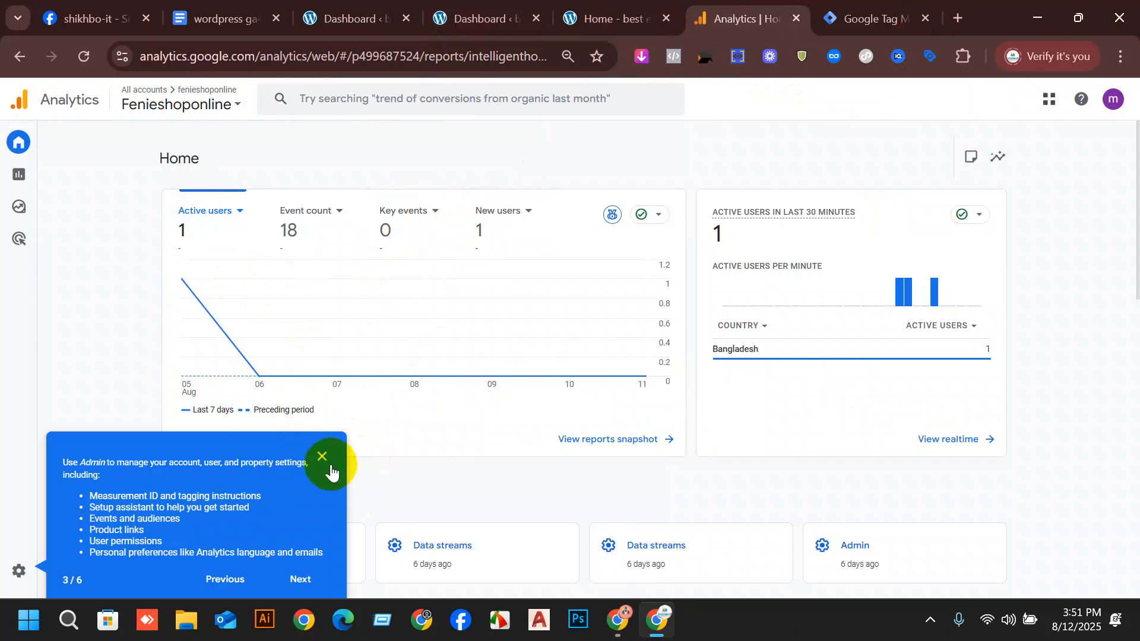
Dismiss the Admin tour hint and examine the Analytics home cards for active users, countries, page views and sessions.
left_click(328, 463)
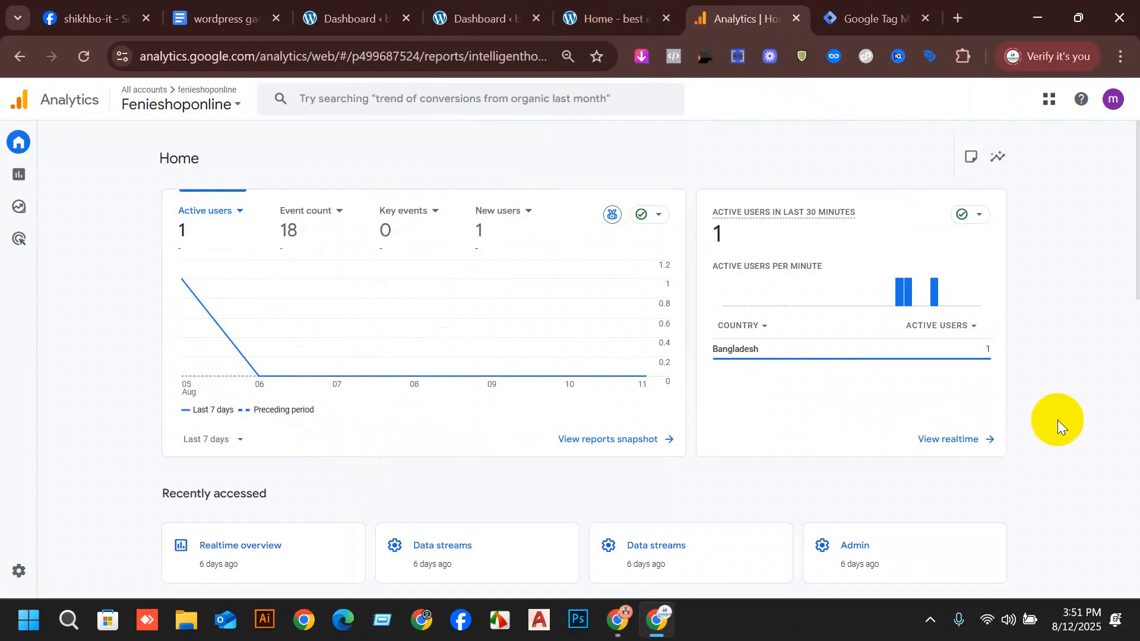
scroll(1057, 425, "down", 1)
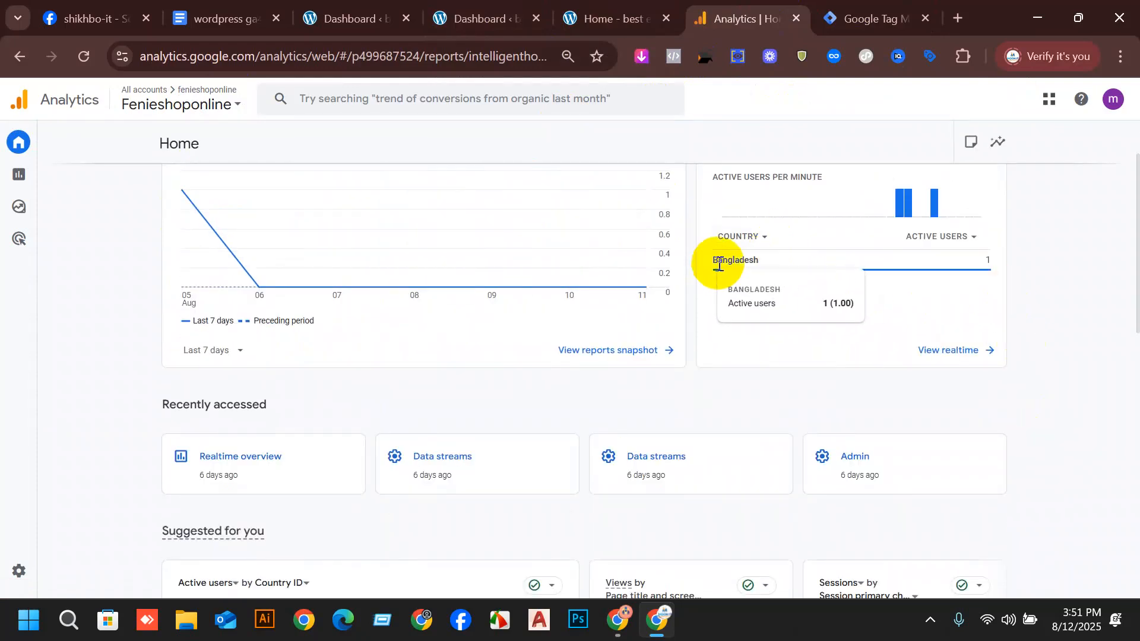
scroll(725, 273, "down", 3)
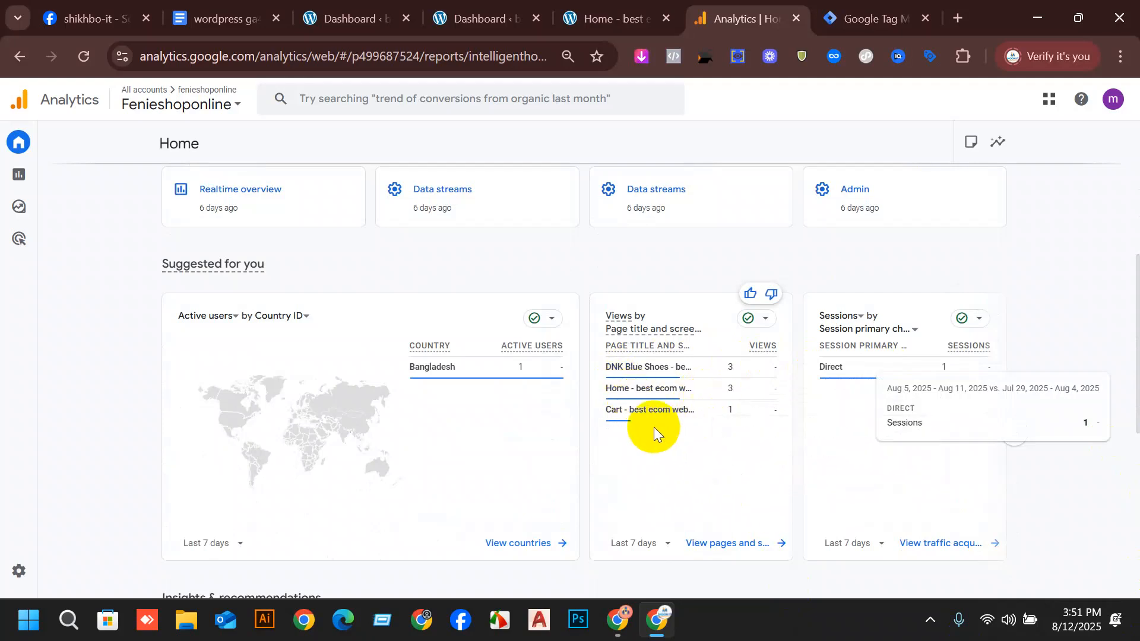
scroll(611, 402, "down", 3)
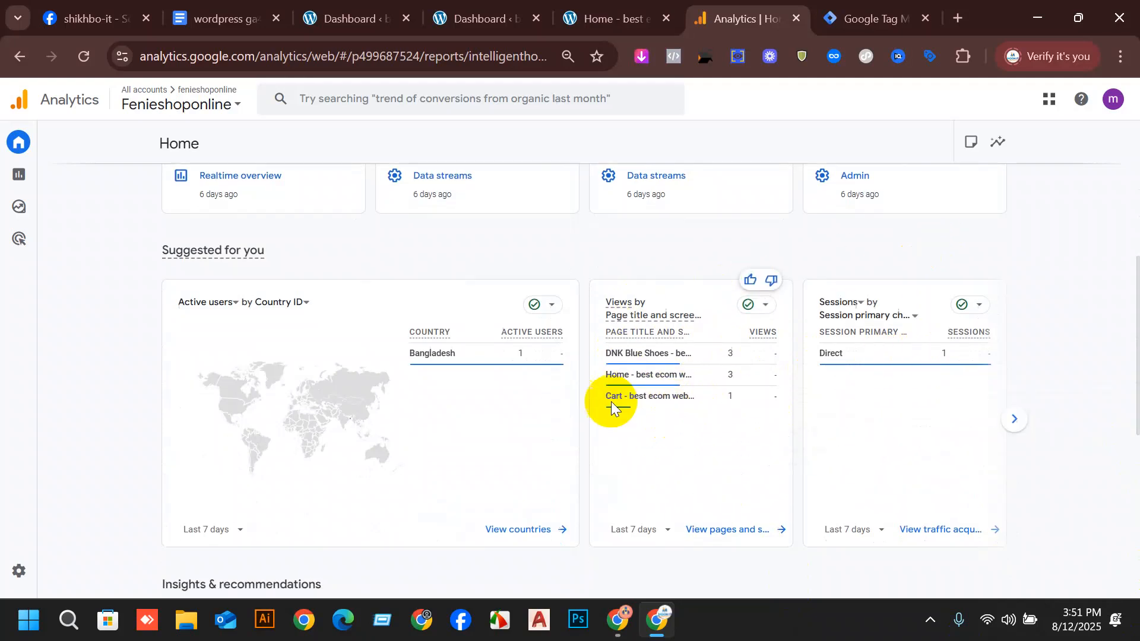
scroll(433, 229, "up", 1)
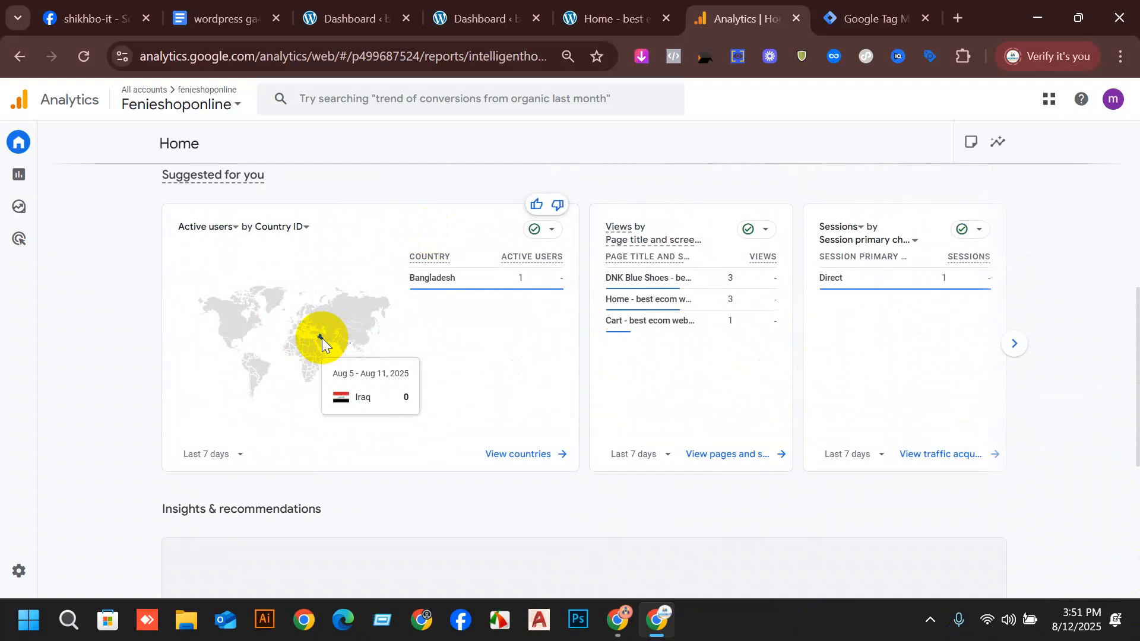
scroll(489, 344, "up", 5)
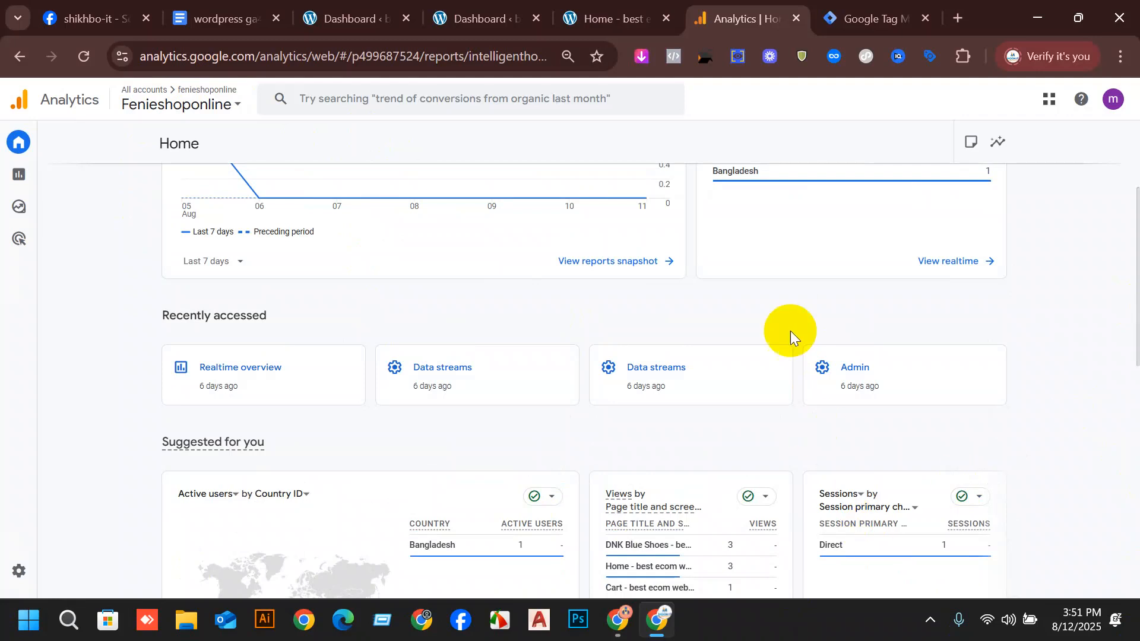
scroll(652, 156, "up", 3)
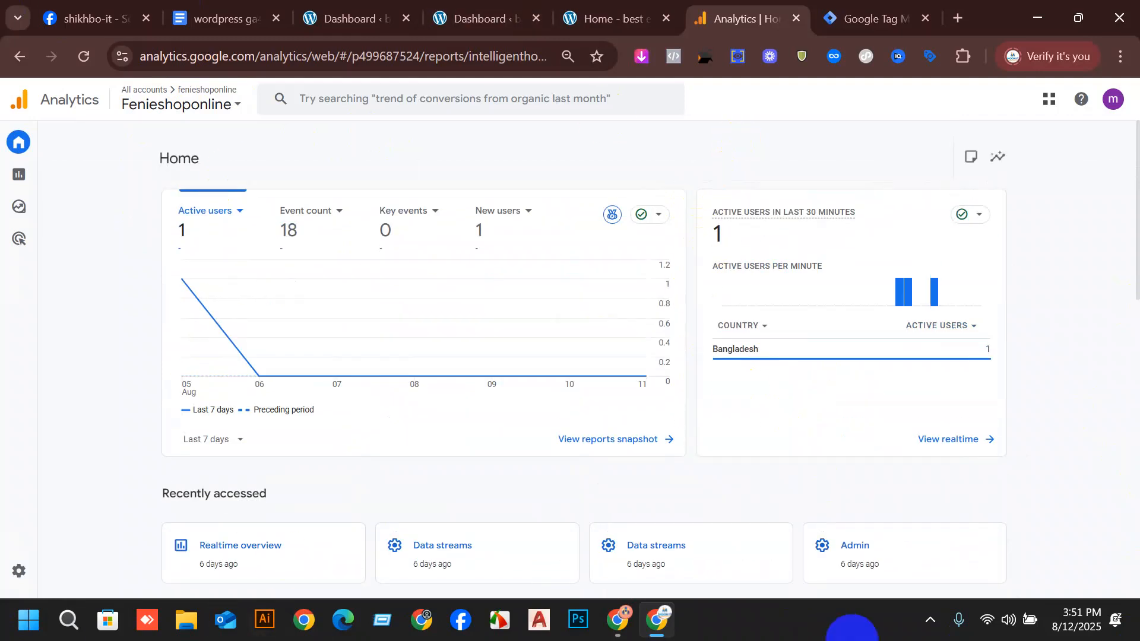
Check the Tag Manager workspace overview and read through the "wordpress ga4 setup" document's theme, plugin, account and tag instructions.
left_click(881, 6)
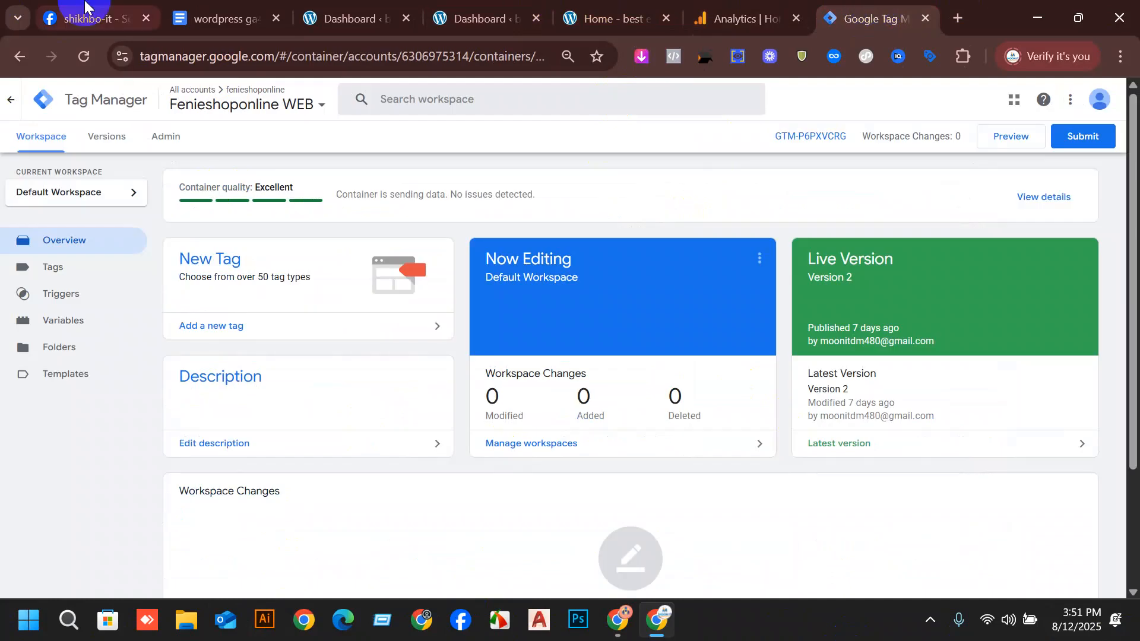
left_click(248, 6)
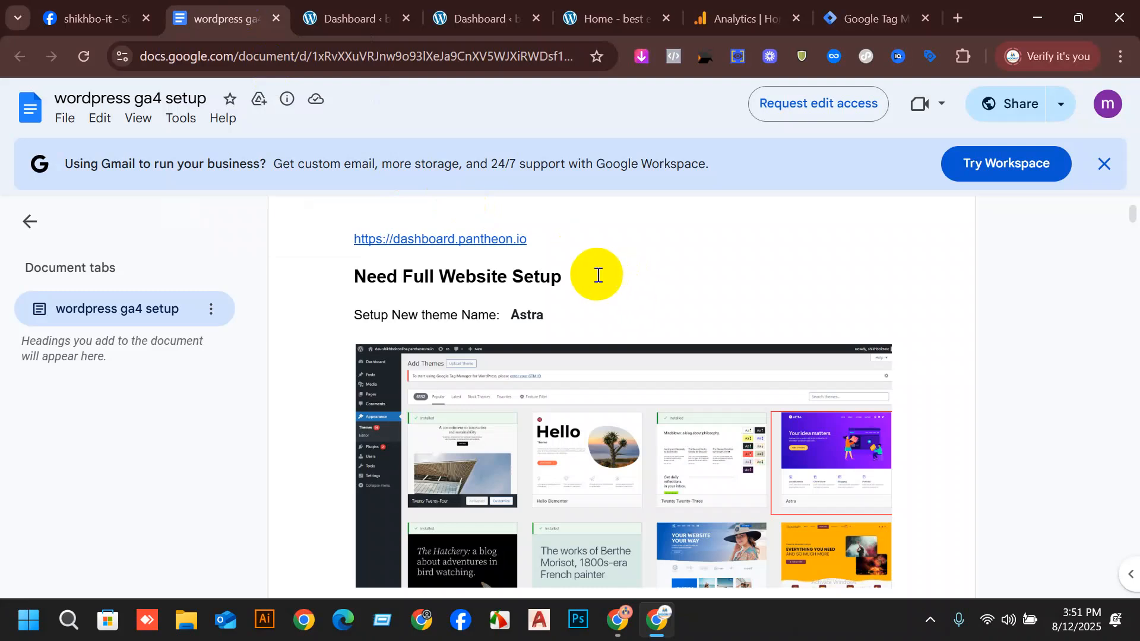
scroll(522, 296, "down", 1)
scroll(483, 285, "up", 1)
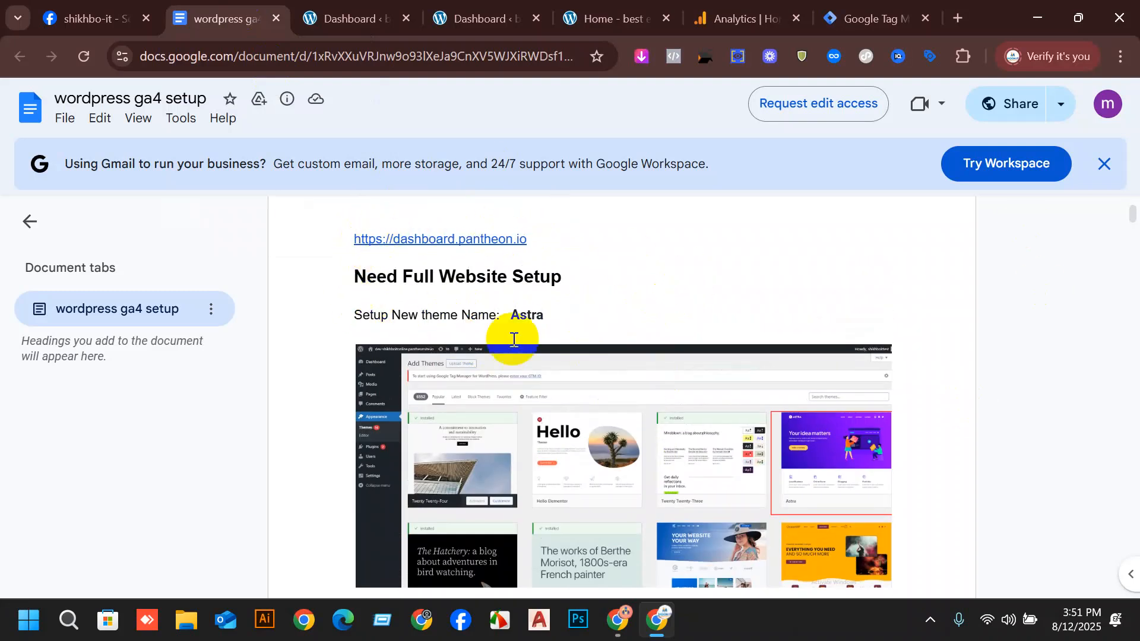
scroll(507, 324, "down", 9)
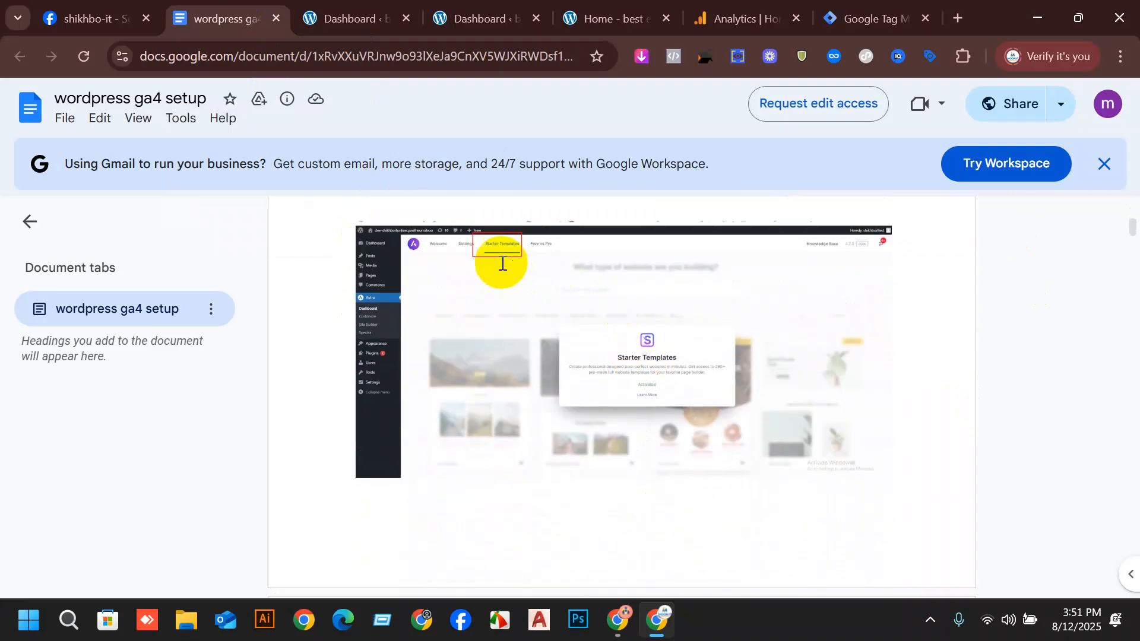
scroll(552, 309, "down", 5)
scroll(598, 359, "down", 3)
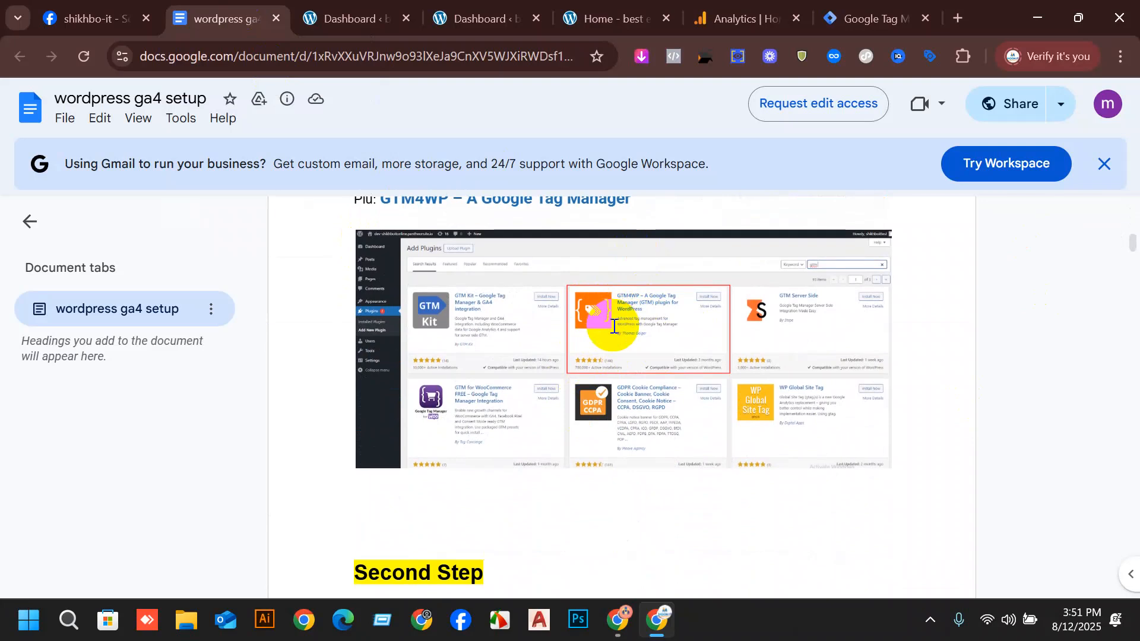
scroll(613, 327, "down", 4)
scroll(499, 395, "down", 1)
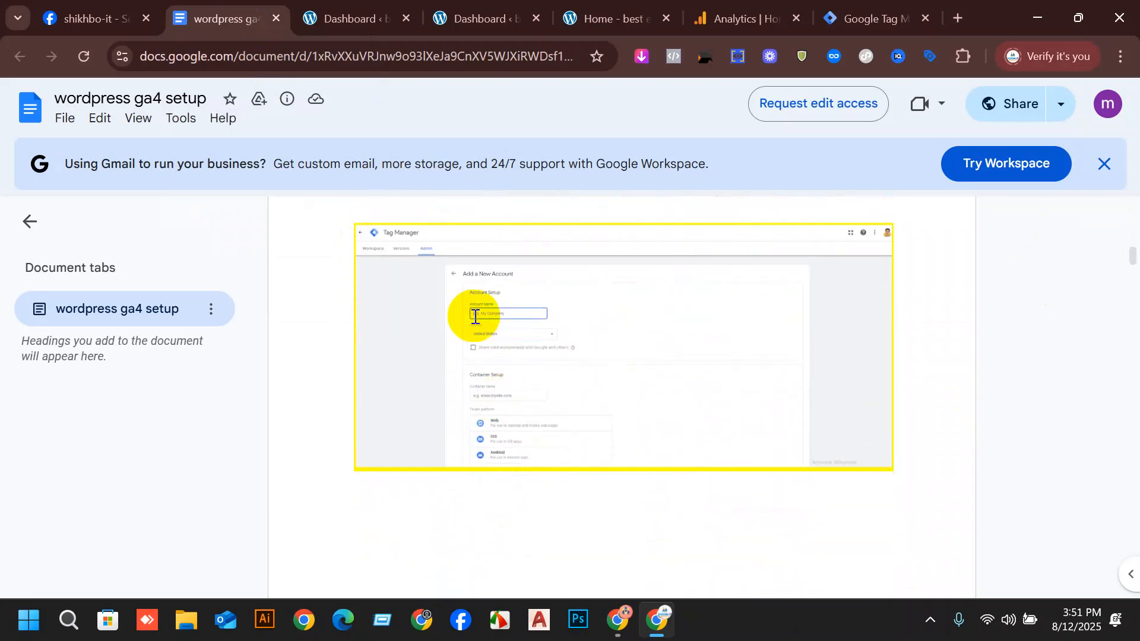
scroll(732, 308, "down", 7)
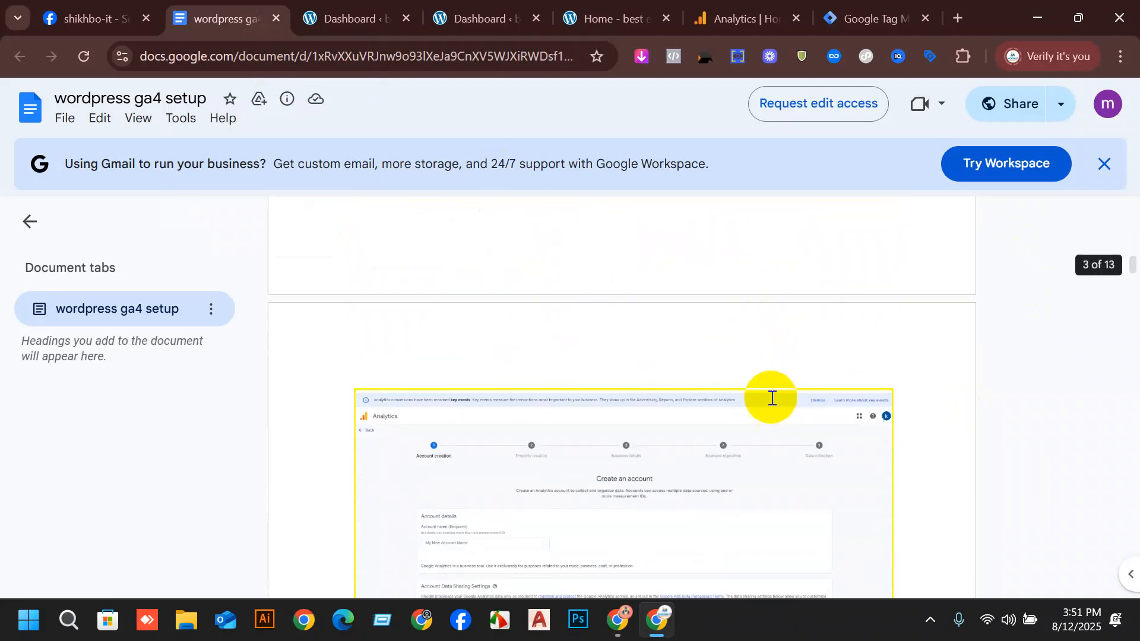
scroll(510, 403, "down", 10)
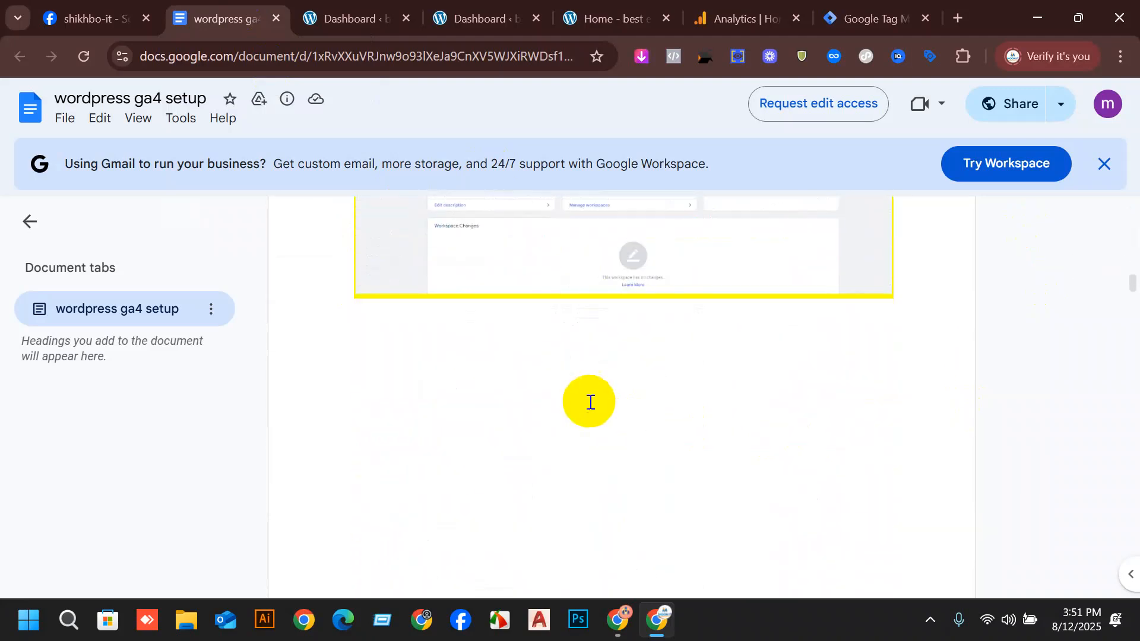
scroll(587, 398, "down", 3)
scroll(428, 308, "down", 3)
scroll(559, 365, "up", 3)
scroll(516, 465, "down", 5)
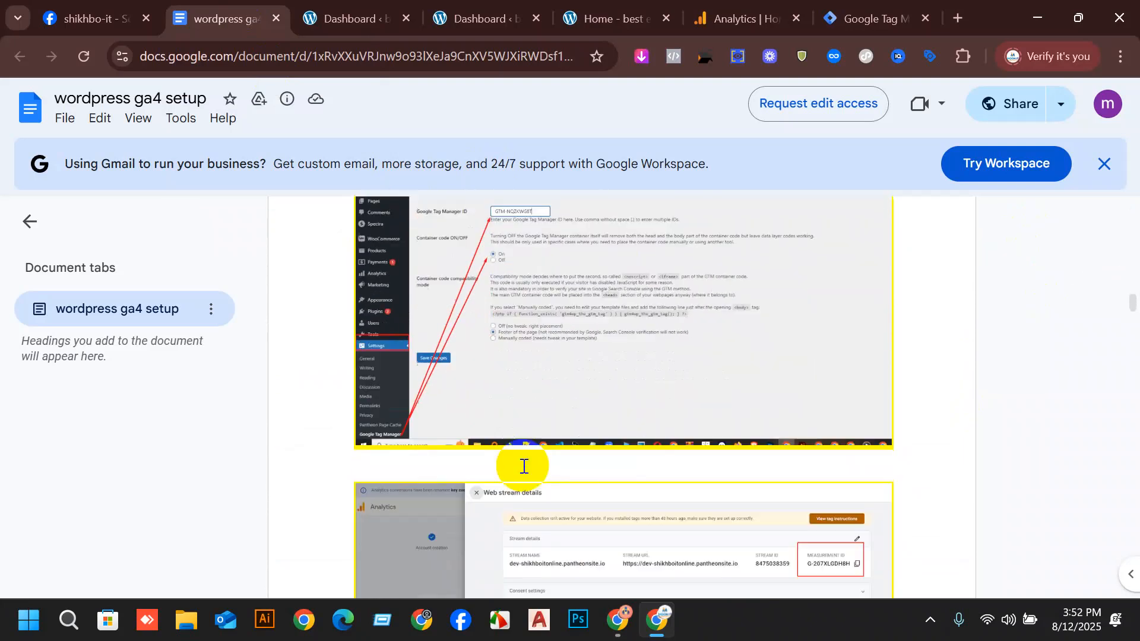
scroll(602, 442, "down", 5)
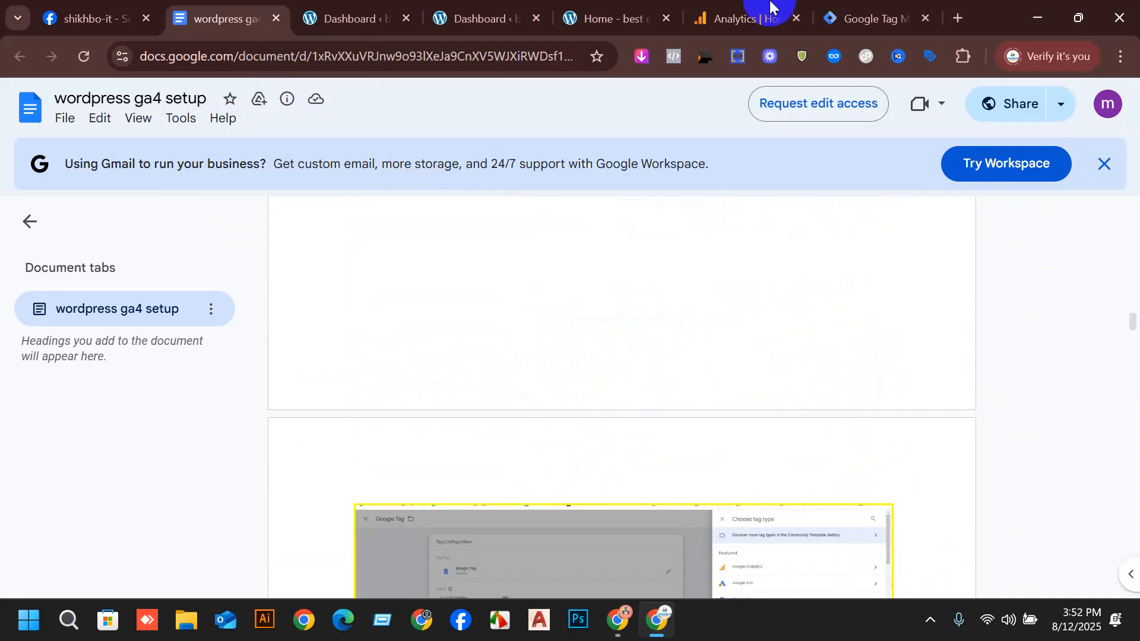
Open the Google Tag Manager for WordPress options in the store's WordPress admin.
left_click(797, 5)
left_click(504, 18)
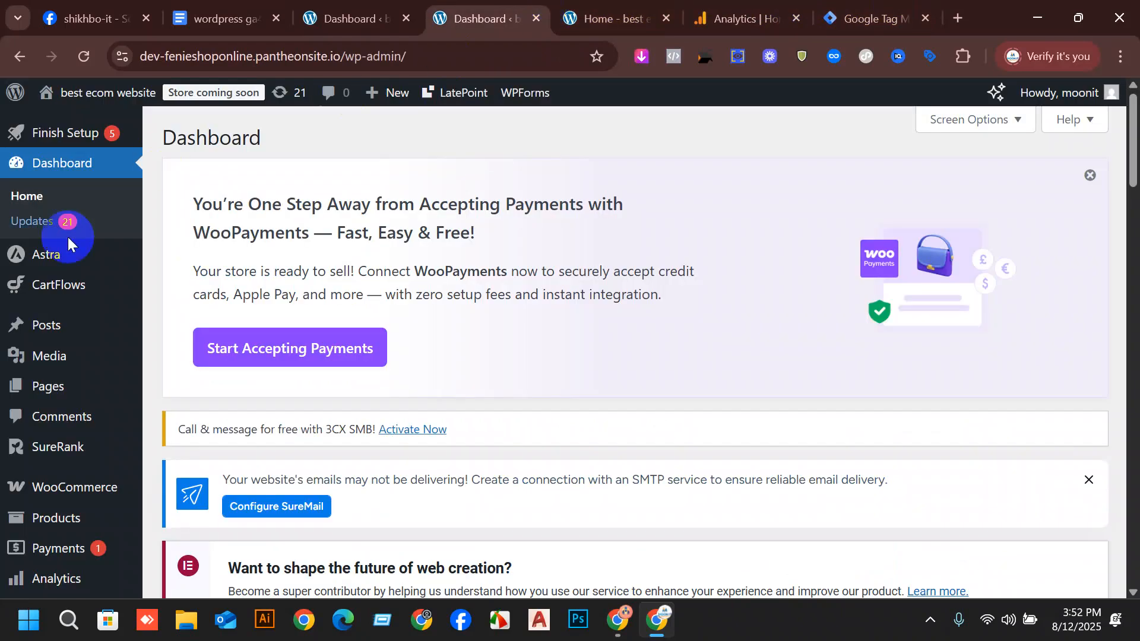
scroll(120, 522, "down", 7)
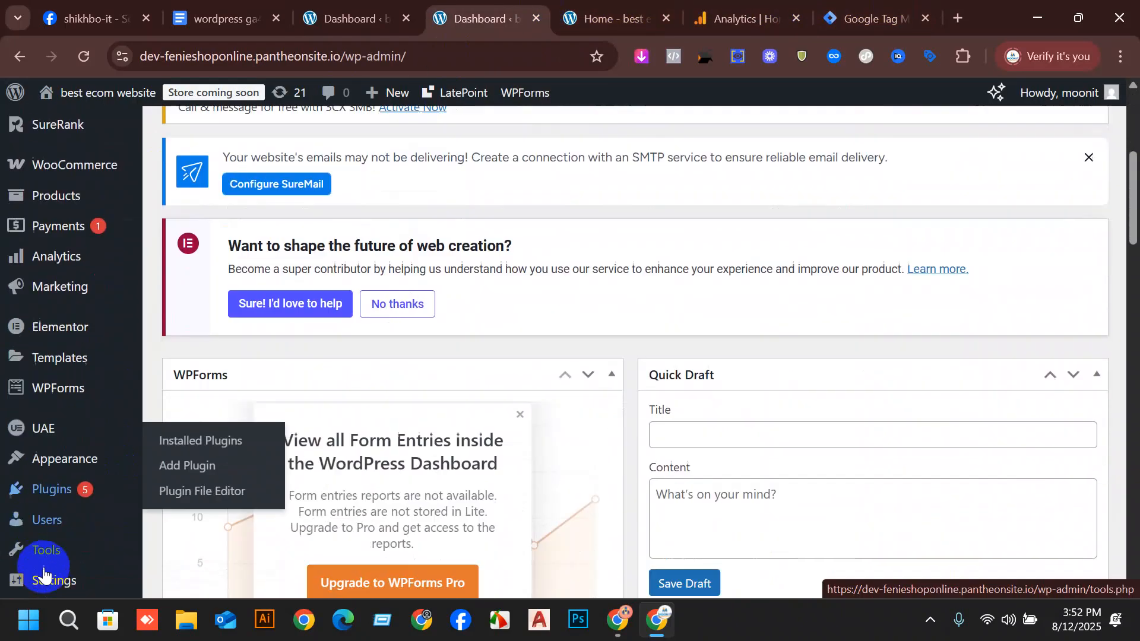
scroll(67, 588, "down", 3)
mouse_move(68, 475)
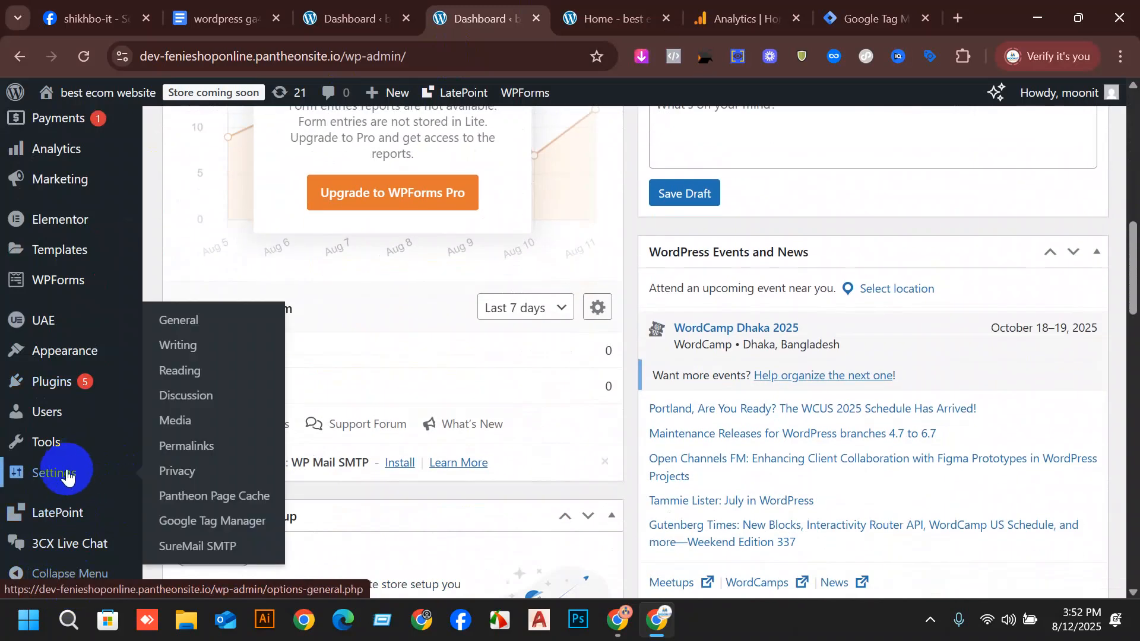
left_click(210, 549)
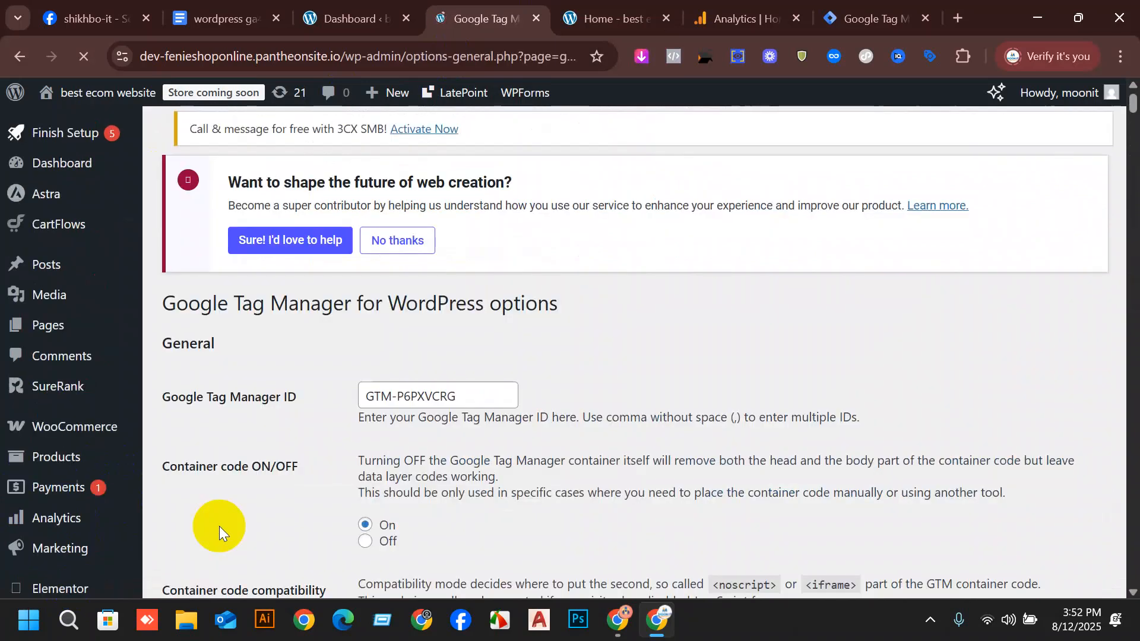
scroll(424, 404, "down", 6)
scroll(452, 457, "up", 4)
scroll(477, 427, "up", 3)
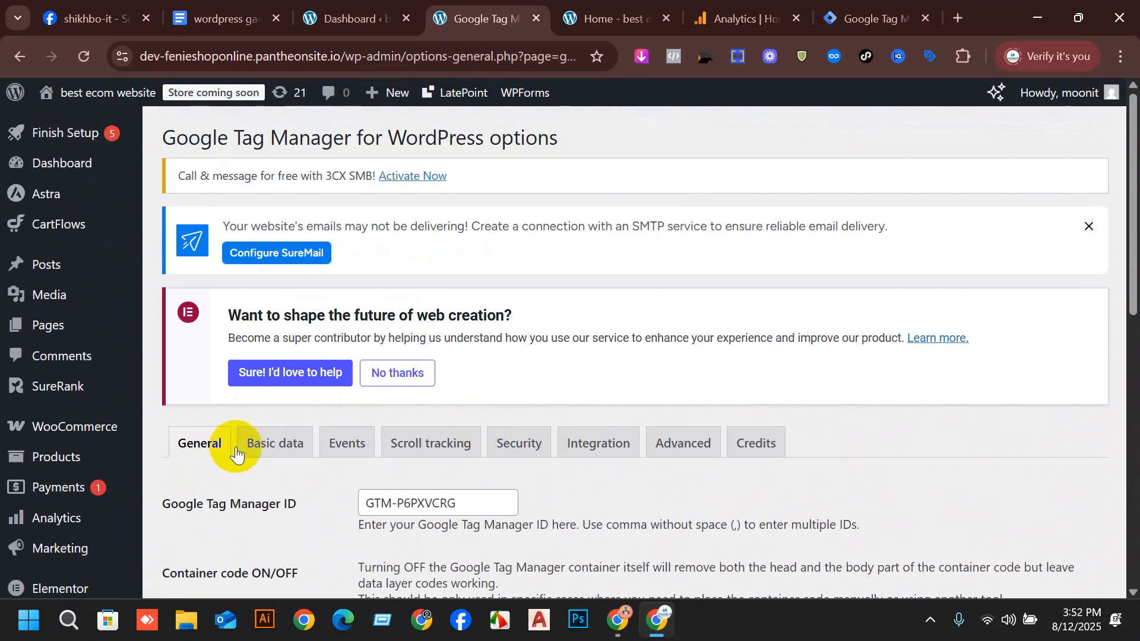
Switch to the DNK storefront's home page and look through its banner, featured products, limited-time offer and service highlights.
left_click(736, 17)
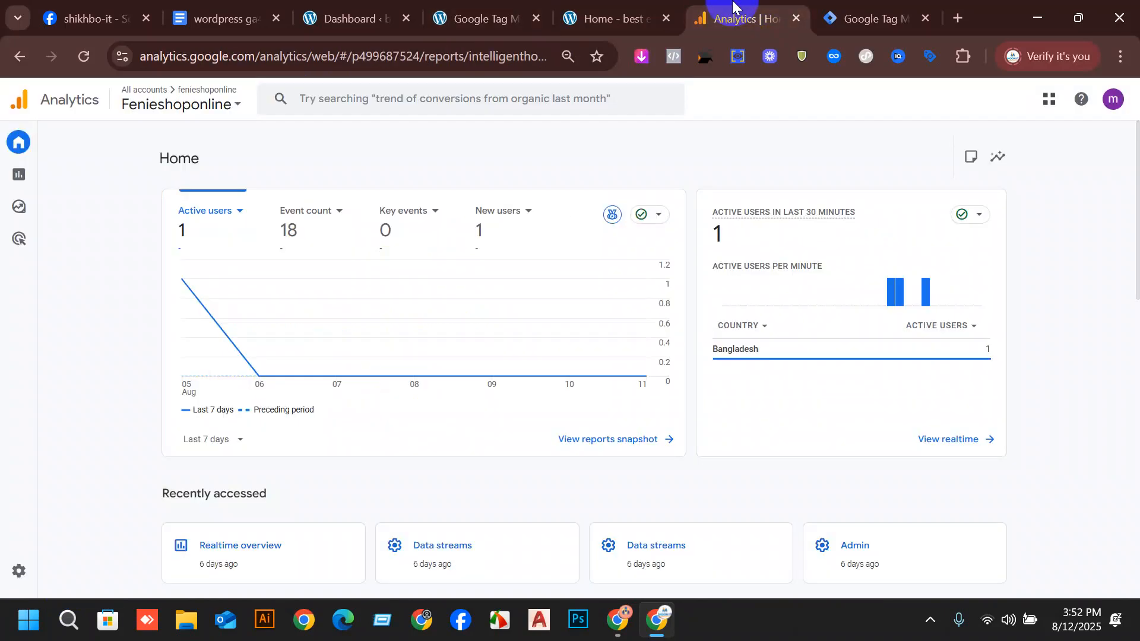
left_click(505, 12)
left_click(592, 7)
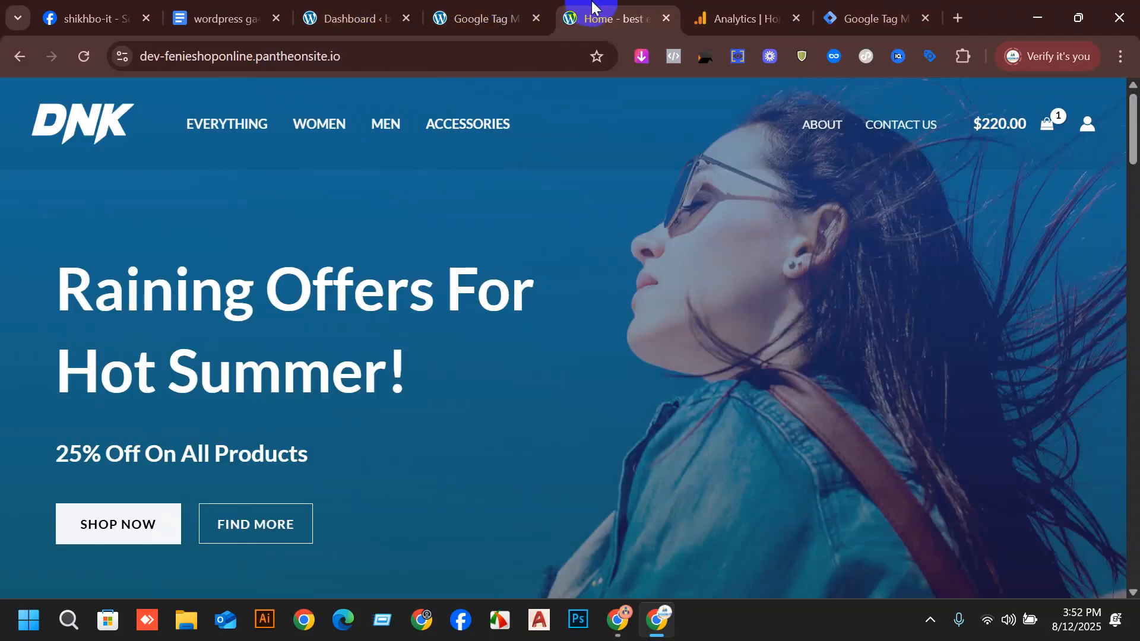
left_click(502, 7)
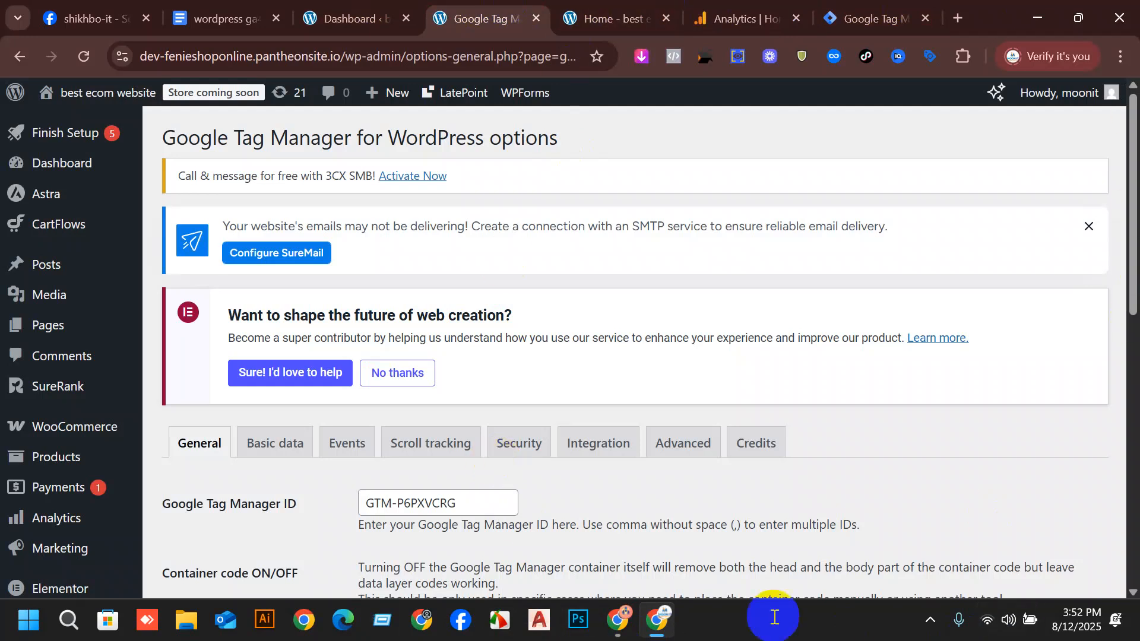
left_click(588, 10)
scroll(250, 272, "down", 15)
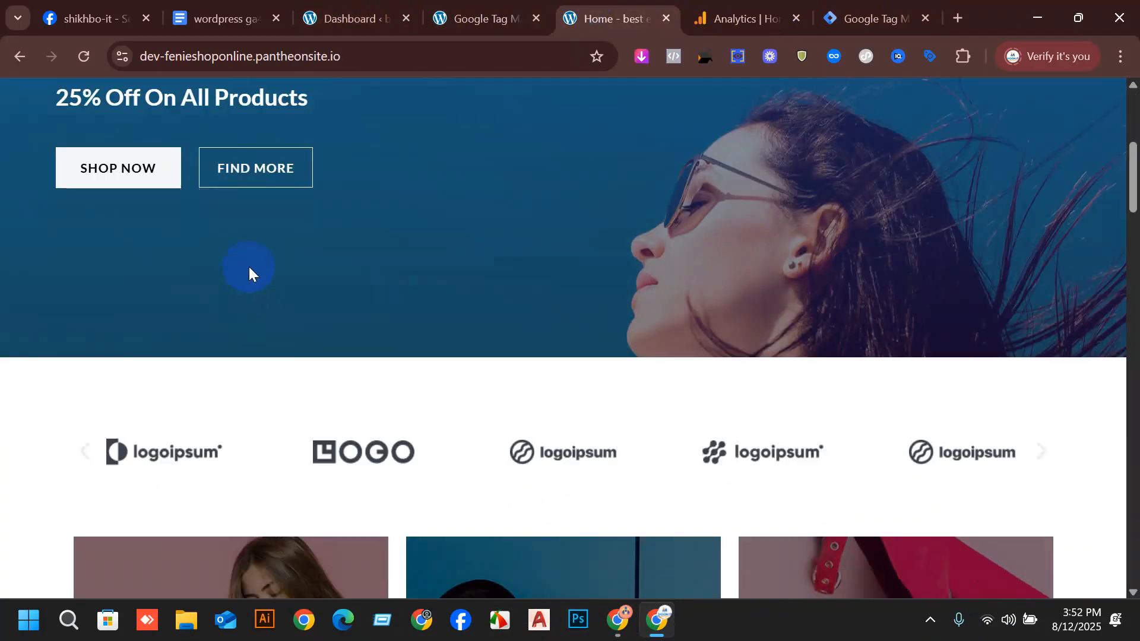
scroll(496, 238, "up", 8)
scroll(495, 238, "up", 5)
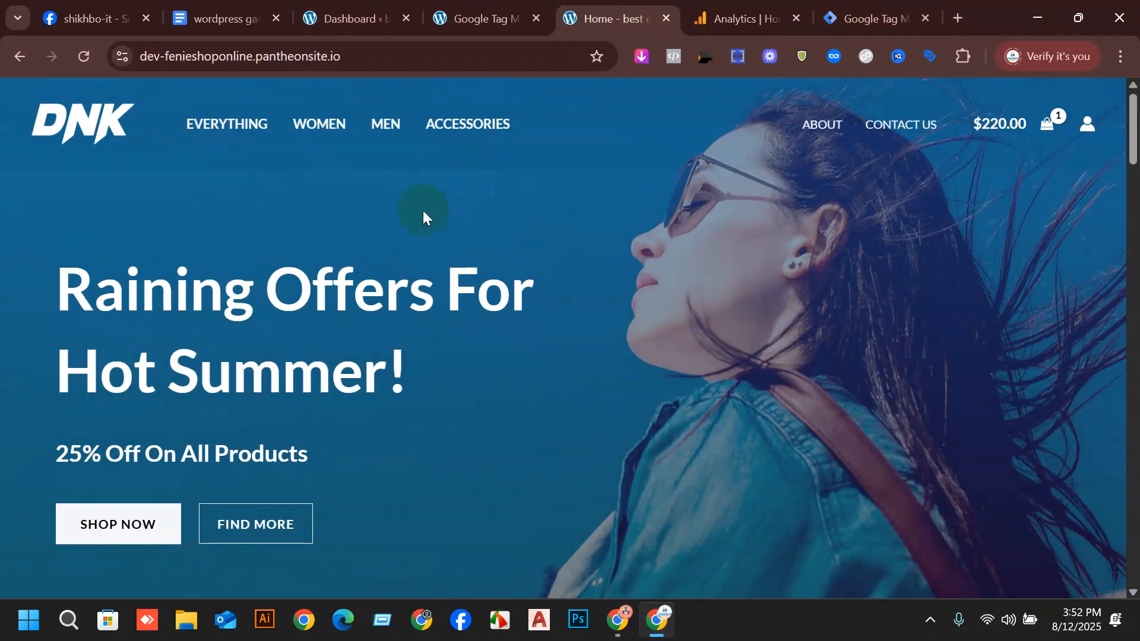
scroll(451, 345, "down", 6)
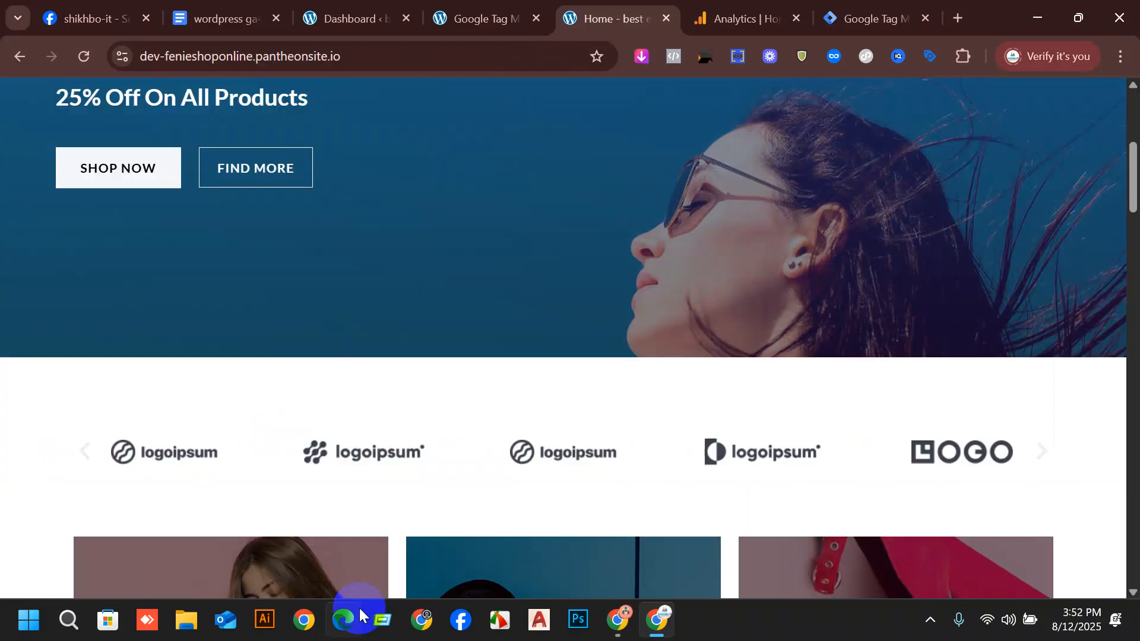
scroll(533, 514, "down", 16)
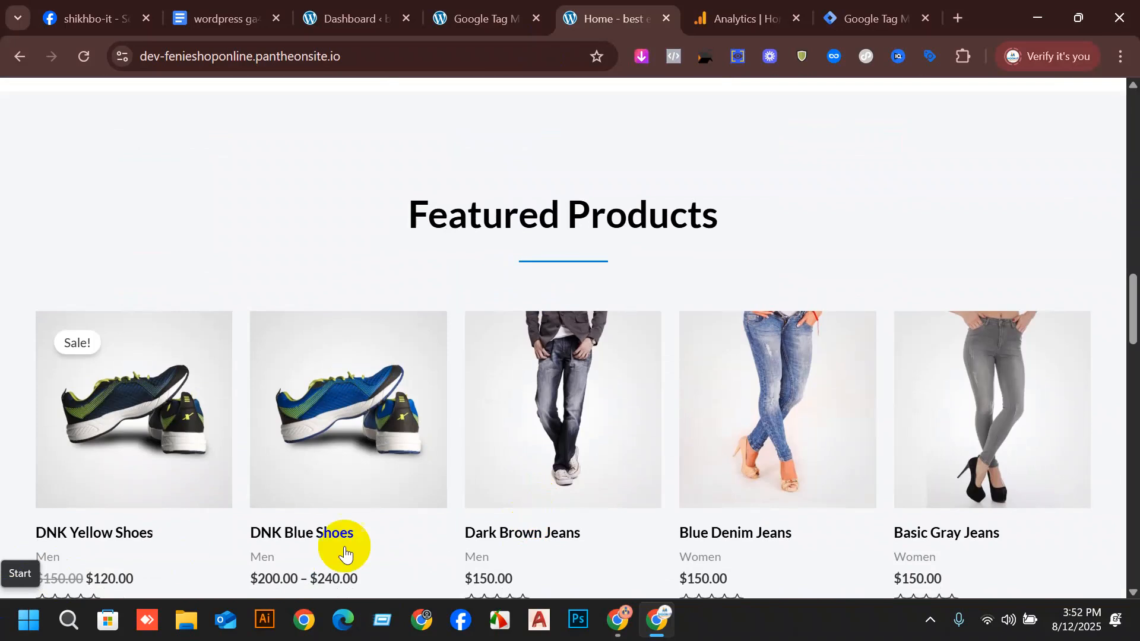
scroll(890, 427, "down", 3)
scroll(829, 380, "down", 8)
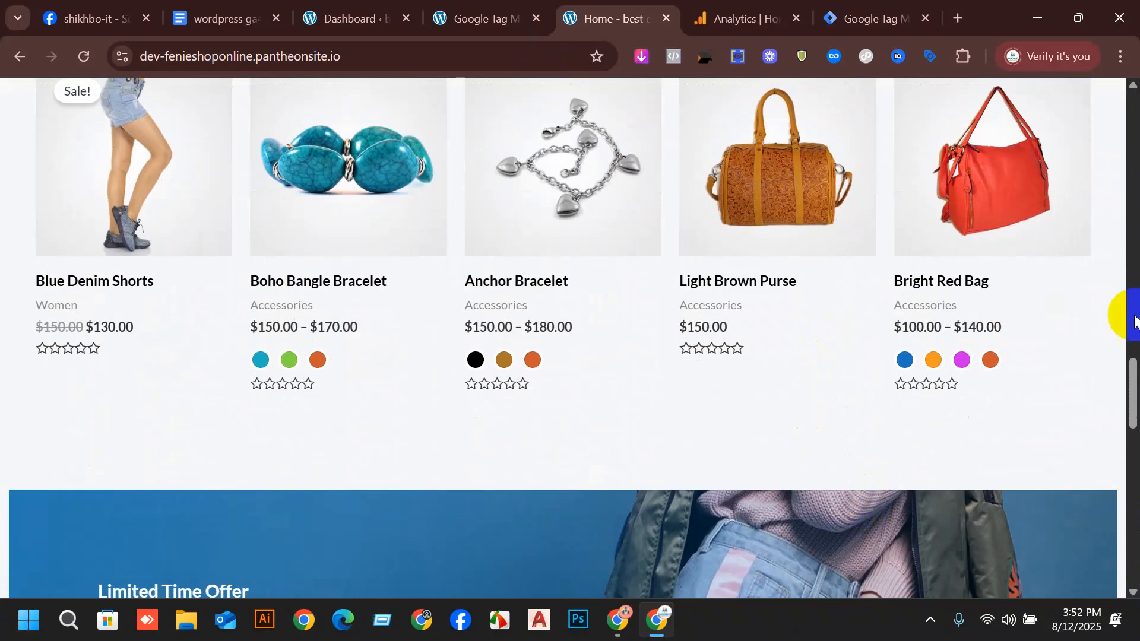
scroll(318, 247, "down", 10)
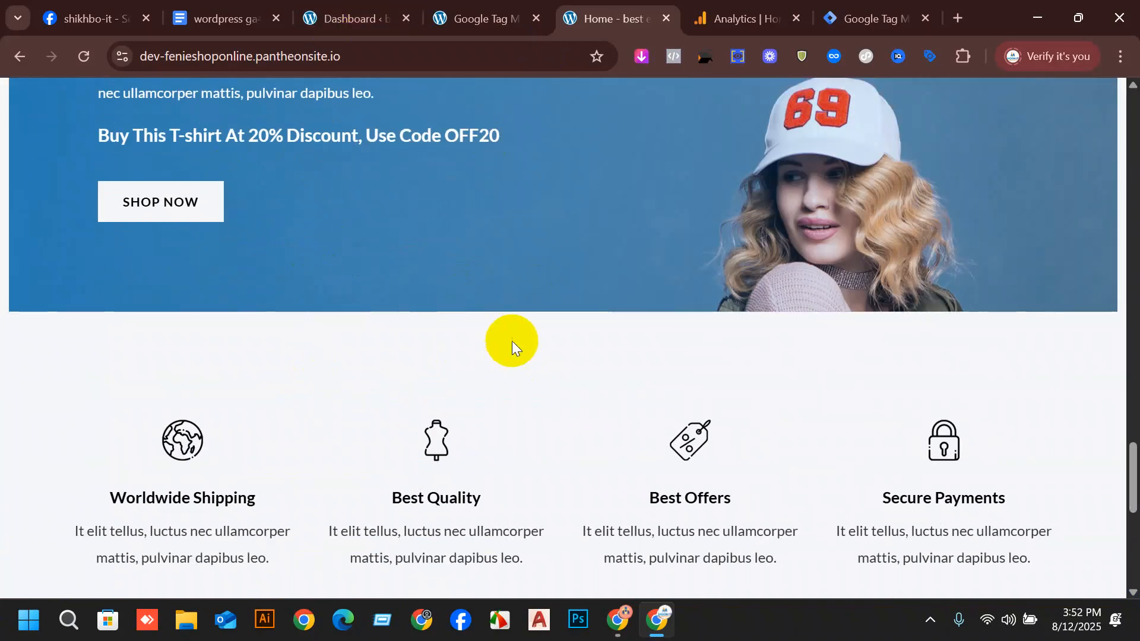
scroll(510, 340, "down", 7)
scroll(586, 322, "up", 16)
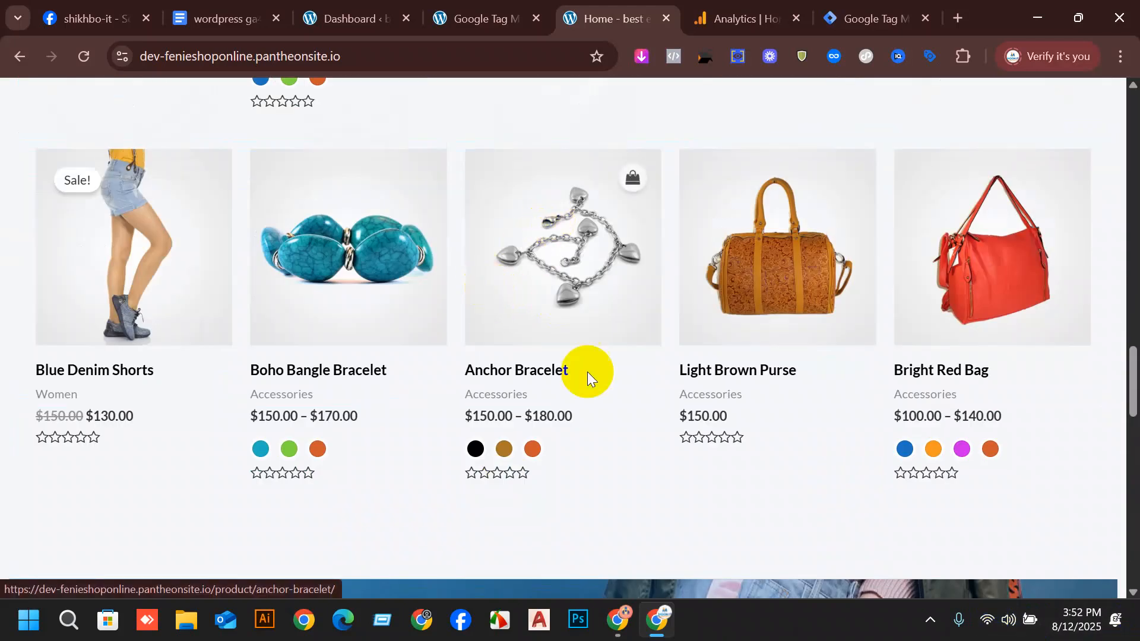
Return to the Google Tag Manager for WordPress options and open the Integration settings.
left_click(482, 19)
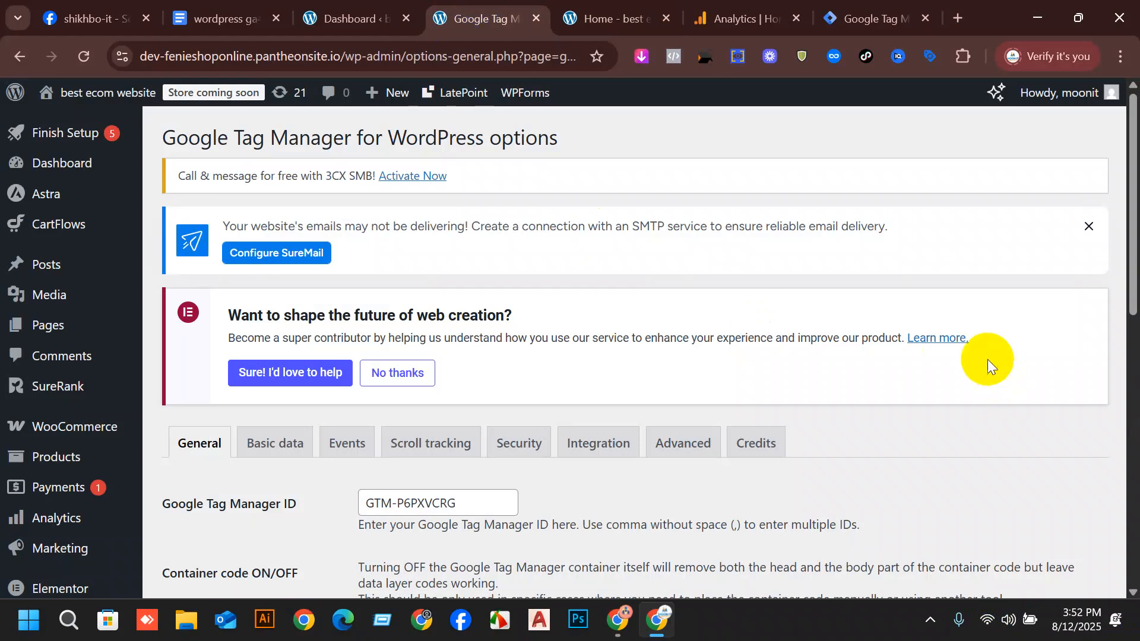
scroll(178, 527, "down", 1)
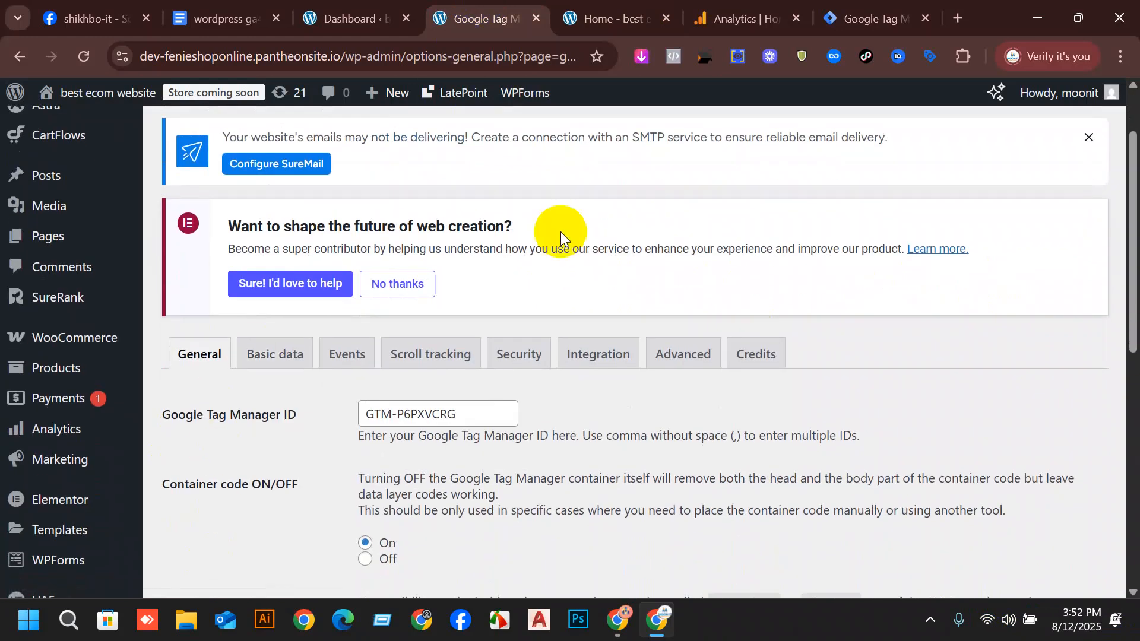
left_click(669, 358)
left_click(618, 359)
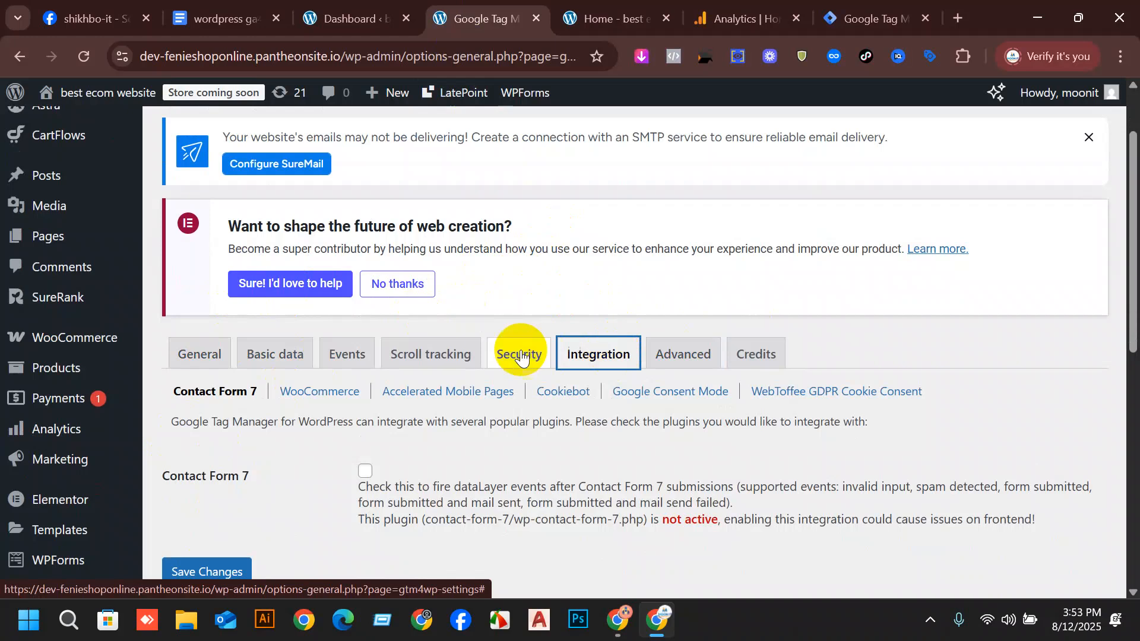
Save the WooCommerce integration settings with Track e-commerce enabled.
left_click(319, 394)
scroll(593, 259, "down", 3)
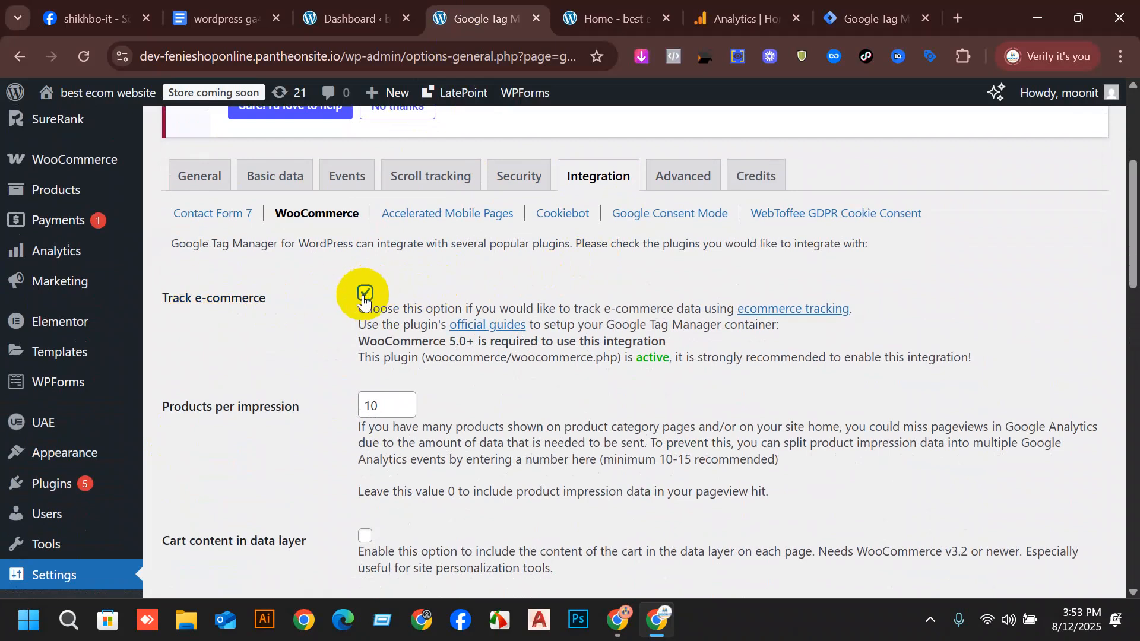
scroll(364, 302, "down", 15)
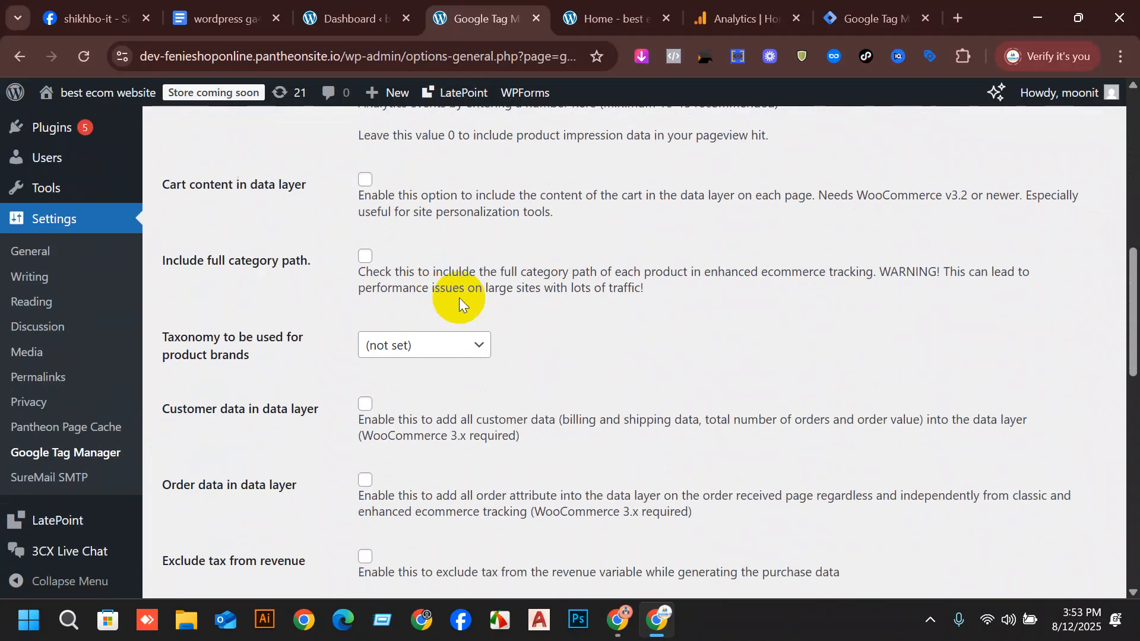
scroll(424, 457, "down", 1)
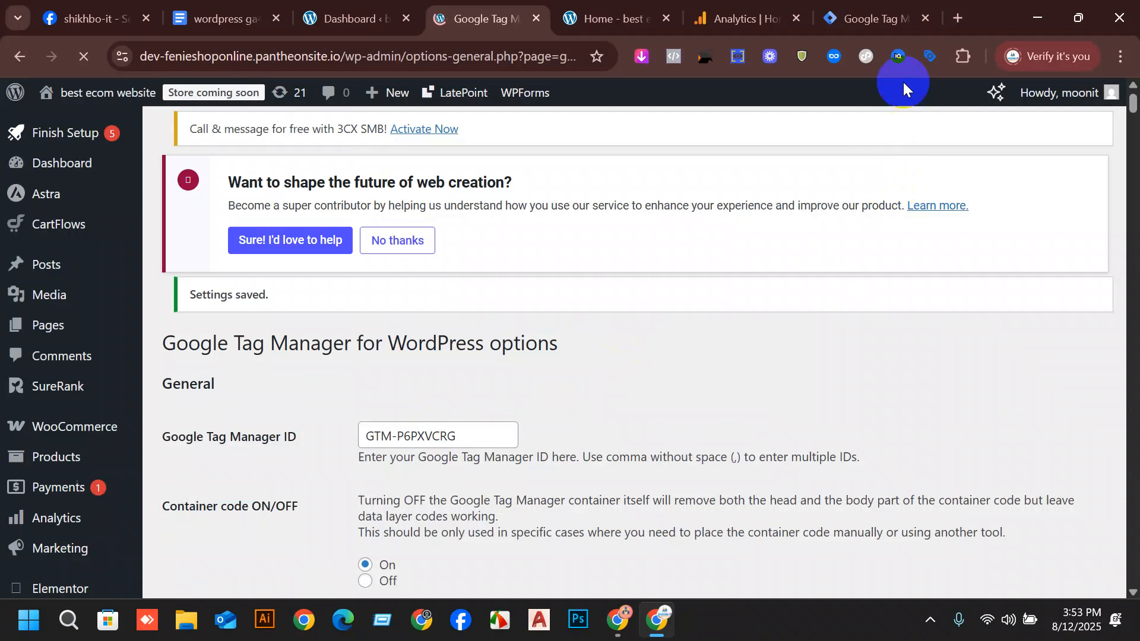
Switch to Google Tag Manager and start Preview mode for the Fenieshoponline WEB container.
left_click(858, 7)
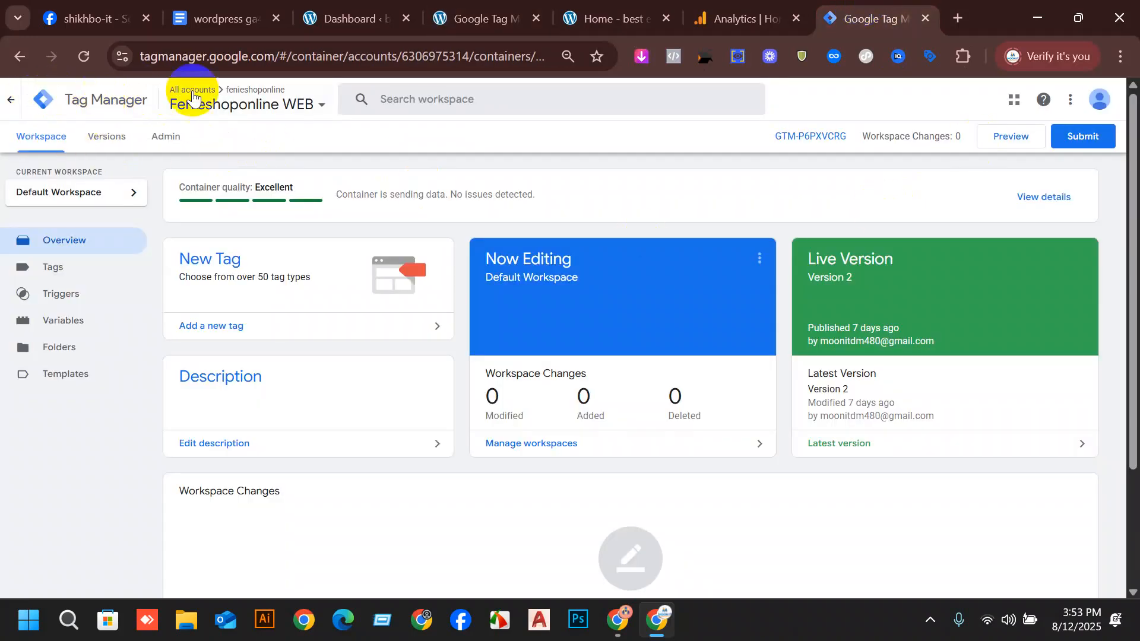
left_click(700, 6)
left_click(840, 9)
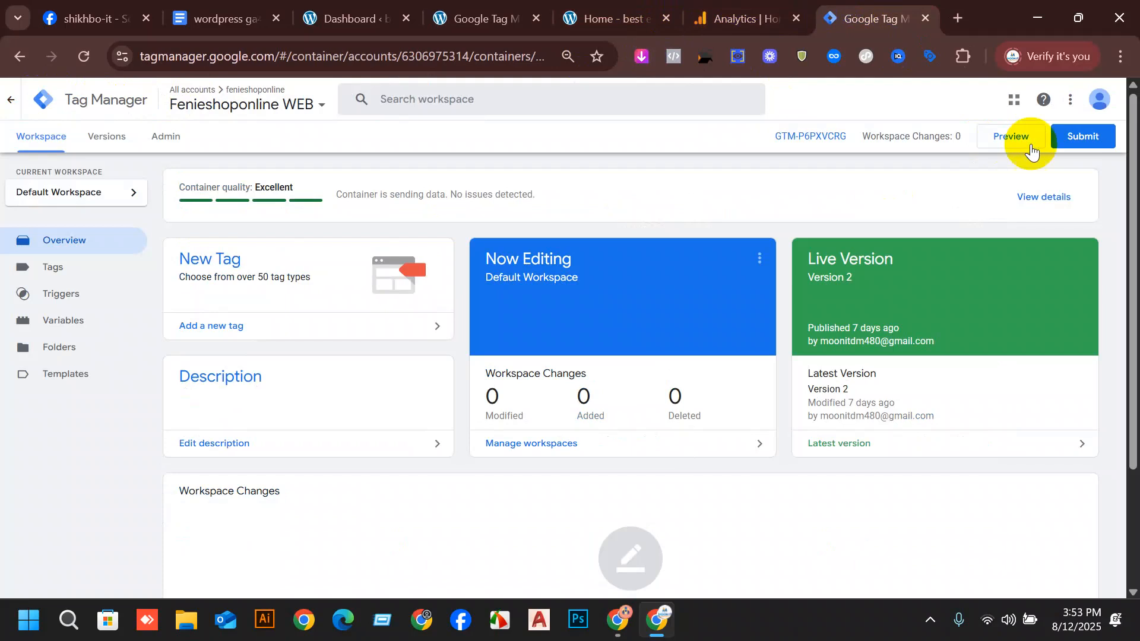
left_click(1013, 137)
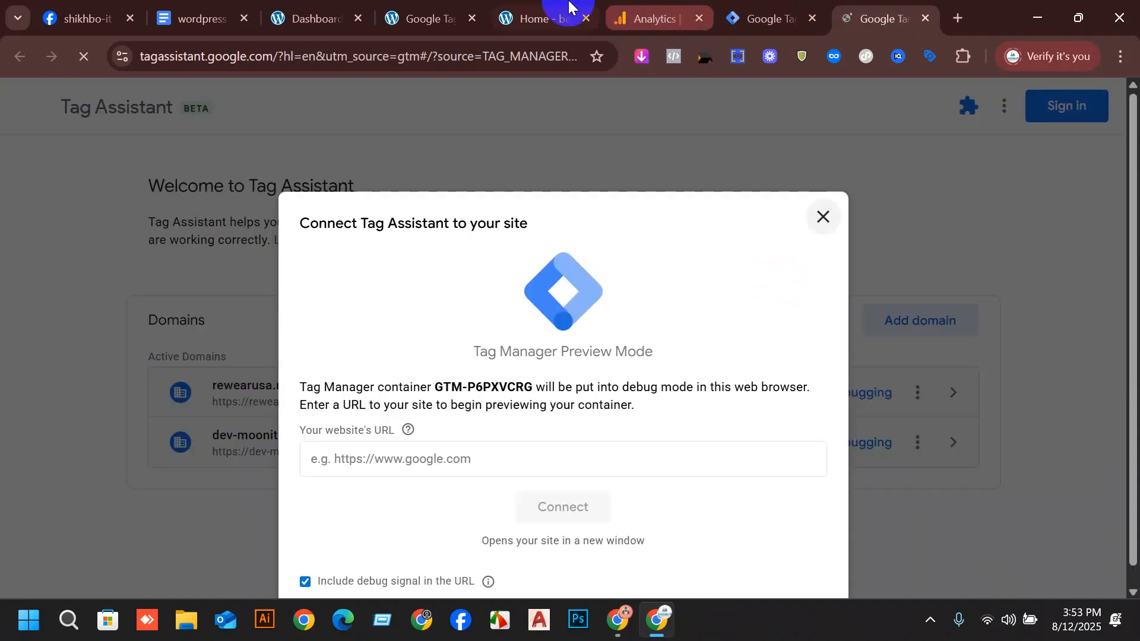
left_click(553, 13)
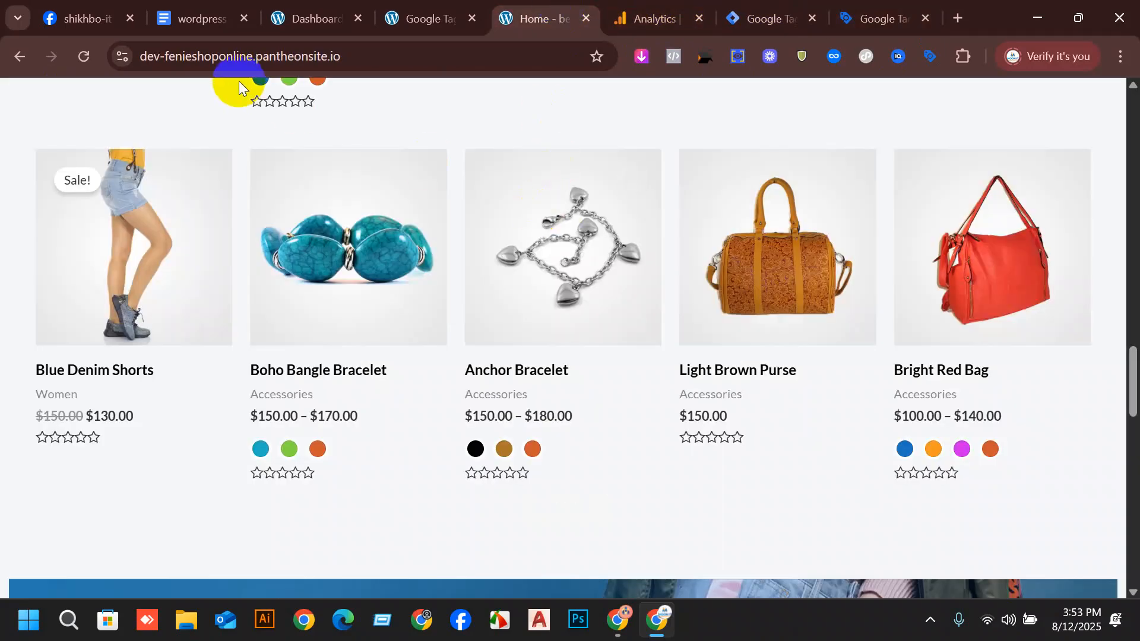
left_click(407, 48)
key("ctrl+c")
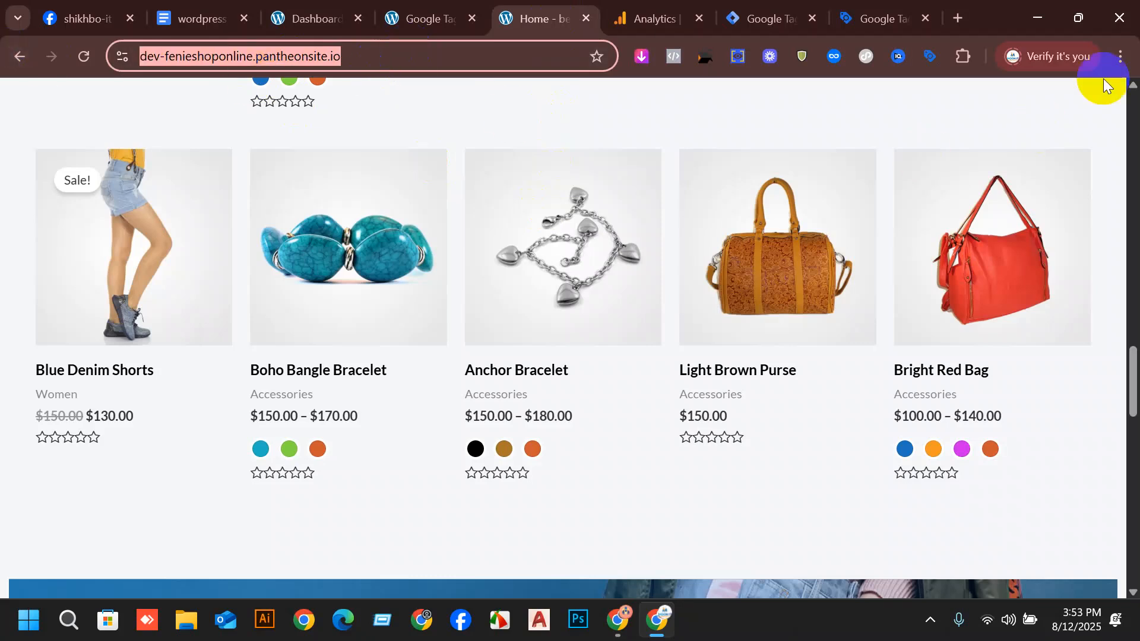
left_click(872, 9)
left_click(399, 455)
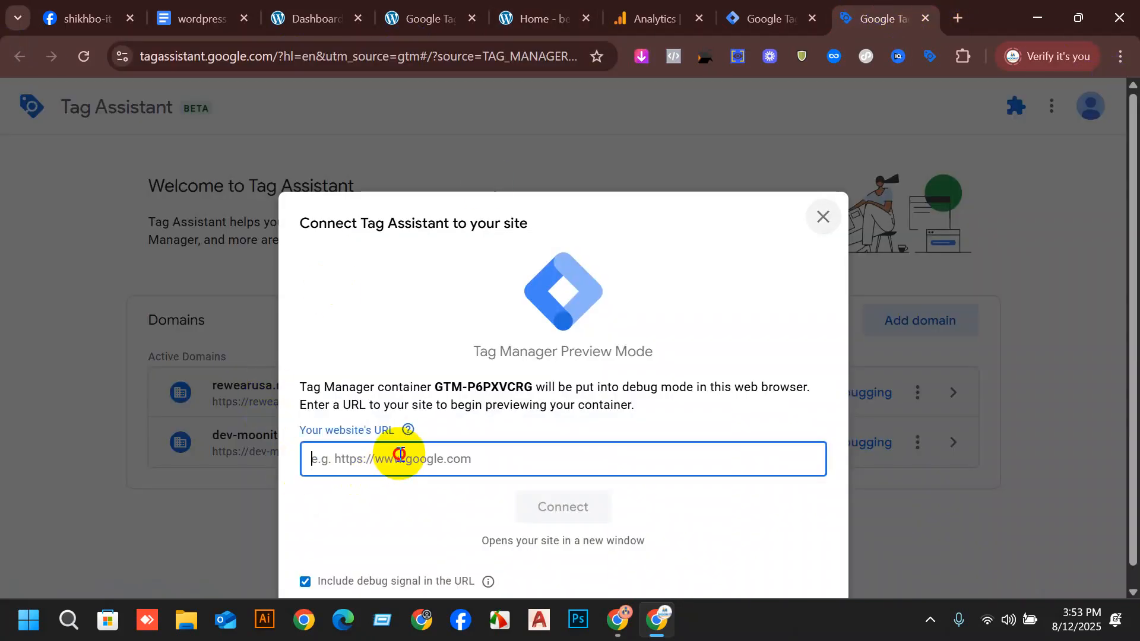
key("ctrl+v")
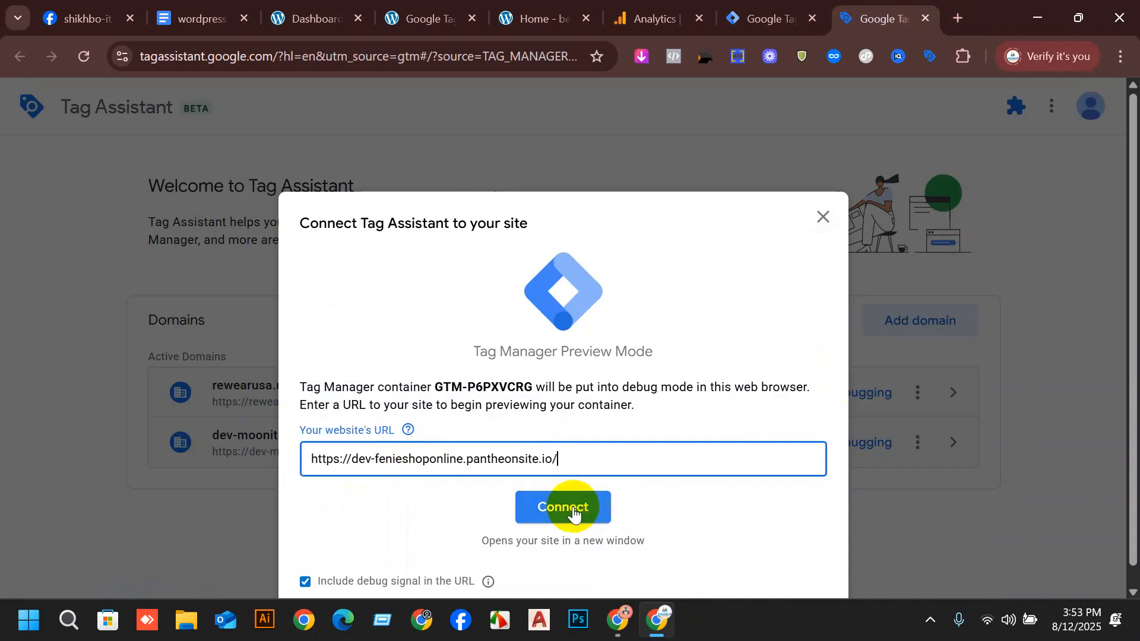
left_click(567, 506)
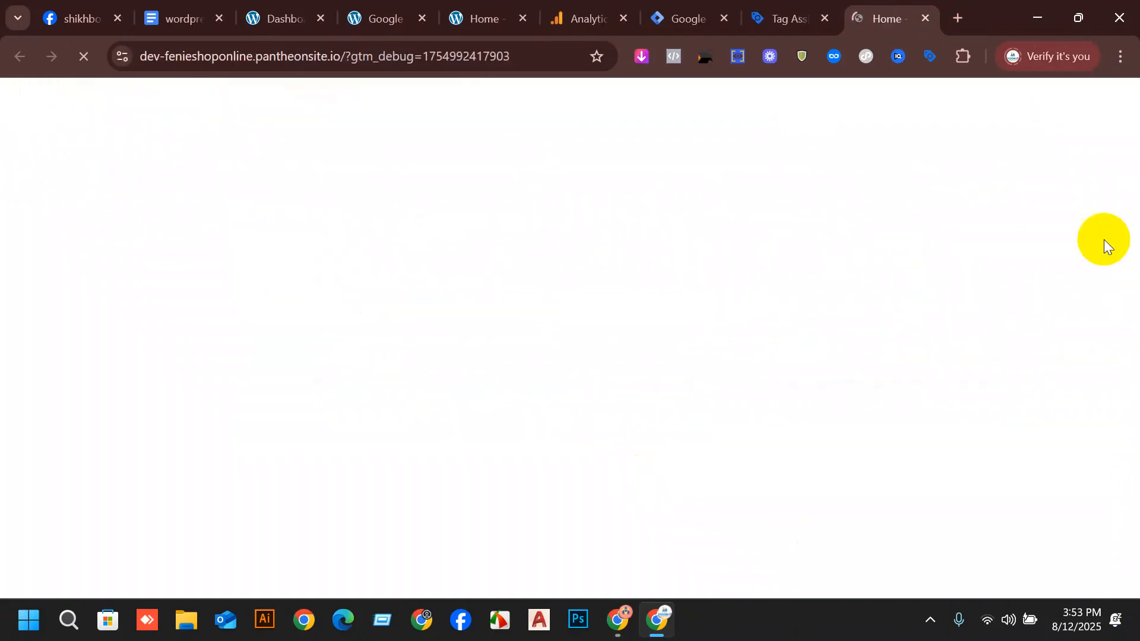
Look through the debug storefront's featured products and continue to the connected Tag Assistant summary.
scroll(881, 384, "down", 3)
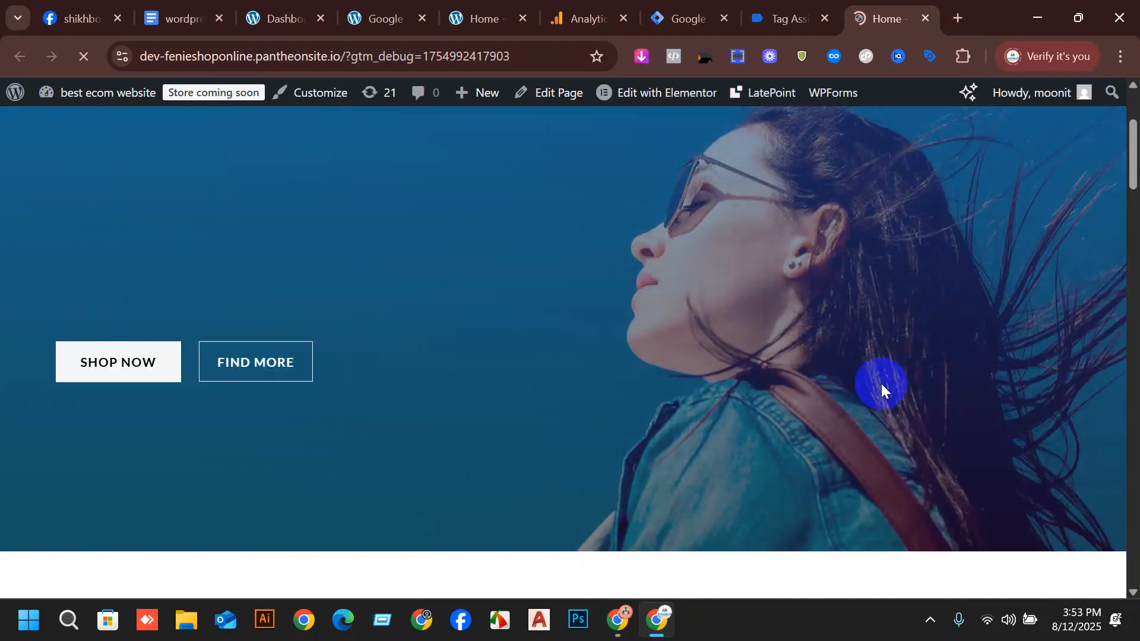
scroll(881, 384, "down", 15)
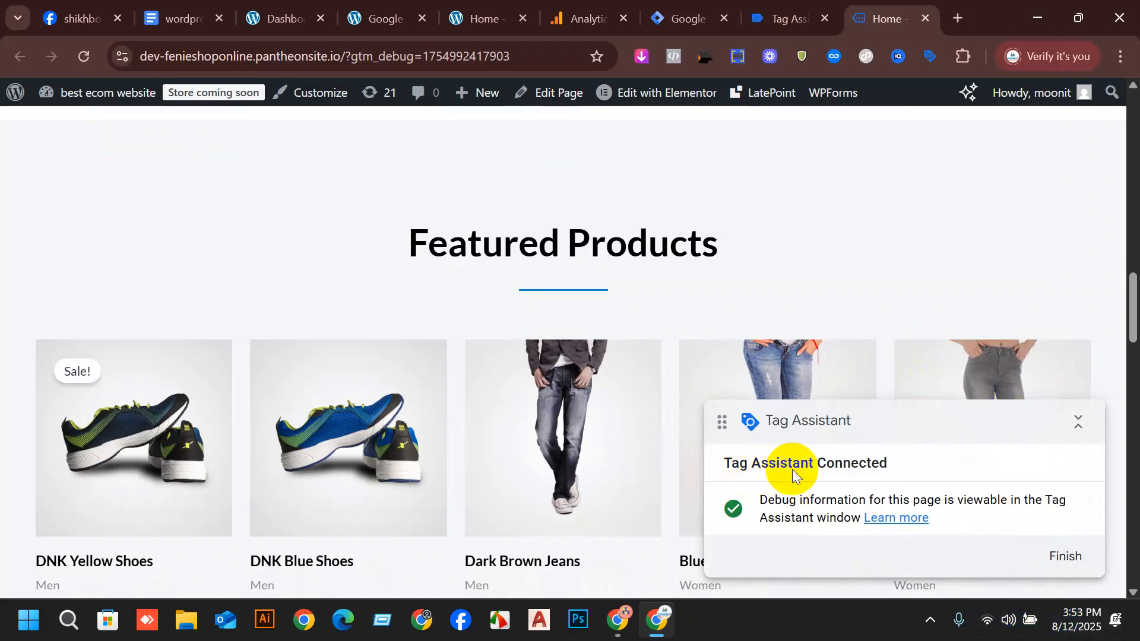
scroll(831, 368, "down", 3)
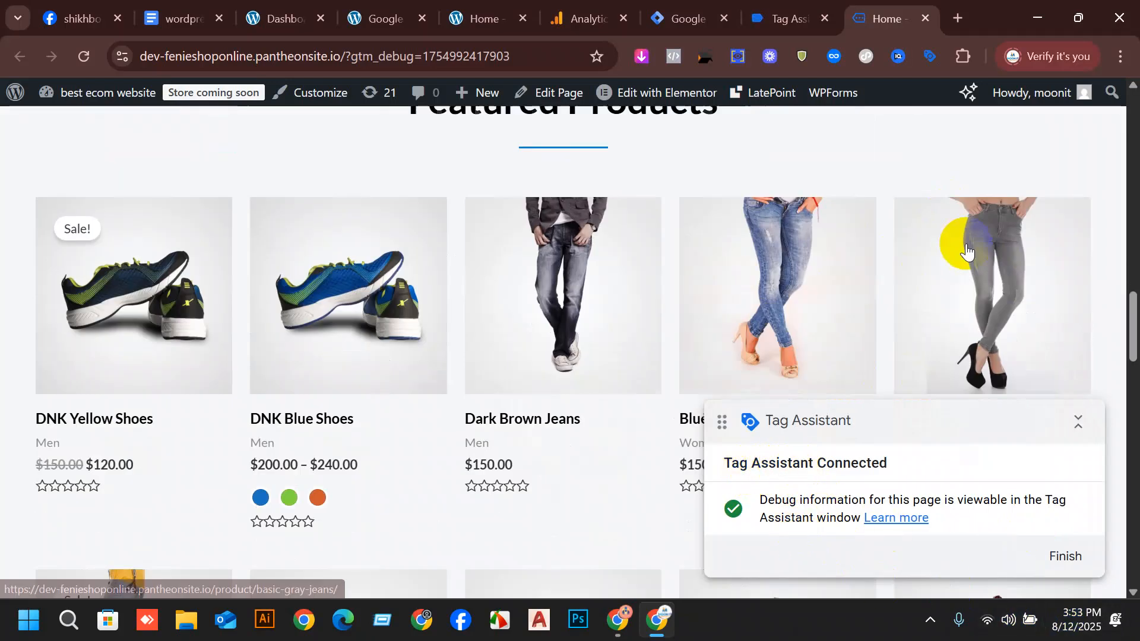
left_click(812, 24)
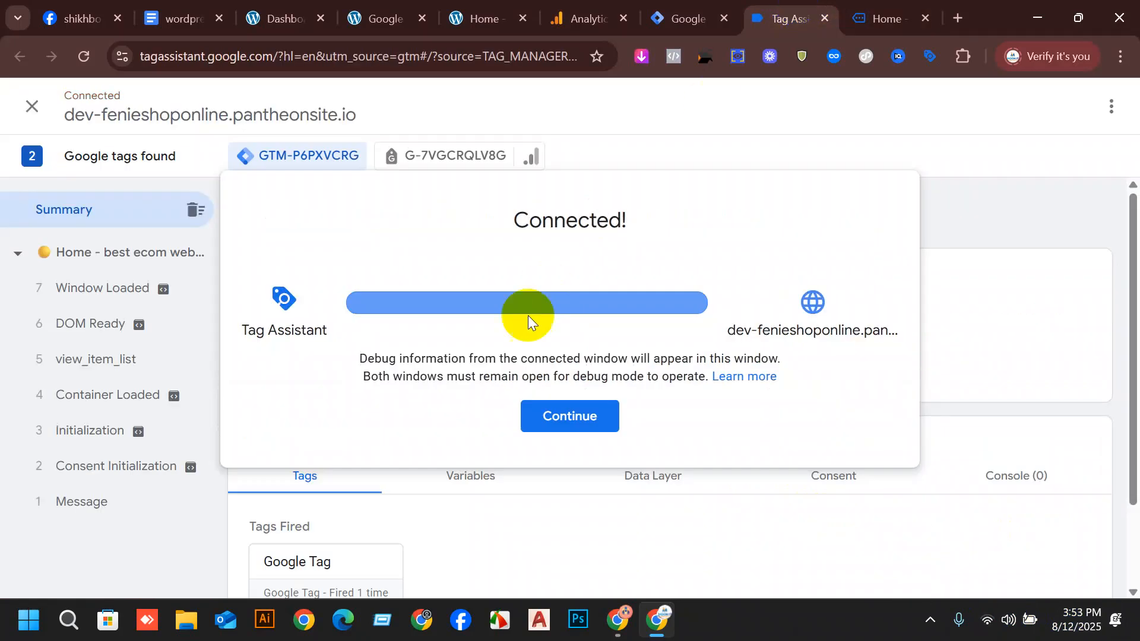
left_click(593, 423)
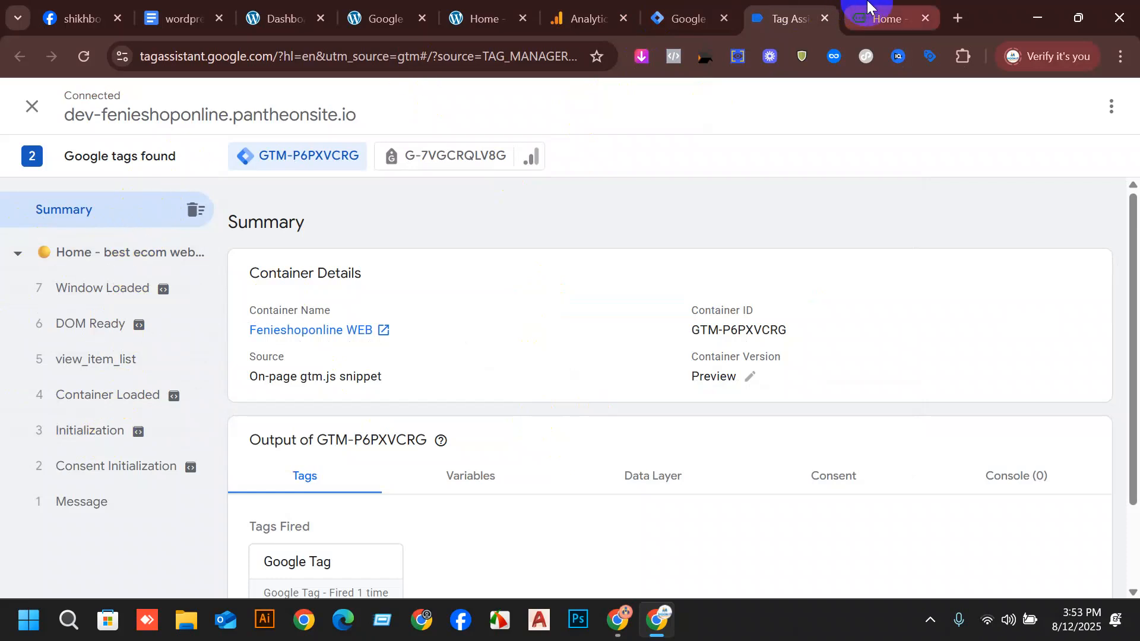
Open the DNK Yellow Shoes product page in the debug storefront and return to Tag Assistant's event list.
left_click(884, 16)
scroll(376, 478, "down", 3)
scroll(127, 196, "up", 3)
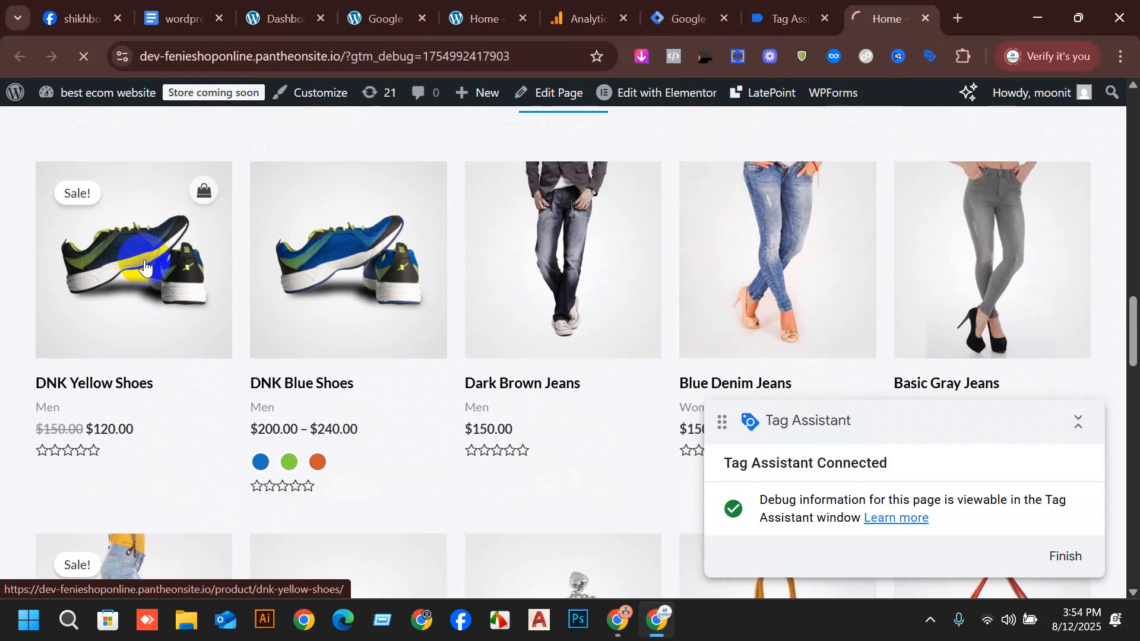
left_click(144, 267)
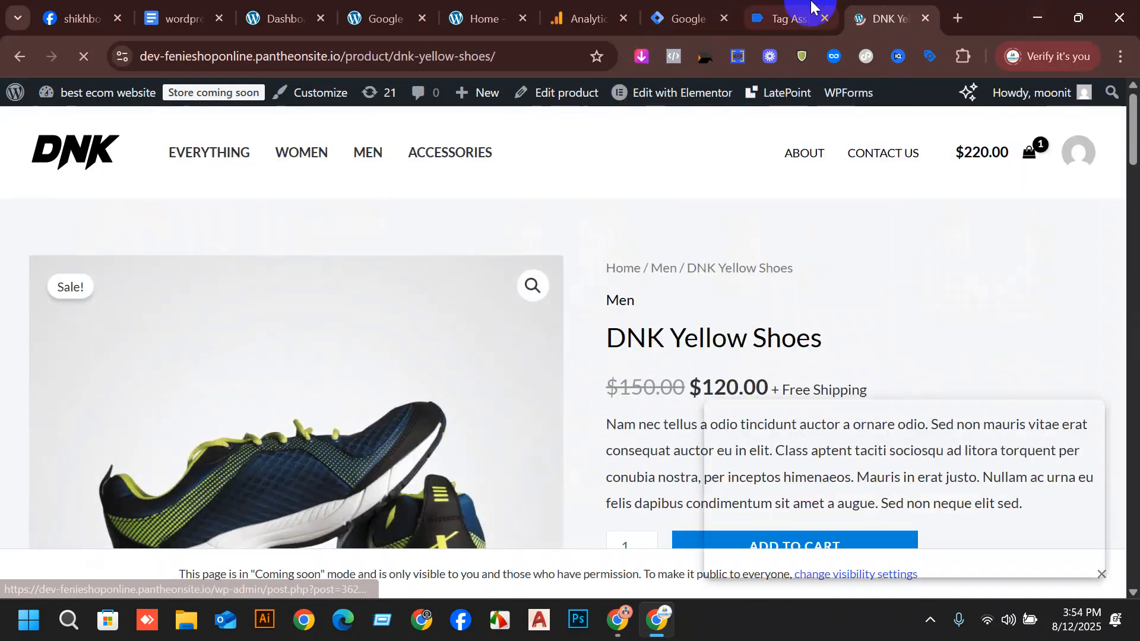
left_click(811, 7)
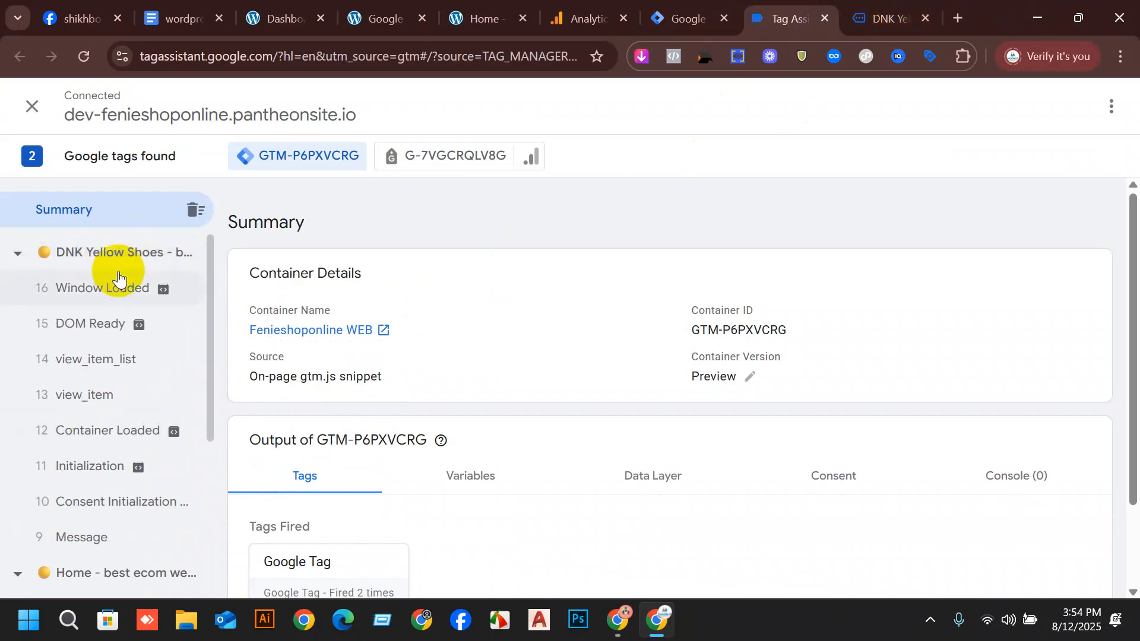
Compare the DNK Yellow Shoes product page with the events Tag Assistant lists for it.
left_click(895, 7)
scroll(421, 322, "down", 2)
scroll(427, 322, "up", 2)
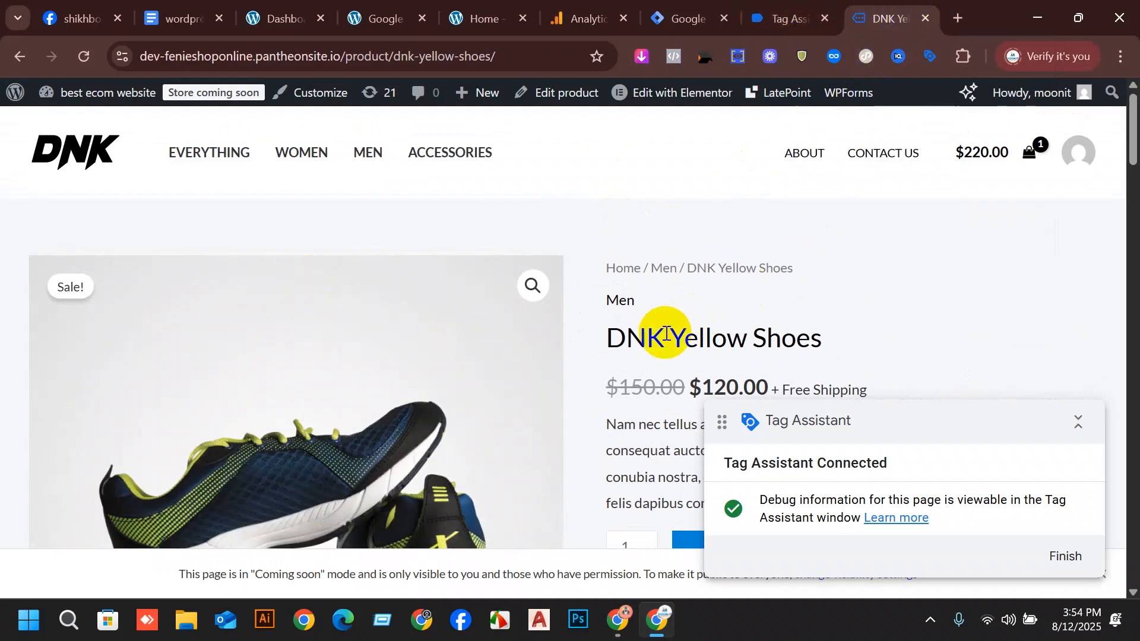
left_click(786, 19)
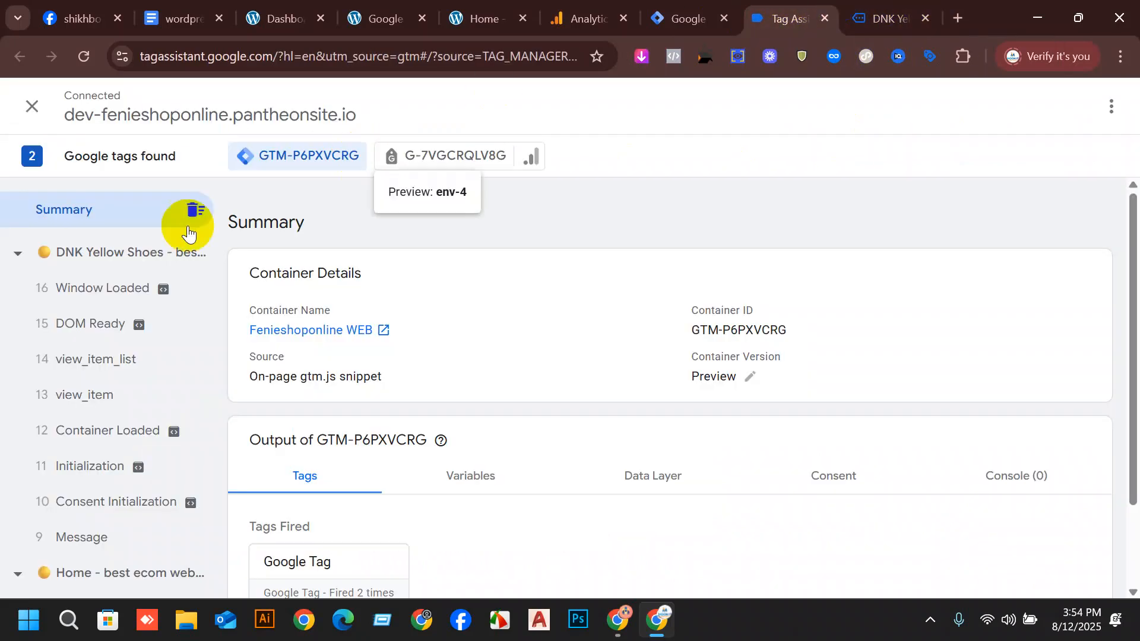
left_click(877, 17)
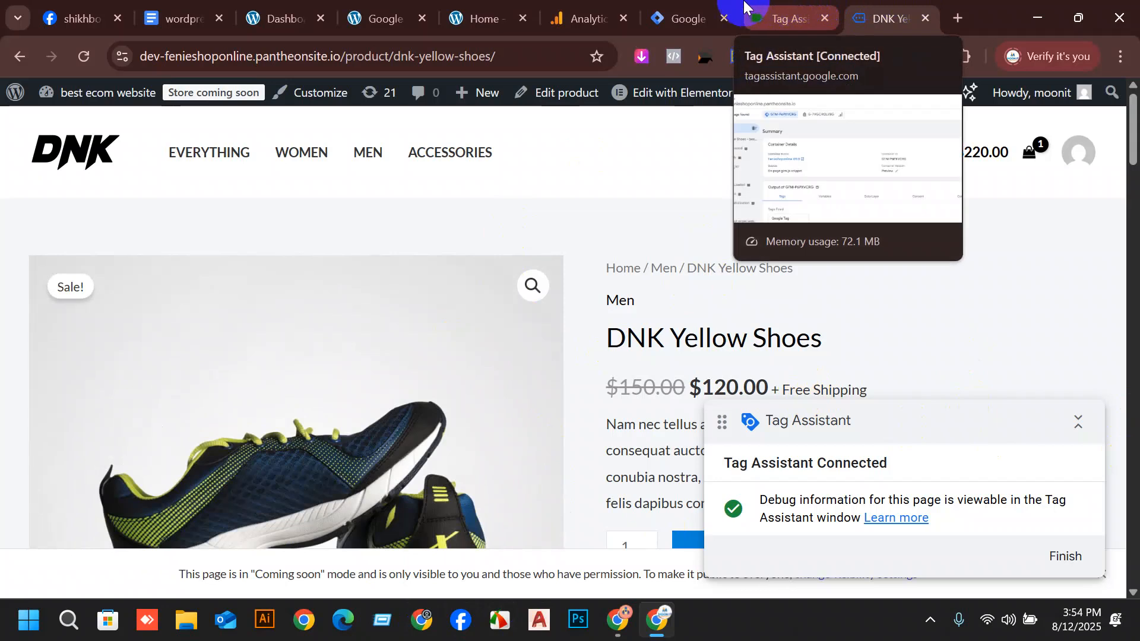
left_click(701, 7)
left_click(792, 9)
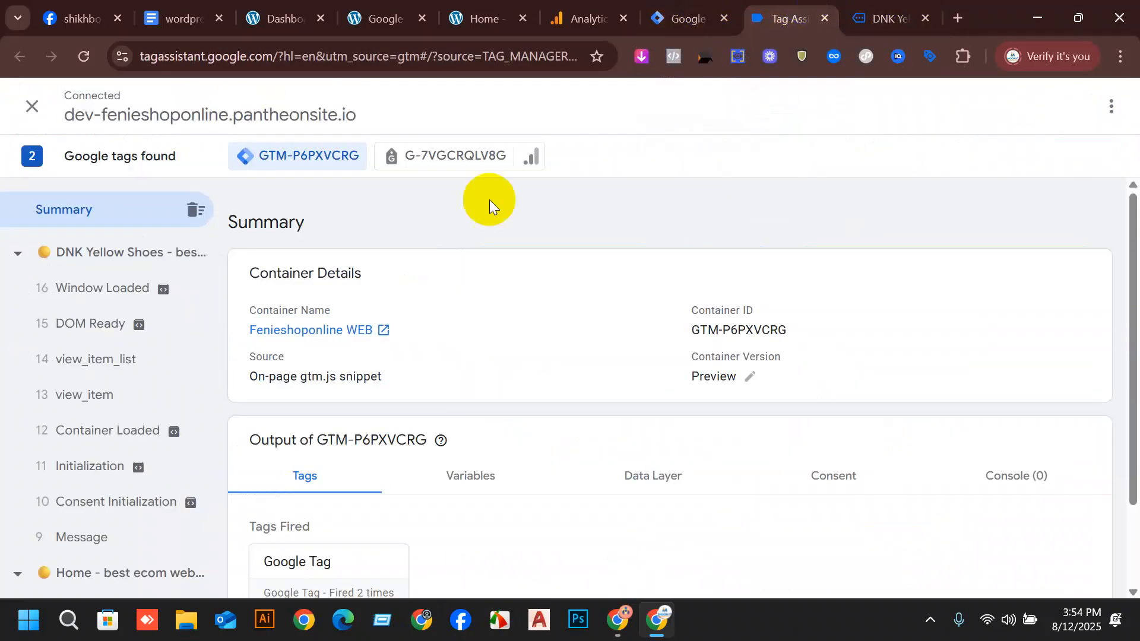
Inspect the tags and variables of the DNK Yellow Shoes page's view_item event.
left_click(82, 407)
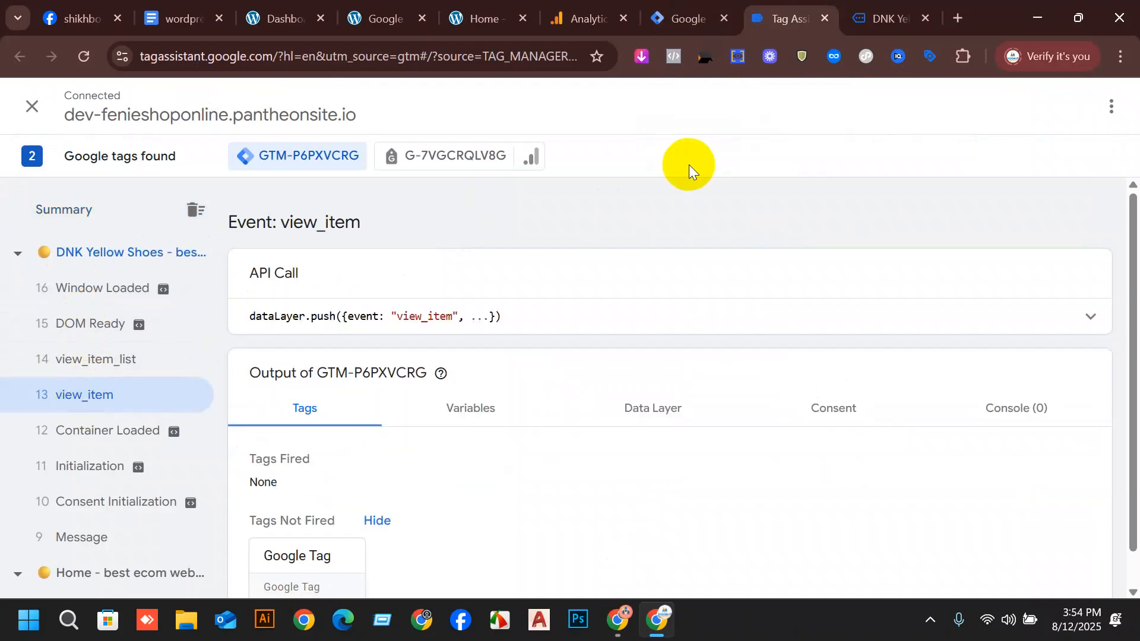
scroll(380, 362, "down", 1)
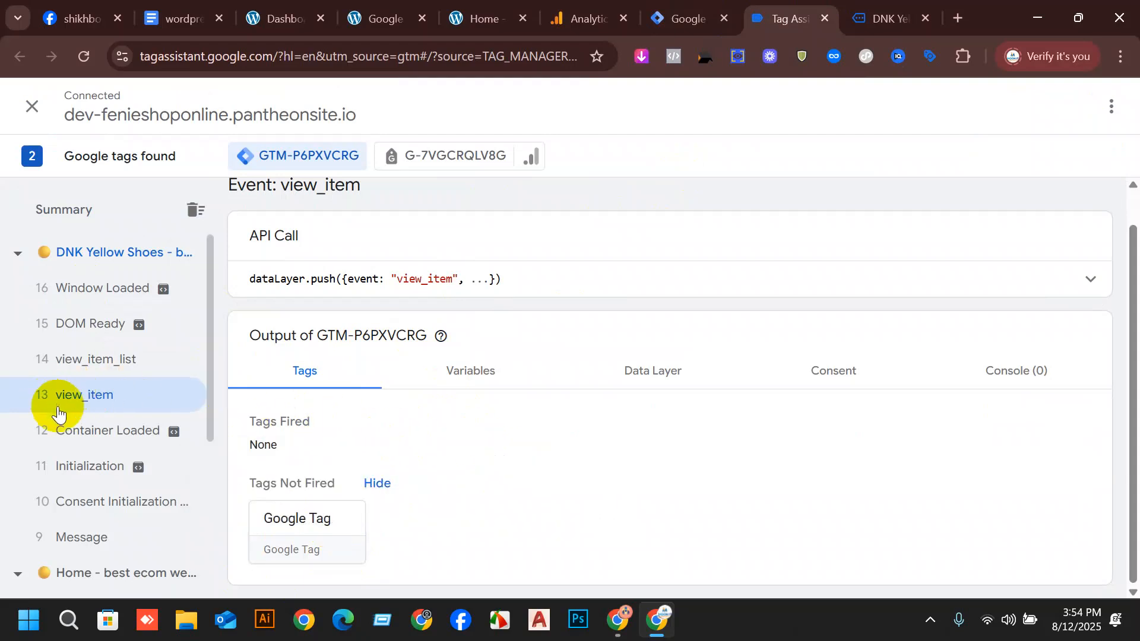
left_click(469, 373)
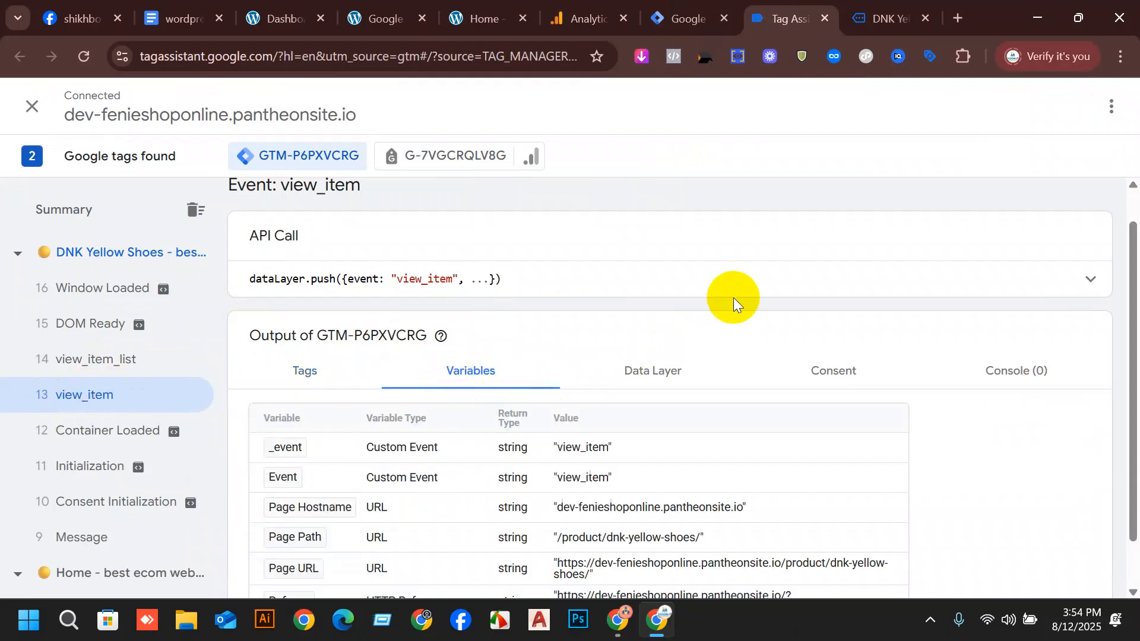
scroll(732, 298, "down", 1)
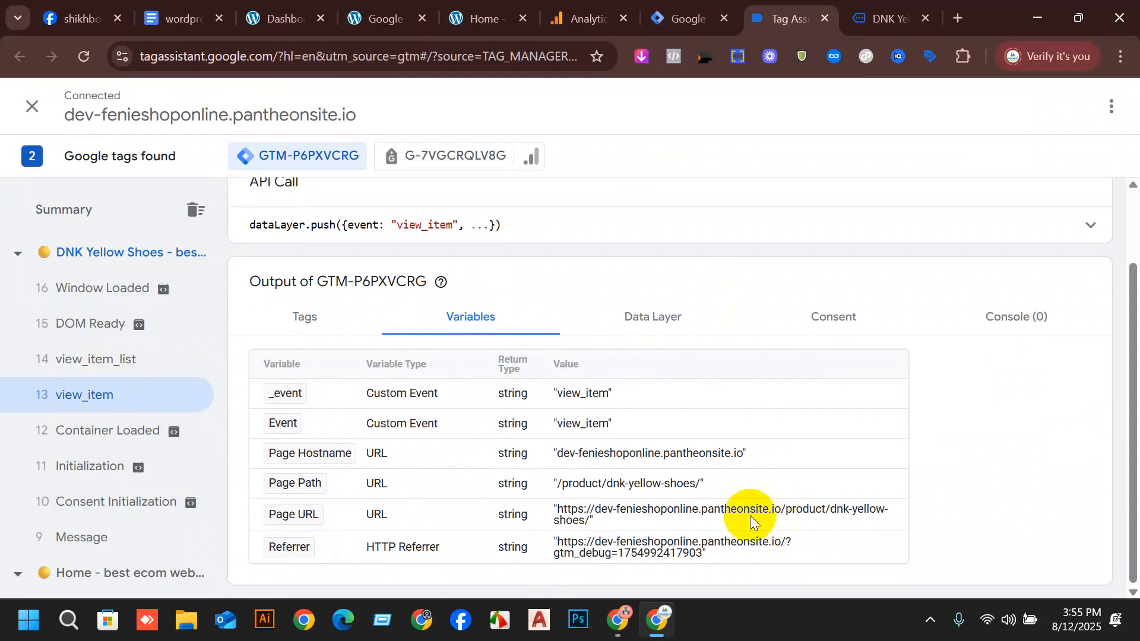
Examine the view_item event's Data Layer and compare its ecommerce value with the product page's price.
left_click(630, 315)
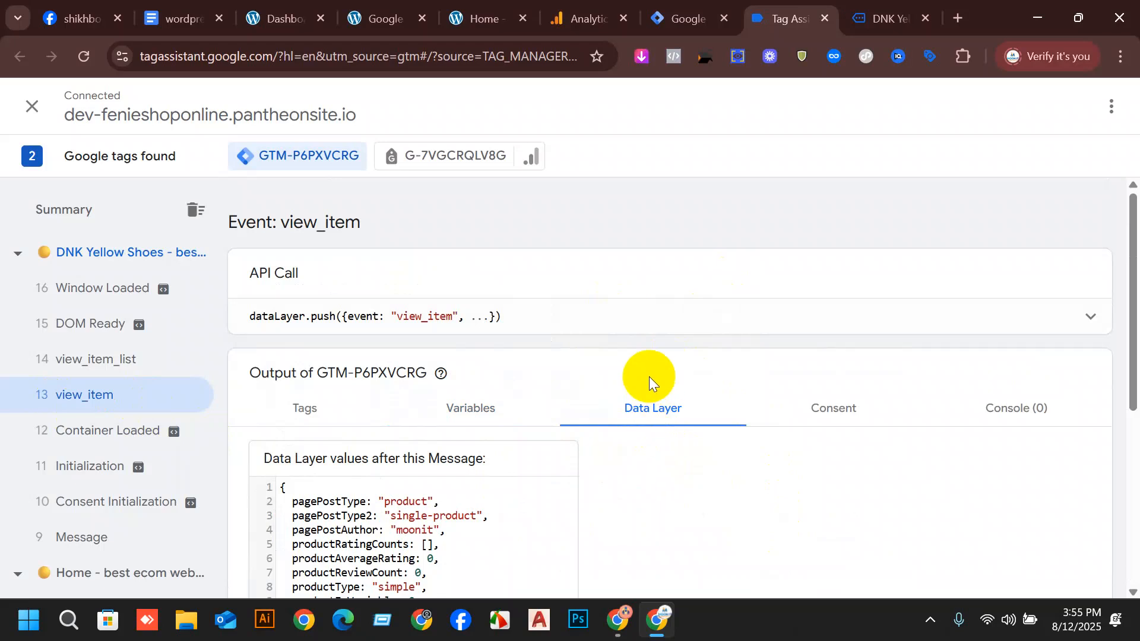
scroll(649, 376, "down", 3)
scroll(415, 326, "down", 2)
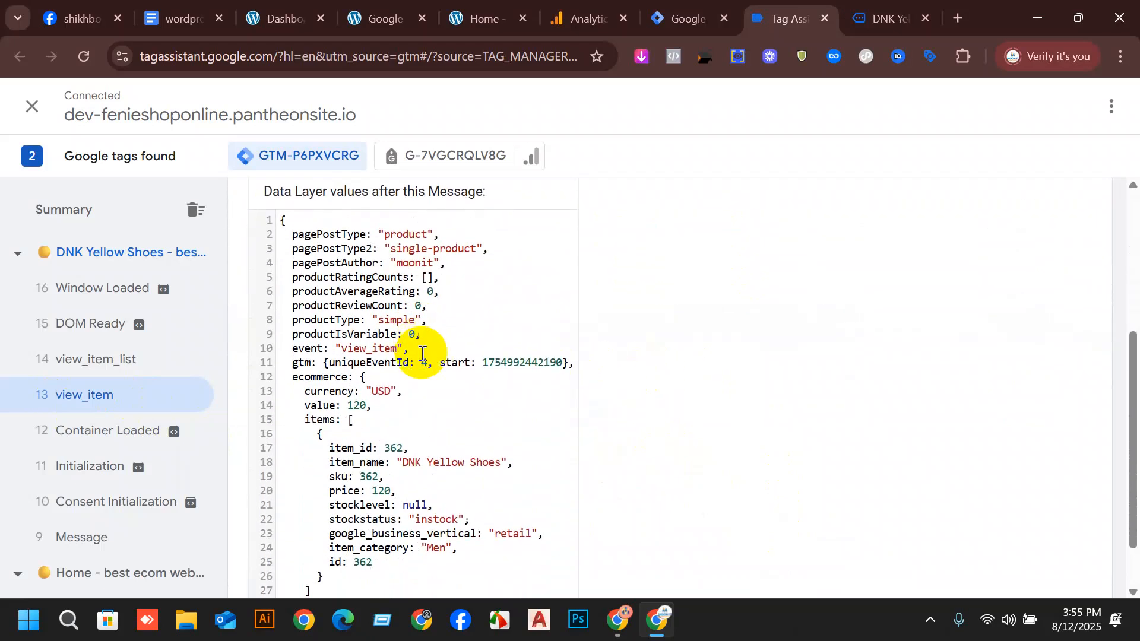
triple_click(357, 411)
double_click(359, 410)
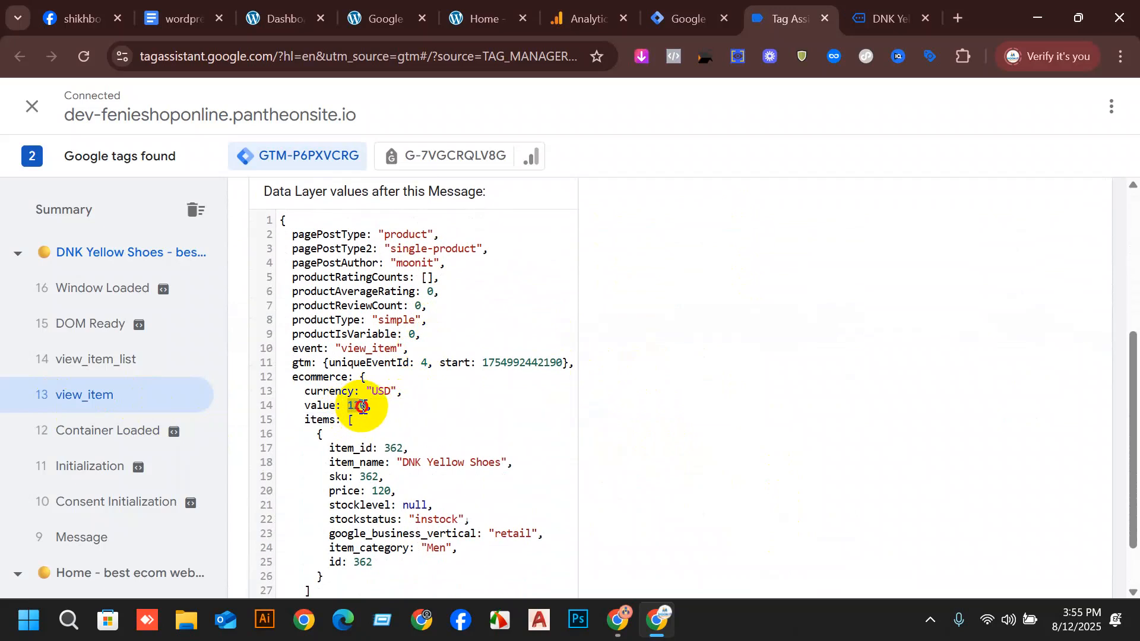
left_click(888, 19)
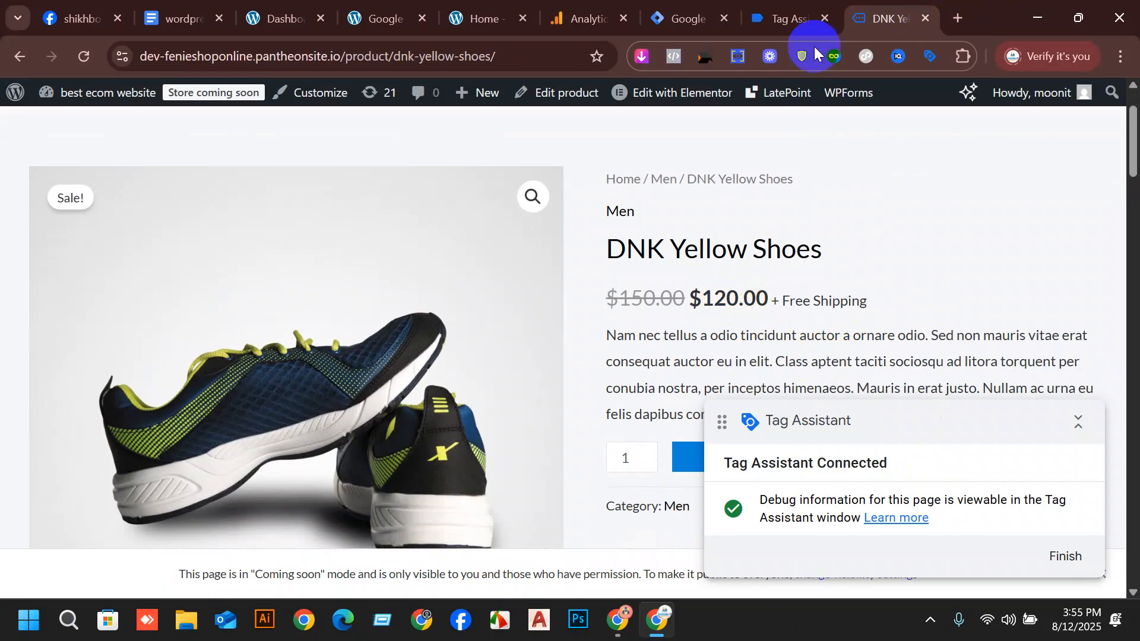
left_click(821, 8)
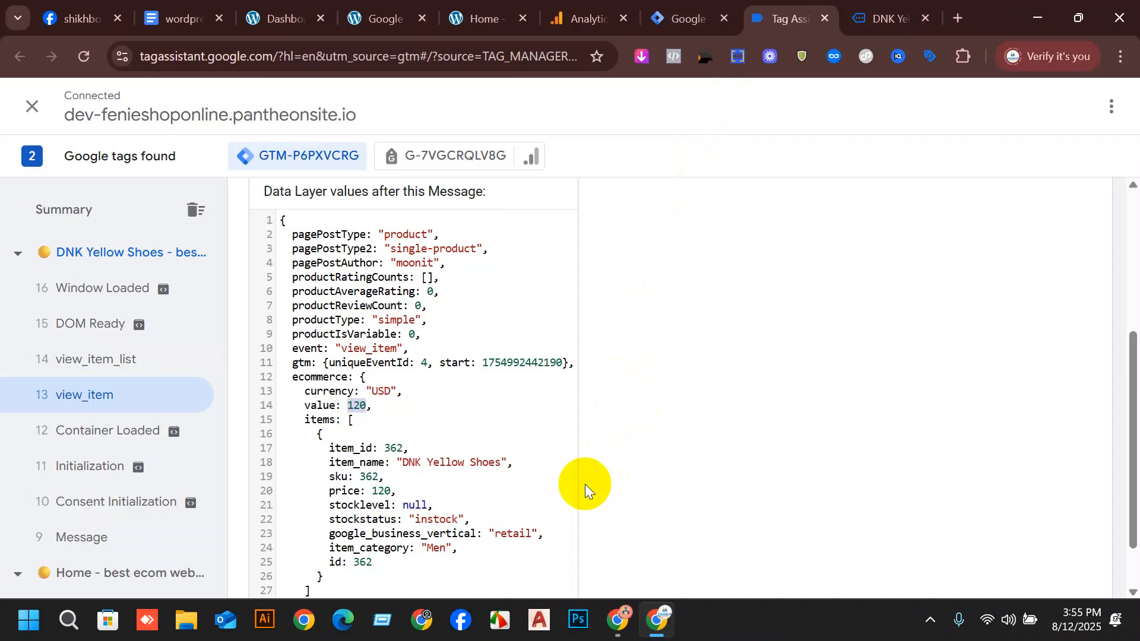
Check the Fenieshoponline home overview in Google Analytics, and reread the view_item event's currency, value and items in Tag Assistant.
left_click(585, 9)
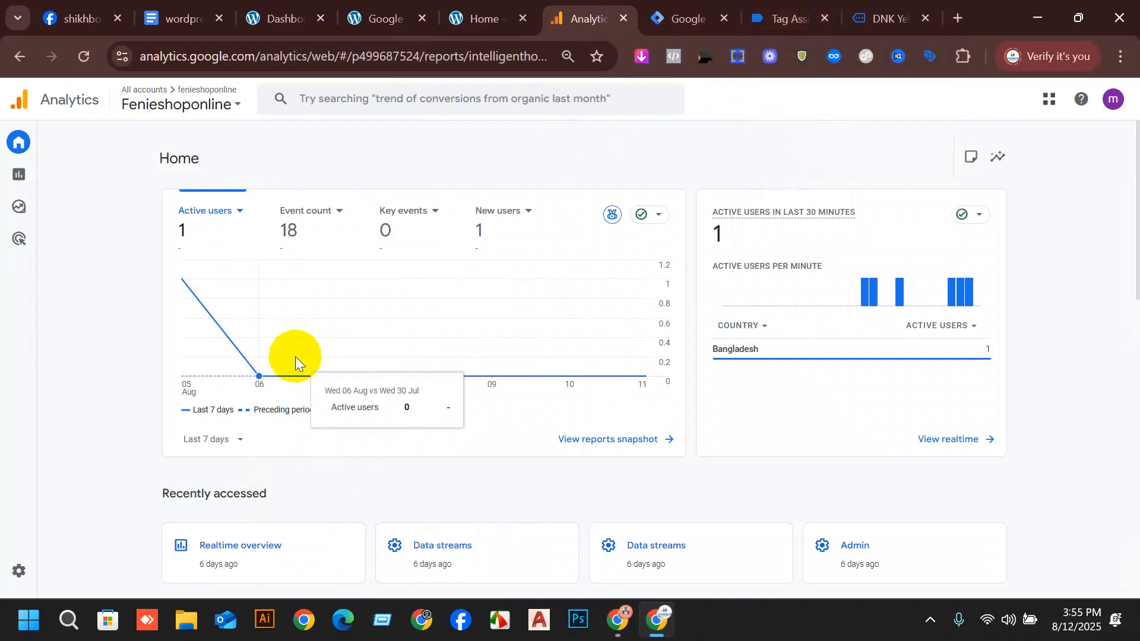
left_click(783, 17)
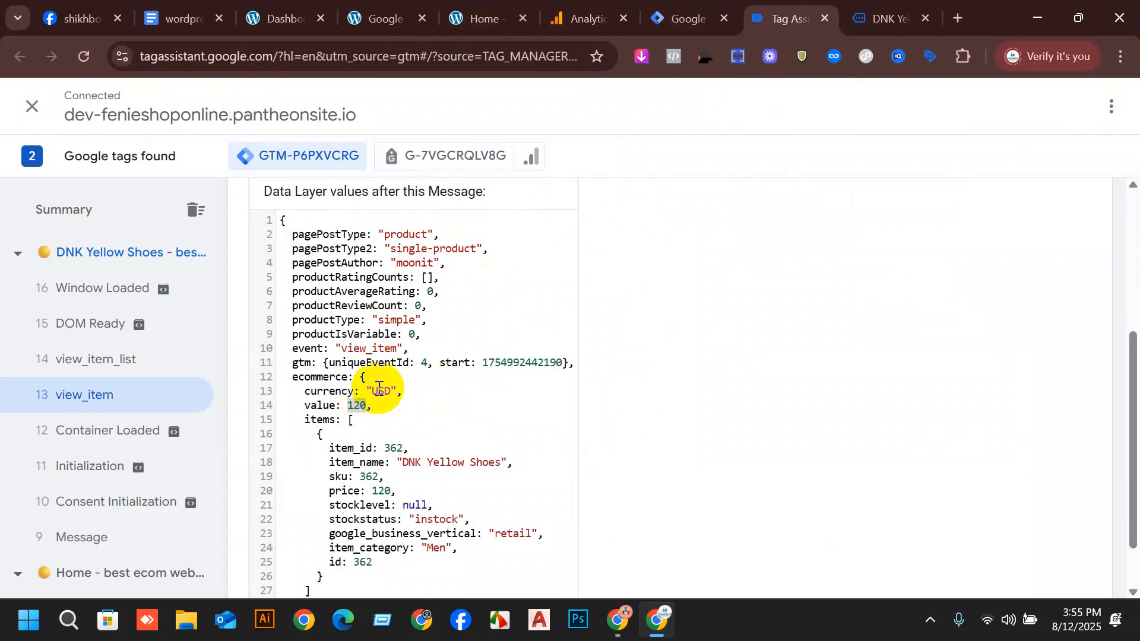
scroll(379, 387, "down", 2)
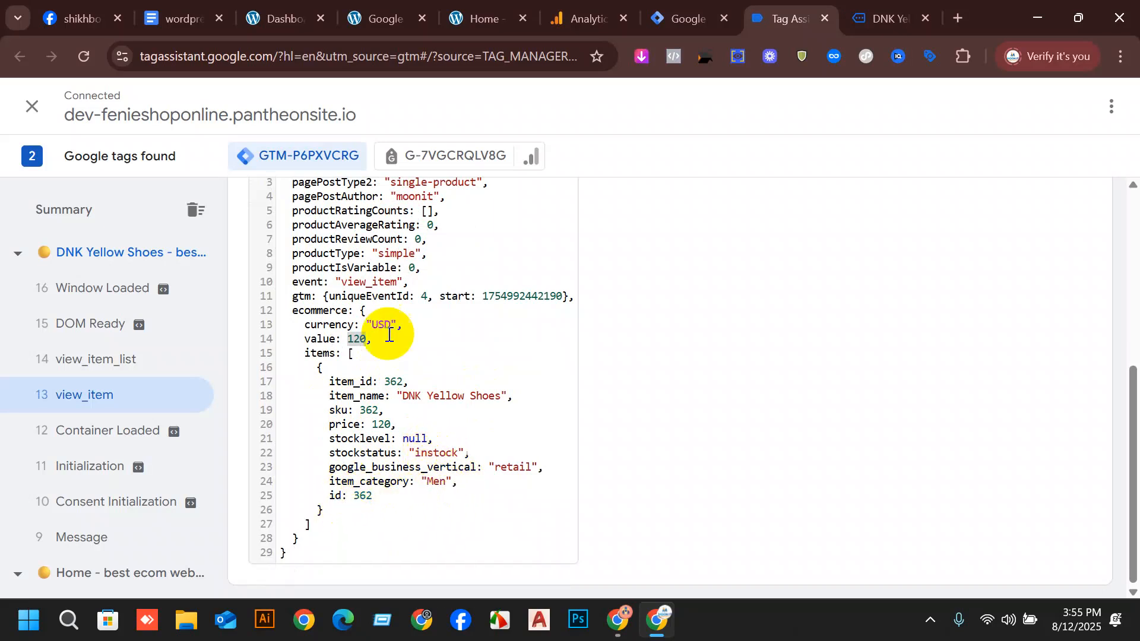
scroll(424, 298, "up", 3)
scroll(392, 332, "down", 3)
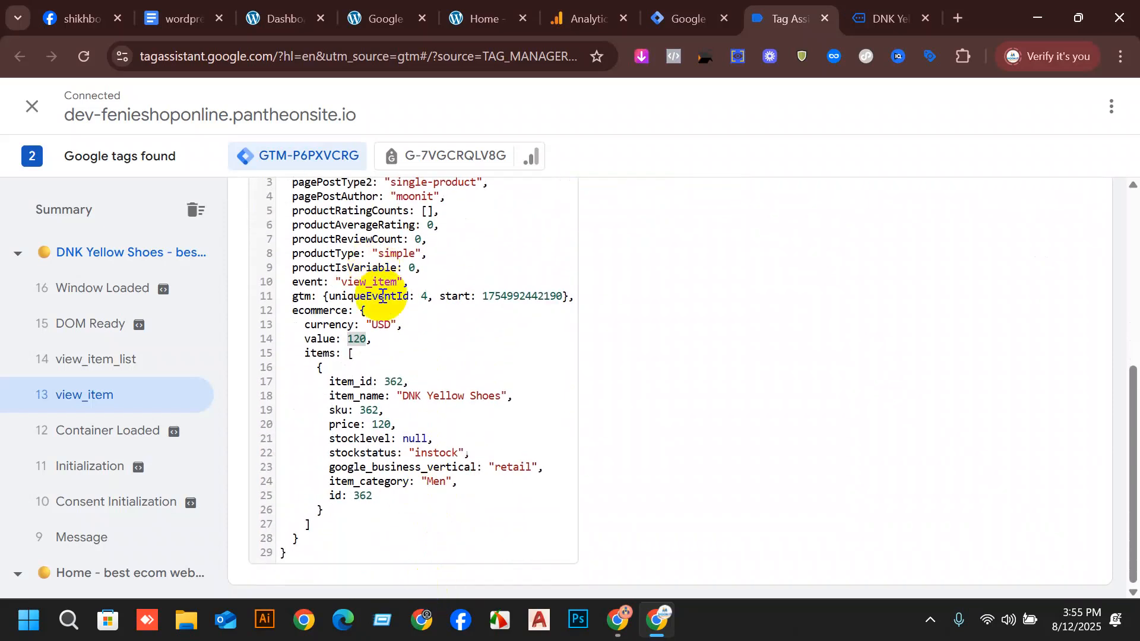
Return to the DNK Yellow Shoes product page and add one pair to the cart.
left_click(885, 15)
scroll(756, 364, "down", 1)
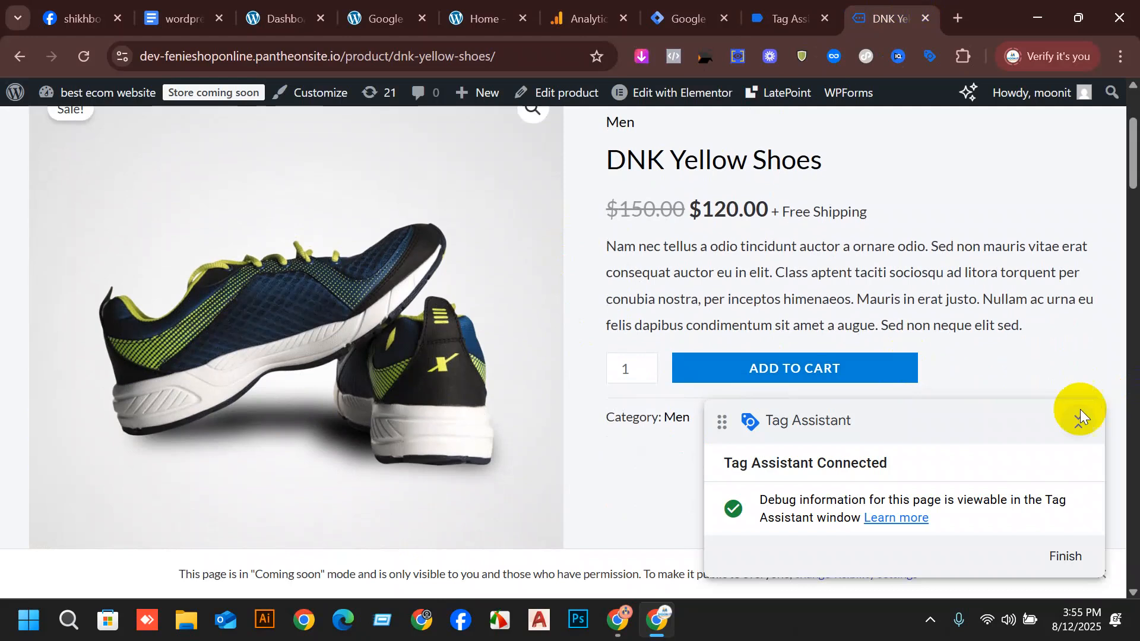
left_click(871, 373)
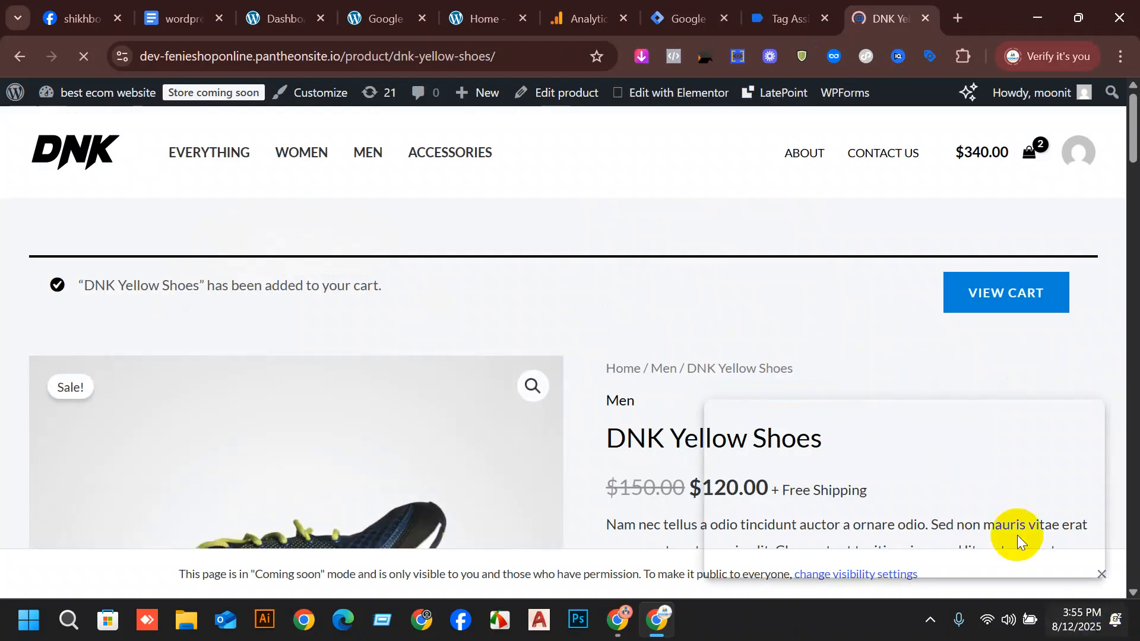
scroll(796, 325, "down", 5)
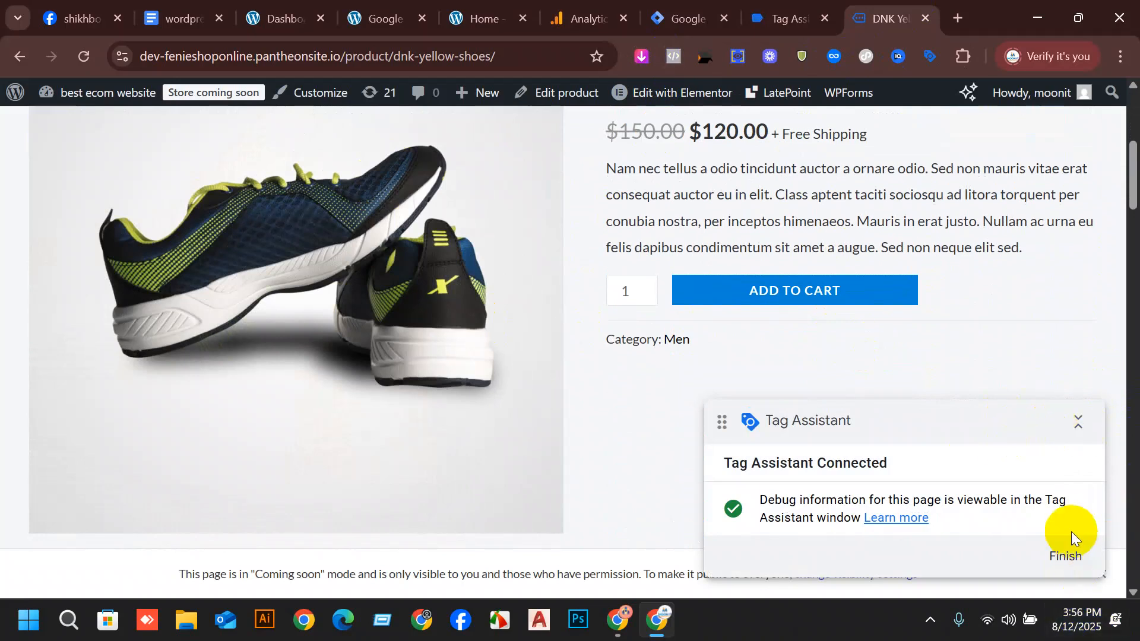
Move the Tag Assistant badge out of the way and open the store's cart to review its products.
scroll(962, 460, "up", 2)
left_click_drag(888, 420, 118, 427)
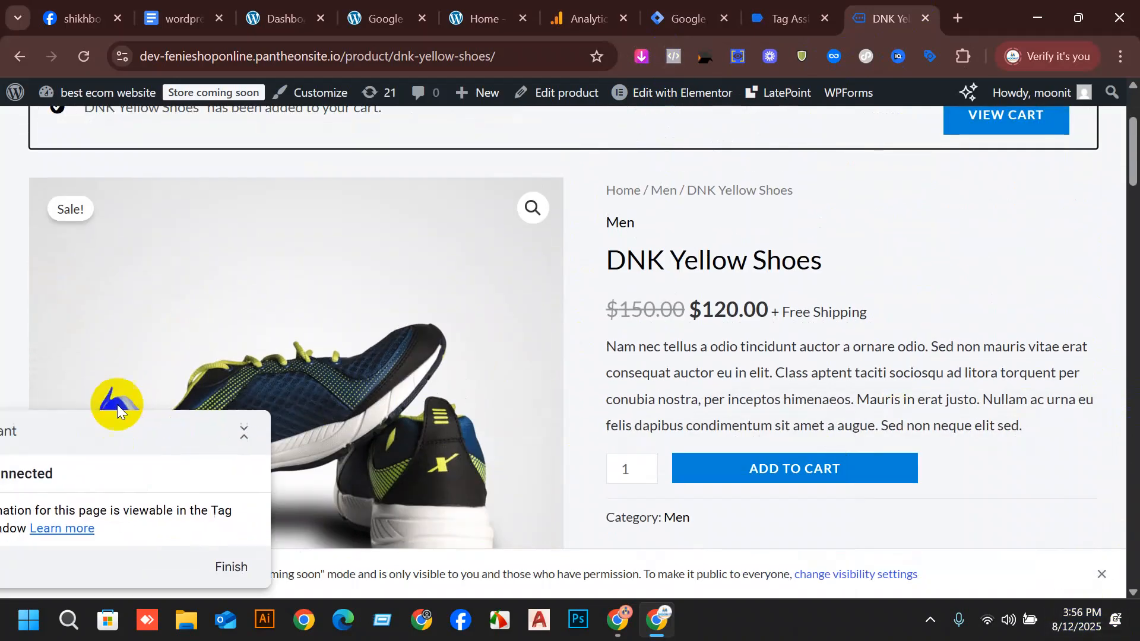
scroll(786, 165, "up", 1)
left_click(1029, 209)
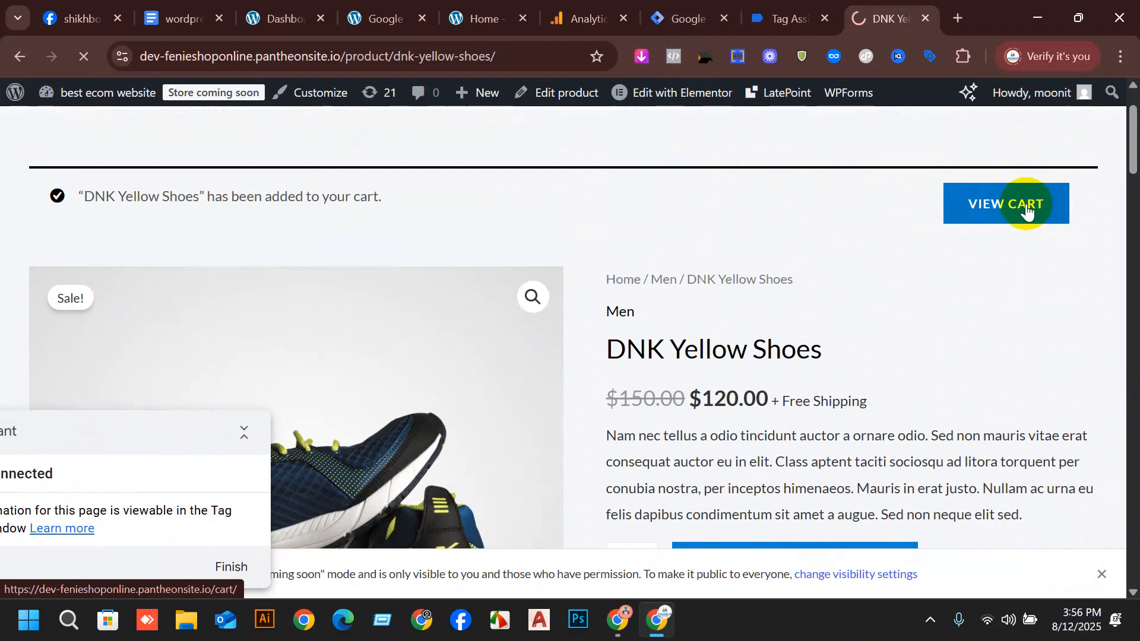
scroll(1007, 364, "down", 1)
scroll(1005, 363, "down", 4)
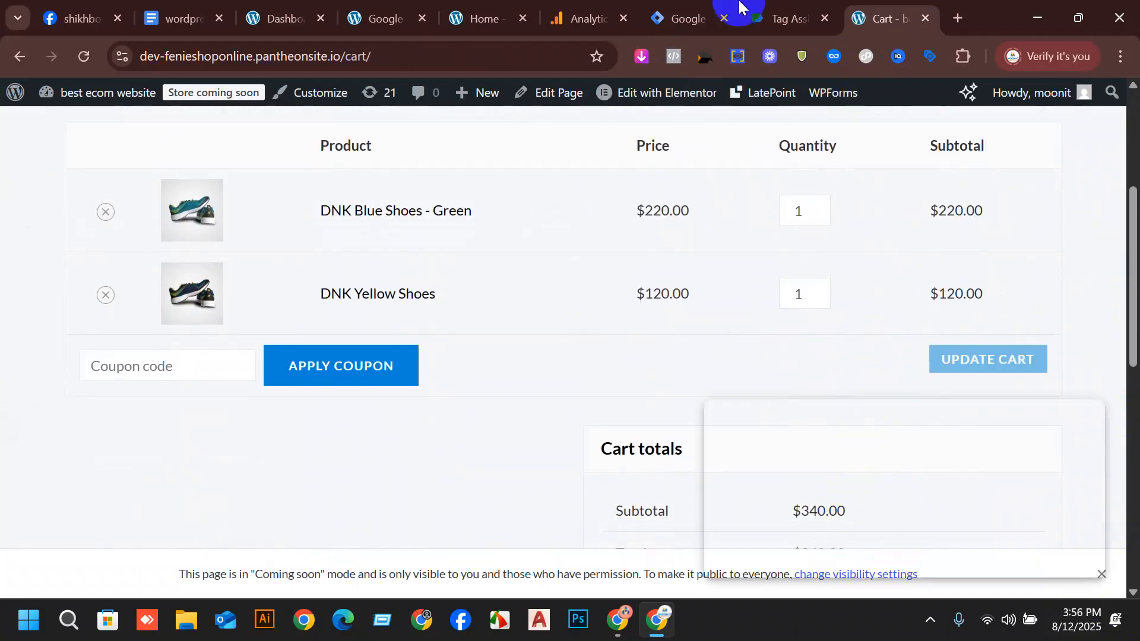
Switch to Tag Assistant, check the events recorded for the cart page and open the Data Layer of view_cart.
left_click(777, 8)
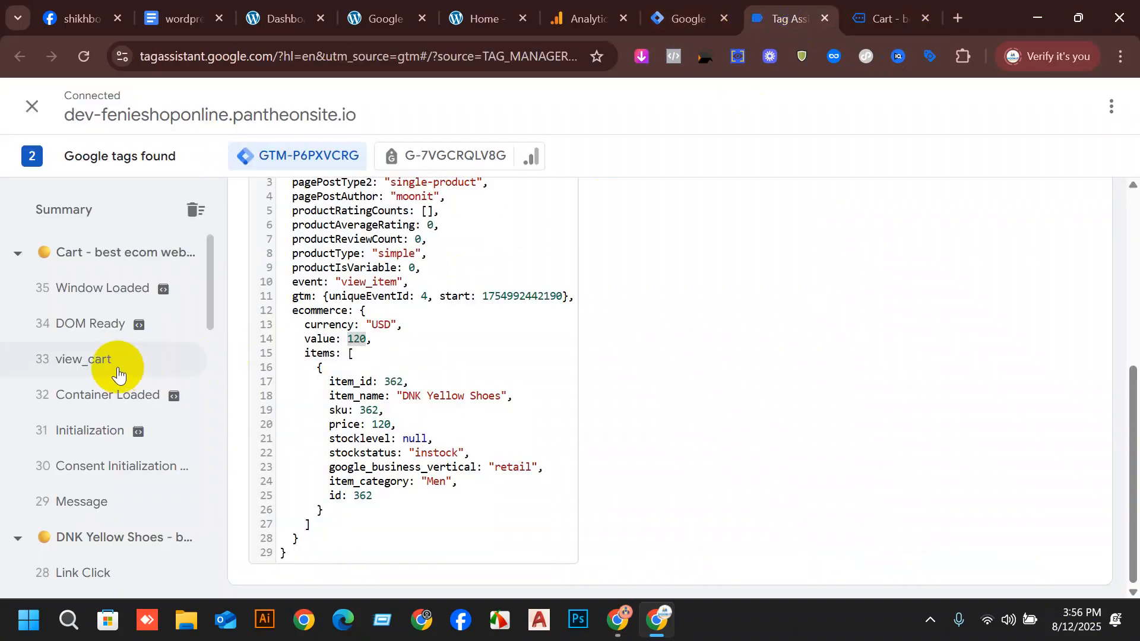
scroll(136, 297, "down", 3)
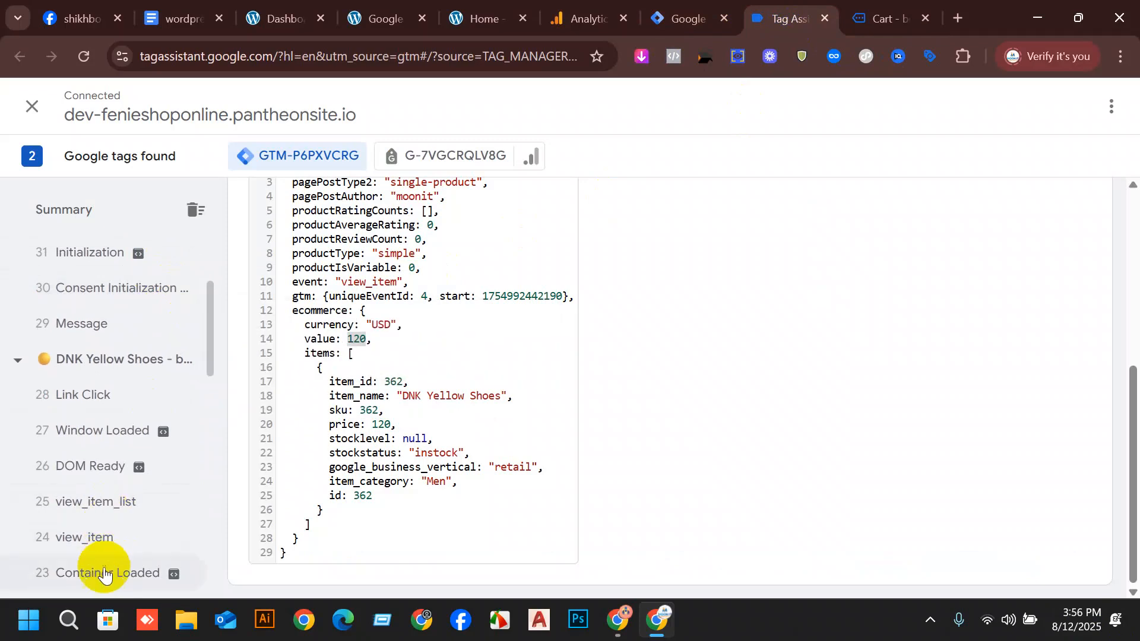
scroll(114, 509, "up", 3)
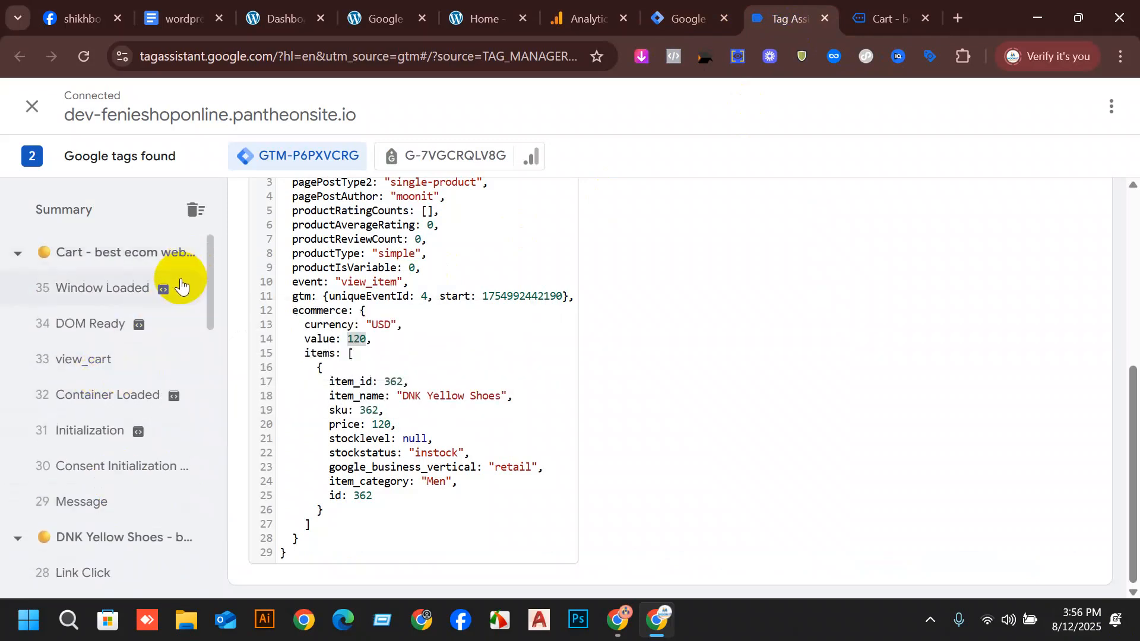
left_click(110, 359)
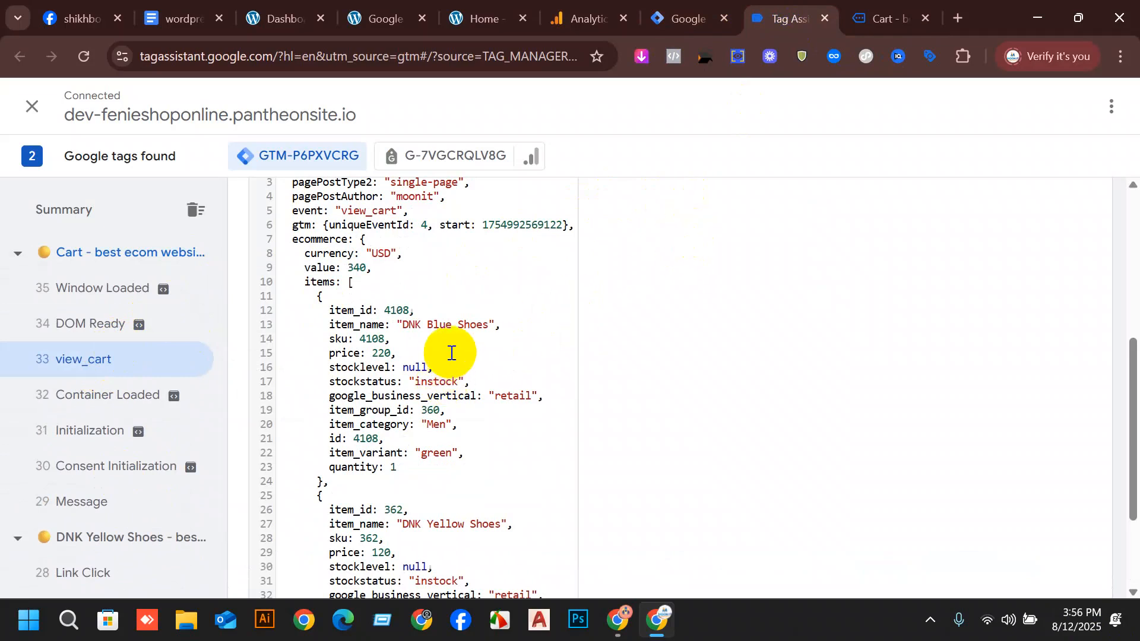
Compare the products and prices on the cart page with the items in the view_cart event's Data Layer.
left_click(890, 18)
scroll(208, 303, "up", 5)
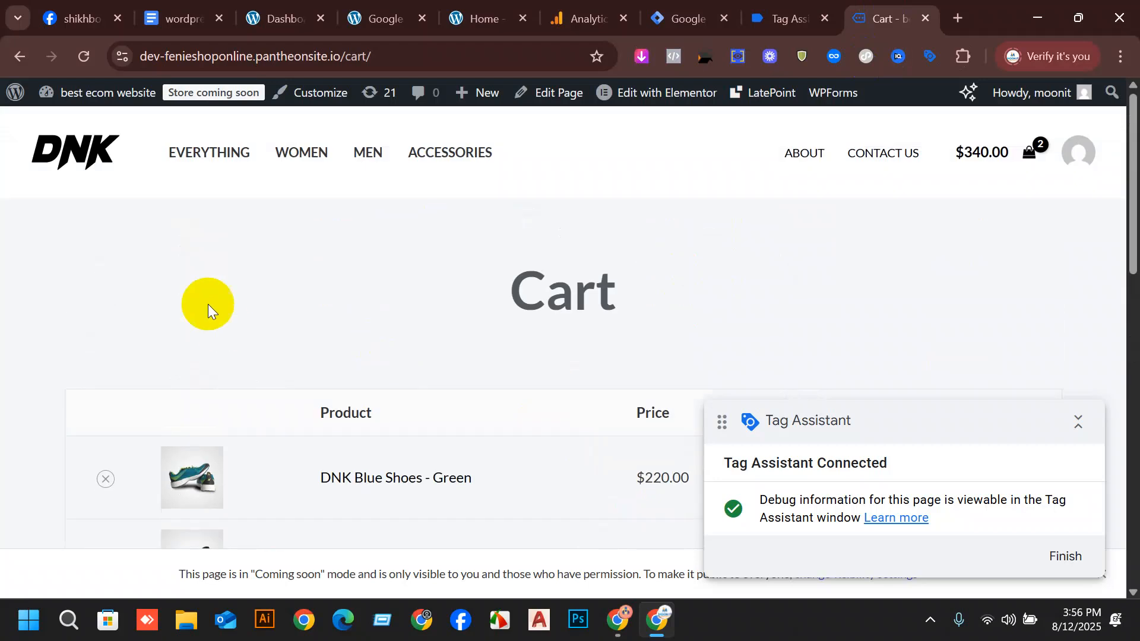
scroll(518, 215, "down", 5)
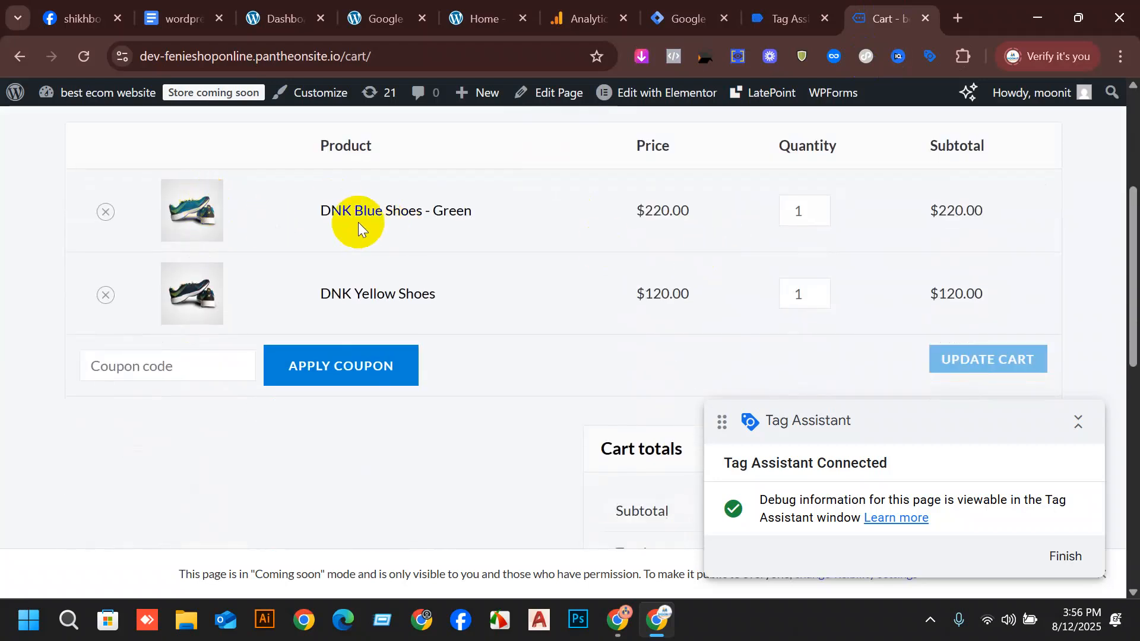
left_click(782, 18)
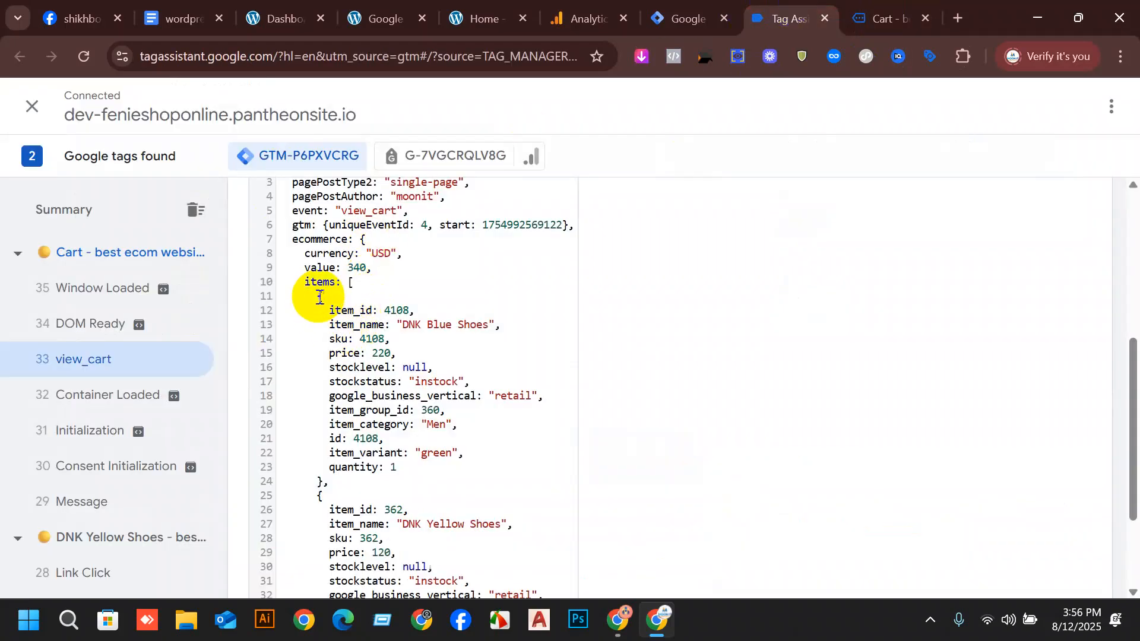
scroll(346, 422, "down", 2)
scroll(350, 429, "down", 1)
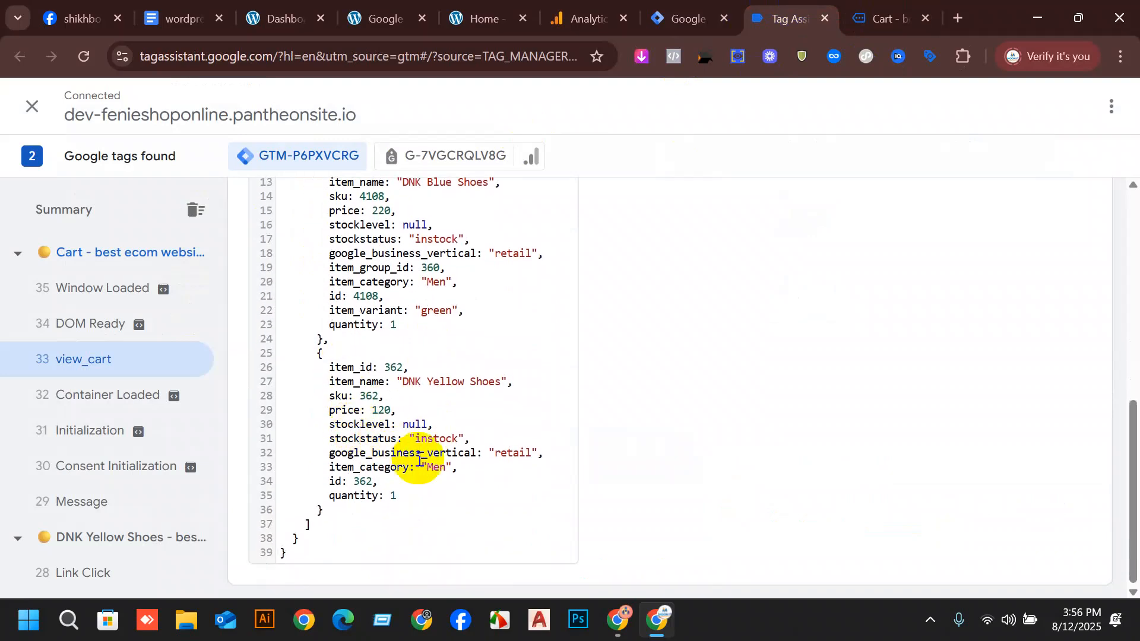
Return to the store's cart, move the Tag Assistant badge aside and proceed to checkout.
left_click(885, 18)
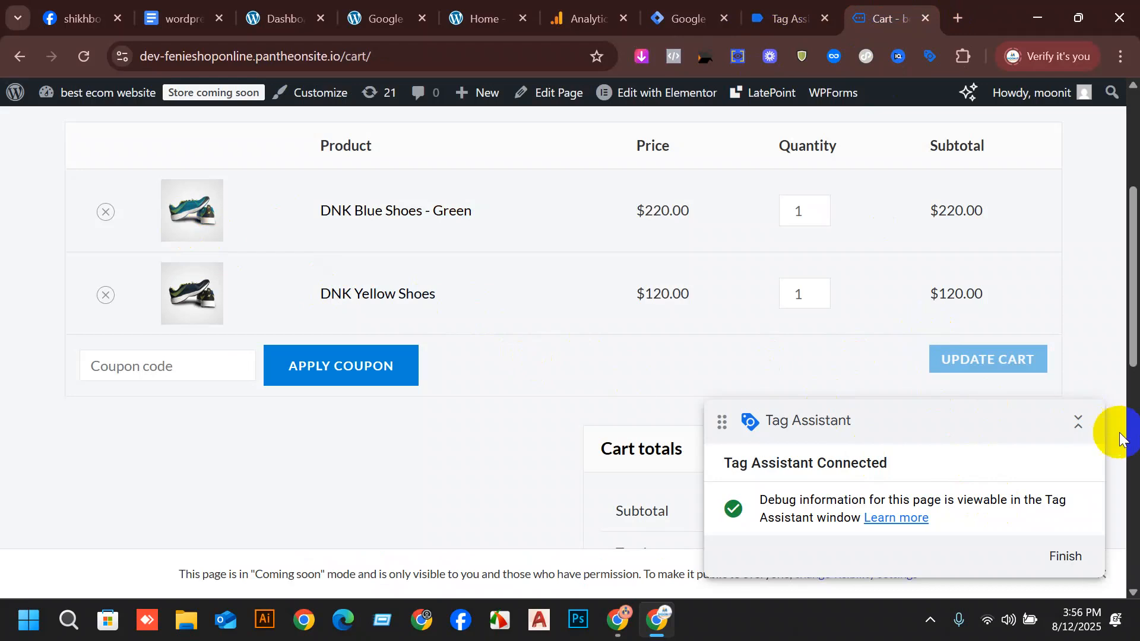
left_click_drag(974, 420, 155, 335)
scroll(842, 274, "up", 4)
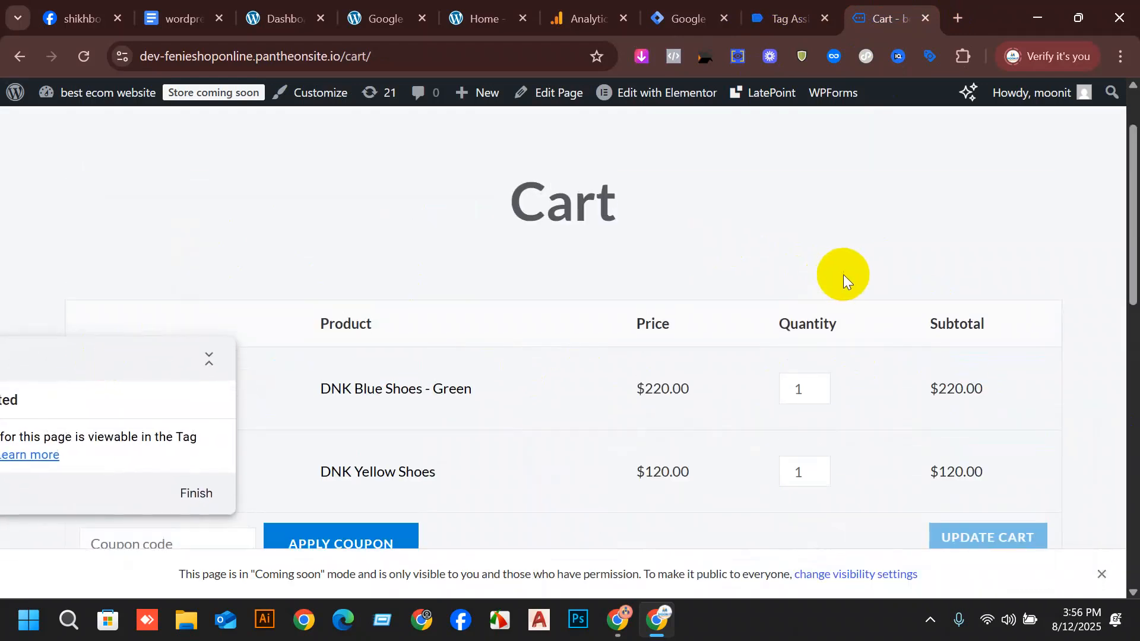
scroll(849, 275, "down", 10)
scroll(635, 256, "up", 4)
scroll(136, 190, "up", 3)
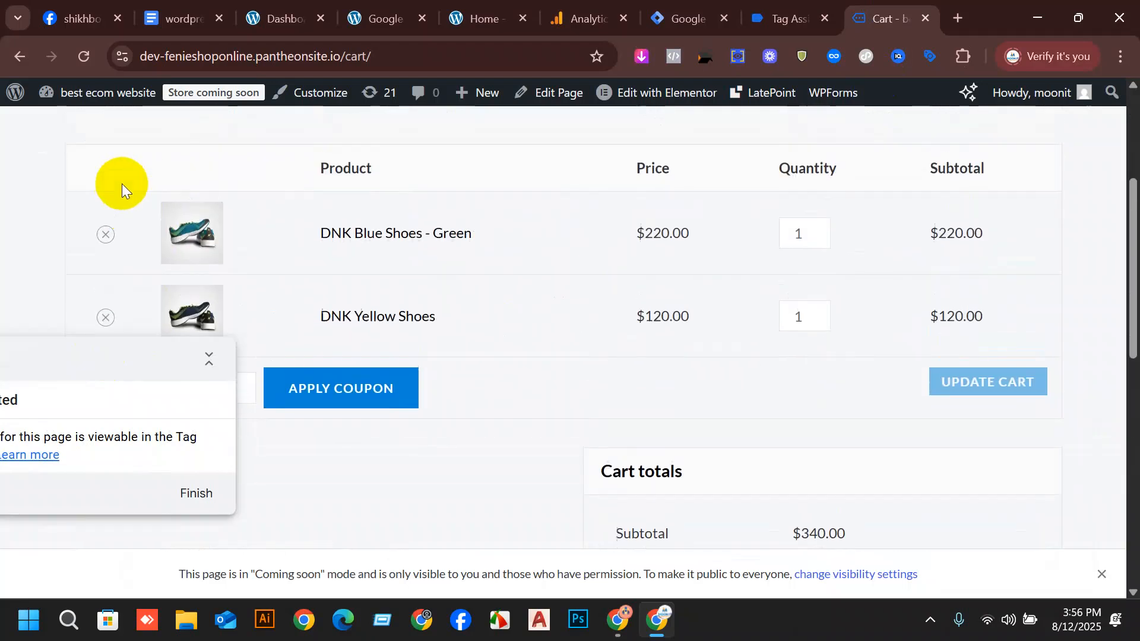
scroll(906, 320, "down", 5)
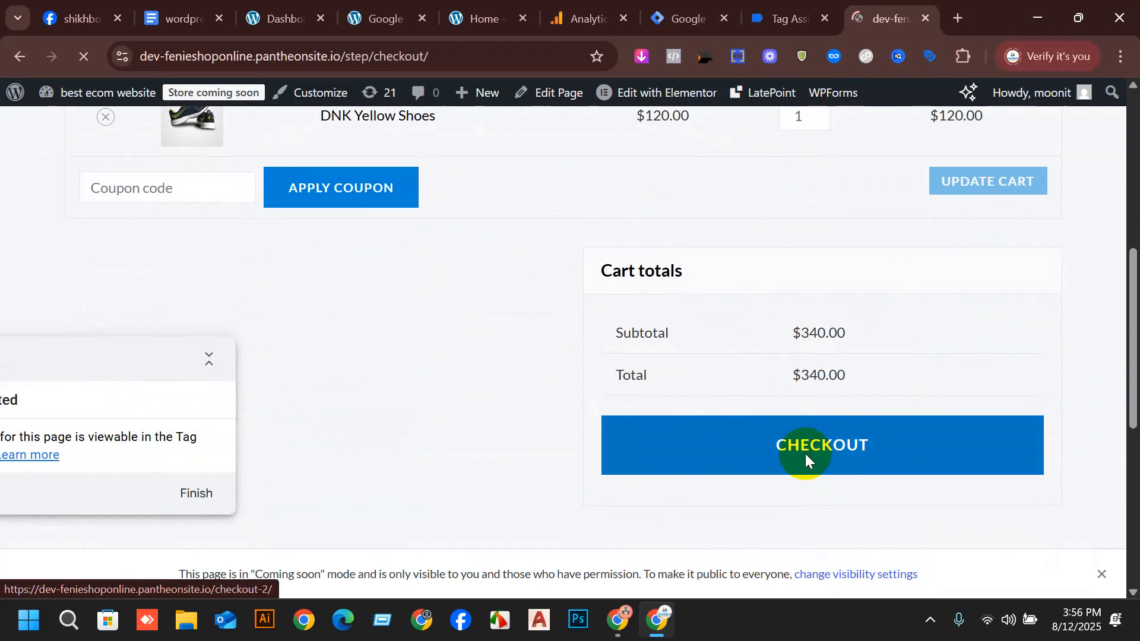
left_click(805, 454)
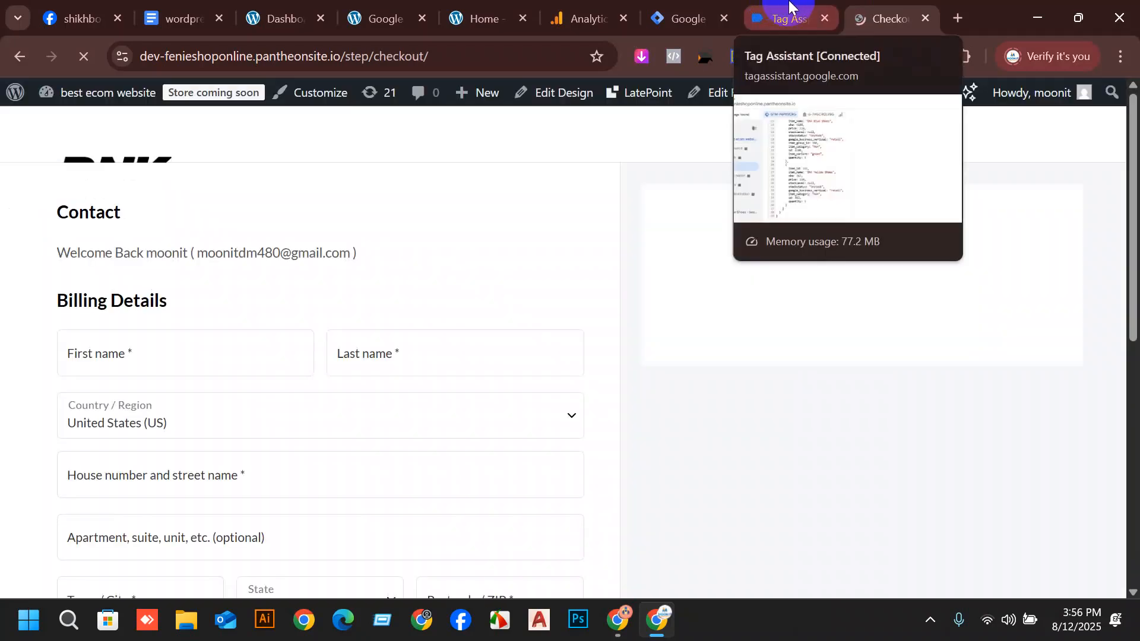
Open the checkout page's begin_checkout event in Tag Assistant and examine its currency, value and items in the Data Layer.
left_click(789, 7)
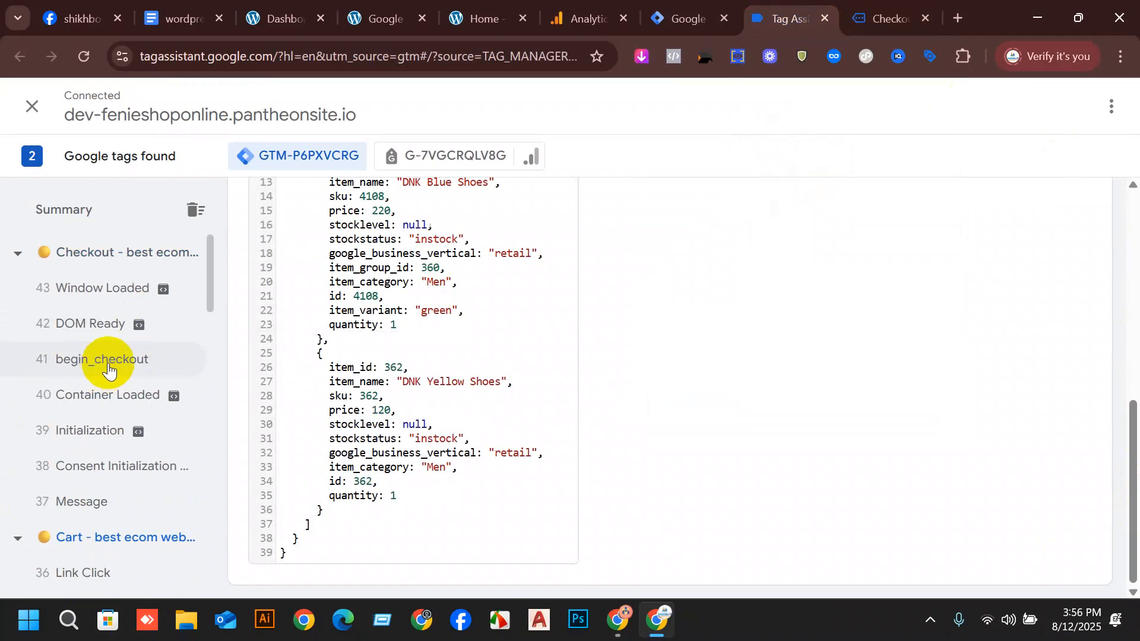
left_click(108, 369)
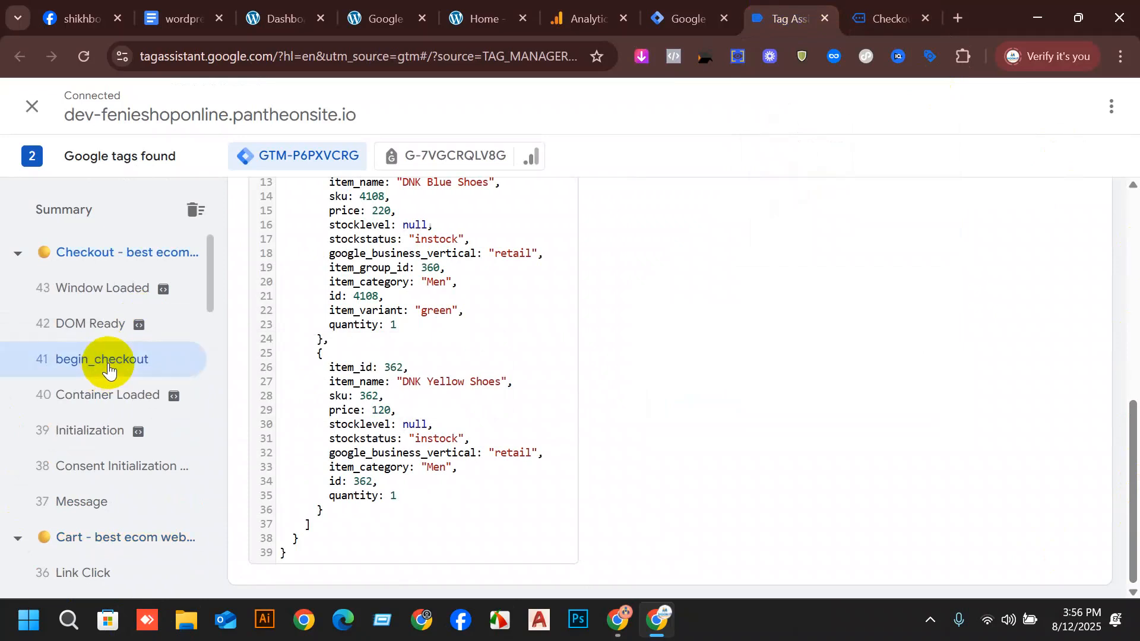
scroll(560, 251, "up", 7)
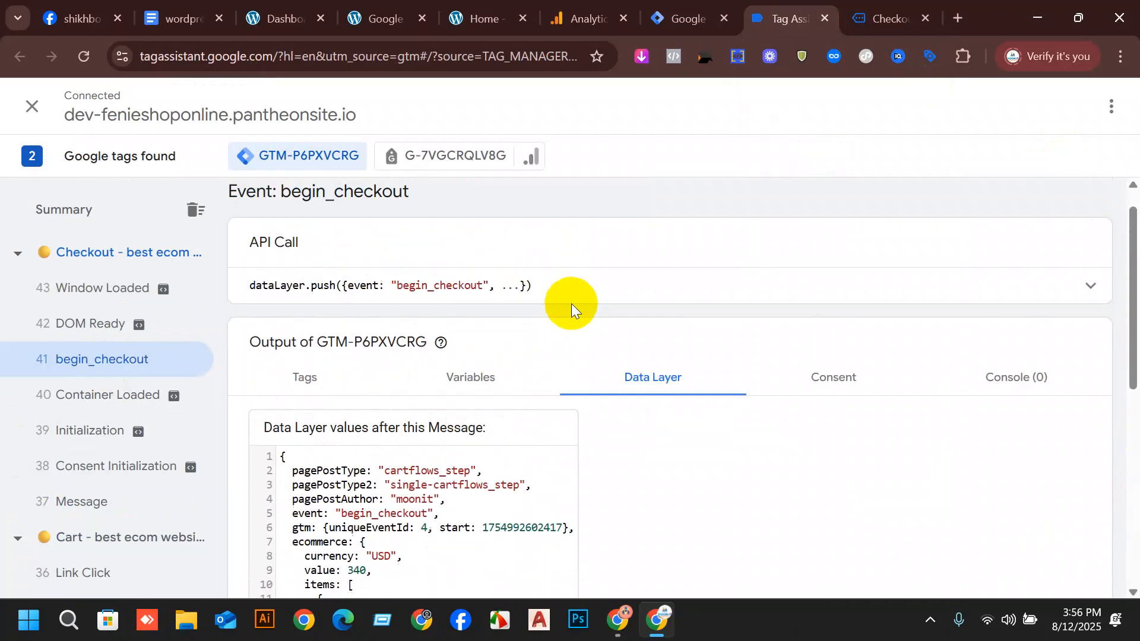
scroll(615, 367, "down", 3)
scroll(615, 367, "down", 1)
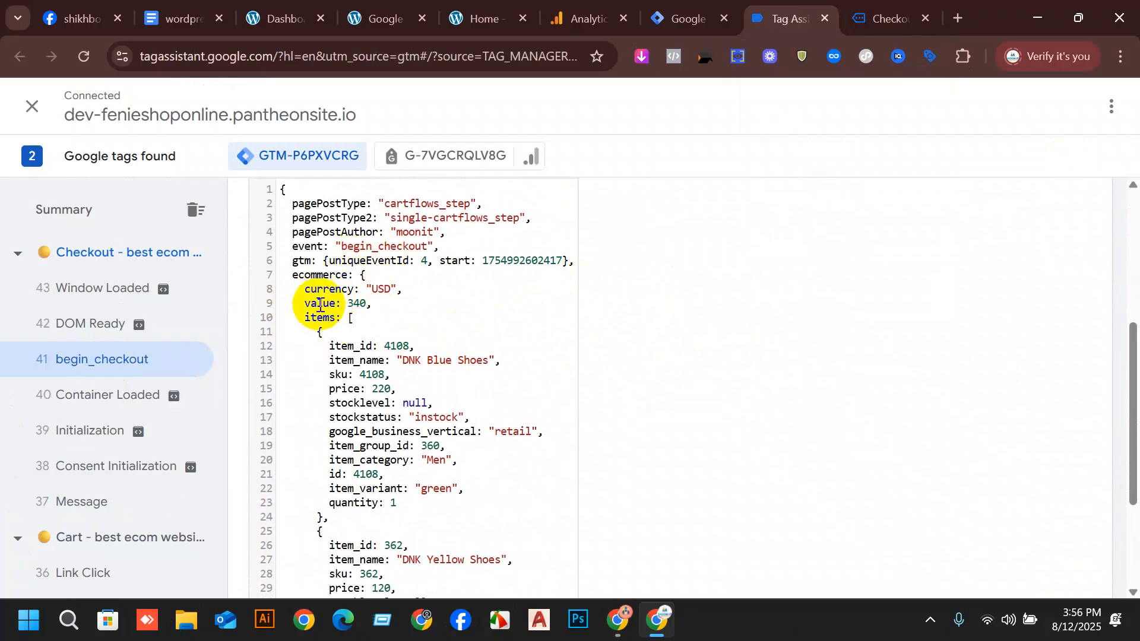
left_click_drag(304, 290, 336, 316)
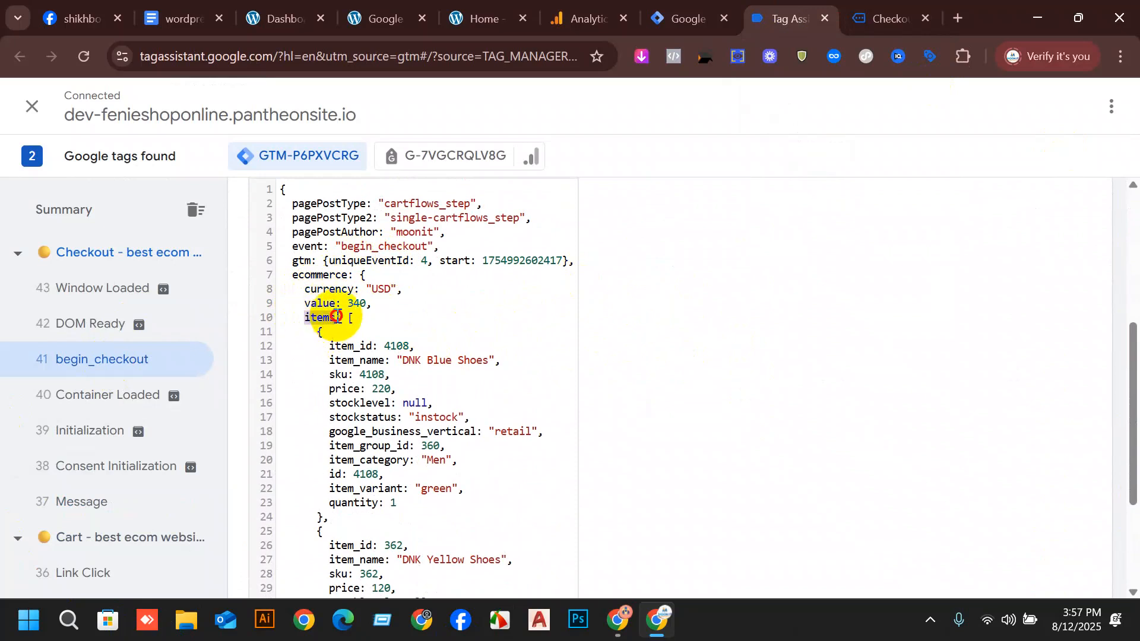
scroll(442, 389, "down", 3)
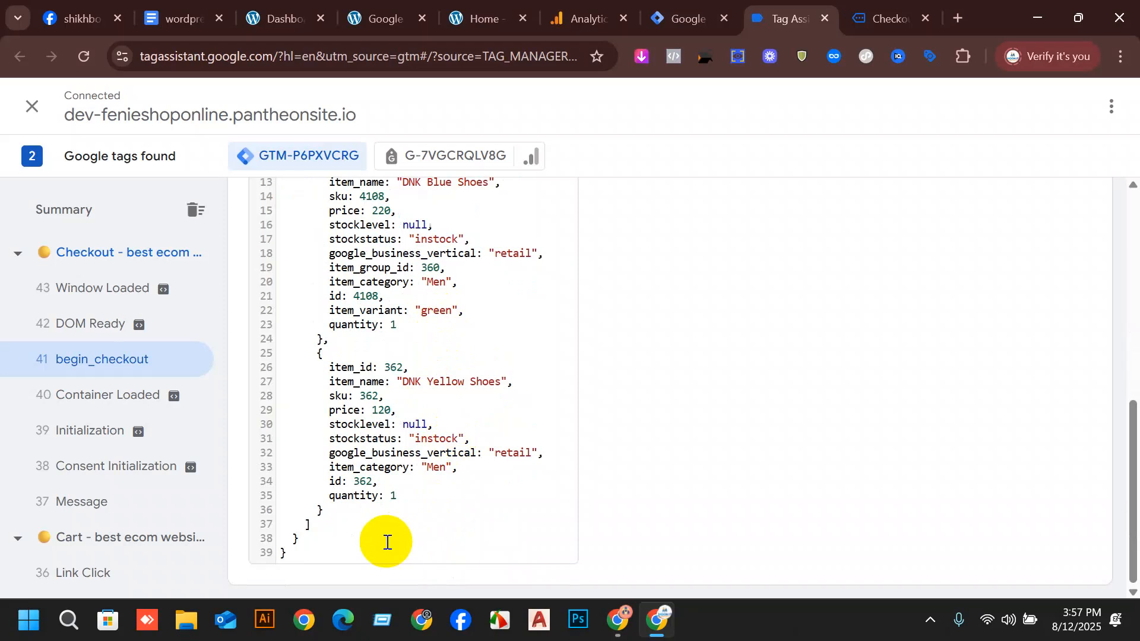
Review the checkout page's billing fields, ordered products and totals.
left_click(917, 18)
scroll(569, 493, "down", 3)
scroll(437, 364, "up", 5)
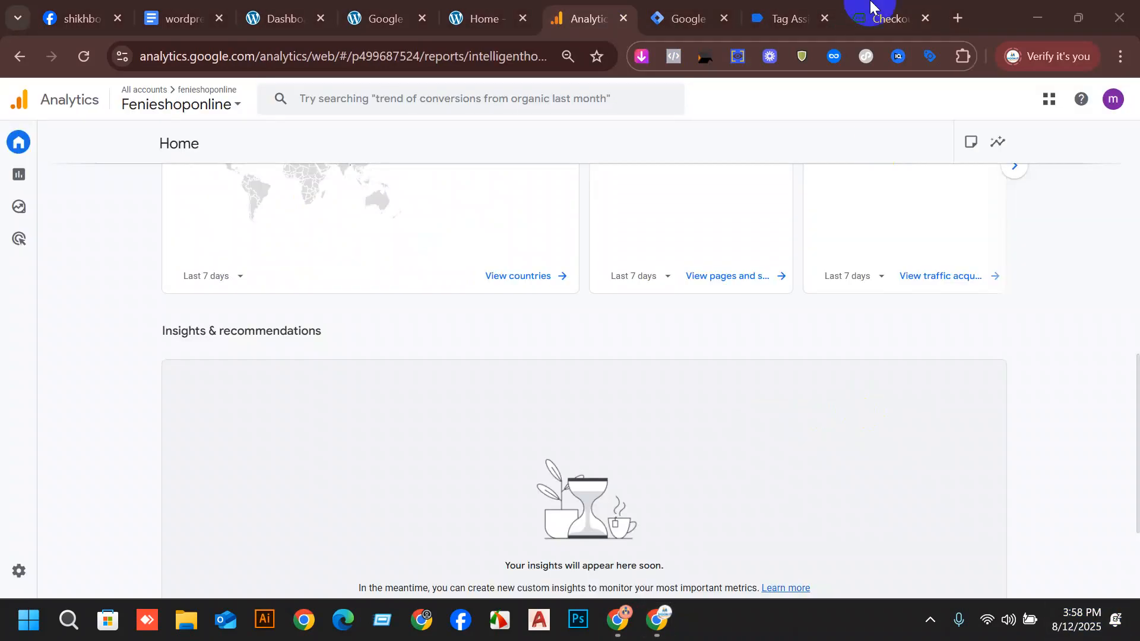
left_click(884, 18)
scroll(912, 317, "down", 3)
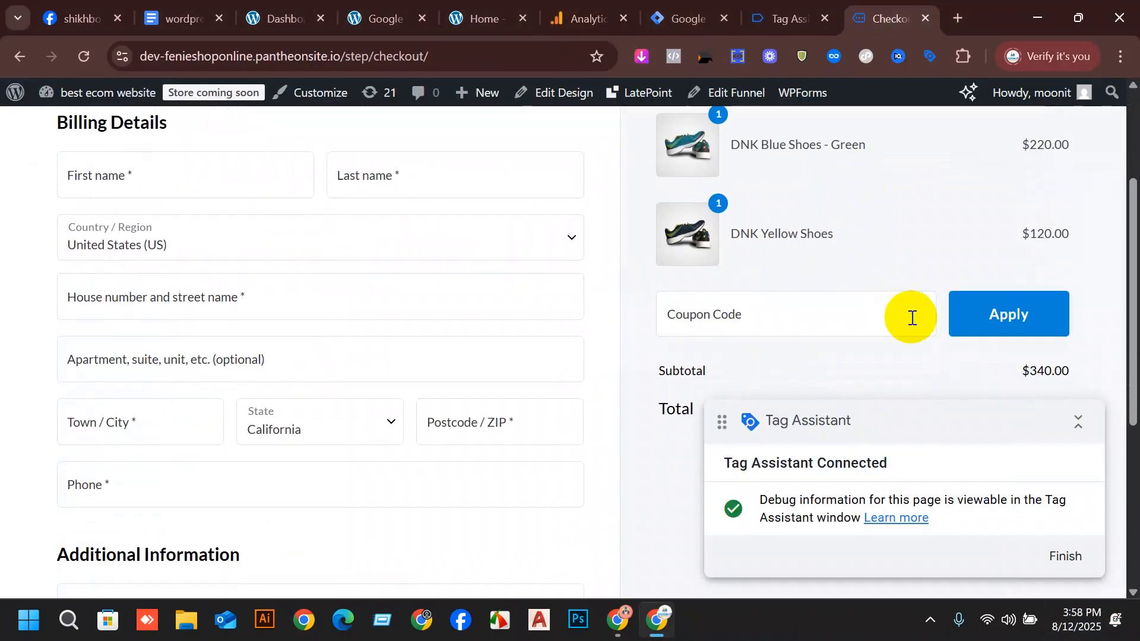
scroll(912, 318, "down", 4)
scroll(348, 402, "up", 7)
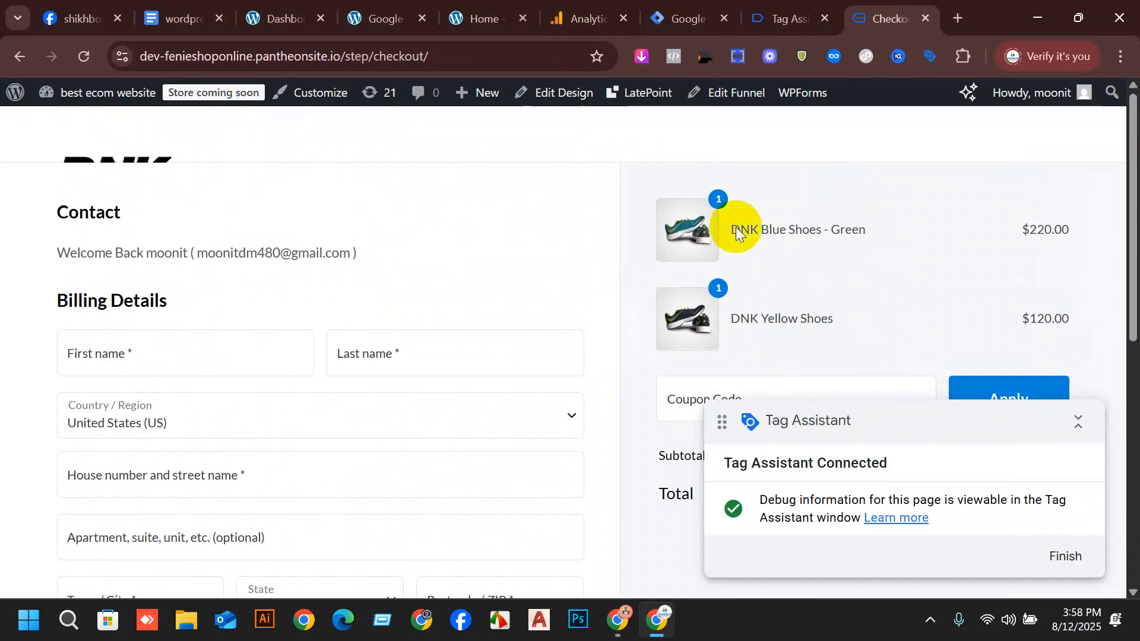
Open WooCommerce from the WordPress admin and start its guided store setup.
left_click(669, 8)
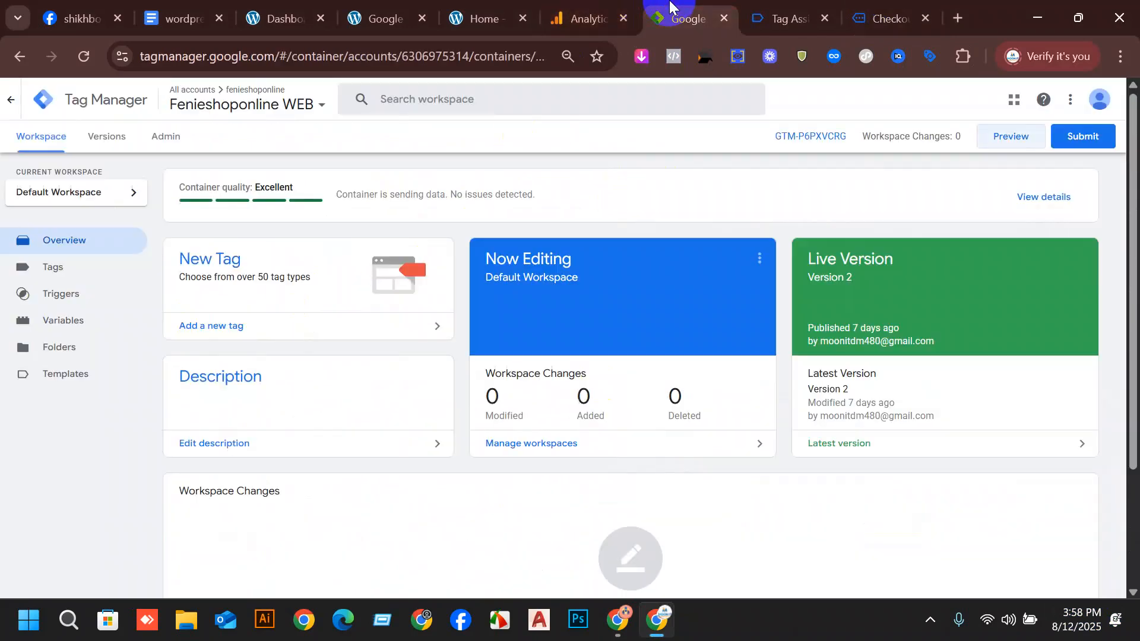
left_click(475, 13)
left_click(389, 14)
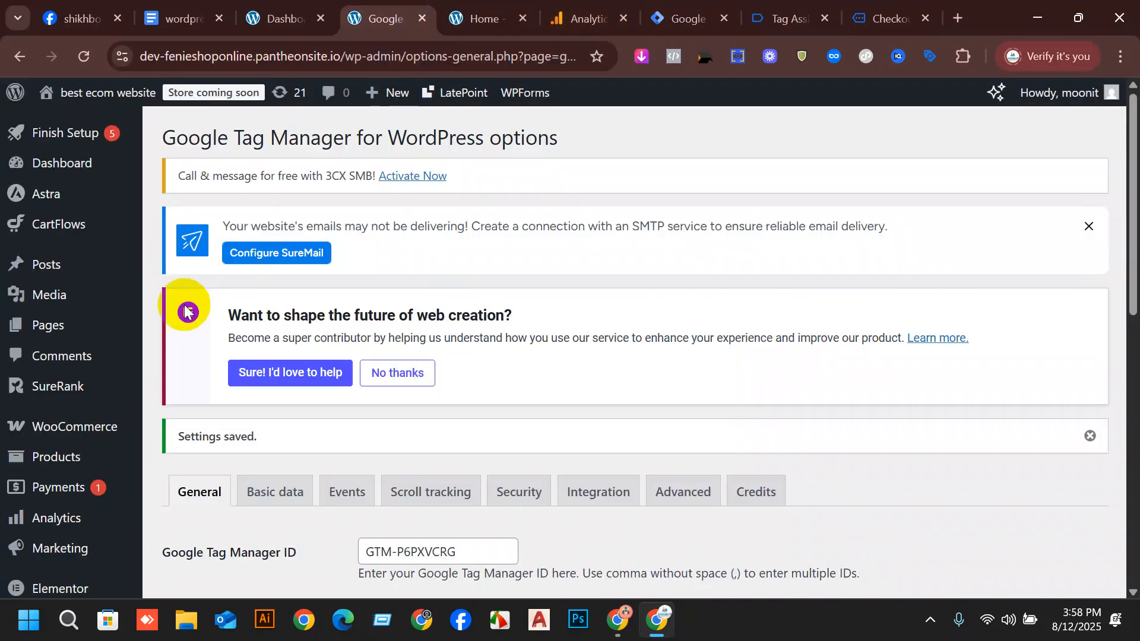
scroll(89, 403, "down", 2)
mouse_move(104, 337)
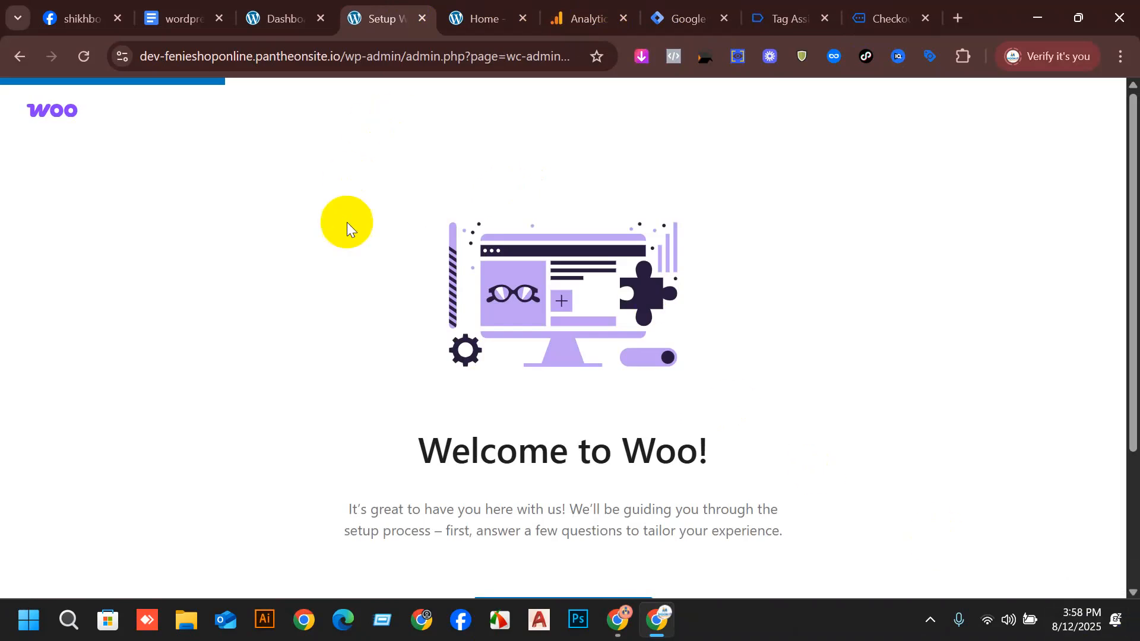
scroll(320, 271, "down", 1)
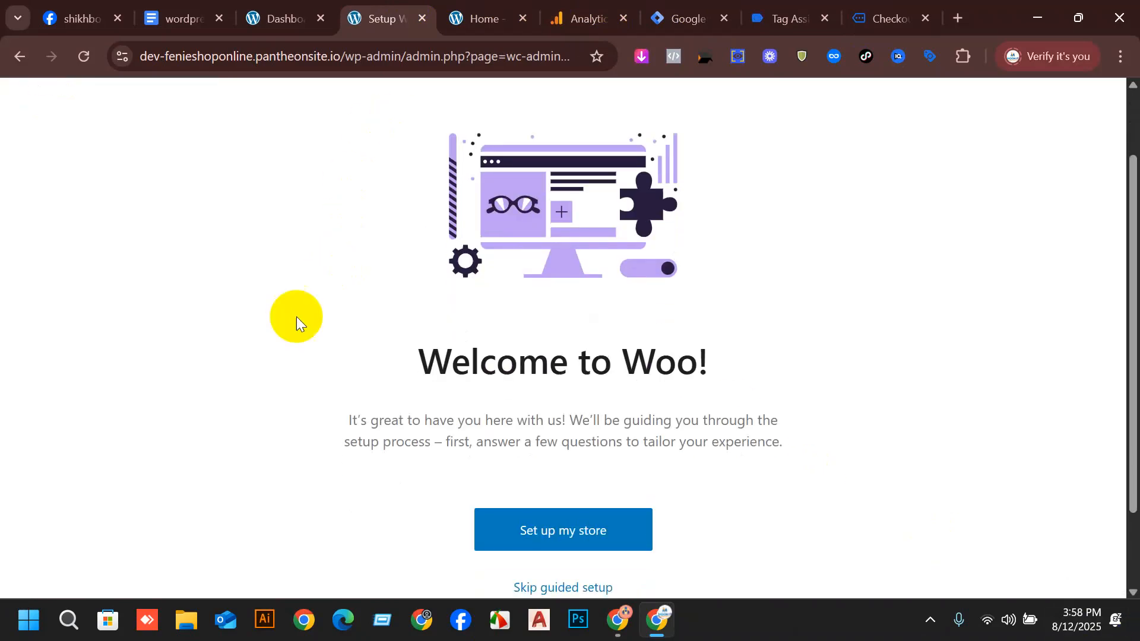
left_click(568, 536)
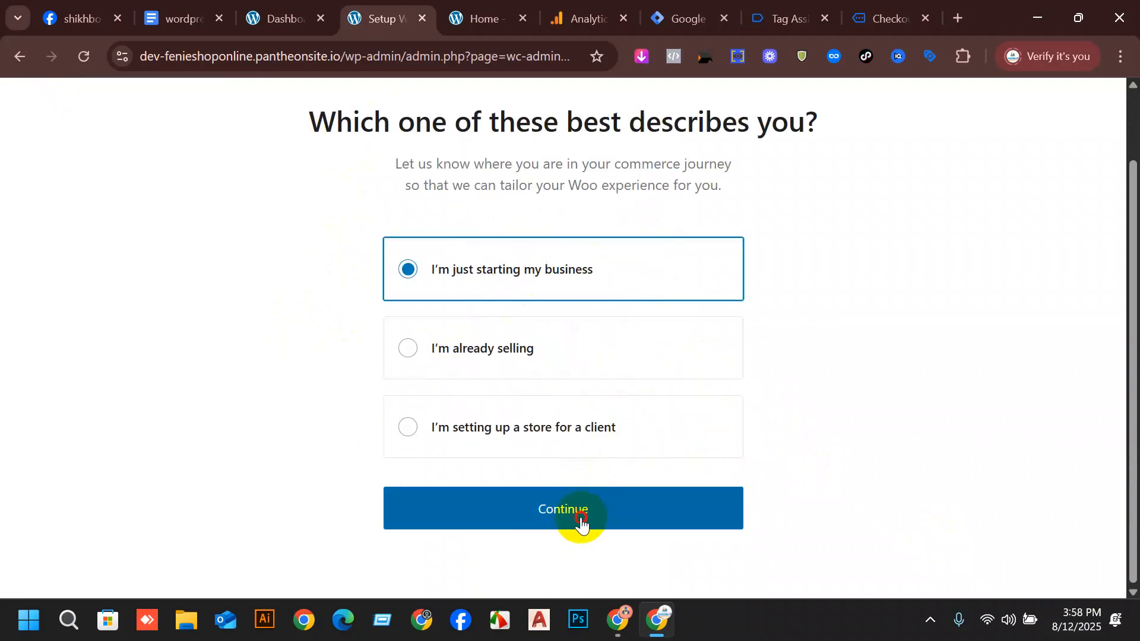
Describe the business as just starting and choose "Clothing and accessories" as the store's product type.
left_click(582, 520)
left_click(531, 267)
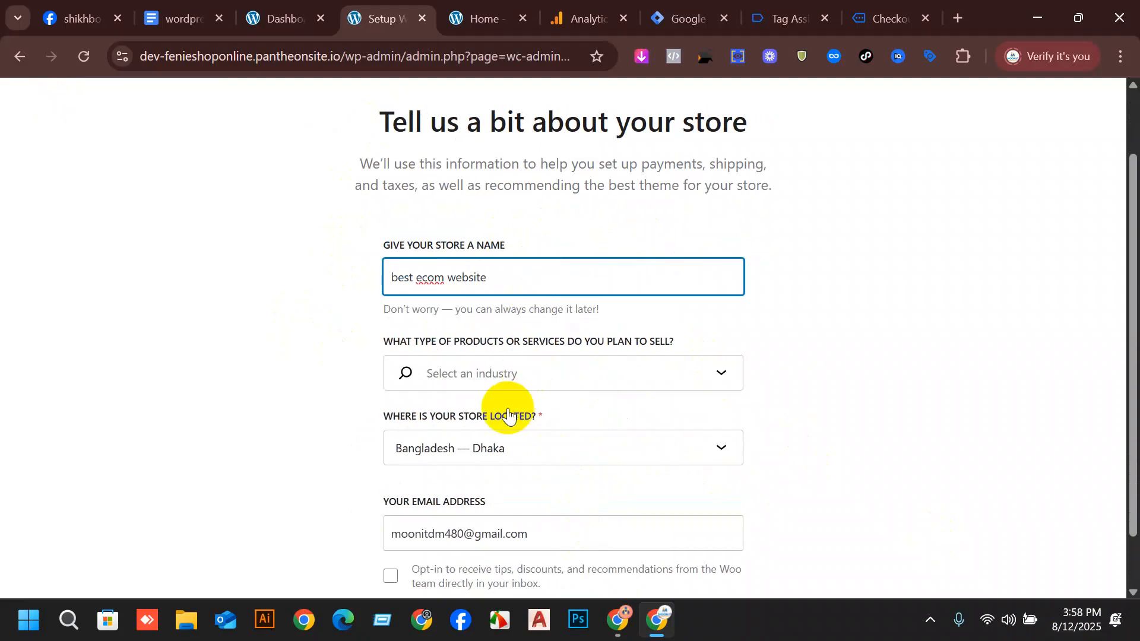
left_click(506, 373)
left_click(446, 452)
left_click(462, 372)
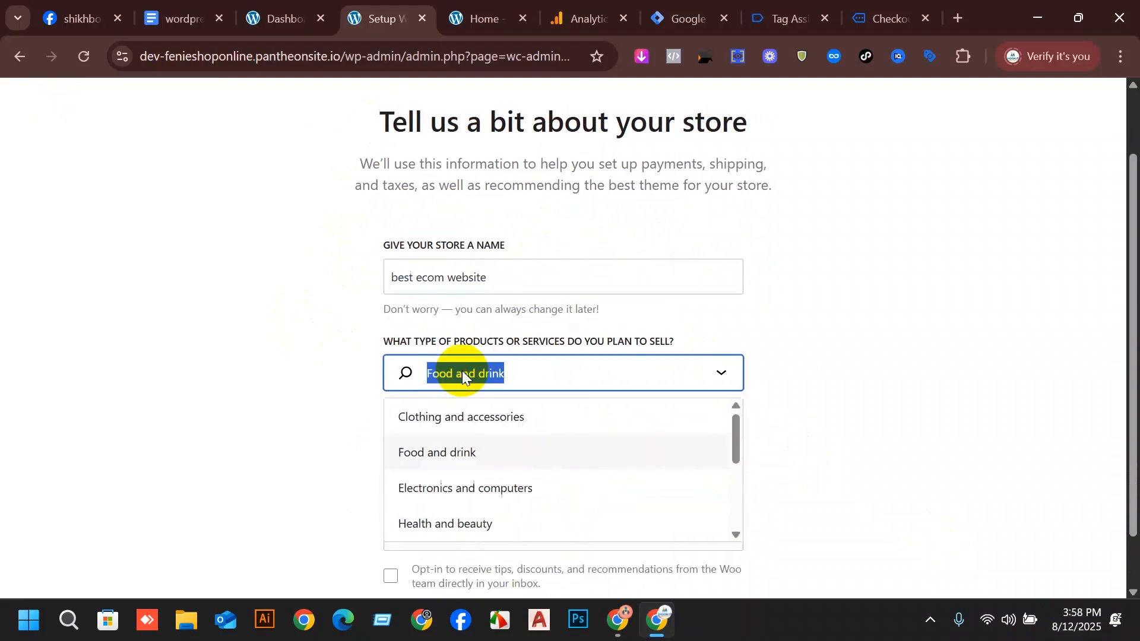
left_click(484, 416)
Opt in to Woo's tips and discounts, submit the store details and continue with all free features except PayPal Payments.
scroll(682, 409, "down", 1)
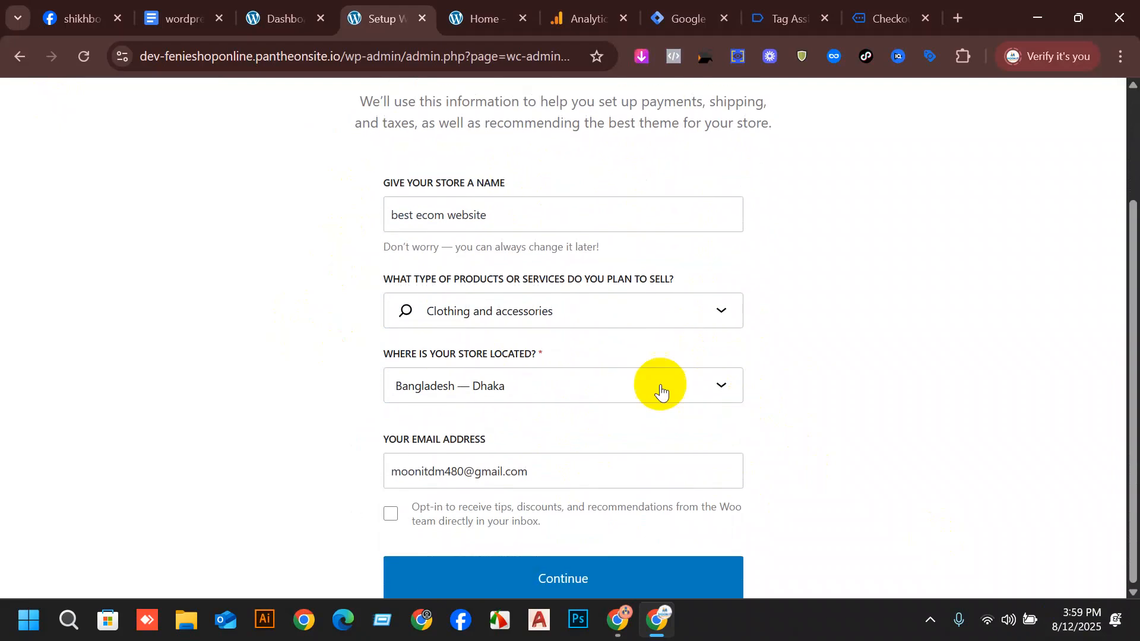
left_click(388, 522)
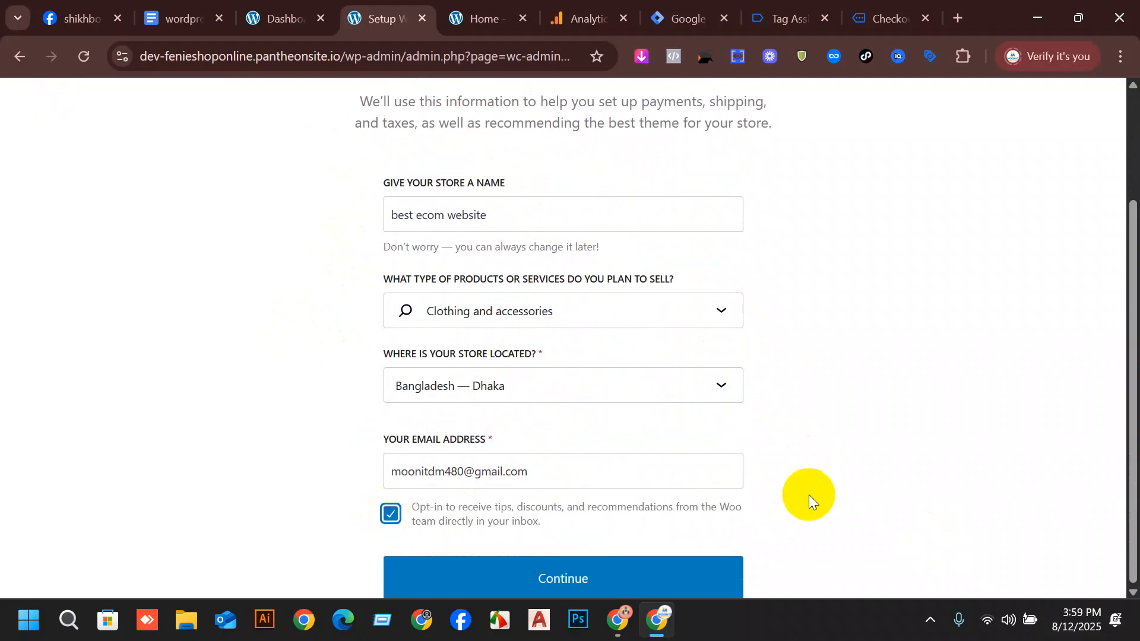
left_click(572, 576)
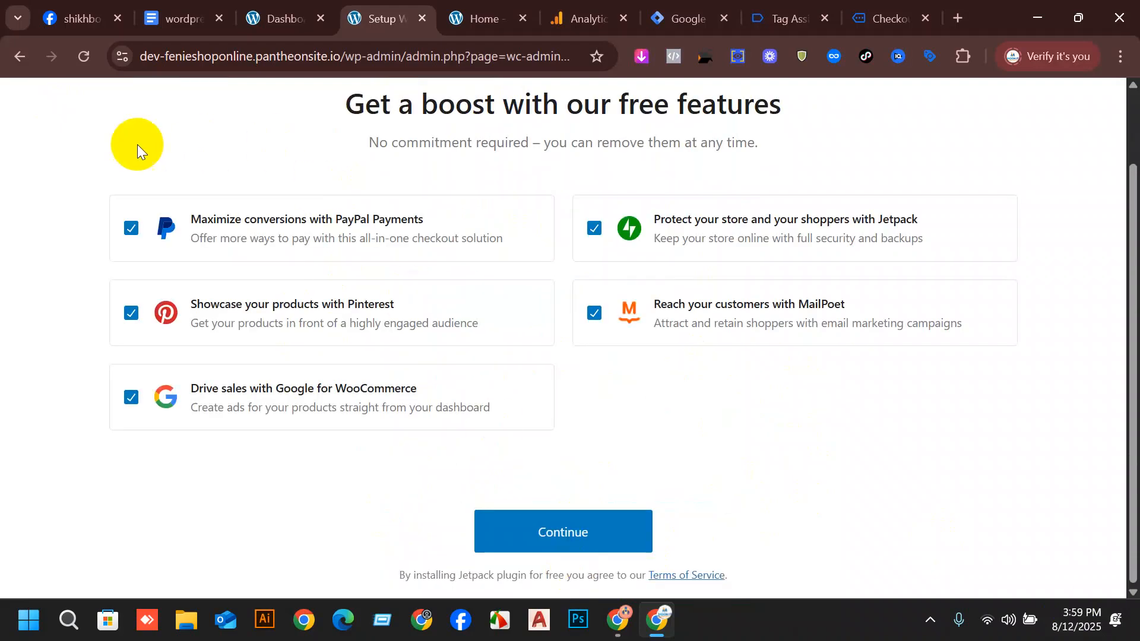
left_click(131, 228)
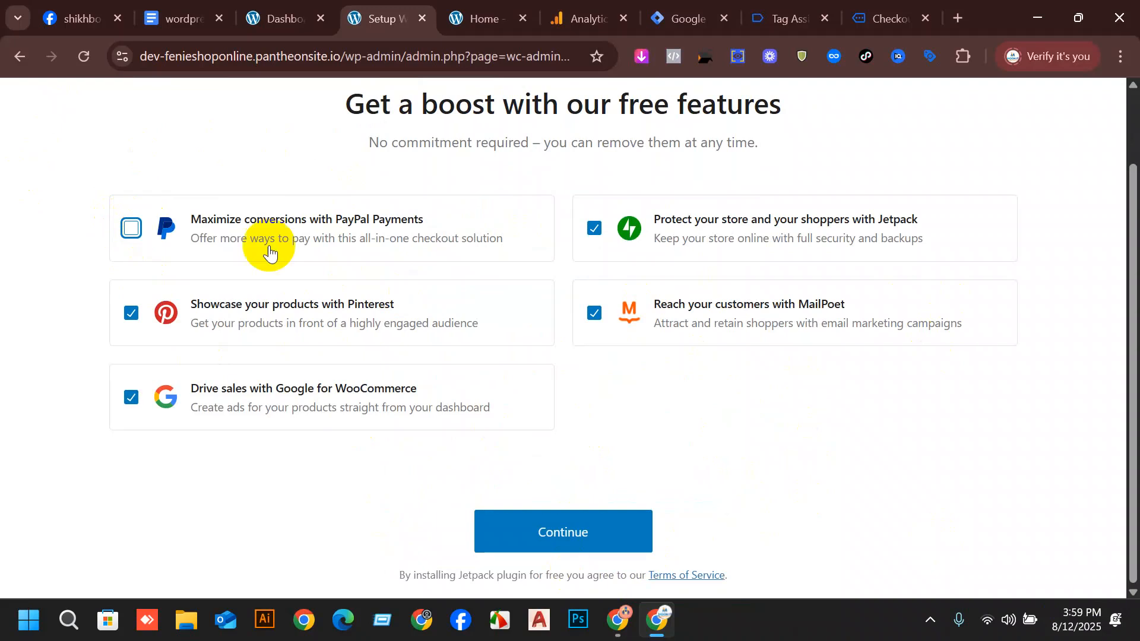
left_click(625, 534)
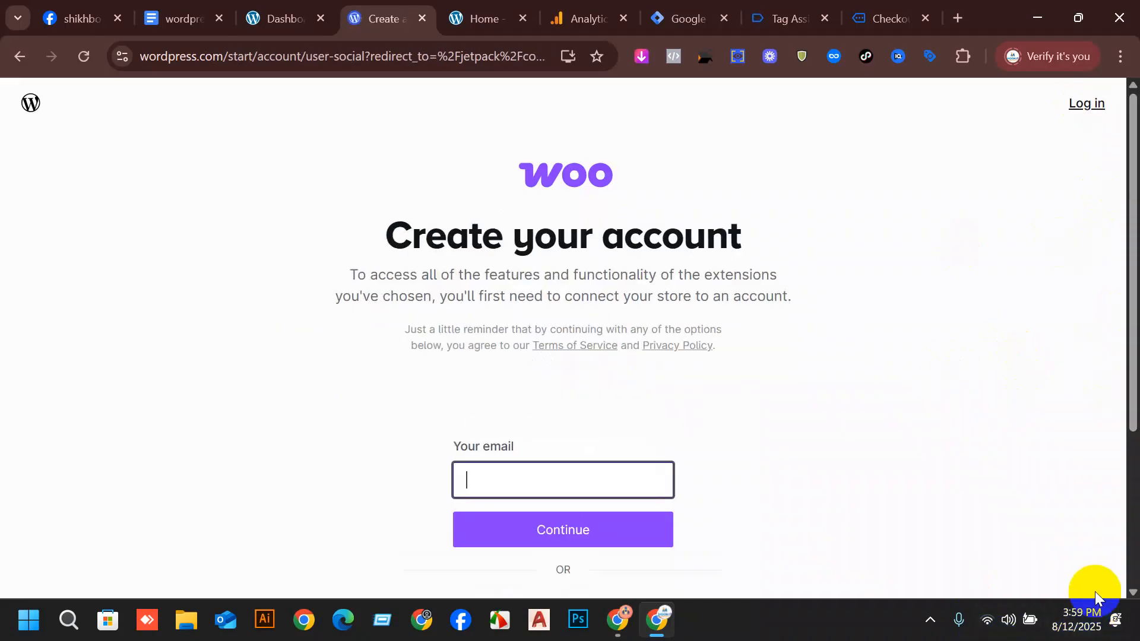
Try to create the Woo account for the store connection by continuing with Google.
scroll(564, 473, "down", 1)
left_click(565, 473)
scroll(648, 436, "down", 3)
left_click(561, 423)
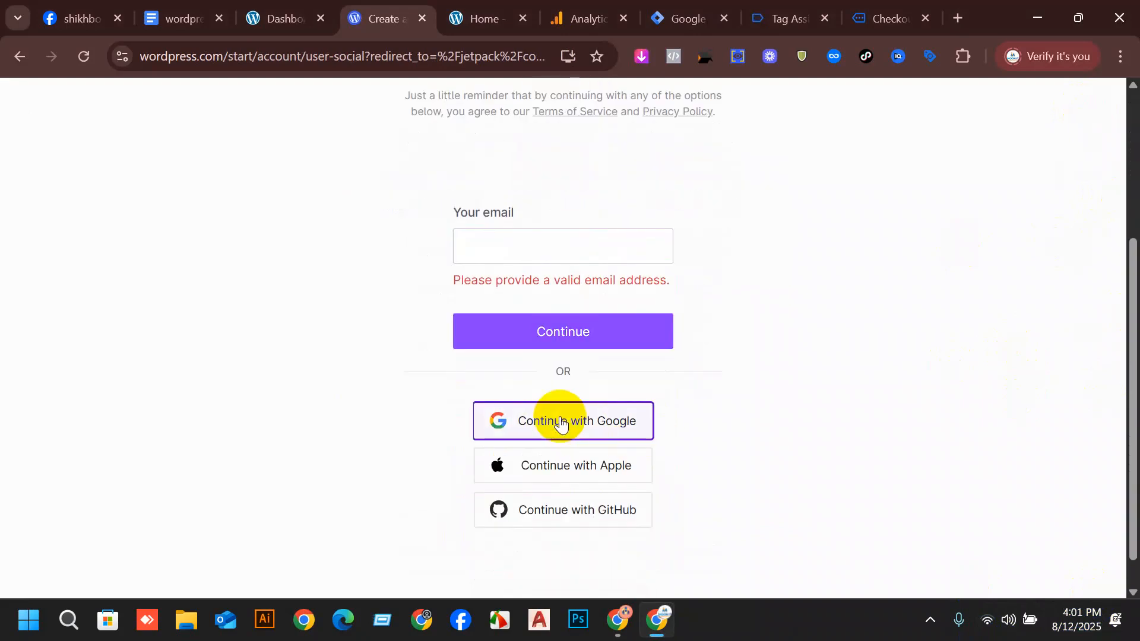
left_click(584, 439)
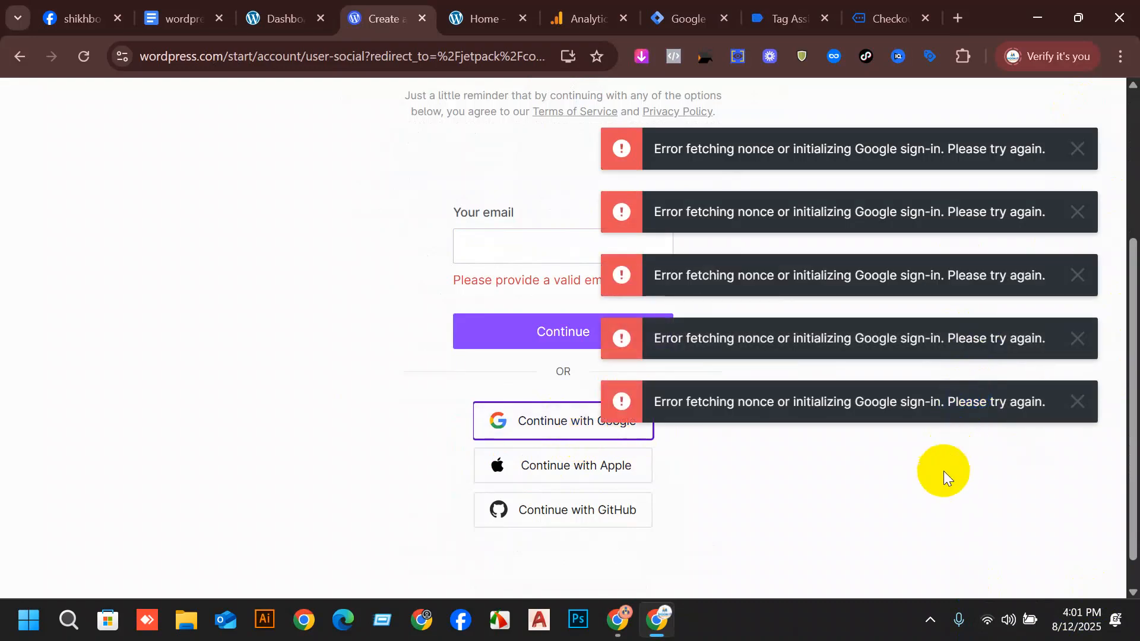
scroll(934, 489, "up", 3)
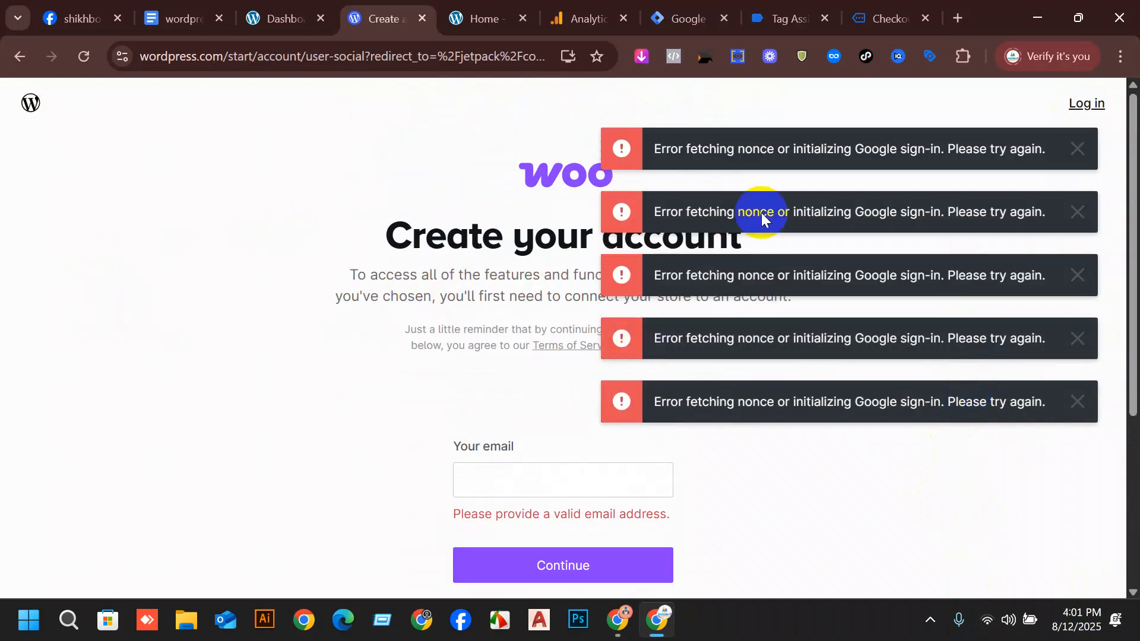
left_click(1078, 148)
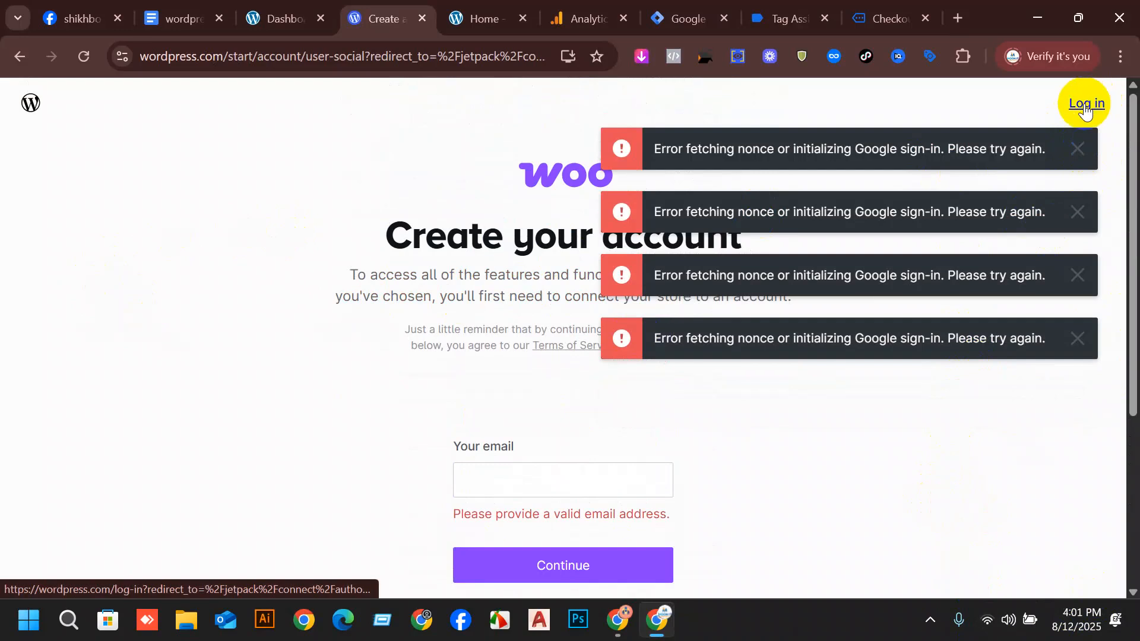
left_click(43, 60)
Return to the store's WordPress dashboard and try to open the Payments settings from there.
left_click(279, 16)
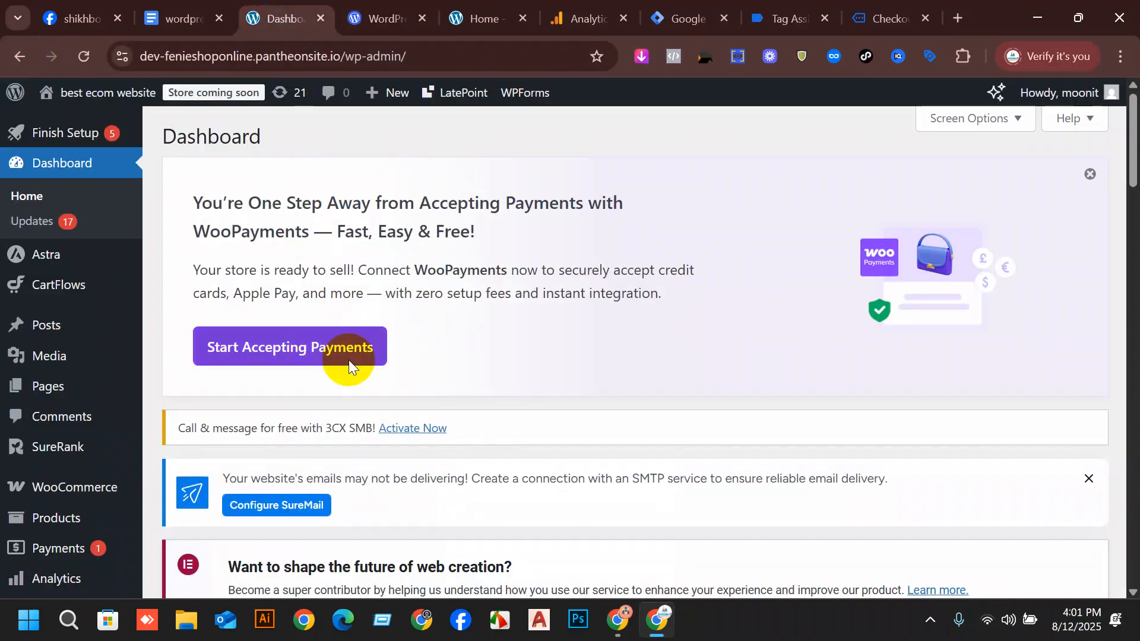
scroll(348, 359, "down", 3)
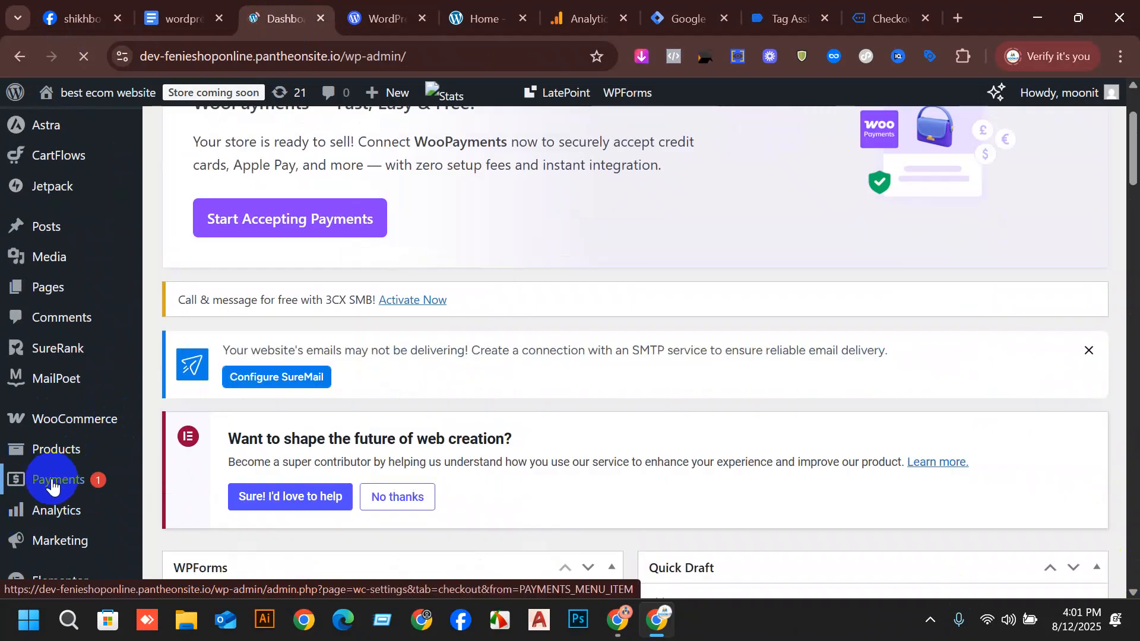
left_click(52, 485)
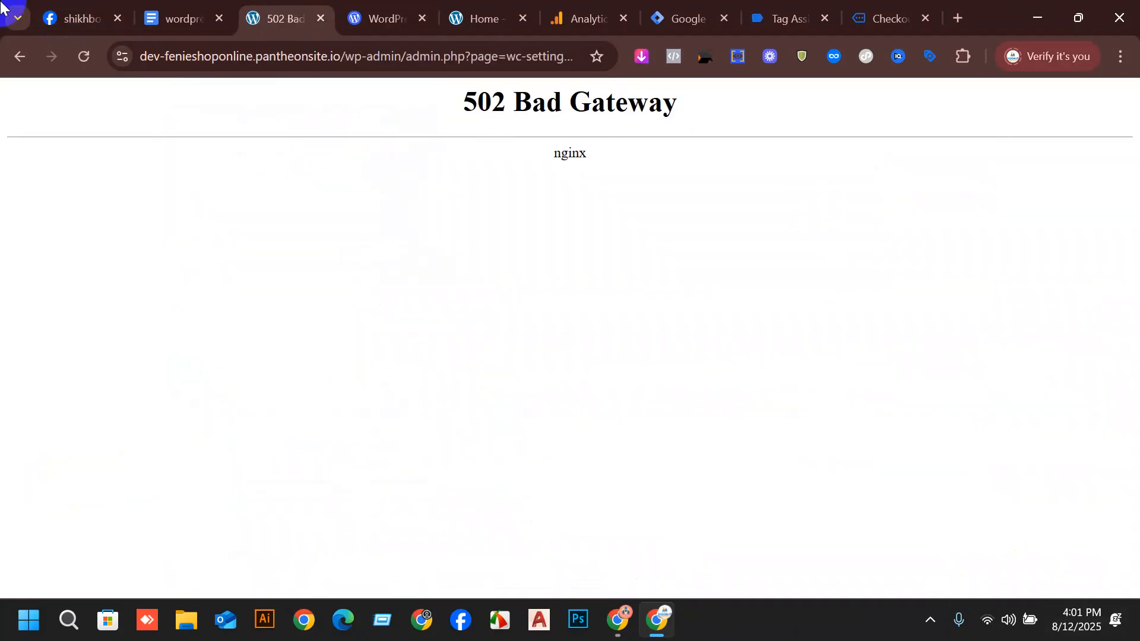
left_click(14, 56)
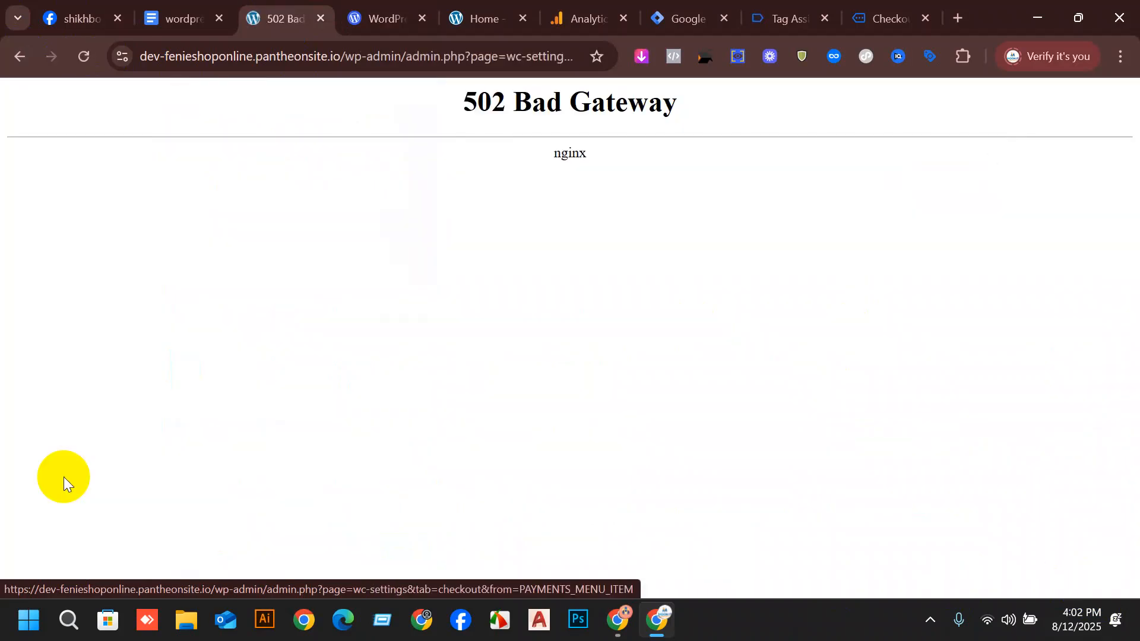
left_click(17, 58)
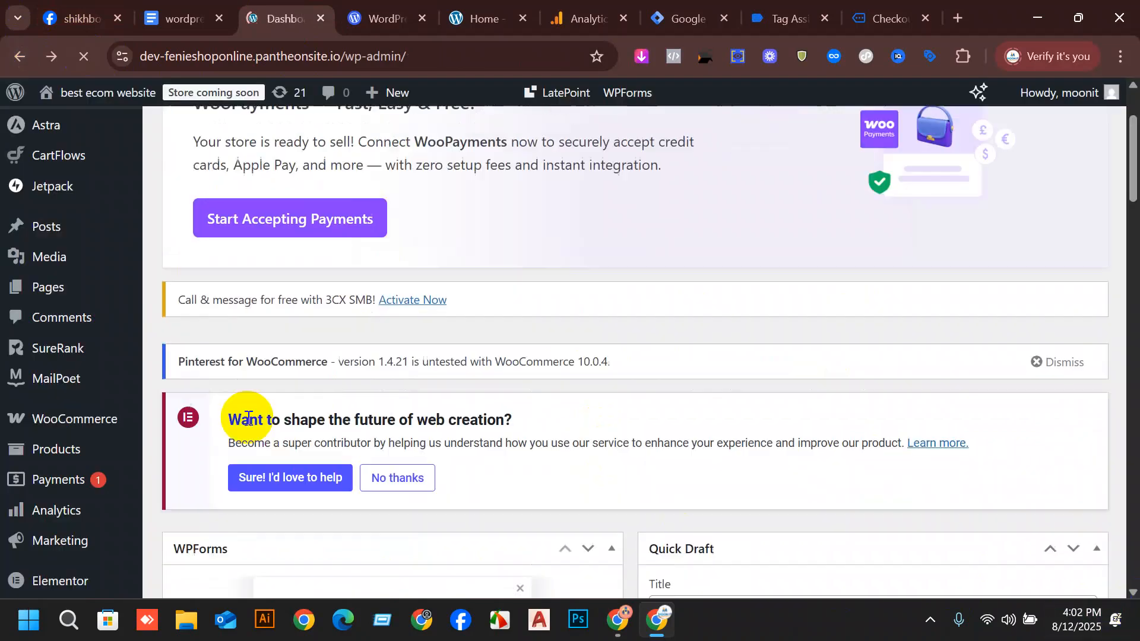
Open the WooCommerce settings and review the General options, including the store address and currency options.
left_click(75, 429)
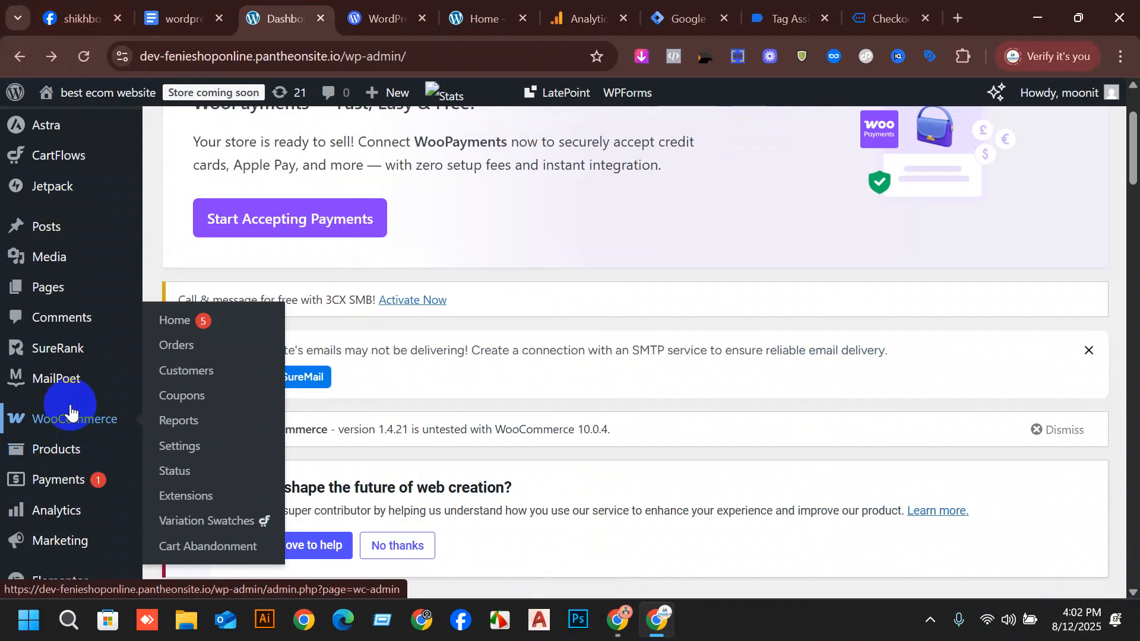
left_click(181, 447)
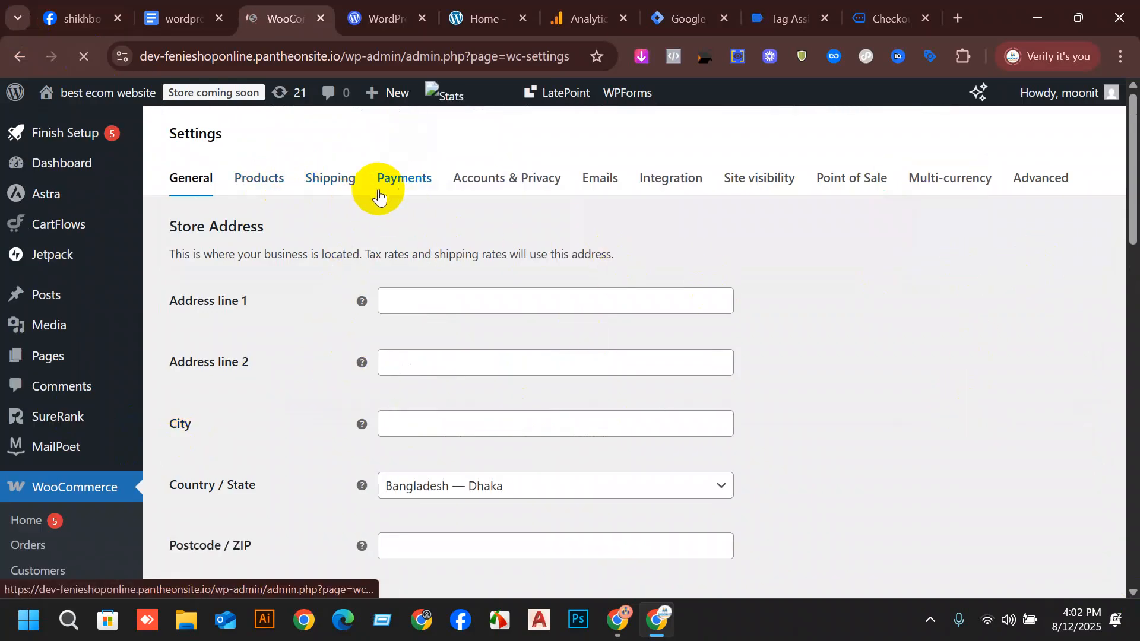
scroll(441, 339, "down", 15)
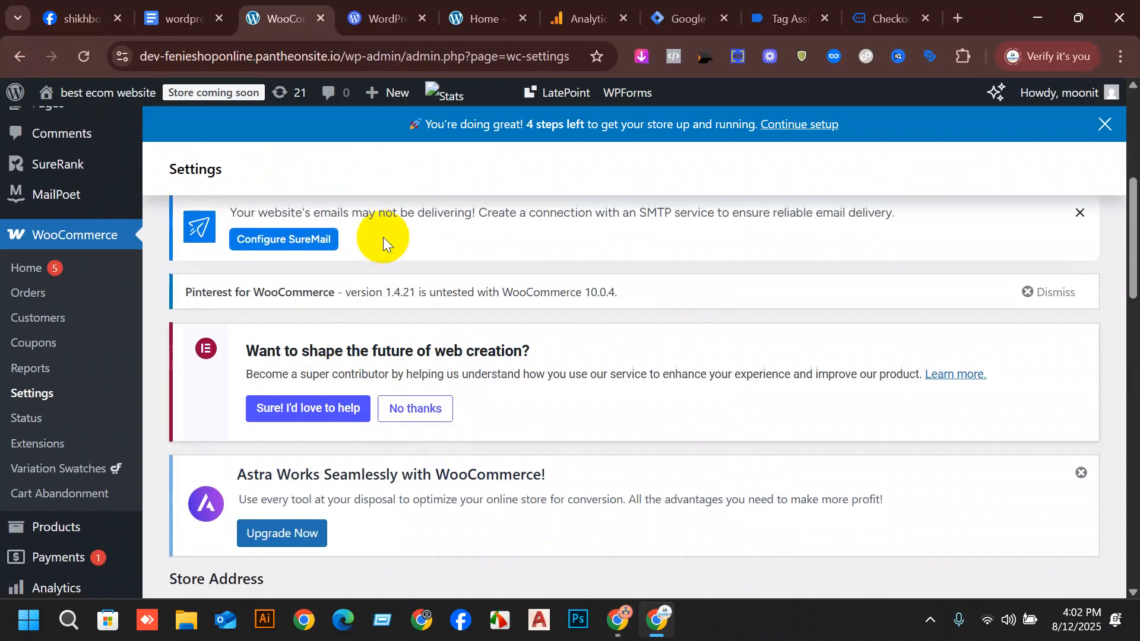
scroll(427, 330, "down", 20)
scroll(811, 472, "down", 4)
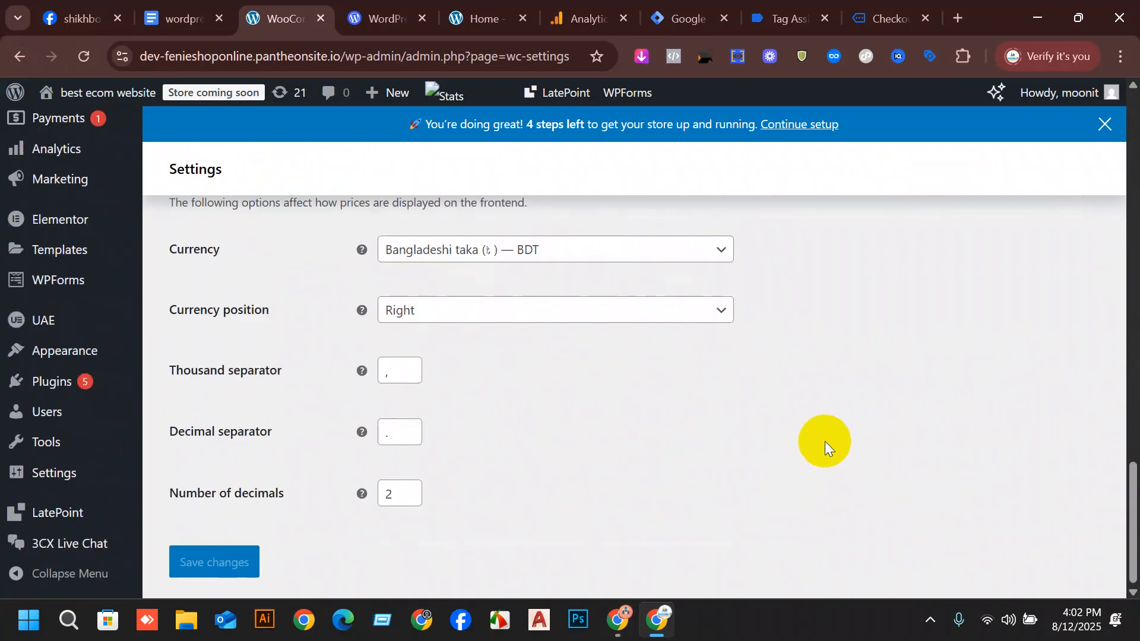
scroll(825, 440, "up", 20)
scroll(363, 447, "down", 2)
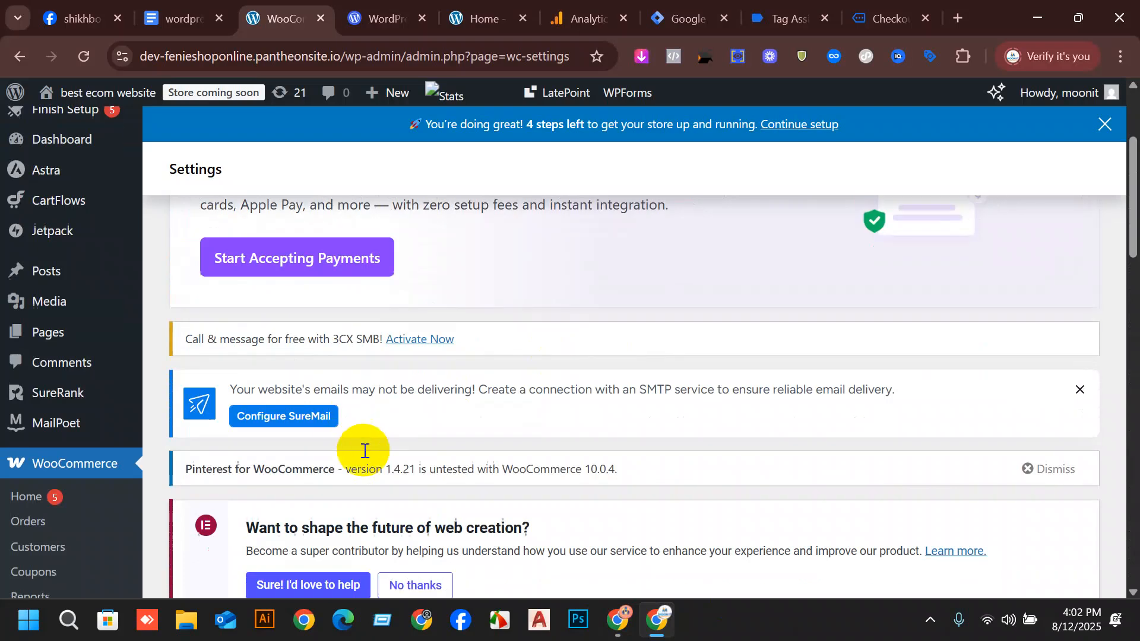
scroll(427, 419, "up", 4)
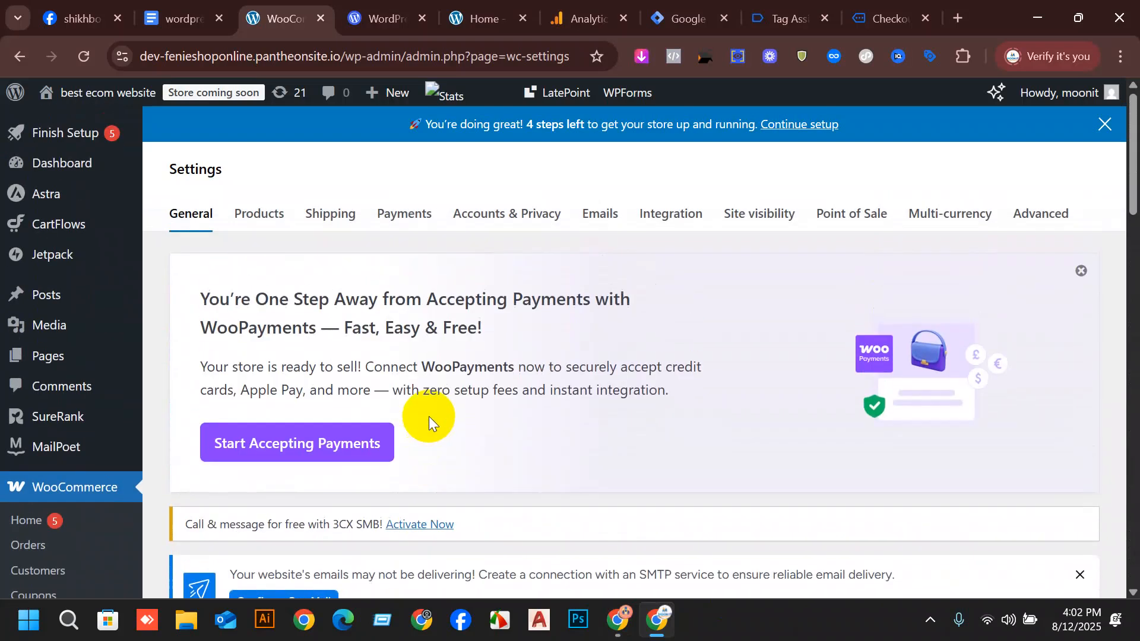
Open the Payments settings and review the available payment providers.
left_click(414, 218)
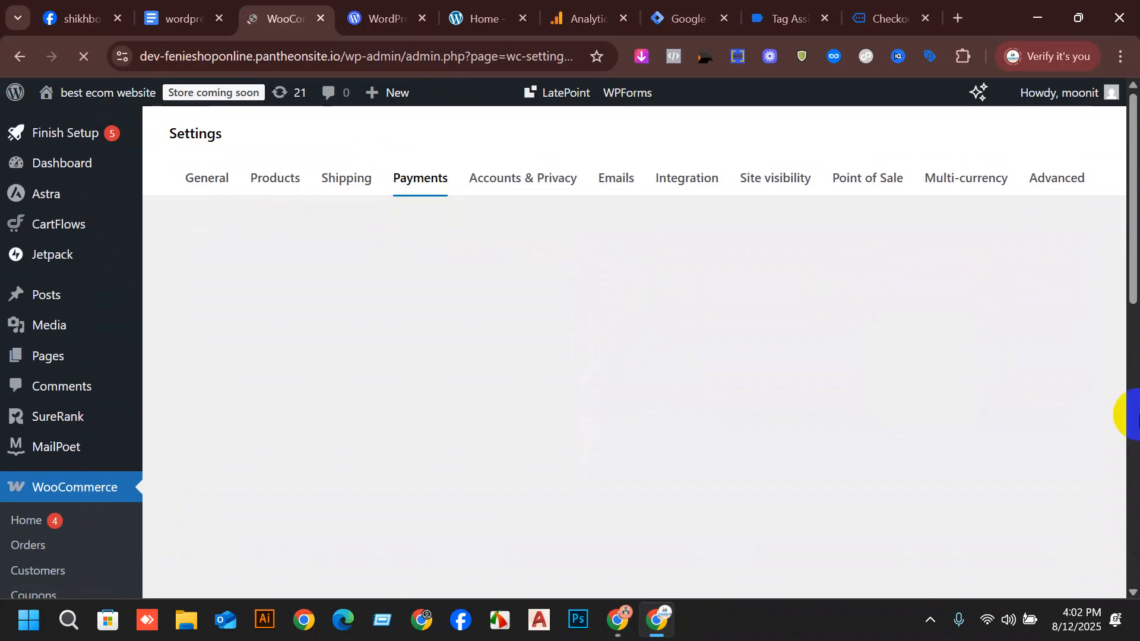
scroll(349, 280, "down", 3)
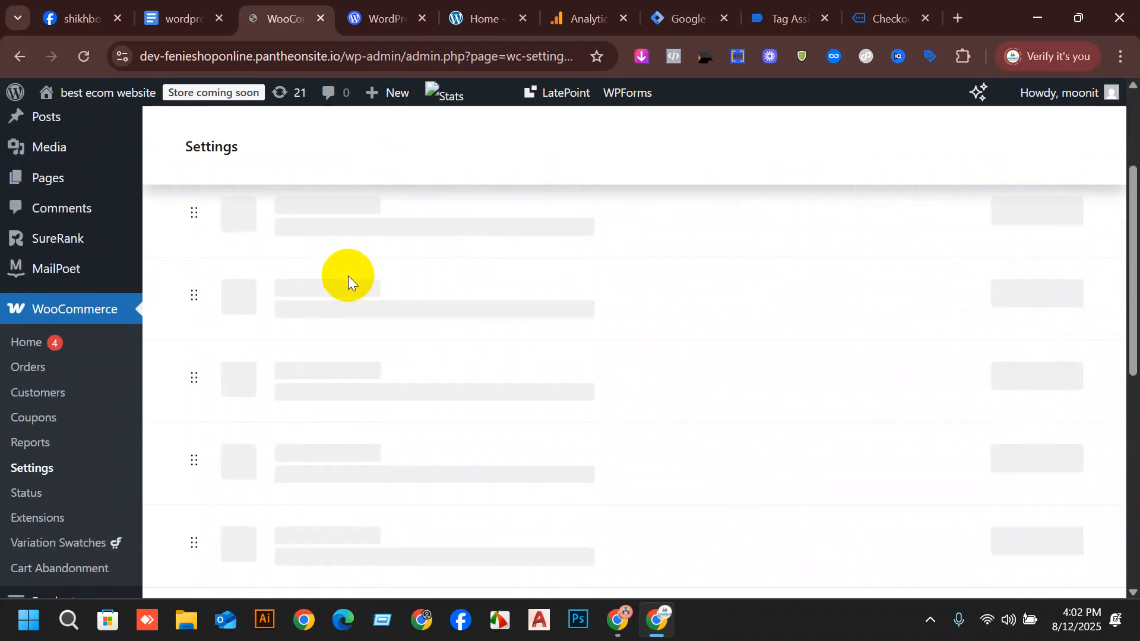
scroll(383, 331, "up", 3)
scroll(488, 283, "down", 4)
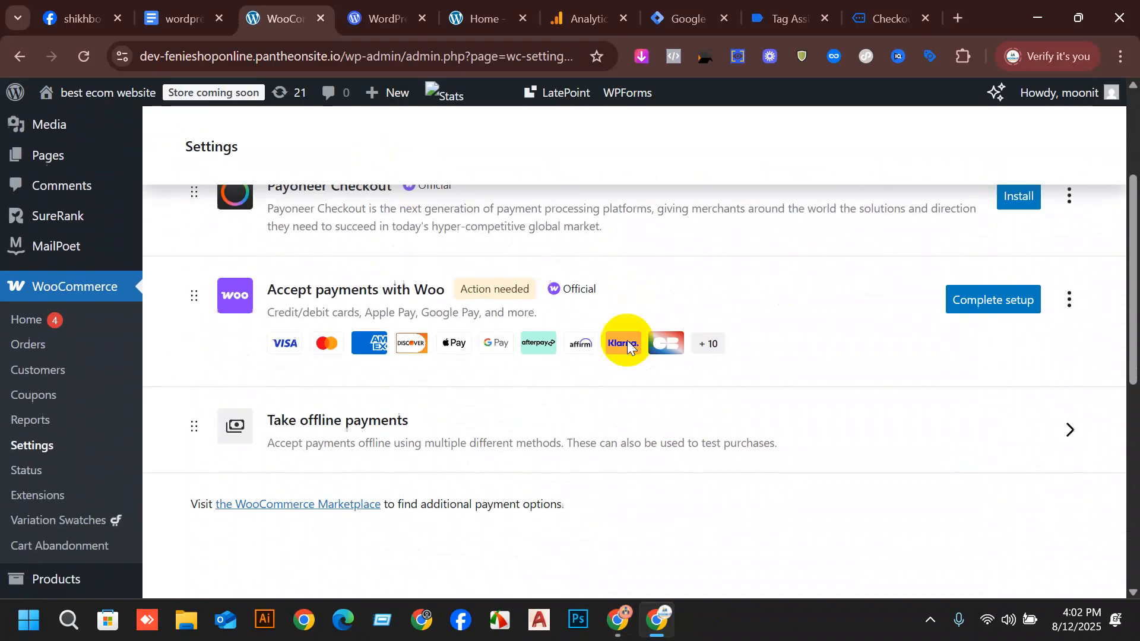
scroll(855, 332, "up", 3)
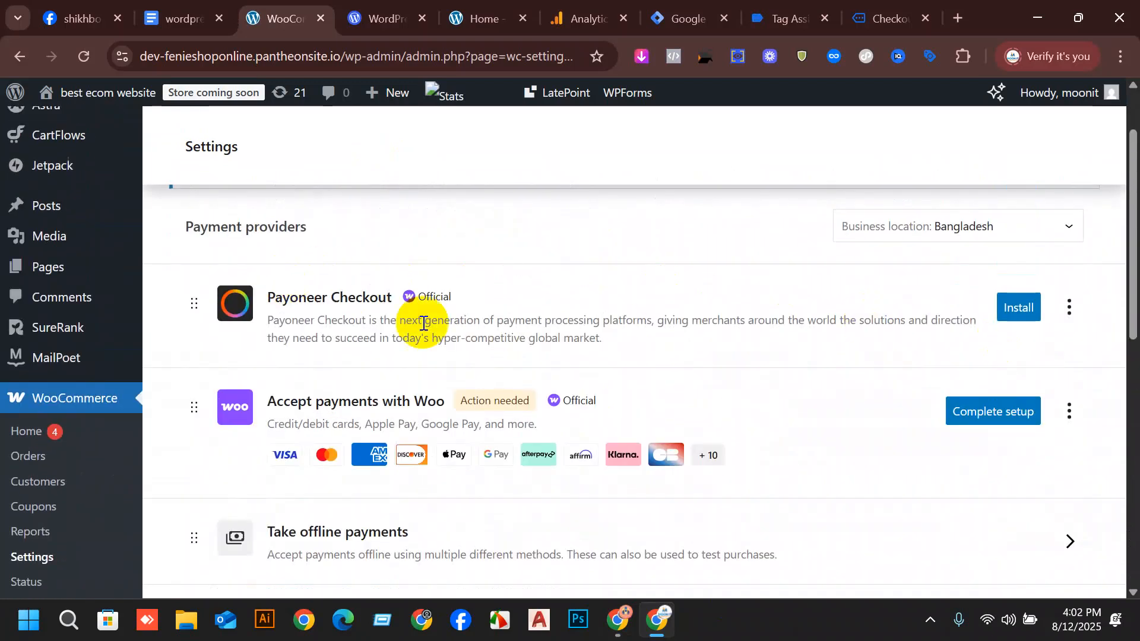
scroll(415, 255, "up", 2)
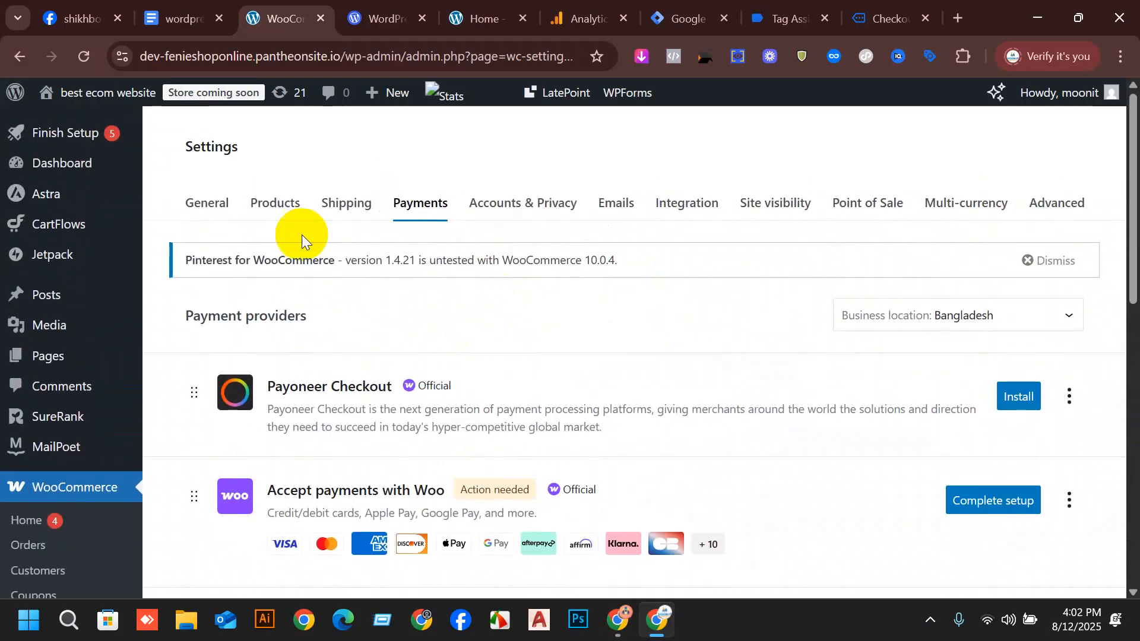
scroll(514, 397, "down", 3)
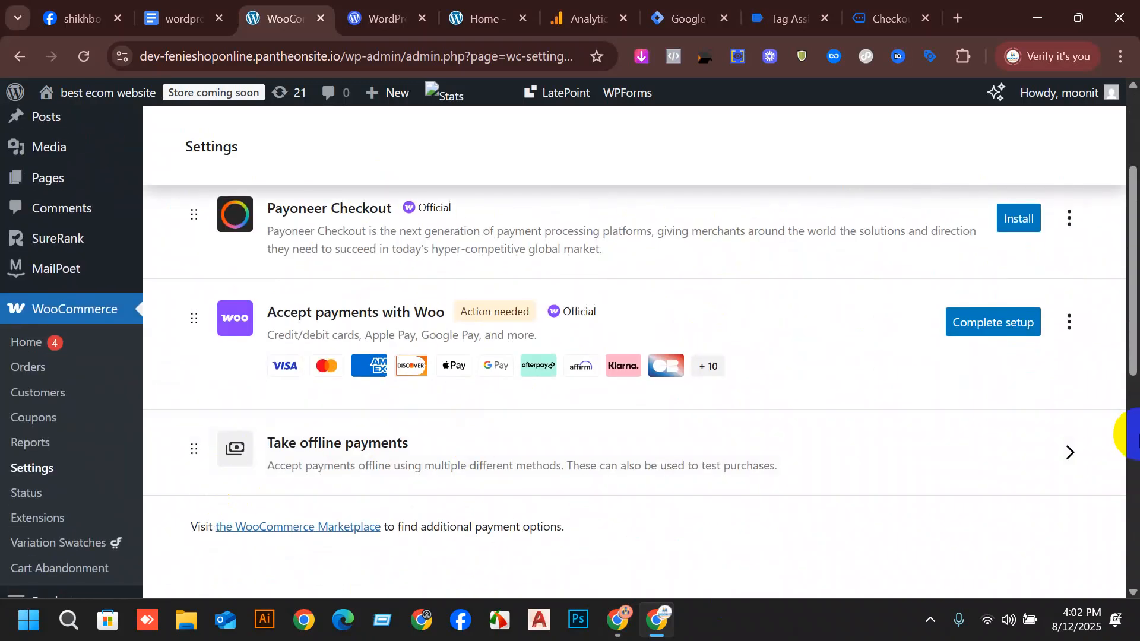
Open the offline payment methods and enable Cash on delivery.
left_click(1078, 474)
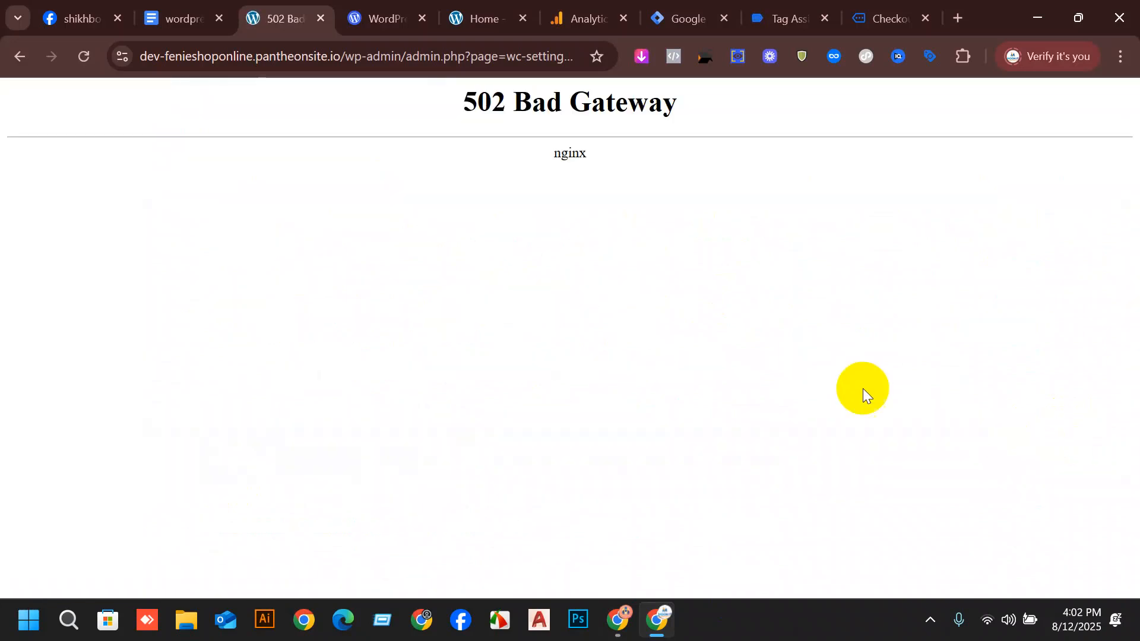
left_click(19, 56)
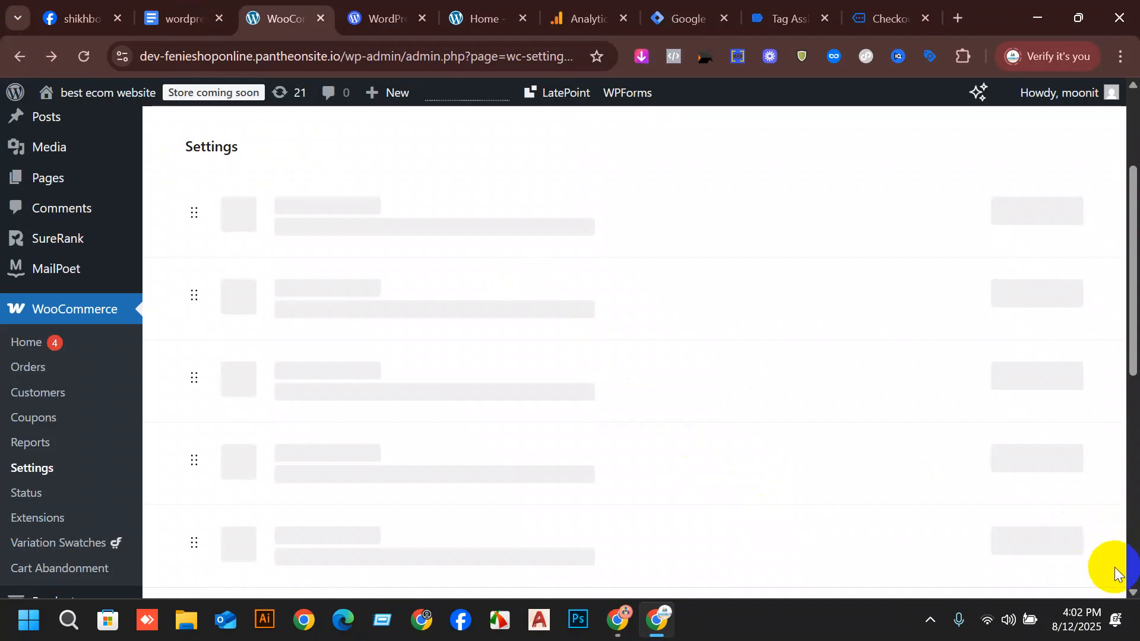
left_click(950, 452)
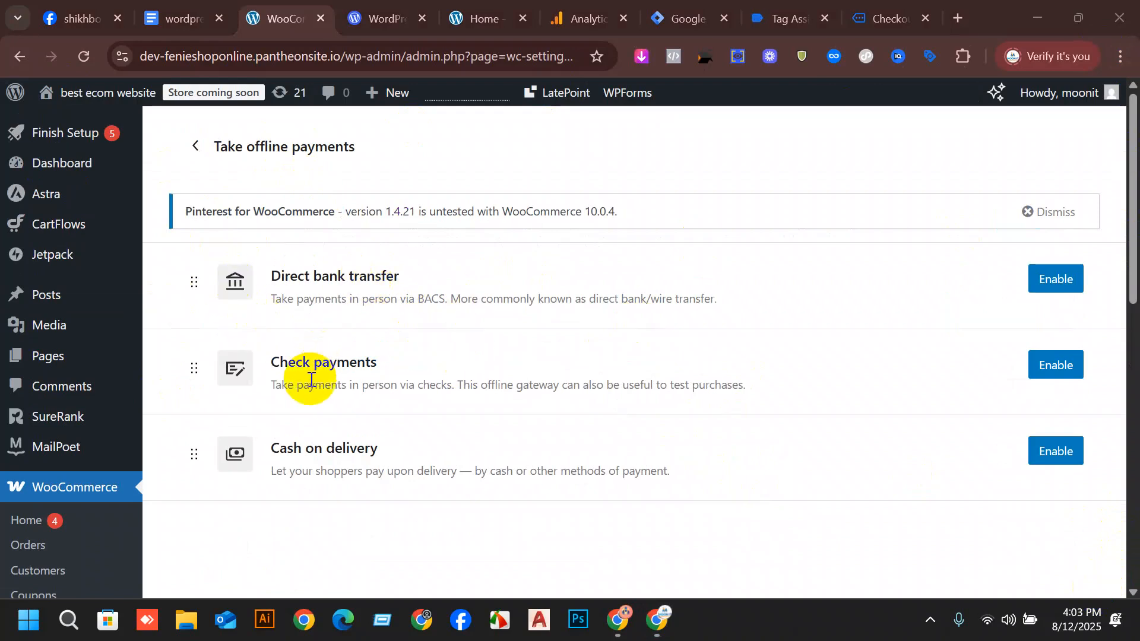
left_click(1059, 458)
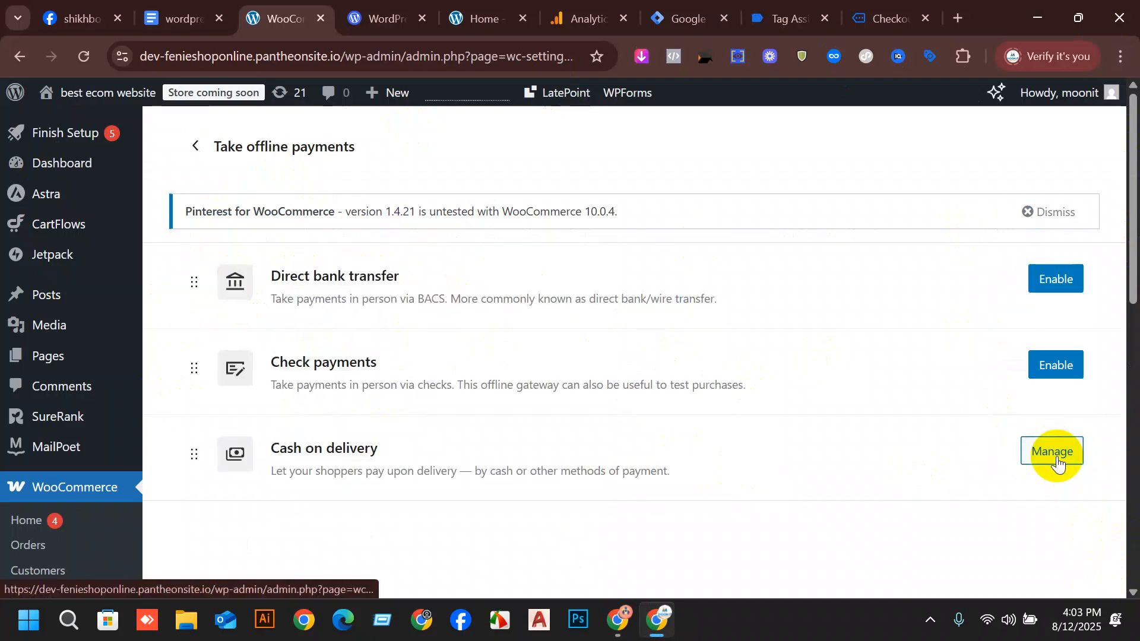
Return to the store's open checkout page.
left_click(416, 8)
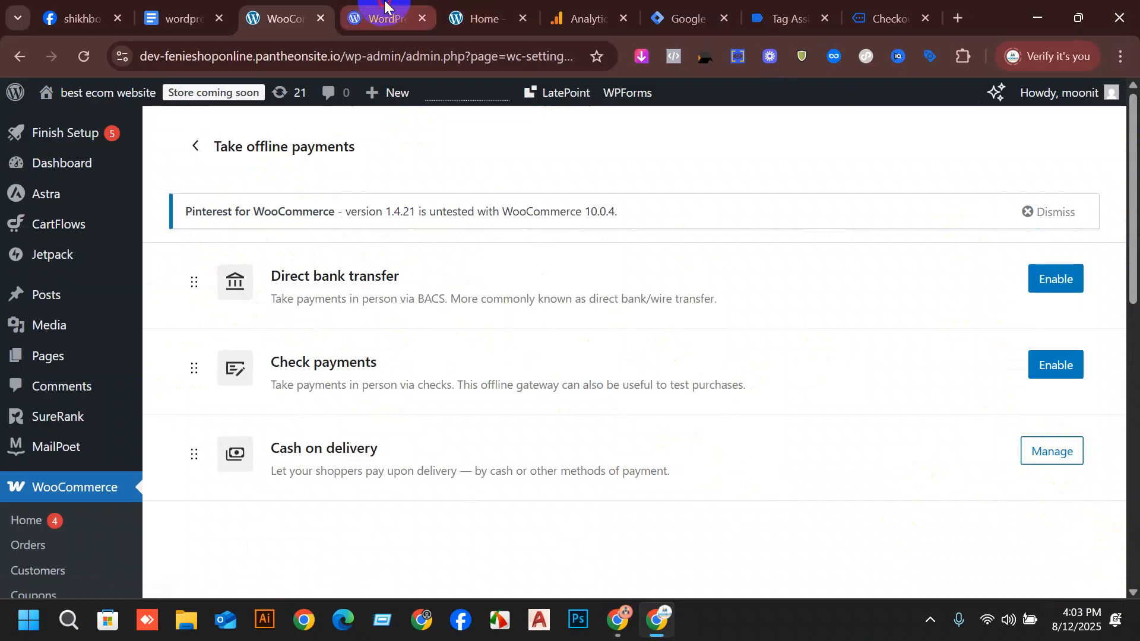
left_click(474, 9)
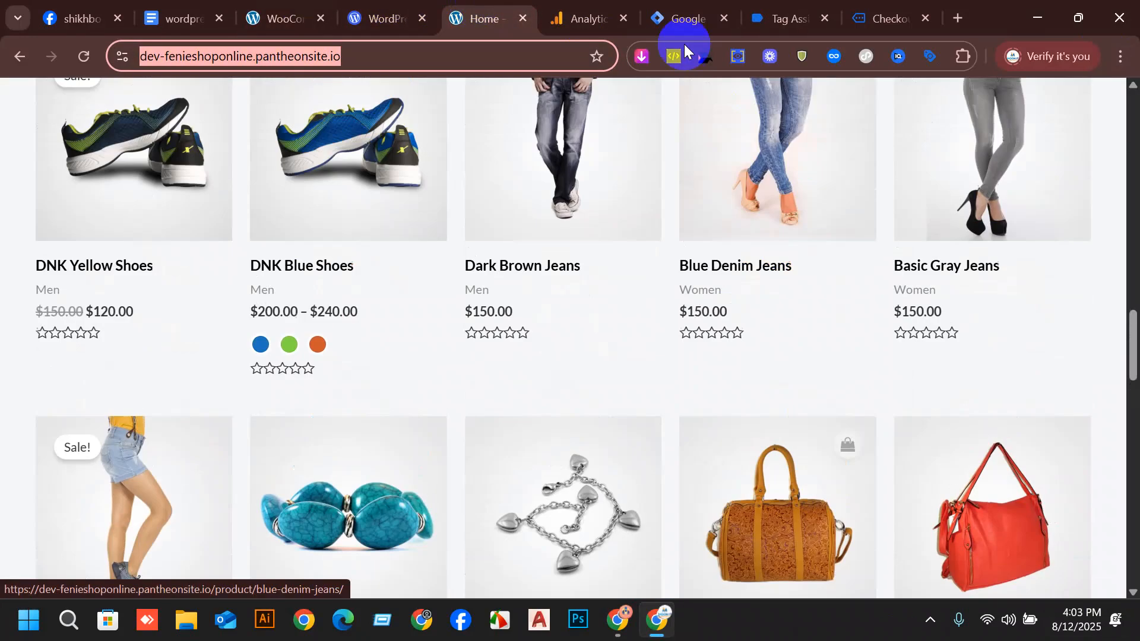
left_click(864, 9)
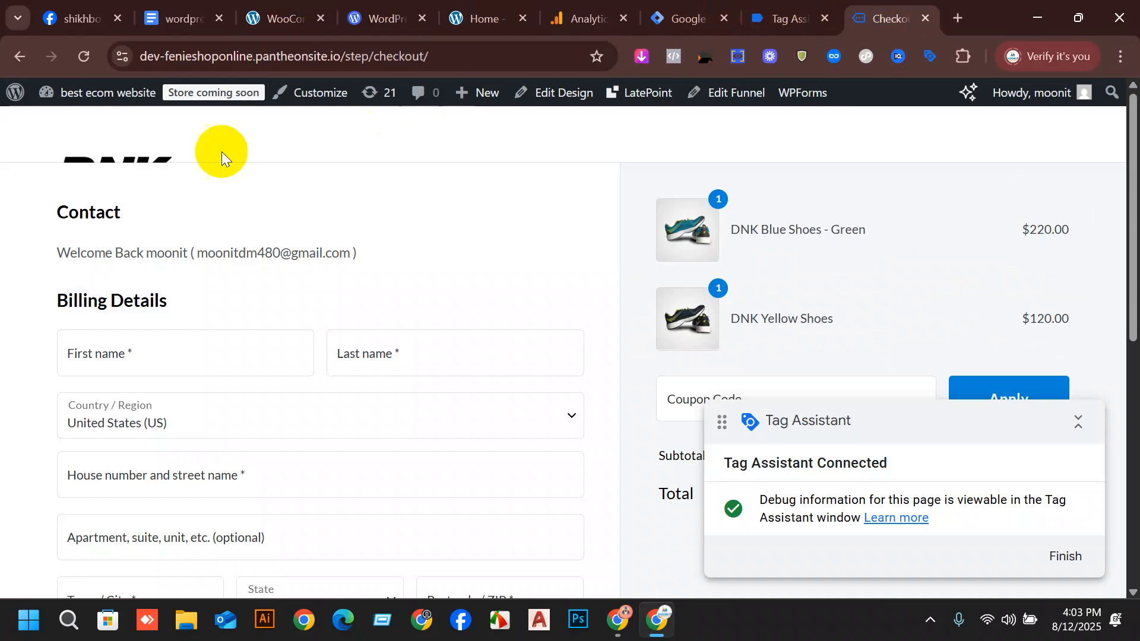
Reload the checkout page and check the payment methods offered for the order.
left_click(85, 53)
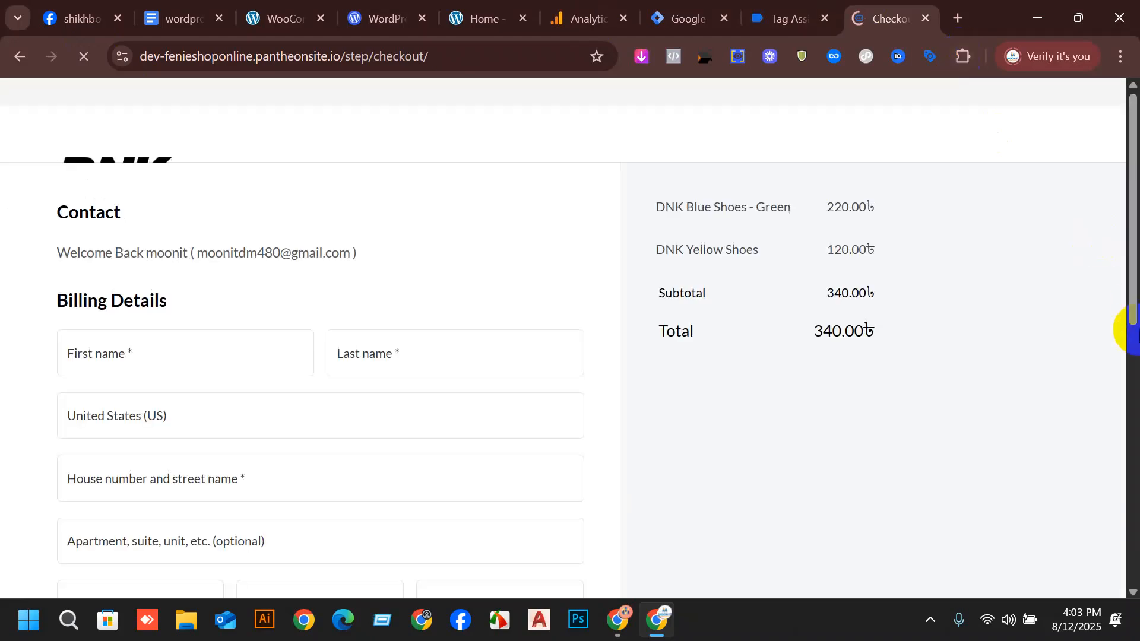
scroll(588, 267, "down", 10)
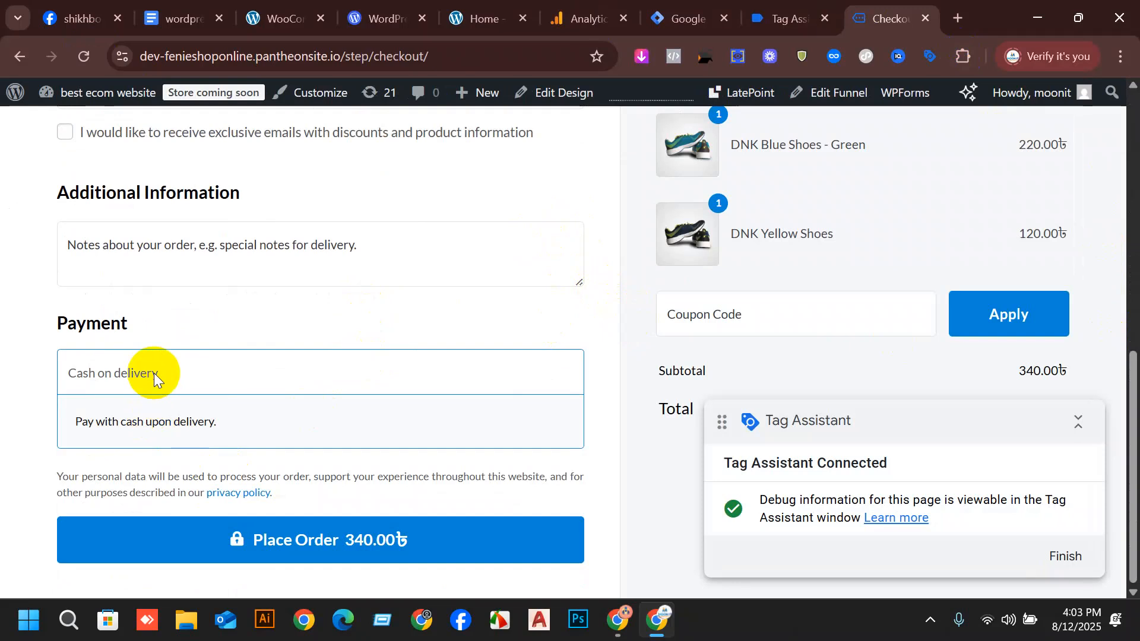
scroll(256, 357, "up", 8)
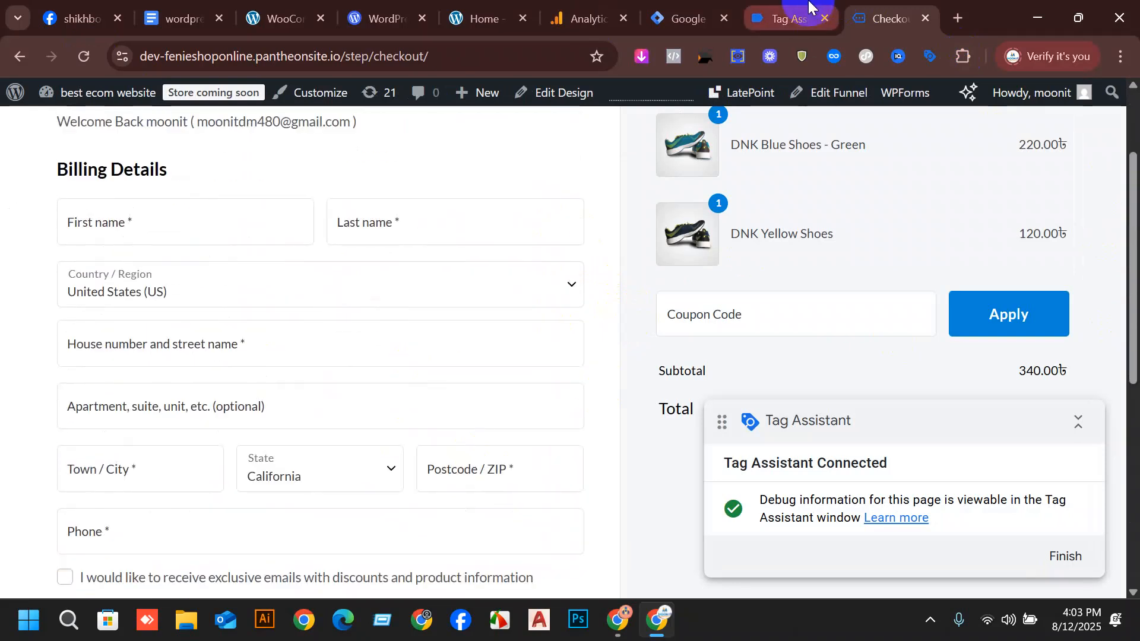
Enter the customer's first and last name in the billing details.
scroll(220, 382, "up", 2)
left_click(151, 343)
type("moon")
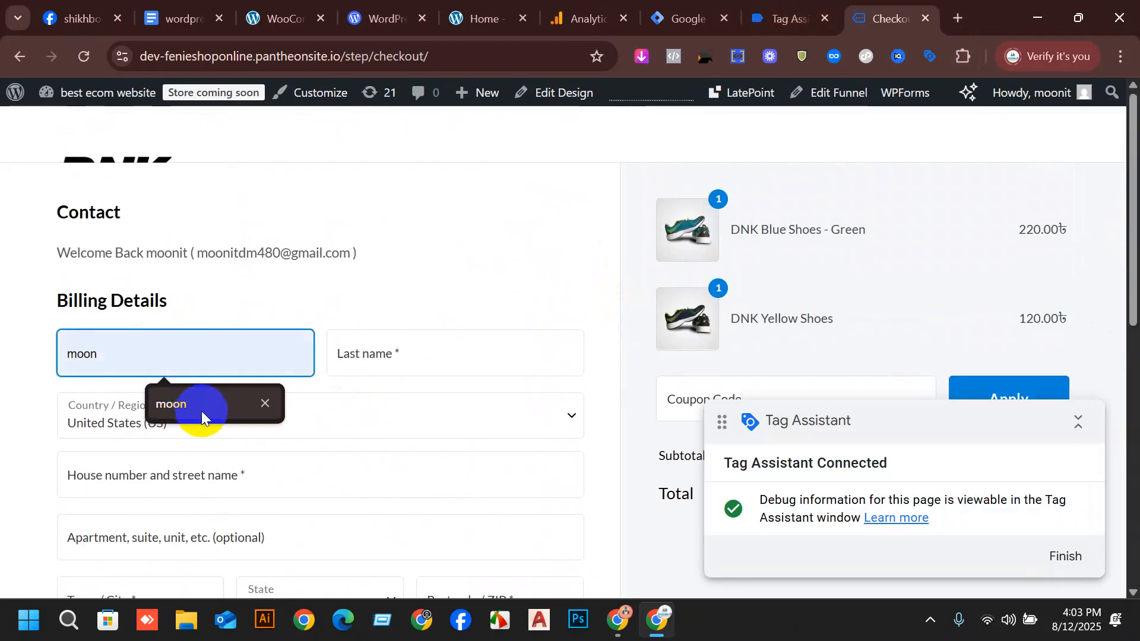
left_click(408, 346)
type("it")
Set the billing country to Bangladesh.
scroll(290, 444, "down", 2)
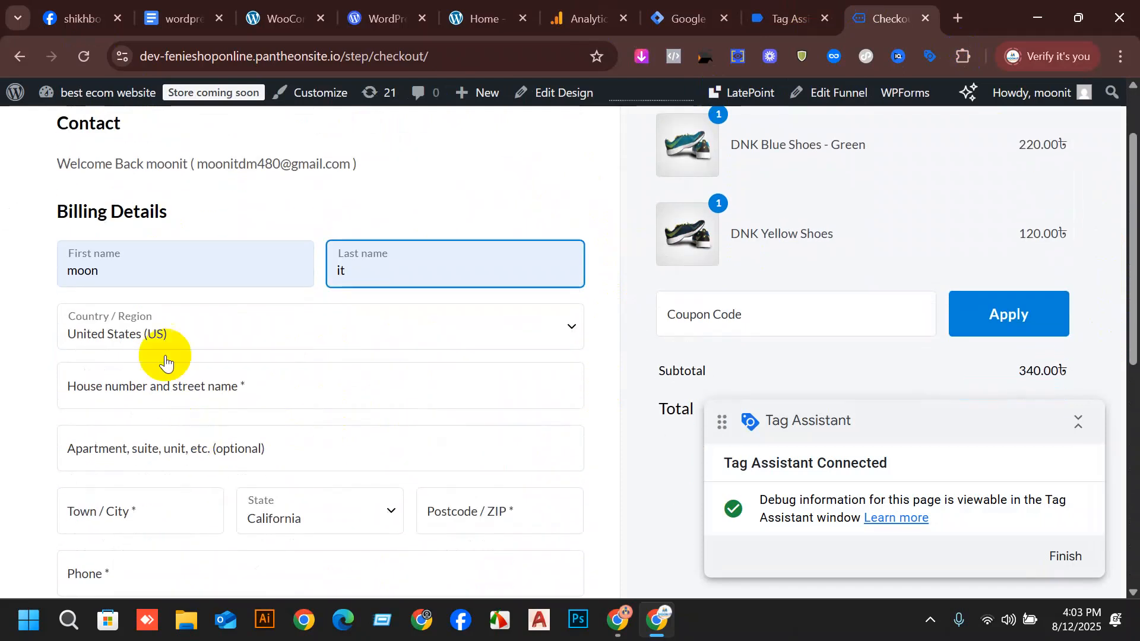
left_click(165, 339)
type("b")
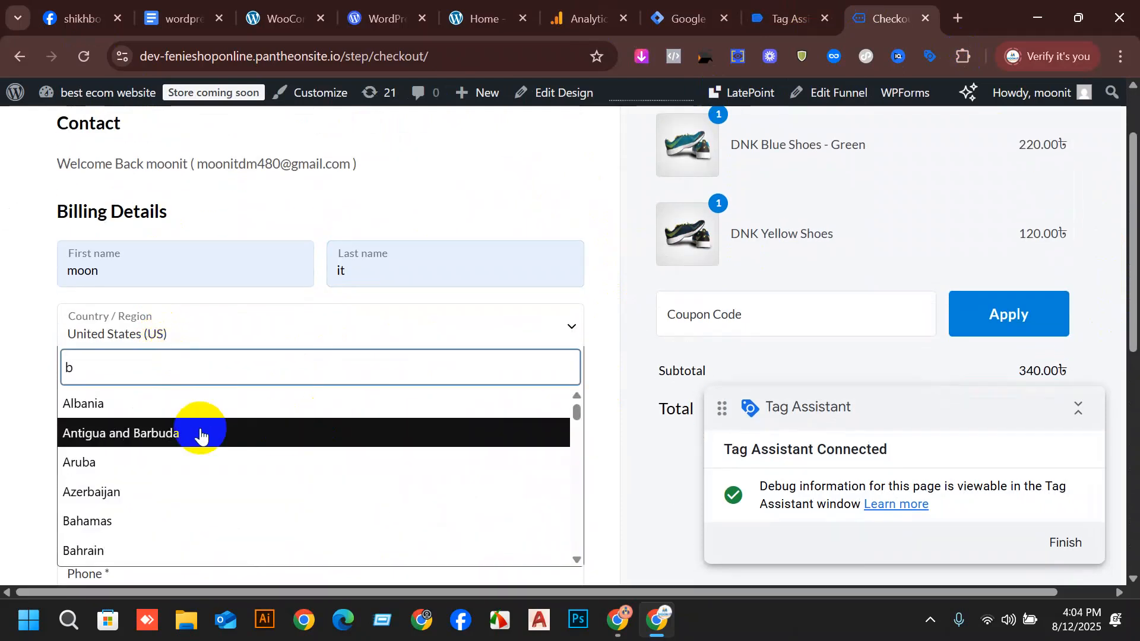
type("a")
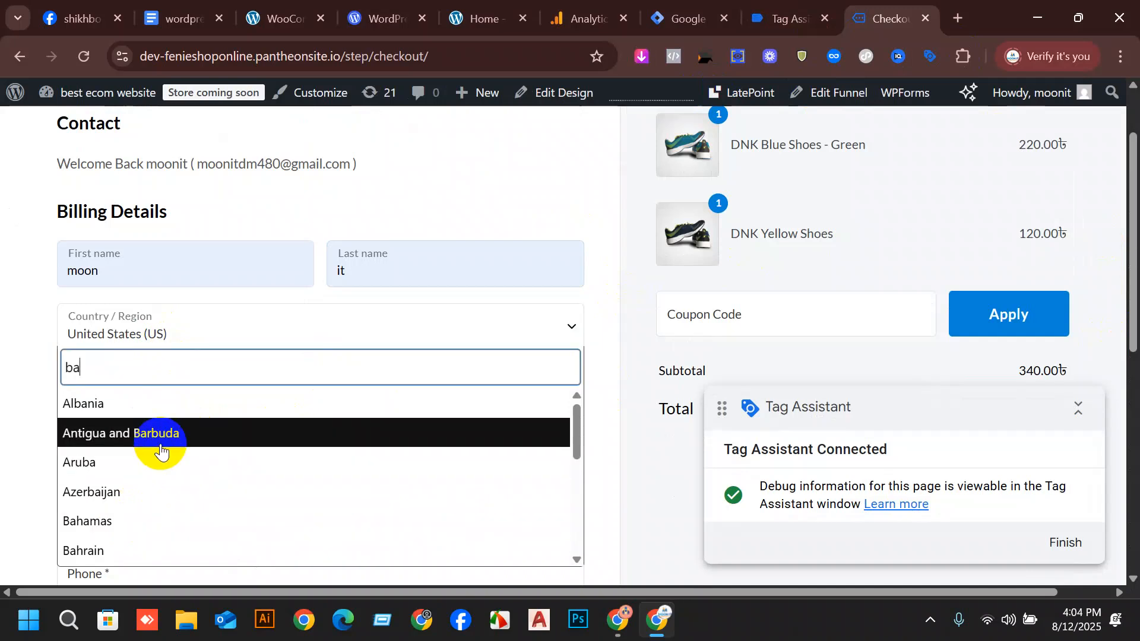
scroll(161, 451, "down", 2)
left_click(152, 489)
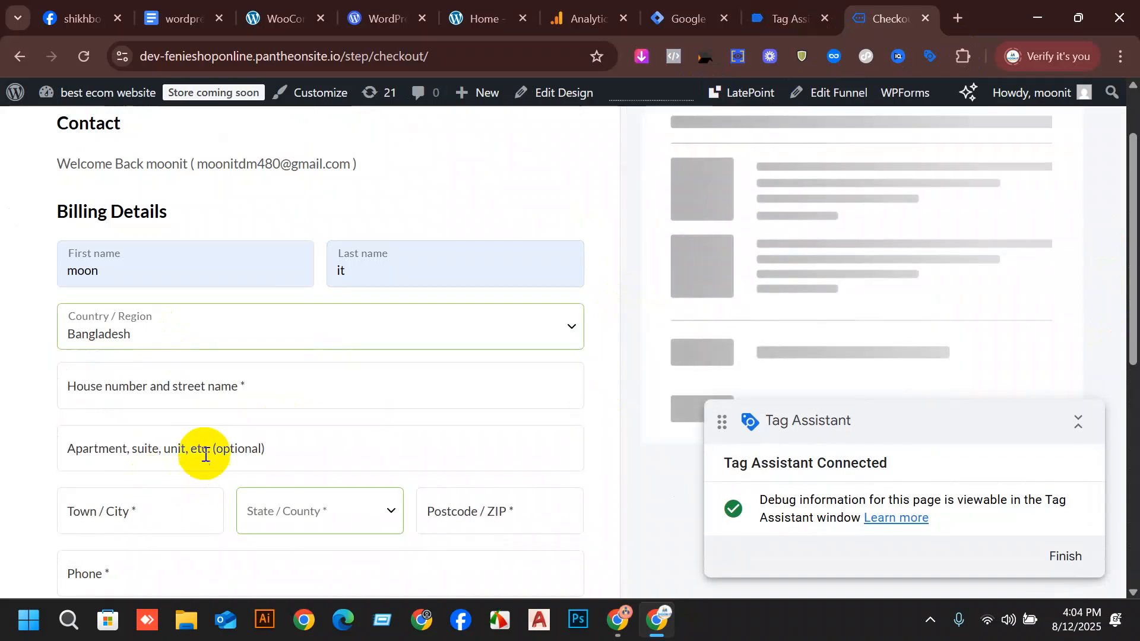
Fill in the billing street address, town, postcode and phone from the saved Bangladesh address.
left_click(227, 395)
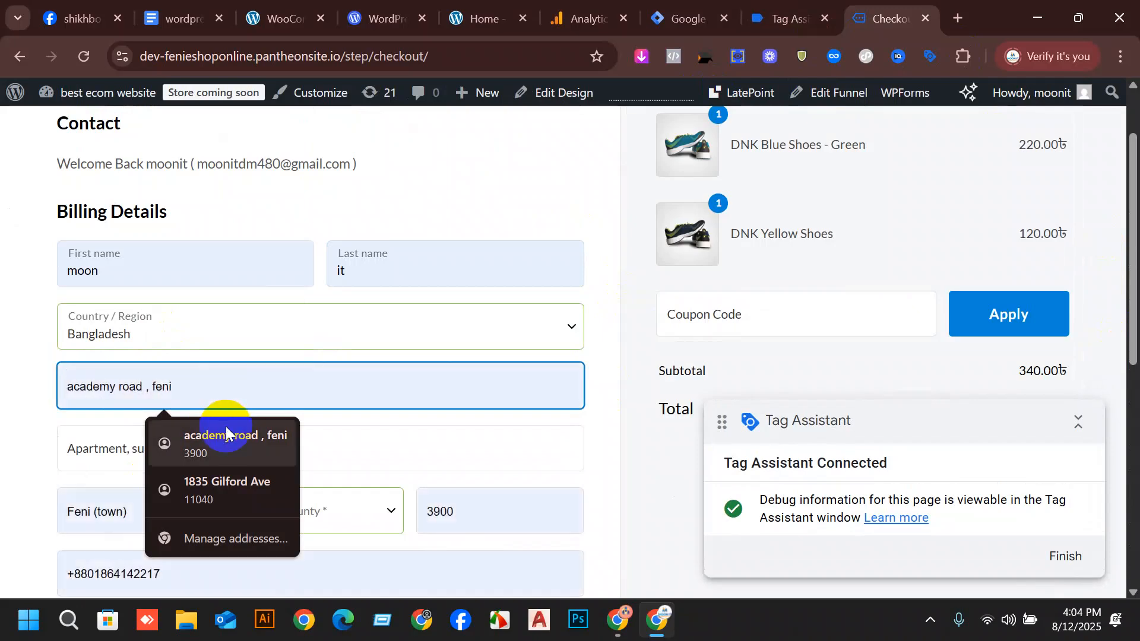
left_click(226, 435)
scroll(657, 406, "down", 3)
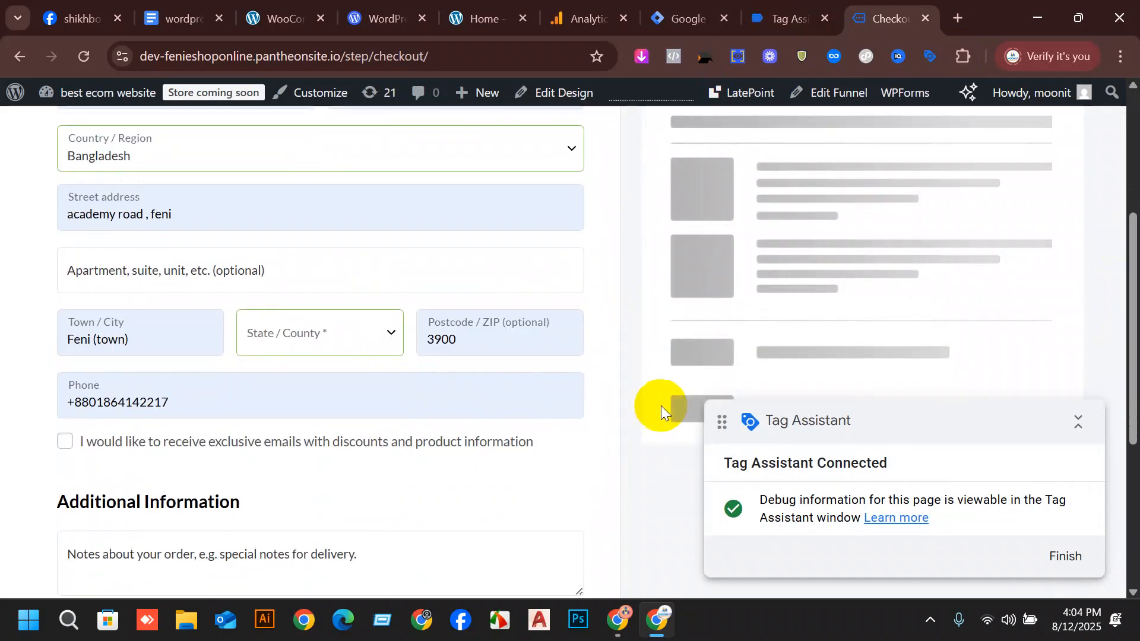
scroll(979, 386, "up", 5)
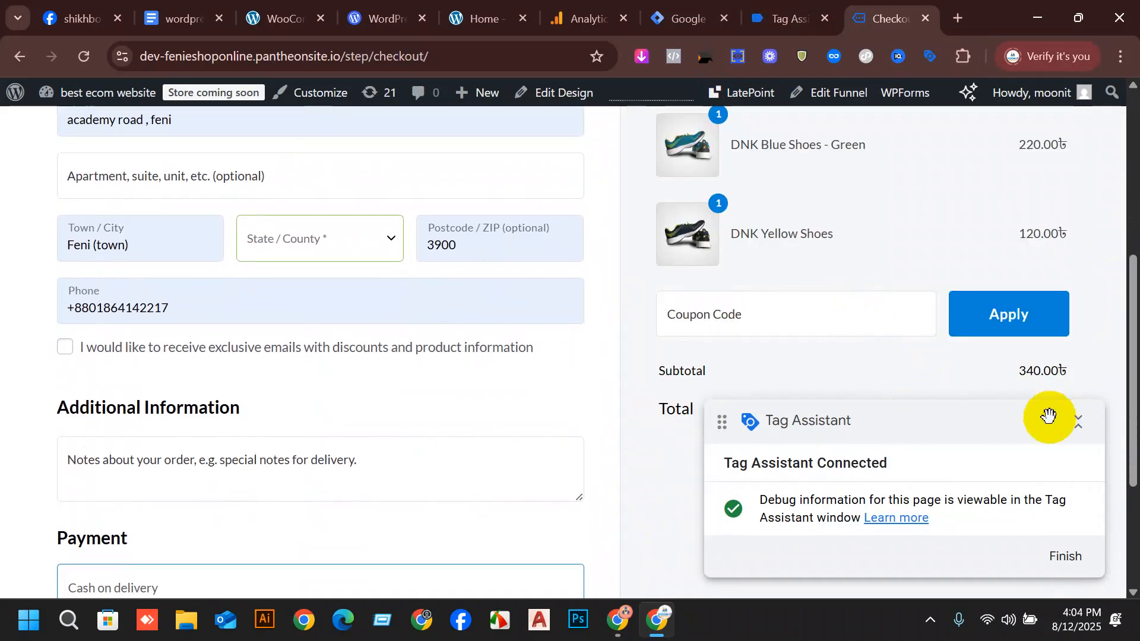
scroll(402, 420, "down", 3)
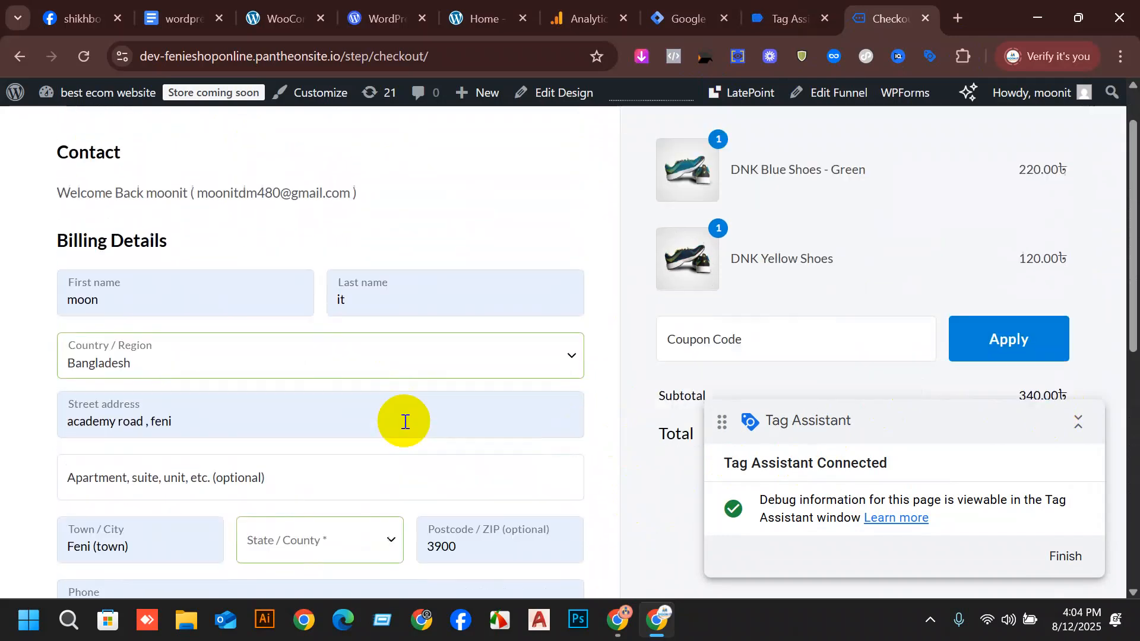
scroll(248, 340, "up", 1)
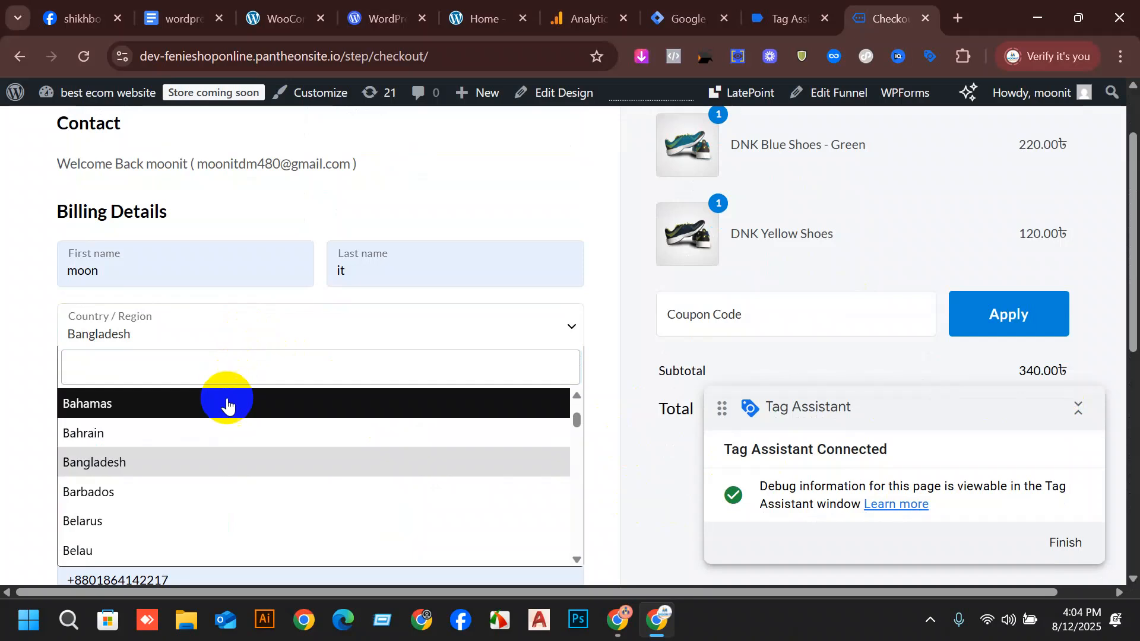
type("un")
left_click(219, 426)
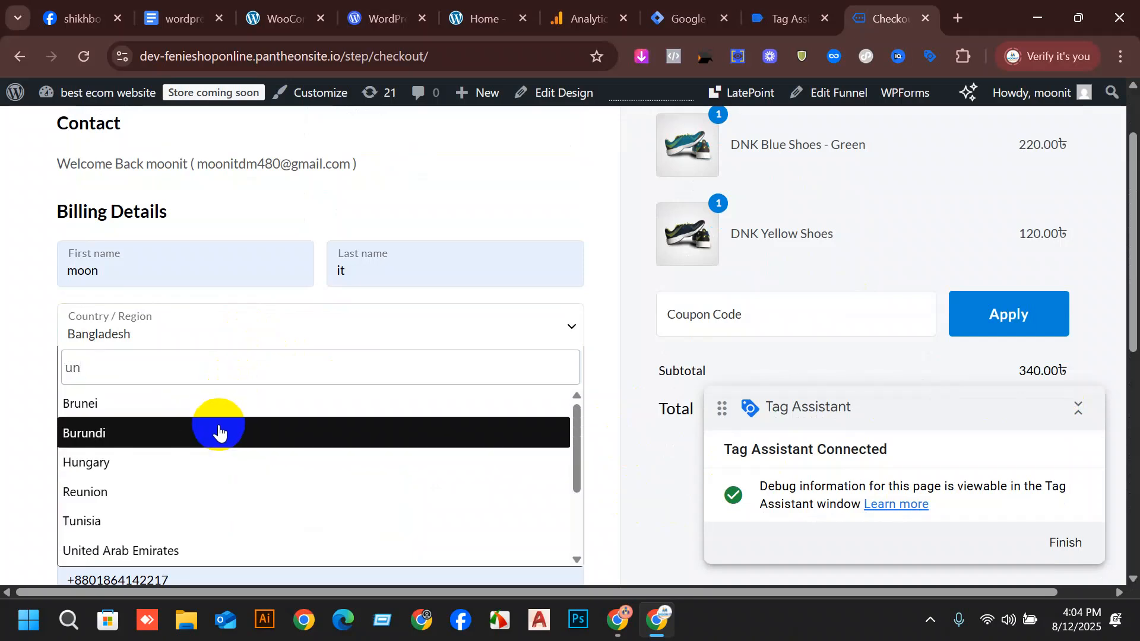
scroll(219, 431, "down", 2)
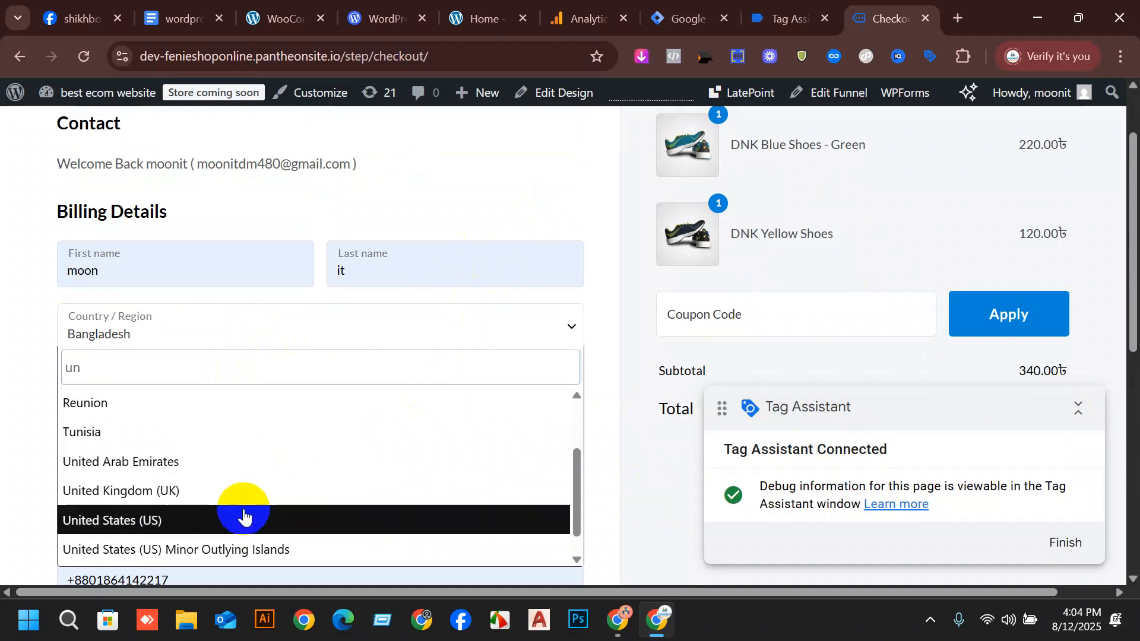
left_click(563, 176)
scroll(648, 330, "down", 6)
scroll(648, 330, "down", 1)
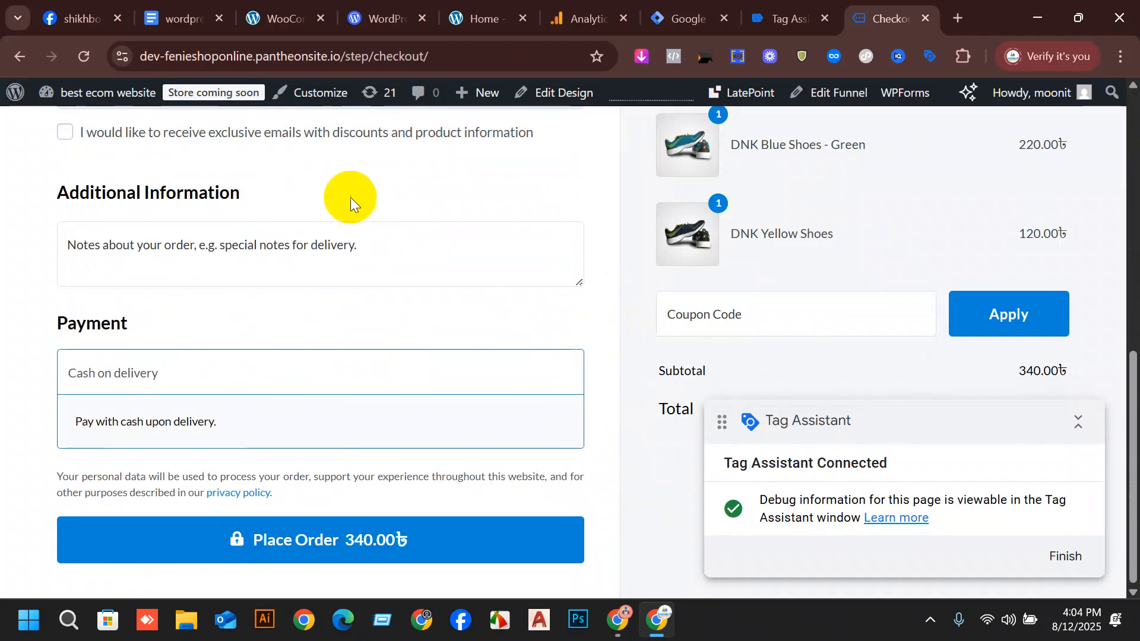
Choose Barguna as the district in the billing details.
scroll(624, 313, "up", 9)
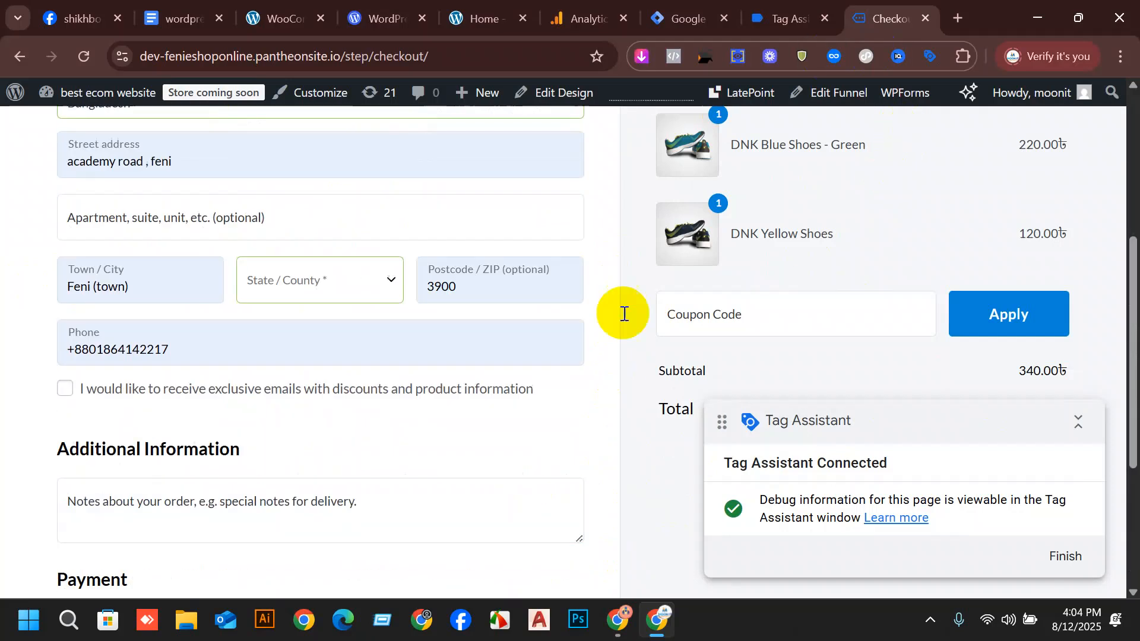
scroll(361, 259, "down", 4)
scroll(180, 263, "up", 3)
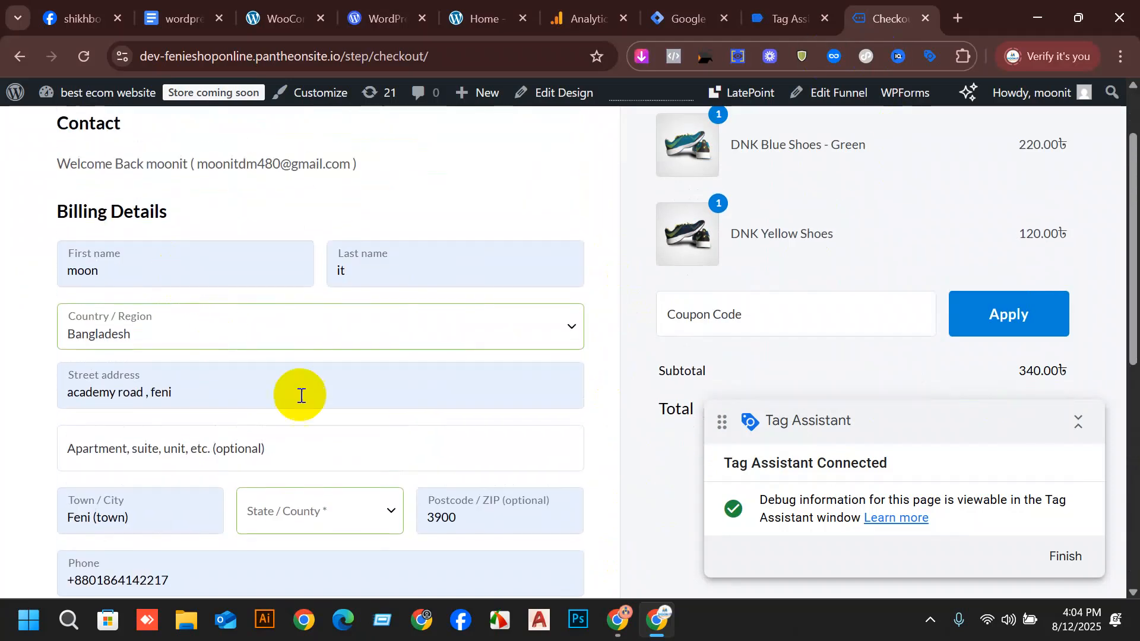
left_click(364, 511)
left_click(295, 385)
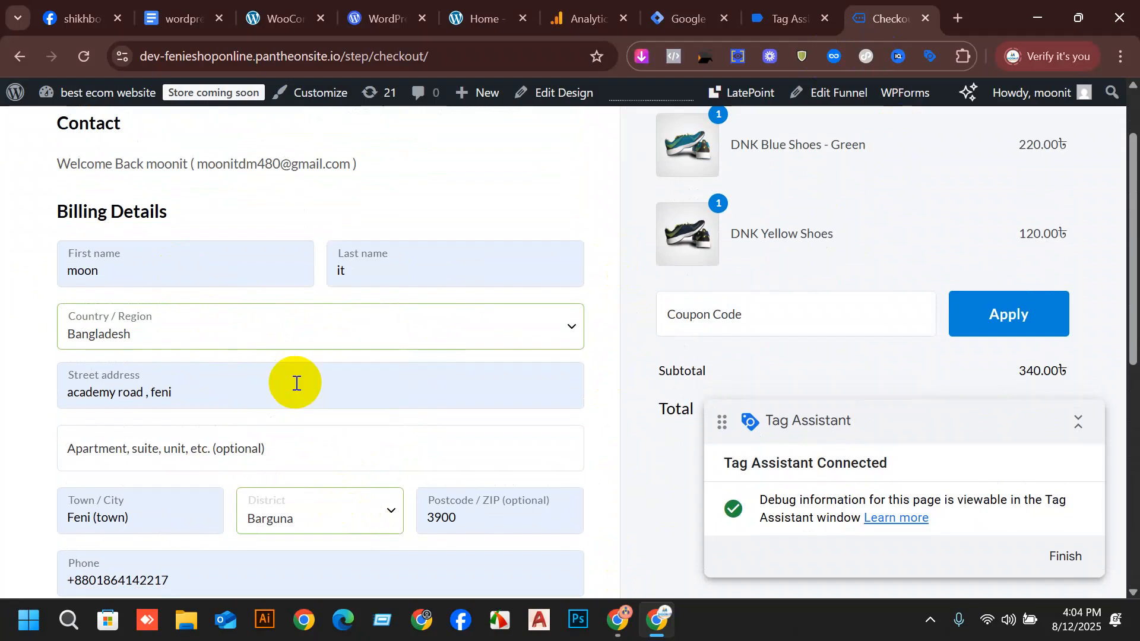
scroll(475, 363, "down", 3)
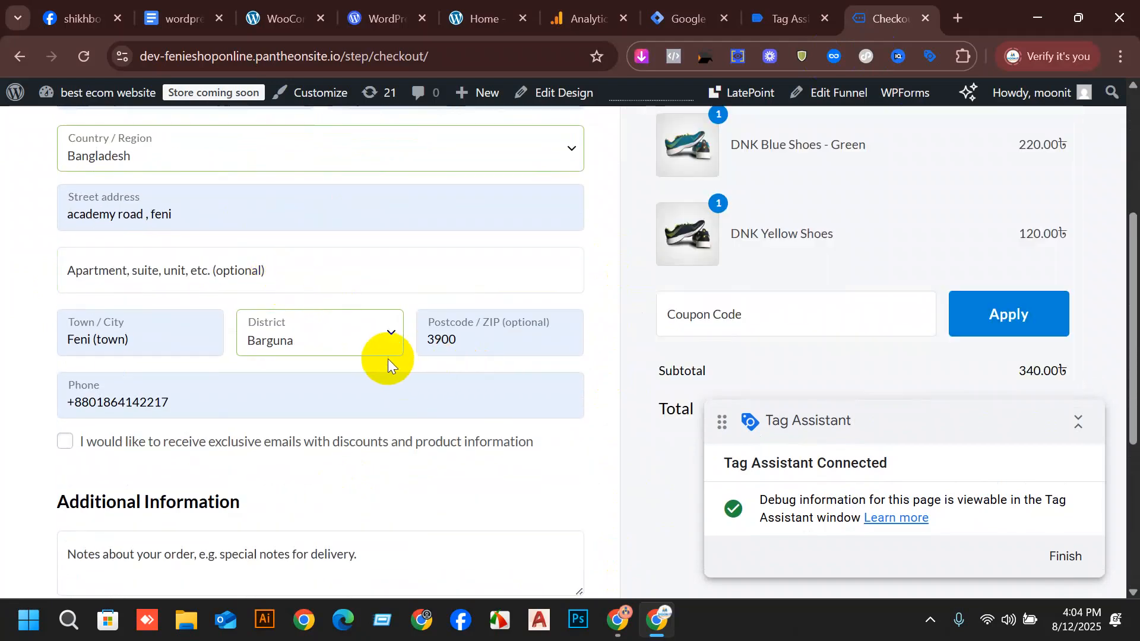
Move the Tag Assistant panel up so that it no longer covers the order total.
scroll(386, 359, "up", 3)
left_click_drag(1026, 414, 1098, 101)
scroll(305, 209, "up", 2)
Place the order with cash on delivery and decline the browser's offer to update the saved address.
scroll(893, 337, "down", 5)
scroll(472, 500, "down", 3)
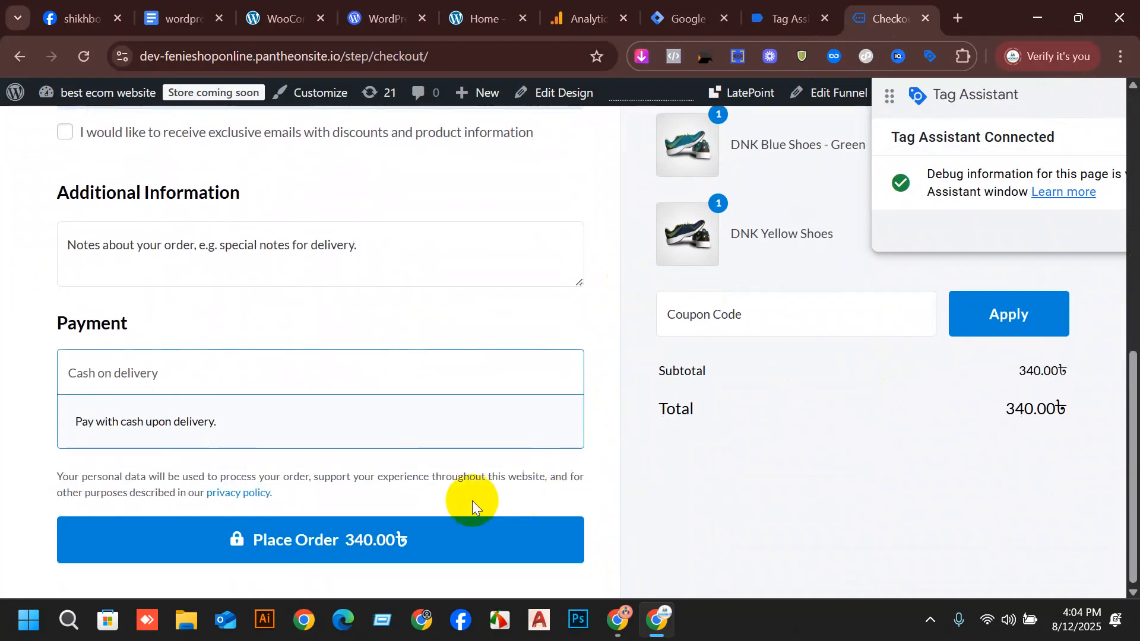
left_click(293, 552)
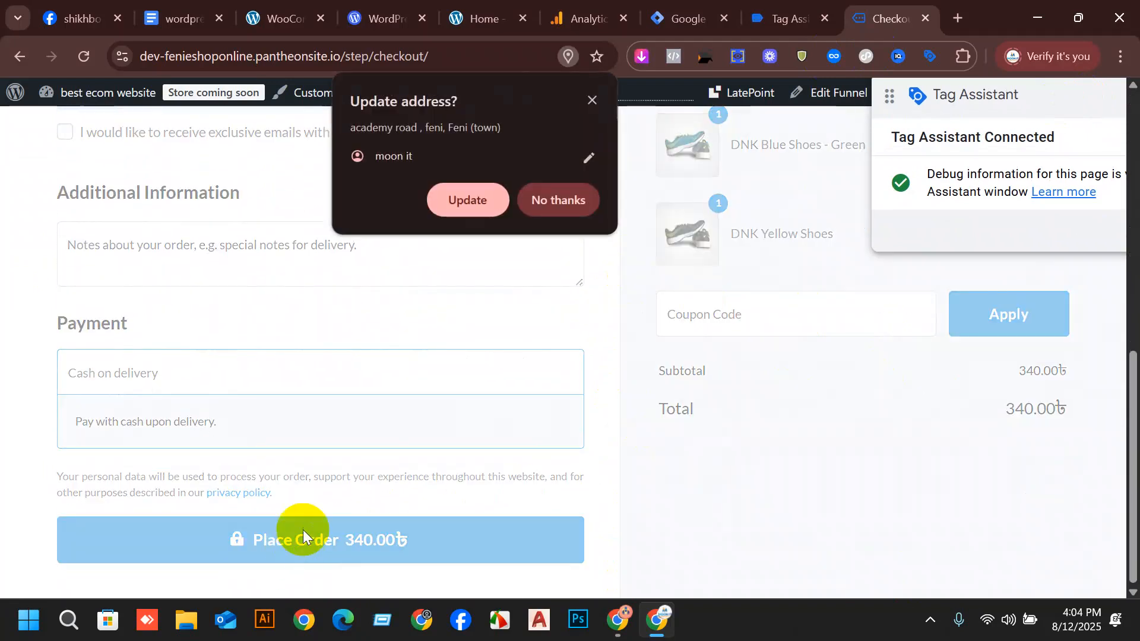
left_click(561, 208)
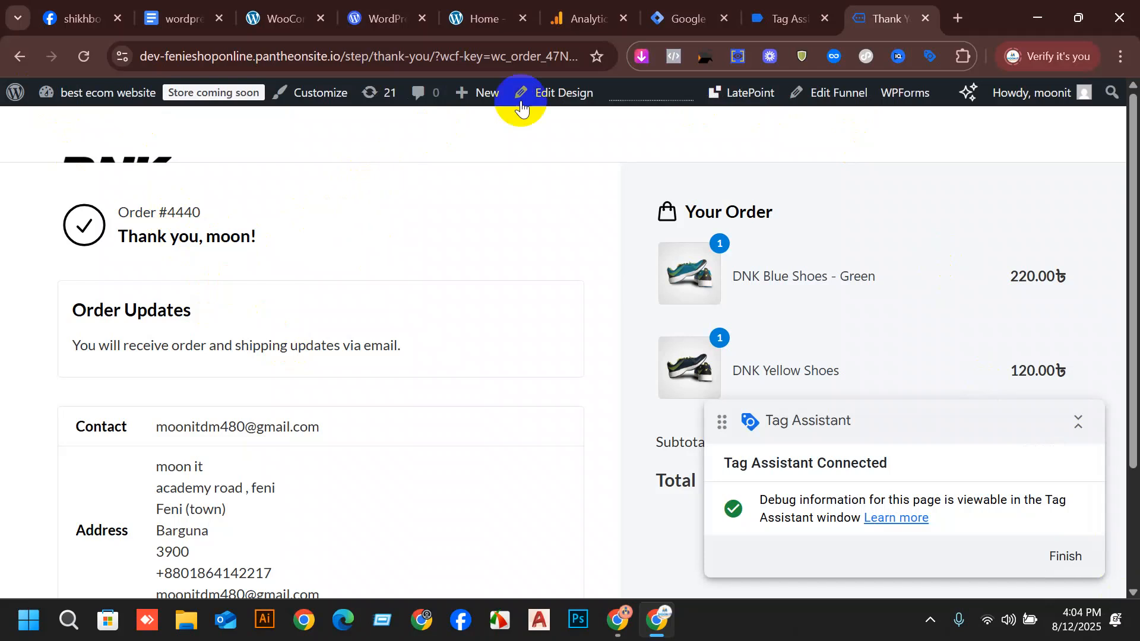
Switch to Tag Assistant, select the Thank You page and inspect its Variables and Data Layer output.
left_click(774, 7)
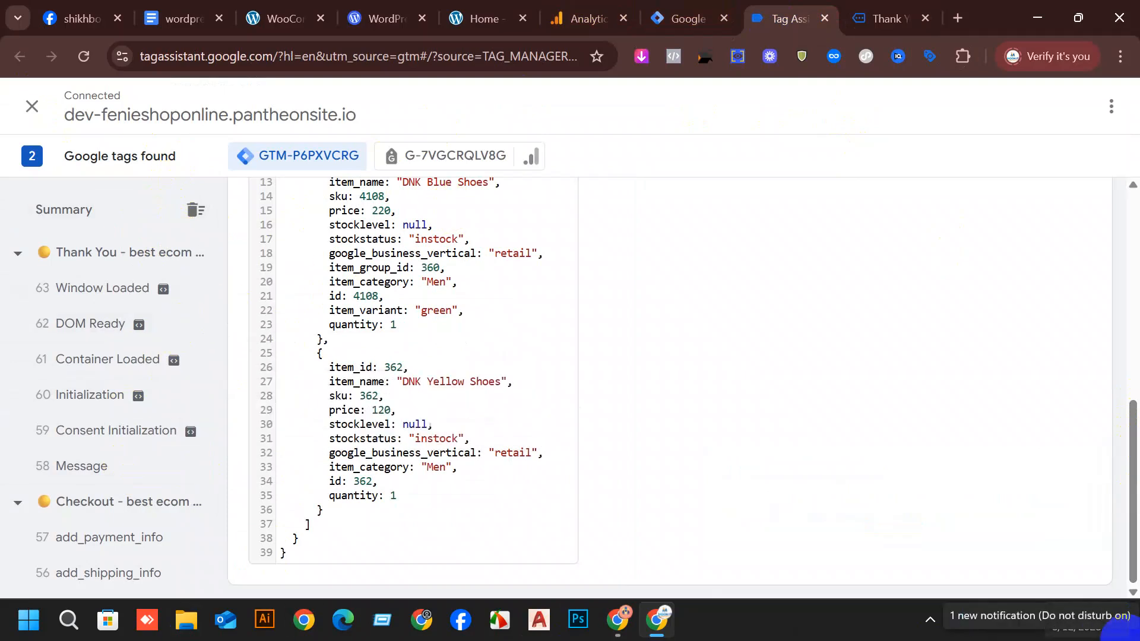
left_click(132, 262)
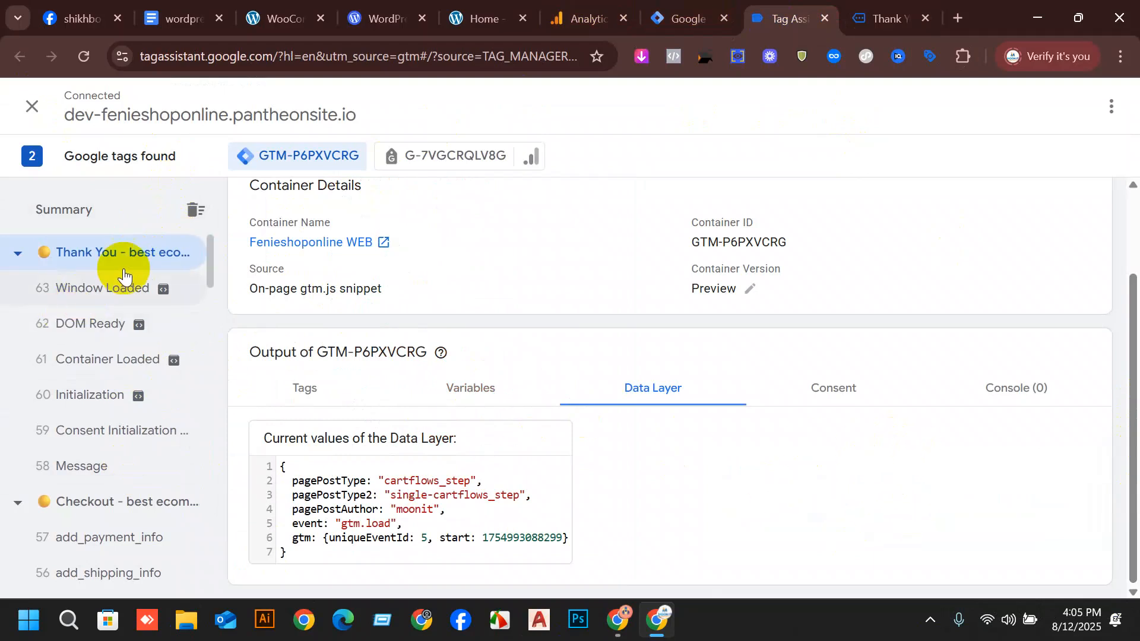
scroll(148, 308, "down", 3)
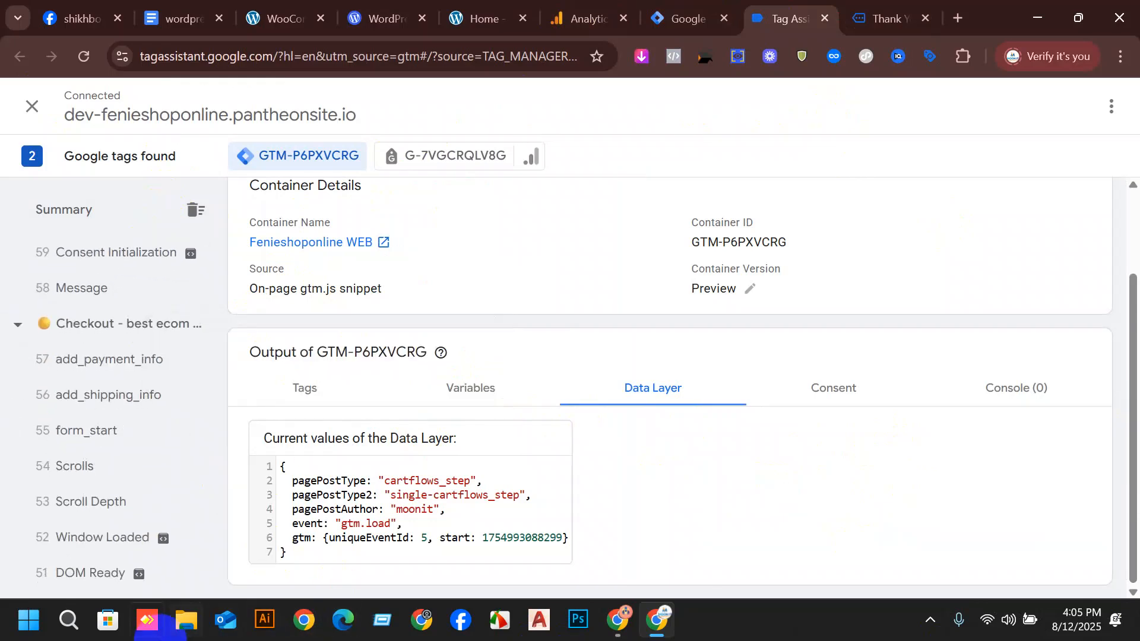
scroll(107, 368, "up", 3)
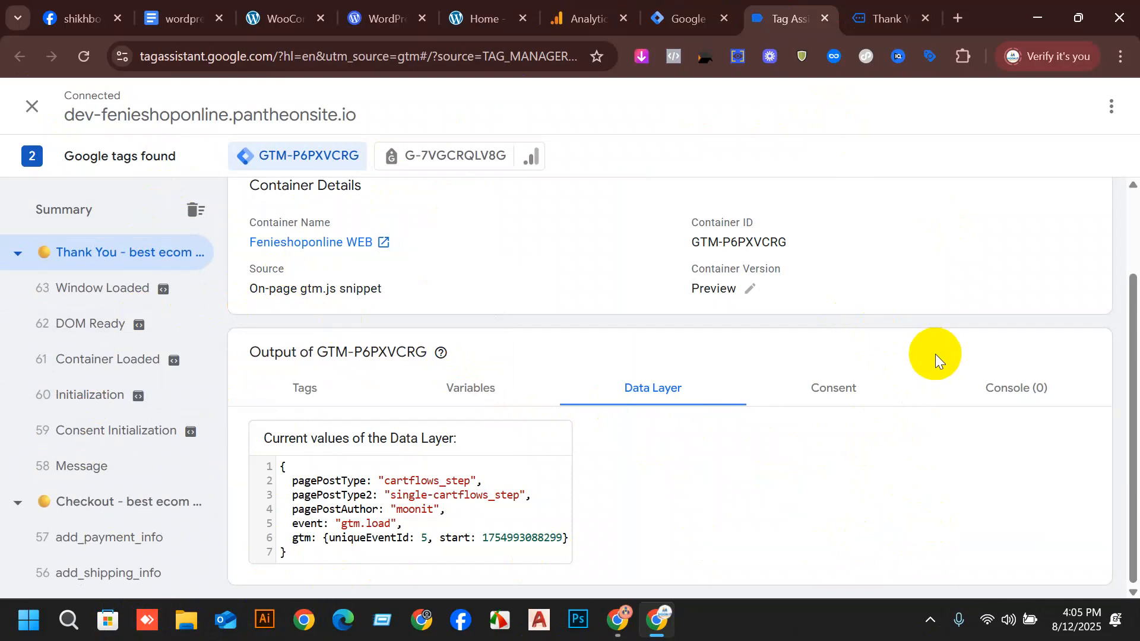
left_click(495, 389)
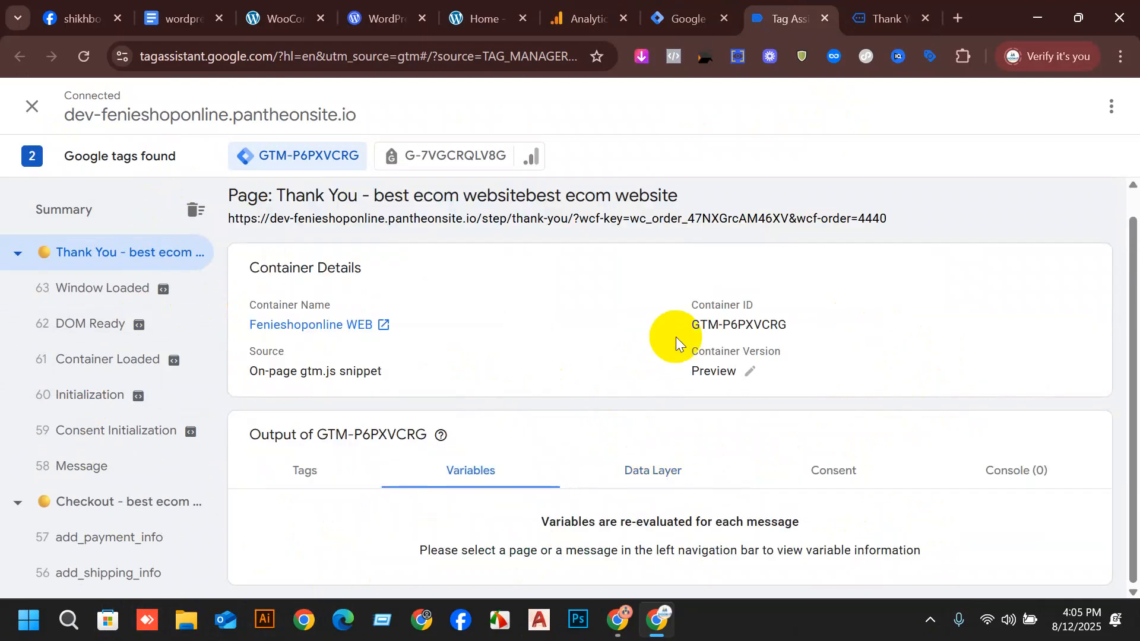
left_click(647, 469)
Examine the events recorded in the summary, from the Thank You page back through the checkout, cart and product pages.
scroll(188, 364, "down", 10)
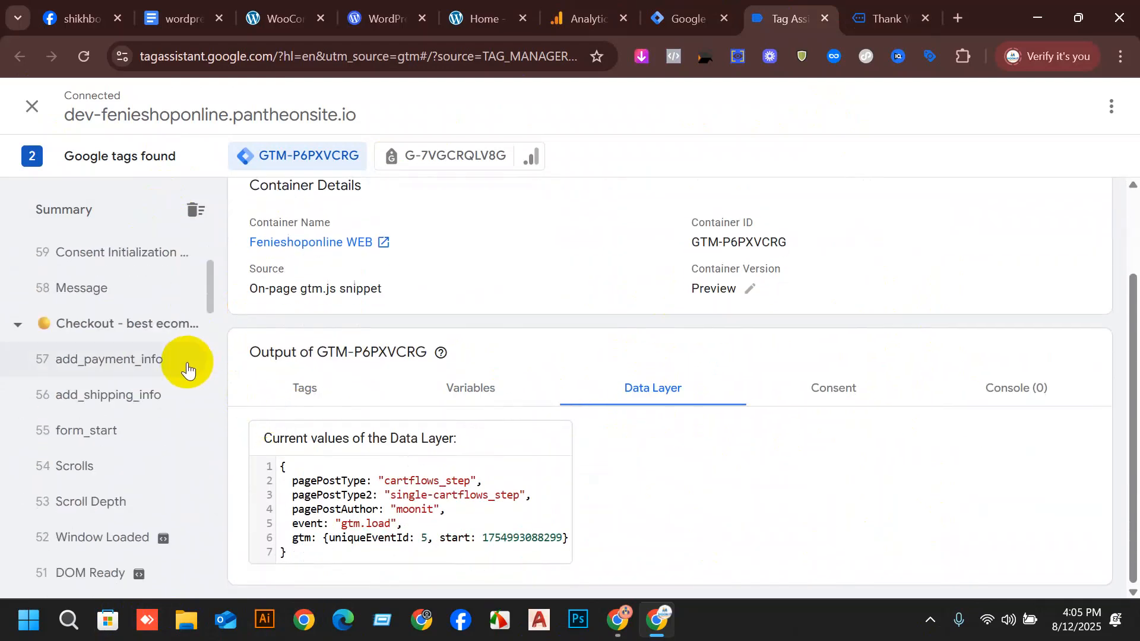
scroll(184, 541, "down", 10)
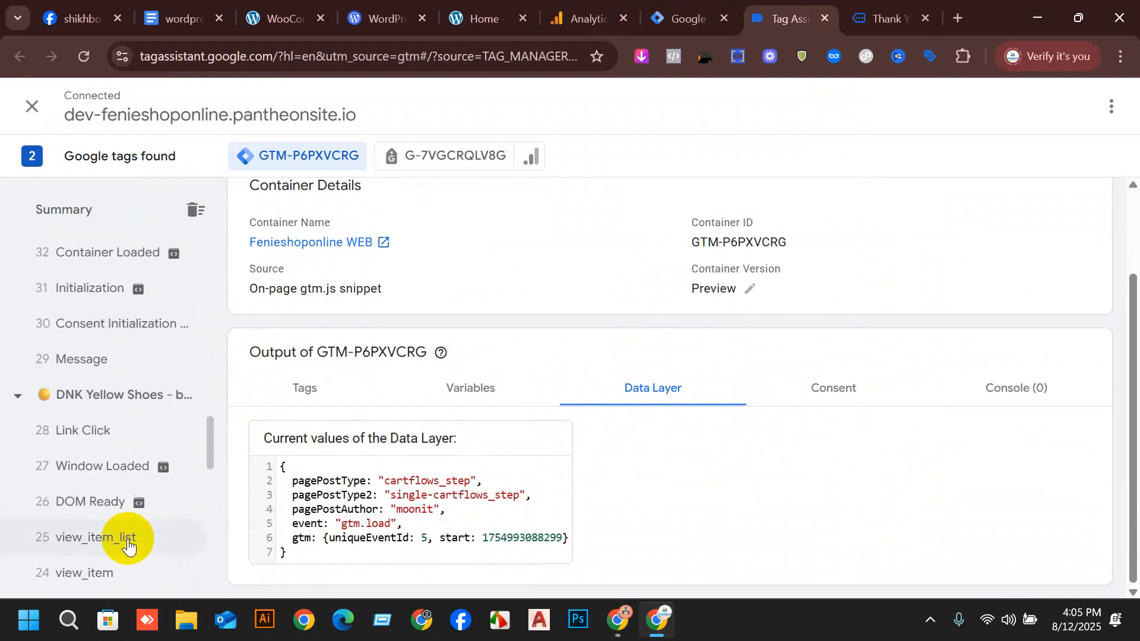
scroll(95, 415, "up", 6)
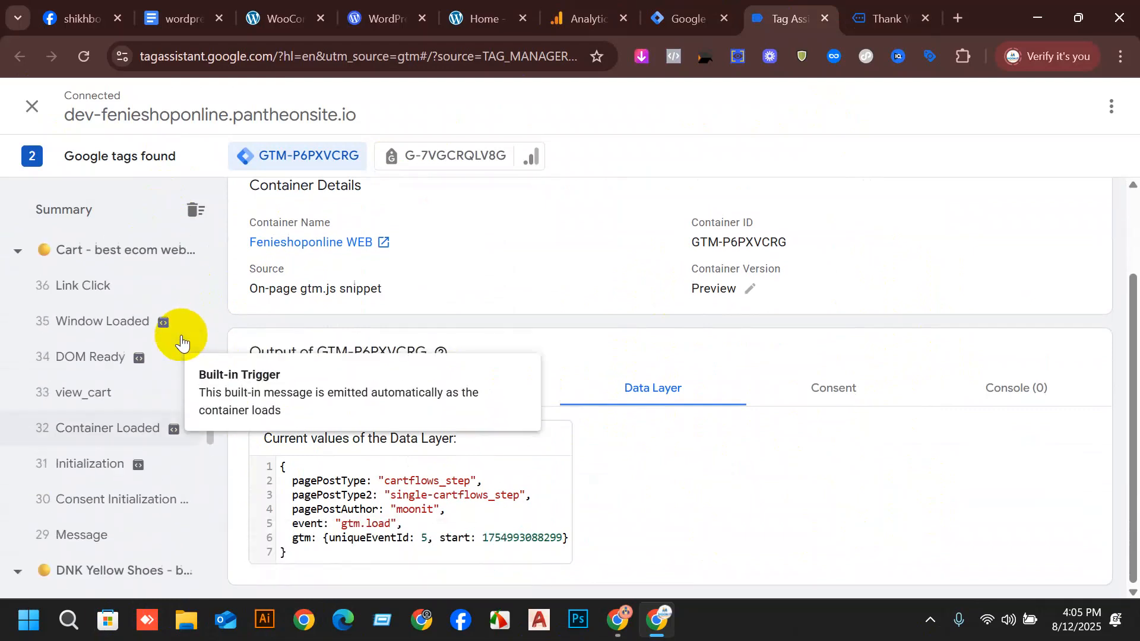
scroll(91, 524, "up", 3)
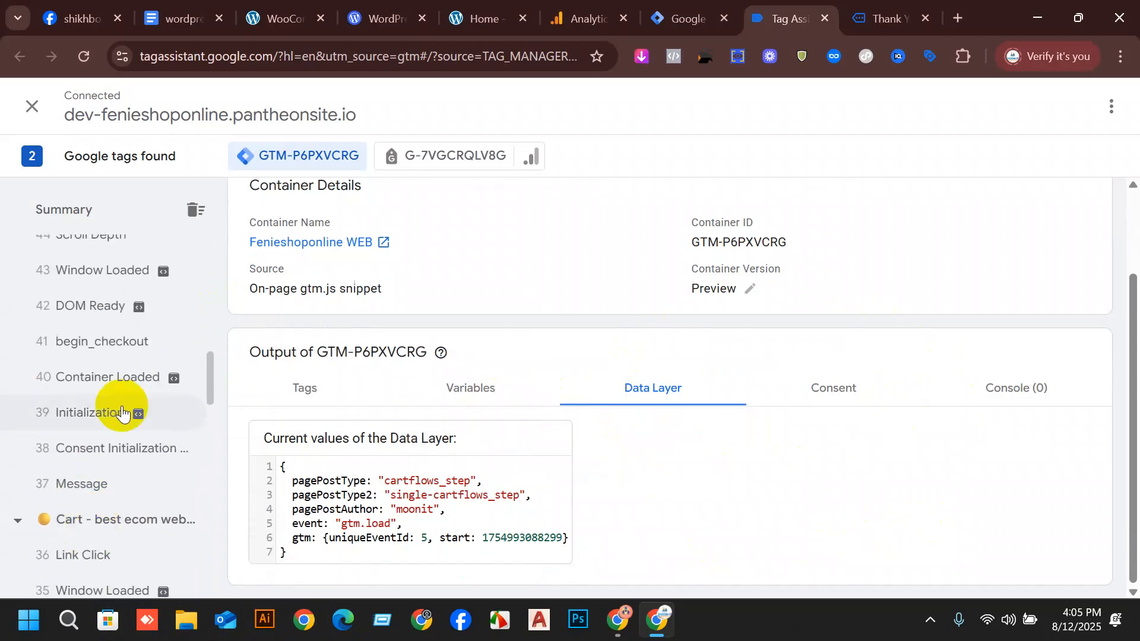
scroll(137, 350, "up", 5)
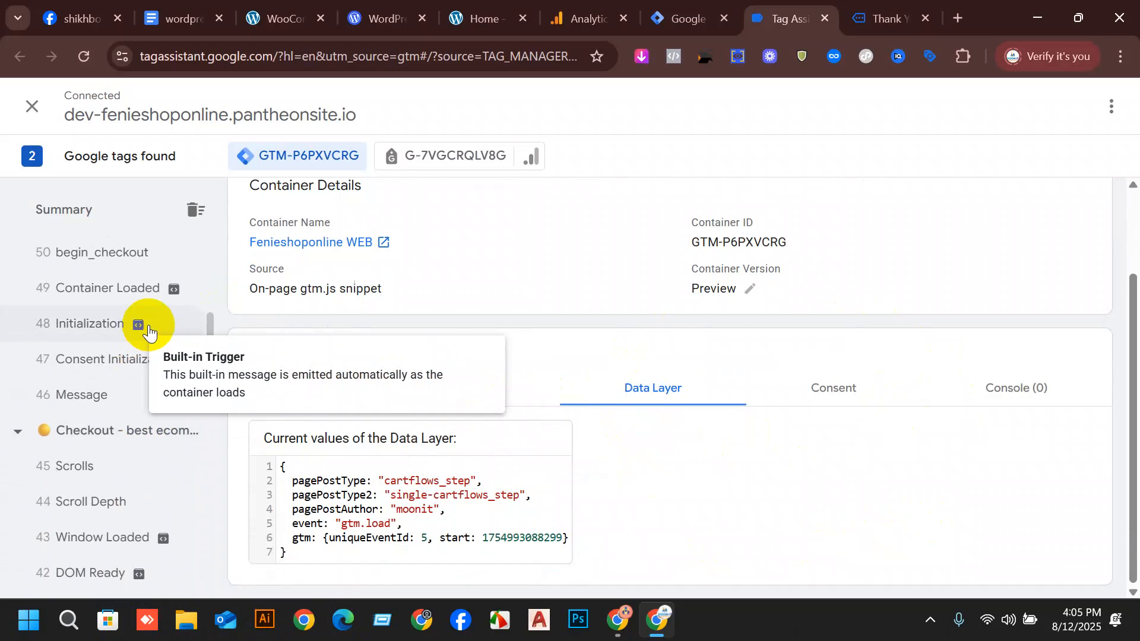
scroll(172, 264, "up", 3)
scroll(154, 356, "up", 2)
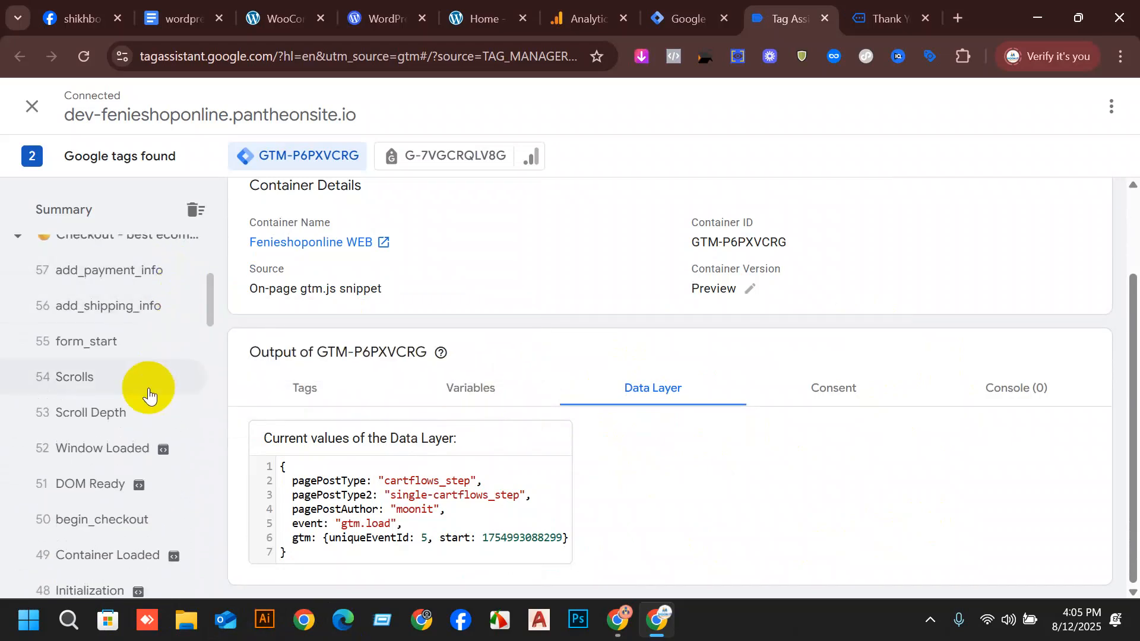
scroll(92, 375, "up", 2)
scroll(119, 419, "up", 4)
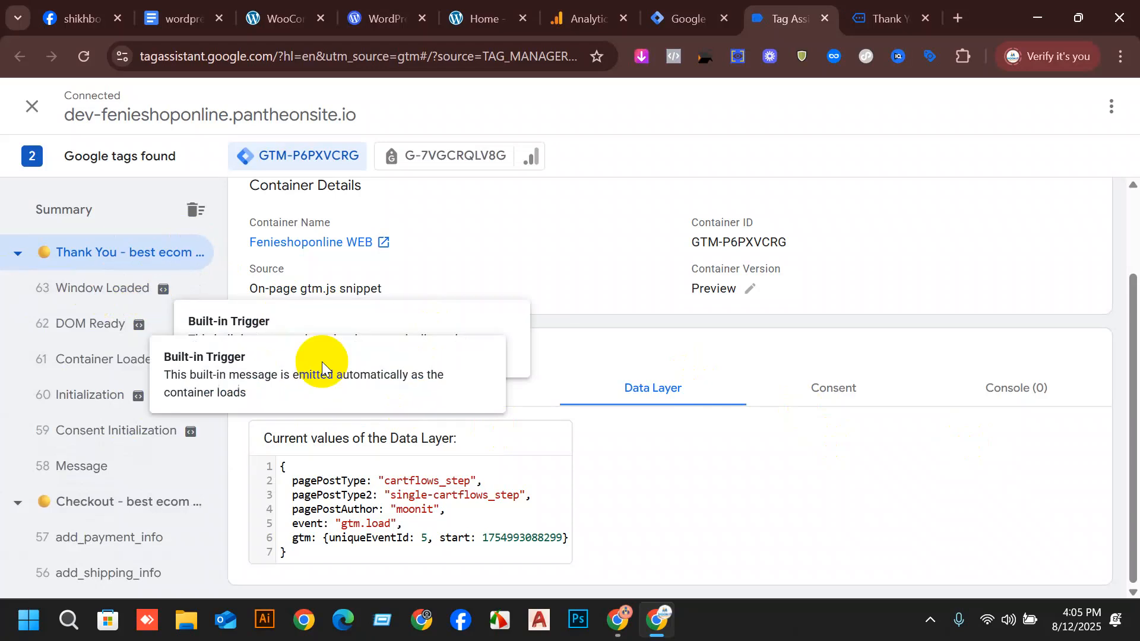
Inspect the Data Layer values of the Thank You page's Window Loaded, DOM Ready, Container Loaded and Initialization events.
left_click(98, 291)
left_click(101, 326)
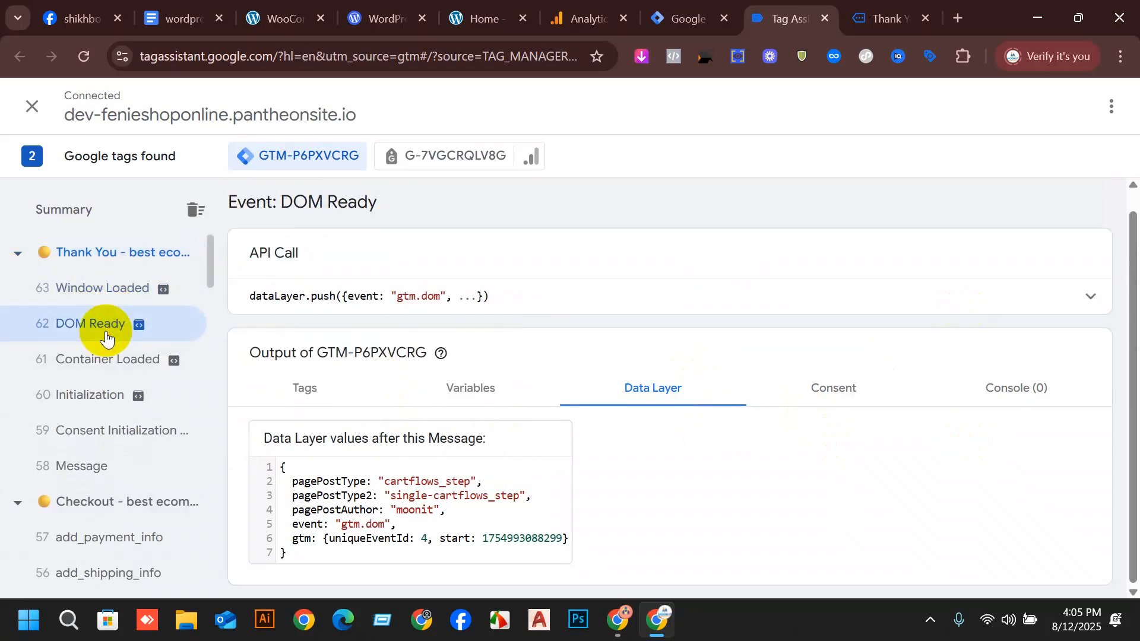
left_click(105, 355)
left_click(84, 394)
scroll(89, 432, "down", 1)
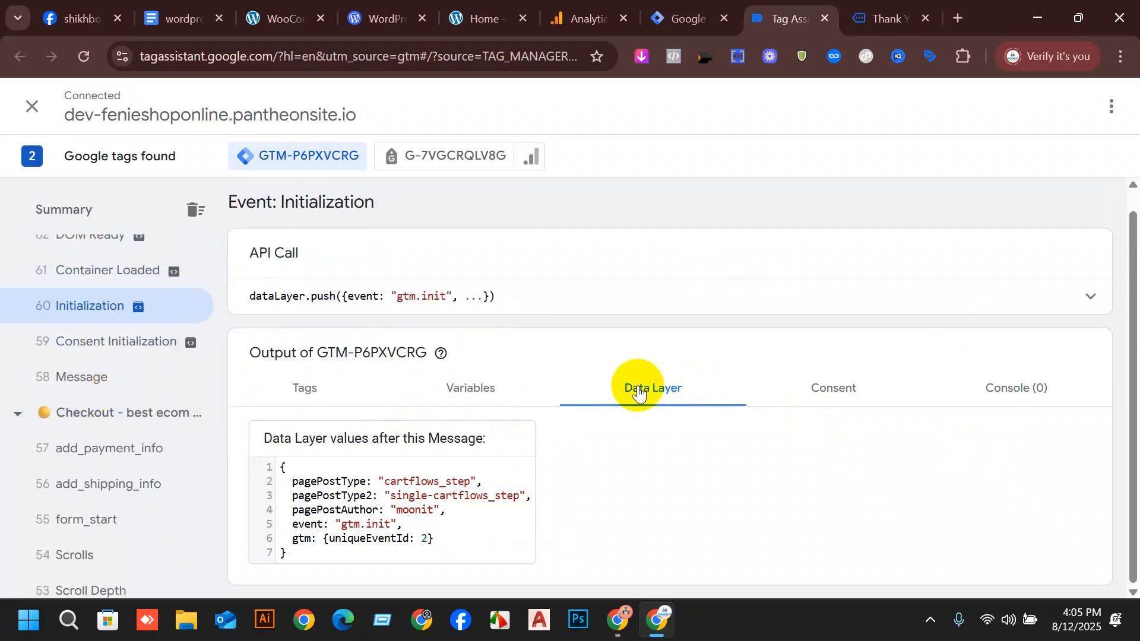
Select the Thank You page again and check its Variables and current Data Layer values.
scroll(92, 318, "up", 1)
left_click(125, 255)
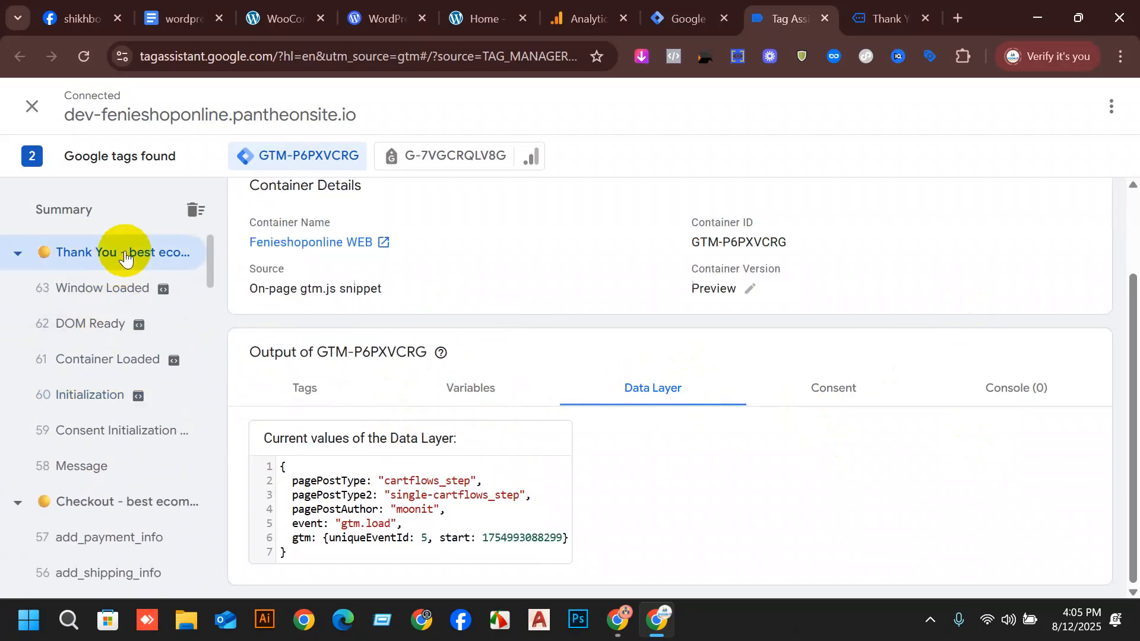
left_click(489, 407)
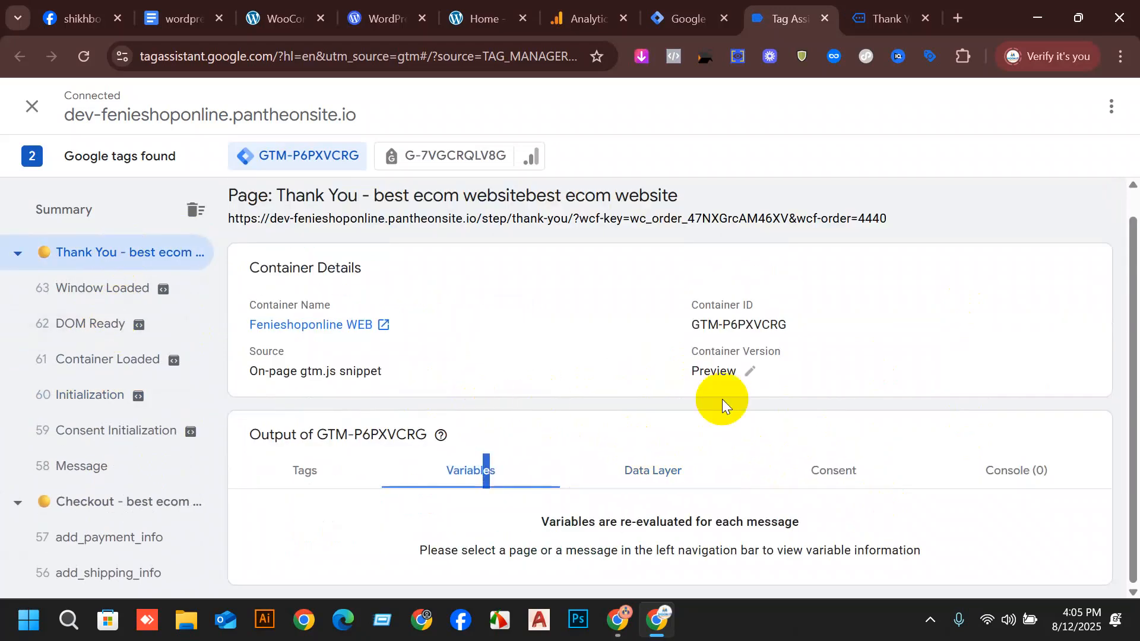
left_click(662, 468)
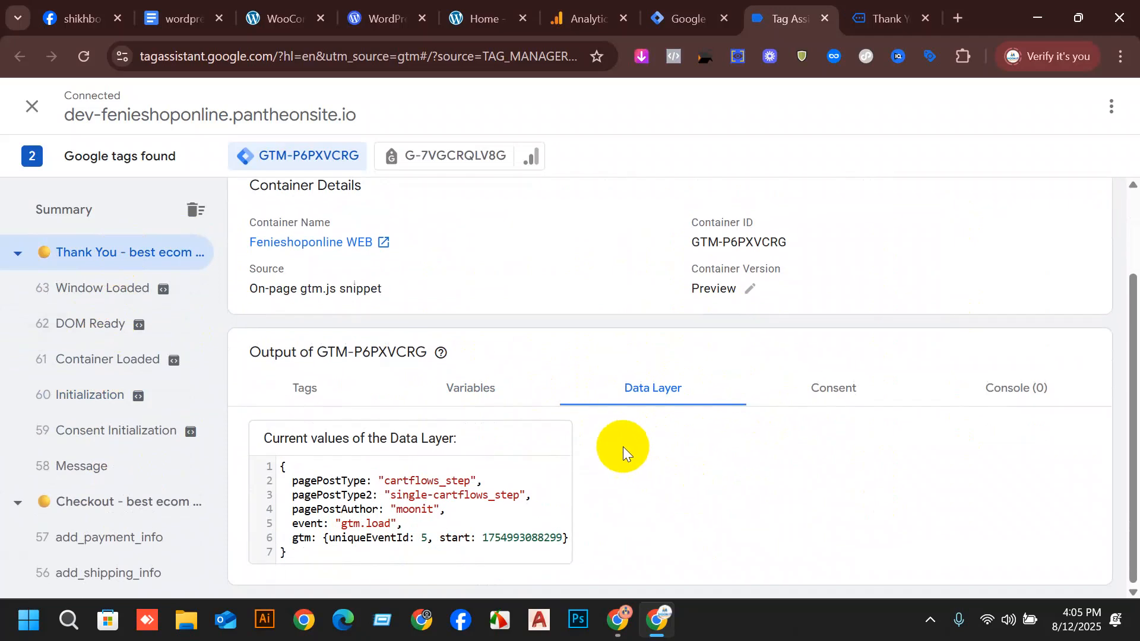
Look over the order's Thank You page, and inspect its Consent Initialization and Message events in Tag Assistant.
left_click(876, 17)
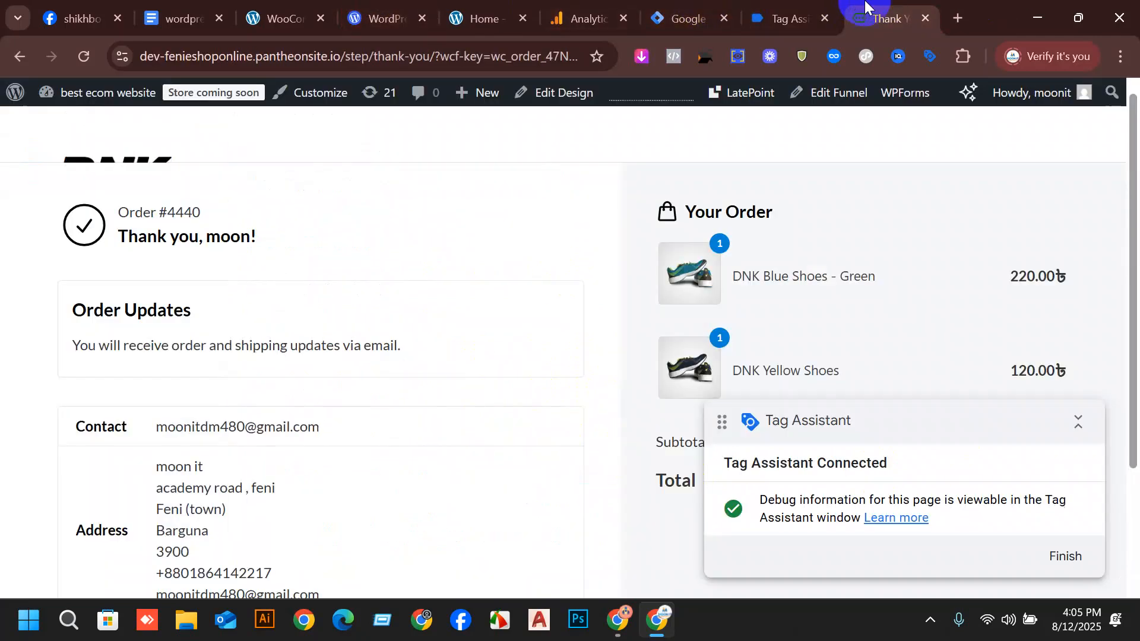
scroll(712, 357, "down", 3)
scroll(681, 242, "up", 3)
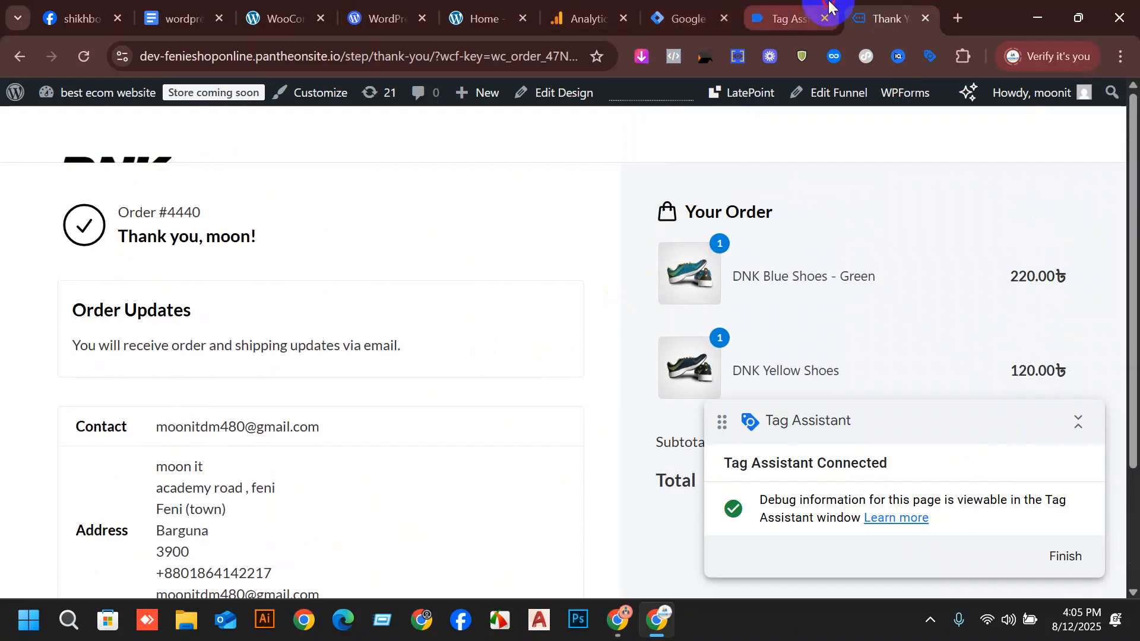
left_click(786, 18)
left_click(80, 323)
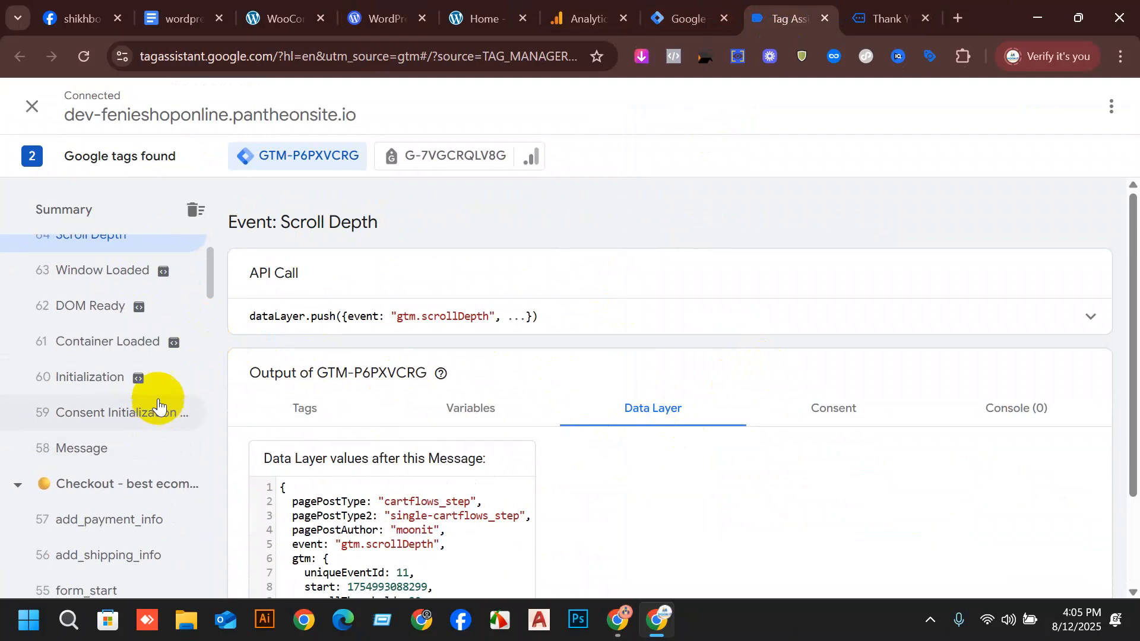
left_click(114, 414)
left_click(57, 448)
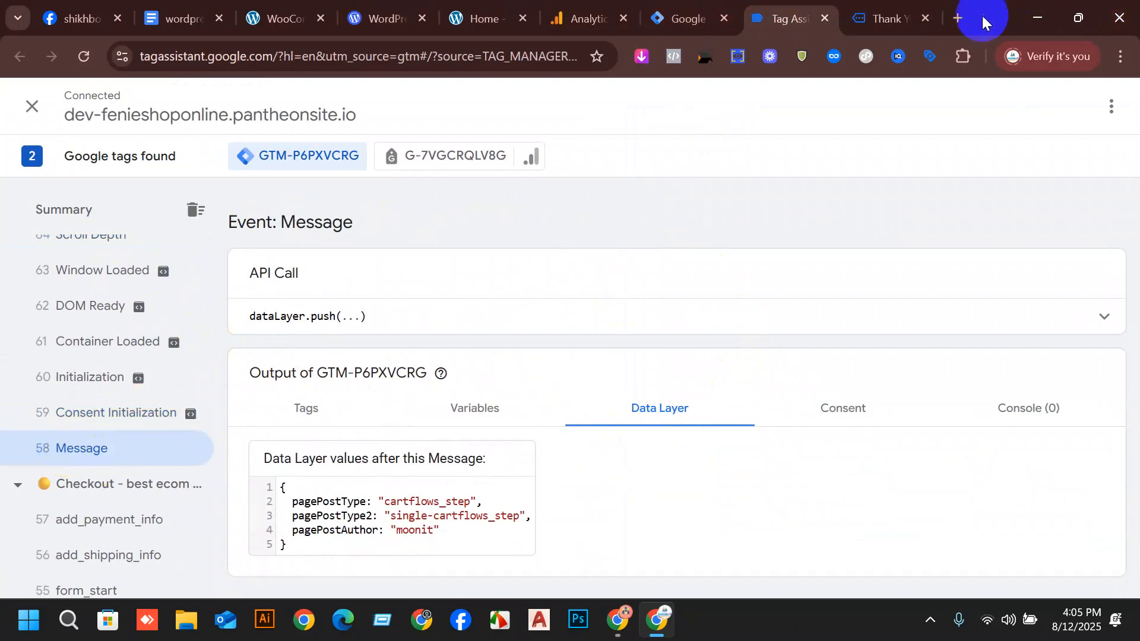
left_click(822, 19)
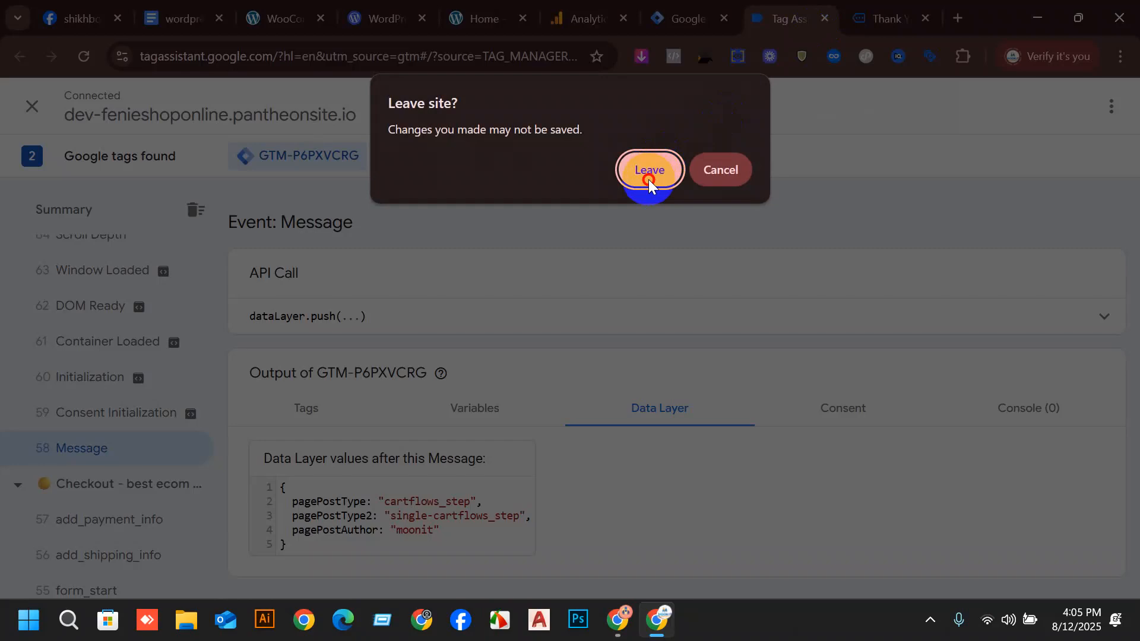
left_click(717, 170)
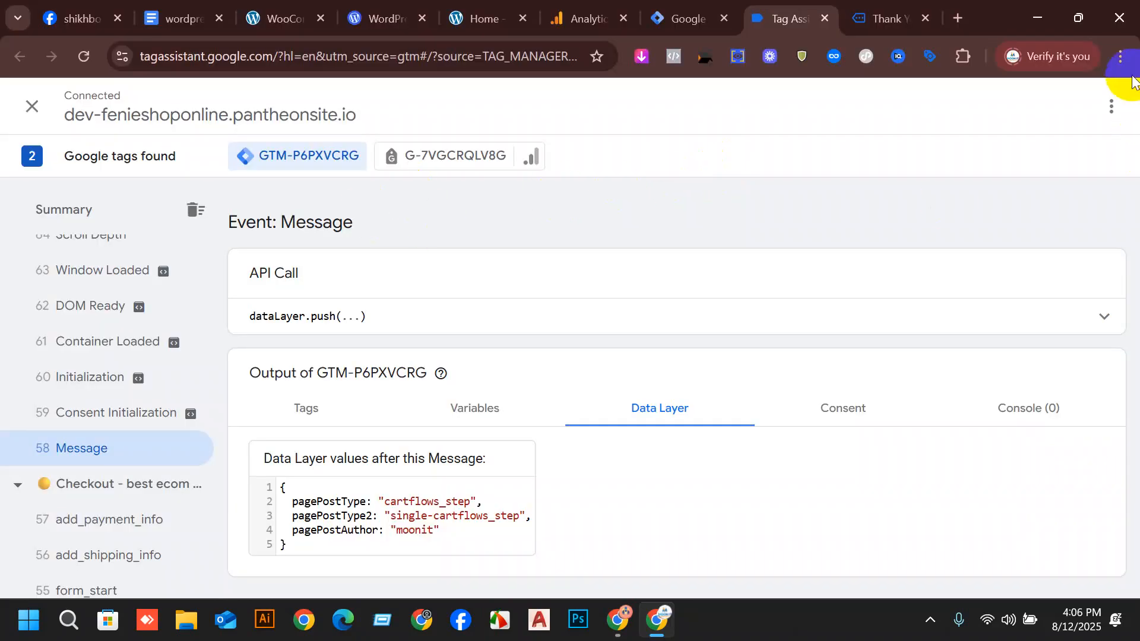
left_click(1103, 119)
left_click(908, 220)
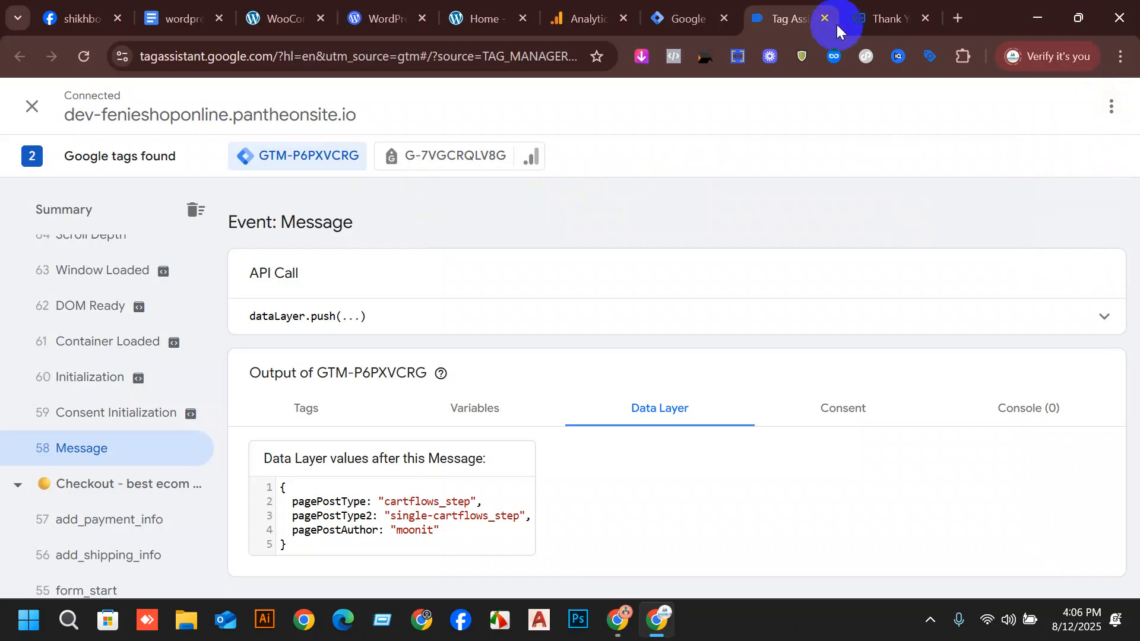
Close the Tag Assistant session, leaving without saving, and close the order's Thank You page.
left_click(823, 19)
left_click(646, 191)
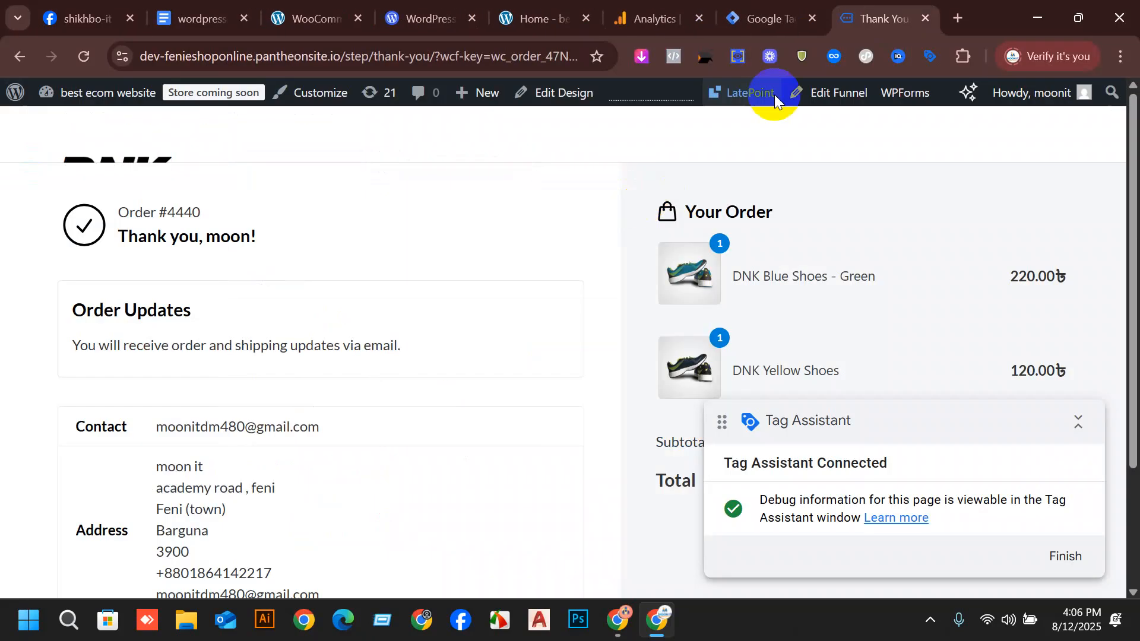
left_click(925, 18)
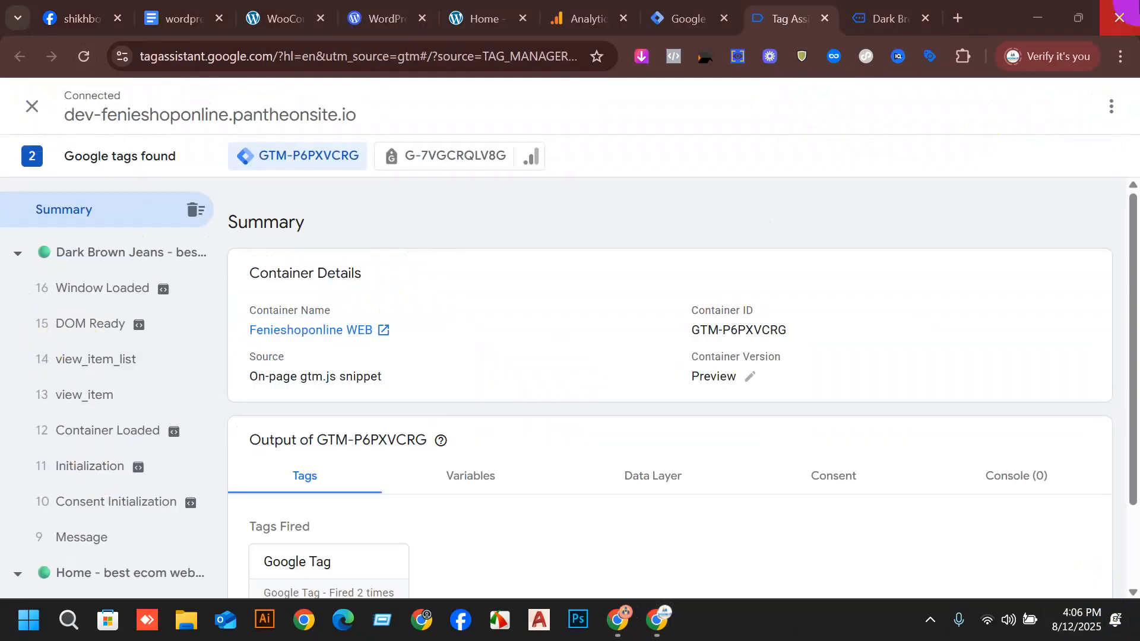
Add one Dark Brown Jeans to the cart from its product page and proceed from the cart to checkout.
left_click(919, 2)
scroll(432, 168, "down", 5)
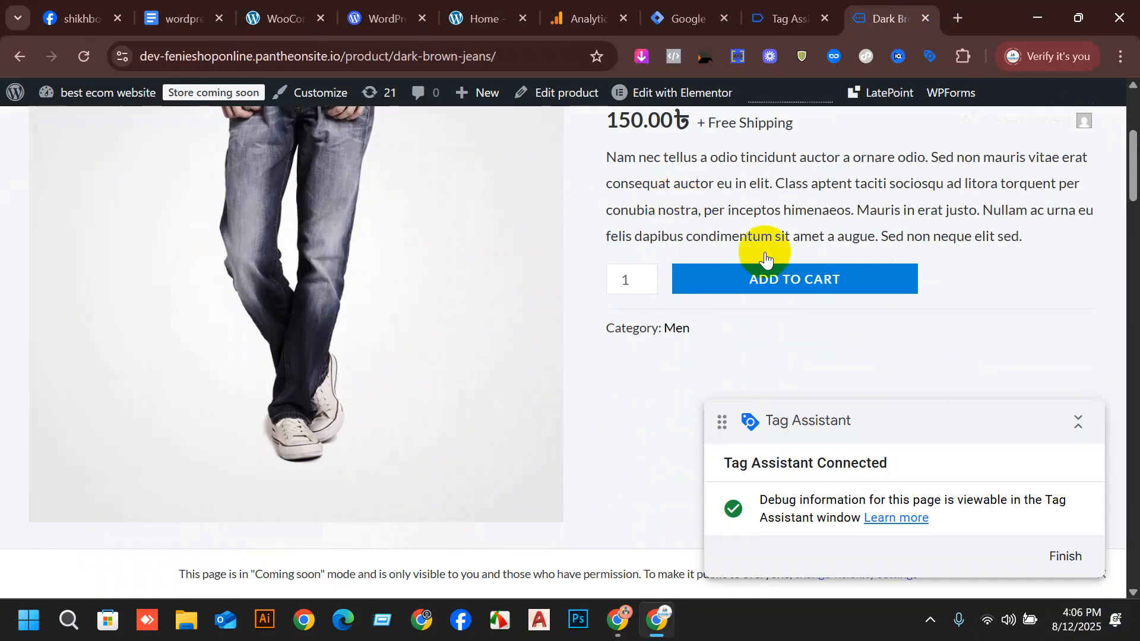
left_click(794, 285)
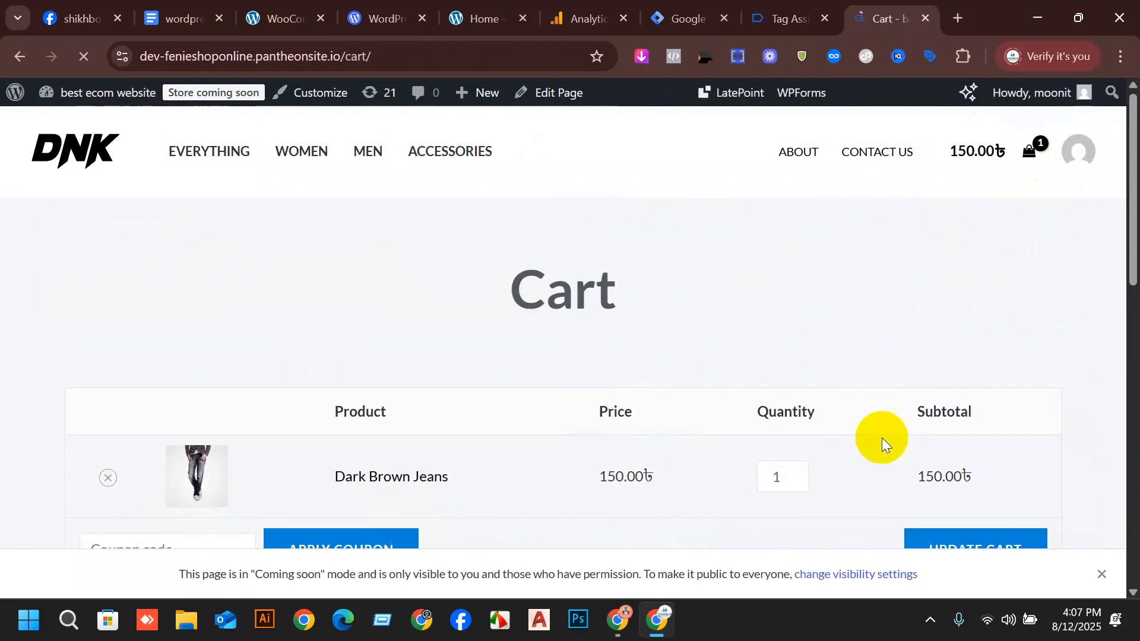
scroll(819, 421, "down", 6)
left_click(786, 448)
left_click(641, 466)
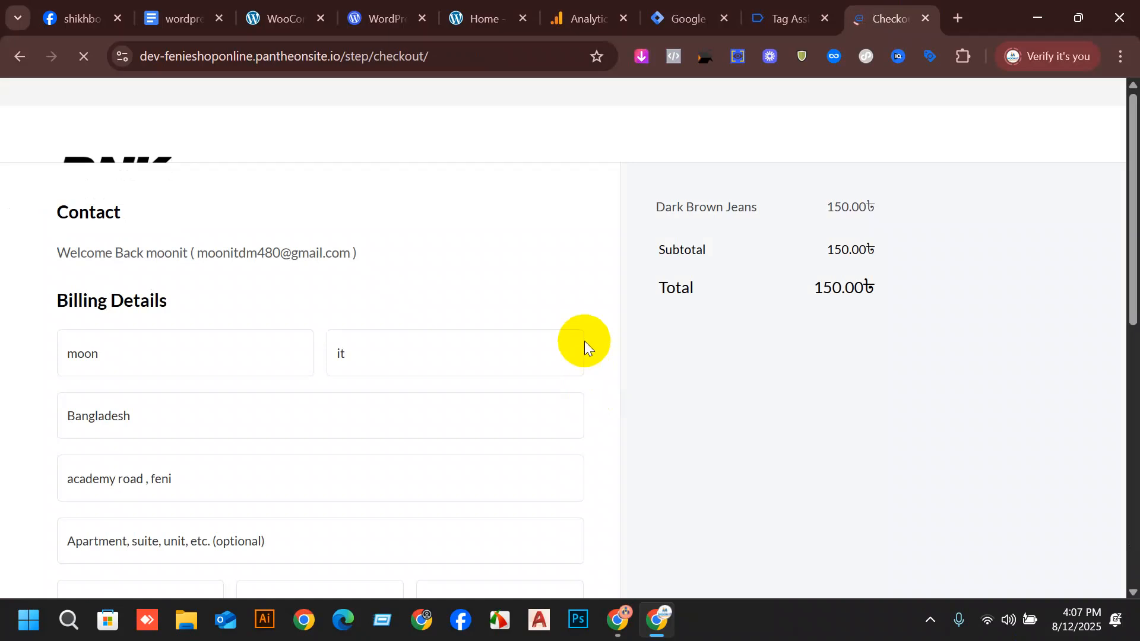
Change the district in the billing details to the one that matches the customer's town.
scroll(315, 285, "down", 3)
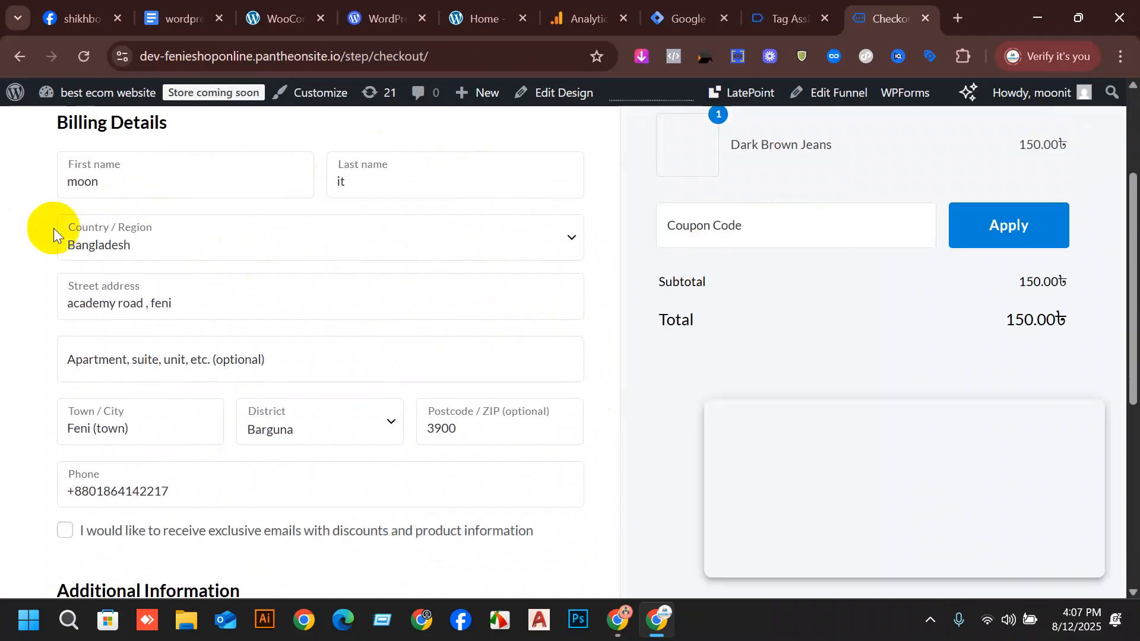
scroll(236, 284, "down", 1)
scroll(257, 354, "down", 1)
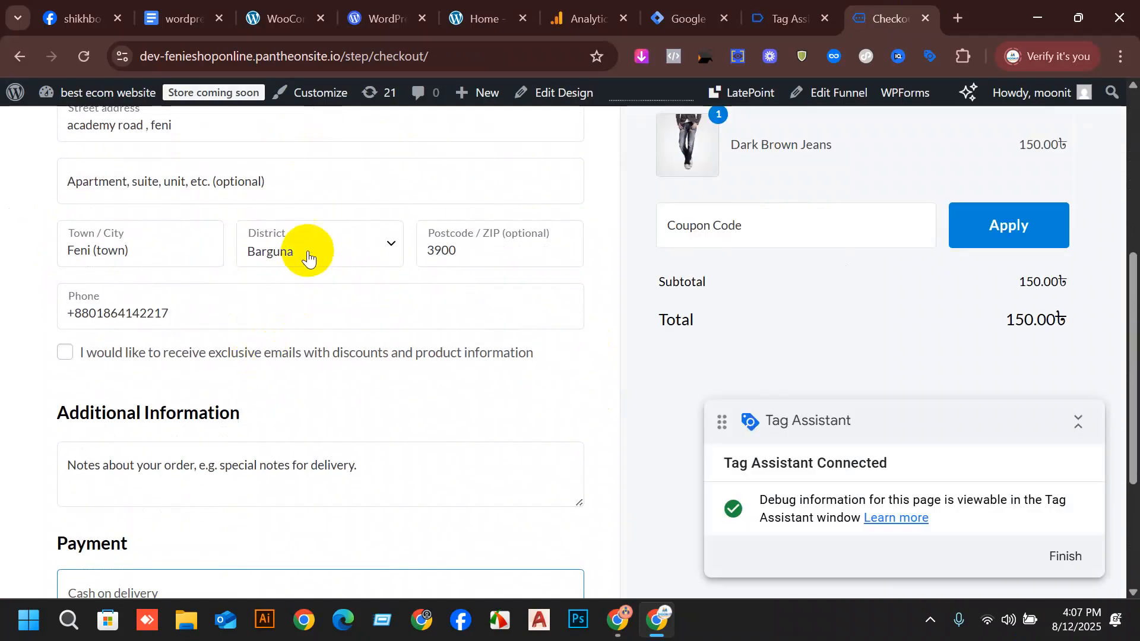
left_click(305, 251)
scroll(324, 351, "down", 1)
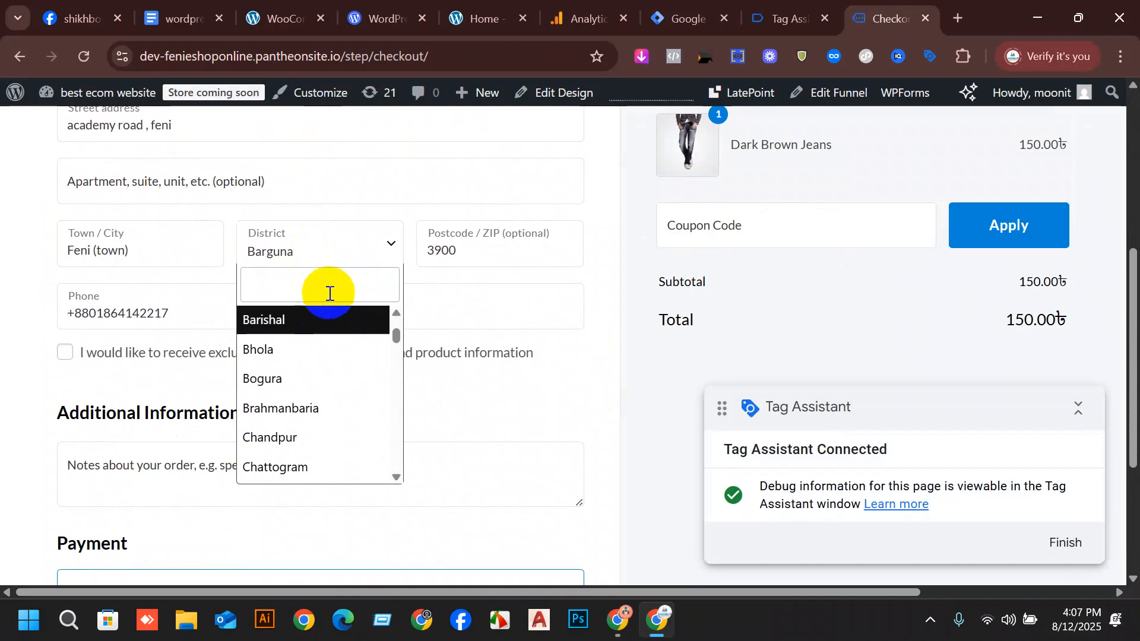
type("fe")
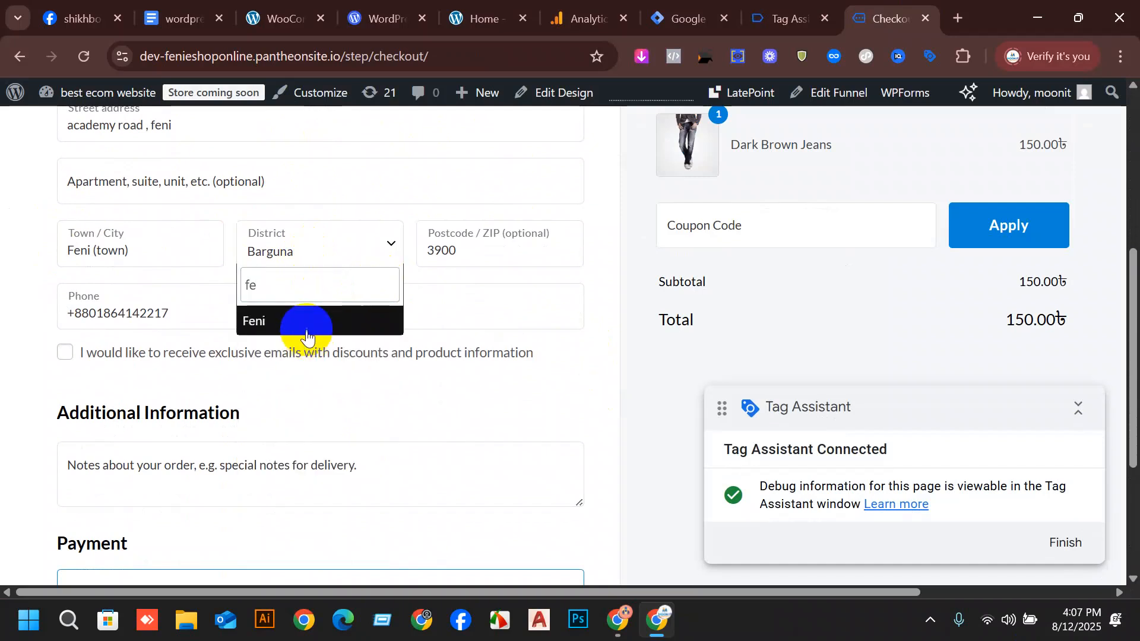
left_click(307, 323)
scroll(586, 387, "down", 2)
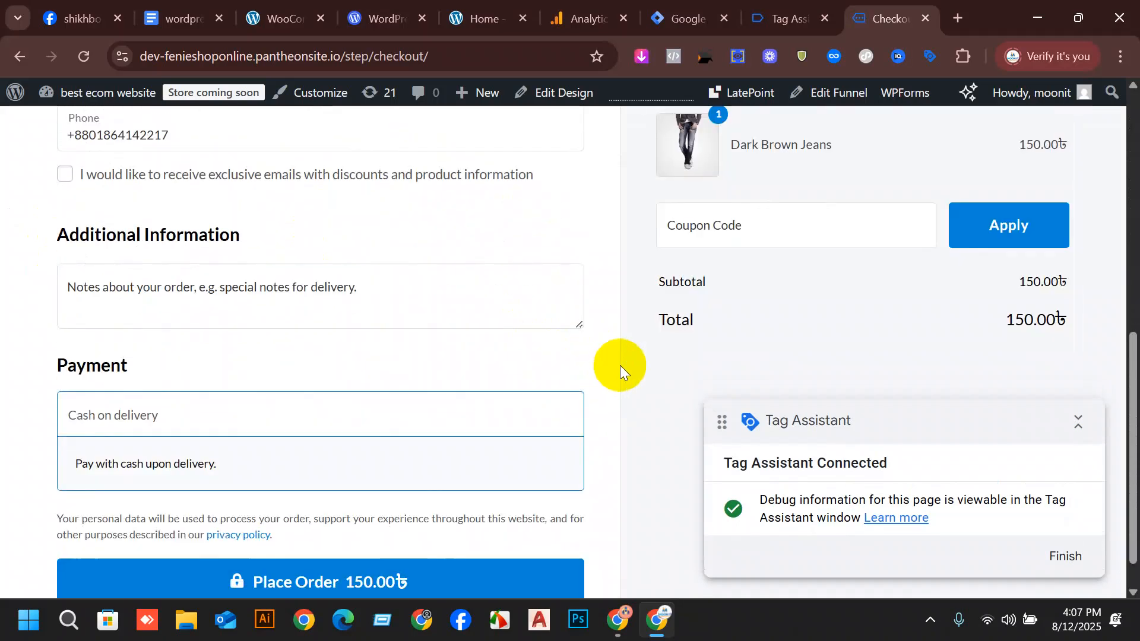
Switch to Tag Assistant and examine the events recorded for the checkout, cart and product pages.
left_click(765, 13)
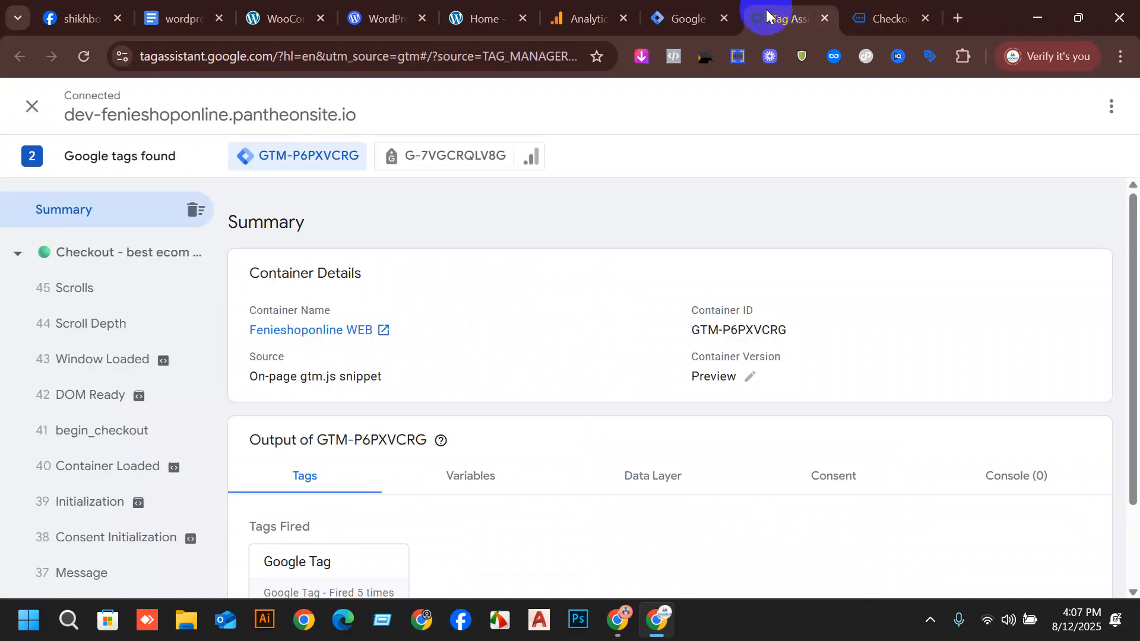
scroll(98, 315, "down", 2)
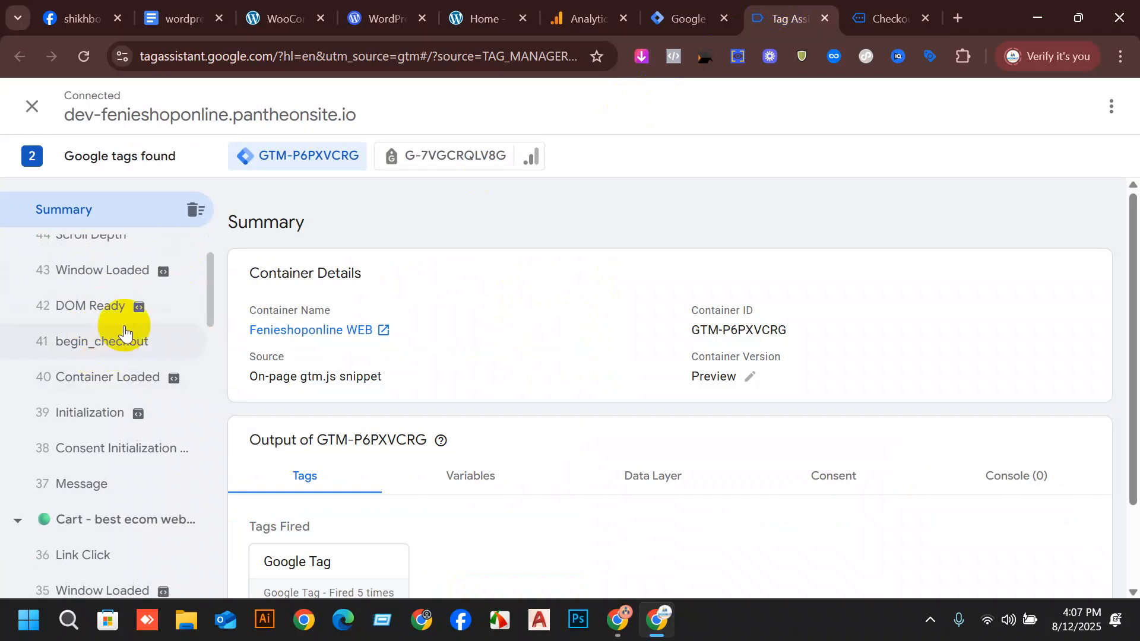
scroll(136, 339, "down", 3)
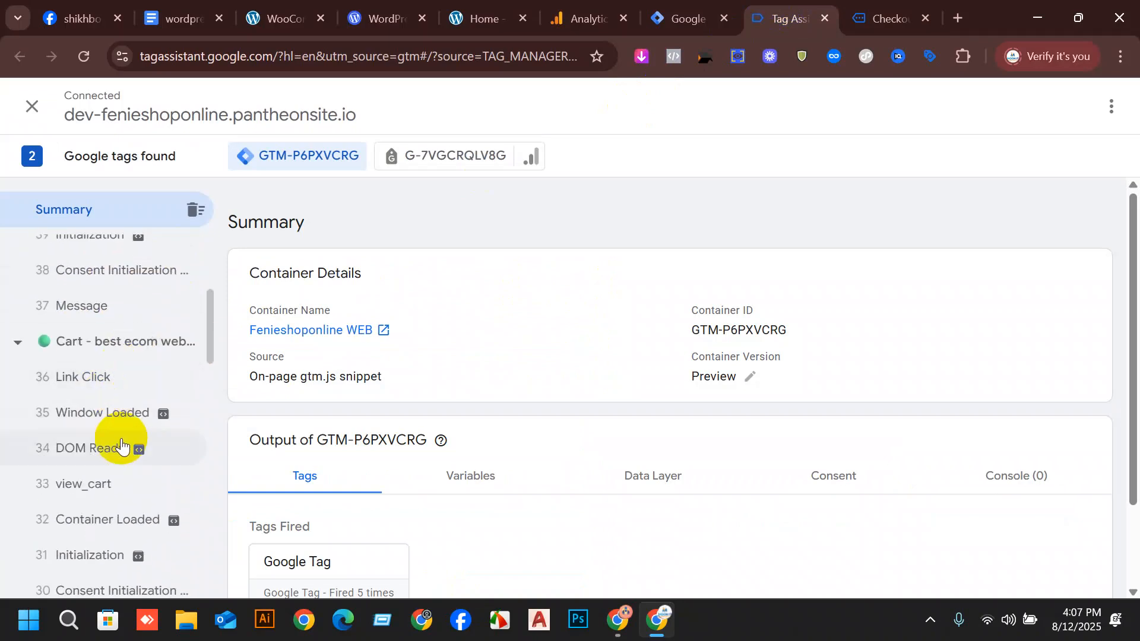
scroll(119, 438, "down", 2)
scroll(121, 391, "down", 6)
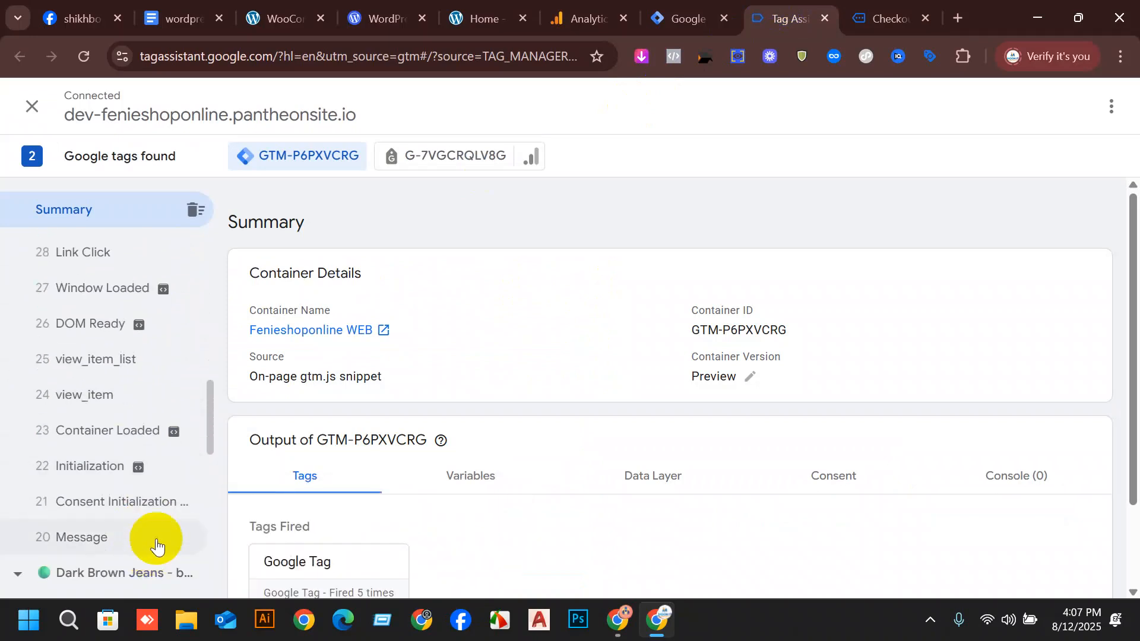
scroll(82, 432, "up", 8)
scroll(52, 453, "up", 3)
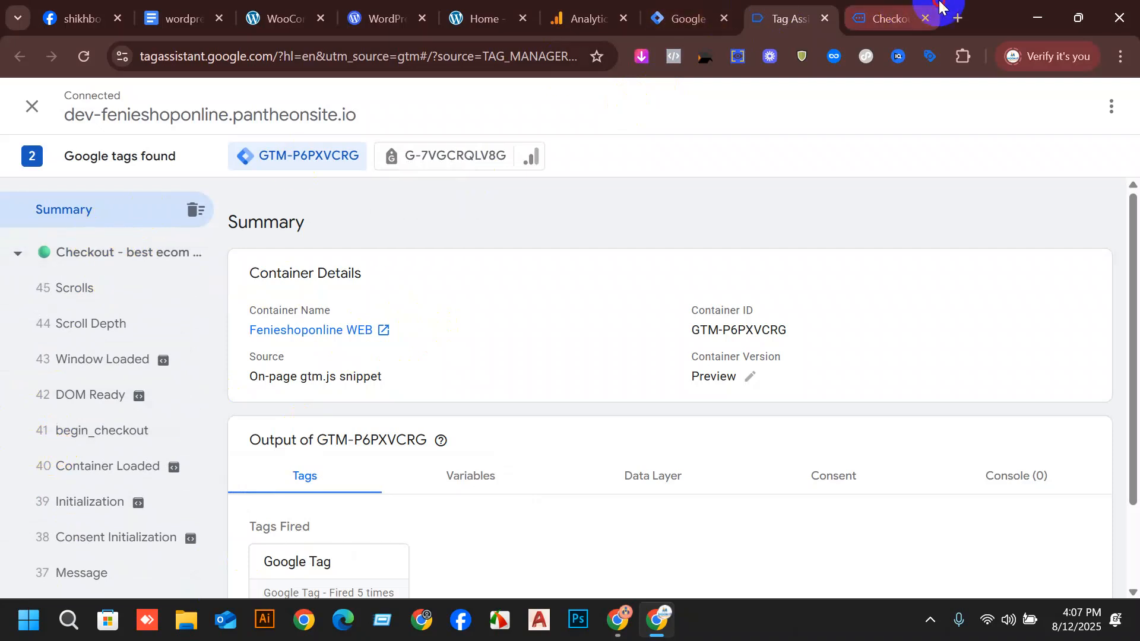
Return to the checkout, place the Dark Brown Jeans order with cash on delivery and review the order confirmation.
left_click(887, 19)
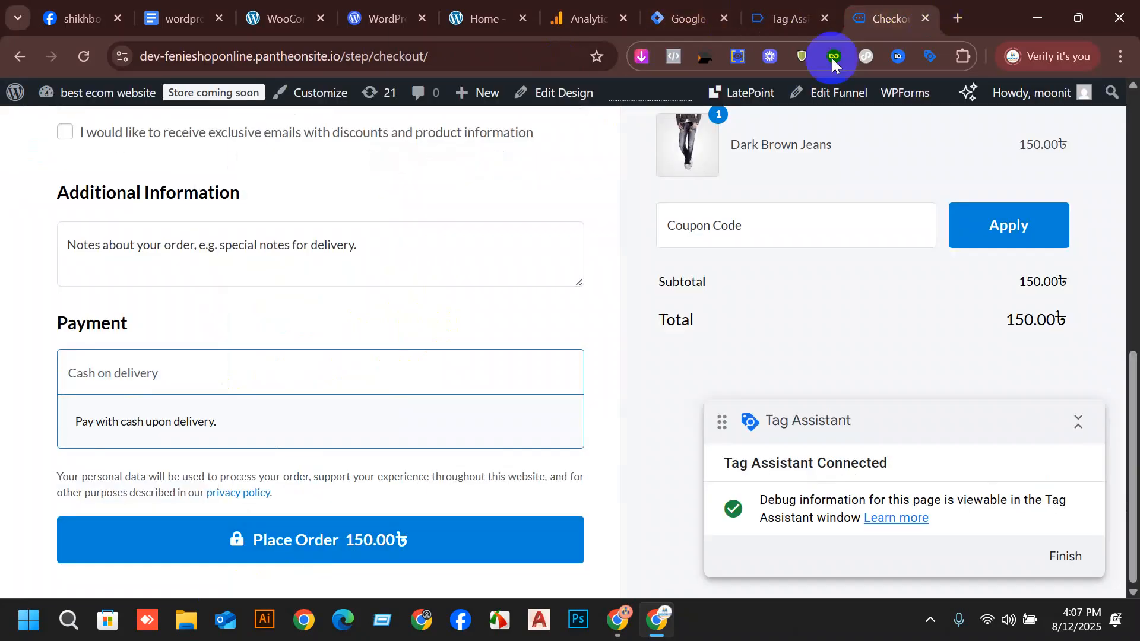
left_click(314, 555)
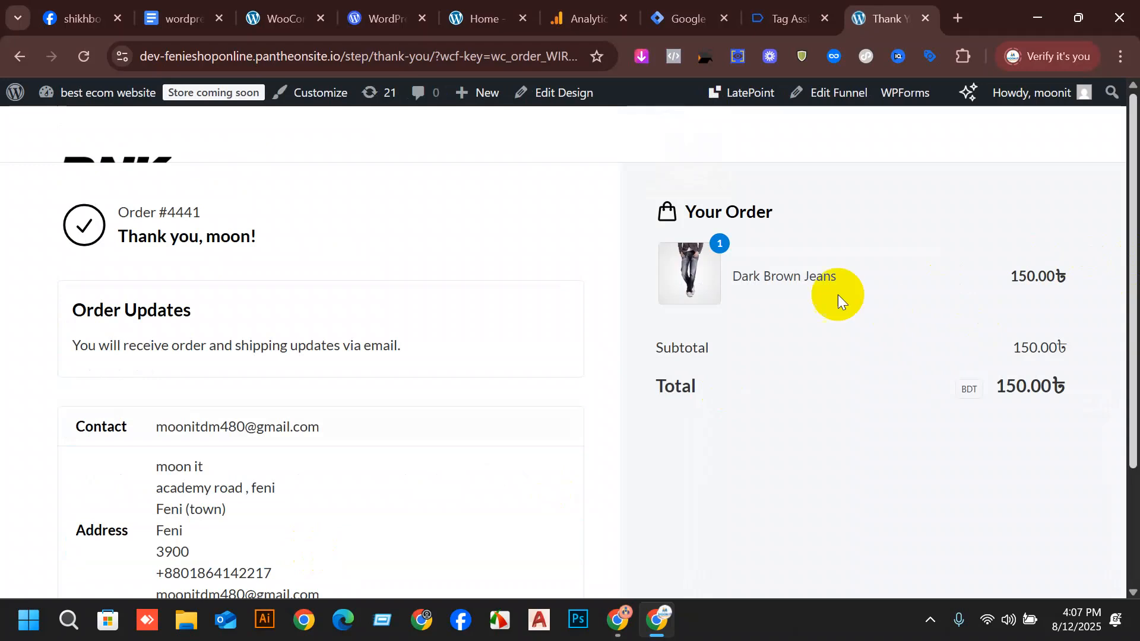
scroll(496, 329, "down", 3)
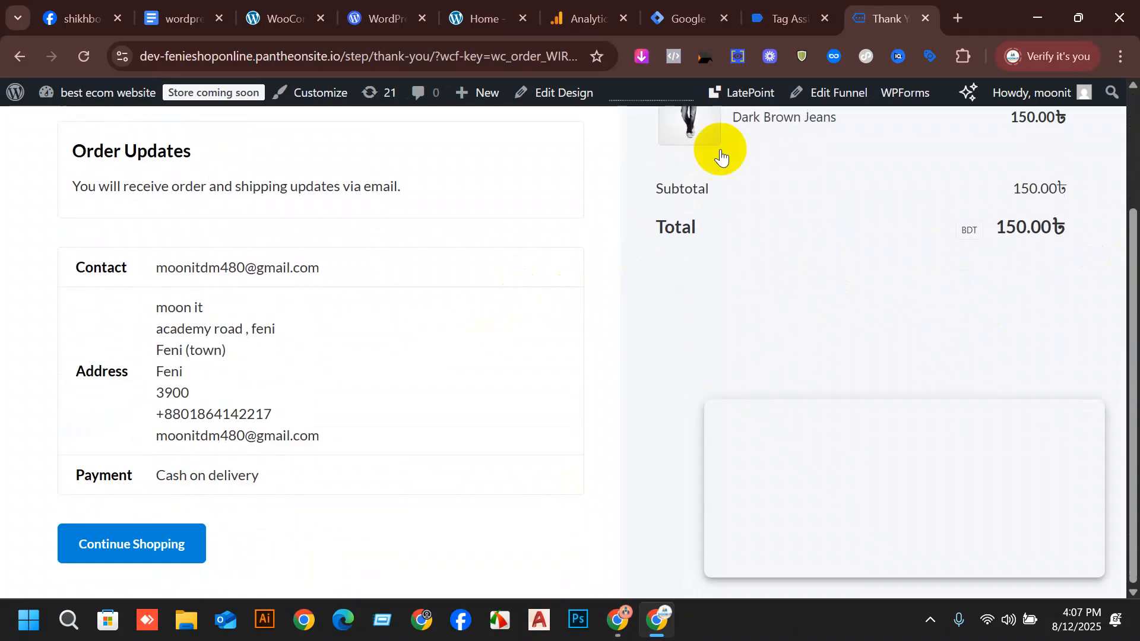
In Tag Assistant, select the new order's Thank You page and inspect its Data Layer, Variables and Tags output.
left_click(778, 13)
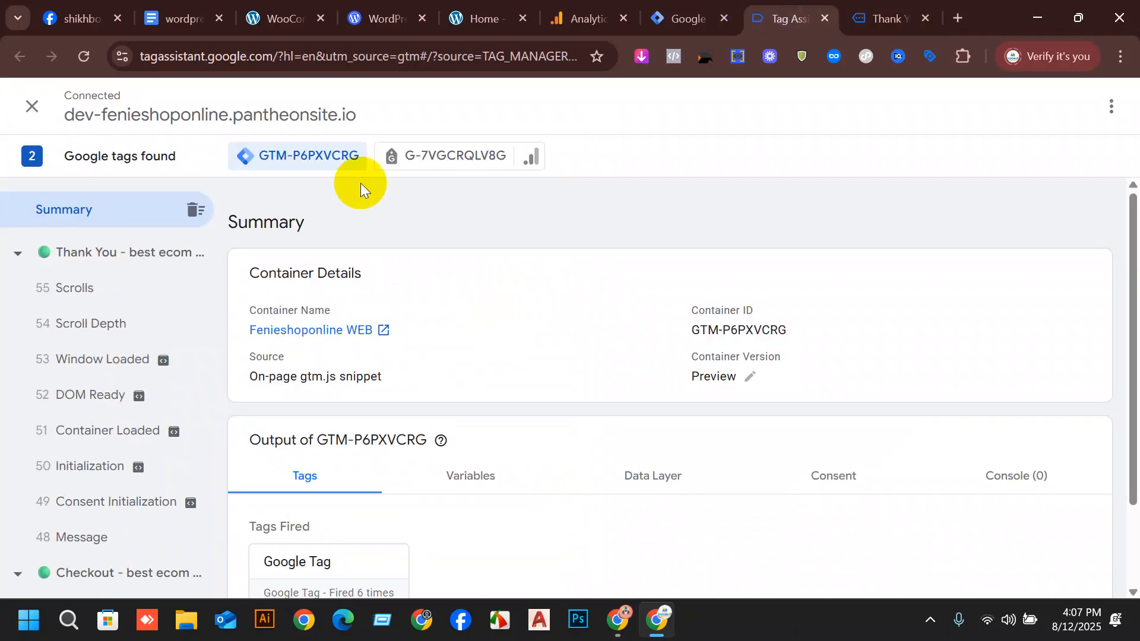
left_click(120, 258)
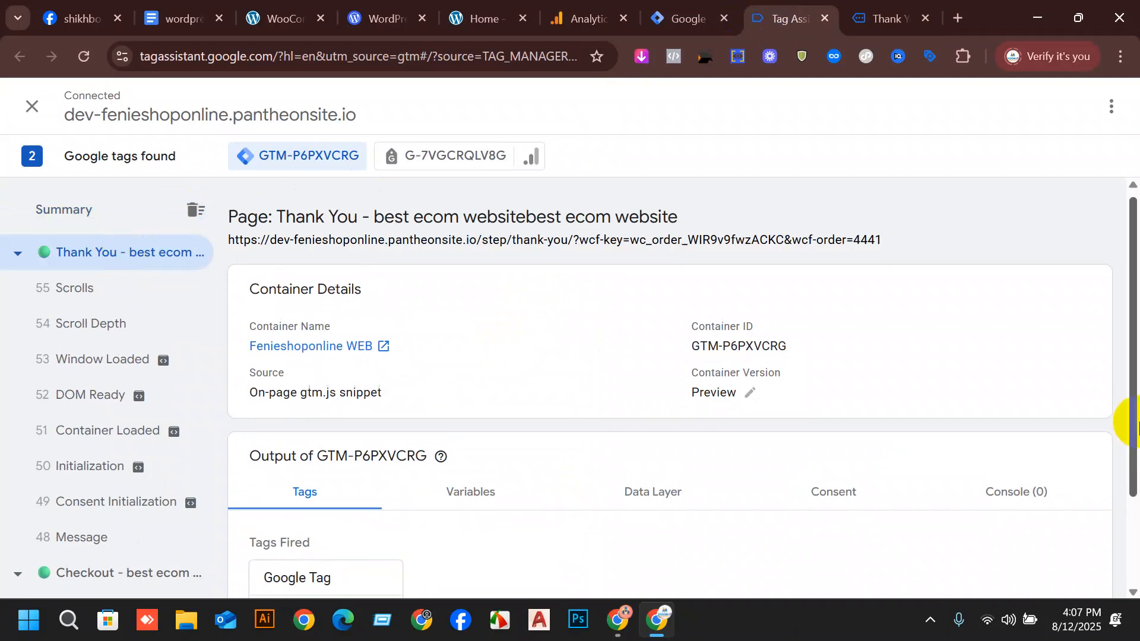
scroll(1115, 415, "down", 2)
left_click(667, 362)
scroll(711, 347, "down", 2)
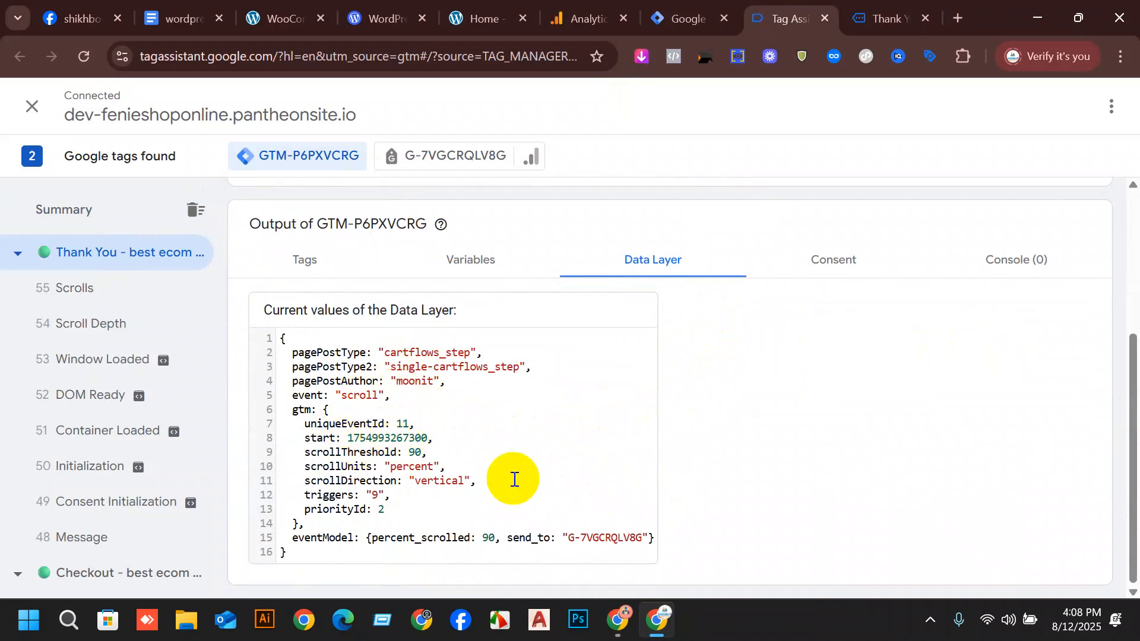
left_click(518, 254)
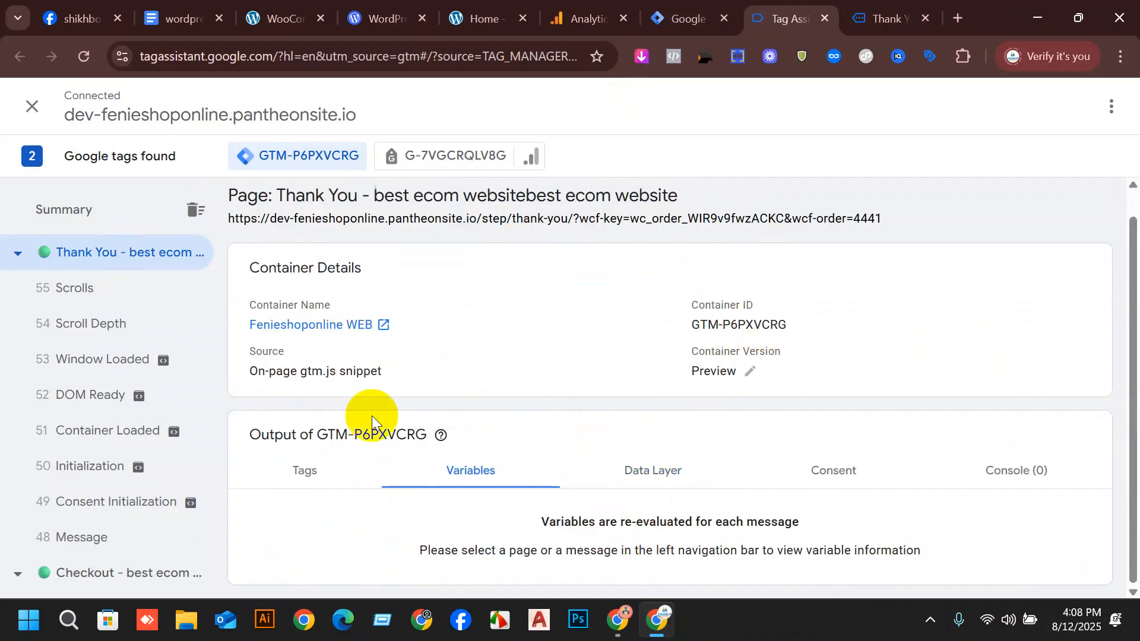
left_click(316, 468)
scroll(443, 478, "down", 2)
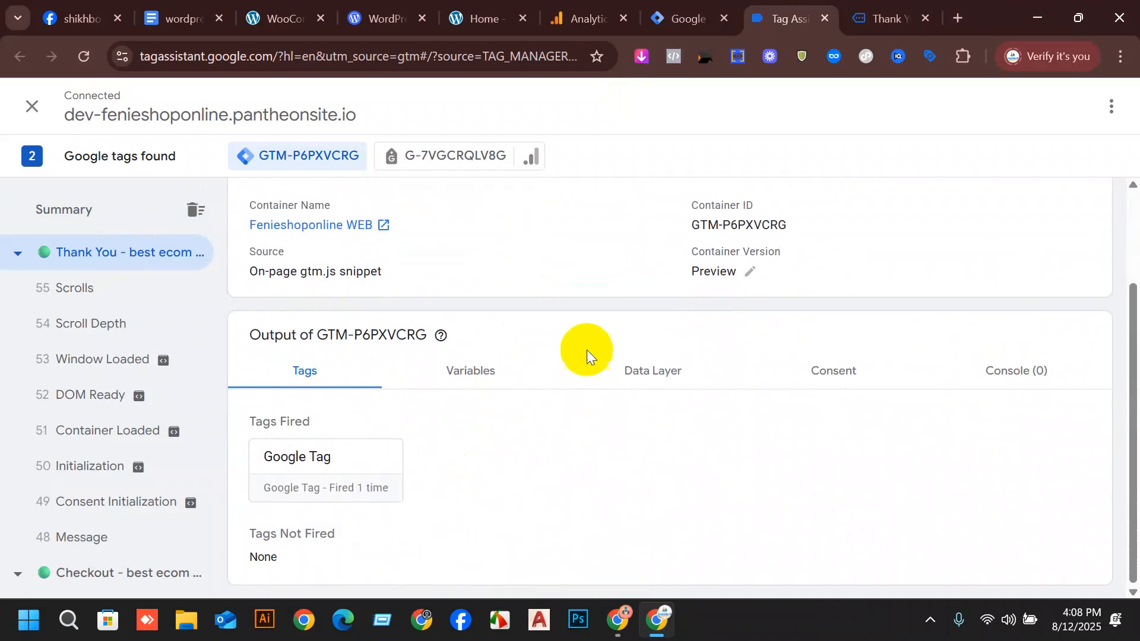
Inspect the Data Layer values of the Thank You page and its Scrolls, Scroll Depth and Window Loaded events.
left_click(680, 369)
scroll(849, 398, "down", 2)
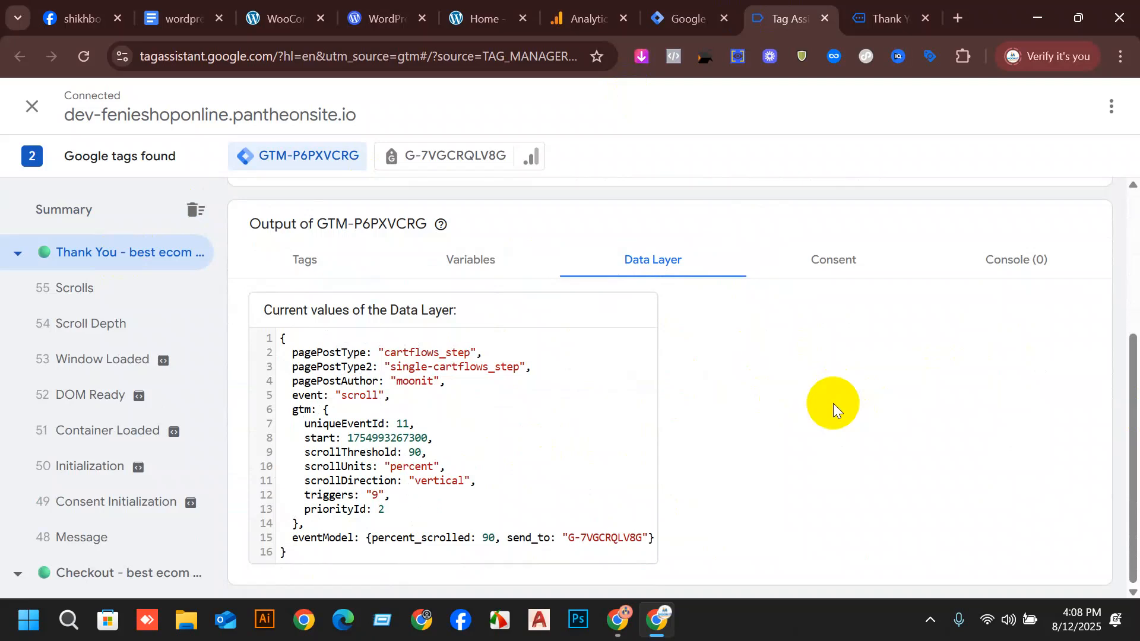
left_click(82, 294)
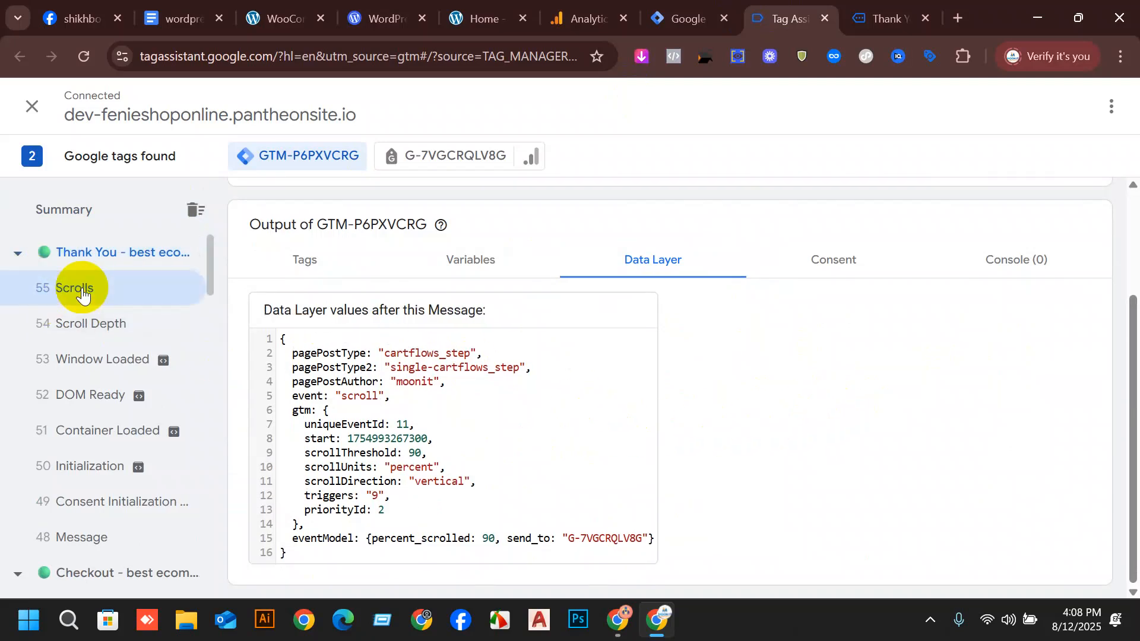
left_click(97, 336)
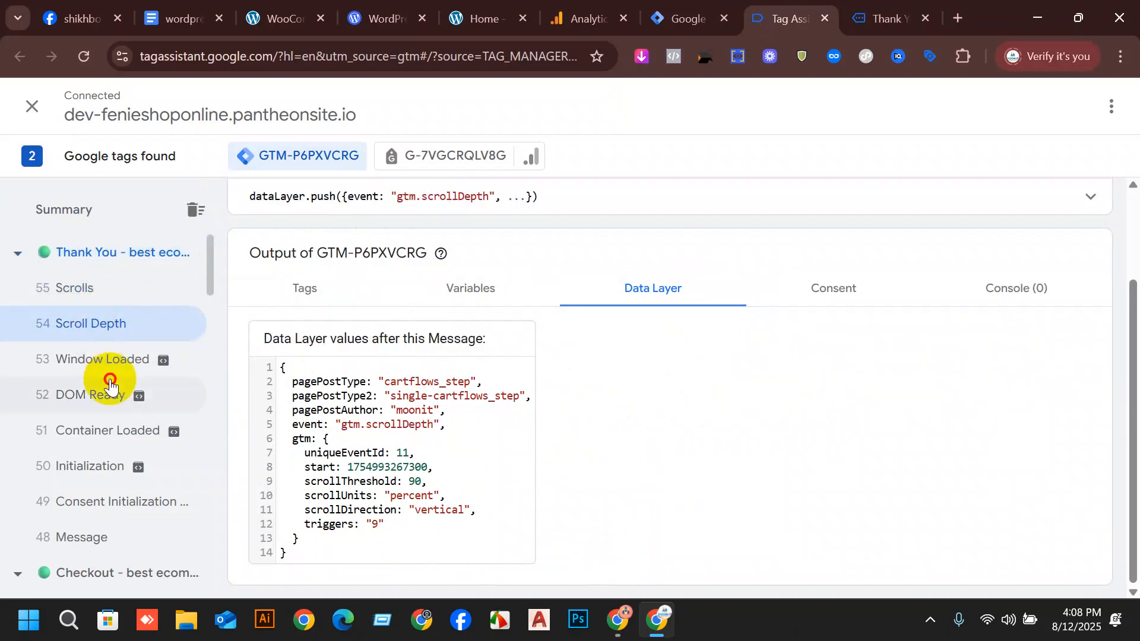
left_click(114, 386)
left_click(112, 365)
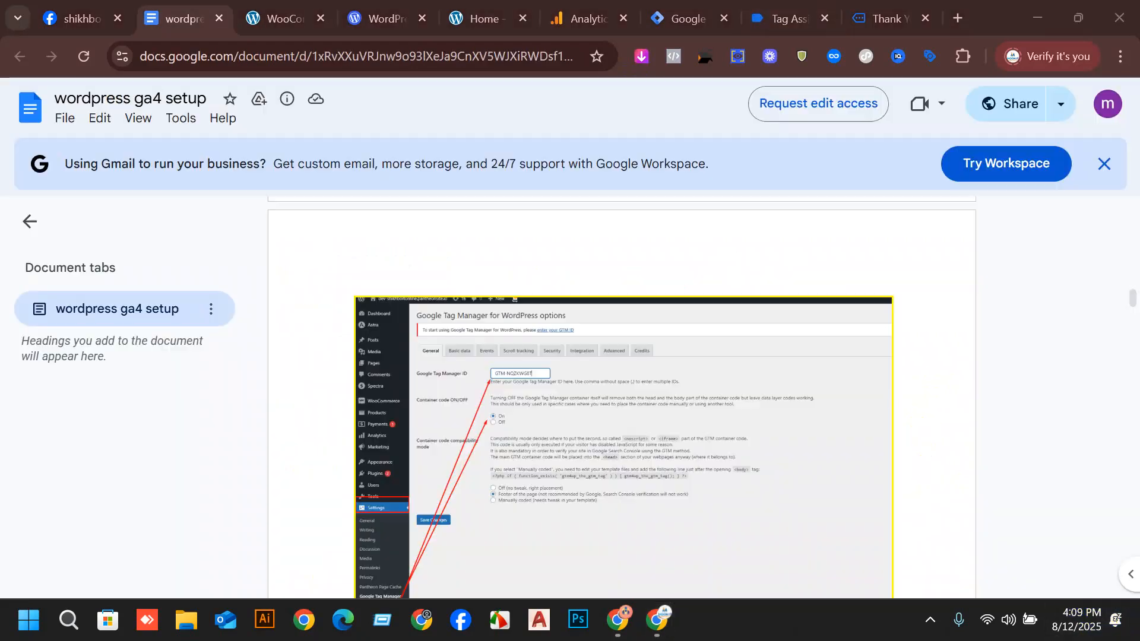
Switch to the "wordpress ga4 setup" document and read its explanations of Tags, Triggers and Variables.
scroll(685, 432, "down", 12)
scroll(715, 300, "down", 10)
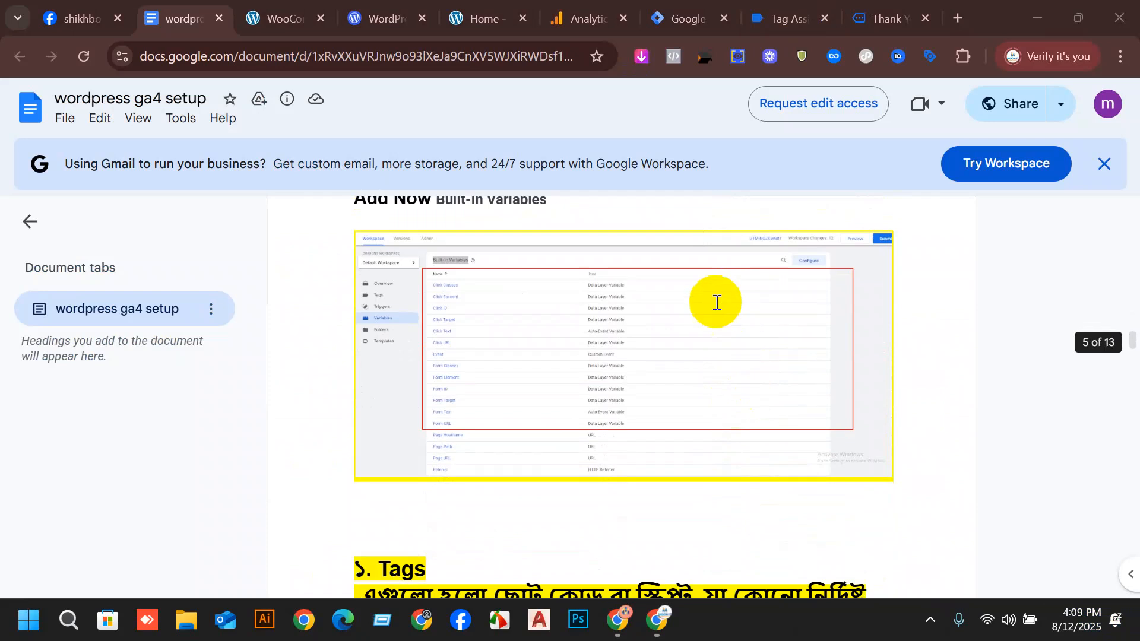
scroll(481, 469, "down", 10)
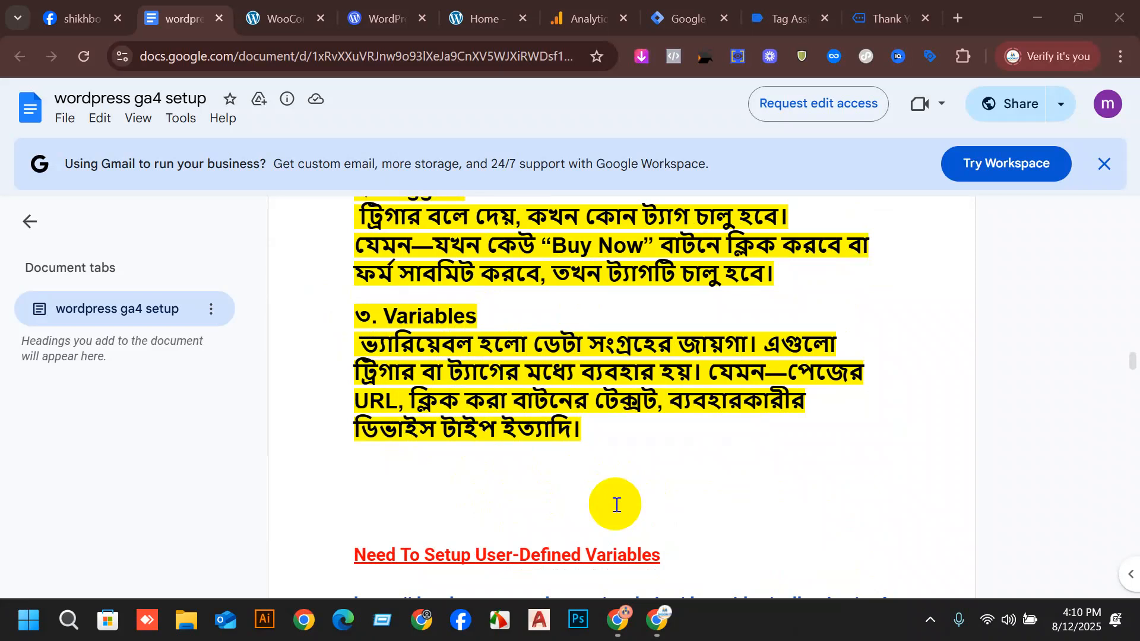
scroll(746, 486, "up", 2)
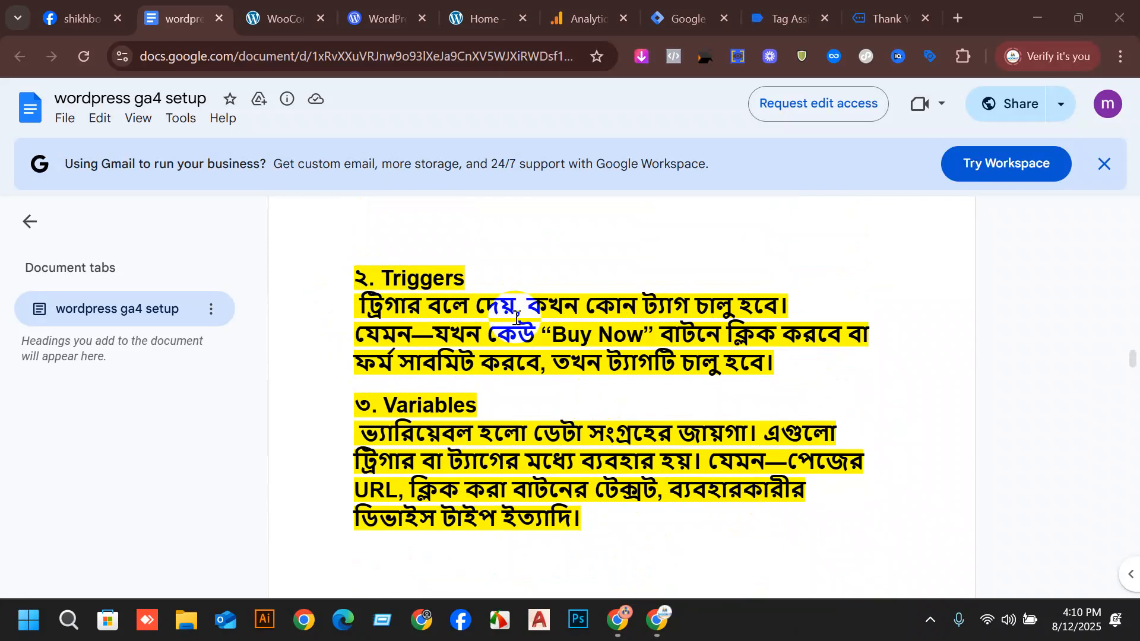
left_click_drag(355, 274, 542, 313)
scroll(605, 368, "up", 6)
left_click_drag(423, 301, 374, 298)
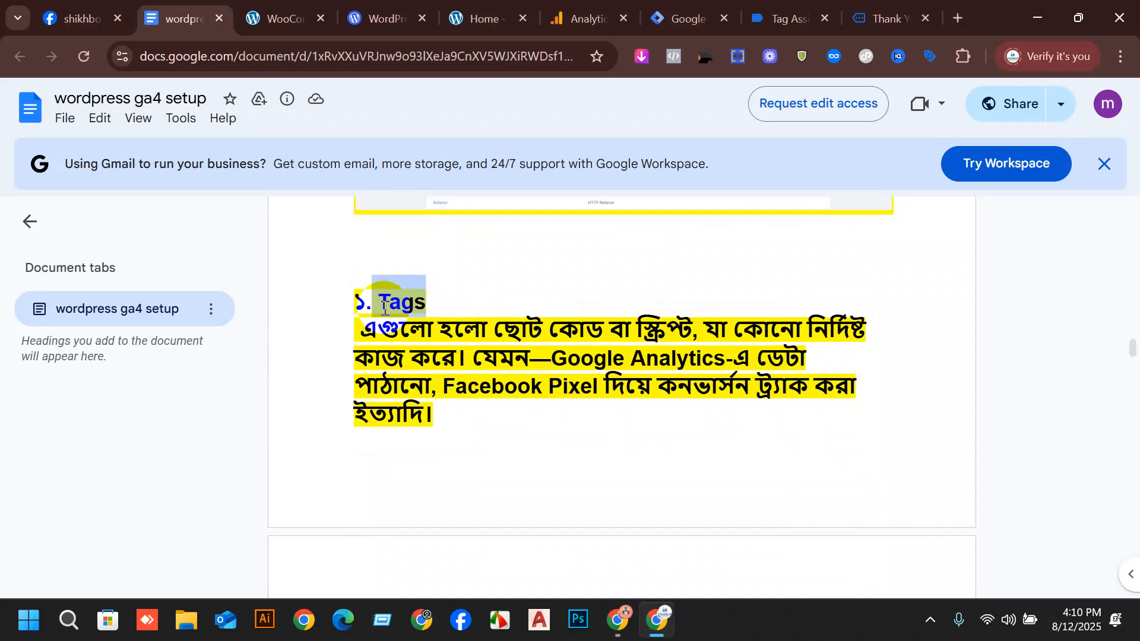
left_click(550, 387)
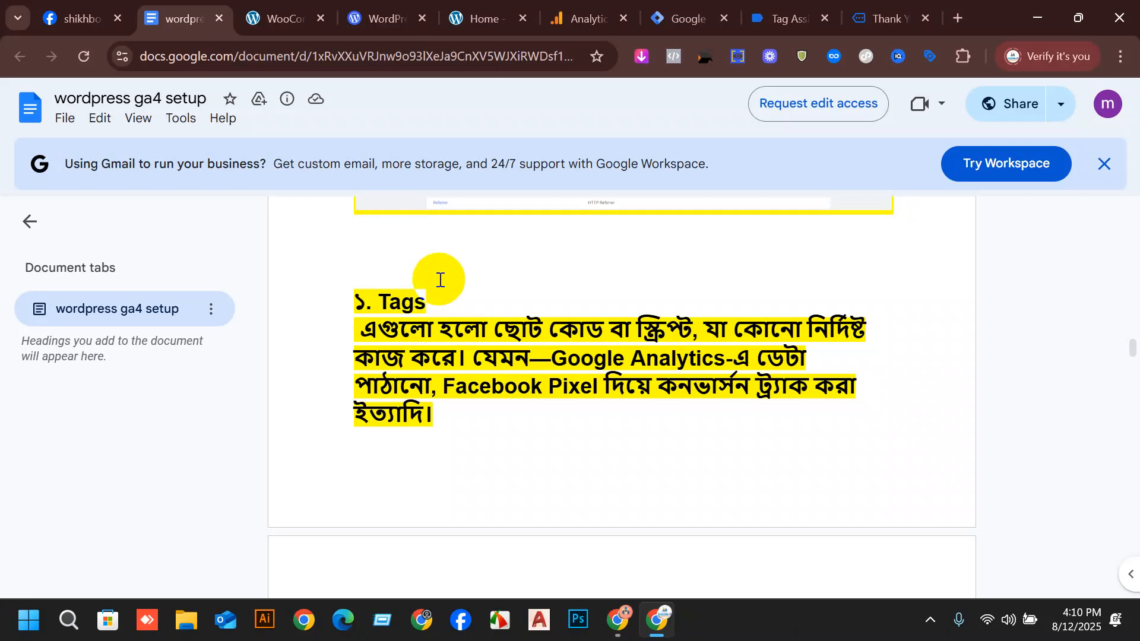
left_click_drag(427, 306, 365, 310)
scroll(495, 407, "down", 6)
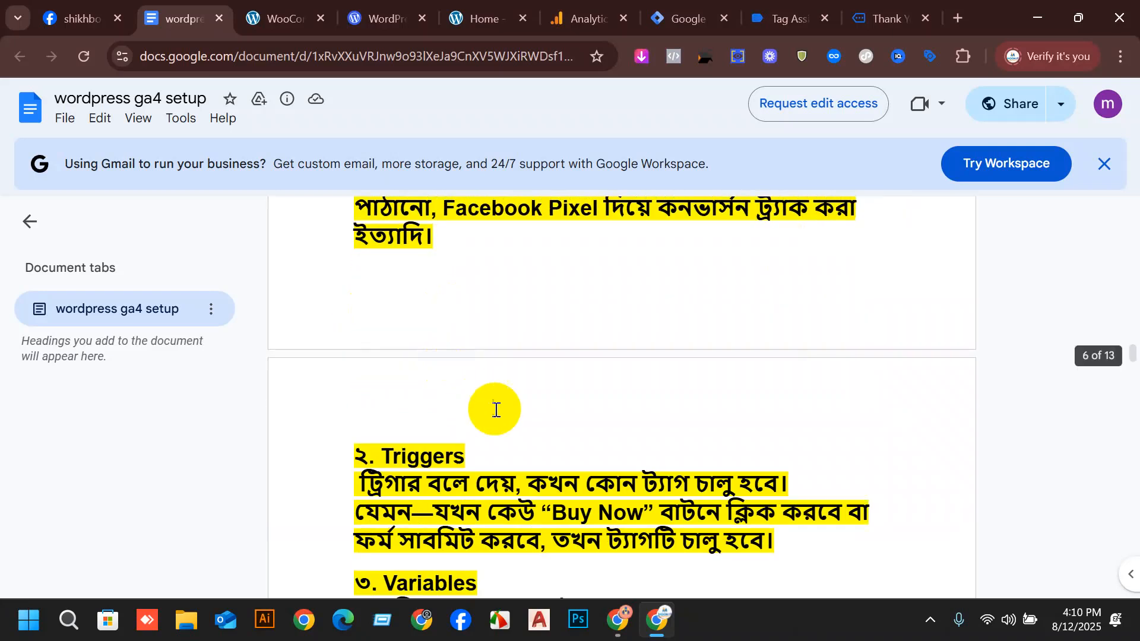
scroll(555, 523, "up", 3)
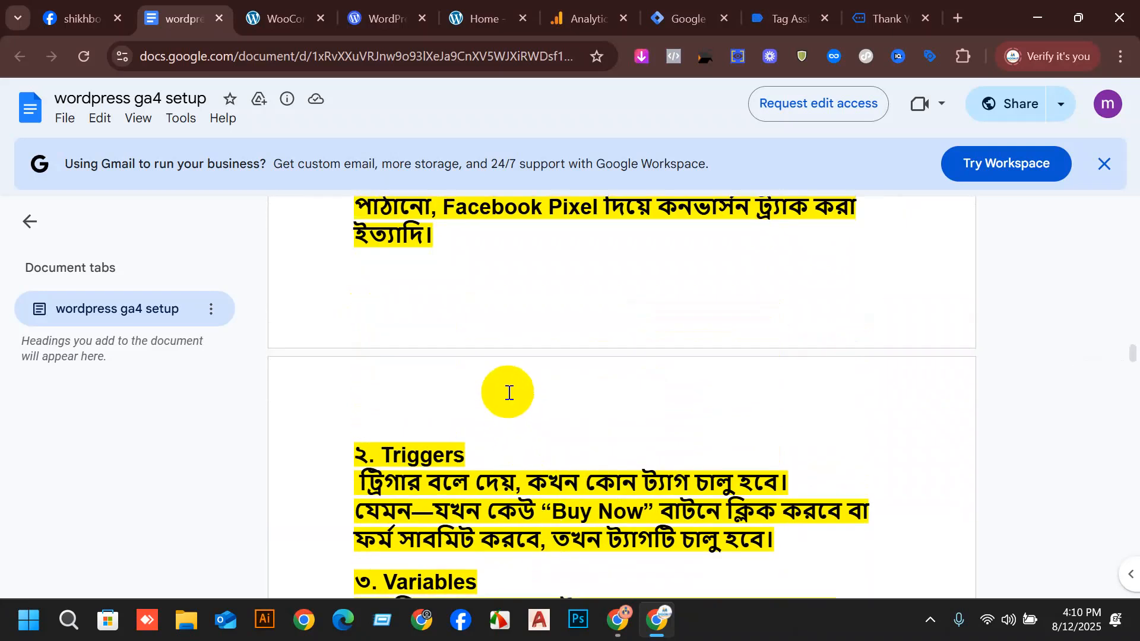
scroll(498, 400, "up", 3)
scroll(422, 344, "down", 4)
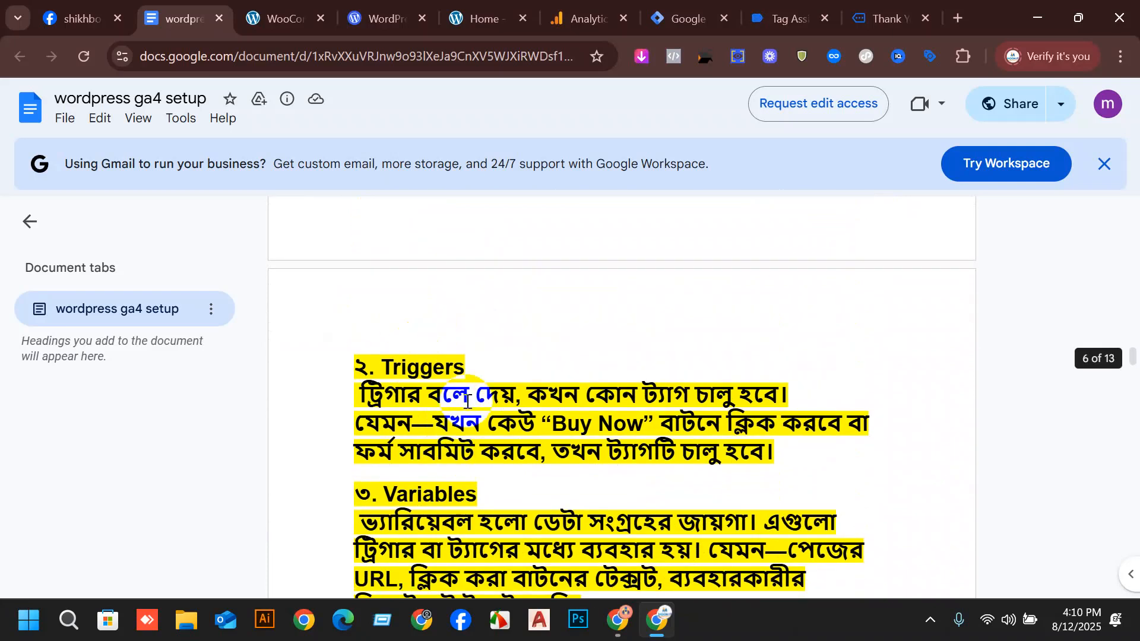
scroll(445, 369, "down", 3)
left_click(511, 8)
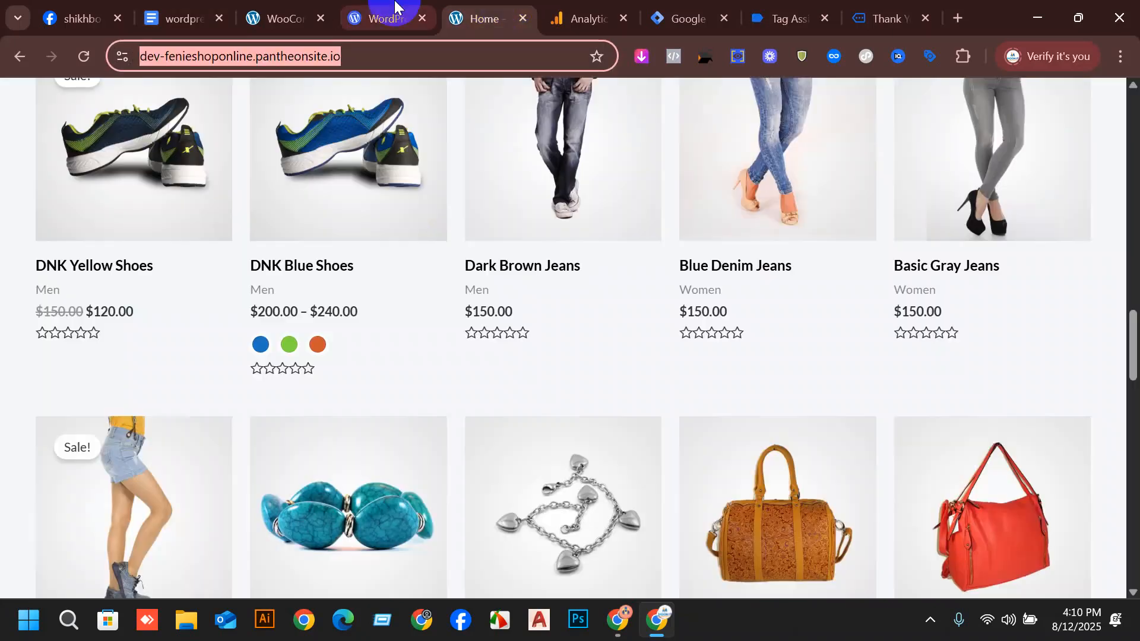
left_click(659, 9)
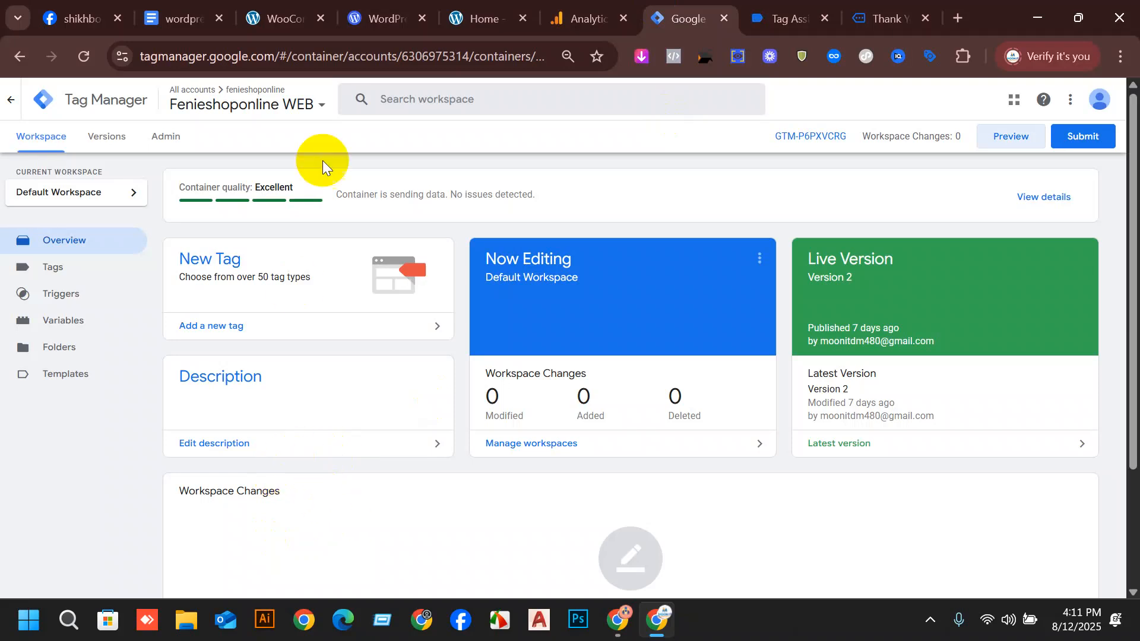
left_click(587, 629)
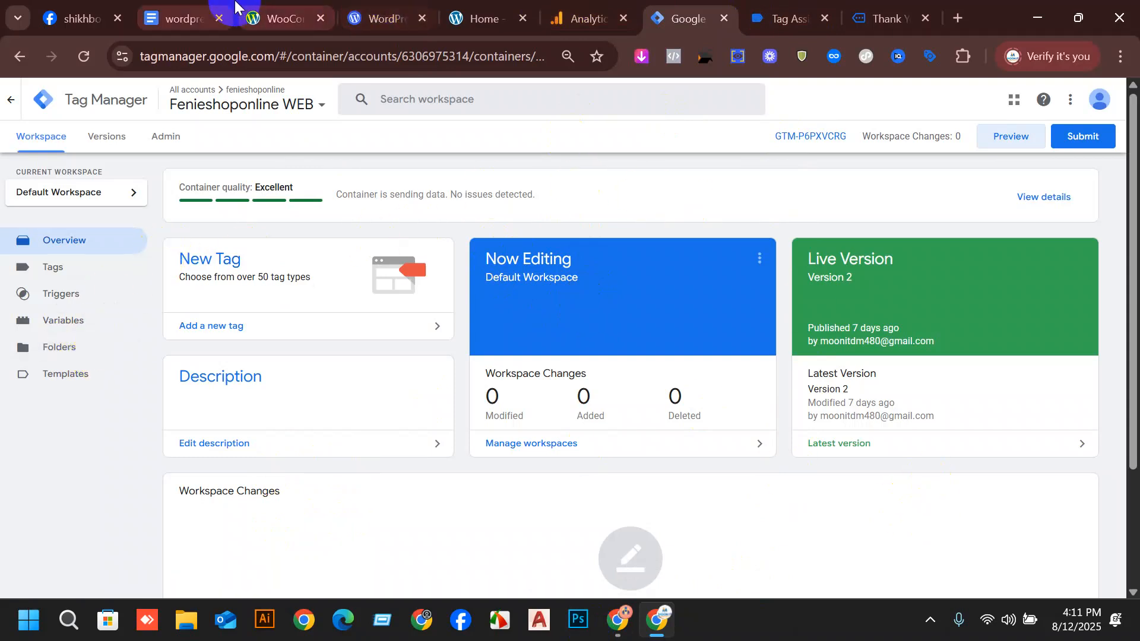
In the "wordpress ga4 setup" document, open the GA4 events reference link under "Need To Setup User-Defined Variables".
left_click(184, 18)
scroll(610, 336, "down", 5)
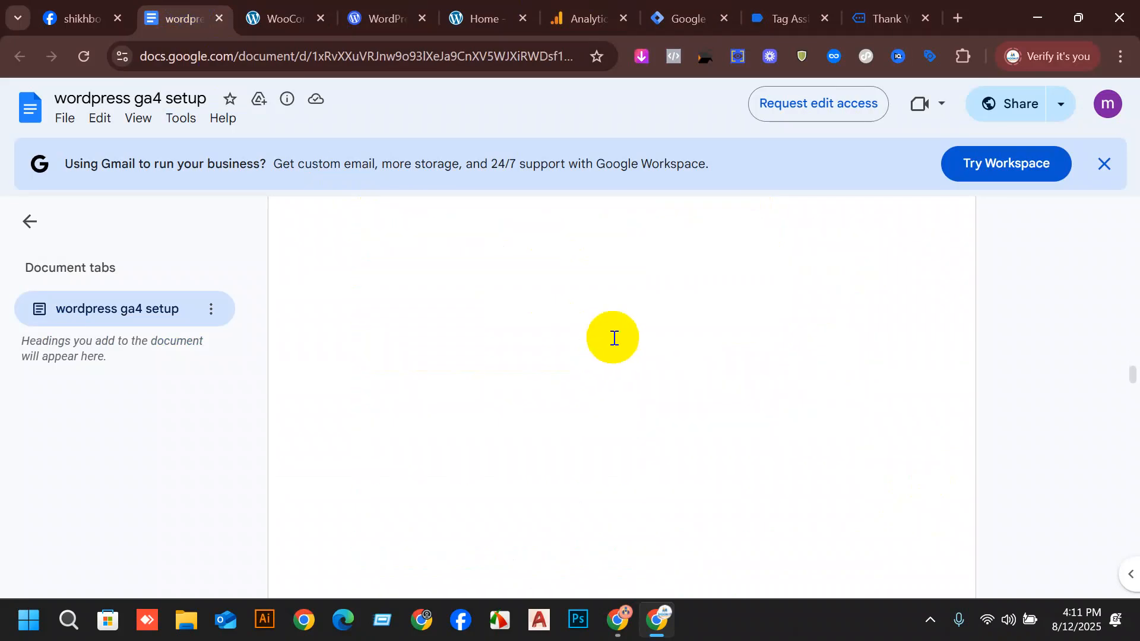
scroll(723, 446, "up", 5)
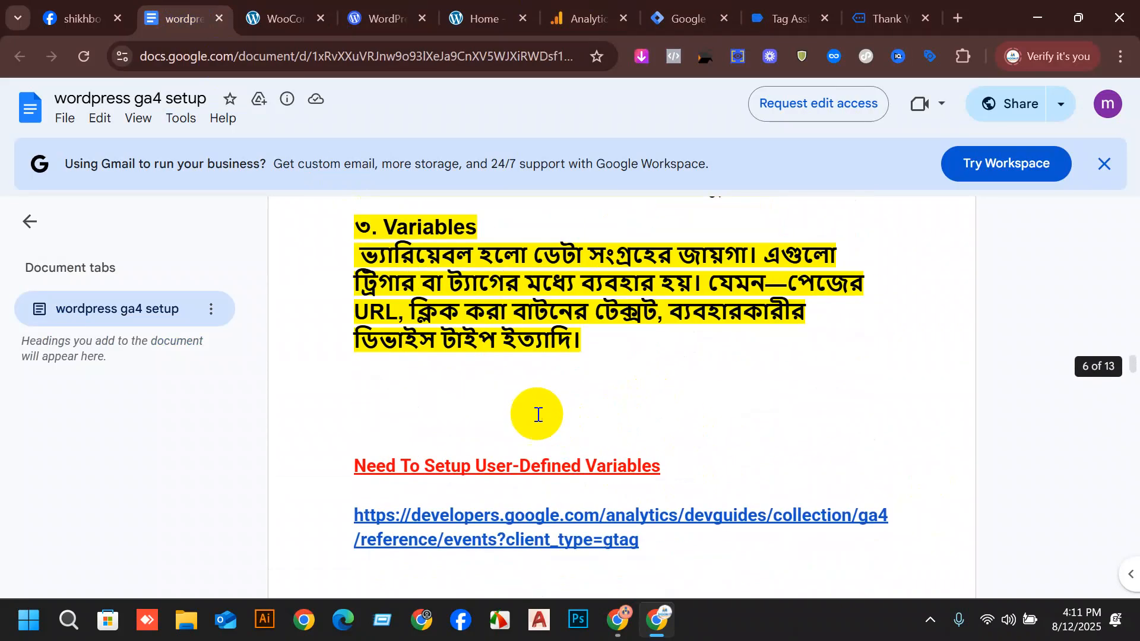
mouse_move(475, 539)
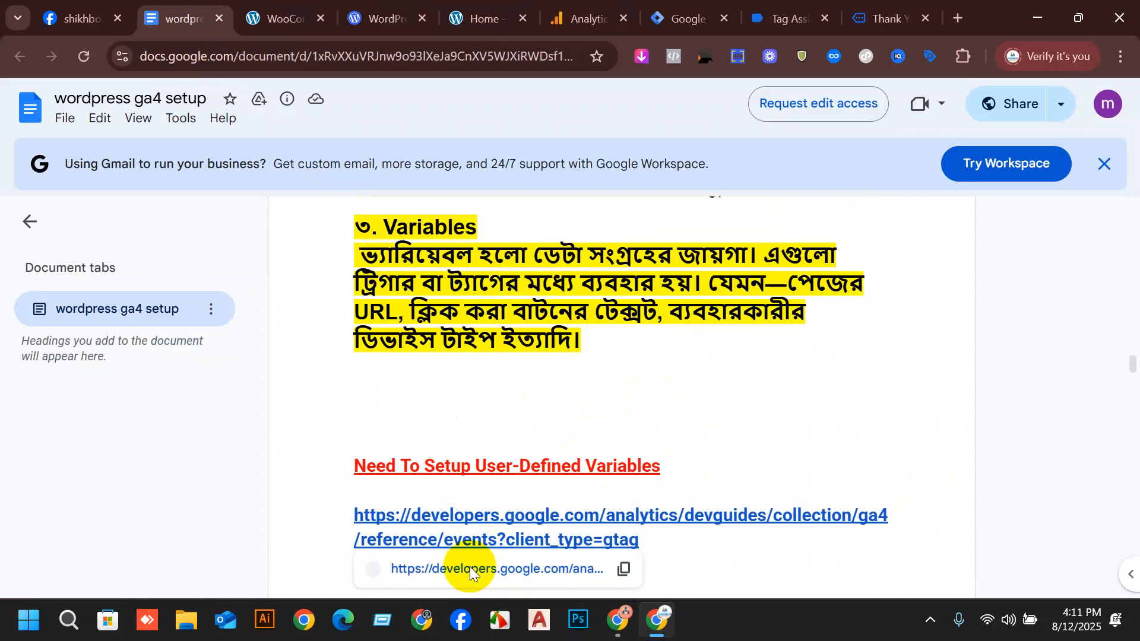
left_click(468, 568)
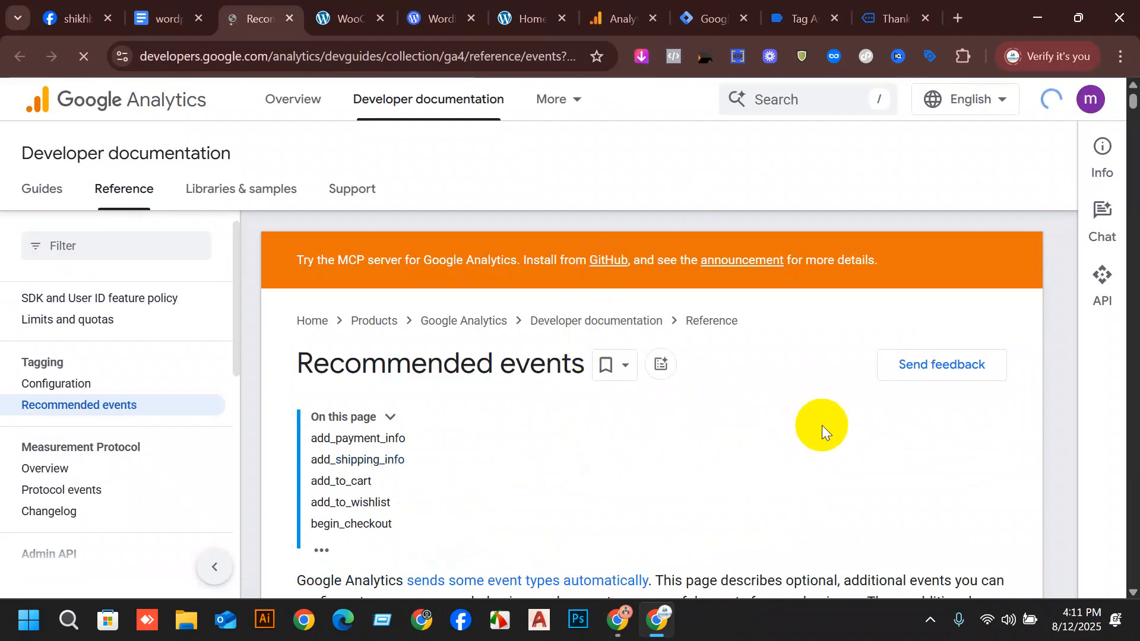
Reduce the Recommended events page zoom to 75% and look through its list of event names.
scroll(651, 348, "down", 8)
scroll(509, 402, "down", 3)
scroll(509, 368, "up", 8)
key("ctrl+minus")
key("ctrl+minus")
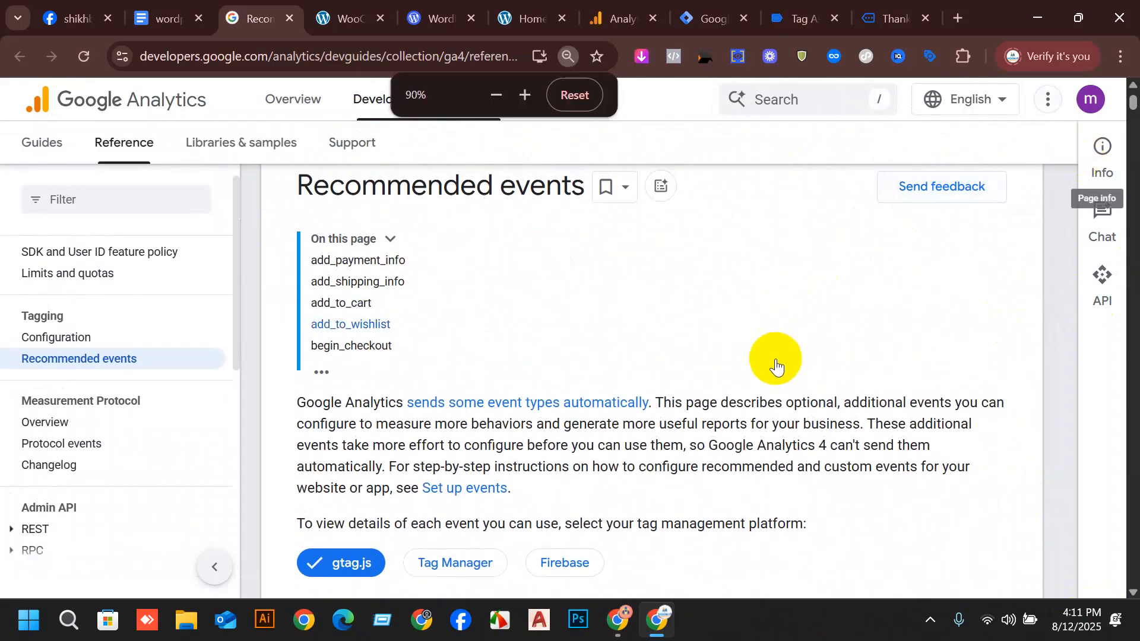
scroll(728, 386, "down", 2)
key("ctrl+minus")
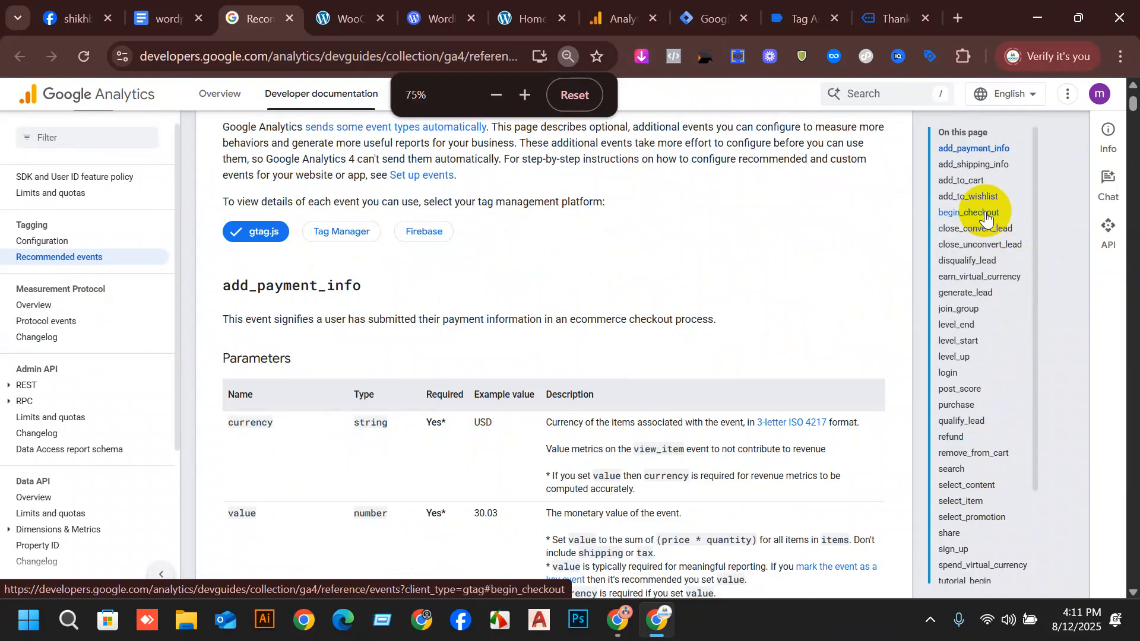
scroll(979, 332, "down", 2)
scroll(1009, 451, "down", 3)
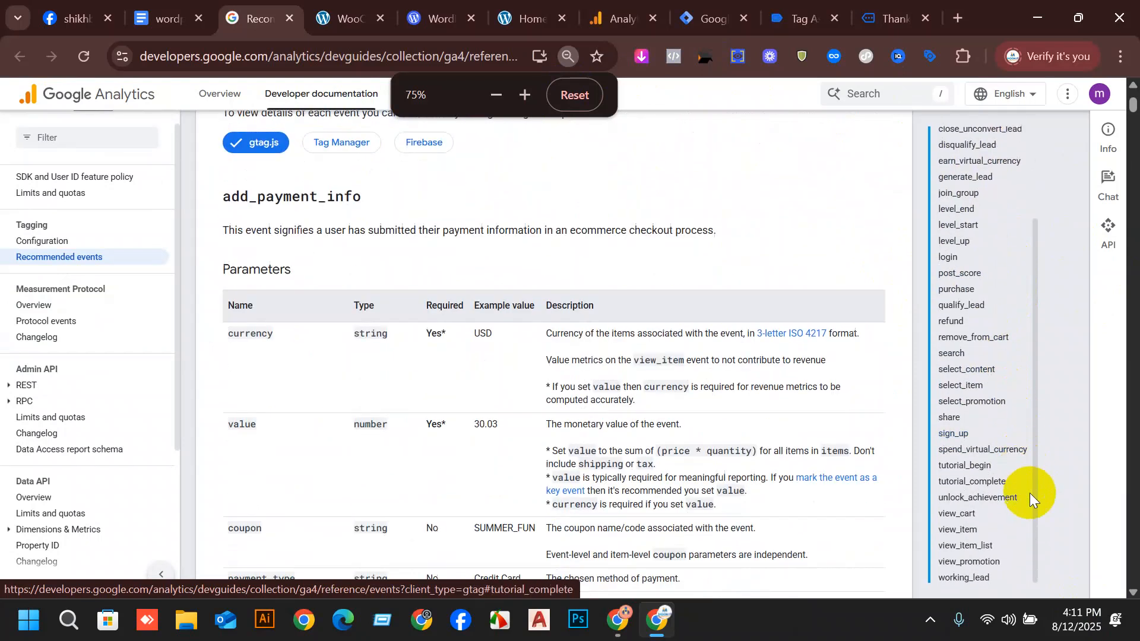
Go to the view_item event reference and examine its parameters, starting with currency.
left_click(981, 532)
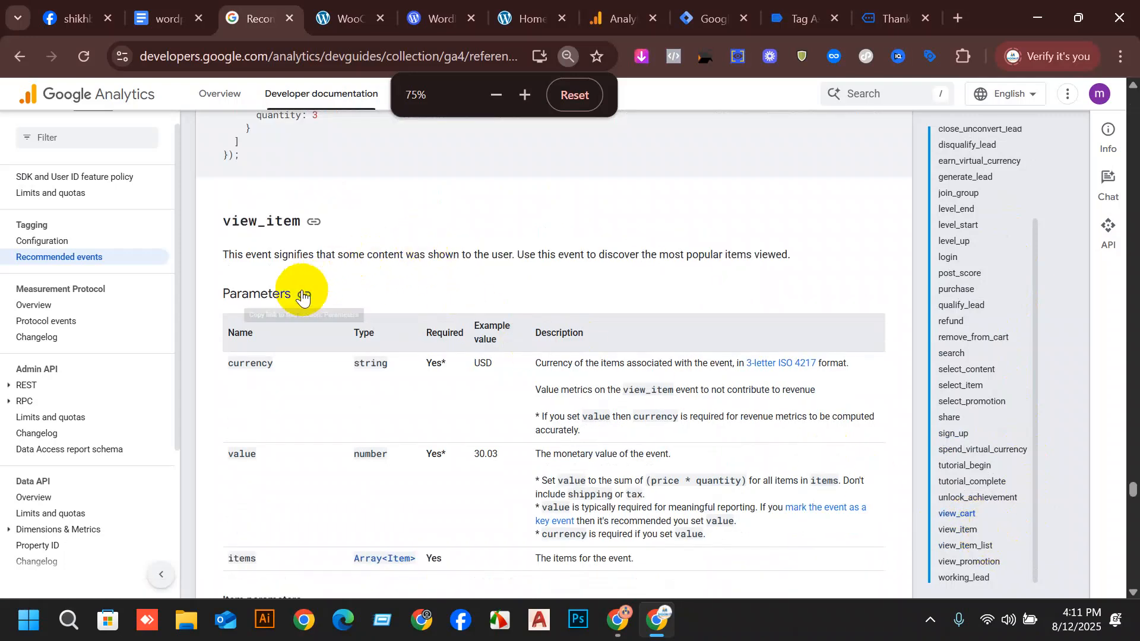
left_click_drag(222, 222, 307, 223)
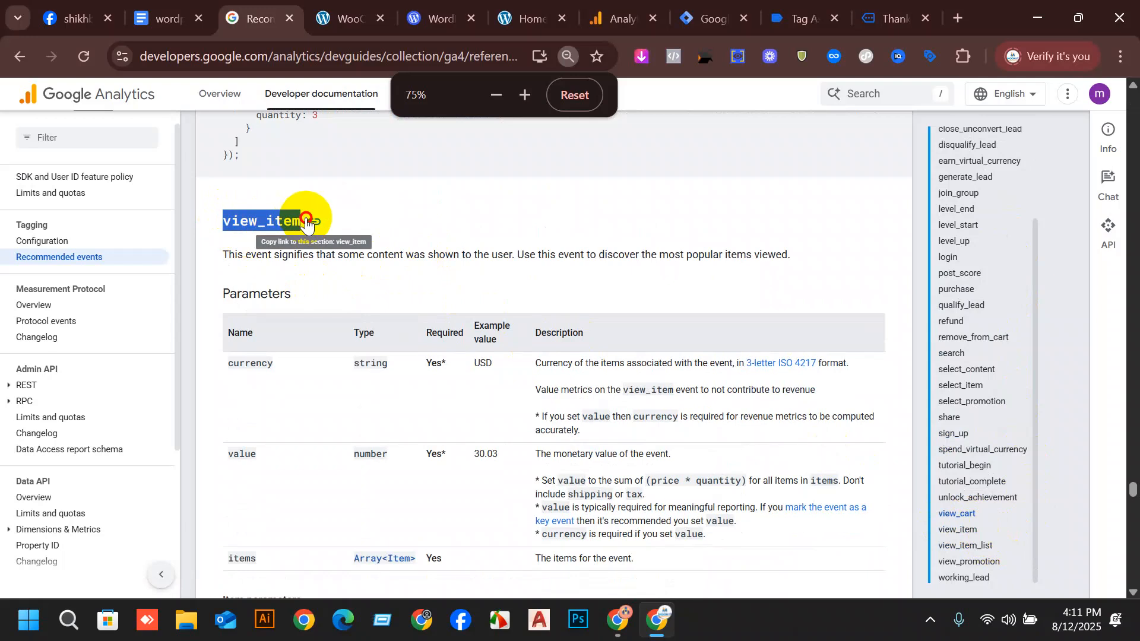
scroll(309, 385, "down", 2)
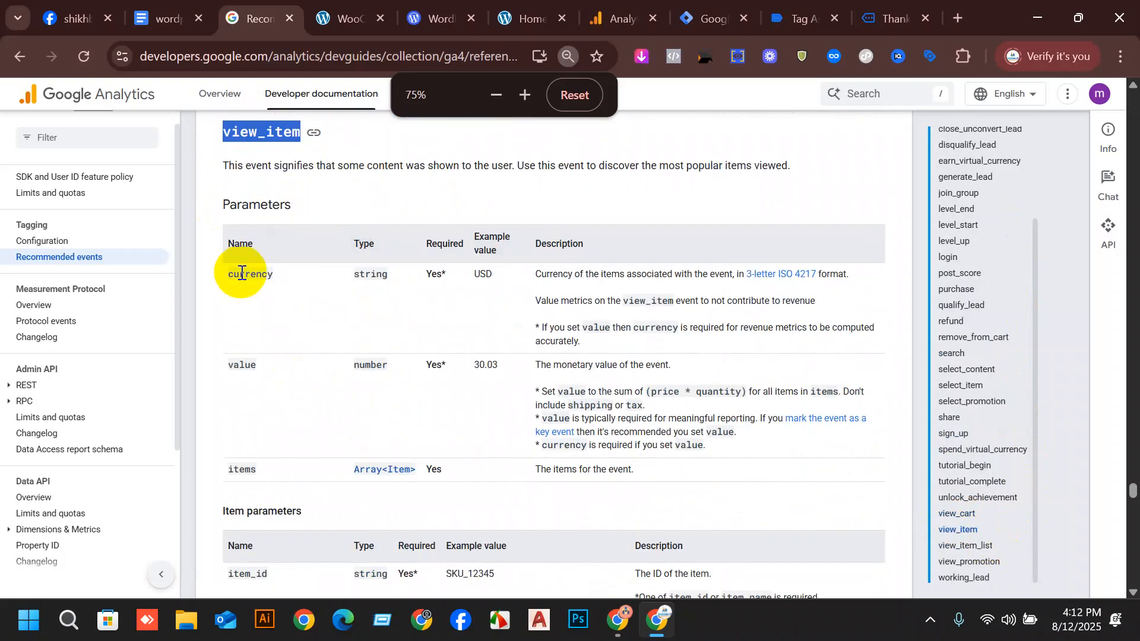
left_click(238, 277)
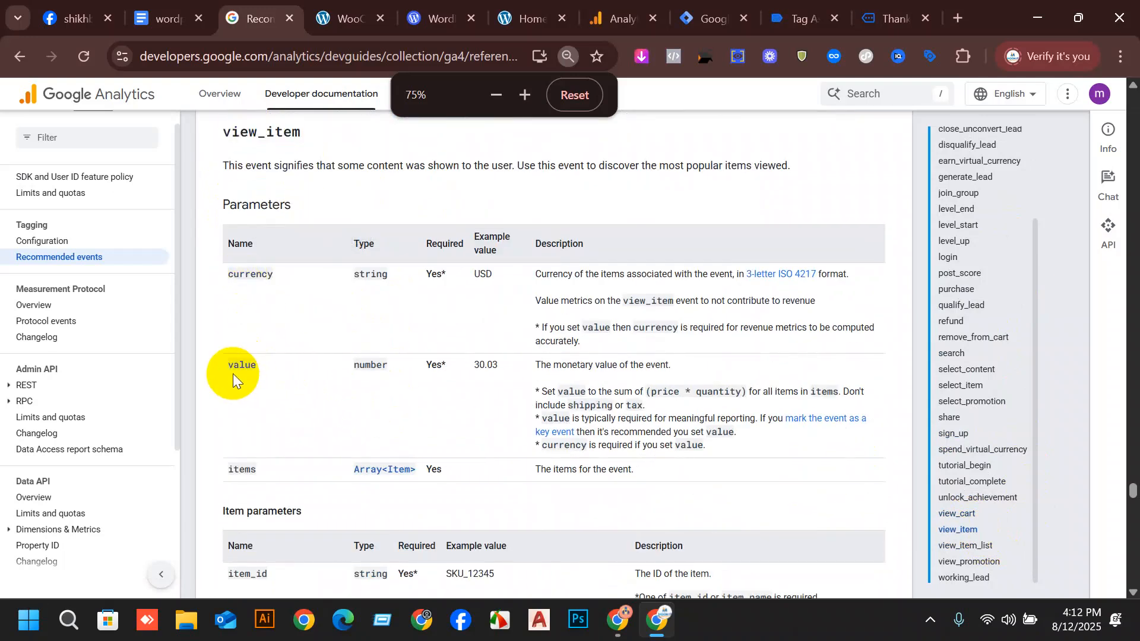
left_click_drag(213, 265, 266, 284)
left_click(266, 284)
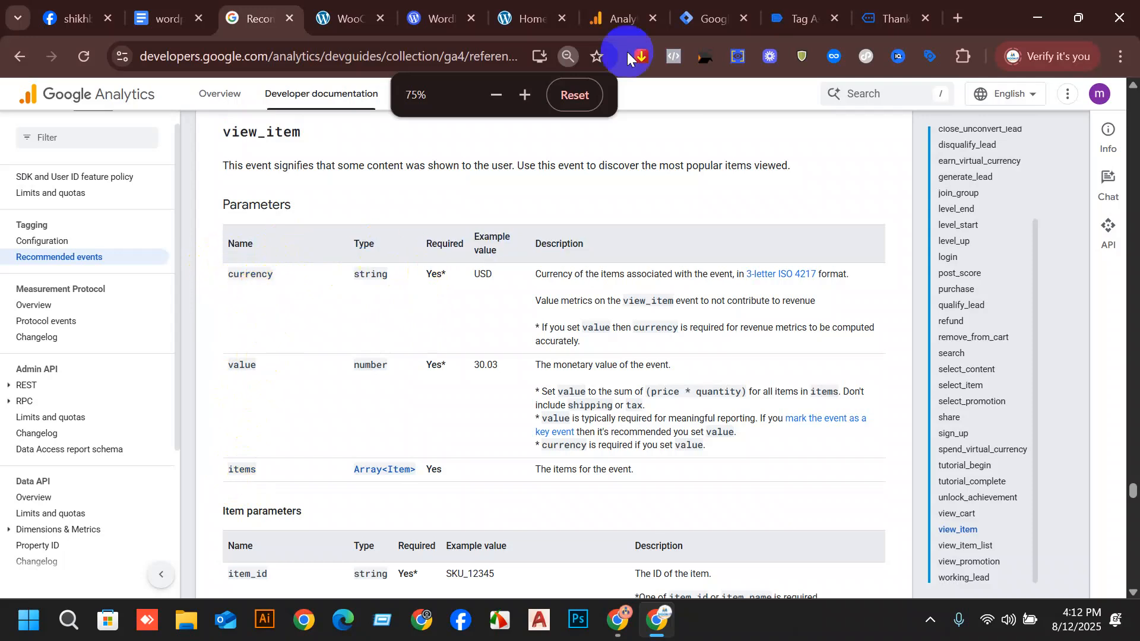
Switch to the Fenieshoponline WEB container in Tag Manager and open the built-in variables configuration.
left_click(621, 21)
scroll(946, 465, "up", 9)
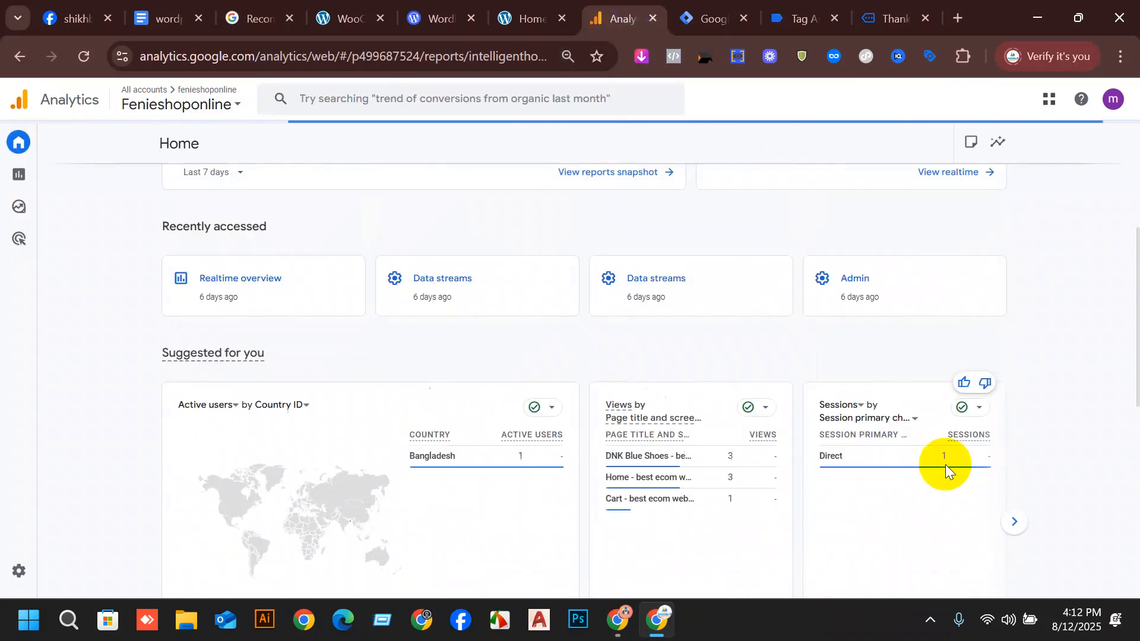
left_click(717, 7)
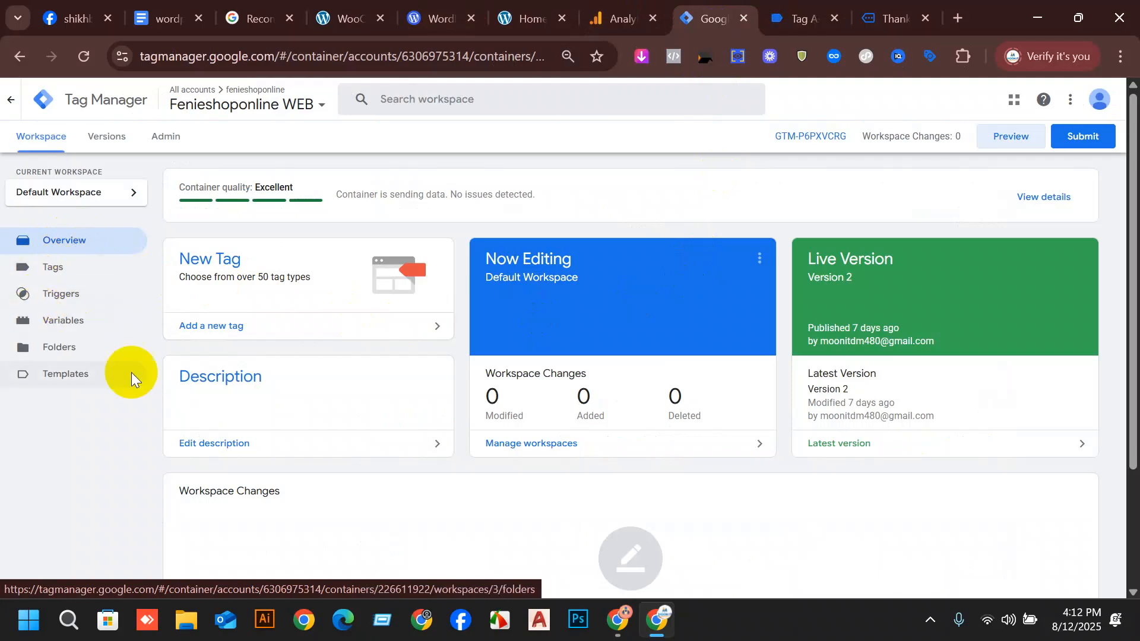
left_click(64, 324)
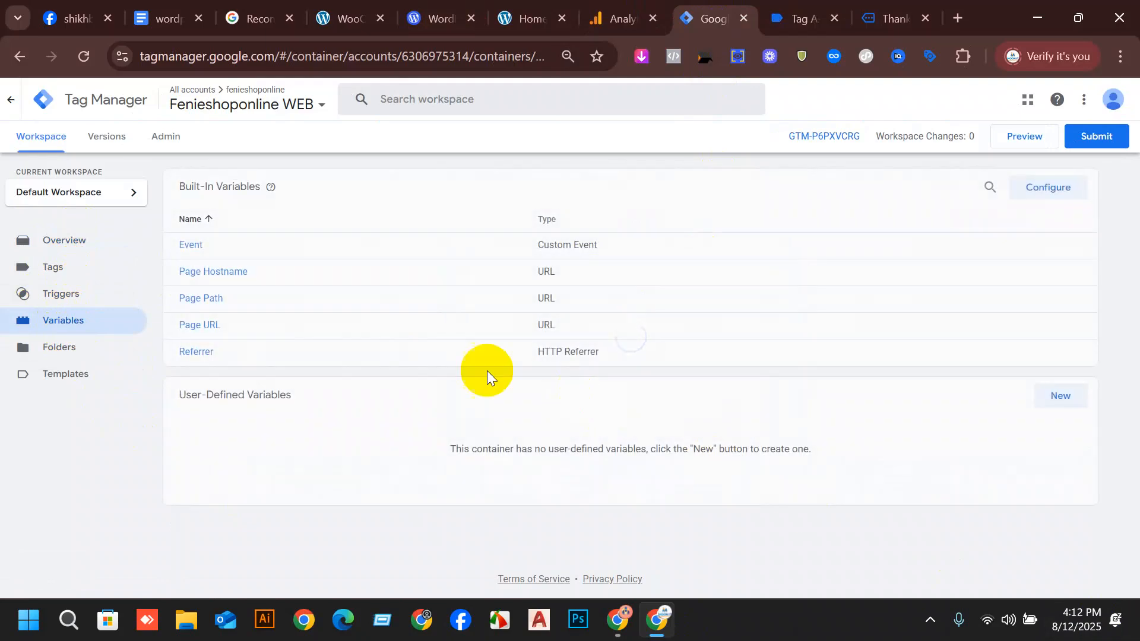
left_click(1050, 198)
Enable the built-in variables Click Element, Click Classes, Click ID, Click Target, Click URL and Click Text.
scroll(957, 340, "down", 3)
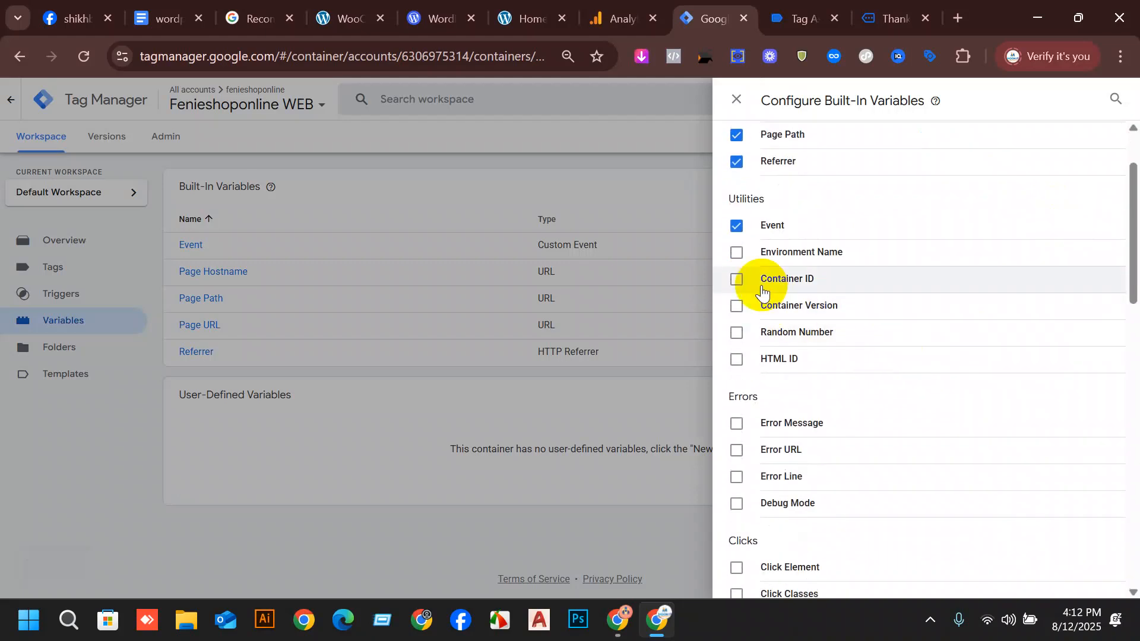
scroll(787, 168, "up", 2)
scroll(787, 168, "down", 3)
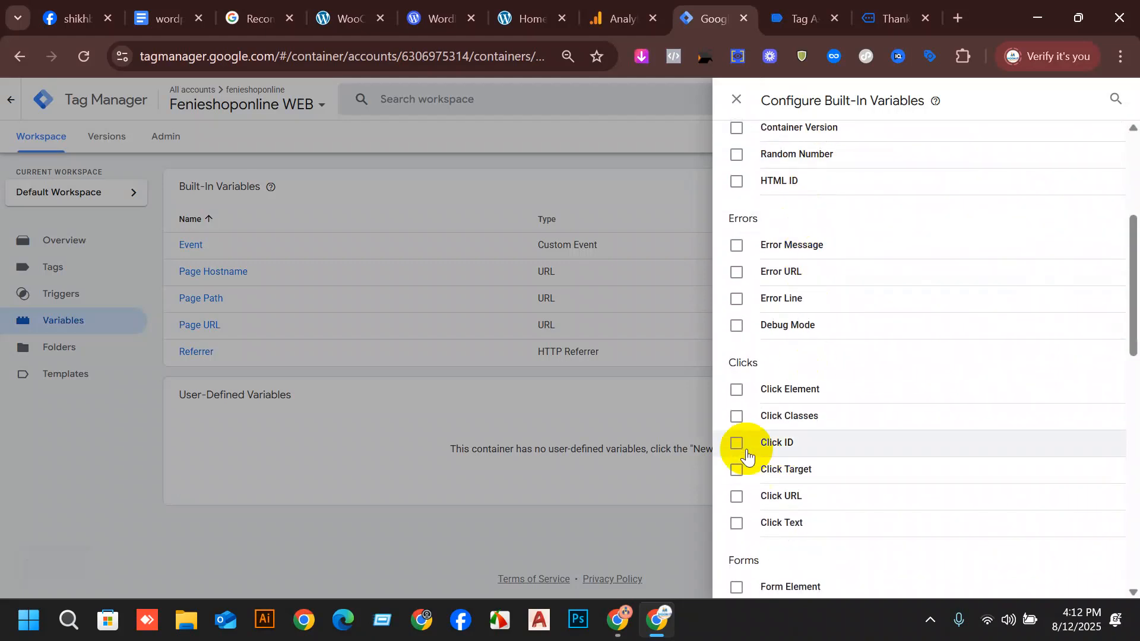
left_click(736, 389)
left_click(736, 416)
left_click(736, 443)
left_click(737, 470)
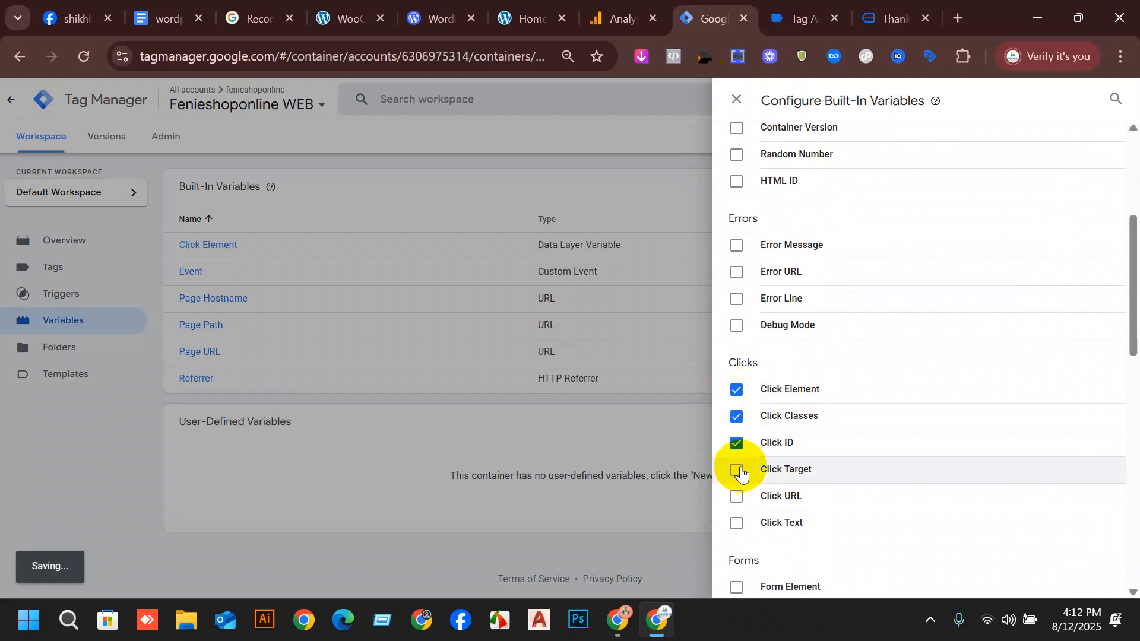
left_click(737, 497)
left_click(736, 525)
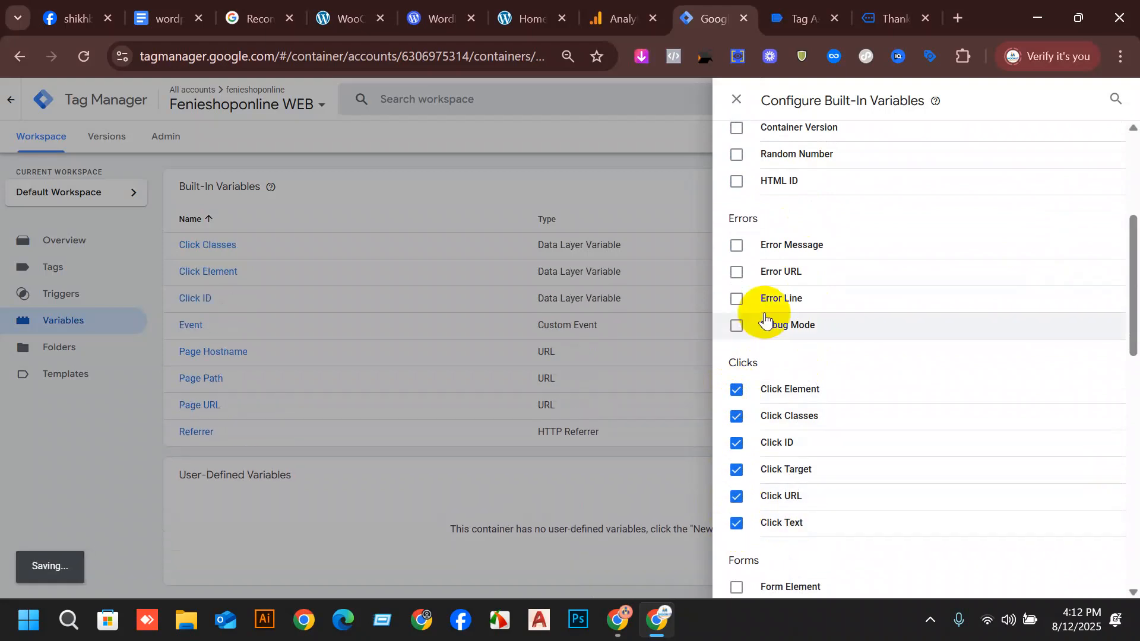
scroll(832, 311, "down", 4)
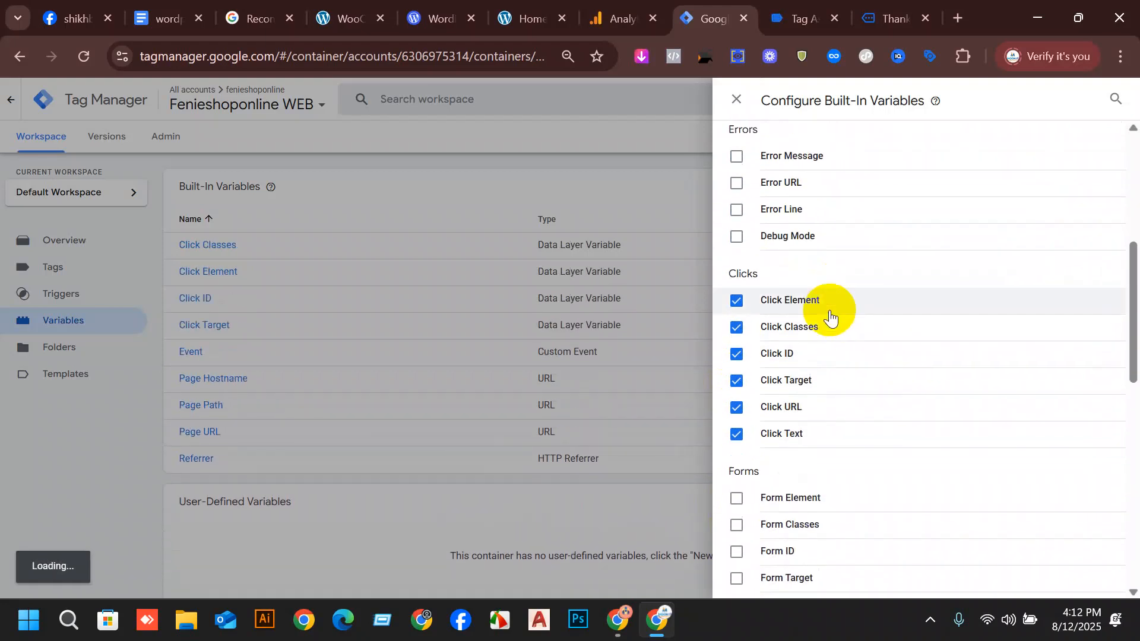
Enable the built-in variables Form Element, Form Classes, Form ID, Form Target, Form URL and Form Text.
left_click(737, 321)
left_click(737, 372)
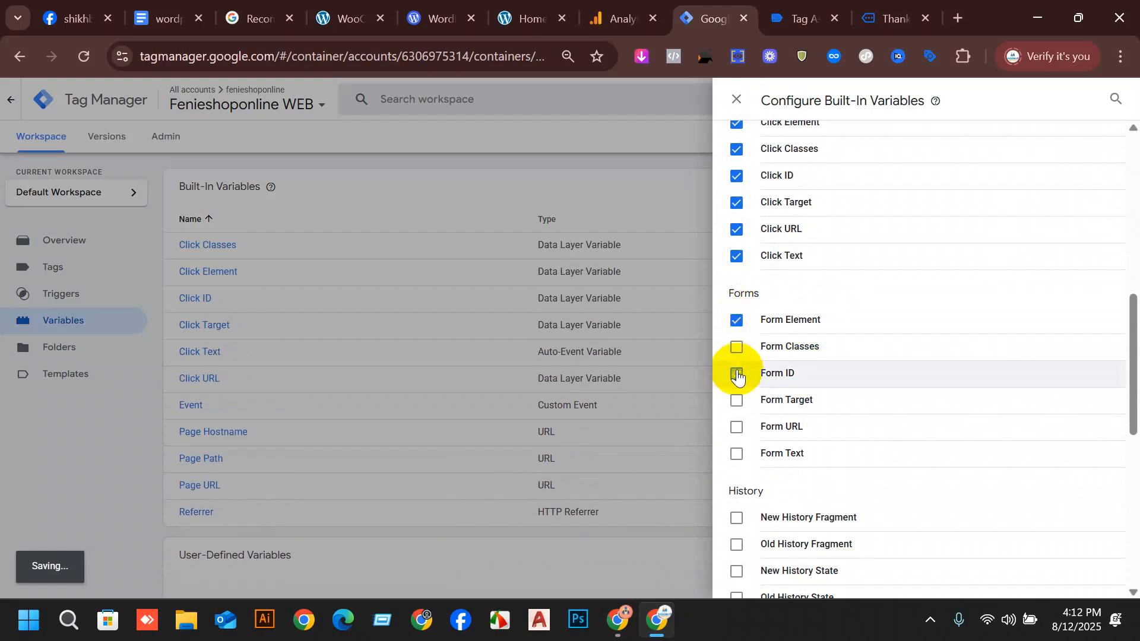
left_click(737, 346)
left_click(737, 402)
left_click(738, 427)
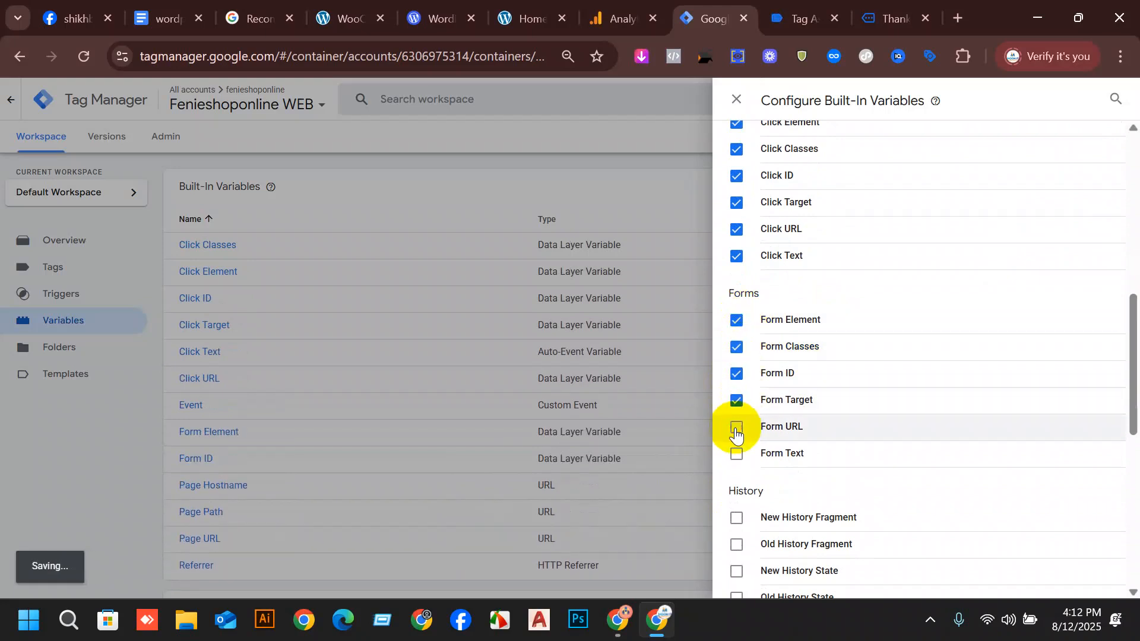
left_click(737, 454)
Enable the built-in variables Video URL and Video Title.
scroll(772, 463, "down", 5)
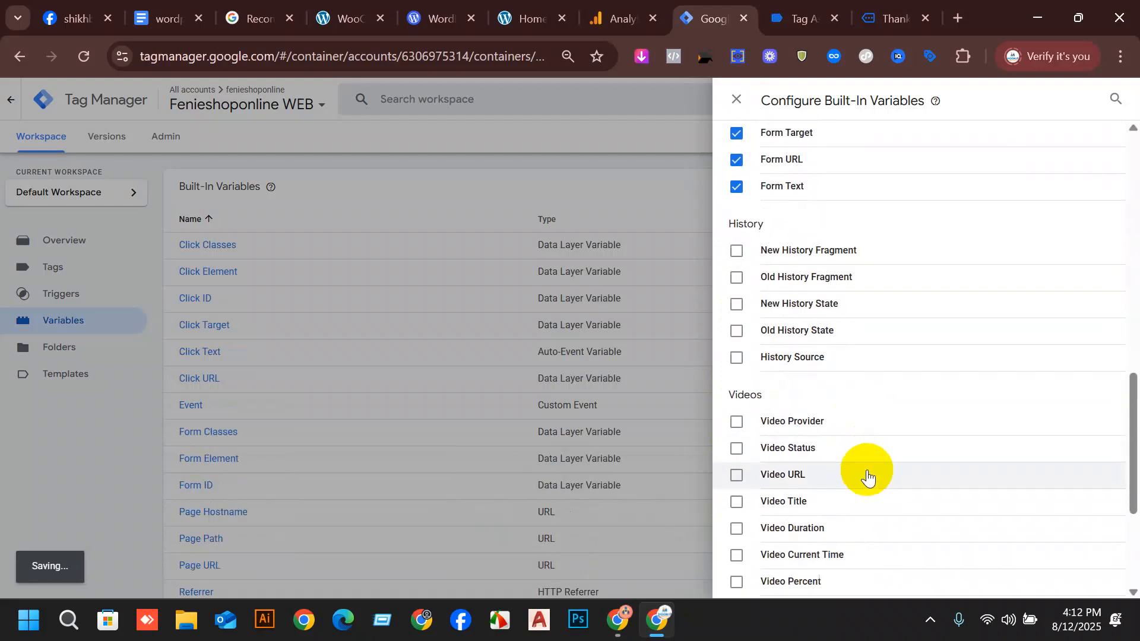
left_click(736, 387)
left_click(735, 413)
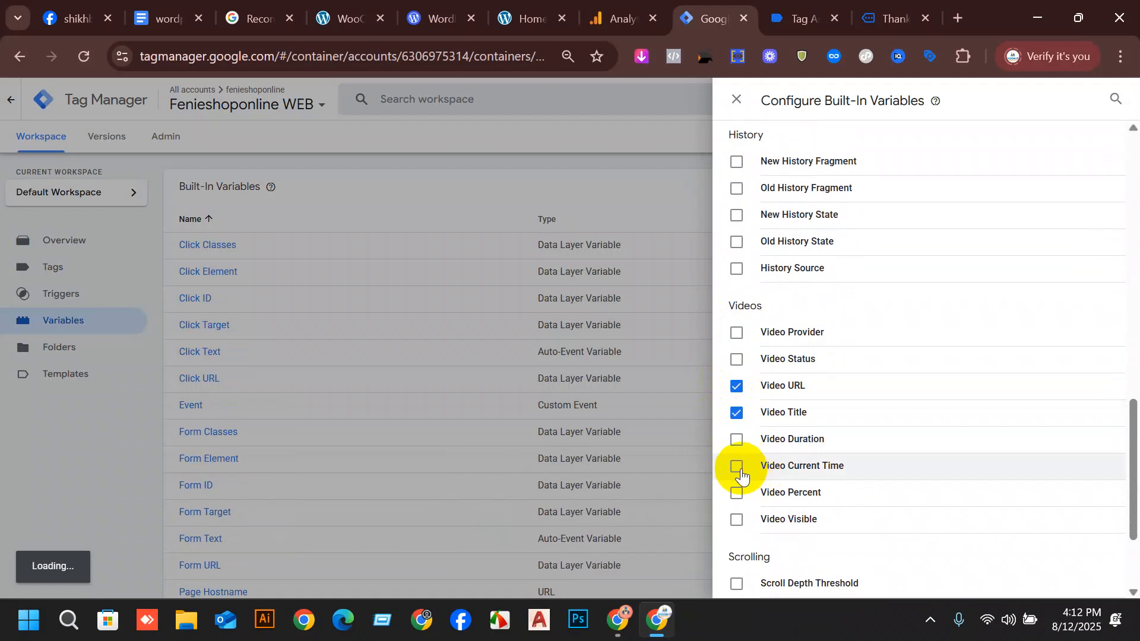
Enable the built-in variables Scroll Depth Threshold, Scroll Depth Units and Scroll Direction, and return to the container's variables list.
scroll(825, 400, "down", 3)
left_click(736, 441)
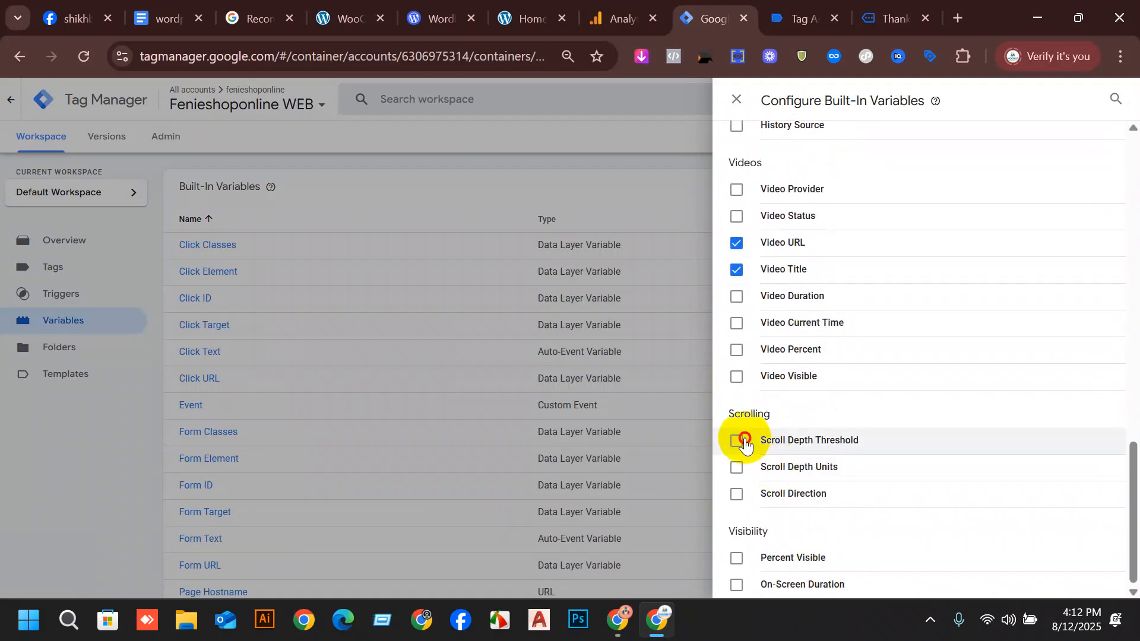
left_click(736, 467)
left_click(736, 494)
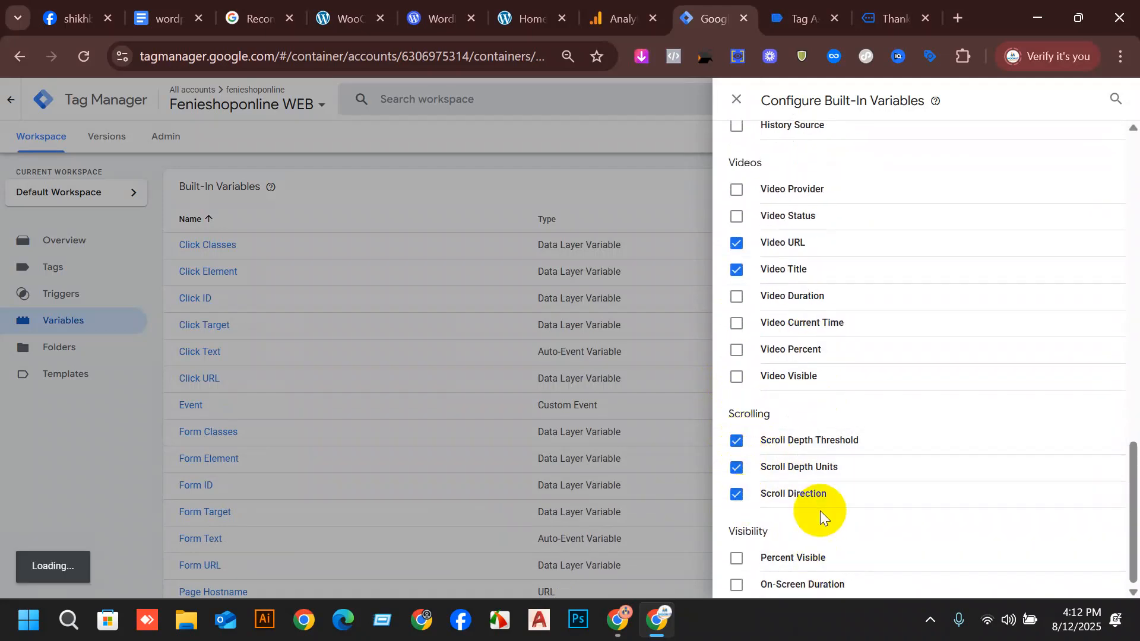
left_click(70, 441)
scroll(858, 389, "down", 3)
scroll(858, 390, "down", 3)
scroll(761, 162, "up", 7)
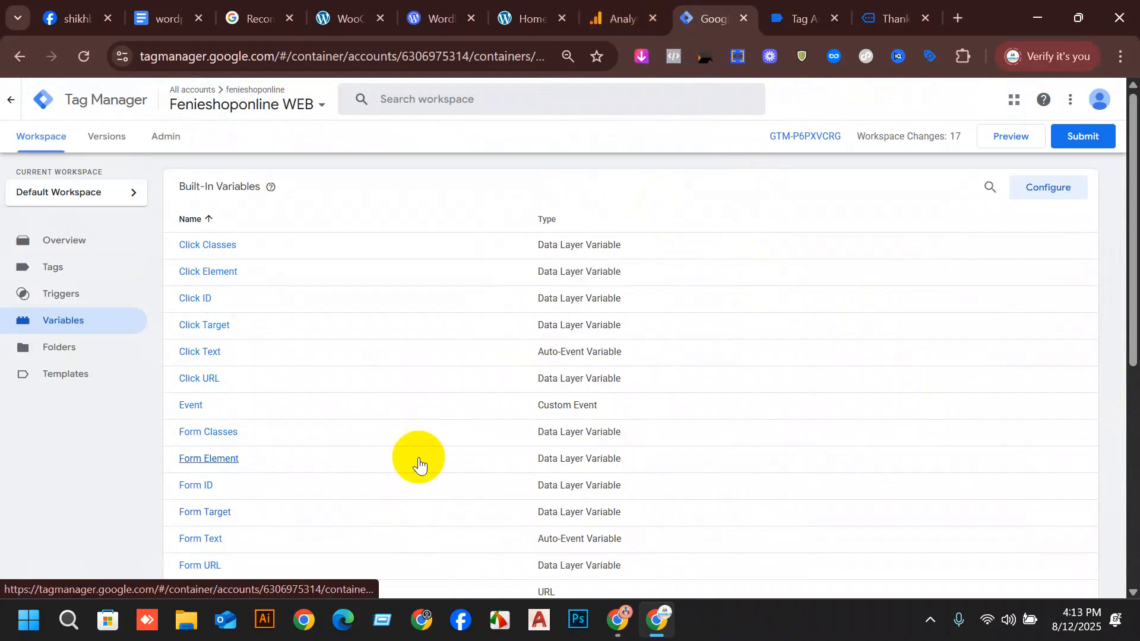
Switch to the wordpress ga4 setup document and review the data layer variable names and their ecommerce paths for currency, value, items and purchase.
left_click(178, 8)
scroll(587, 489, "down", 8)
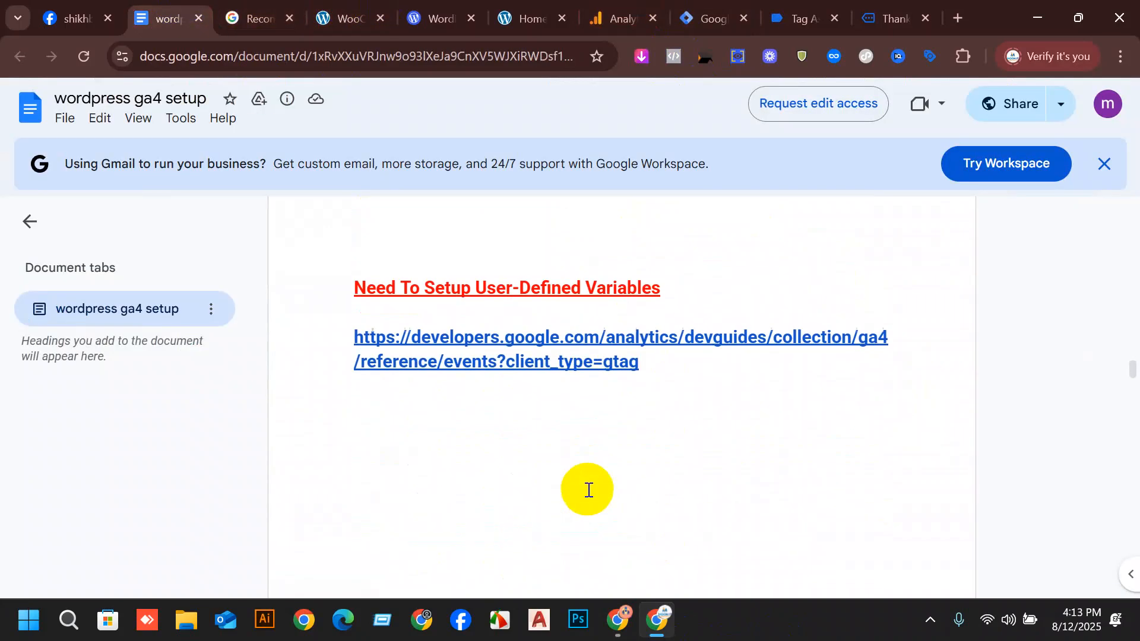
scroll(654, 441, "down", 10)
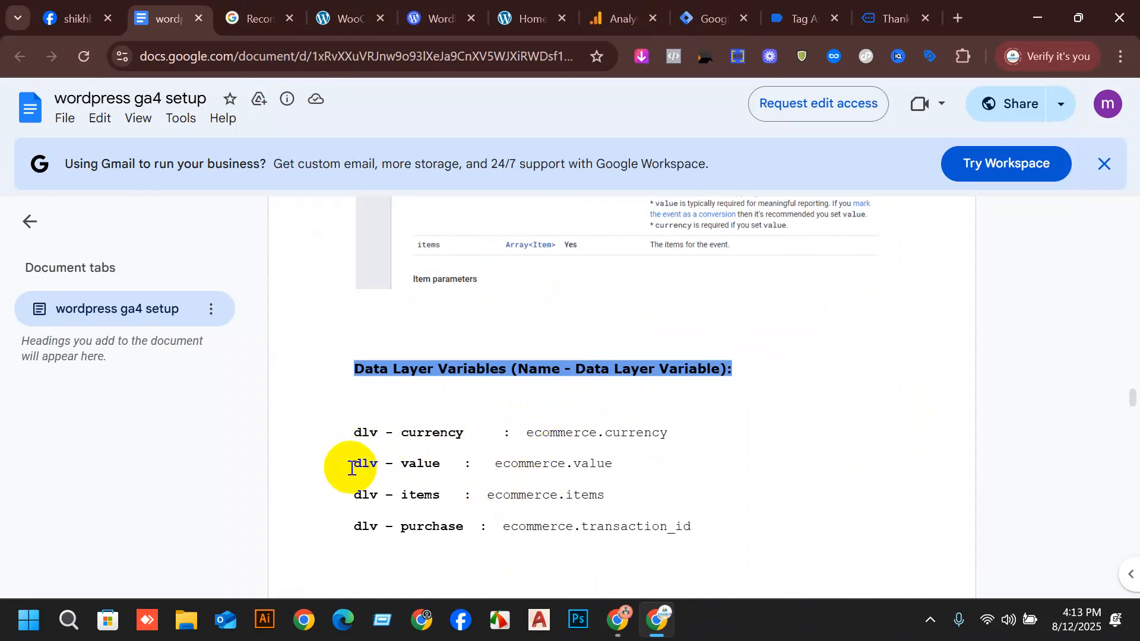
left_click_drag(352, 469, 447, 500)
left_click(381, 497)
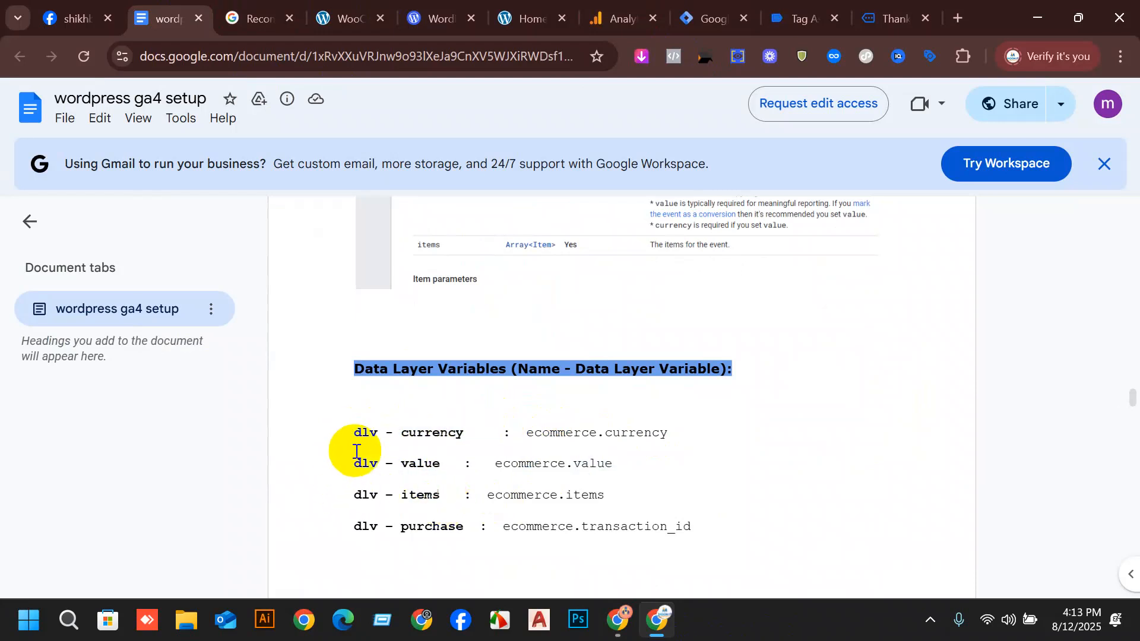
left_click_drag(526, 432, 687, 425)
left_click(613, 462)
left_click_drag(613, 462, 490, 472)
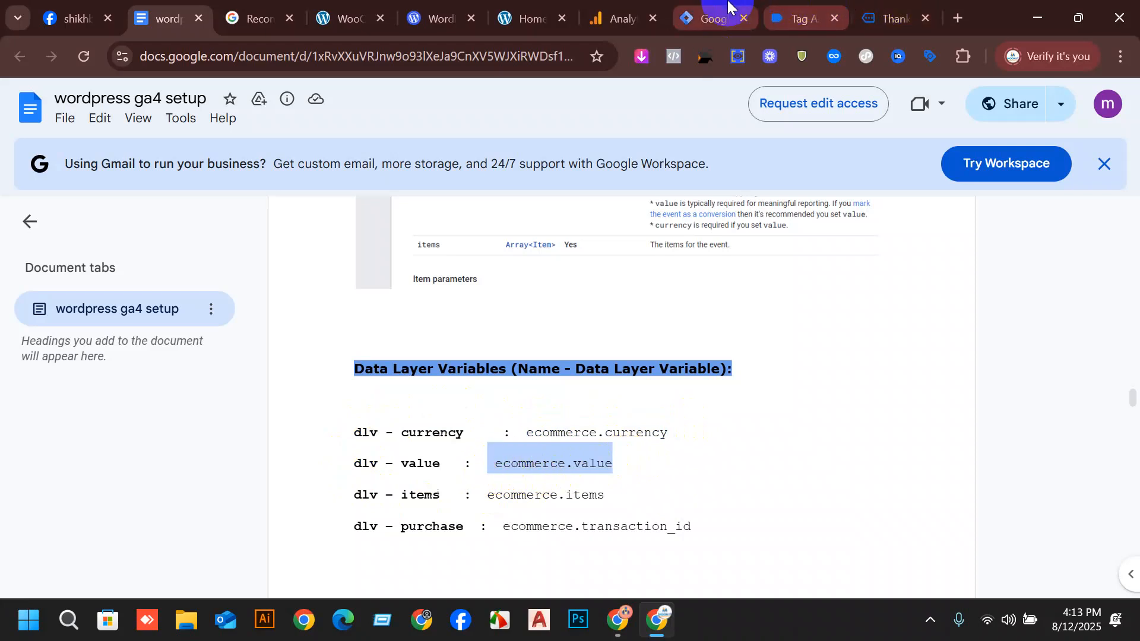
Switch to Tag Assistant and view the data layer values of the view_item event on the Dark Brown Jeans page.
left_click(825, 3)
left_click(903, 2)
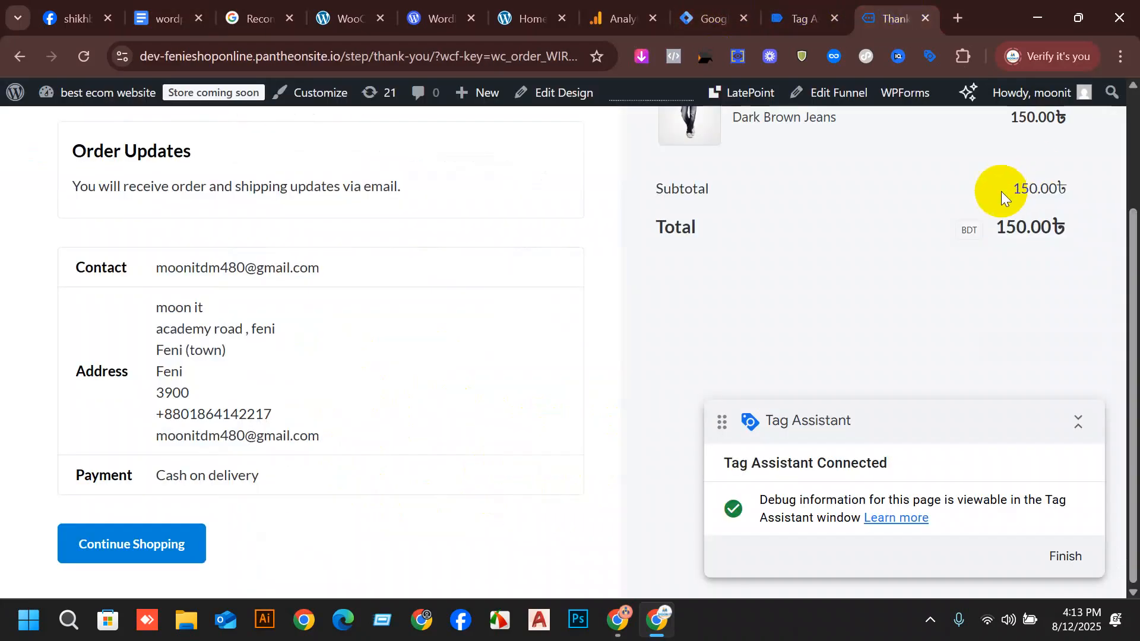
scroll(881, 307, "up", 3)
left_click(802, 18)
scroll(102, 320, "down", 2)
scroll(102, 321, "down", 9)
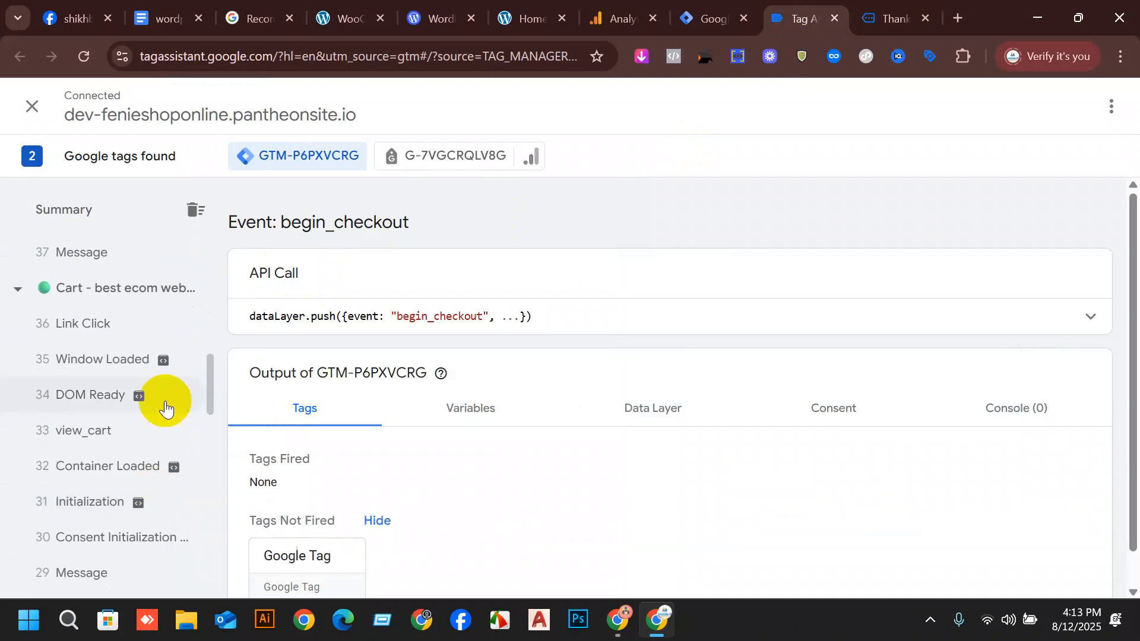
scroll(140, 407, "down", 5)
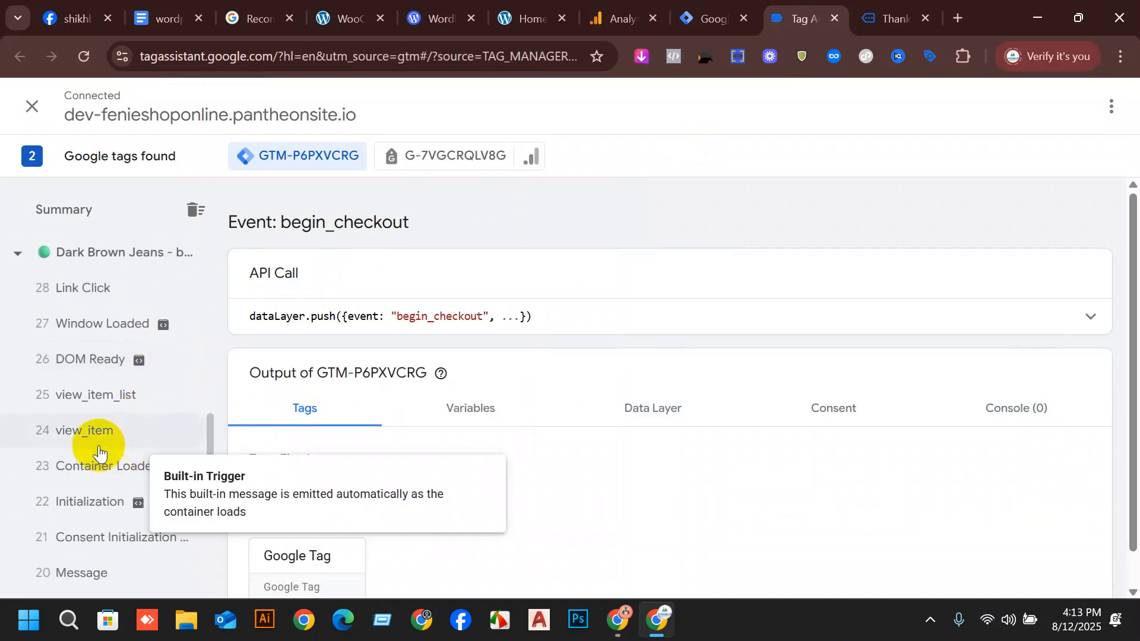
left_click(92, 434)
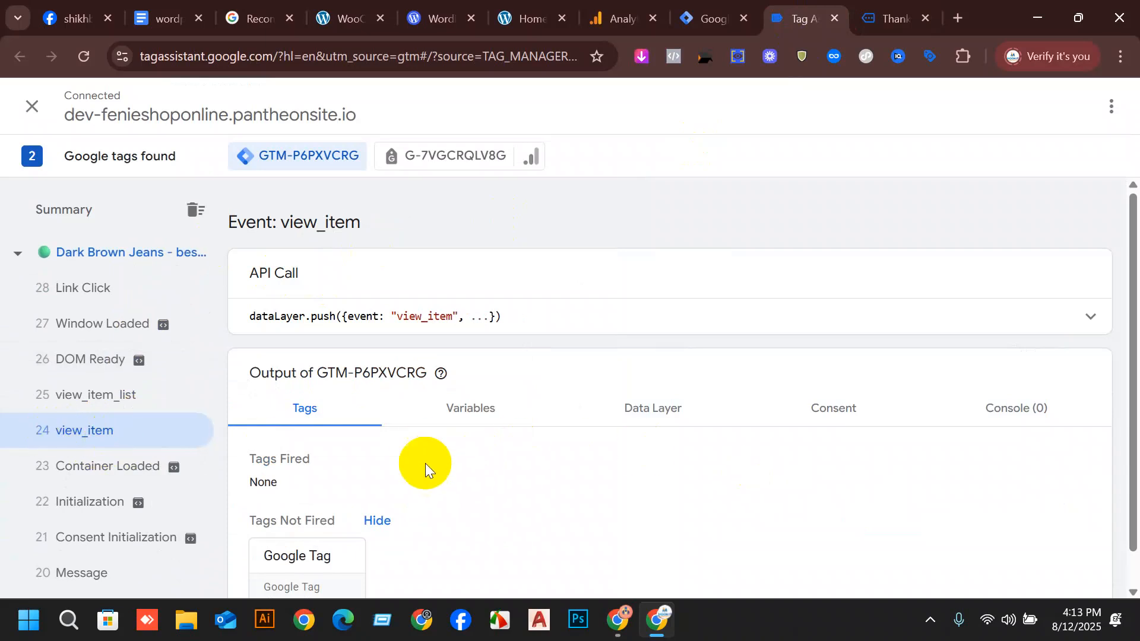
left_click(628, 409)
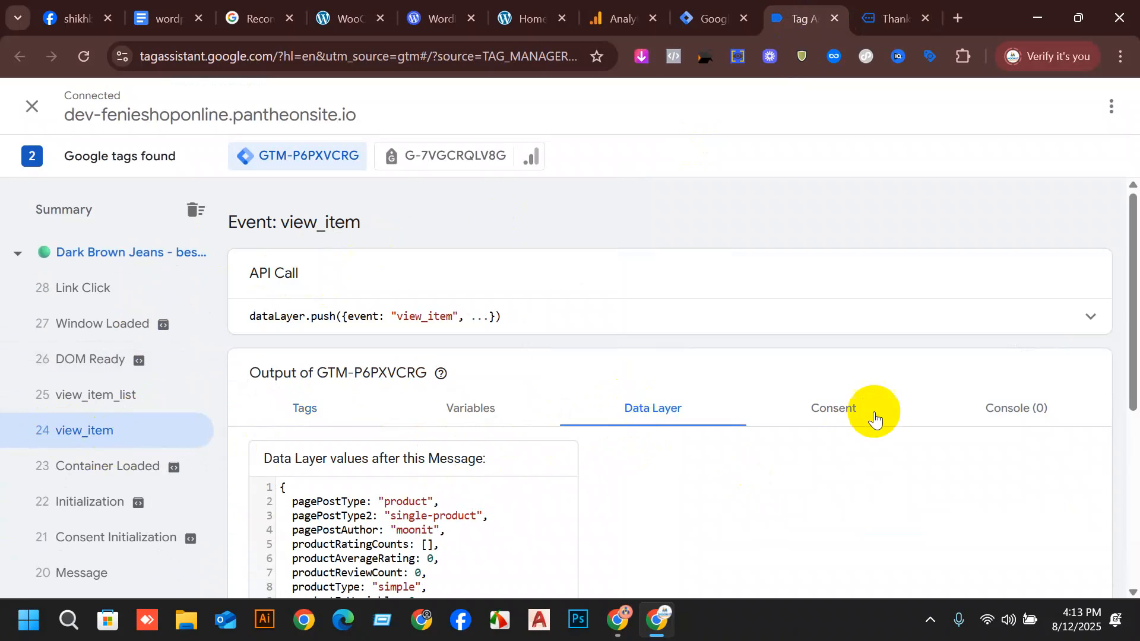
scroll(713, 316, "down", 5)
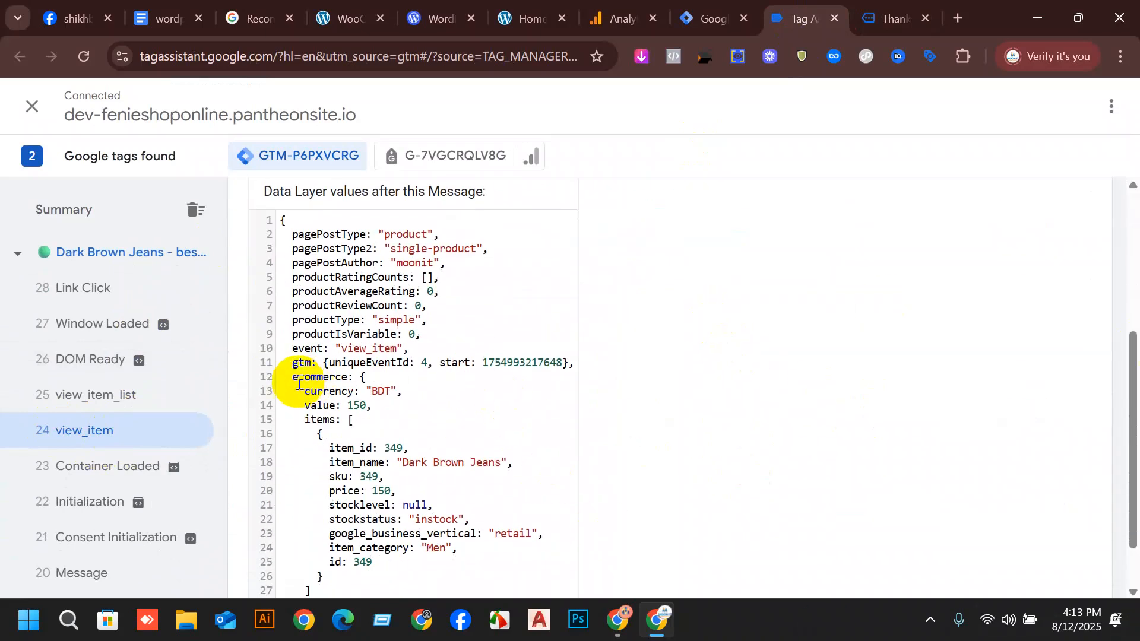
Examine the ecommerce object in the view_item data layer and how currency, value and items are nested inside it.
left_click_drag(292, 376, 330, 377)
left_click(349, 386)
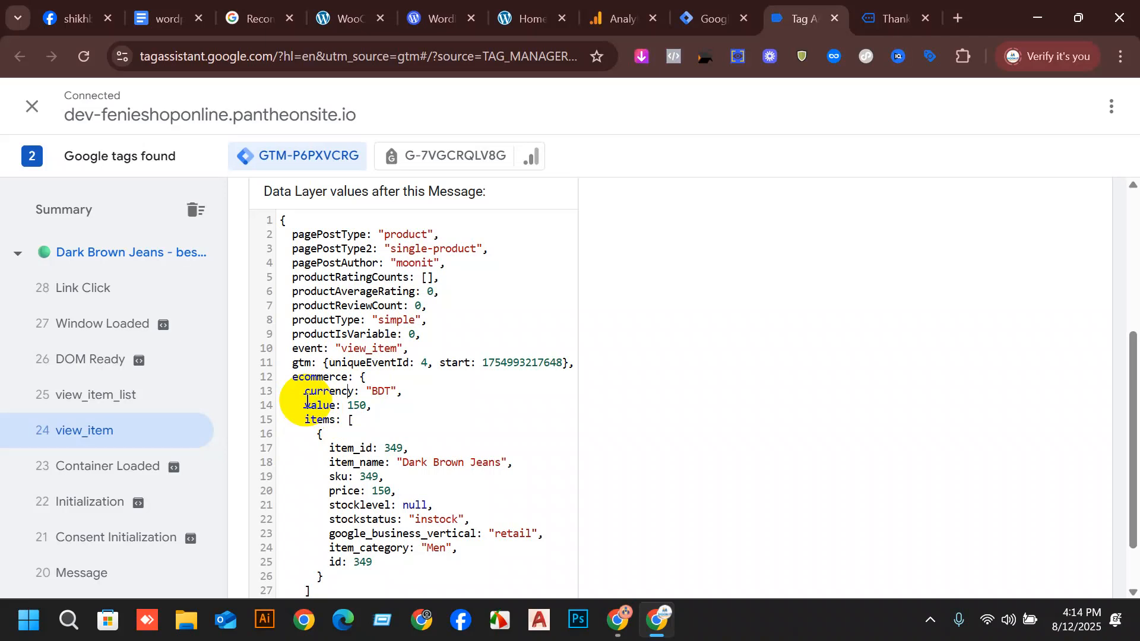
left_click(292, 377)
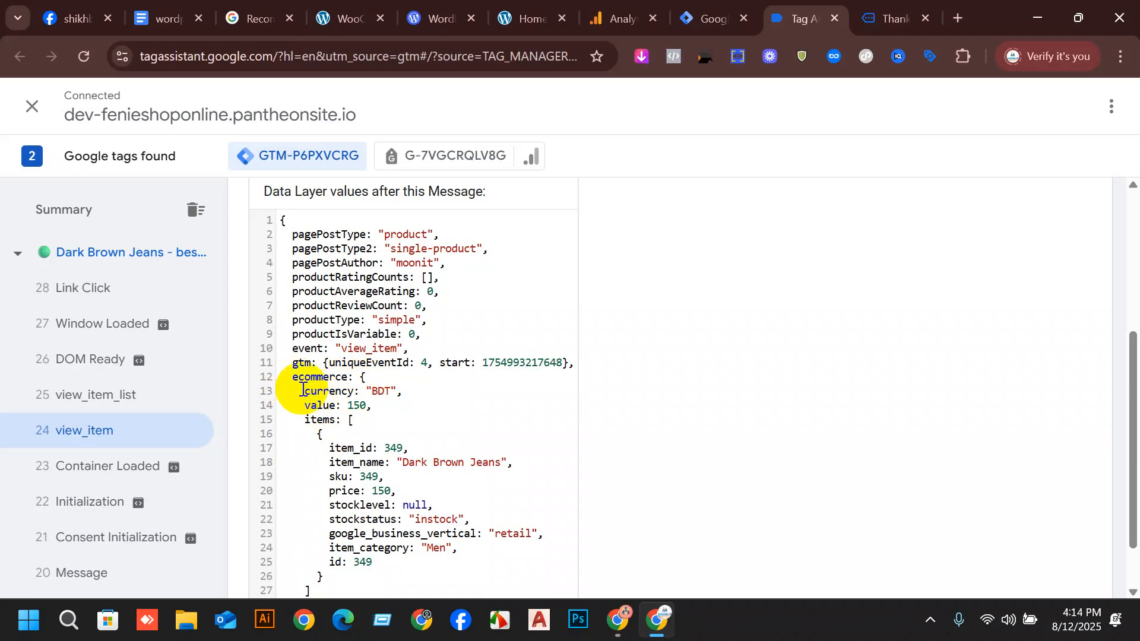
left_click(363, 378)
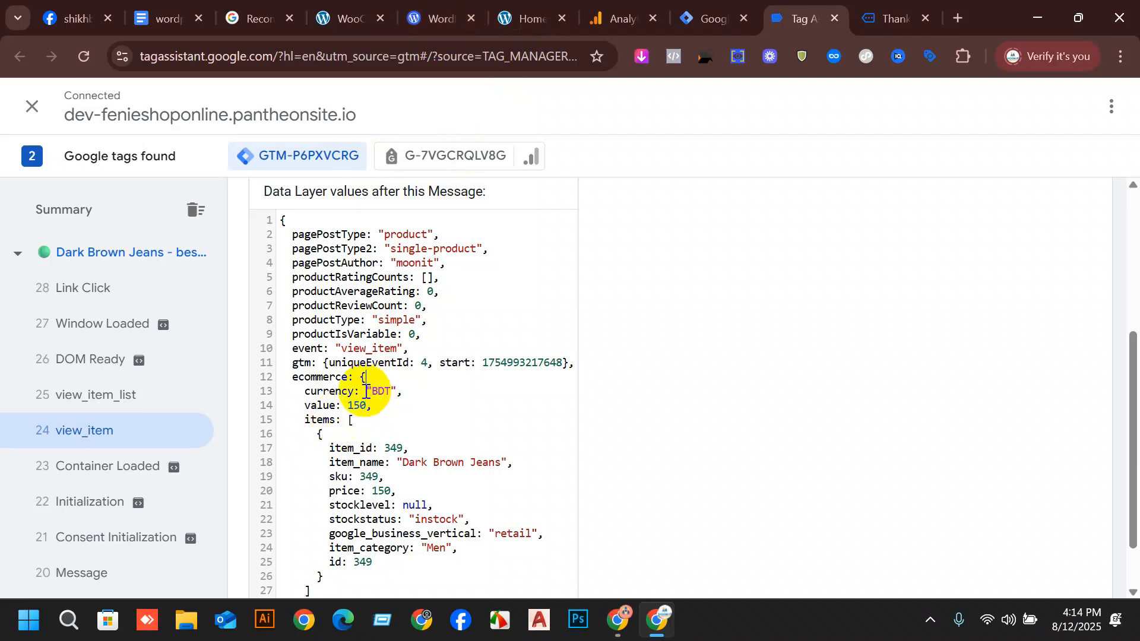
Compare the setup document's data layer variable paths with the ecommerce keys of the view_item event in Tag Assistant.
left_click(169, 8)
left_click(409, 447)
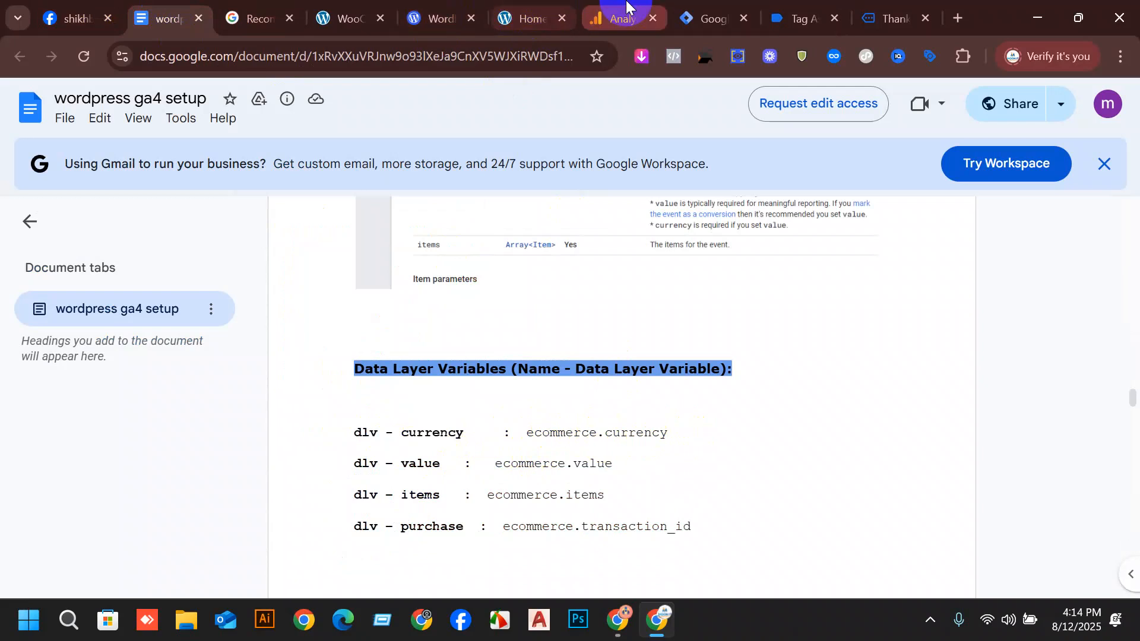
left_click(796, 18)
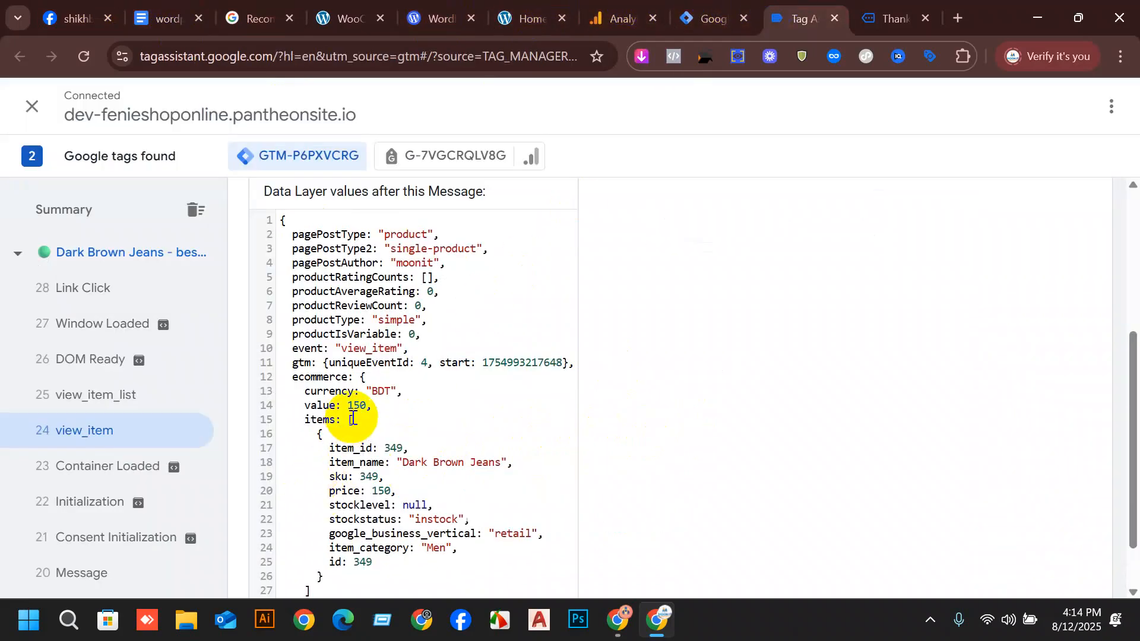
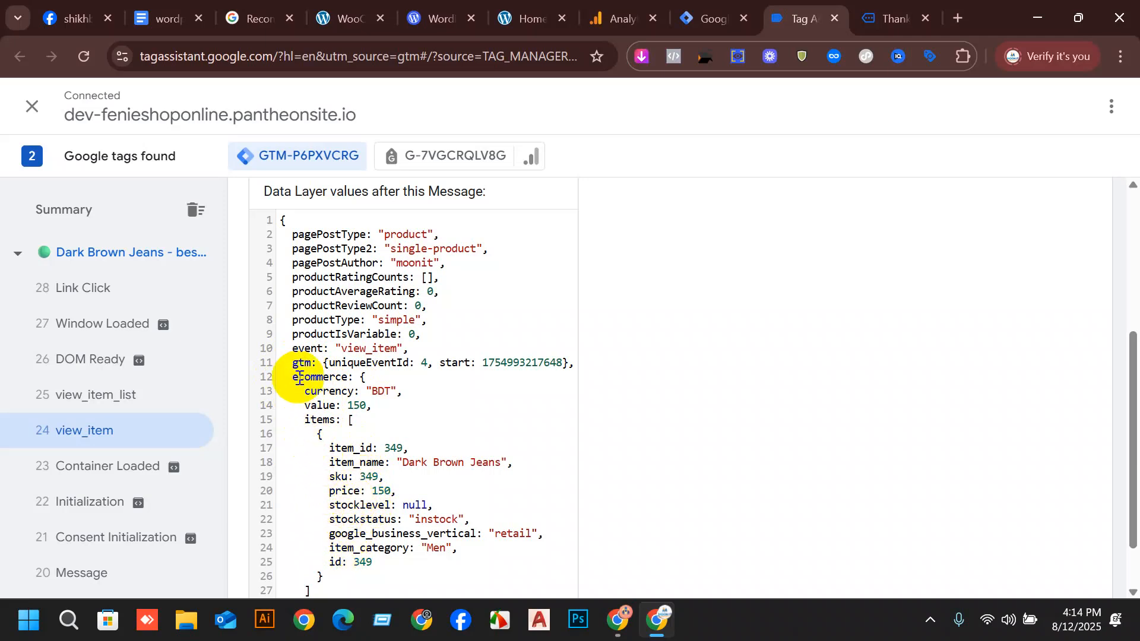
Examine the value, currency and items entries inside the view_item event's ecommerce object in Tag Assistant.
left_click(317, 406)
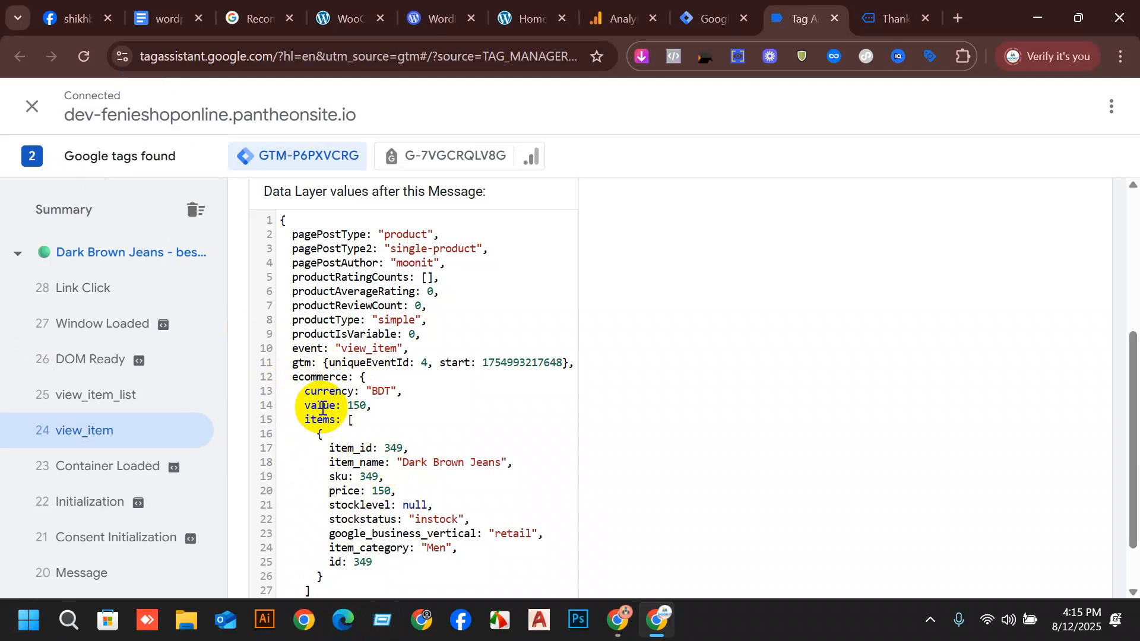
left_click(617, 18)
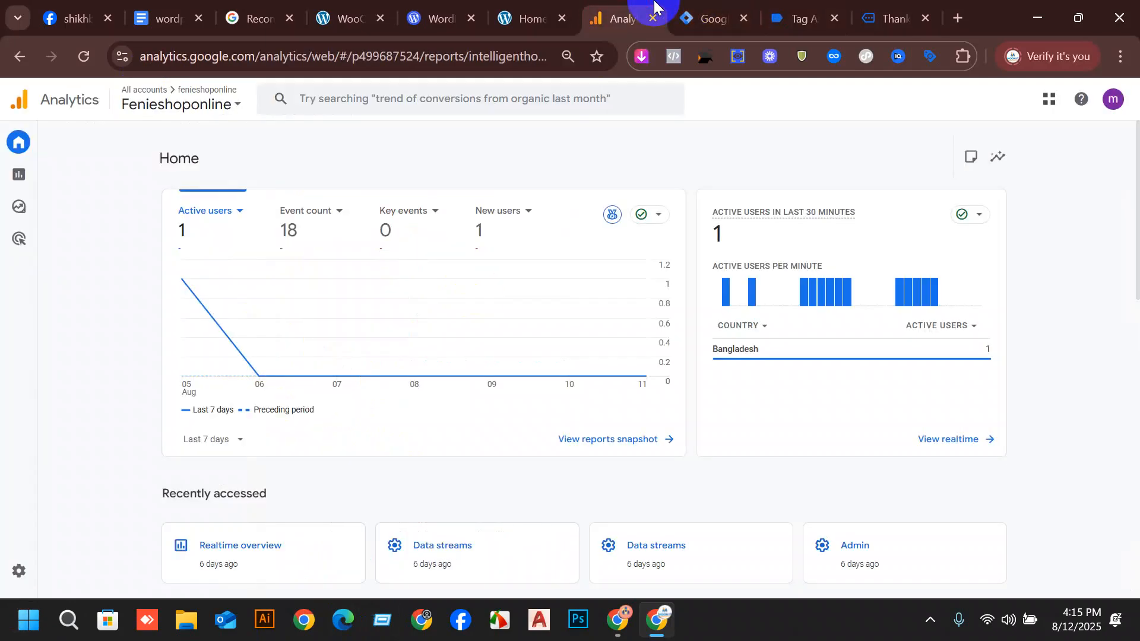
scroll(600, 412, "down", 3)
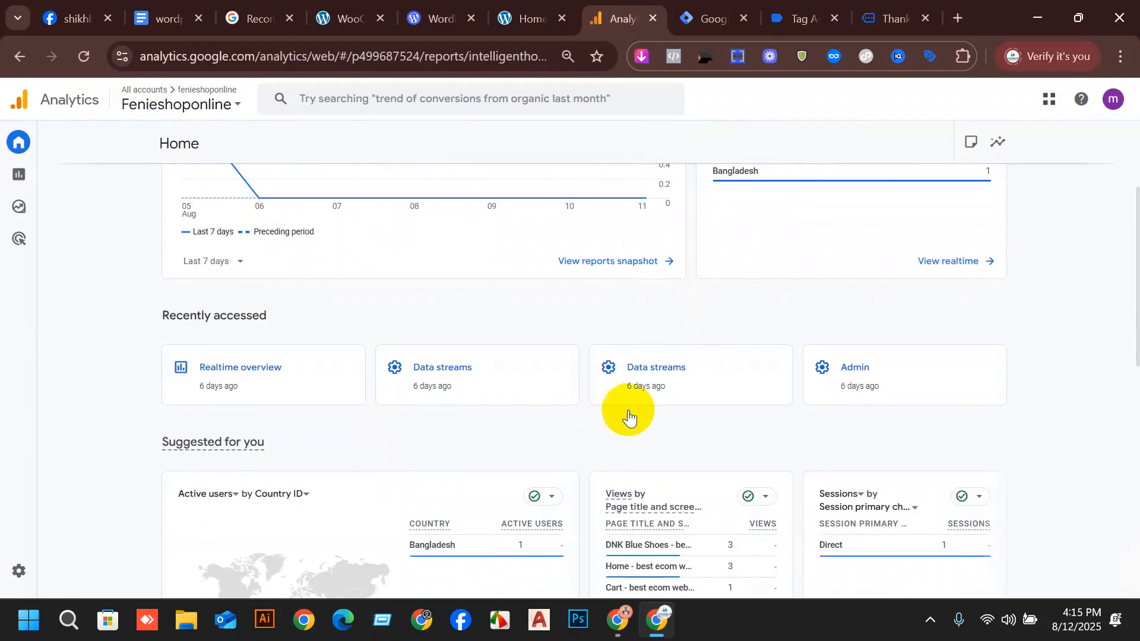
scroll(623, 412, "up", 3)
left_click(803, 13)
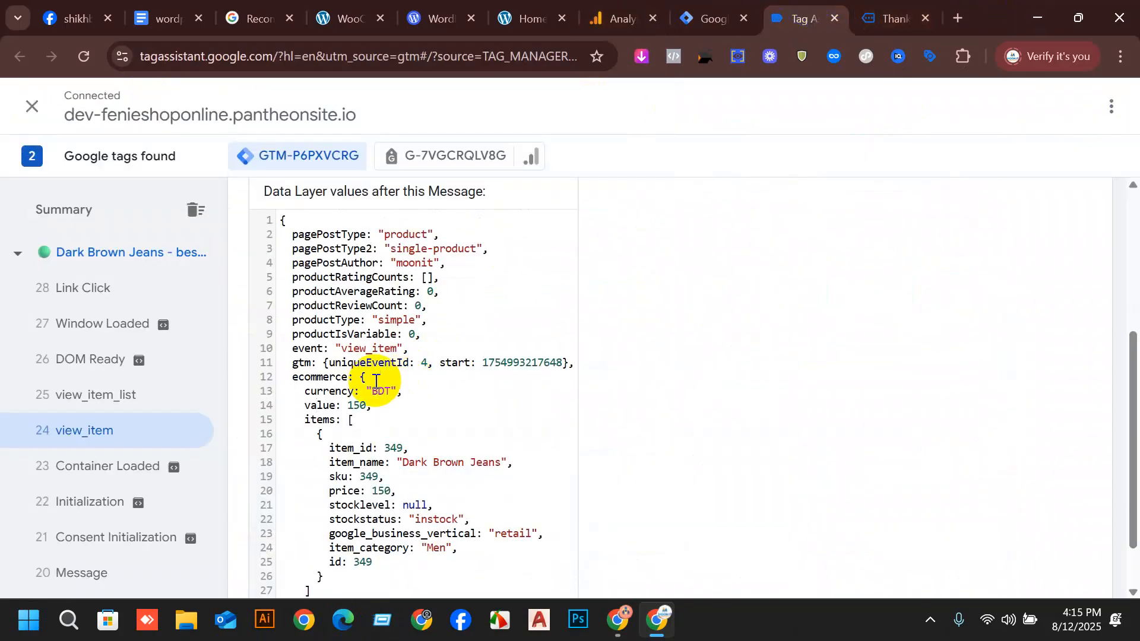
left_click_drag(380, 407, 307, 407)
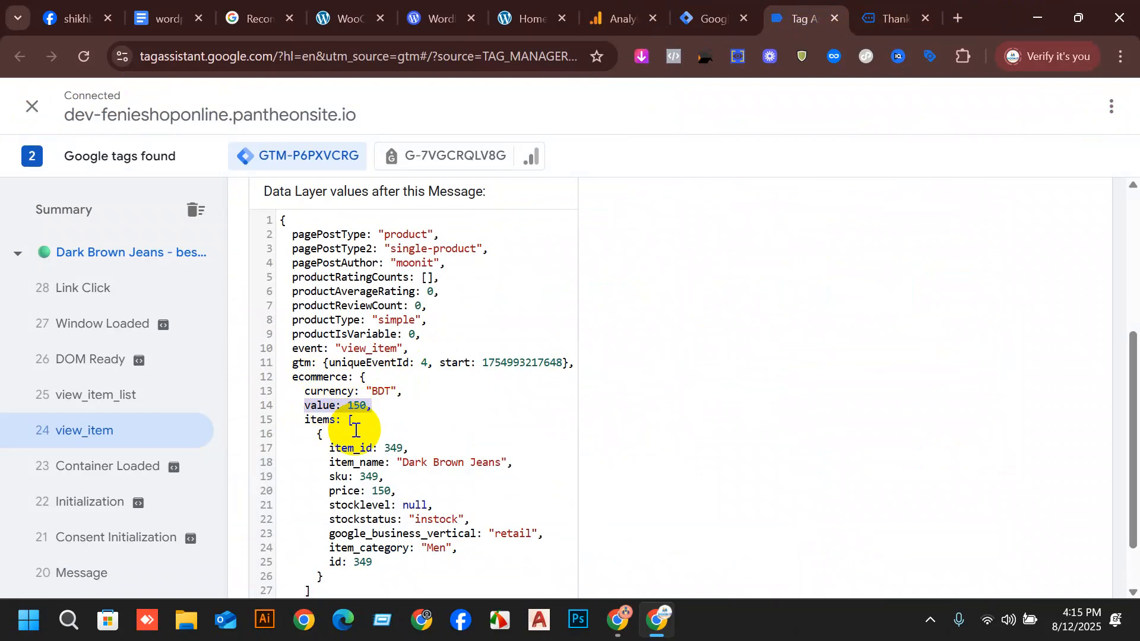
left_click(328, 389)
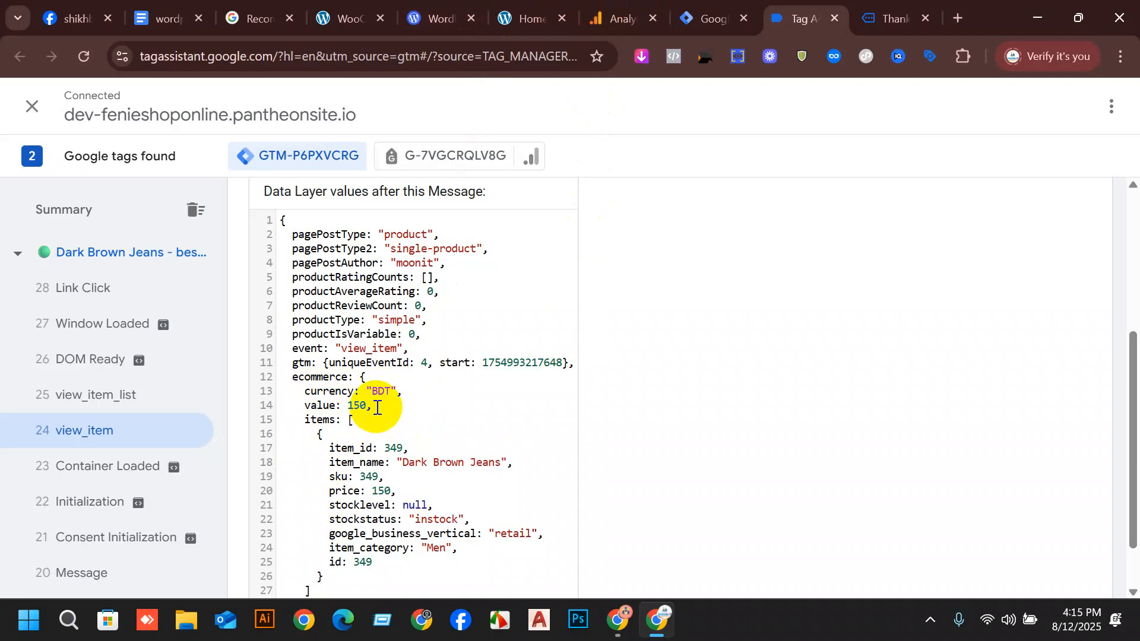
left_click_drag(396, 391, 370, 393)
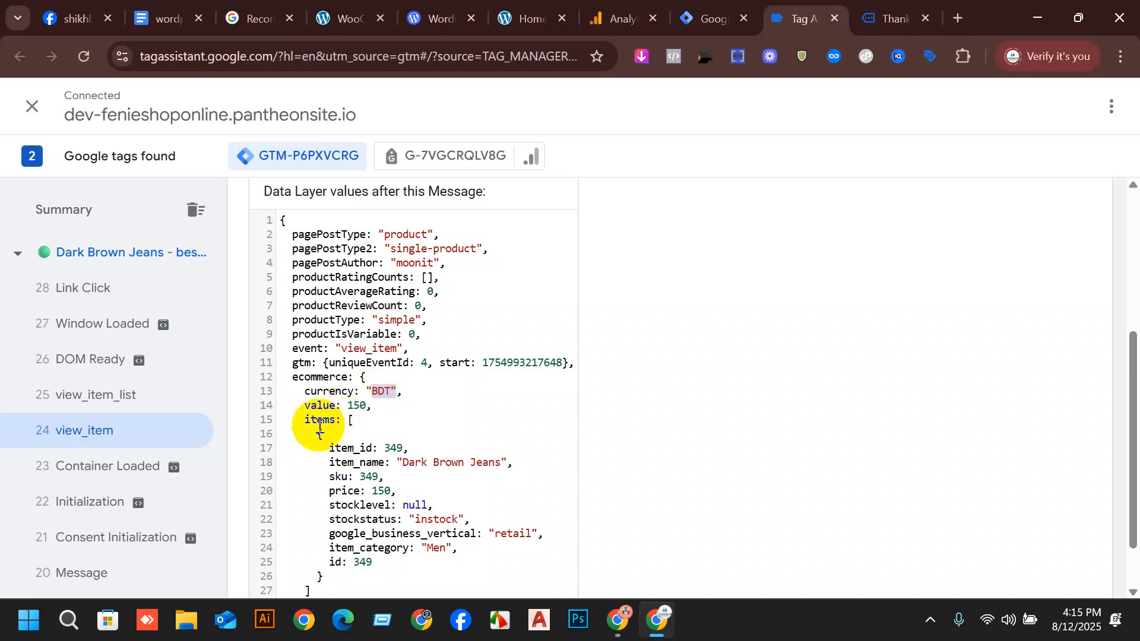
left_click_drag(305, 419, 342, 420)
left_click(369, 421)
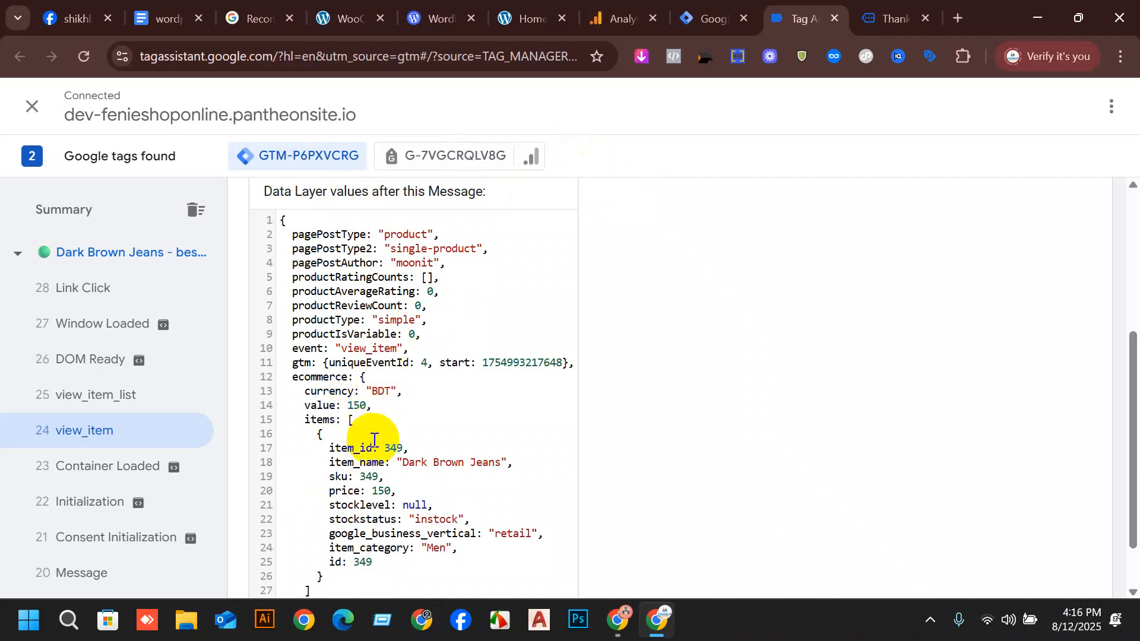
scroll(374, 438, "down", 1)
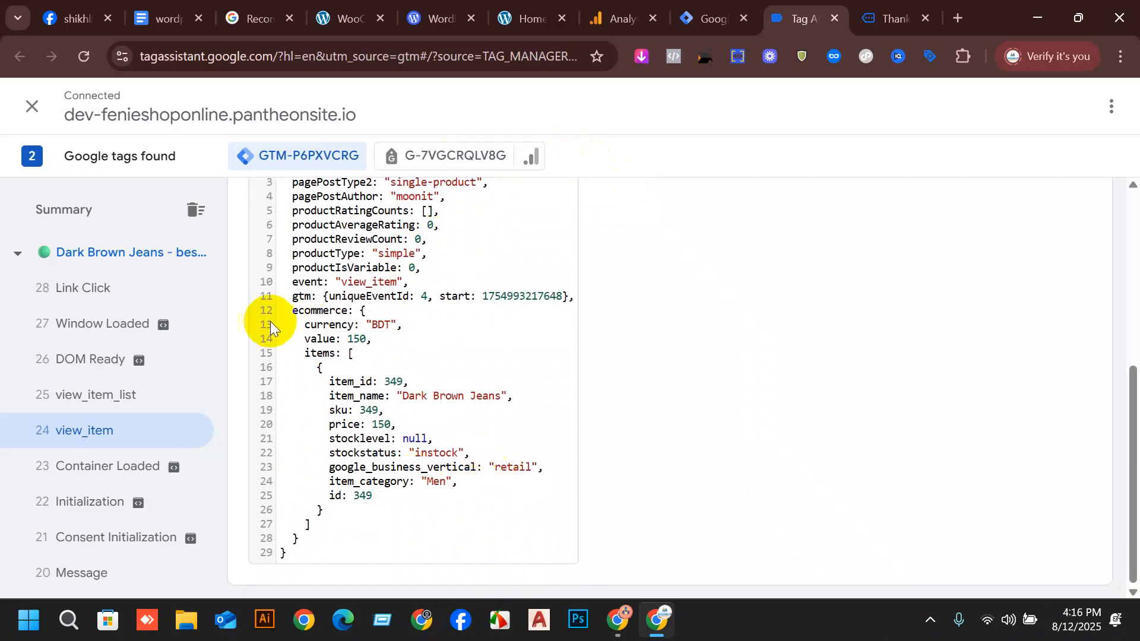
Switch to the wordpress ga4 setup document and review the view_item event's parameter table.
left_click(614, 18)
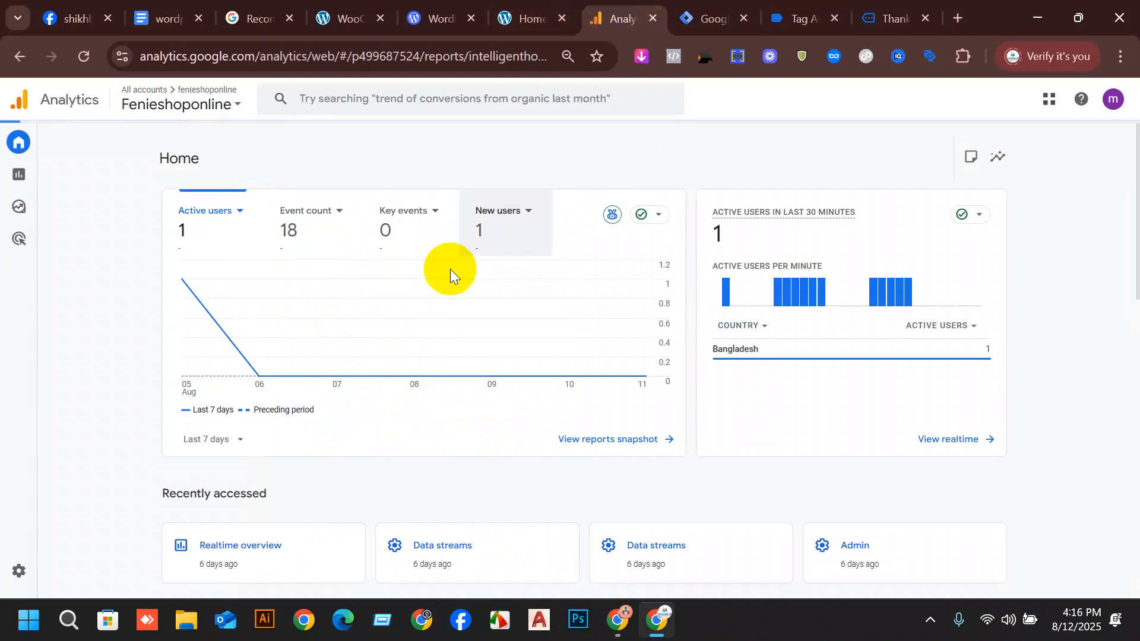
left_click(162, 18)
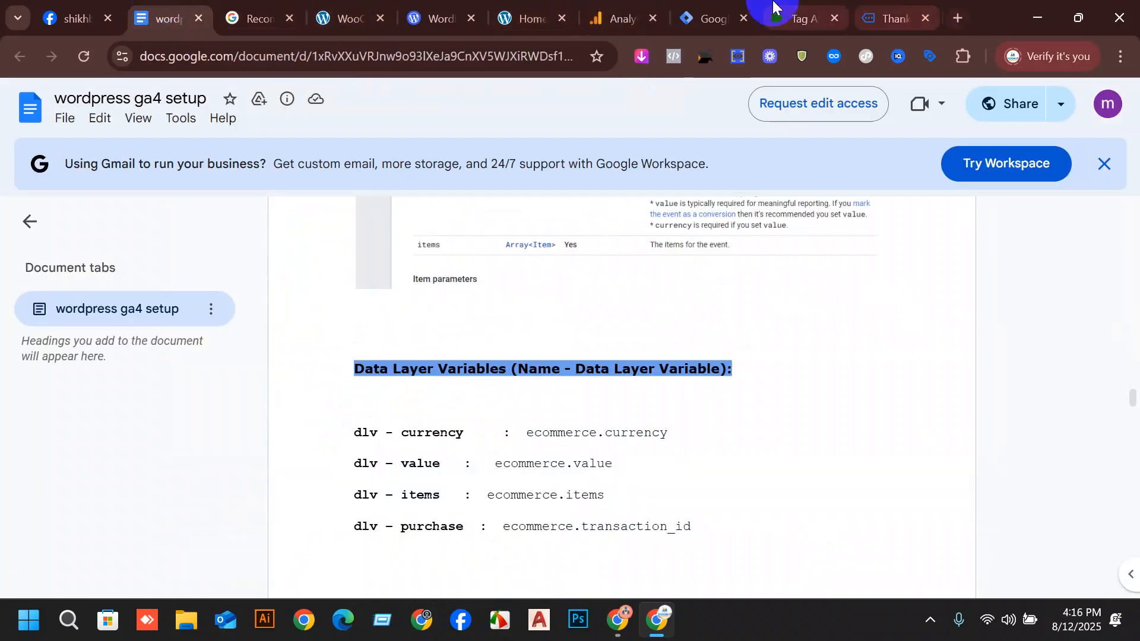
scroll(653, 350, "up", 5)
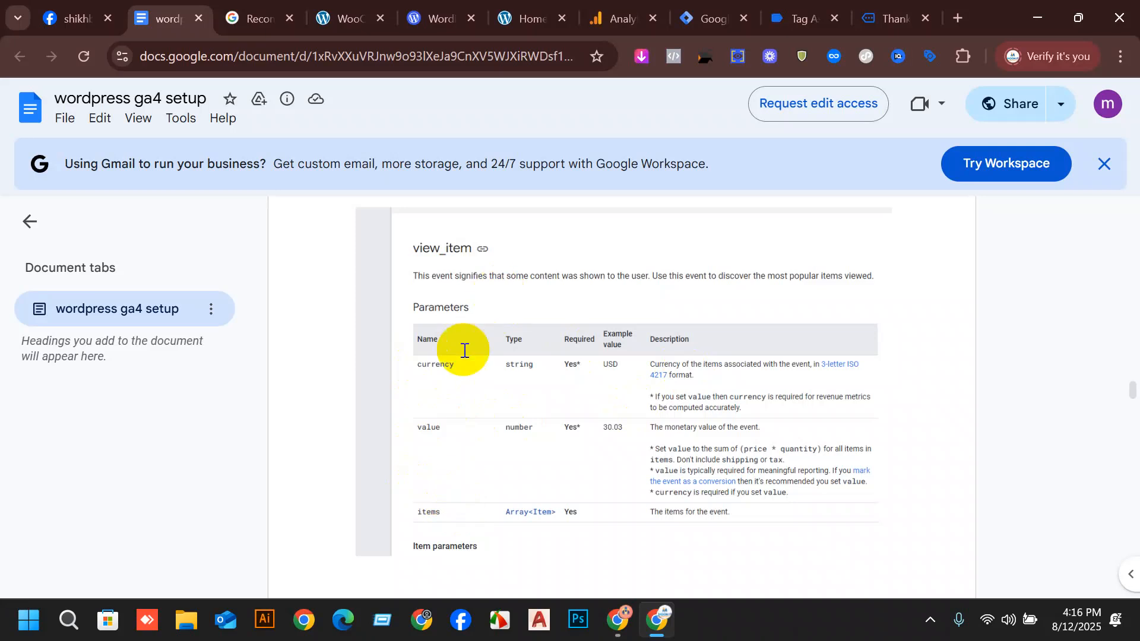
left_click(887, 8)
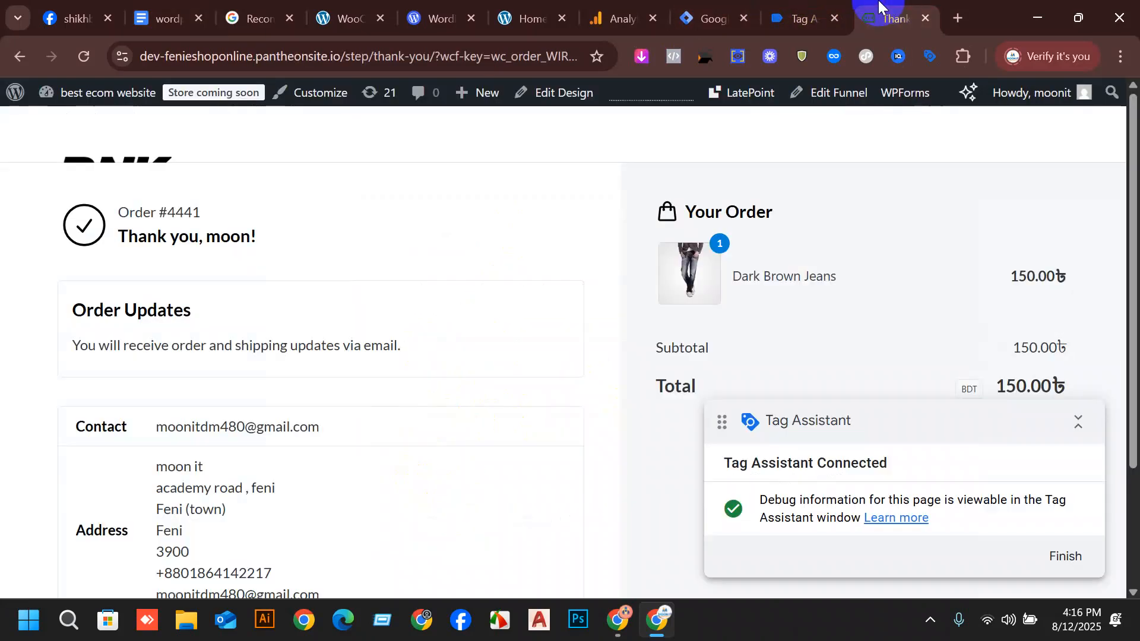
Return to Tag Assistant and locate the currency, value and items keys under ecommerce in the view_item data layer.
left_click(803, 10)
left_click(132, 422)
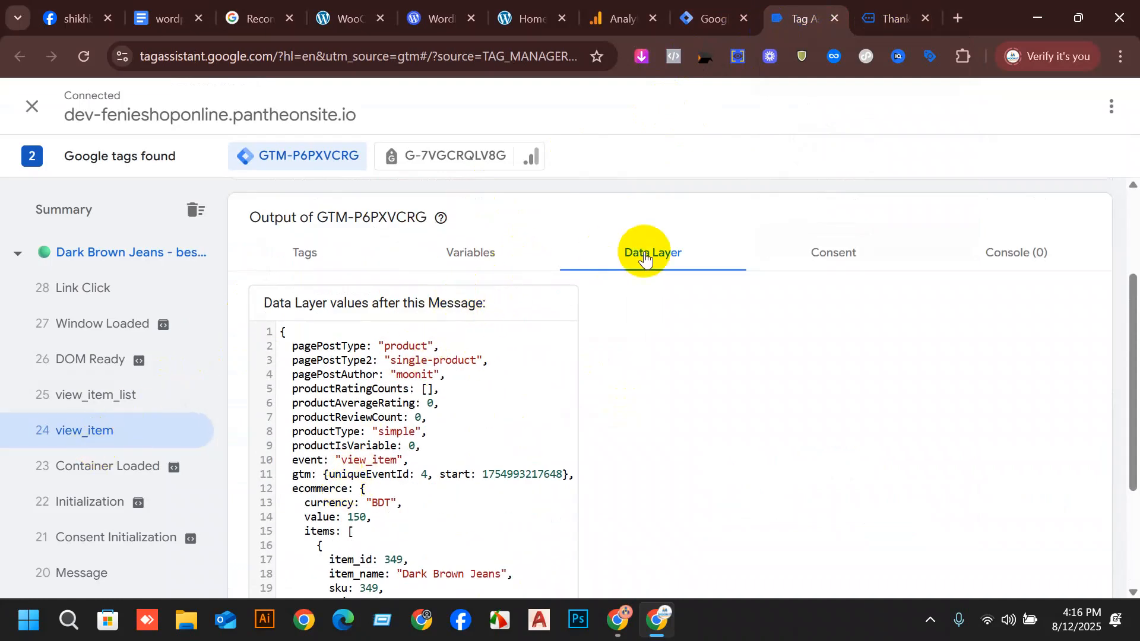
scroll(475, 356, "down", 1)
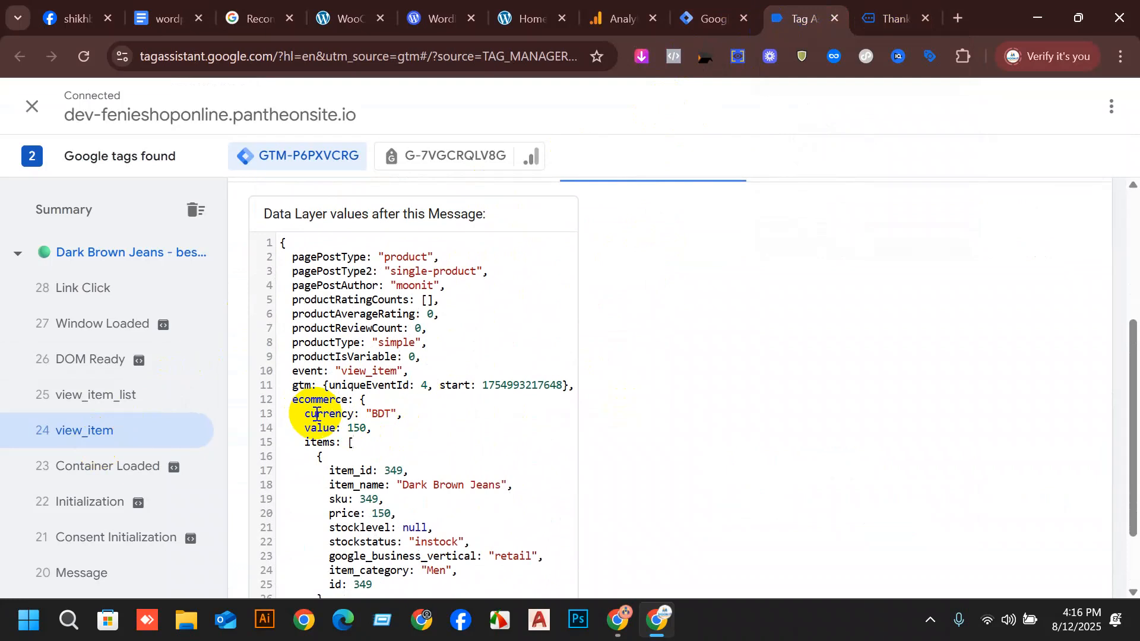
left_click_drag(308, 402, 377, 449)
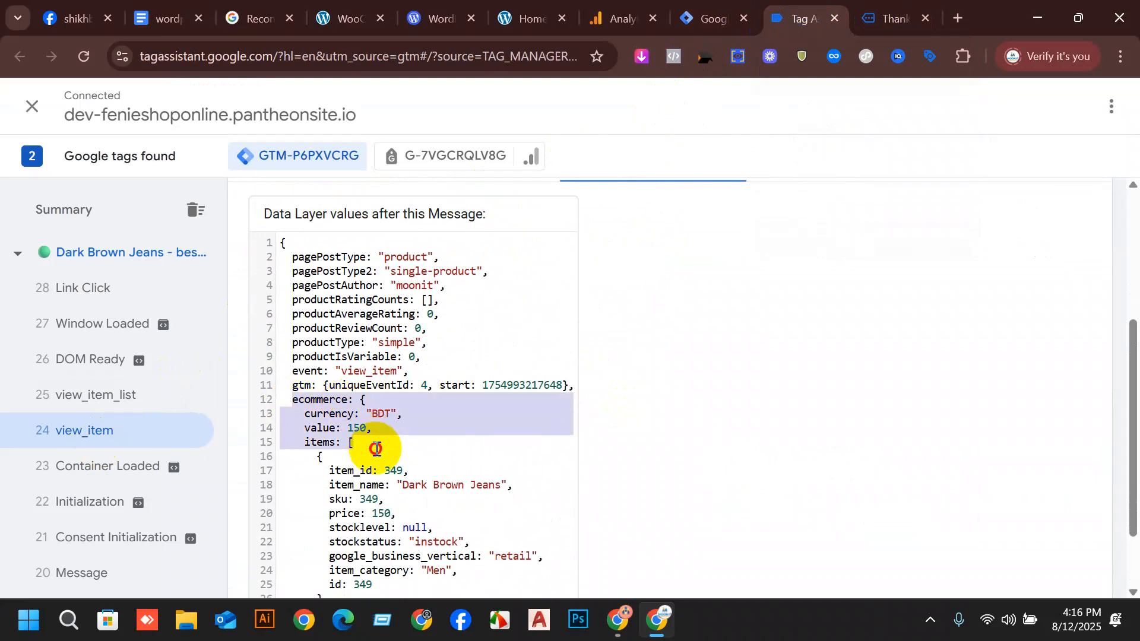
left_click(376, 449)
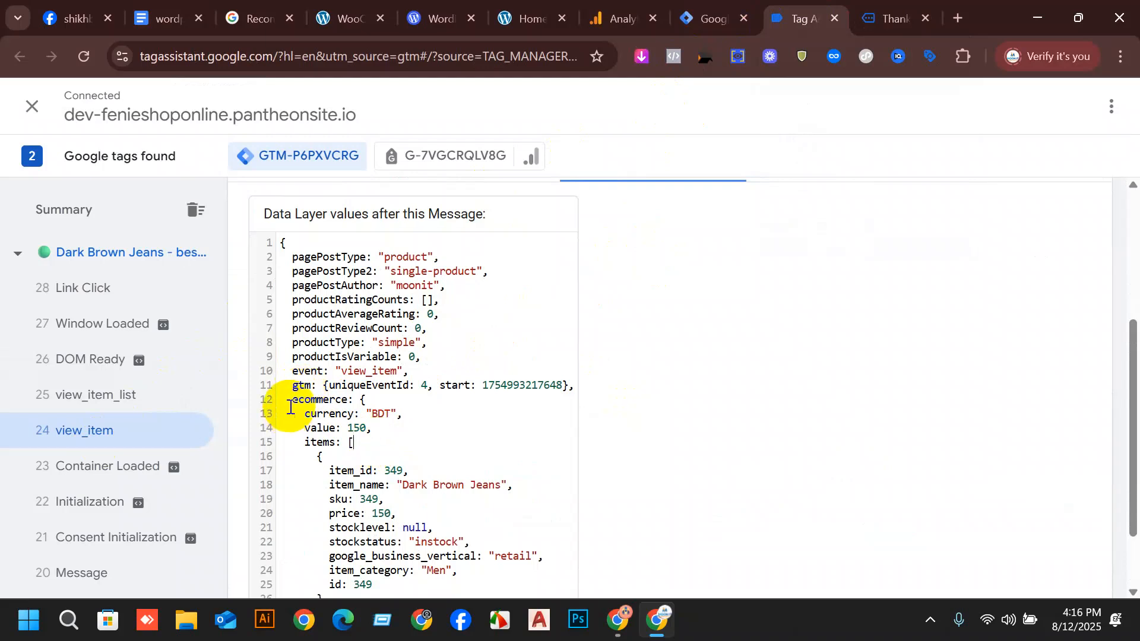
left_click_drag(304, 406, 343, 398)
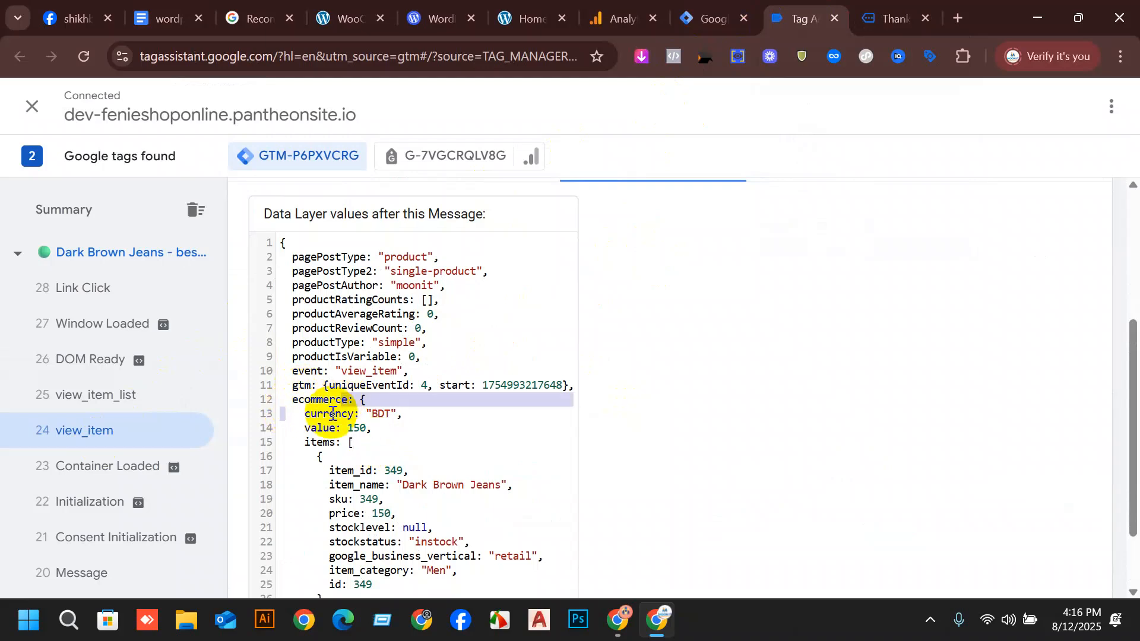
Review the data layer variable list and the user-defined variables example in the wordpress ga4 setup document.
left_click(734, 5)
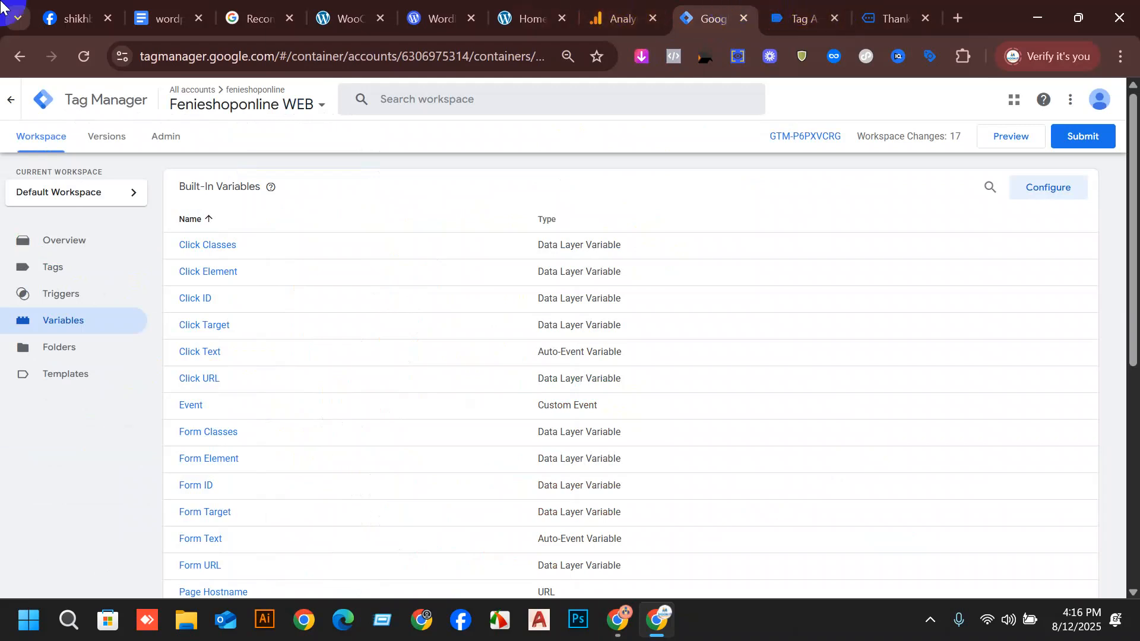
left_click(139, 11)
scroll(633, 357, "up", 15)
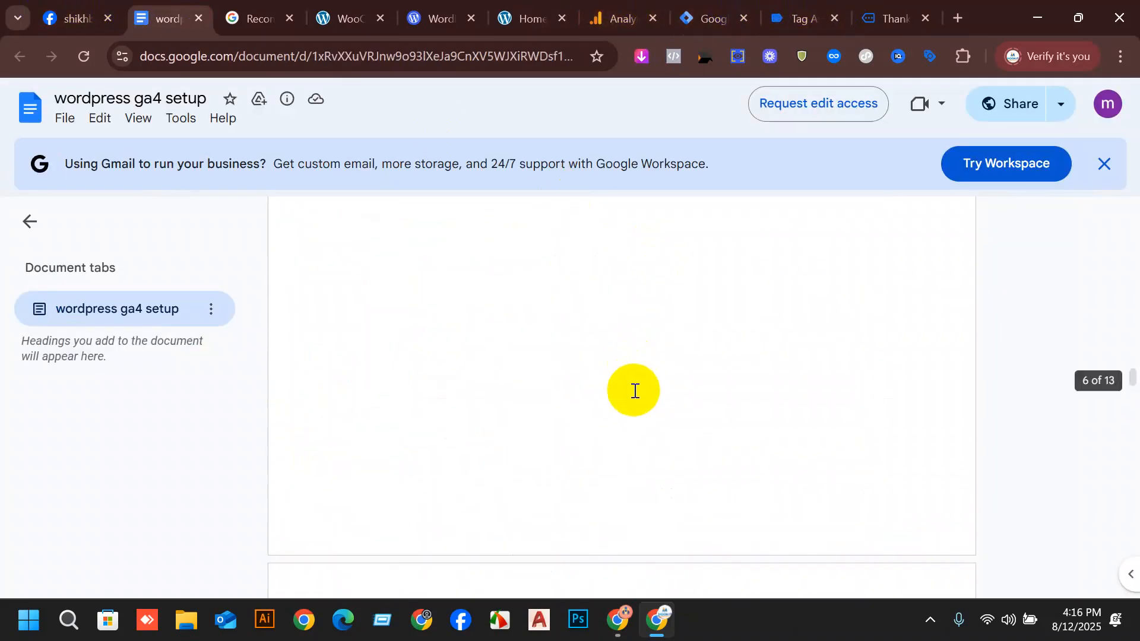
scroll(660, 416, "down", 10)
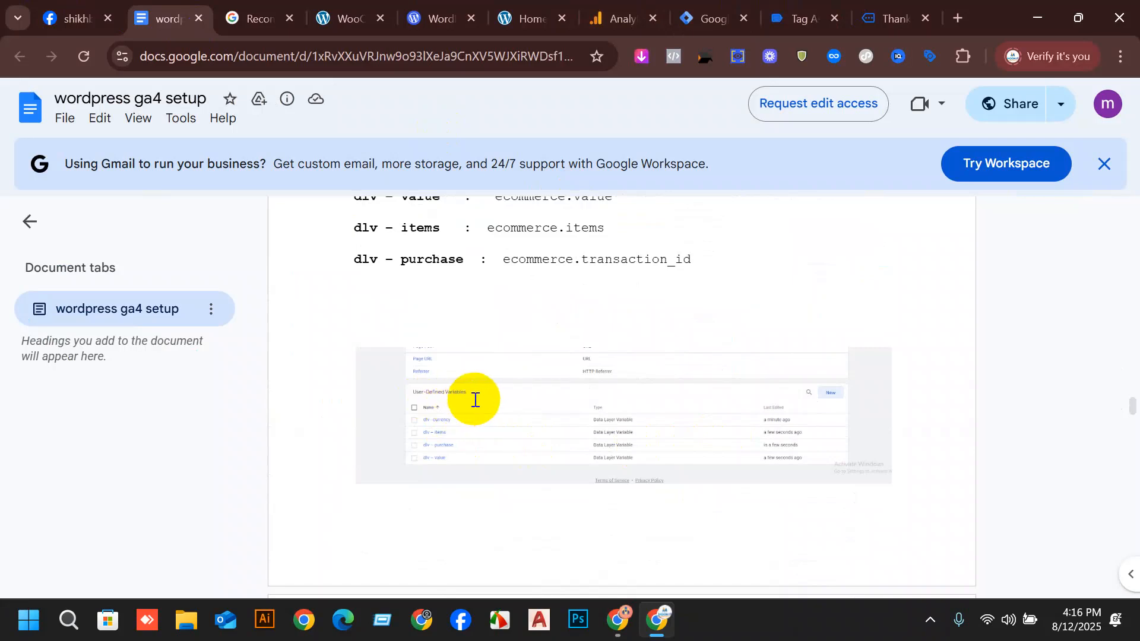
Switch to Google Tag Manager and start a new user-defined variable of type Data Layer Variable.
left_click(706, 17)
scroll(397, 428, "down", 1)
scroll(396, 428, "down", 5)
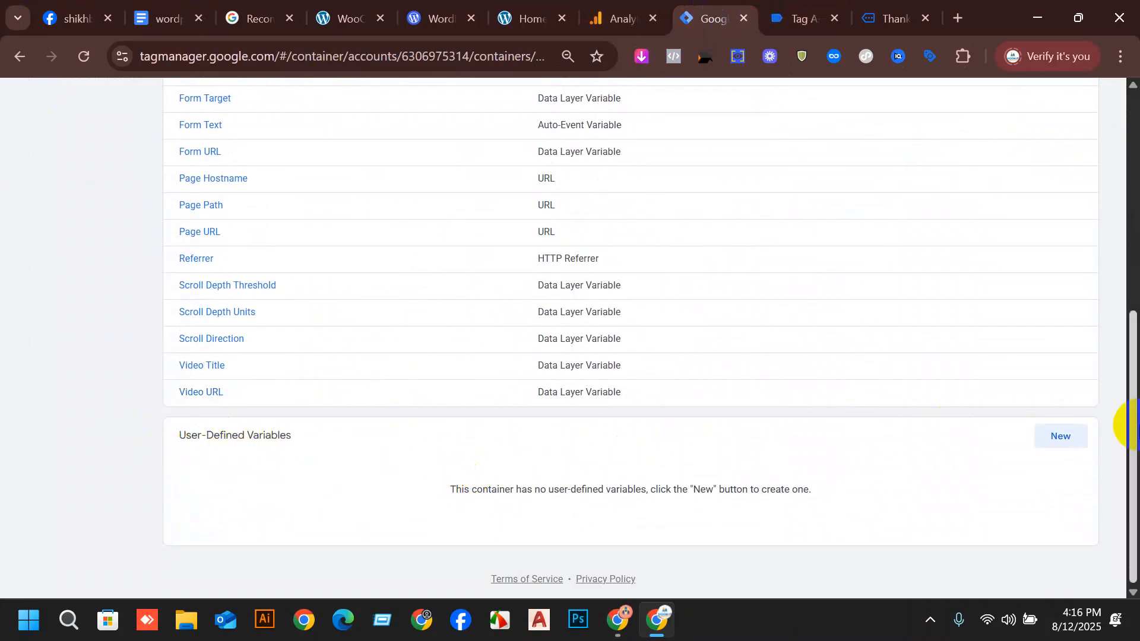
left_click(1064, 445)
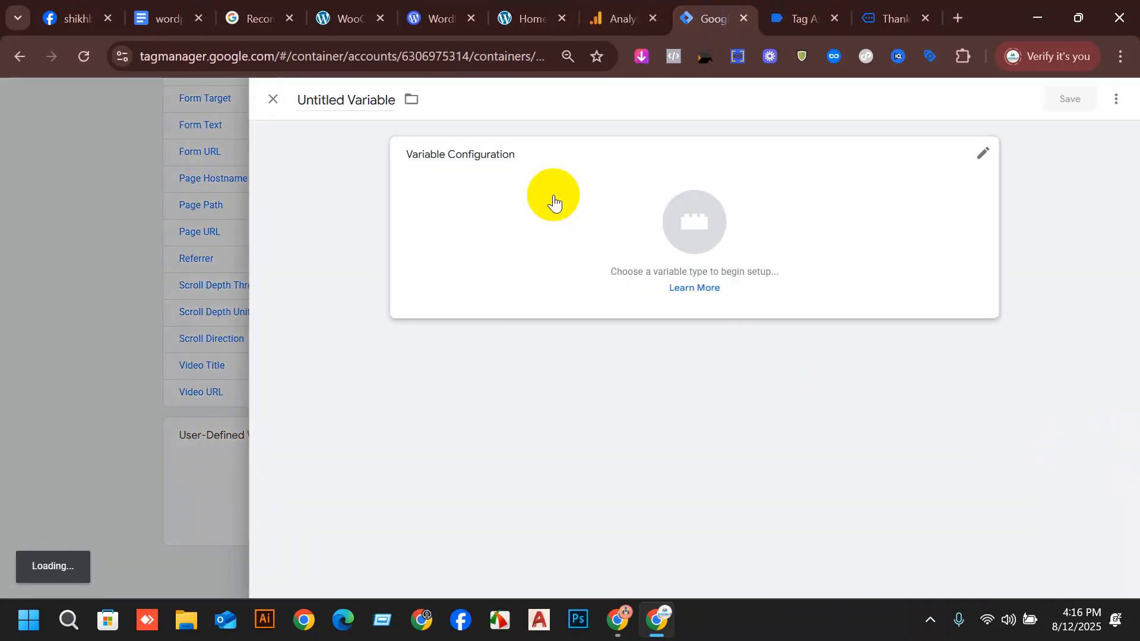
left_click(552, 199)
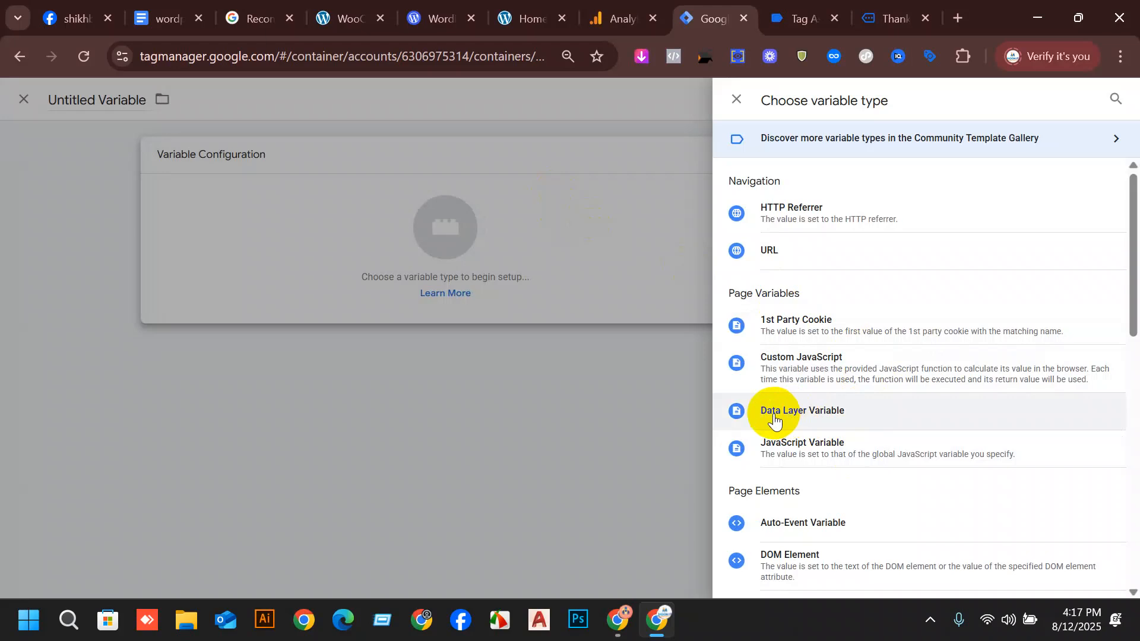
left_click(806, 414)
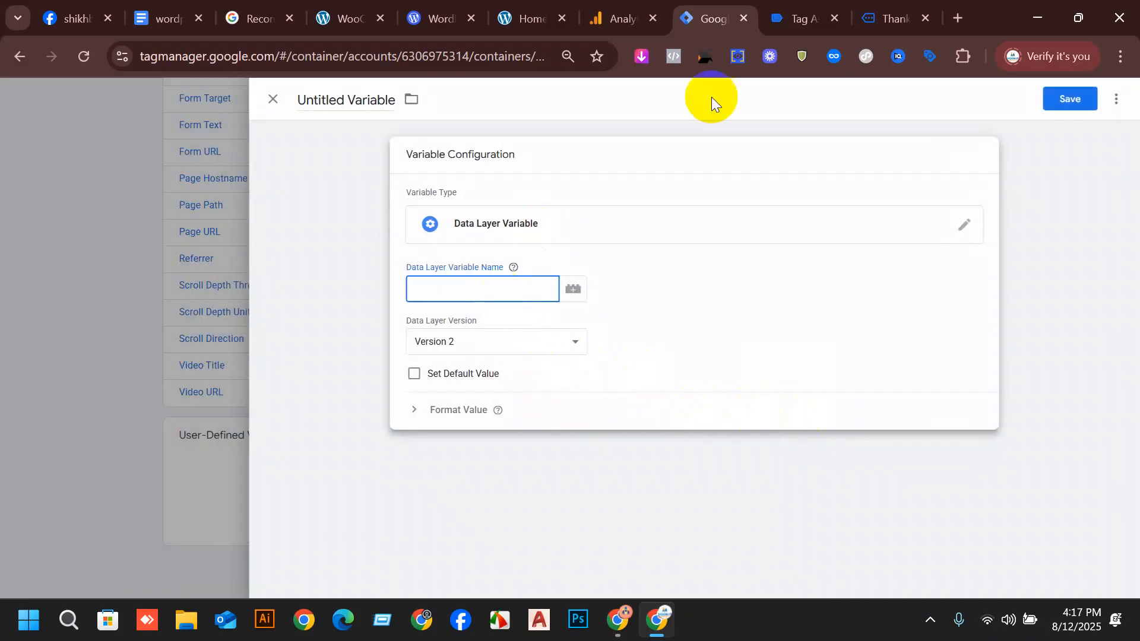
Copy the name "dlv - currency" from the setup document and give it to the untitled variable in Tag Manager.
left_click(168, 11)
scroll(422, 400, "up", 4)
left_click_drag(354, 369, 393, 402)
scroll(393, 402, "down", 2)
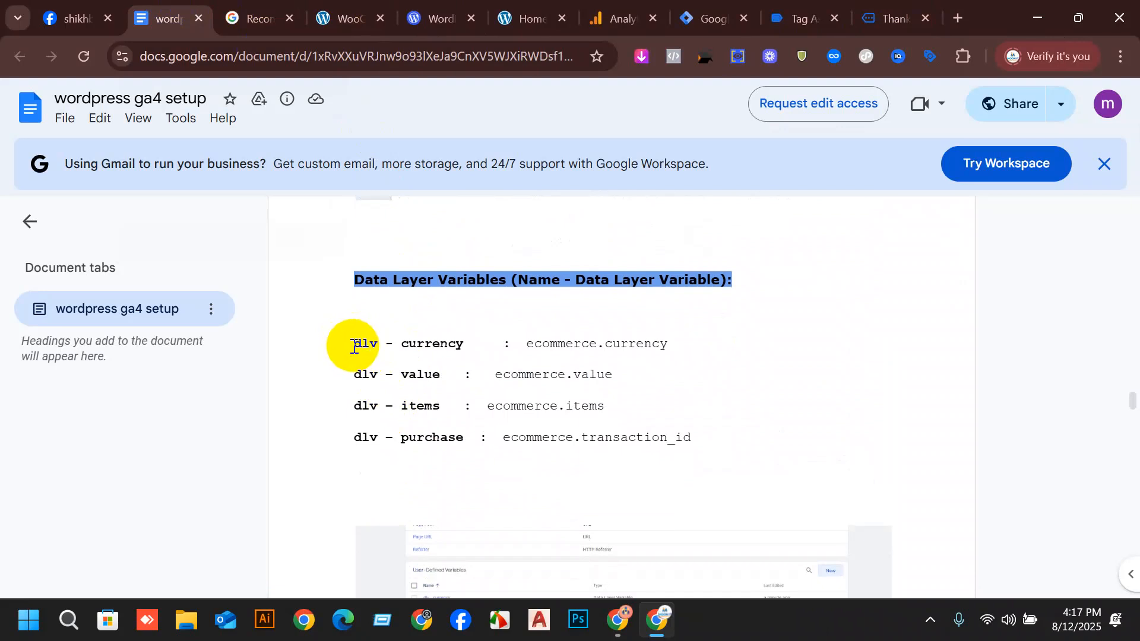
left_click_drag(362, 343, 464, 352)
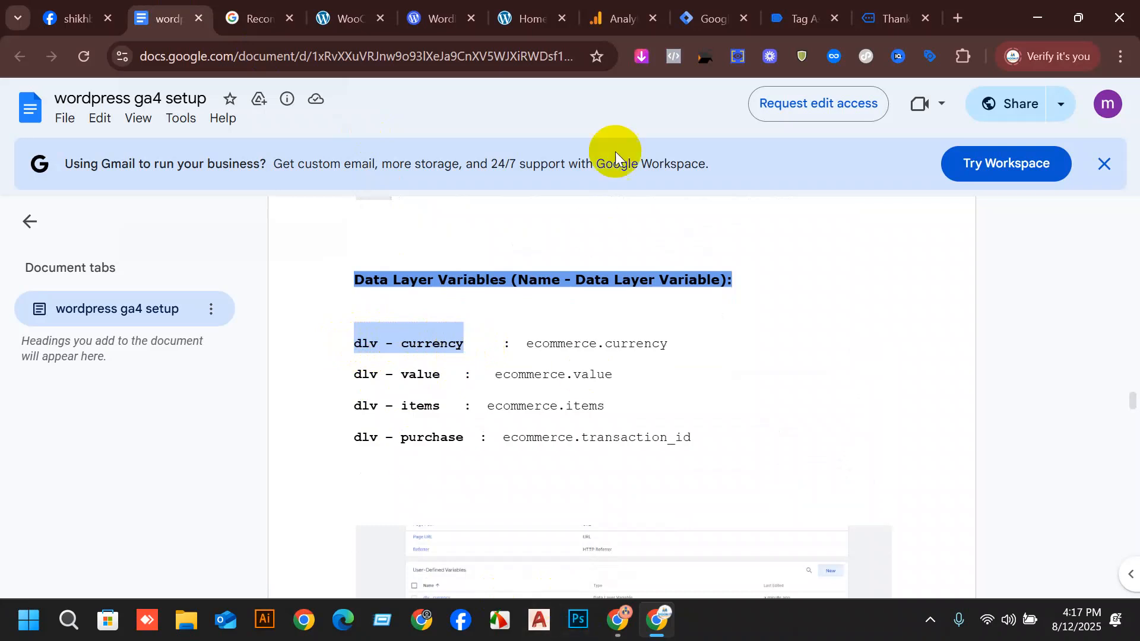
left_click(571, 10)
left_click(610, 6)
left_click(689, 14)
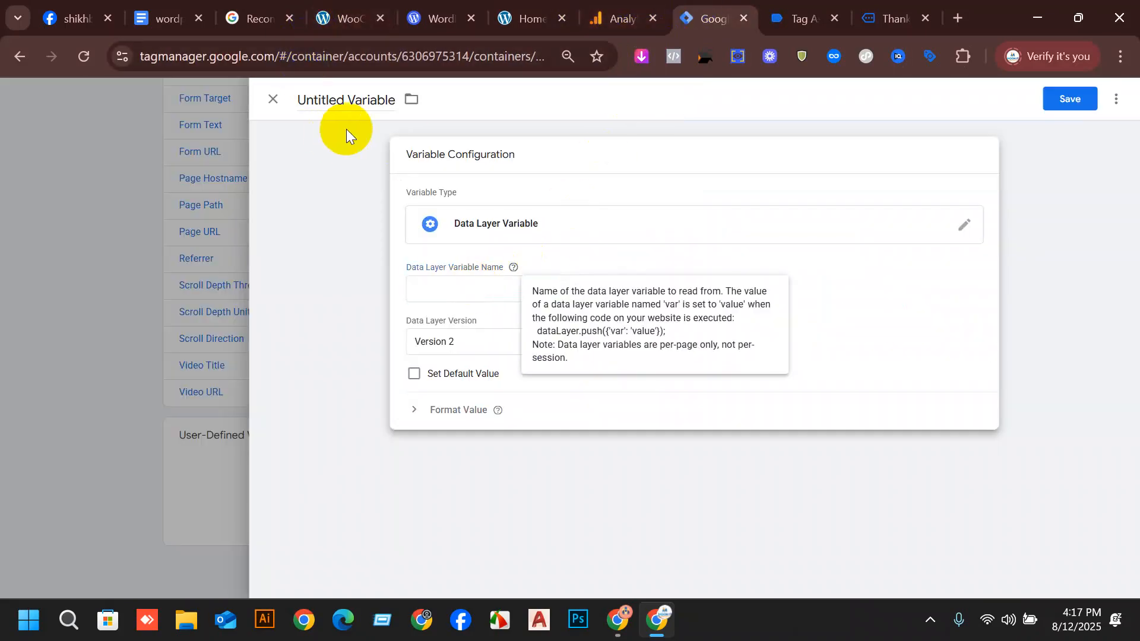
left_click(360, 98)
type("dlv - currency")
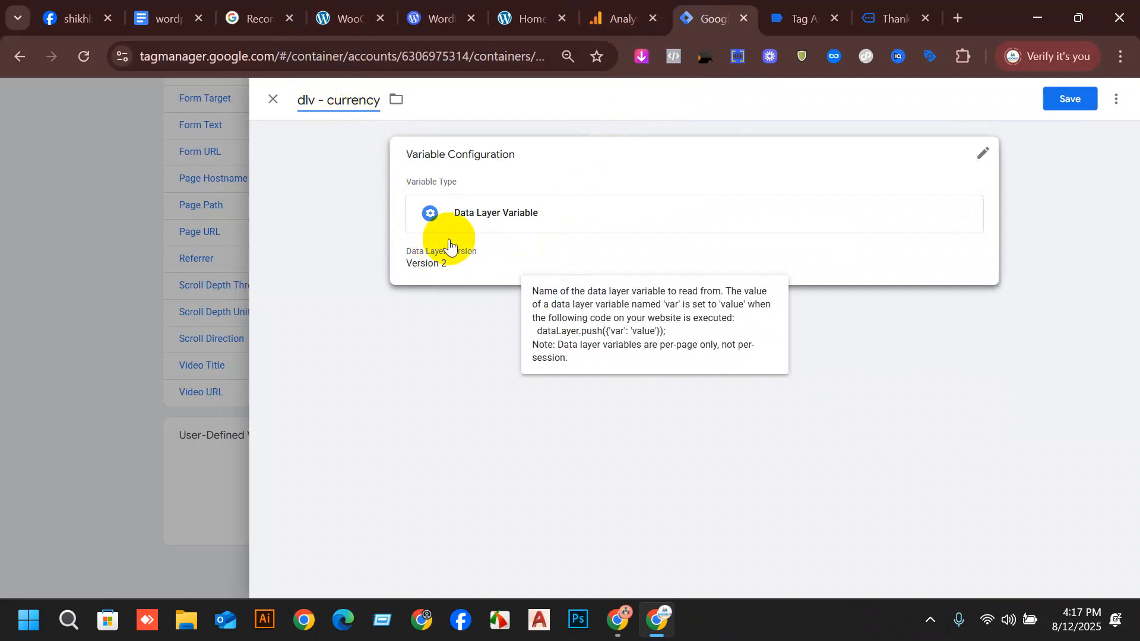
Open the dlv - currency variable's configuration for editing and check the ecommerce object in Tag Assistant for its data layer path.
left_click(480, 217)
left_click(452, 297)
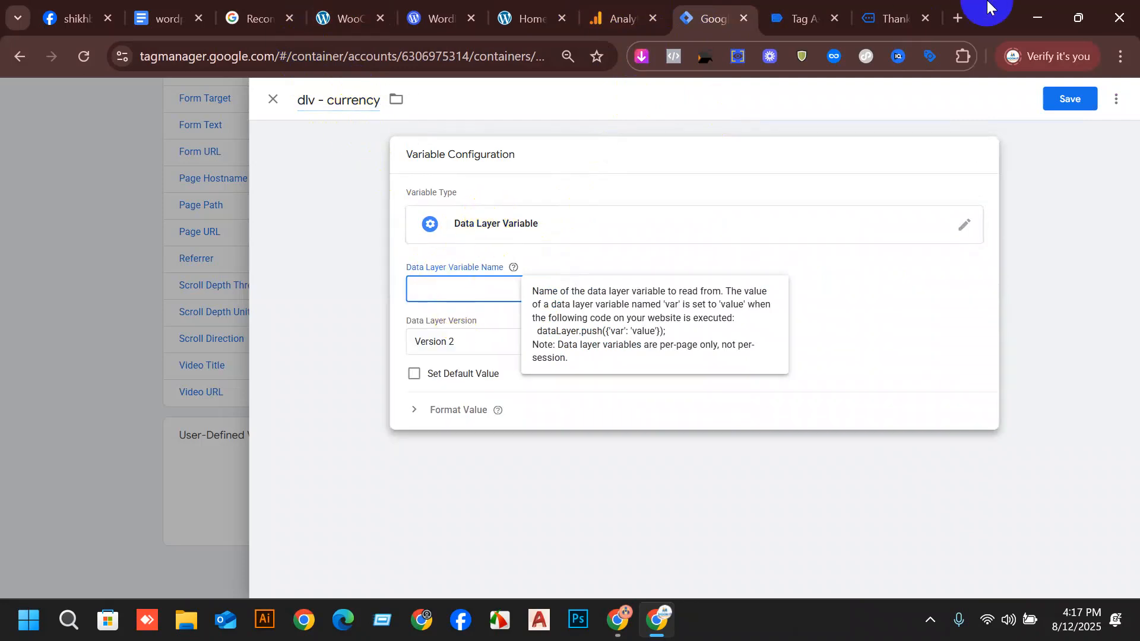
left_click(804, 16)
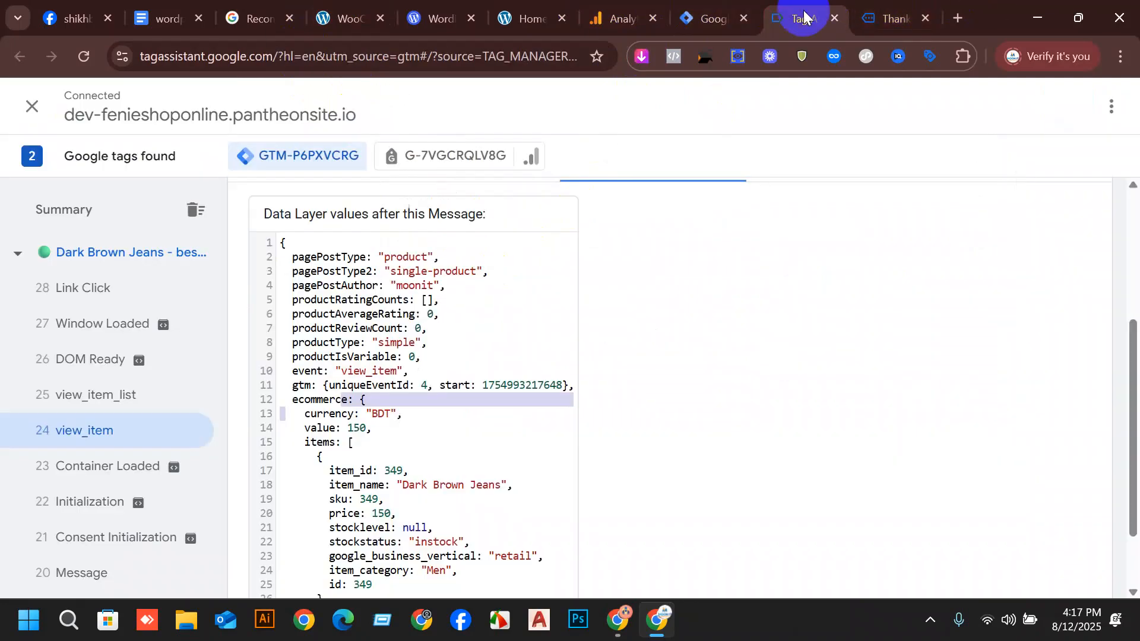
left_click(285, 398)
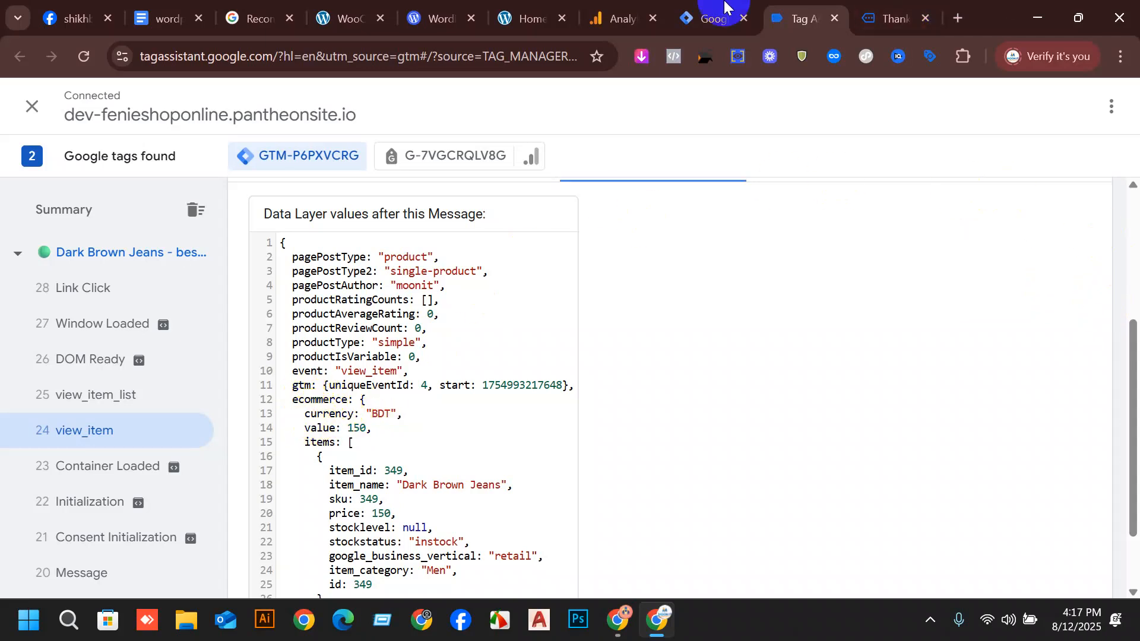
Look up the data layer path listed for dlv - currency in the setup document and compare it with Tag Assistant's view_item data.
left_click(252, 18)
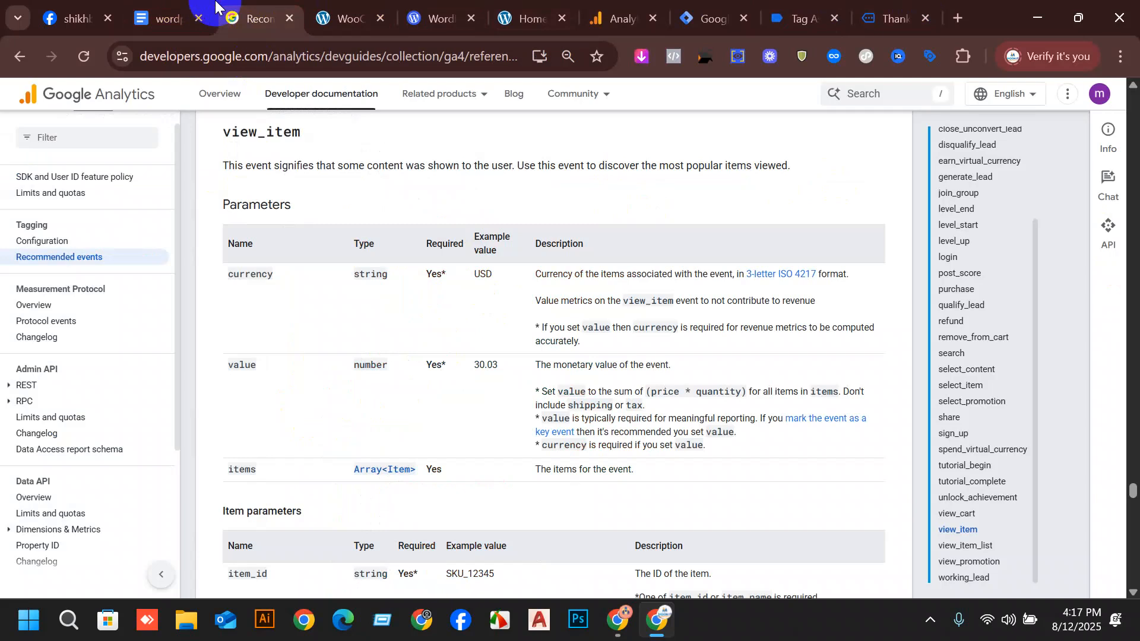
left_click(167, 18)
left_click_drag(689, 359, 519, 338)
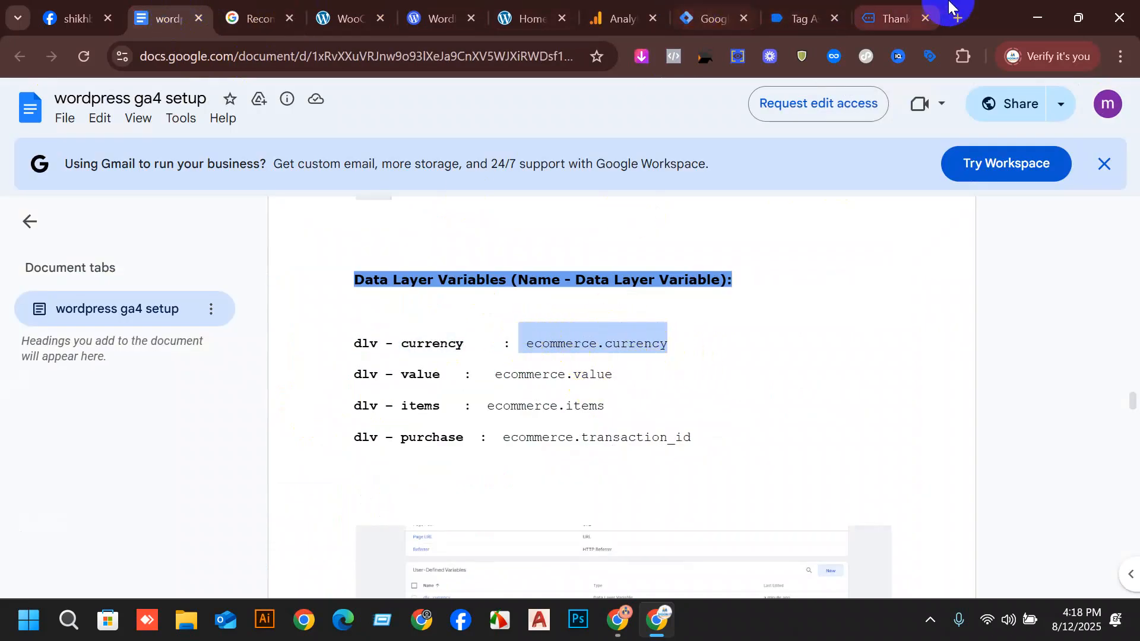
left_click(908, 9)
left_click(775, 9)
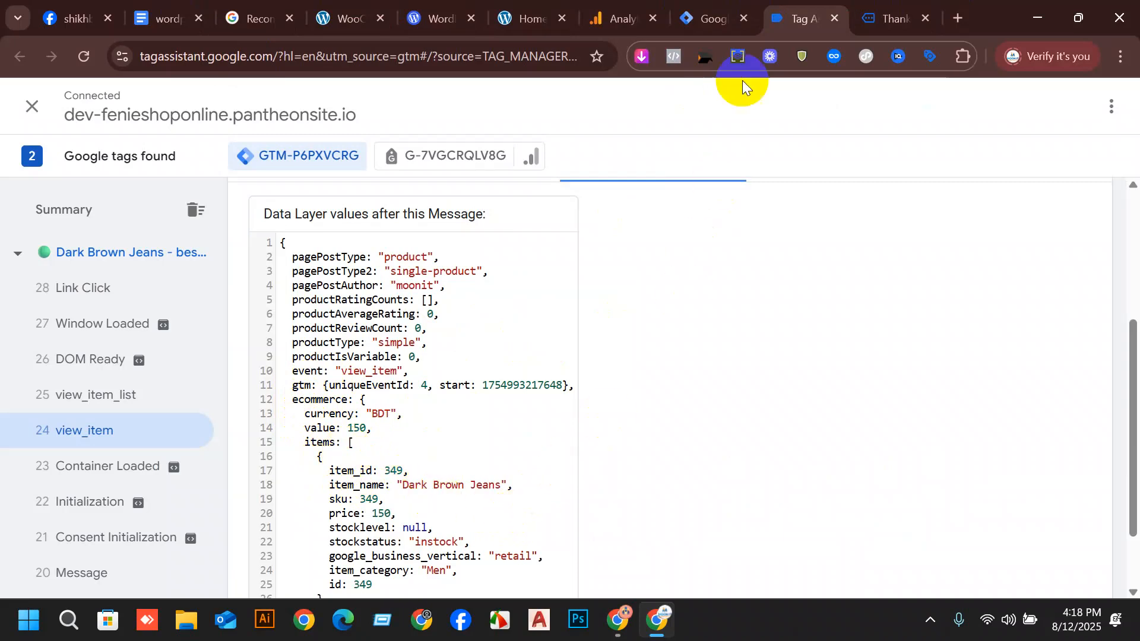
left_click(719, 7)
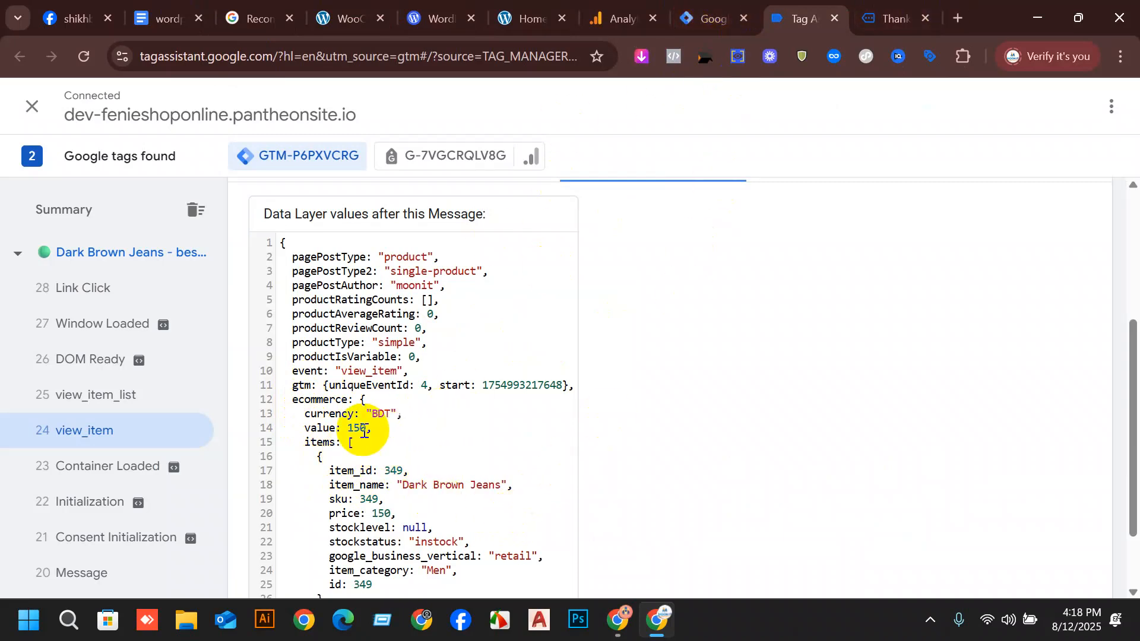
Copy the ecommerce key from the view_item data in Tag Assistant and enter "ecommerce." as dlv - currency's Data Layer Variable Name in Tag Manager.
double_click(296, 397)
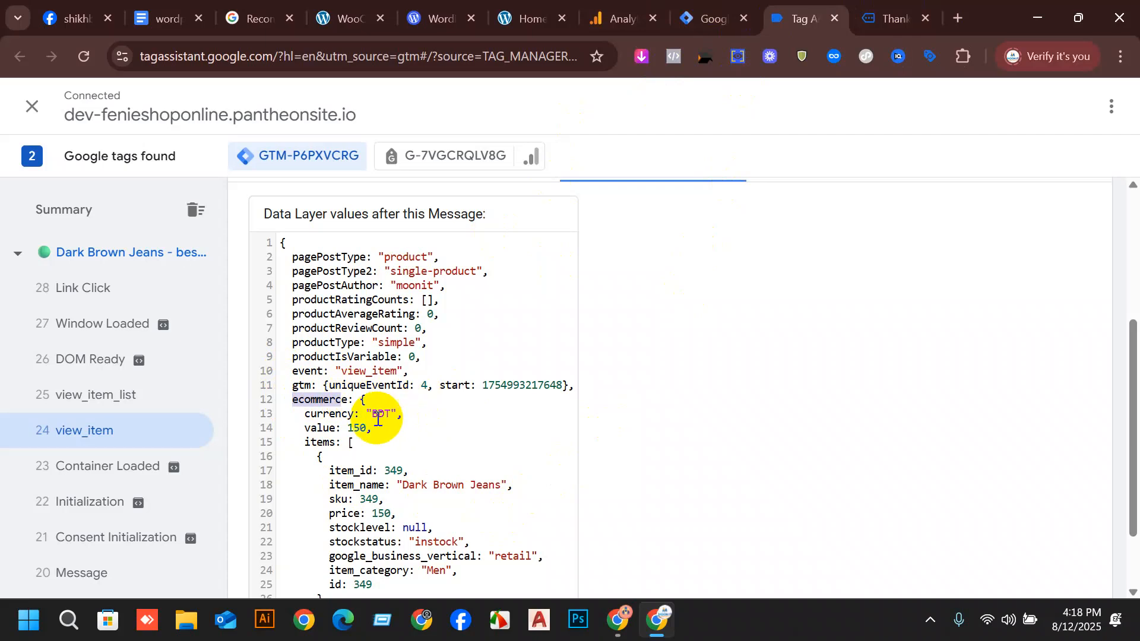
triple_click(318, 400)
left_click(318, 400)
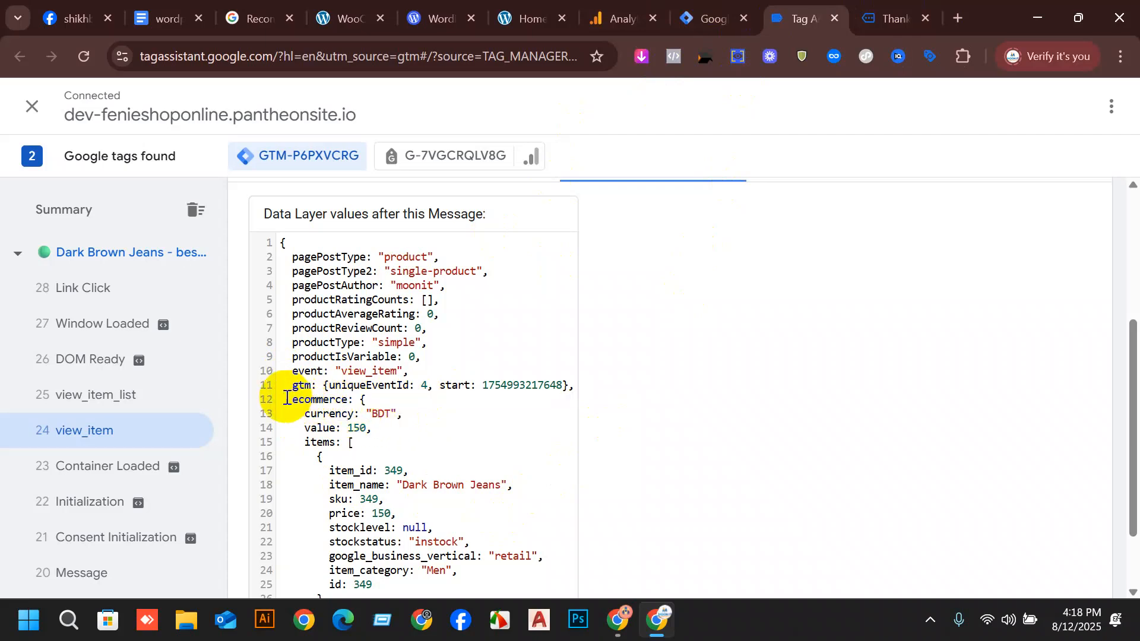
left_click_drag(293, 400, 349, 400)
key("ctrl+c")
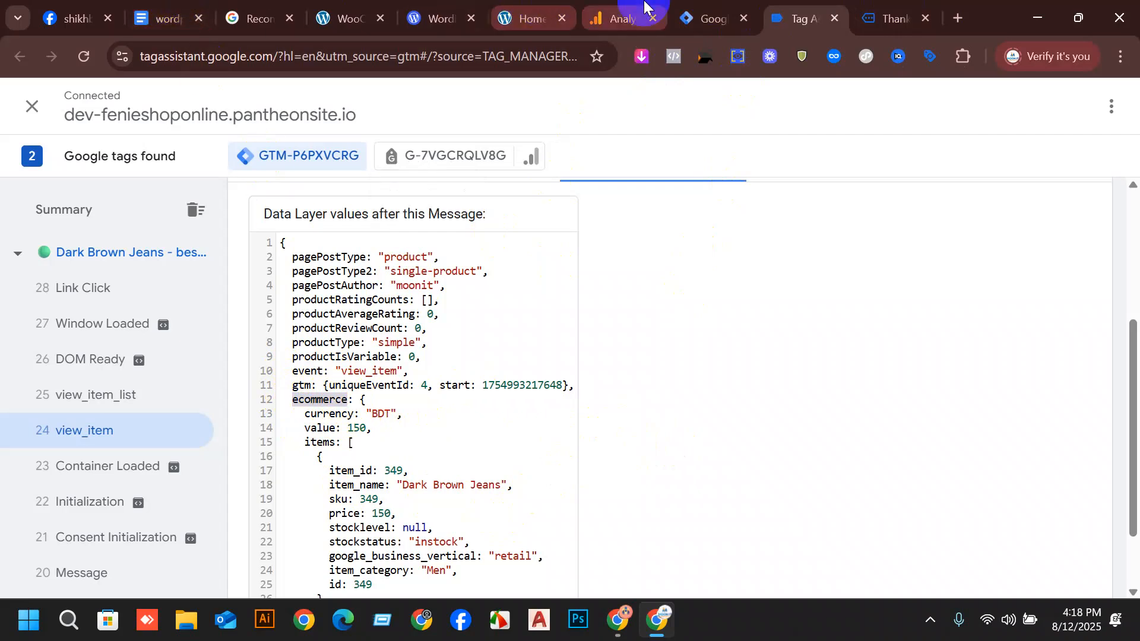
left_click(714, 18)
key("ctrl+v")
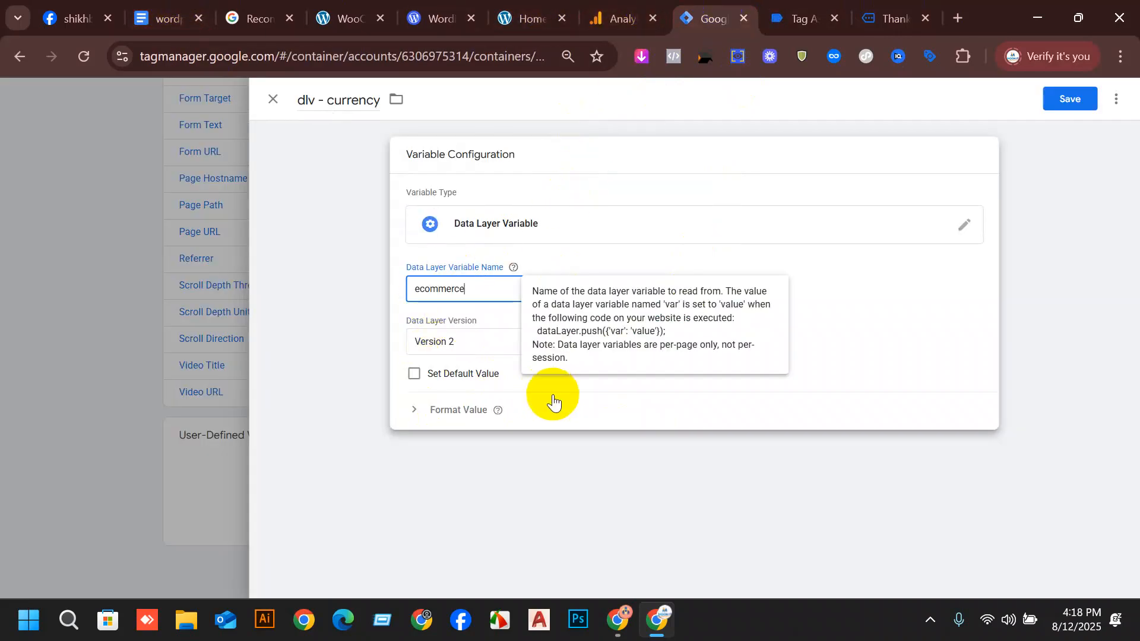
type(".")
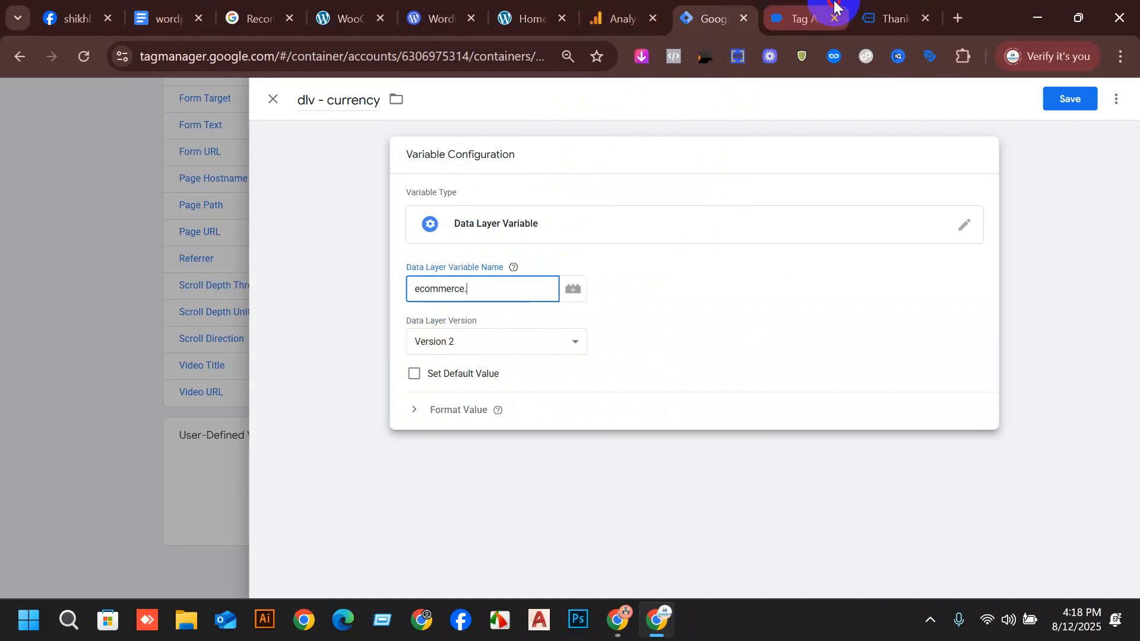
Append the currency key copied from Tag Assistant to complete the path "ecommerce.currency", and save the dlv - currency variable.
left_click(834, 6)
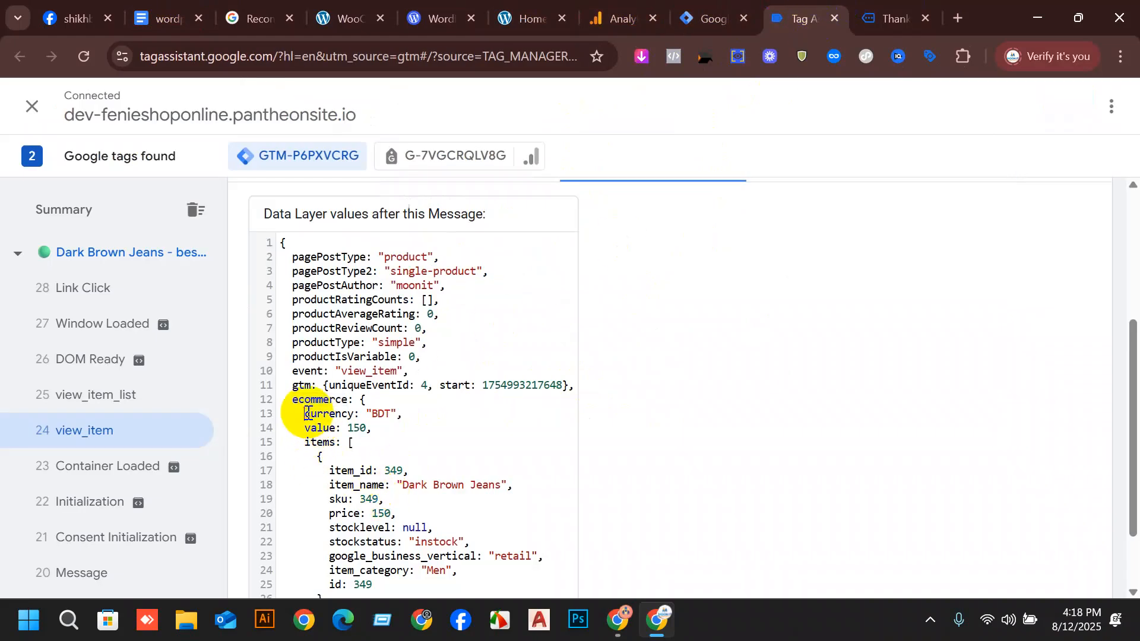
left_click_drag(307, 414, 344, 414)
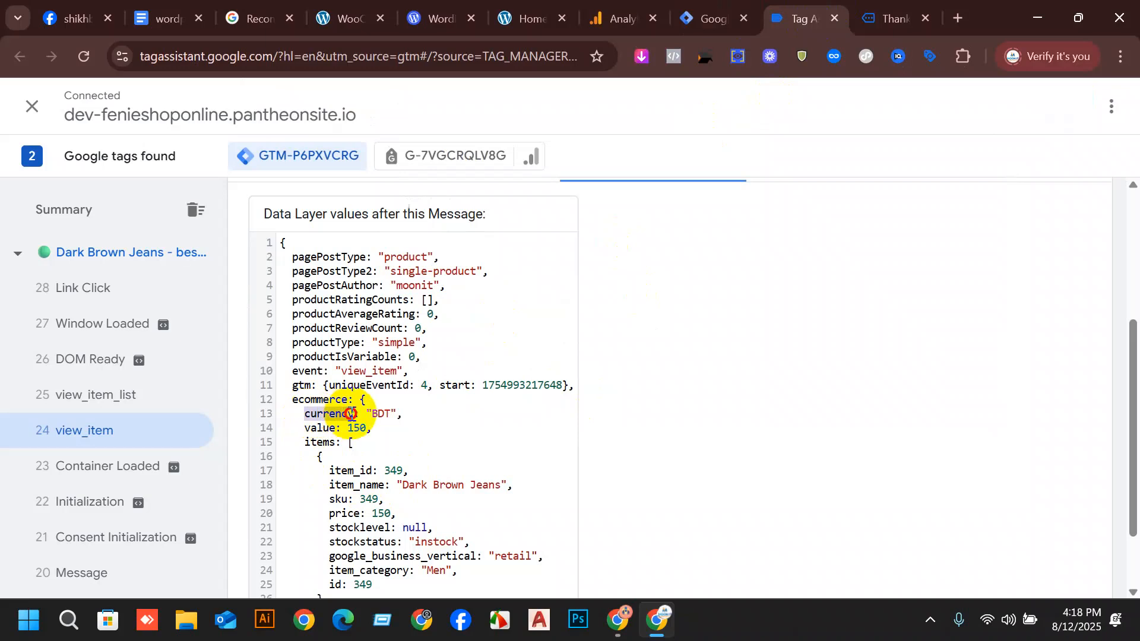
left_click(691, 15)
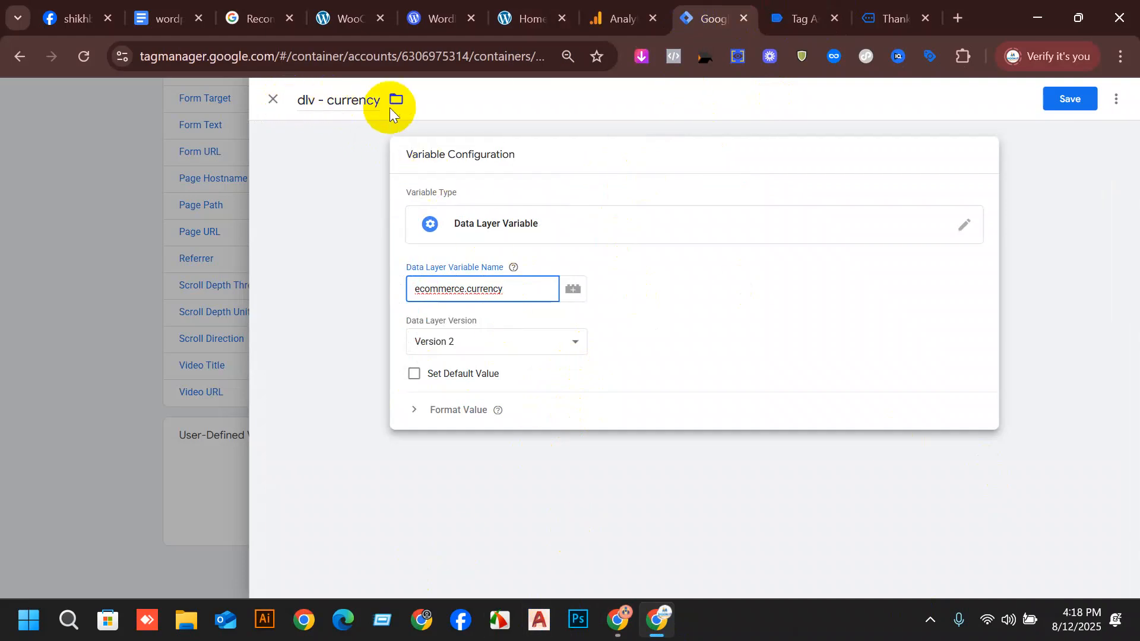
left_click(1067, 100)
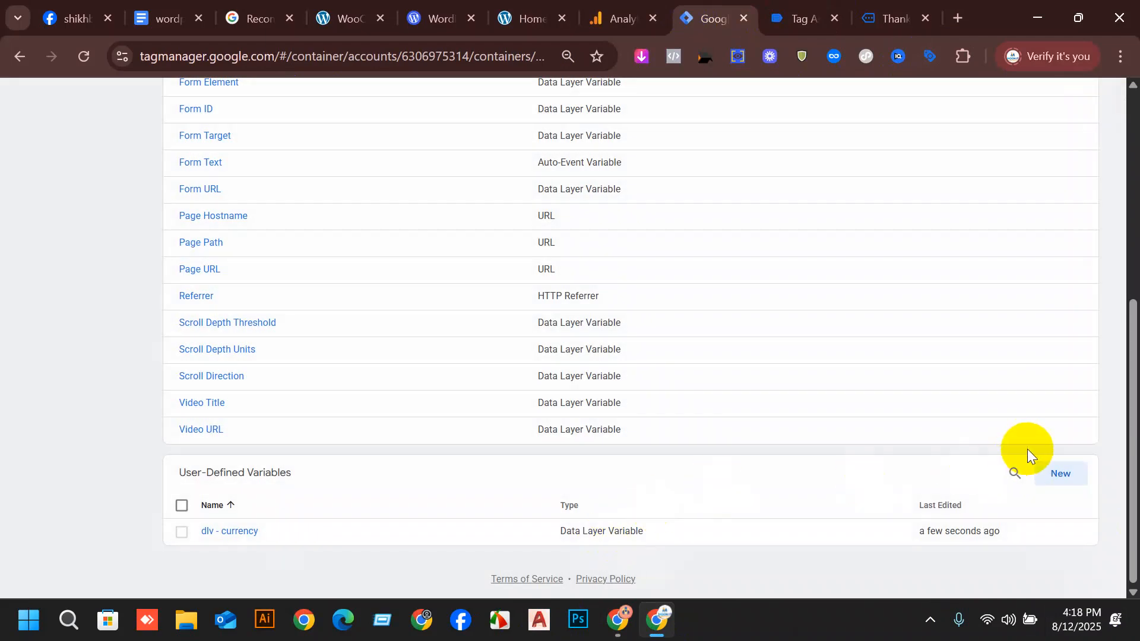
Start another user-defined variable, name it "dlv – value" as copied from the setup document, and set its type to Data Layer Variable.
left_click(1061, 475)
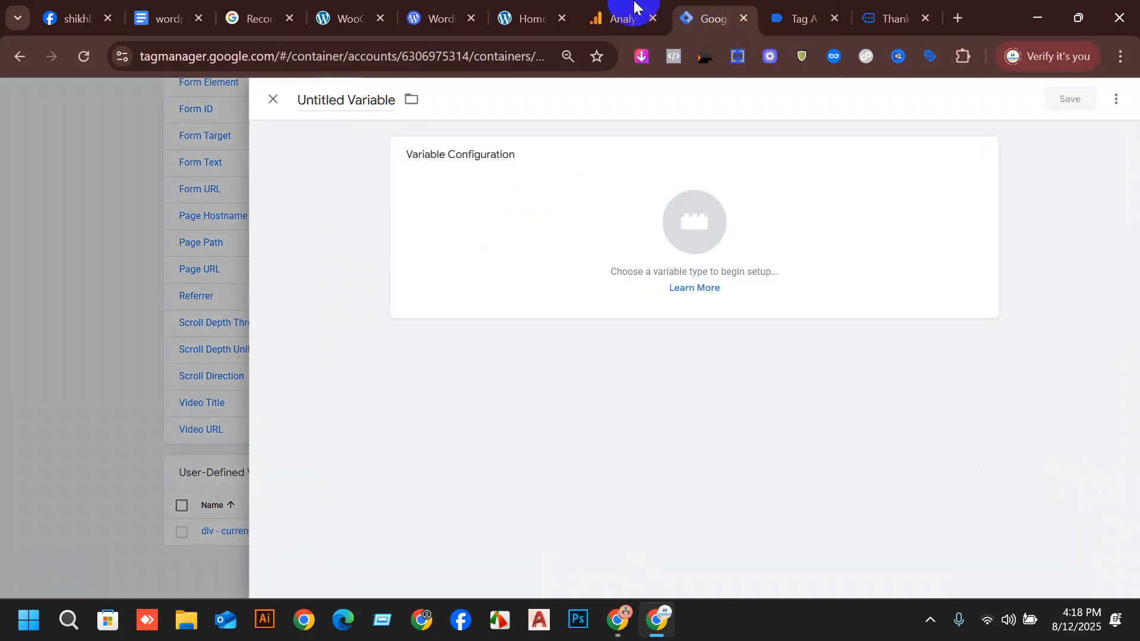
left_click(159, 13)
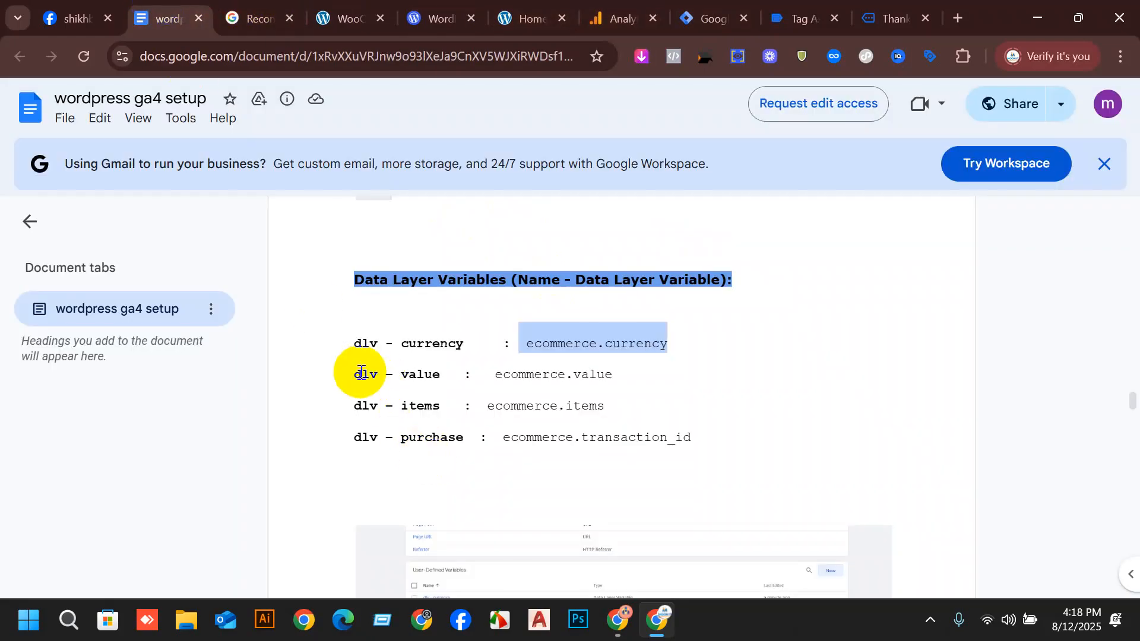
left_click_drag(357, 368, 437, 372)
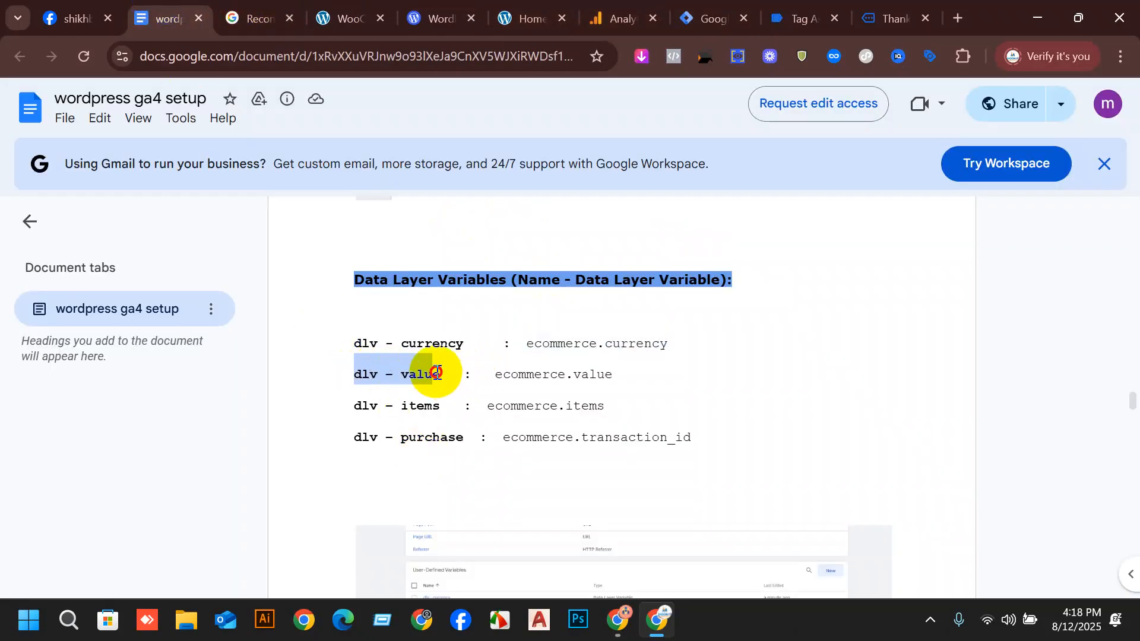
left_click(903, 6)
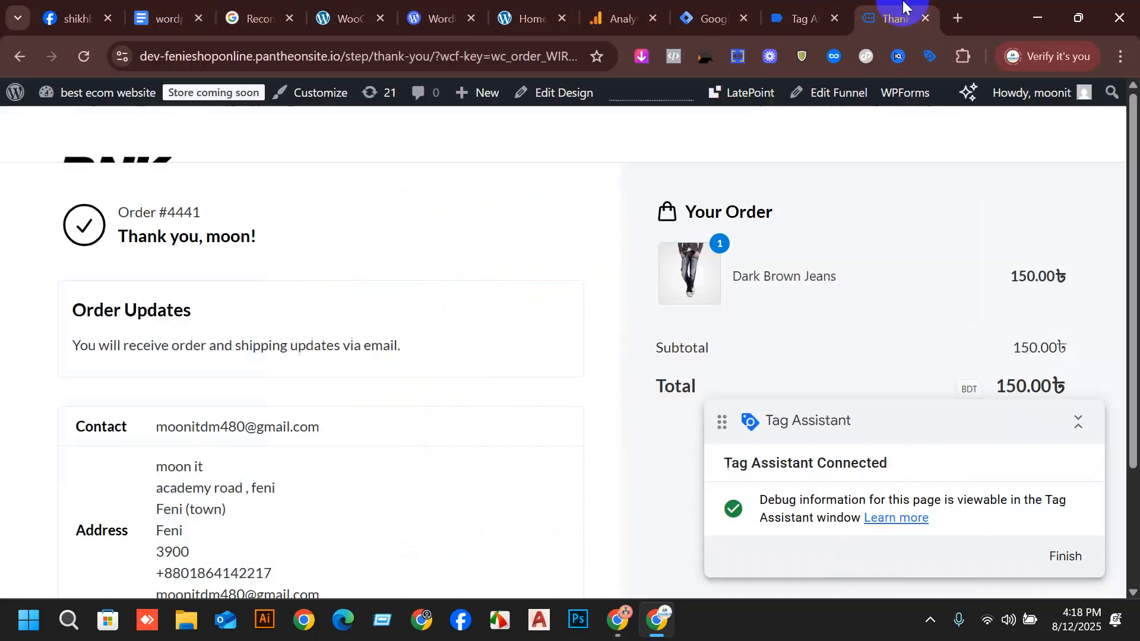
left_click(721, 13)
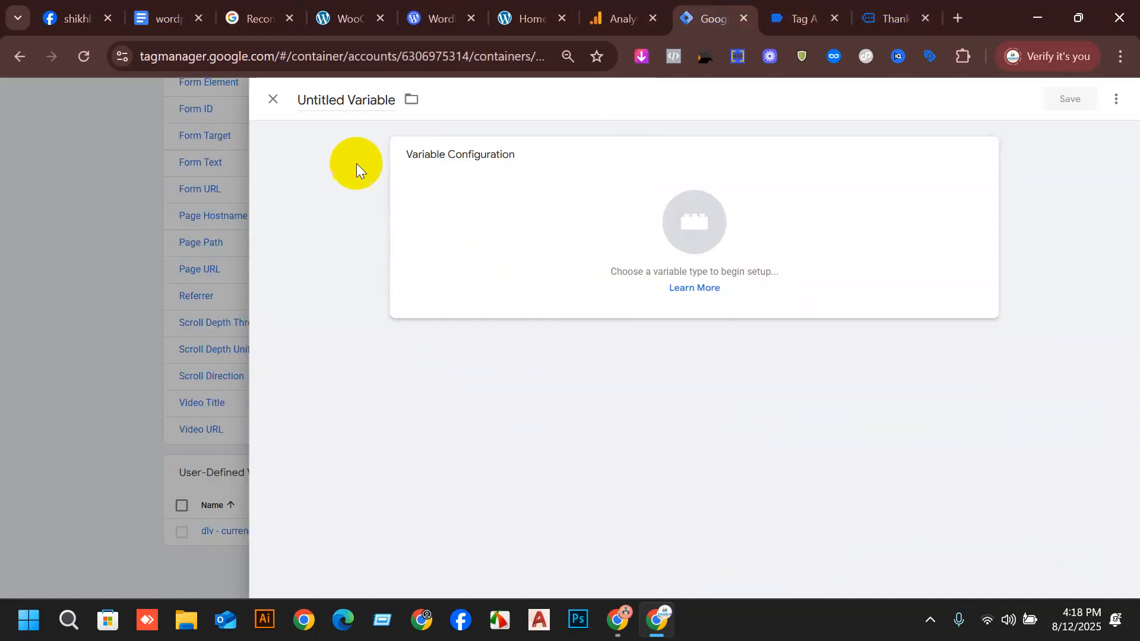
left_click(372, 98)
type("dlv – value")
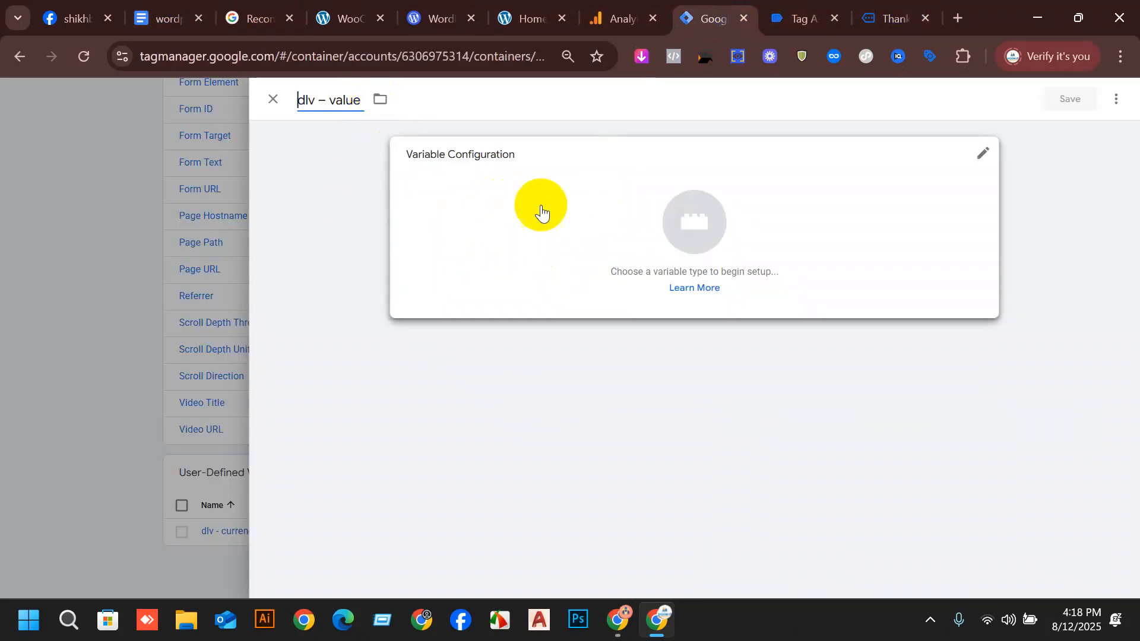
left_click(540, 209)
left_click(865, 409)
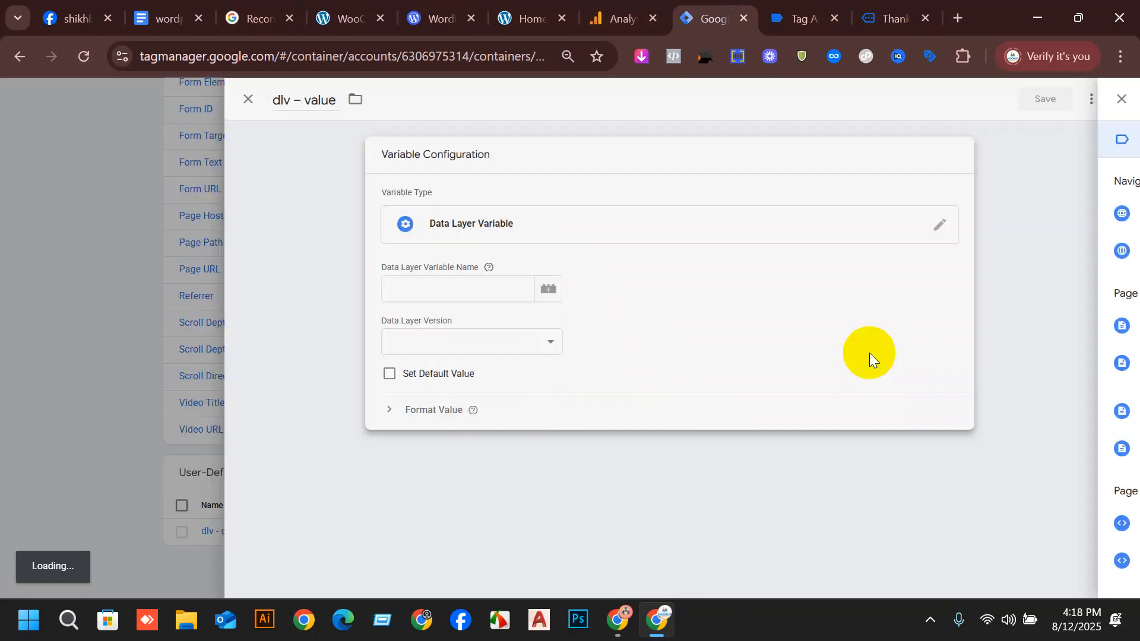
Copy "ecommerce.value" from the setup document into dlv – value's Data Layer Variable Name and save the variable.
left_click(892, 9)
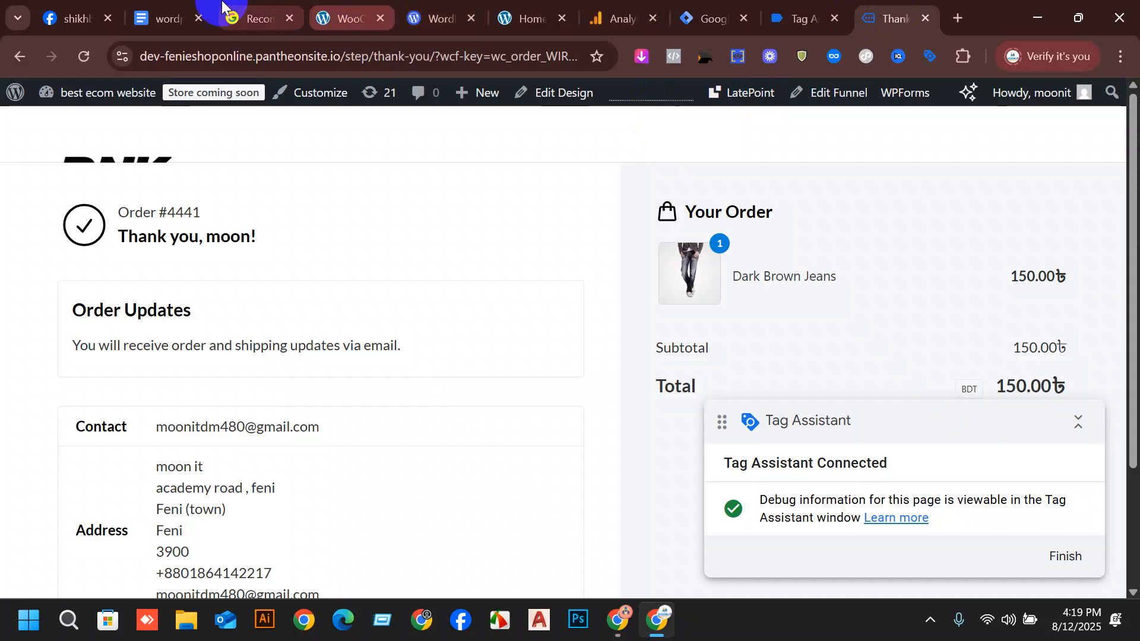
left_click(168, 18)
left_click_drag(614, 380, 493, 382)
key("ctrl+c")
left_click(891, 15)
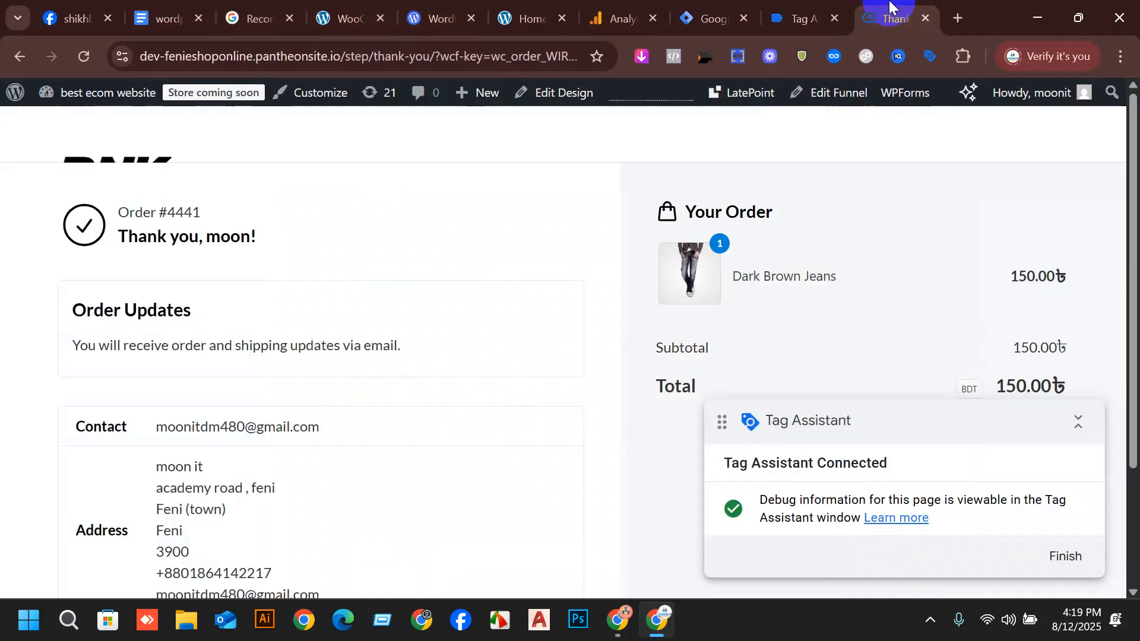
left_click(795, 9)
left_click(716, 6)
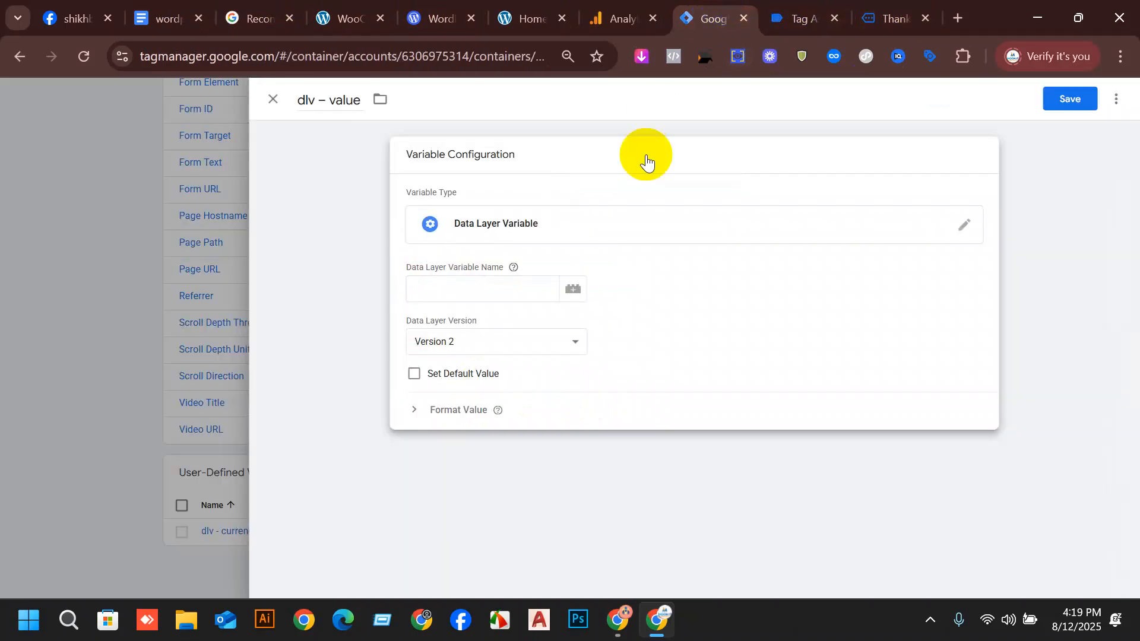
key("ctrl+v")
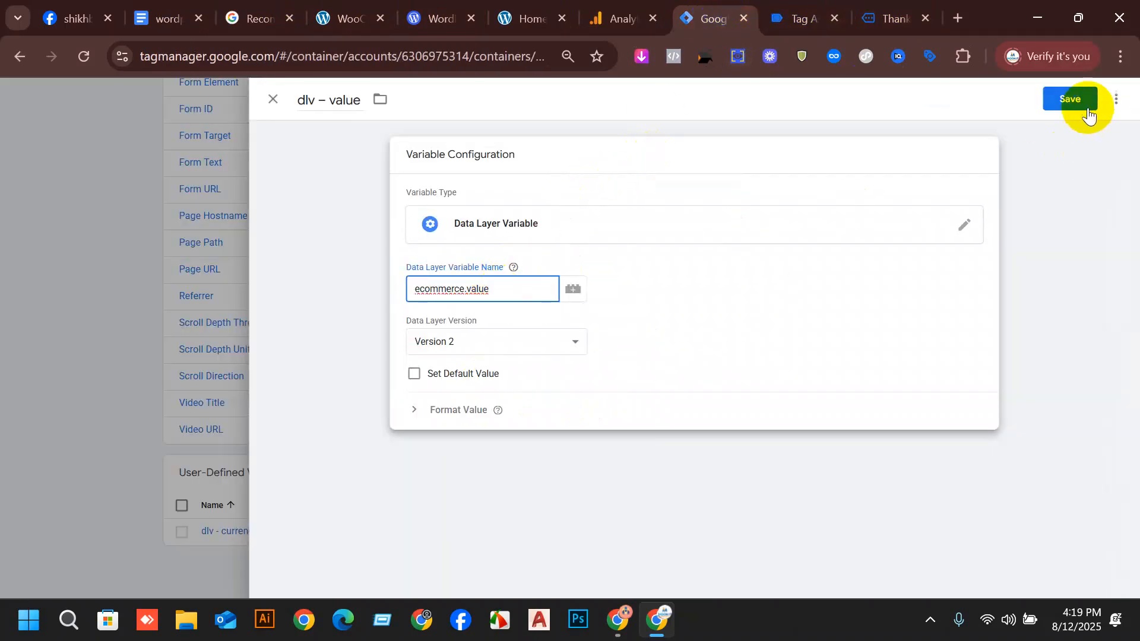
left_click(1069, 99)
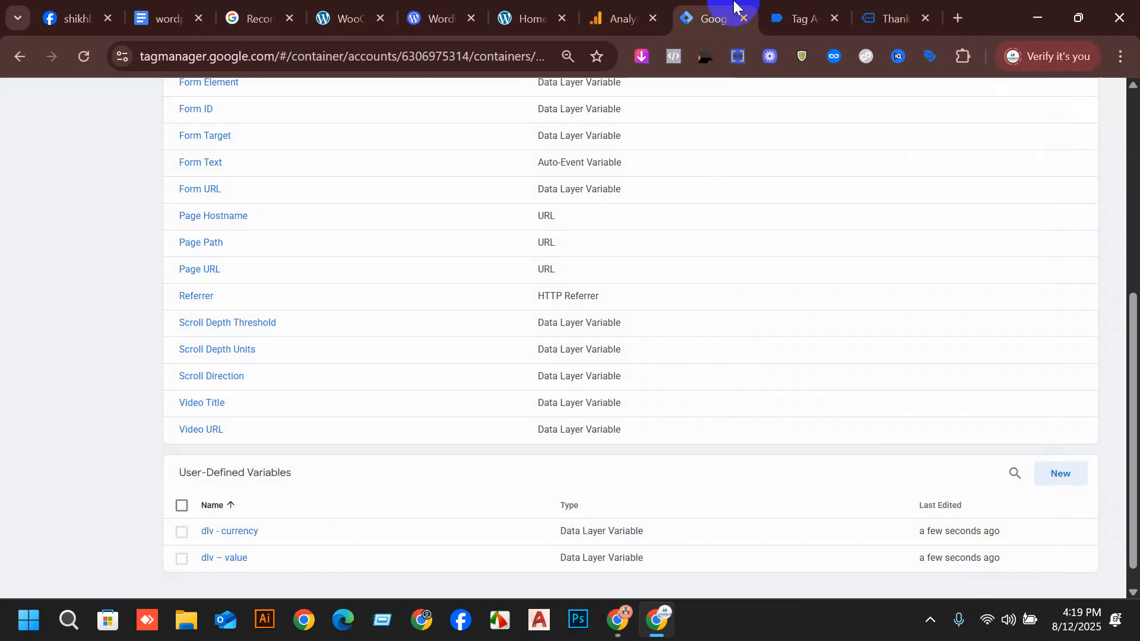
Start a third user-defined variable and name it "dlv – items" as copied from the setup document.
left_click(1052, 476)
left_click(176, 12)
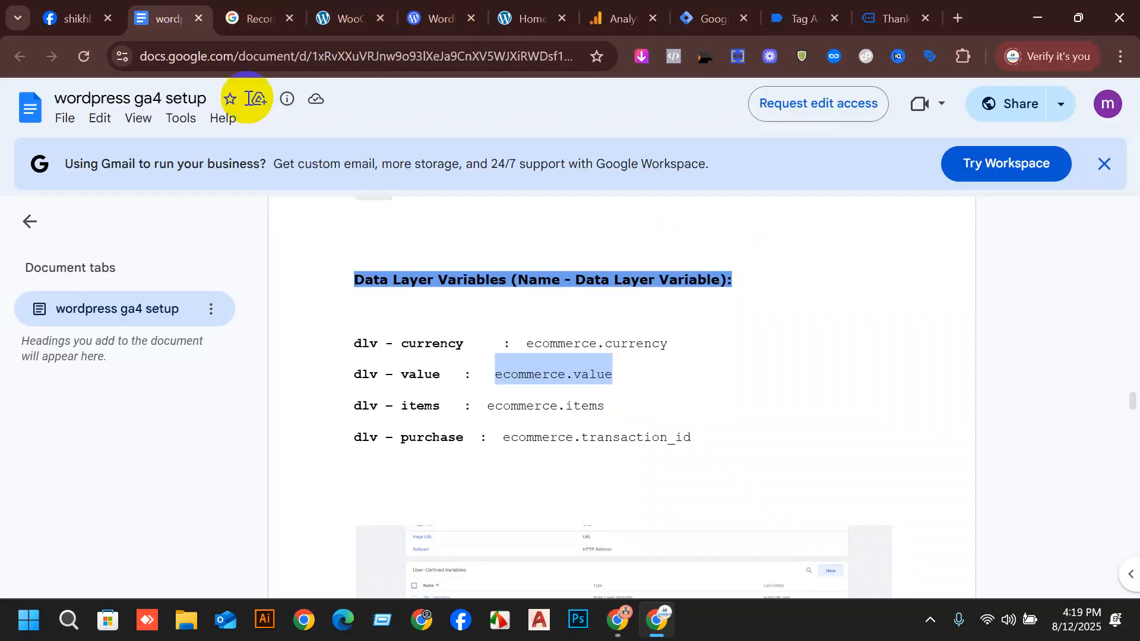
left_click_drag(349, 408, 440, 406)
key("ctrl+c")
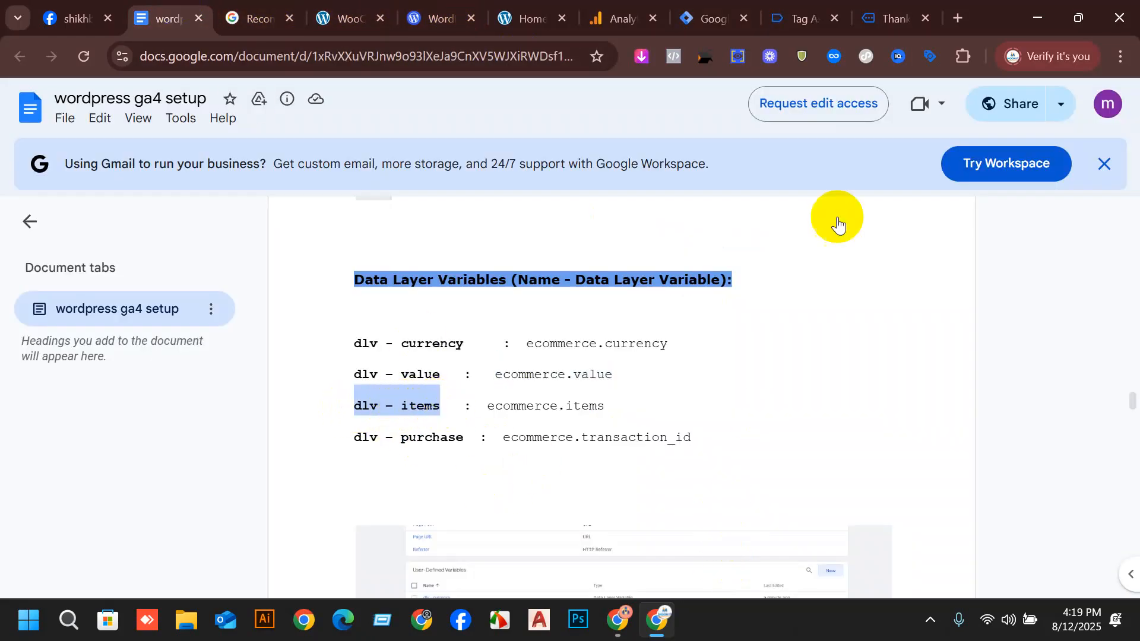
left_click(691, 12)
left_click(375, 91)
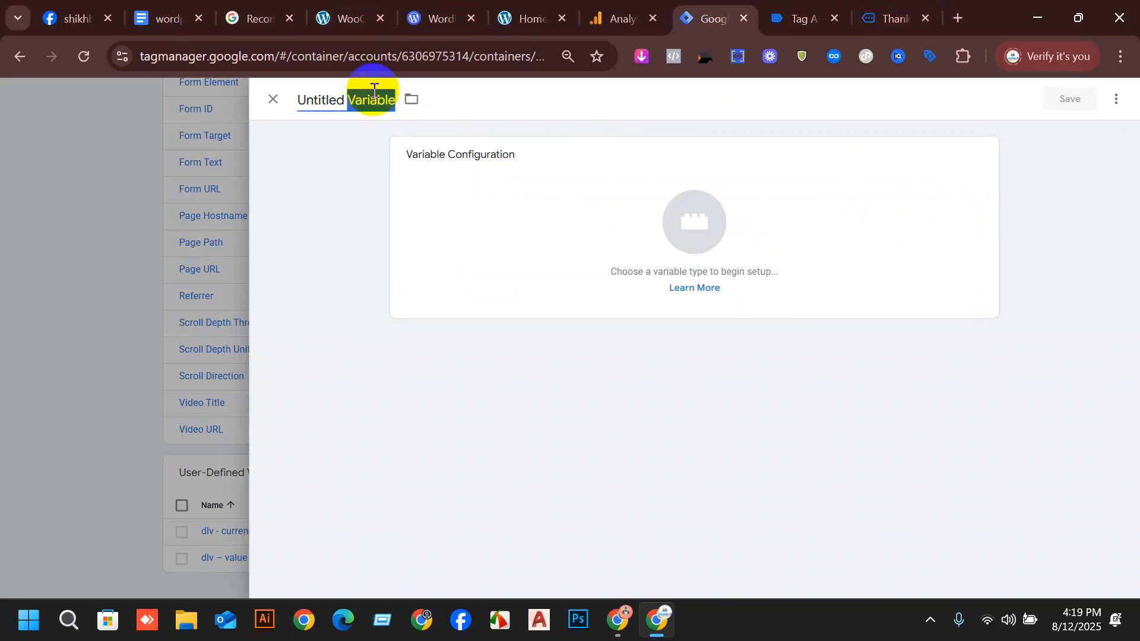
key("ctrl+v")
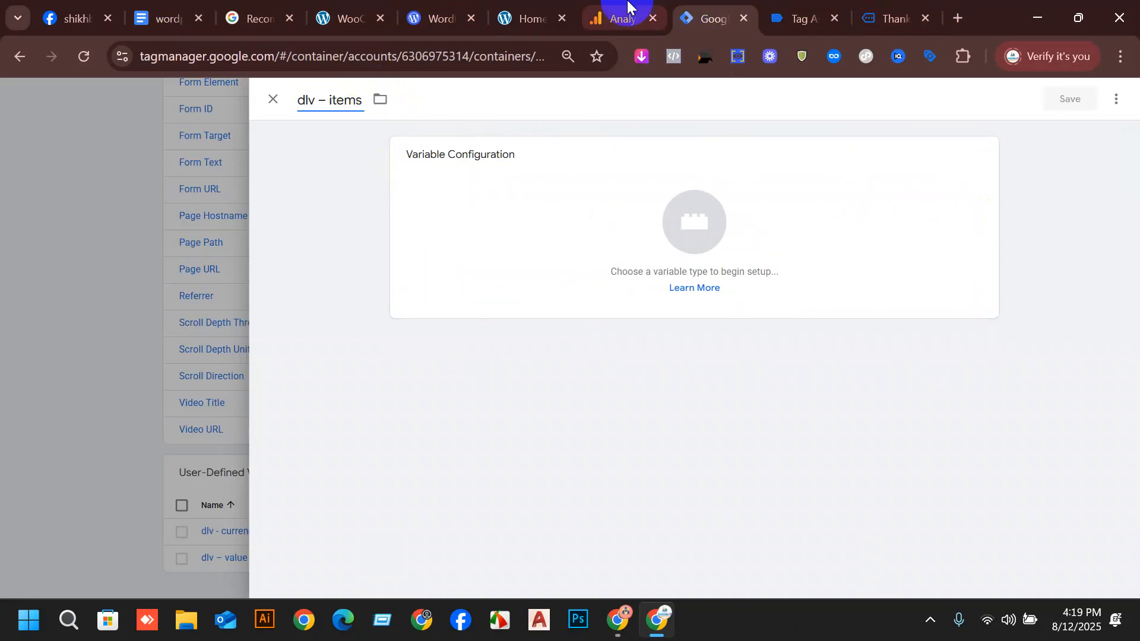
Set dlv – items to type Data Layer Variable with the Data Layer Variable Name "ecommerce.items" copied from the setup document.
left_click(190, 18)
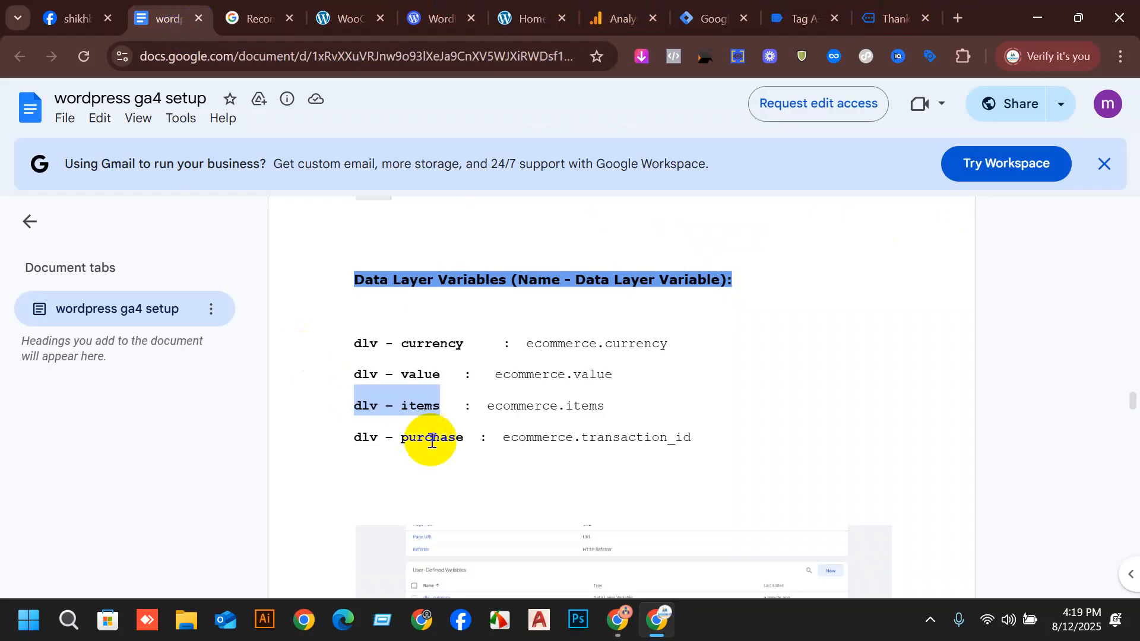
left_click_drag(482, 406, 593, 398)
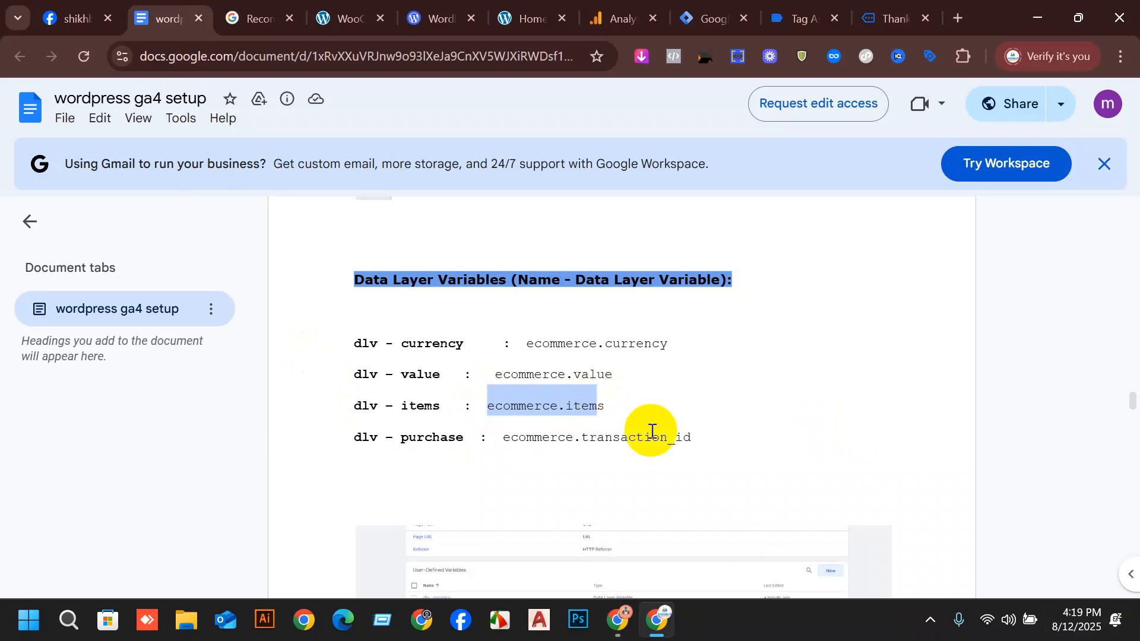
left_click(605, 396)
left_click_drag(604, 403, 484, 405)
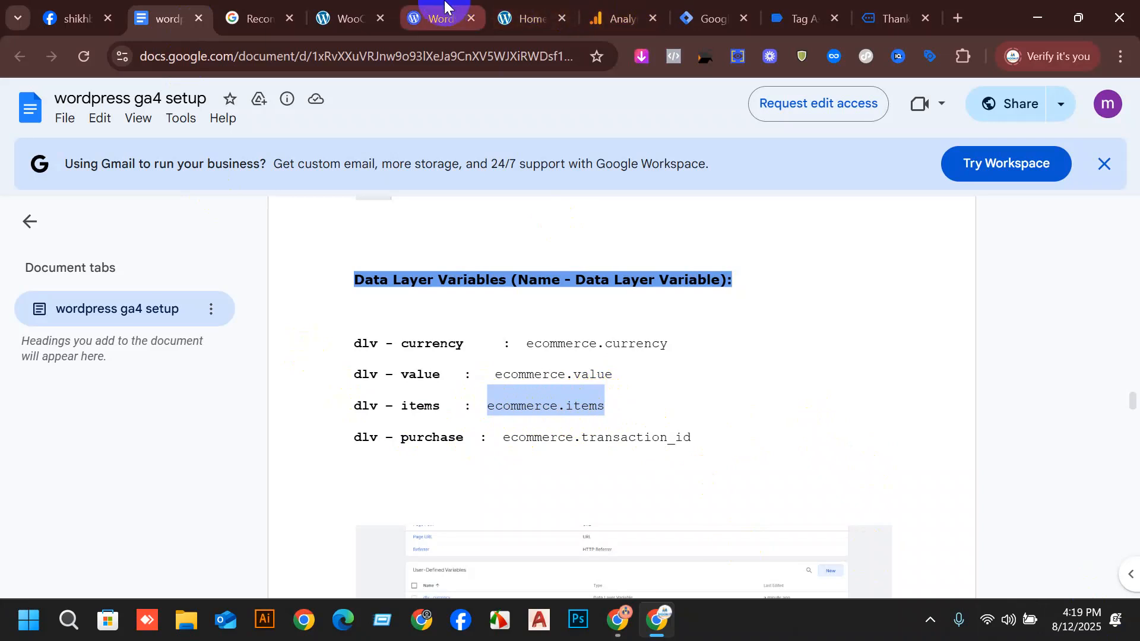
left_click(717, 8)
left_click(674, 225)
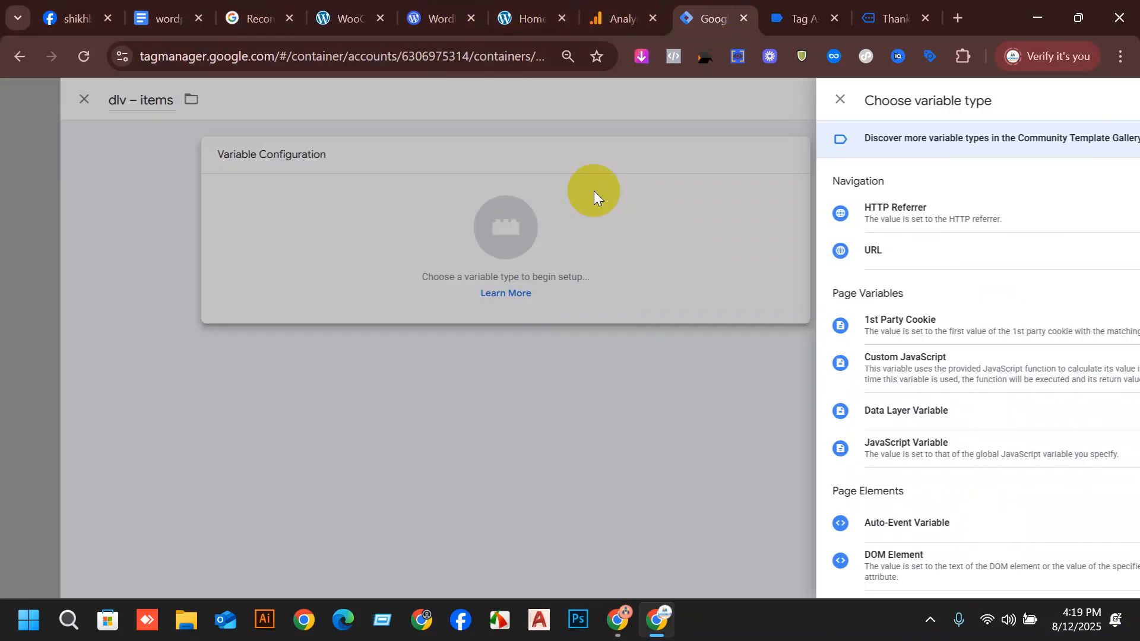
left_click(856, 416)
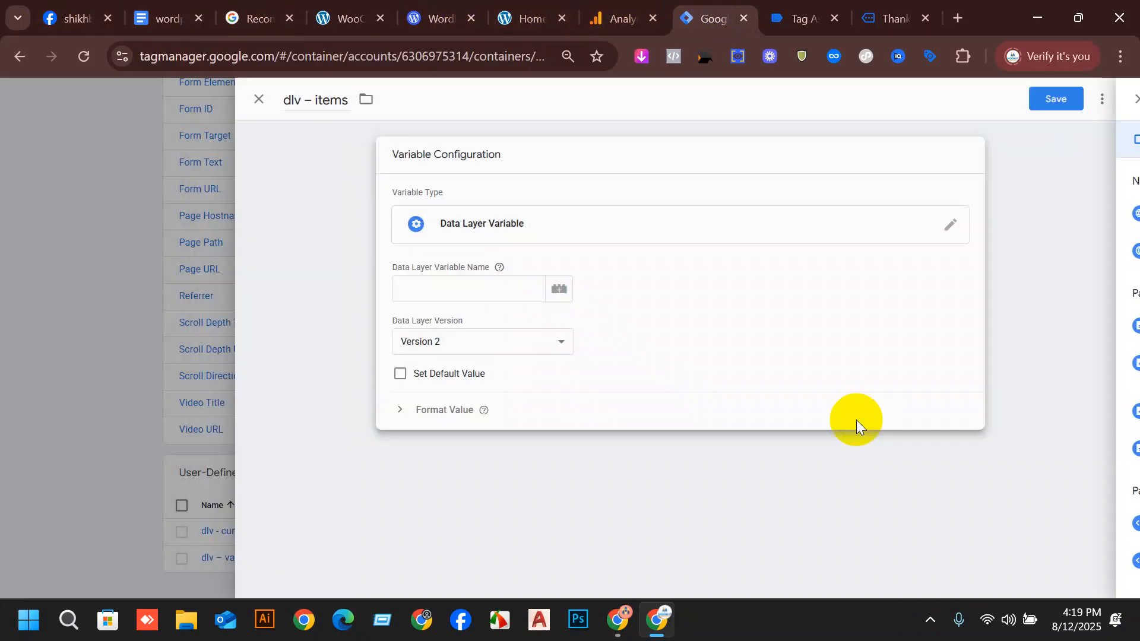
left_click(466, 282)
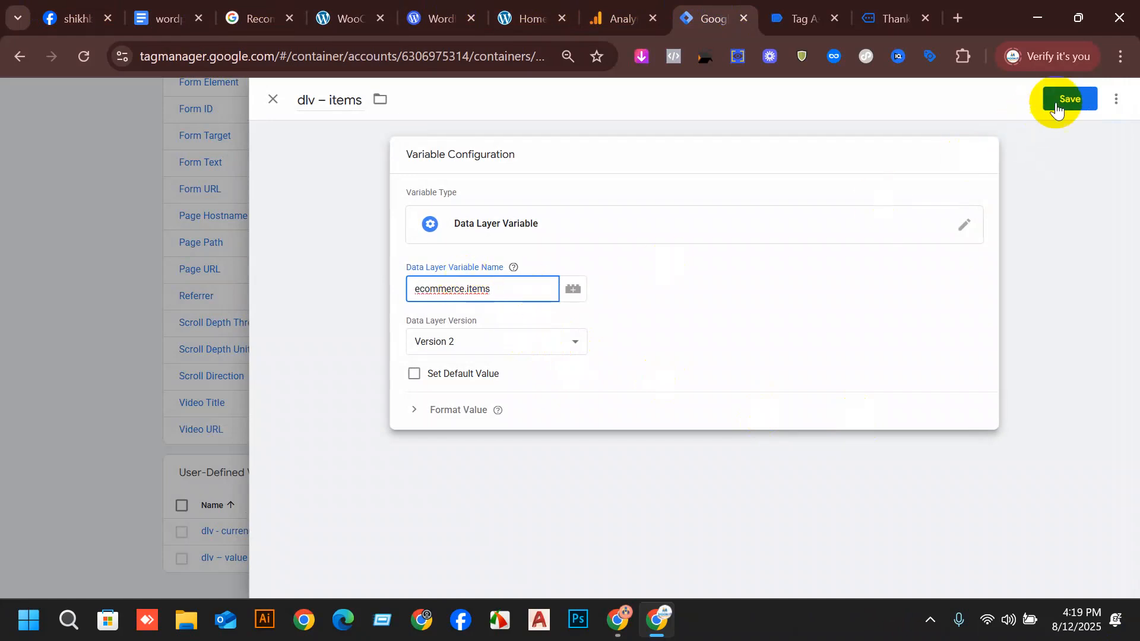
Save the dlv – items variable and check it in the User-Defined Variables list.
left_click(1062, 98)
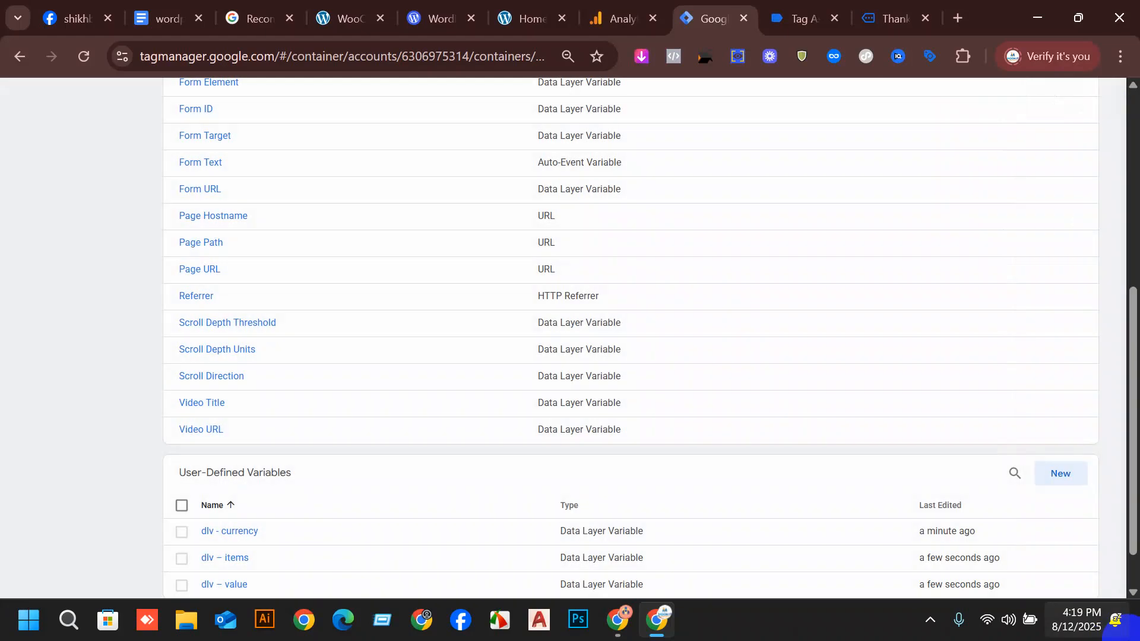
scroll(490, 537, "down", 1)
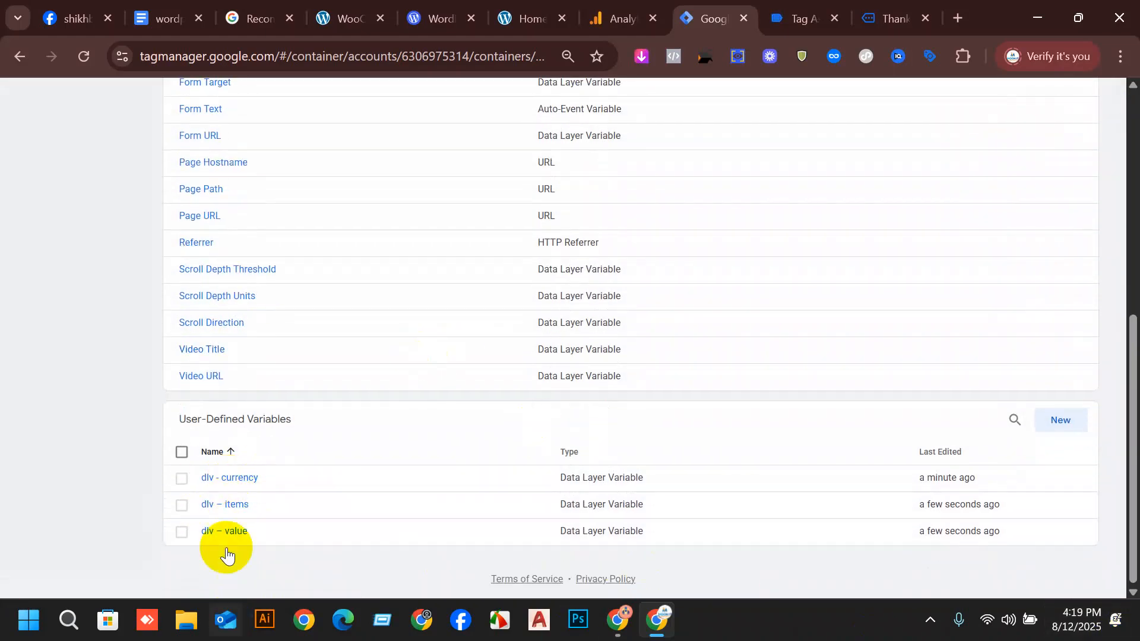
Switch to Tag Assistant and examine the currency, value and items entries in the view_cart event's data layer.
left_click(803, 7)
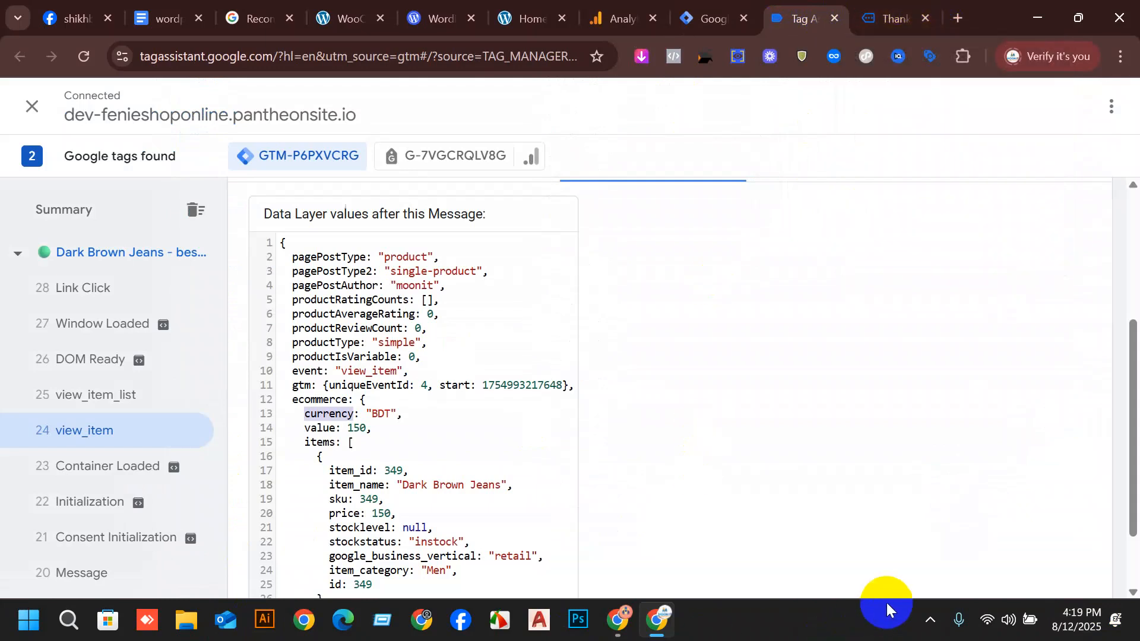
scroll(137, 368, "up", 5)
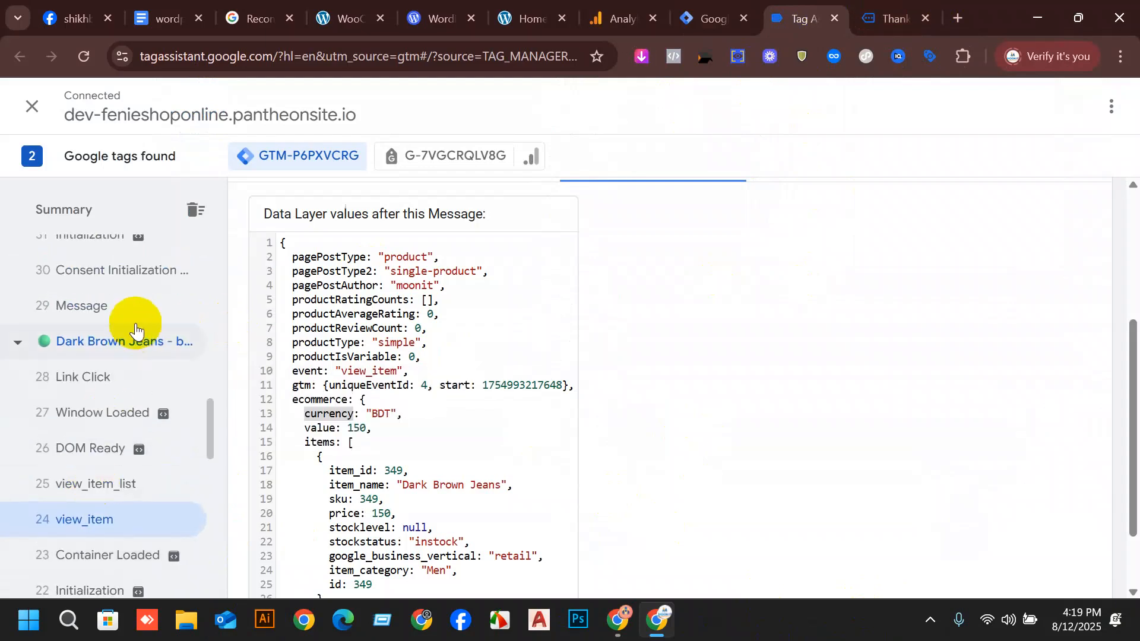
left_click(113, 352)
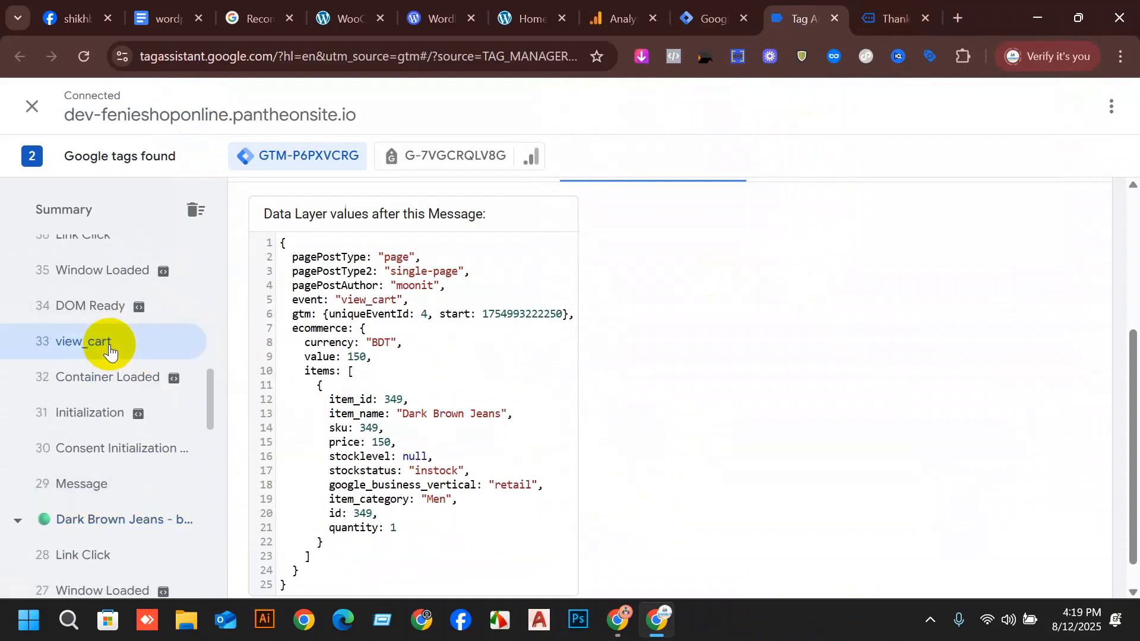
scroll(522, 255, "up", 4)
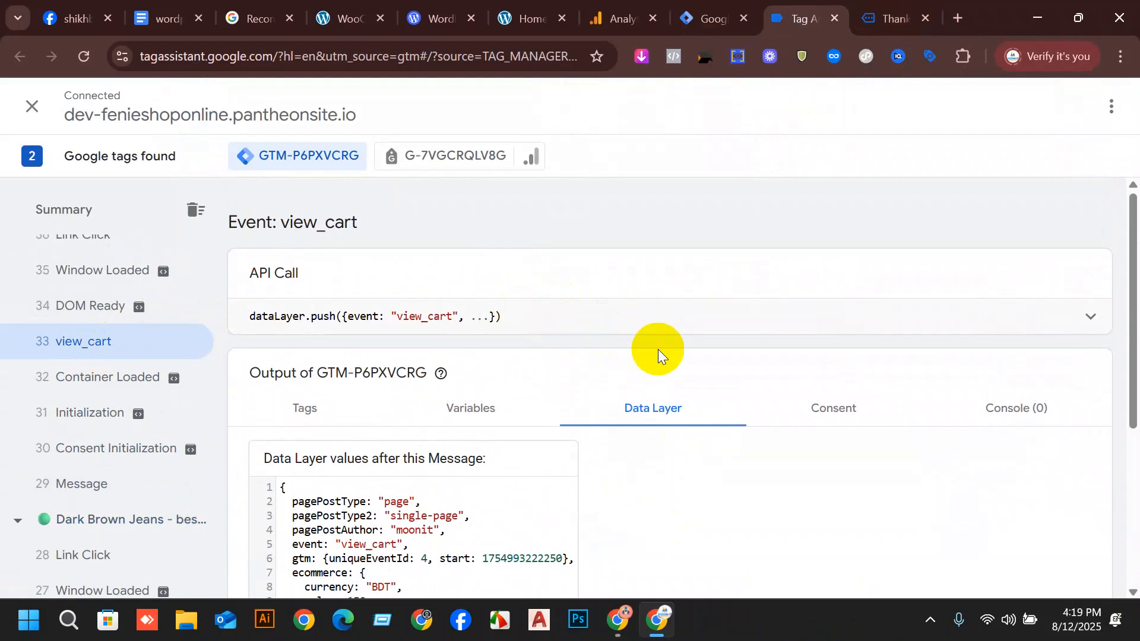
scroll(658, 349, "down", 5)
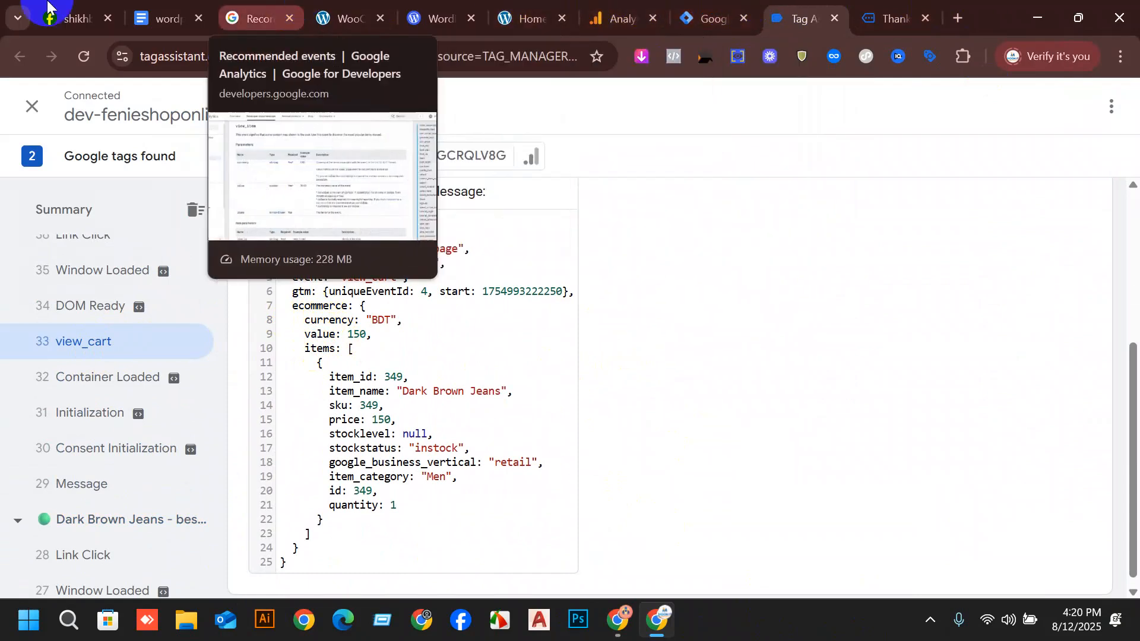
Review the setup document's begin_checkout, add_to_cart and purchase event tables, and return to its list of data layer variables.
left_click(178, 18)
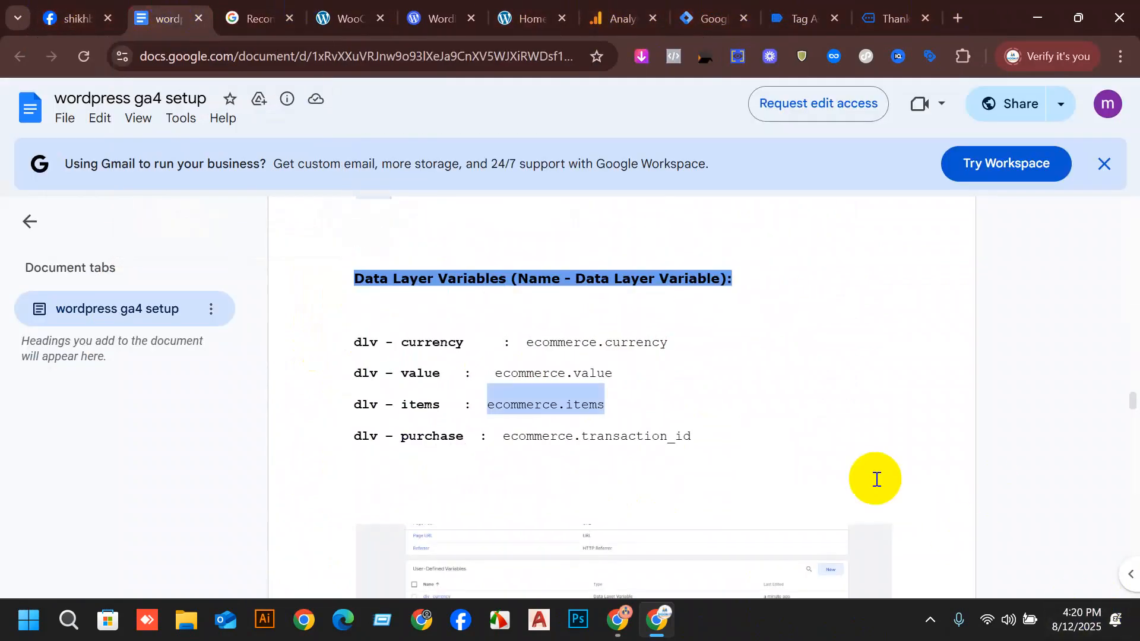
scroll(872, 481, "down", 3)
scroll(600, 265, "down", 5)
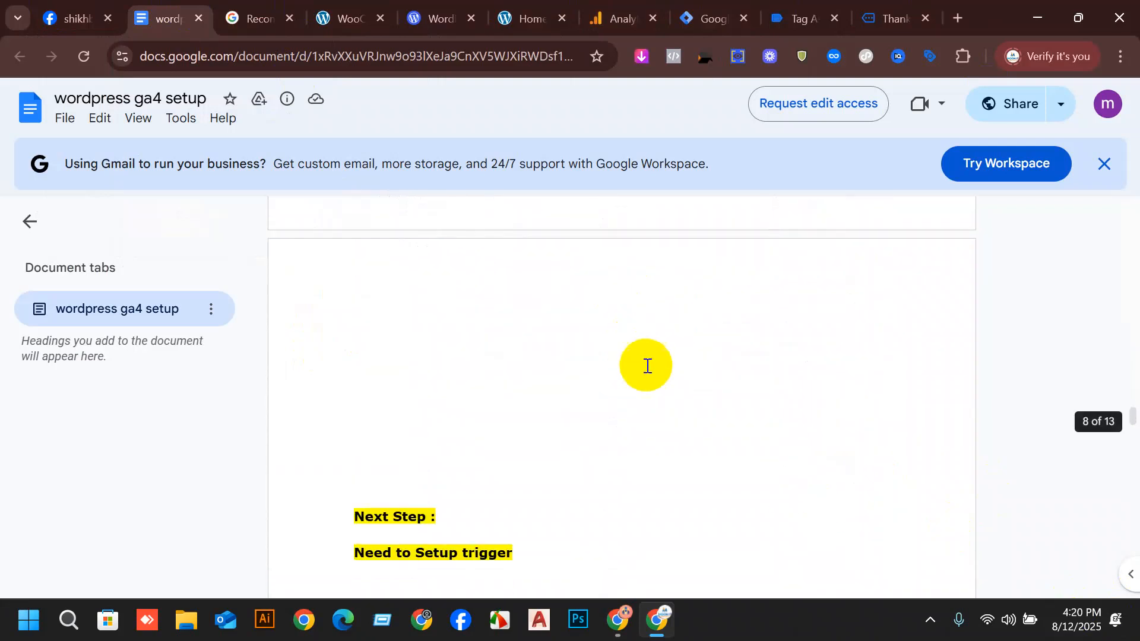
scroll(659, 392, "down", 20)
scroll(864, 539, "down", 15)
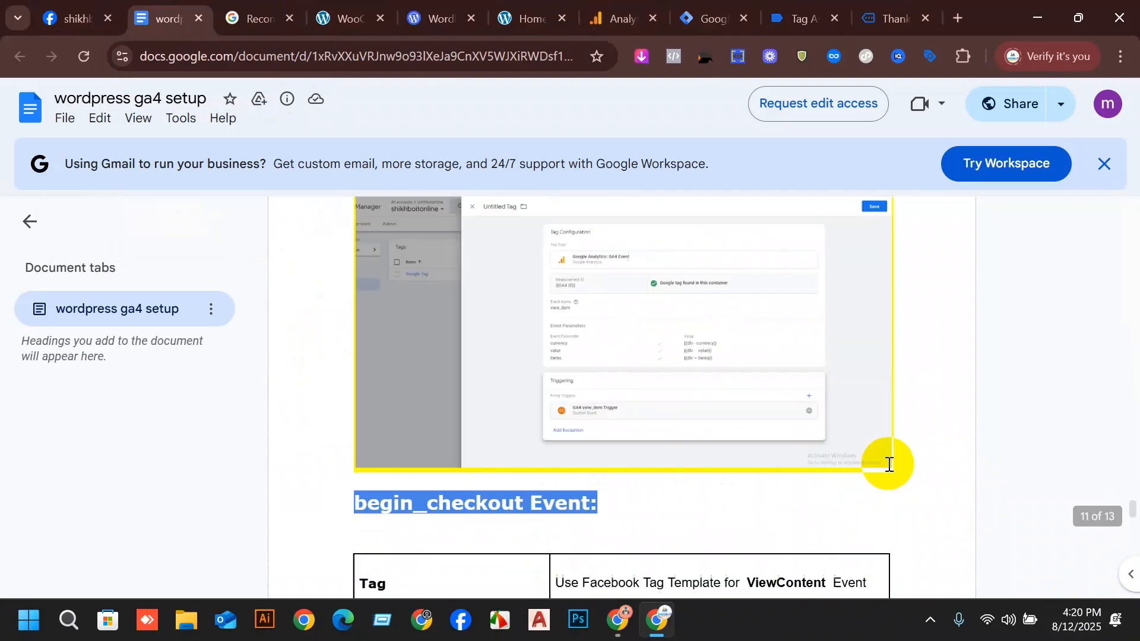
scroll(890, 463, "down", 8)
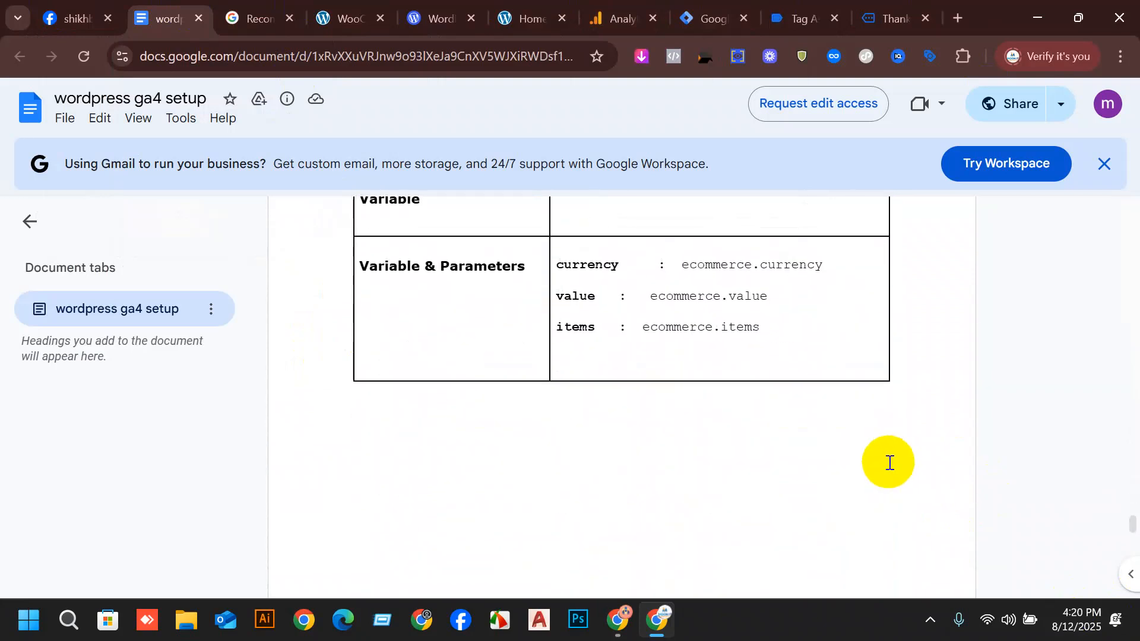
scroll(918, 317, "down", 2)
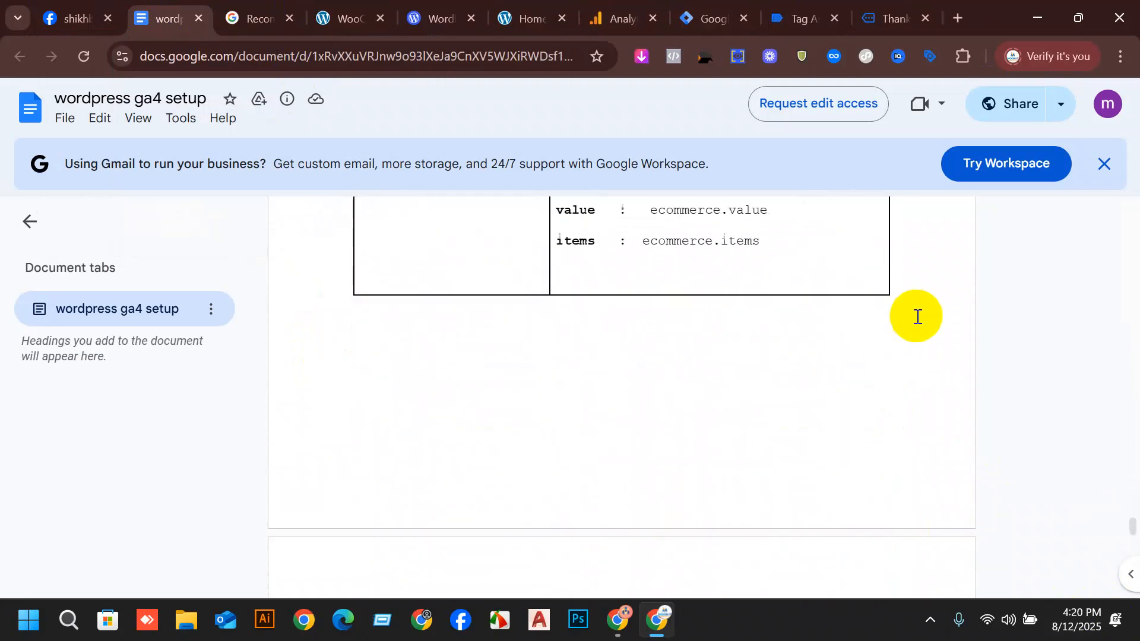
scroll(447, 389, "up", 6)
scroll(604, 321, "down", 1)
scroll(604, 321, "down", 2)
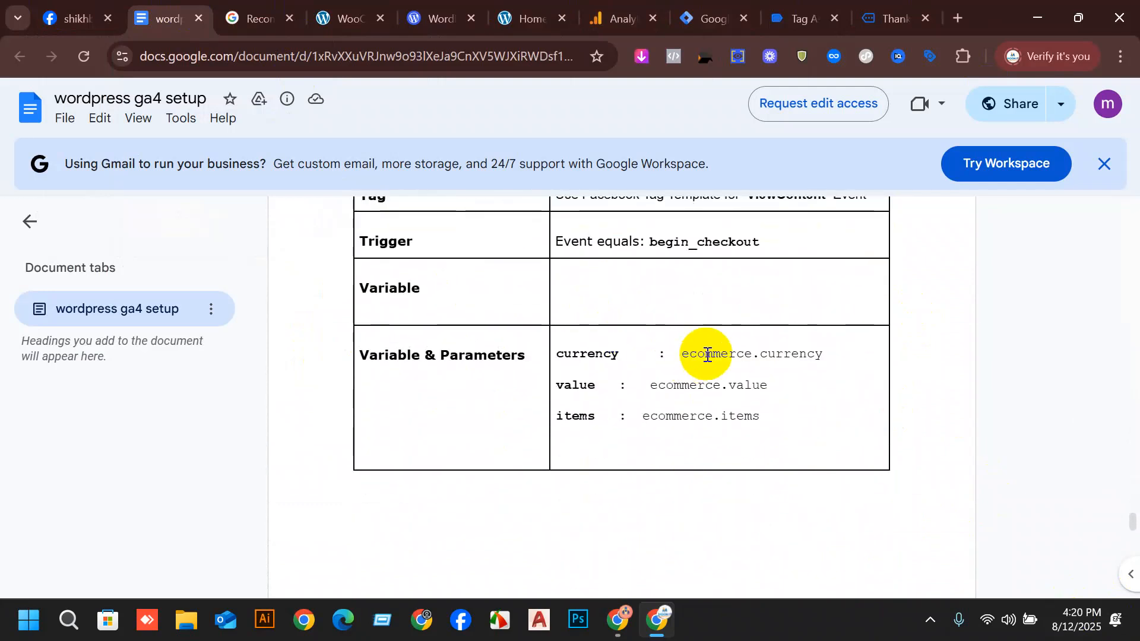
scroll(698, 409, "down", 10)
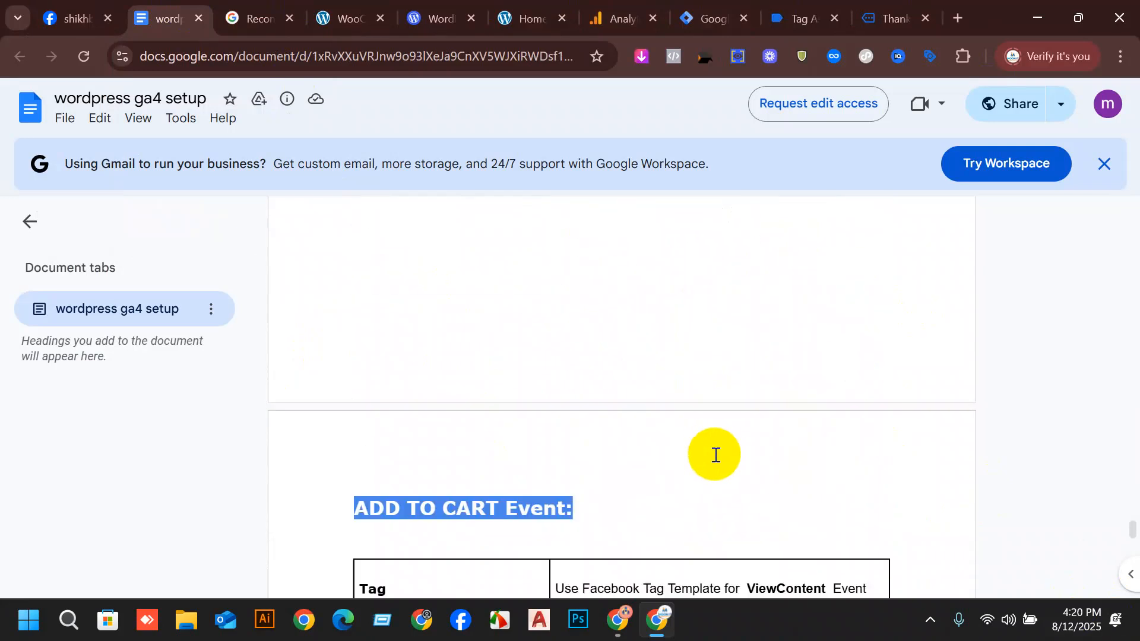
scroll(780, 336, "down", 9)
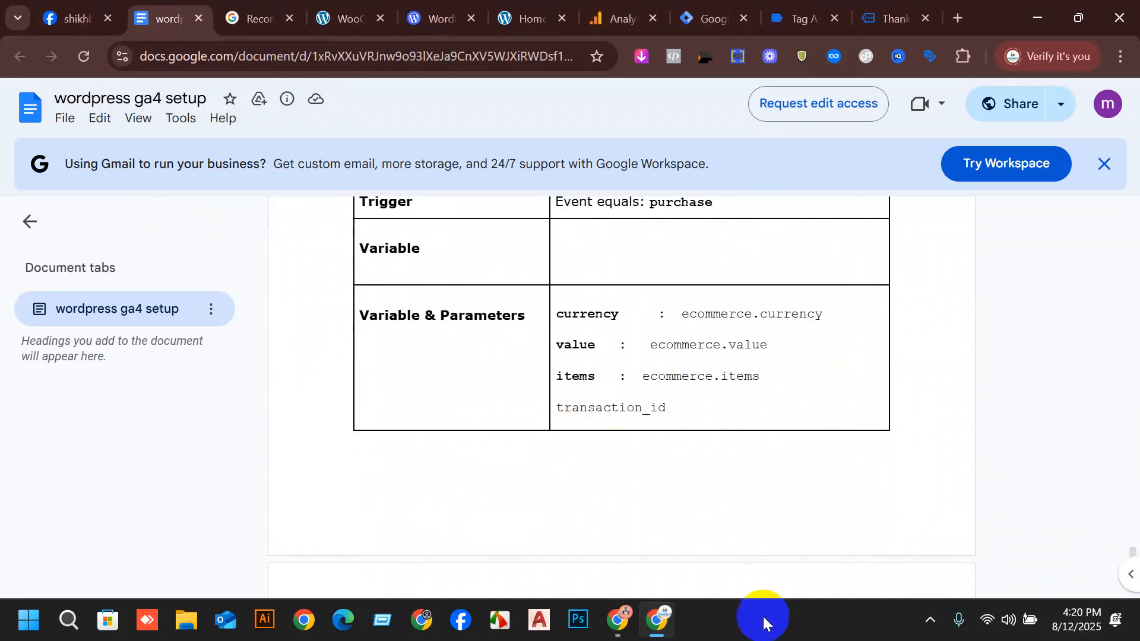
scroll(812, 341, "up", 5)
scroll(877, 376, "up", 15)
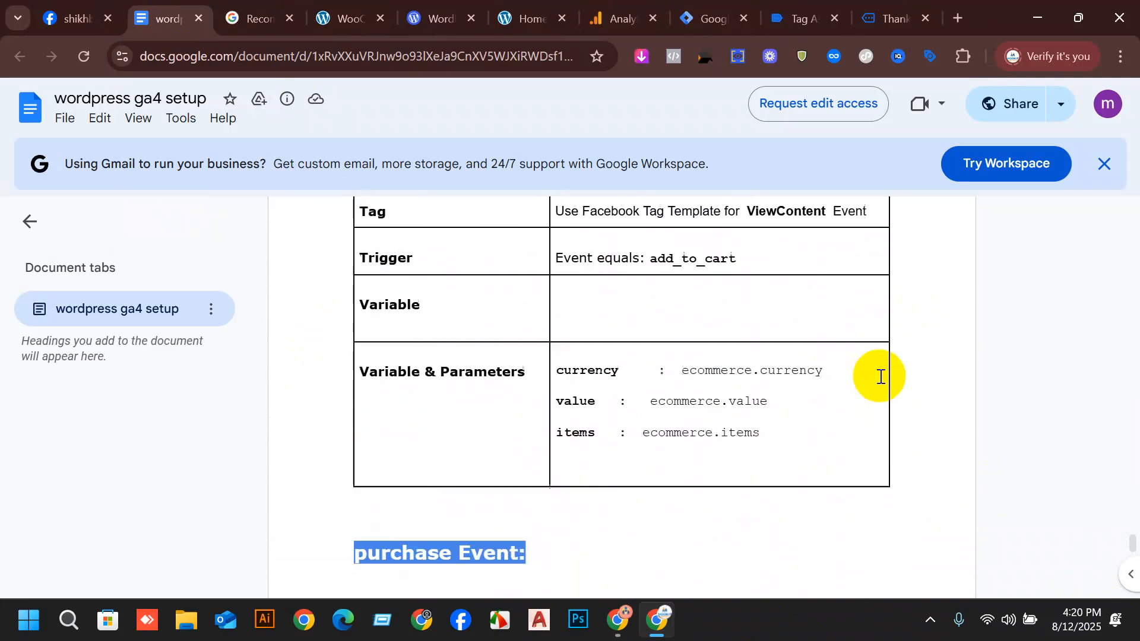
scroll(614, 300, "up", 20)
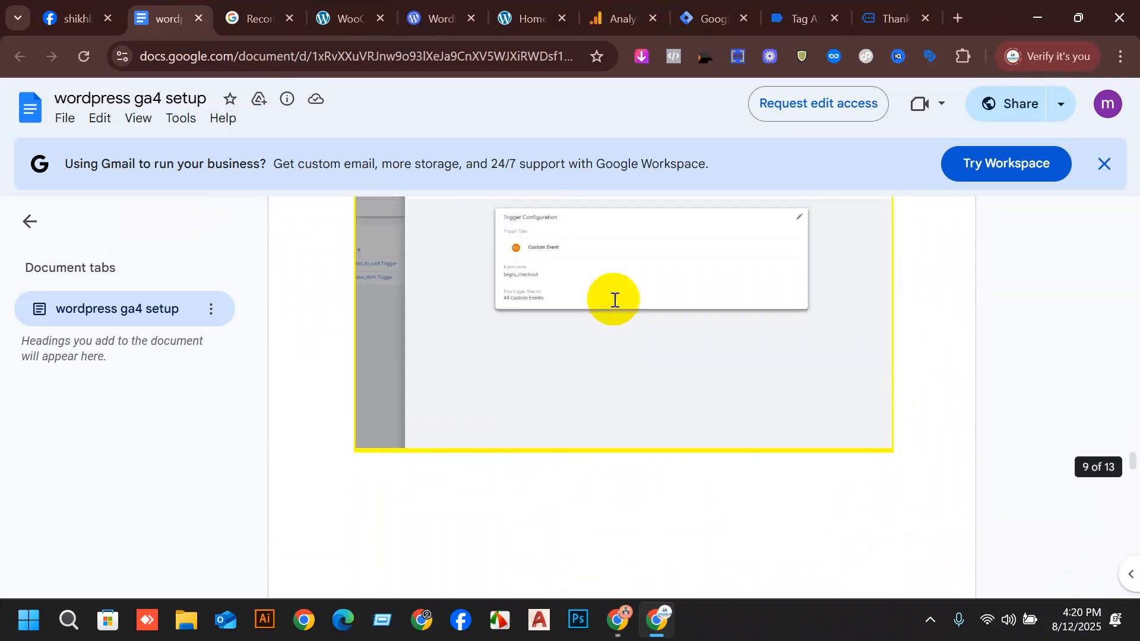
scroll(704, 321, "up", 12)
scroll(827, 384, "down", 8)
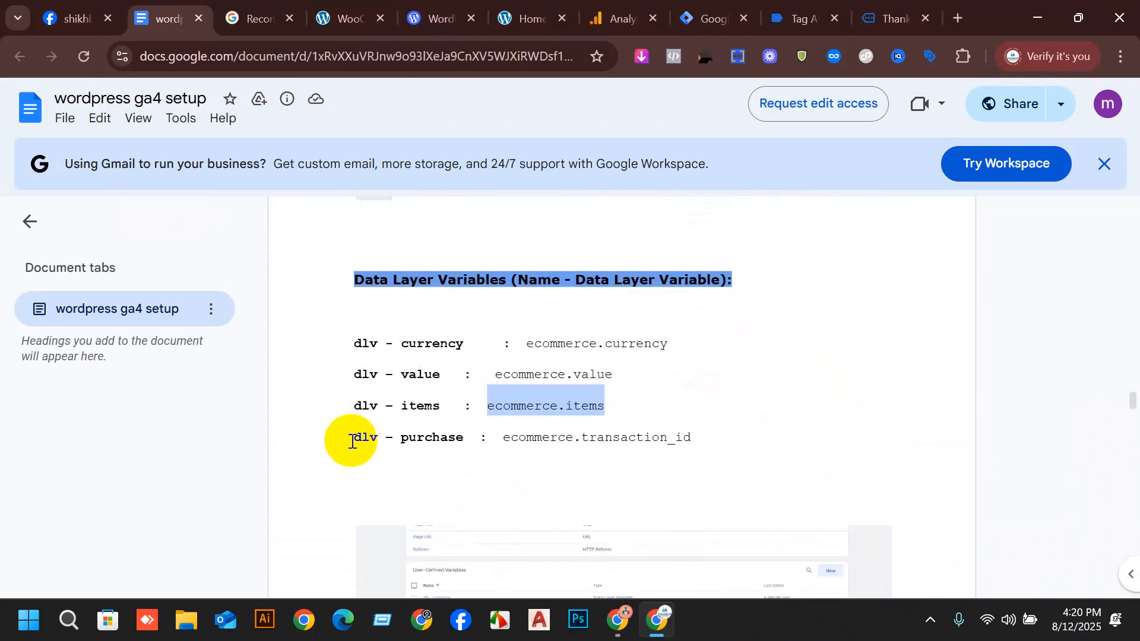
Select the name "dlv – purchase" in the setup document and highlight the order number on the store's thank-you page.
left_click_drag(347, 440, 472, 434)
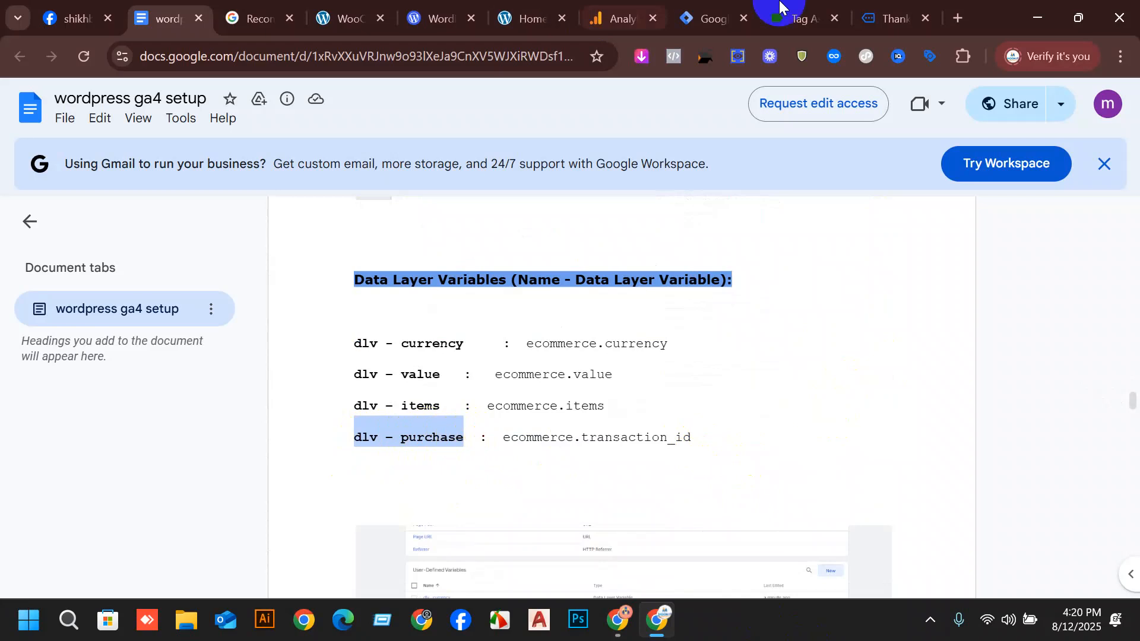
left_click(892, 19)
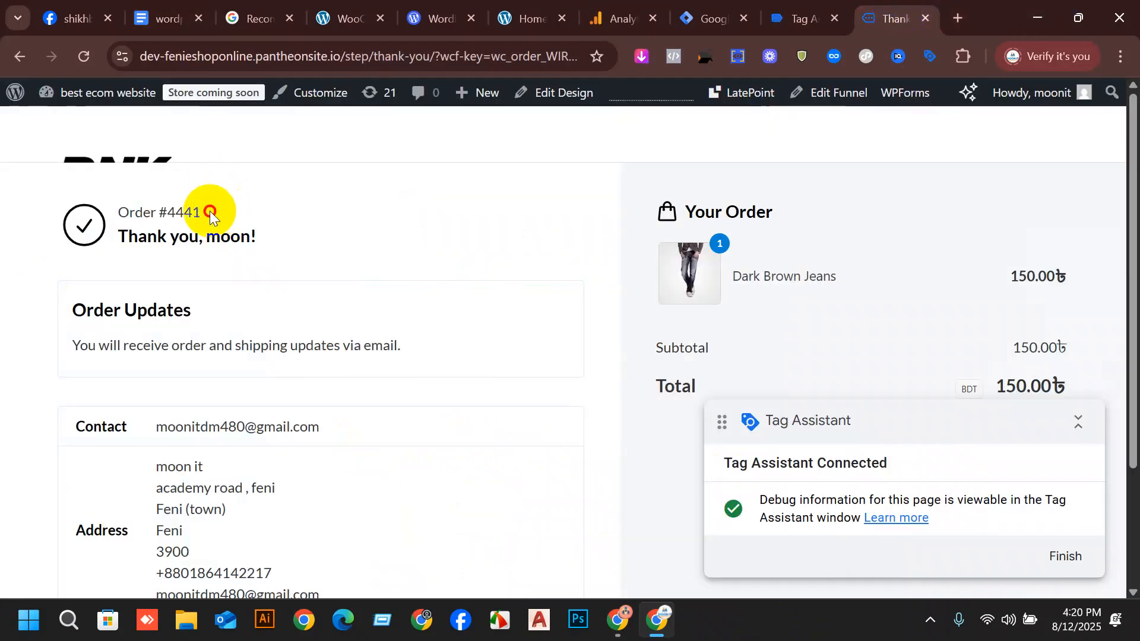
left_click_drag(209, 211, 163, 215)
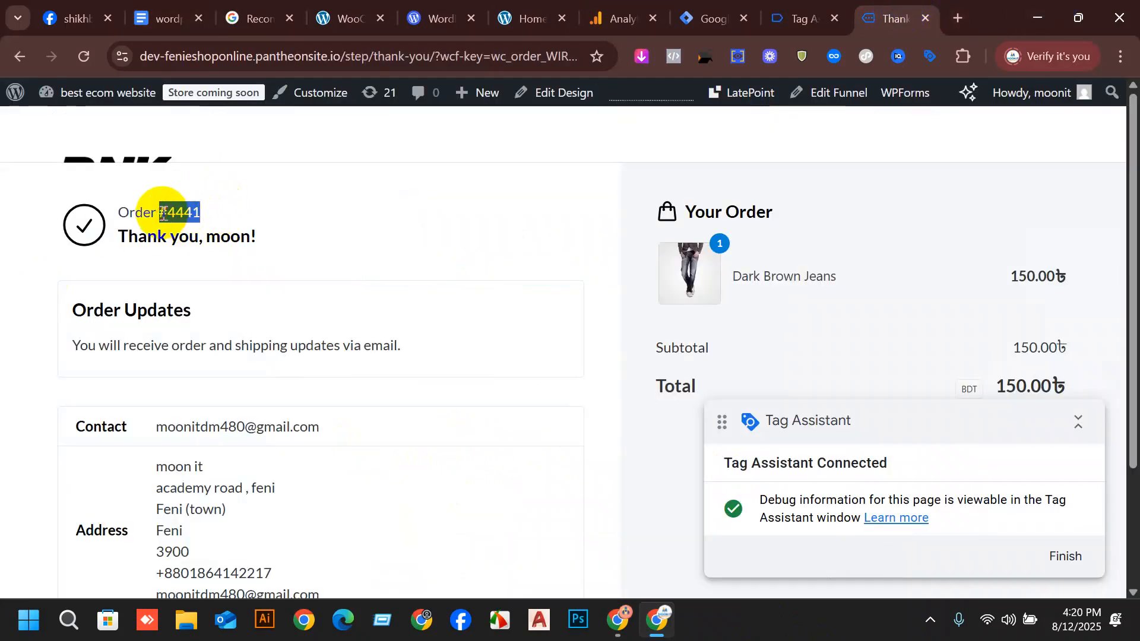
left_click(712, 18)
left_click(1061, 420)
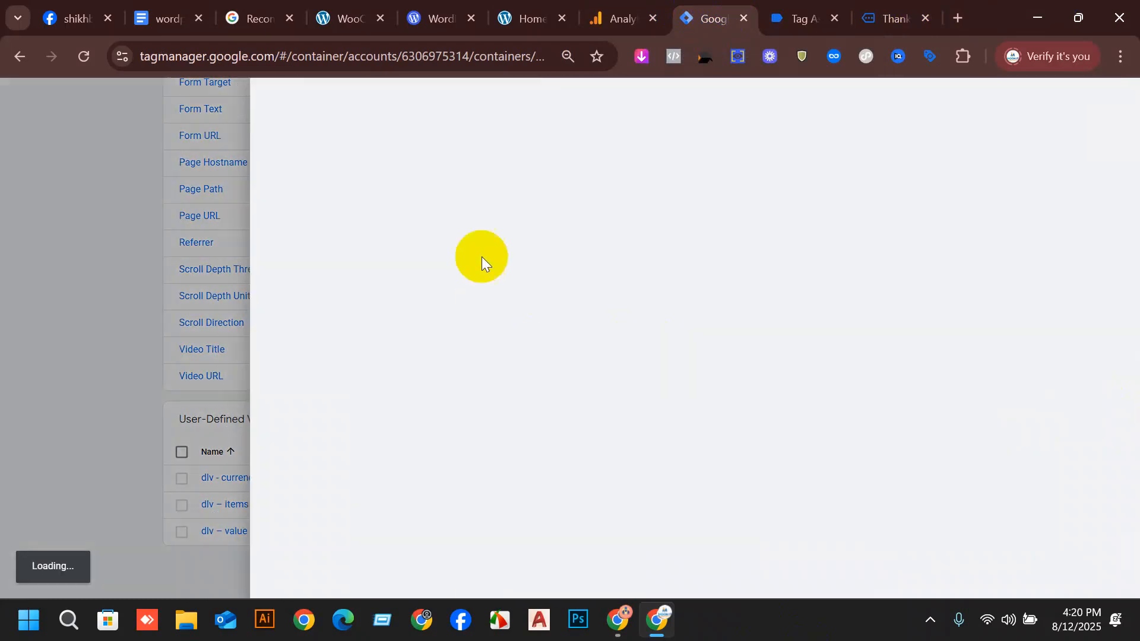
double_click(355, 101)
type("dlv – purchase")
left_click(688, 229)
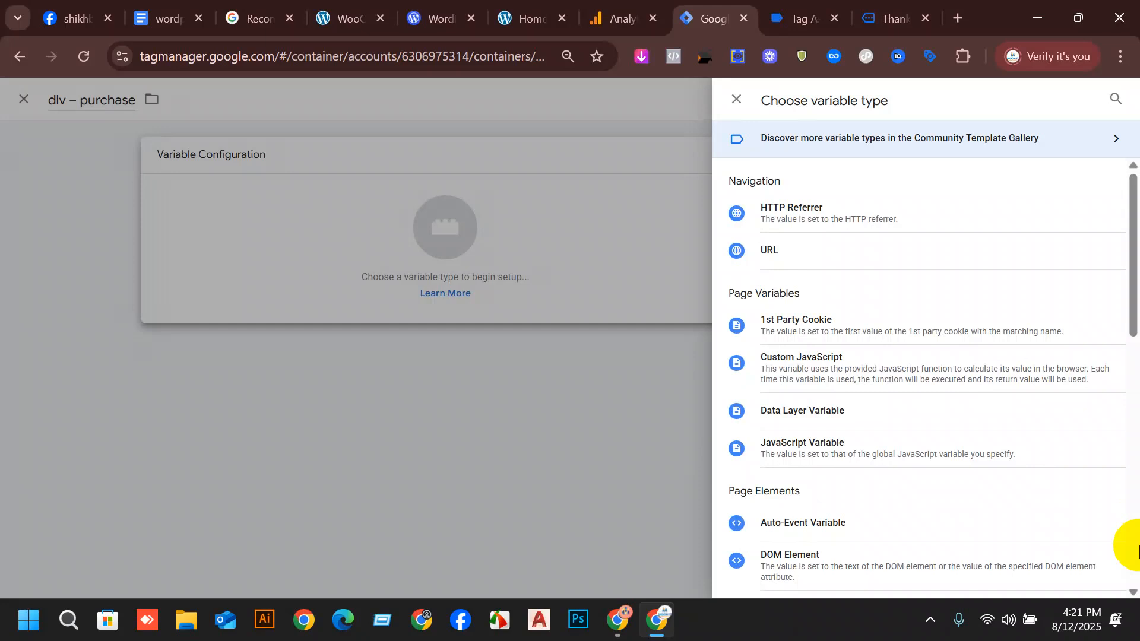
left_click(767, 389)
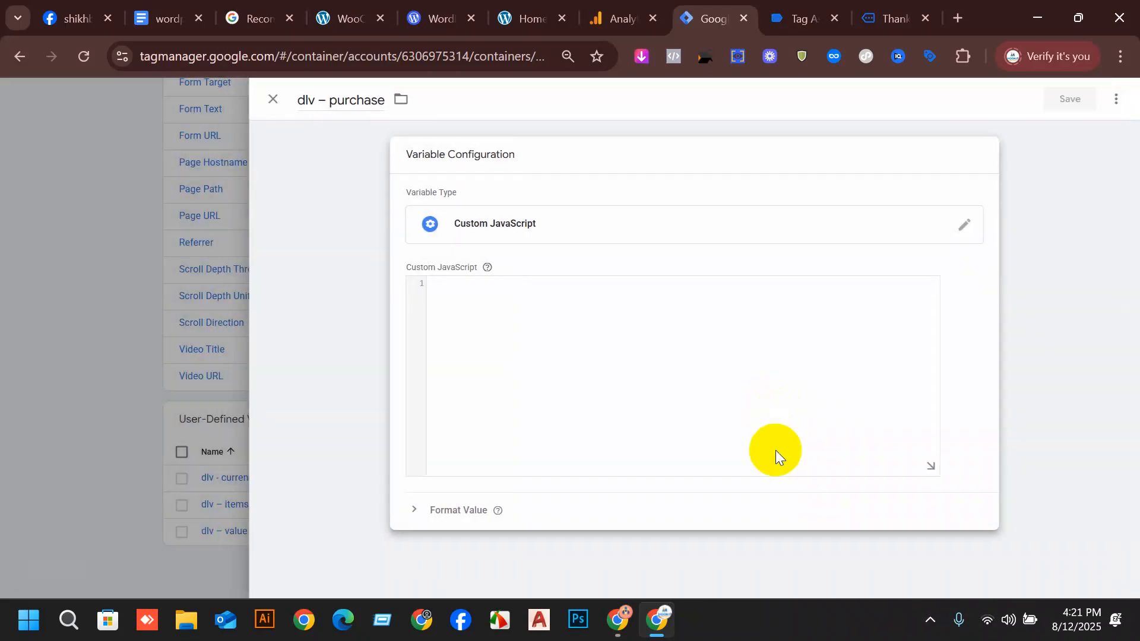
left_click(274, 98)
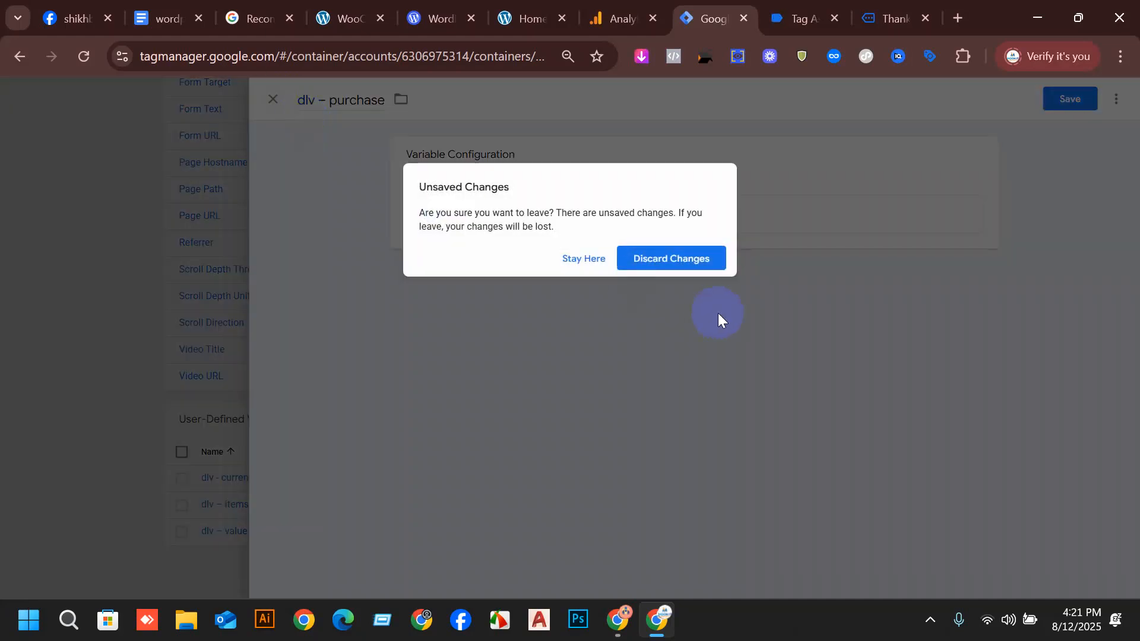
left_click(665, 272)
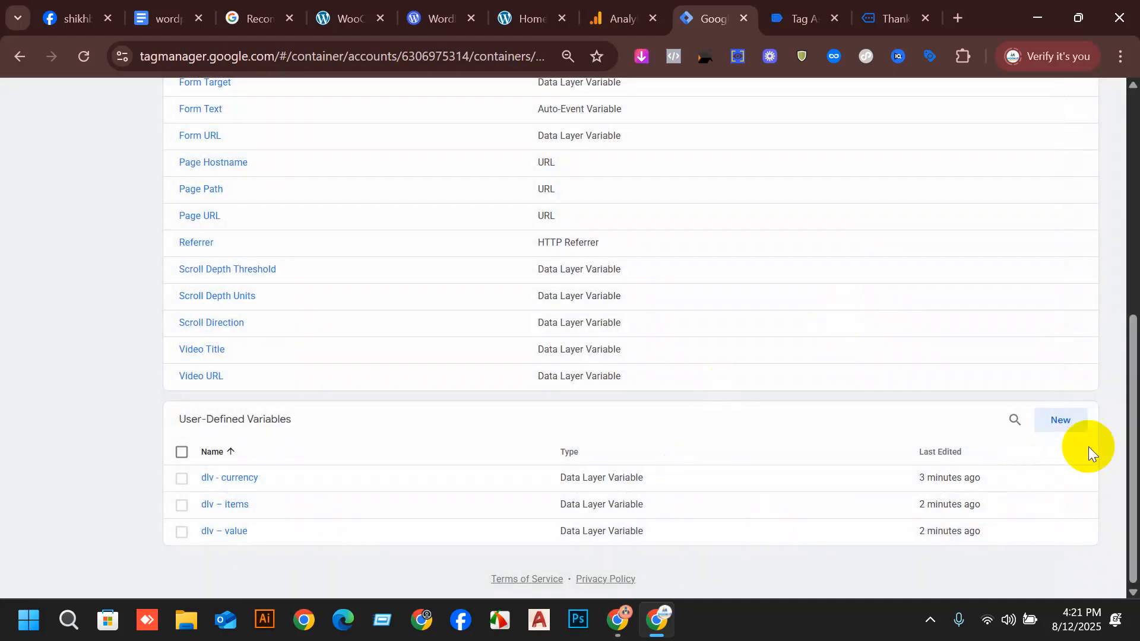
Start a fourth user-defined variable, name it "dlv – purchase" as copied from the setup document, and set its type to Data Layer Variable.
left_click(1061, 421)
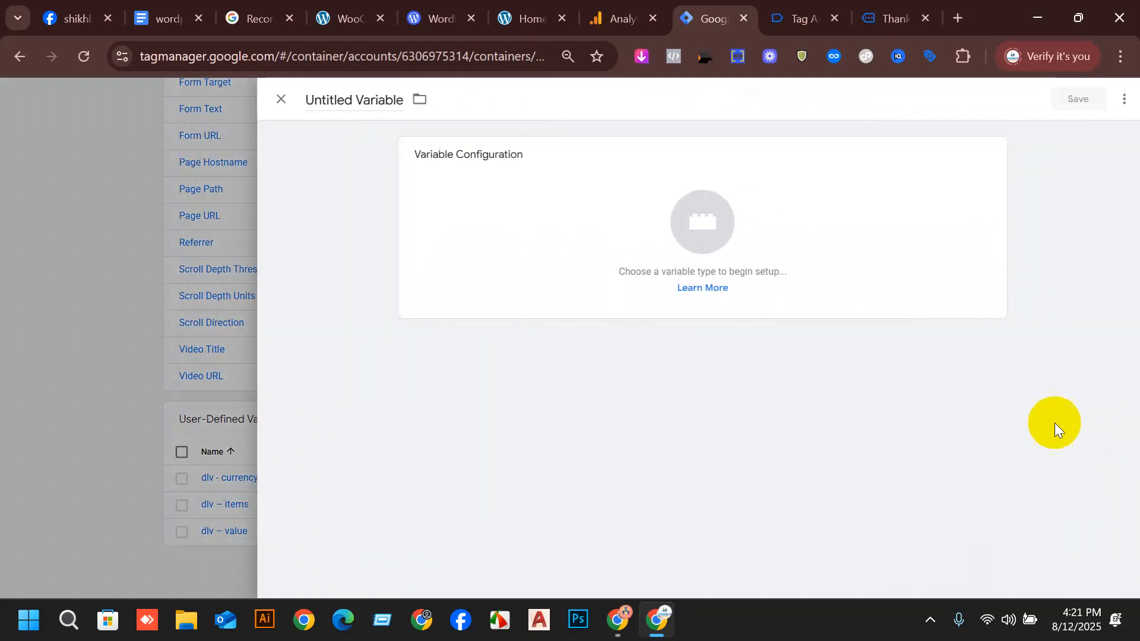
left_click(314, 99)
left_click(170, 18)
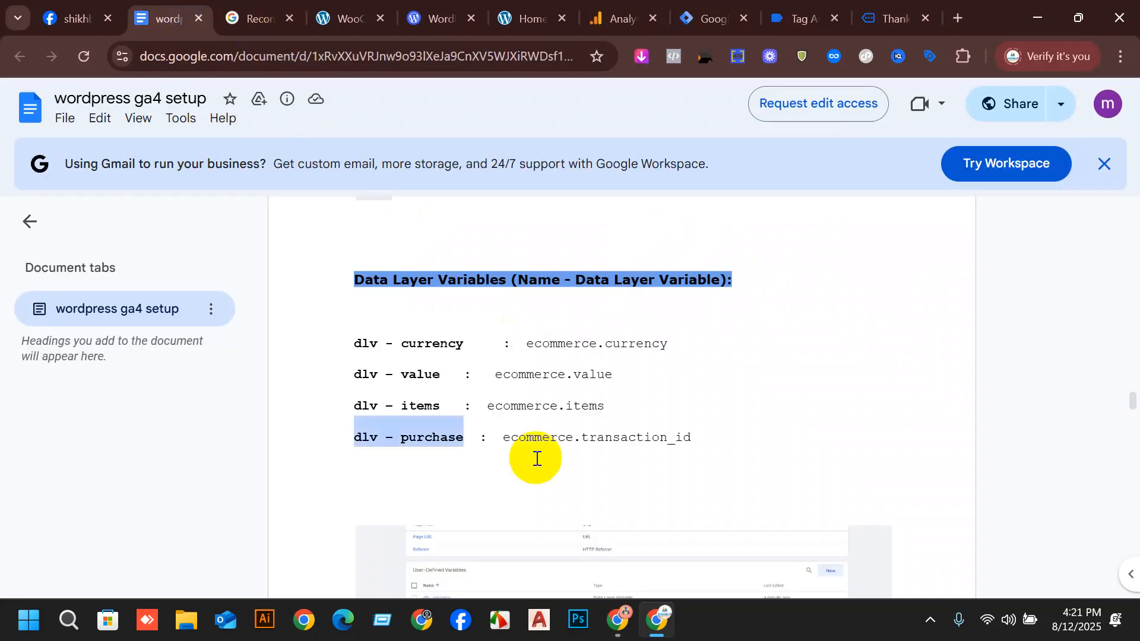
left_click(444, 445)
left_click_drag(462, 443, 350, 438)
key("ctrl+c")
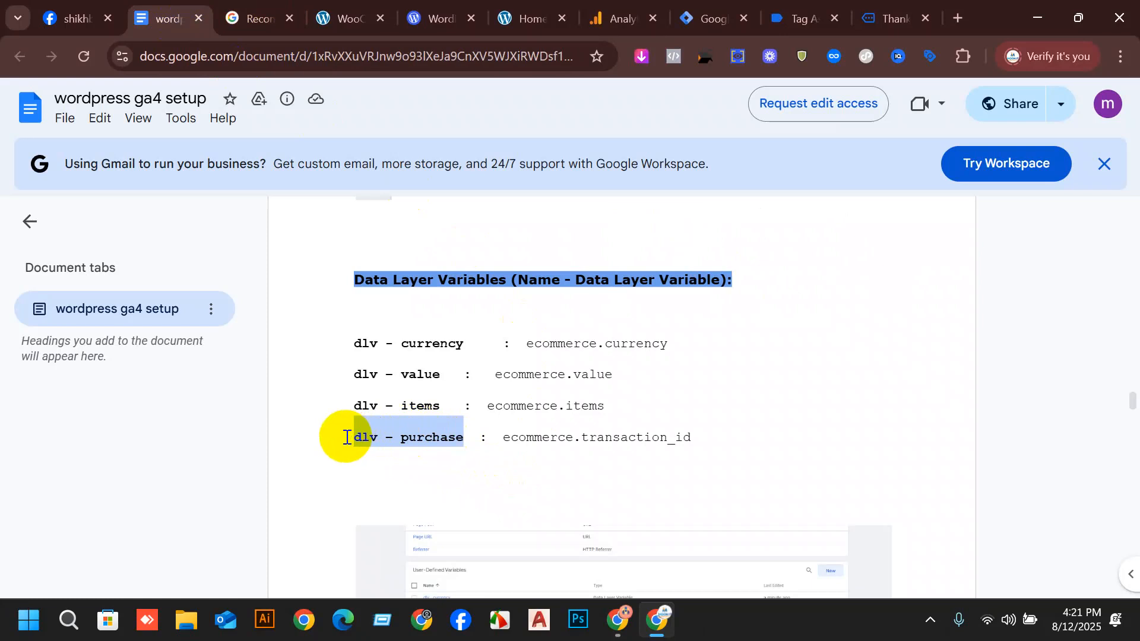
left_click(707, 17)
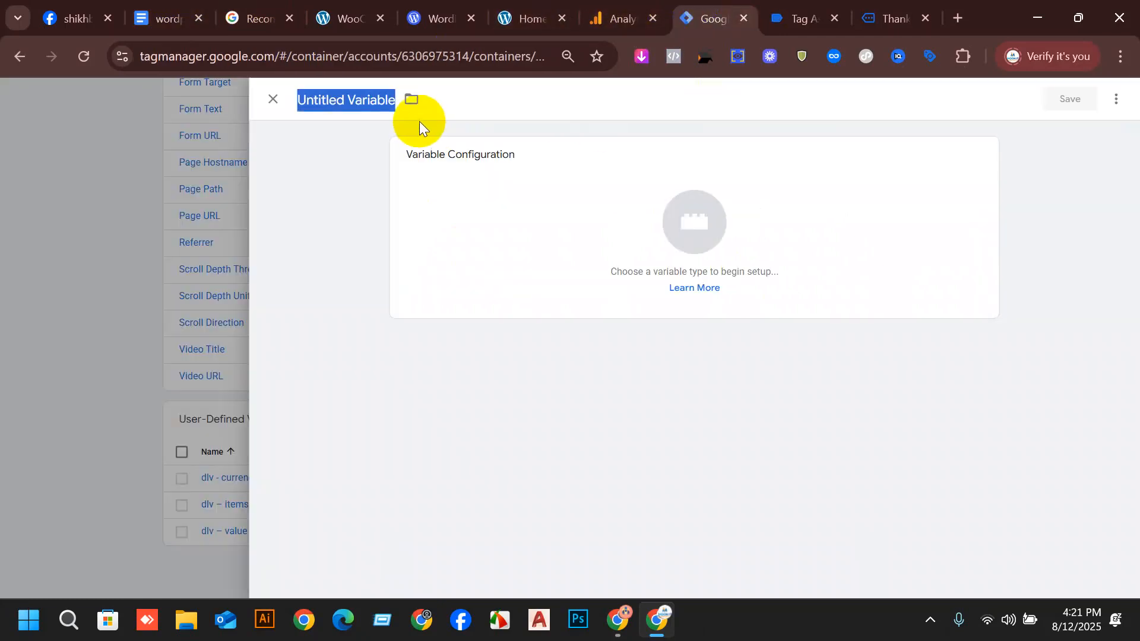
key("ctrl+v")
left_click(712, 199)
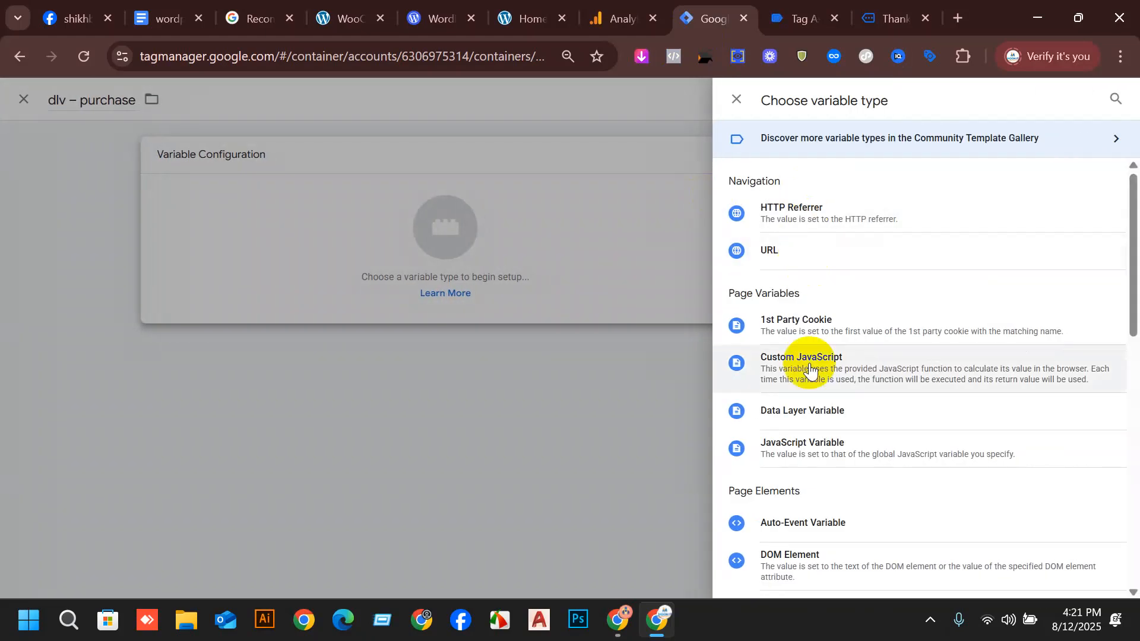
scroll(811, 383, "down", 2)
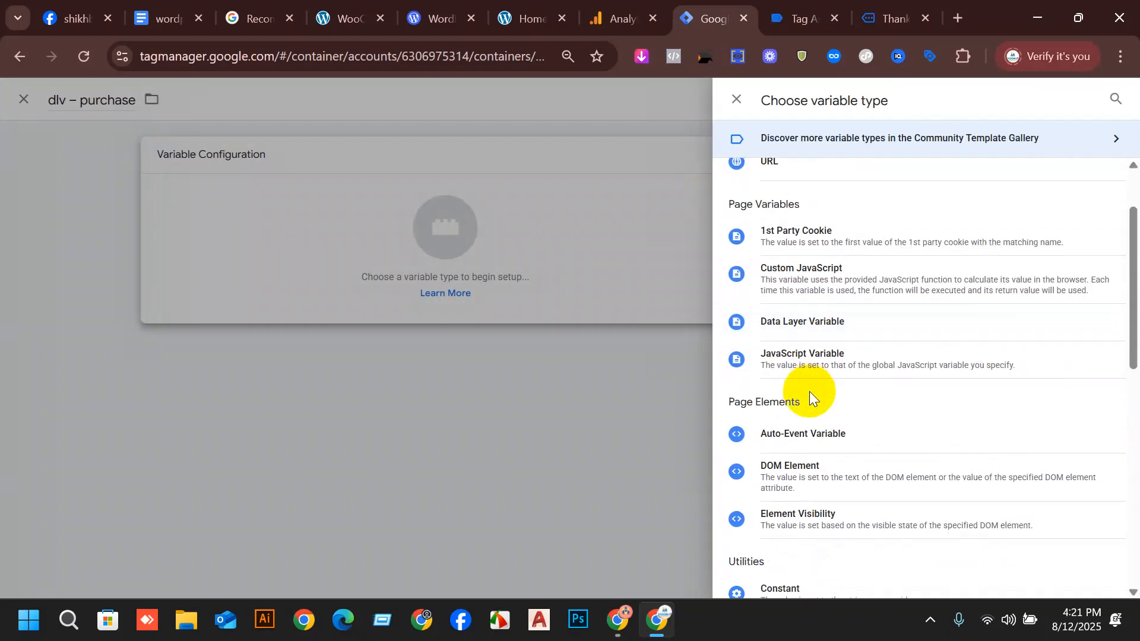
left_click(834, 324)
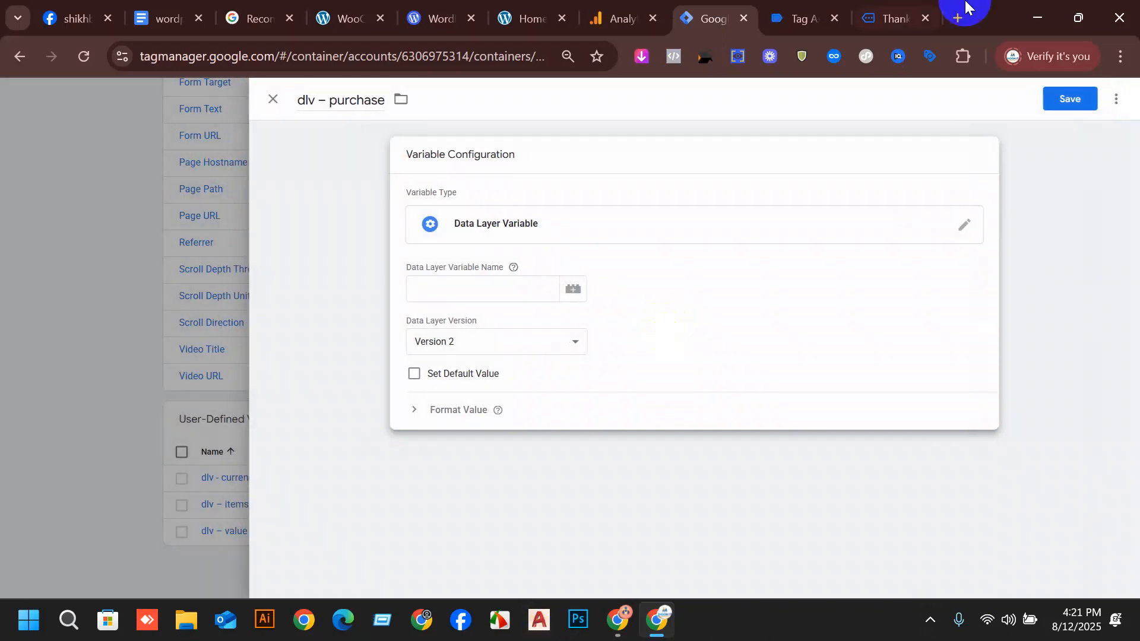
Copy ecommerce.transaction_id from the setup document, use it as the Data Layer Variable Name of "dlv – purchase", and save the variable.
left_click(203, 30)
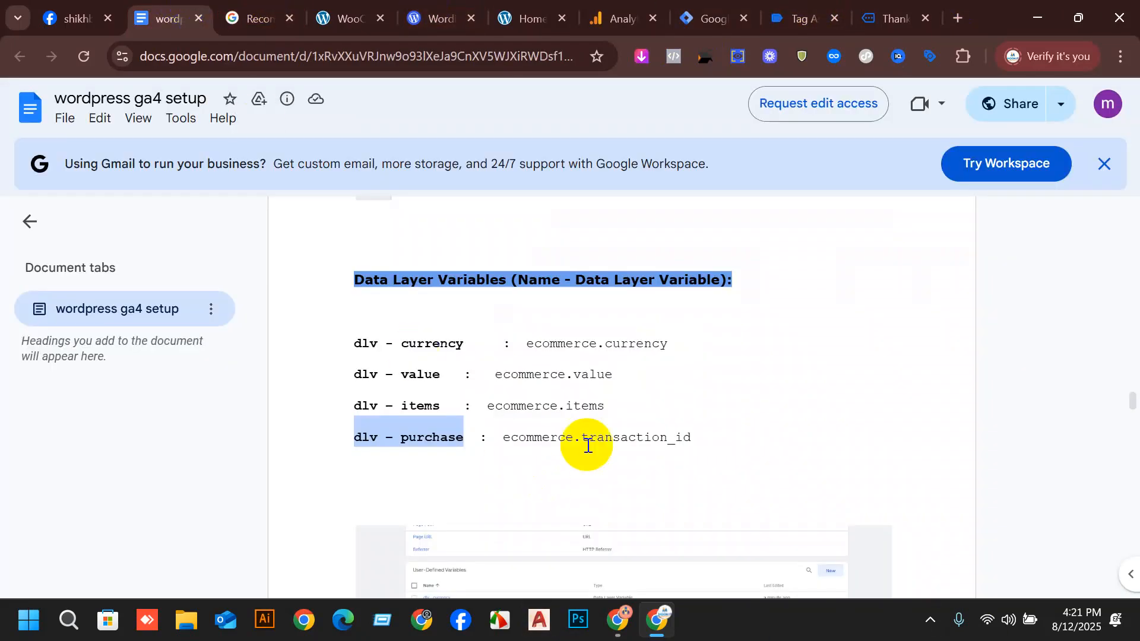
left_click_drag(691, 437, 497, 436)
key("ctrl+c")
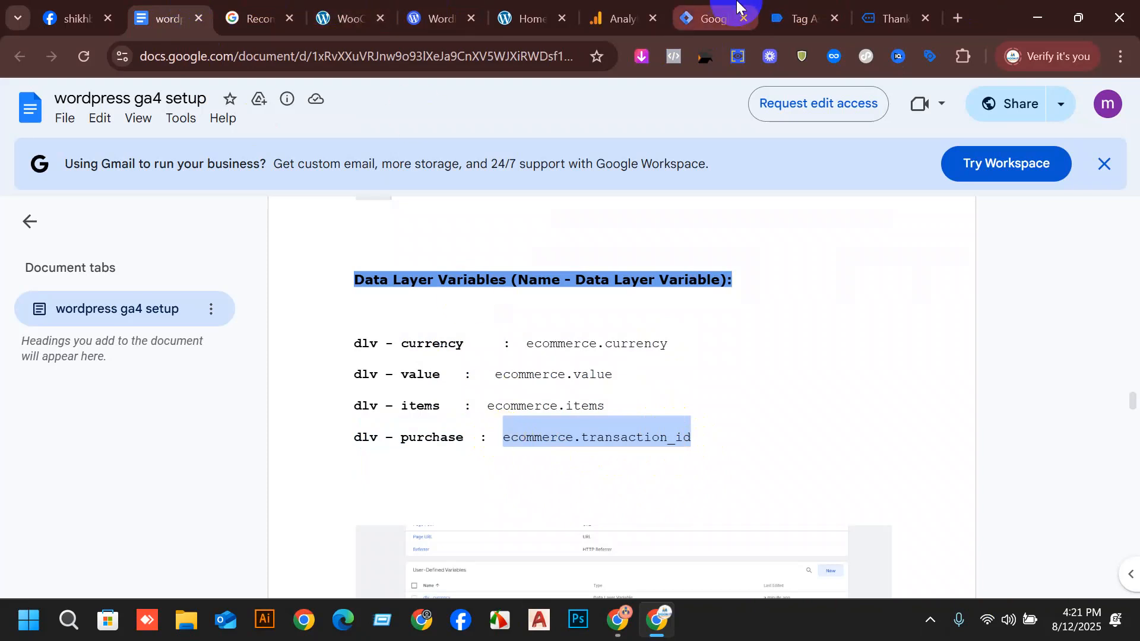
left_click(716, 17)
left_click(462, 296)
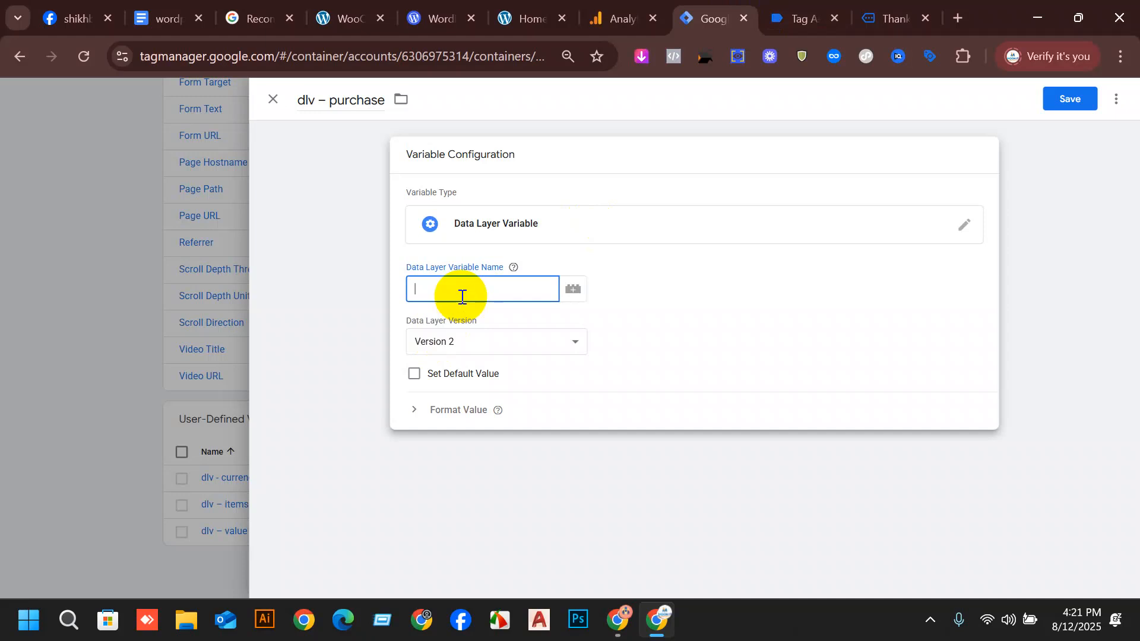
key("ctrl+v")
left_click(1063, 96)
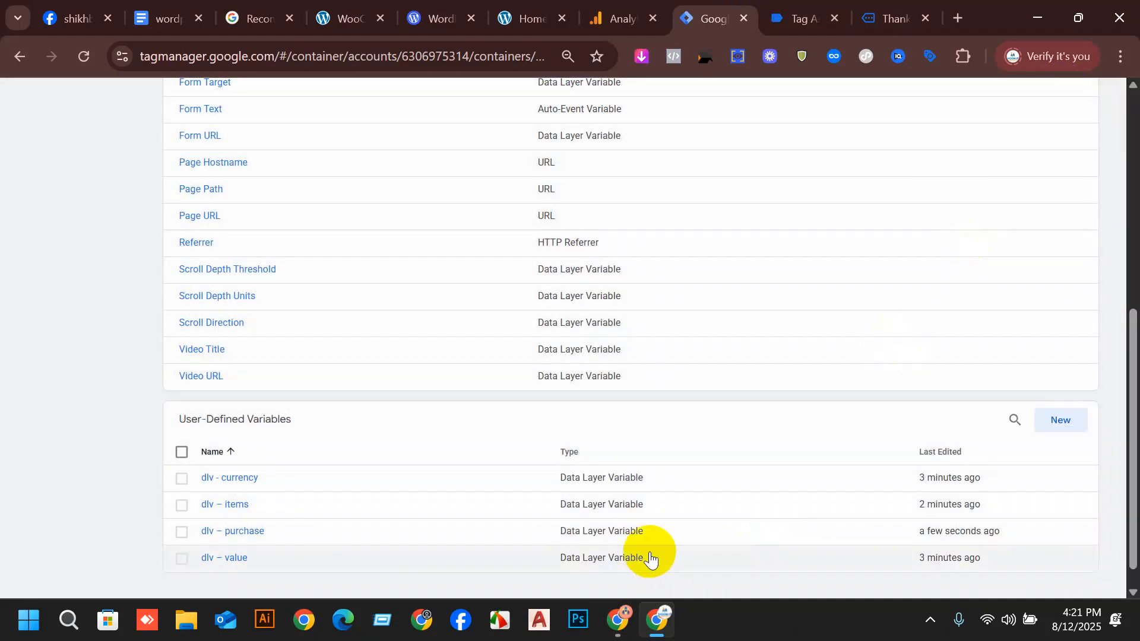
Submit and publish the workspace changes without a version name or description, and close the version summary.
scroll(387, 422, "up", 5)
scroll(855, 297, "down", 4)
scroll(1010, 325, "up", 4)
left_click(1097, 139)
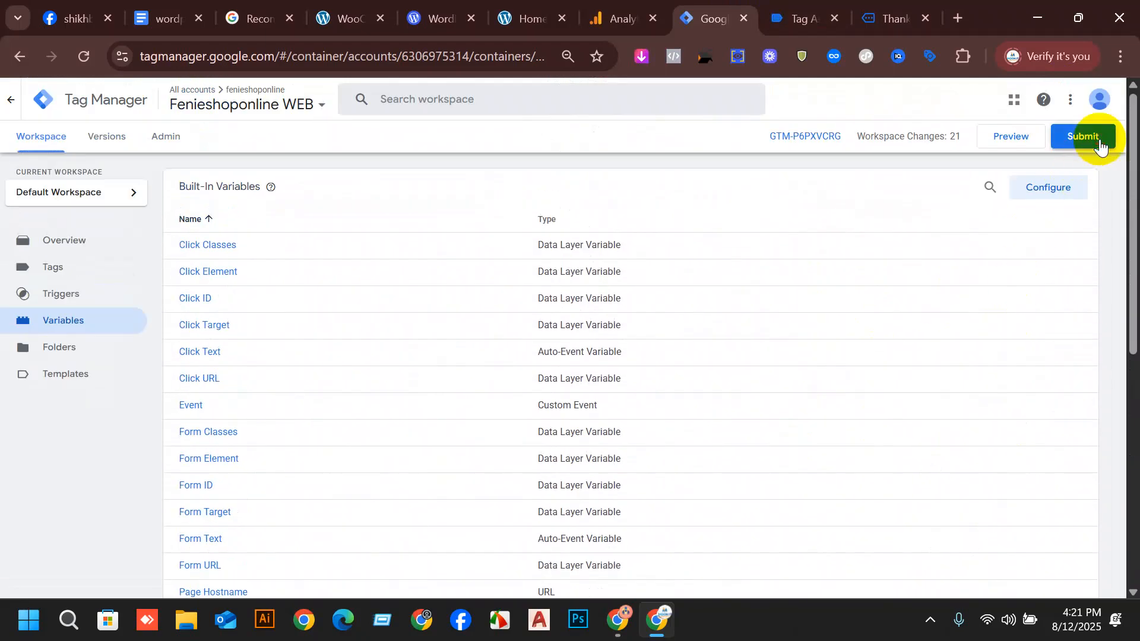
left_click(1078, 101)
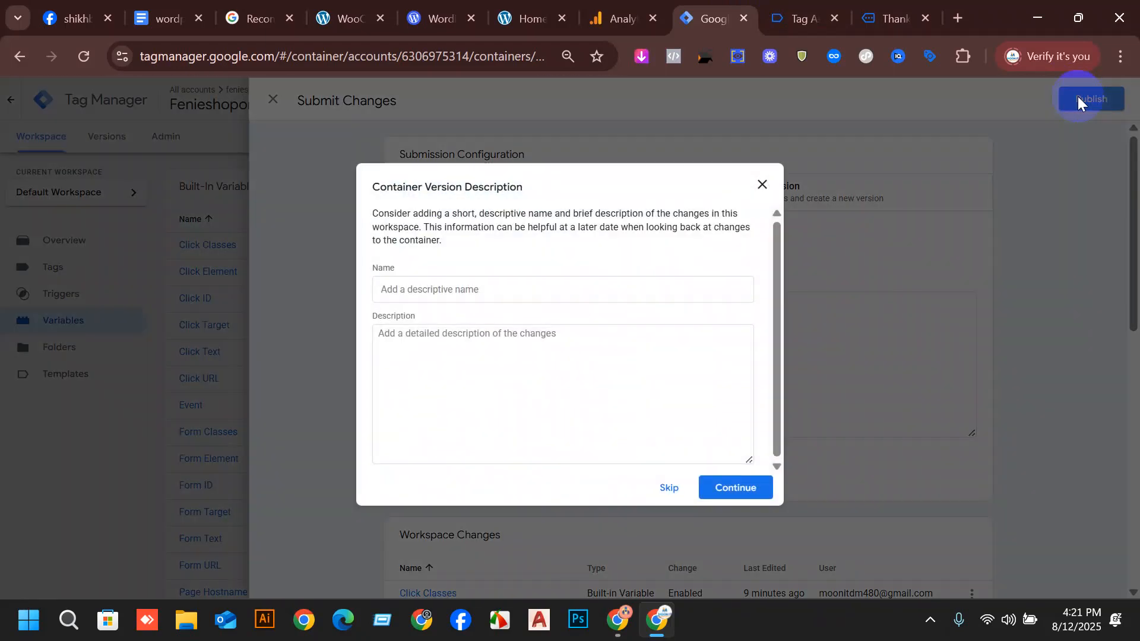
left_click(753, 490)
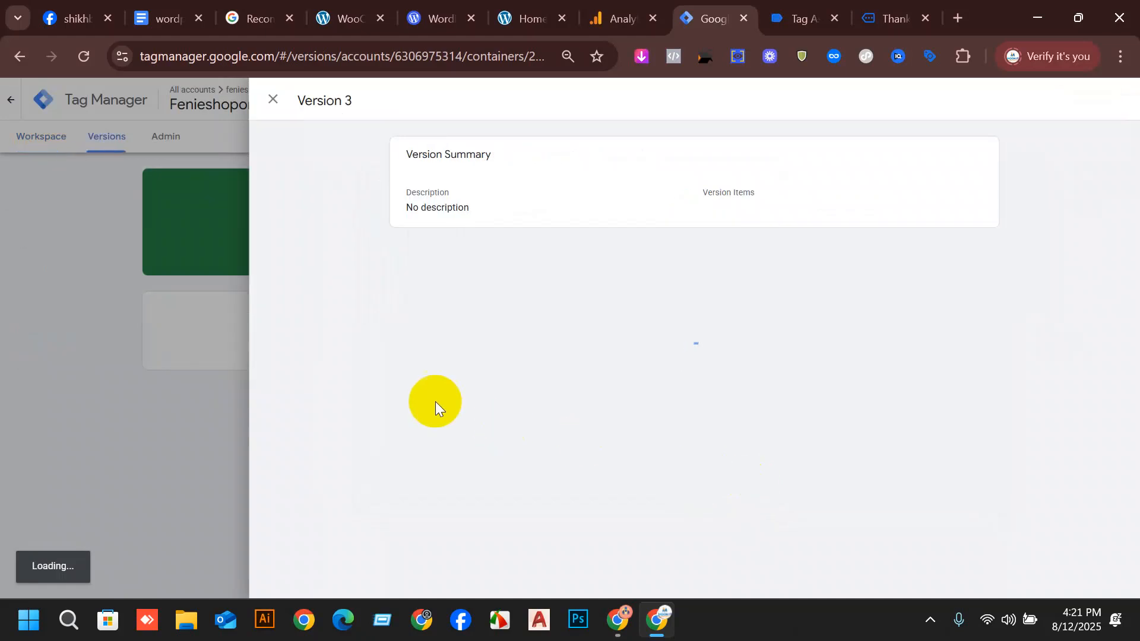
left_click(273, 99)
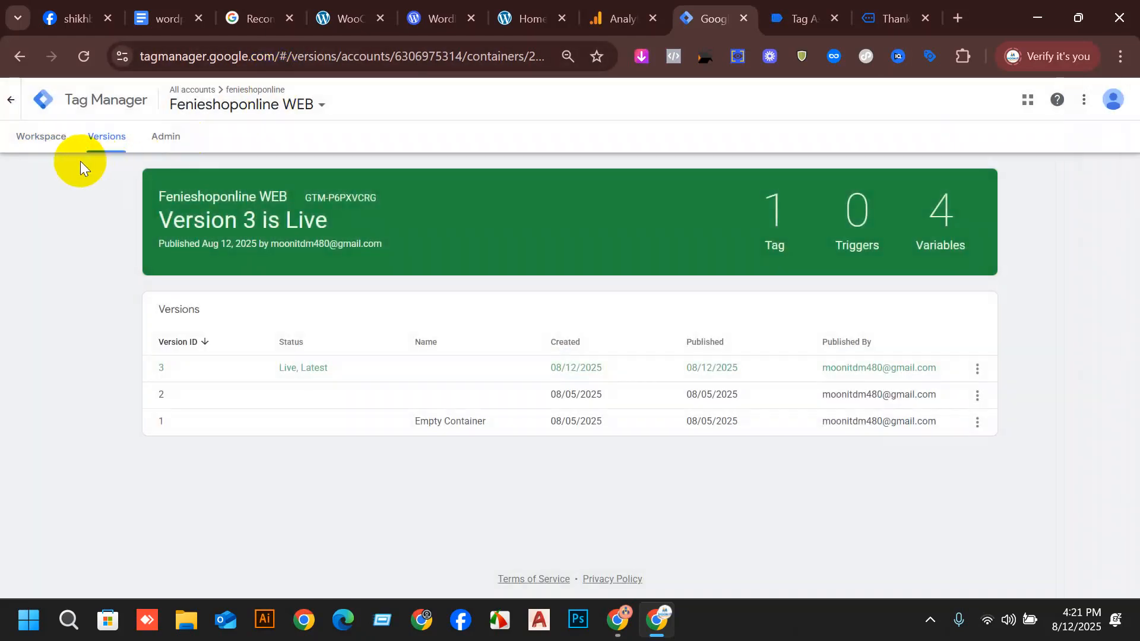
Return to the workspace and start a new trigger of type Custom Event.
left_click(66, 147)
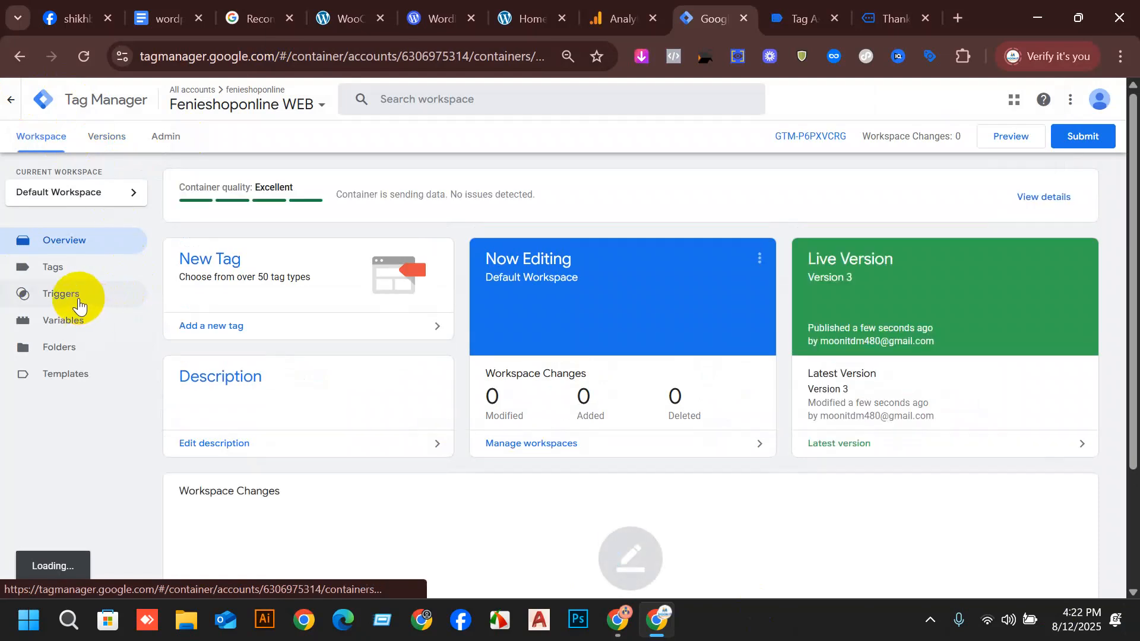
left_click(79, 306)
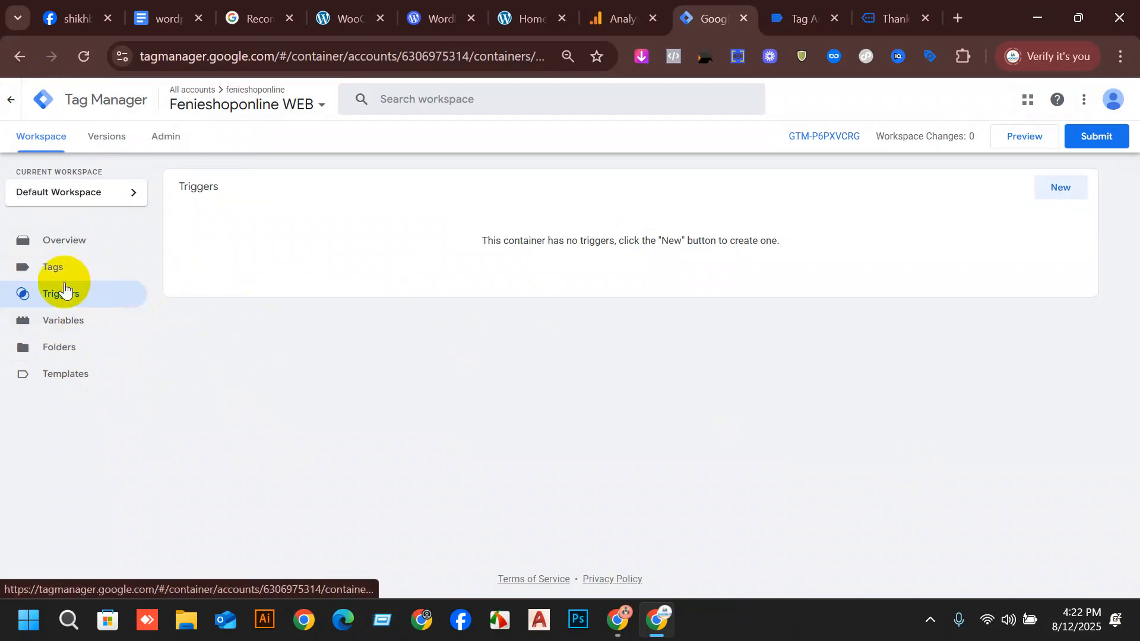
left_click(1059, 189)
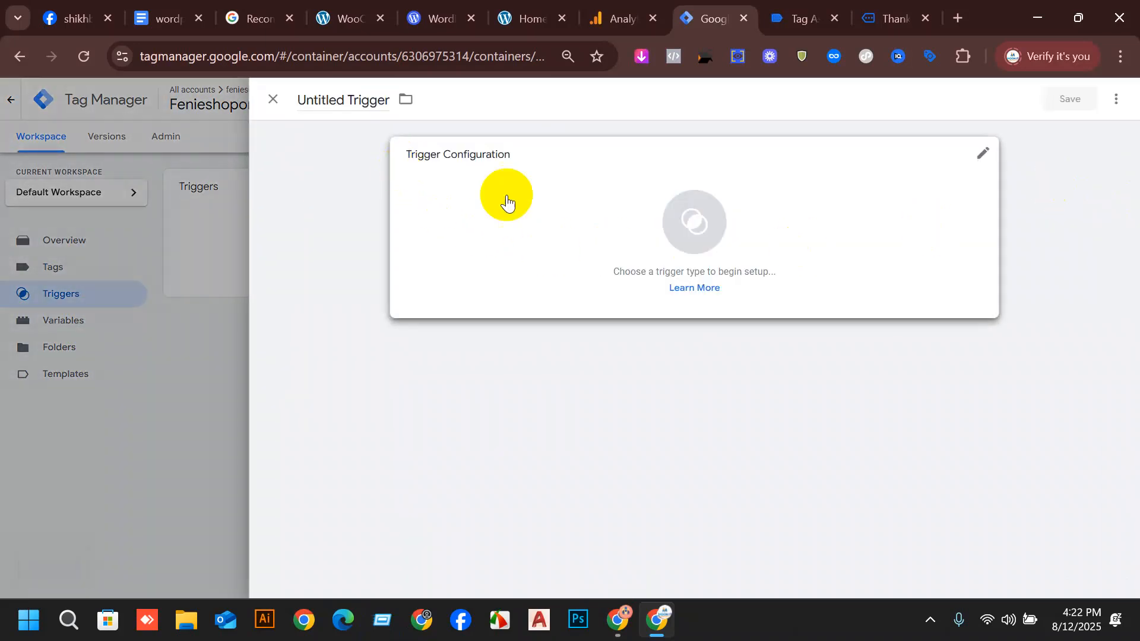
left_click(506, 202)
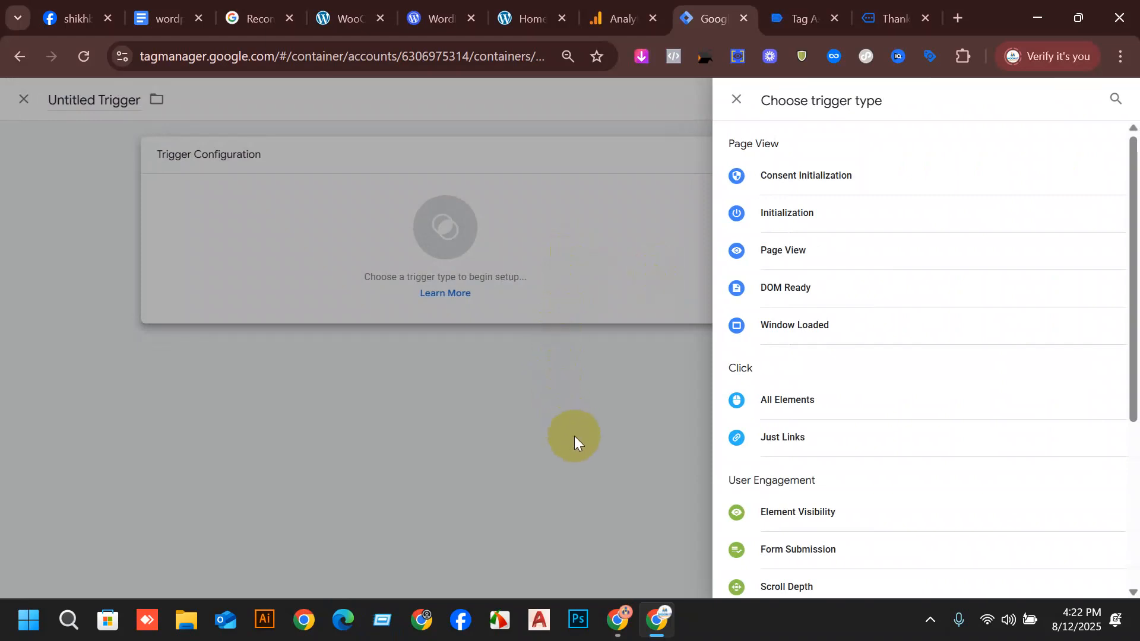
scroll(921, 249, "down", 5)
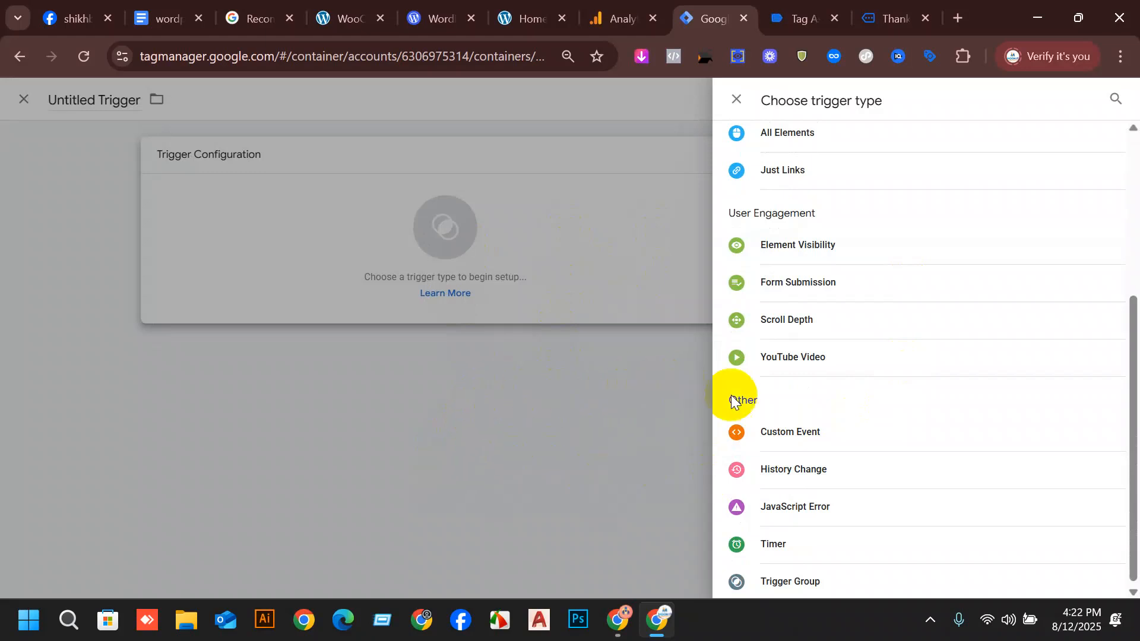
left_click(784, 438)
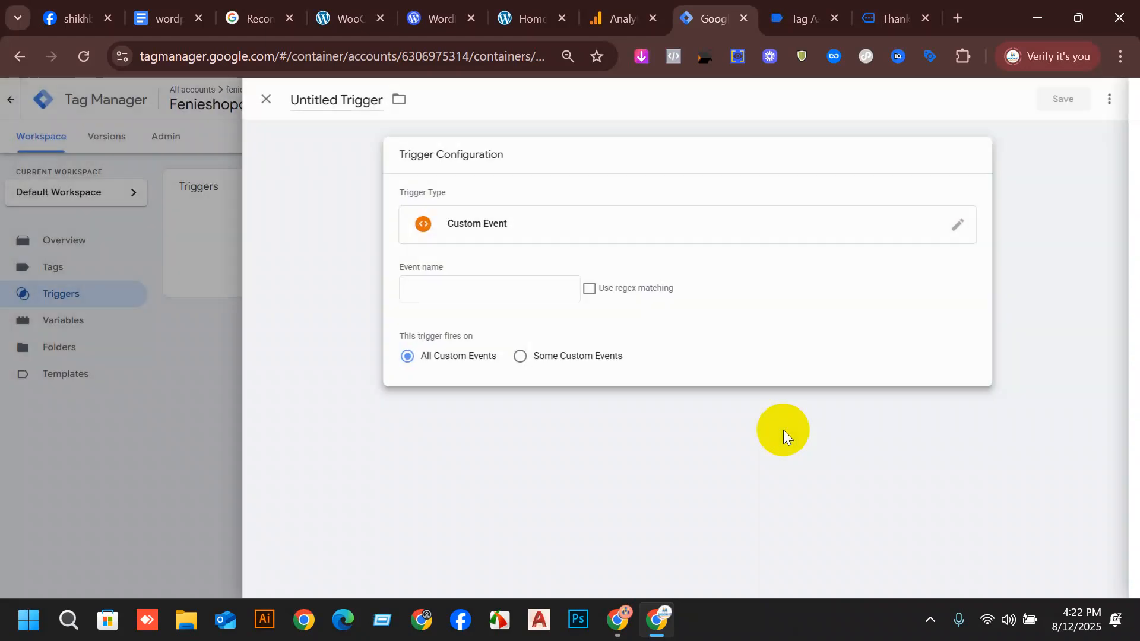
Copy the event name view_item from the view_item event's data layer in Tag Assistant and paste it as the new trigger's event name.
left_click(488, 287)
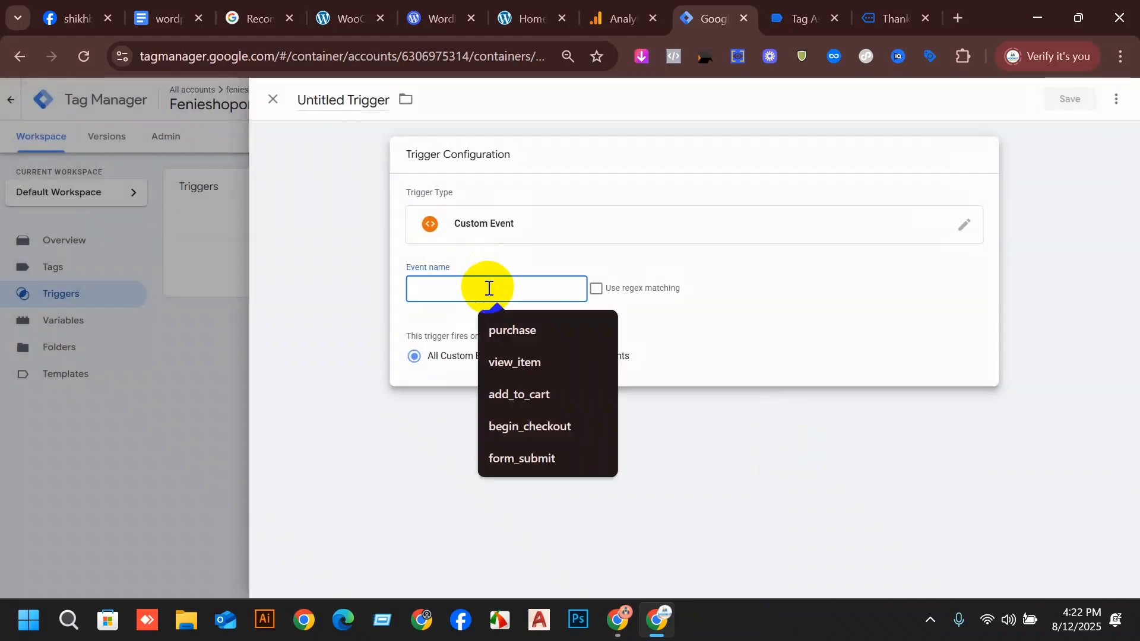
left_click(804, 17)
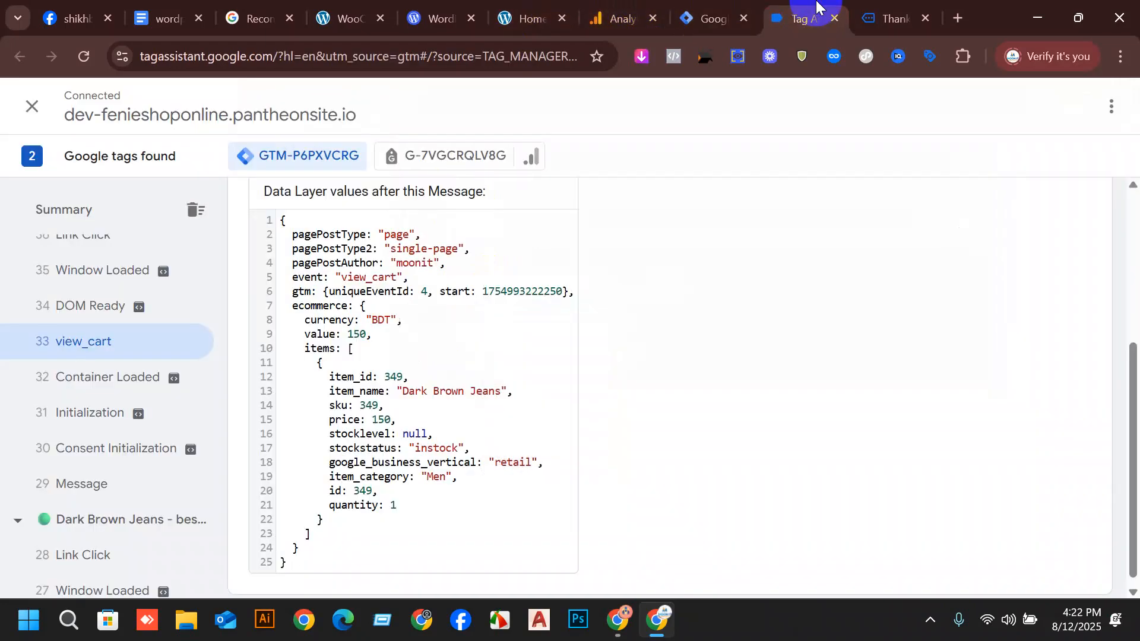
scroll(118, 362, "down", 8)
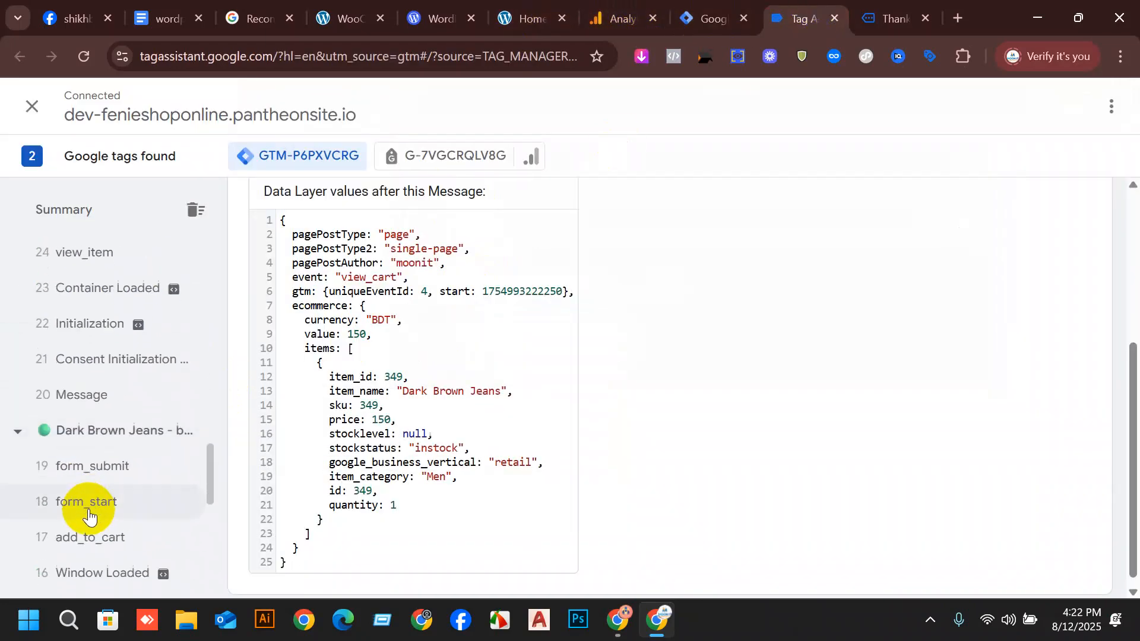
left_click(95, 249)
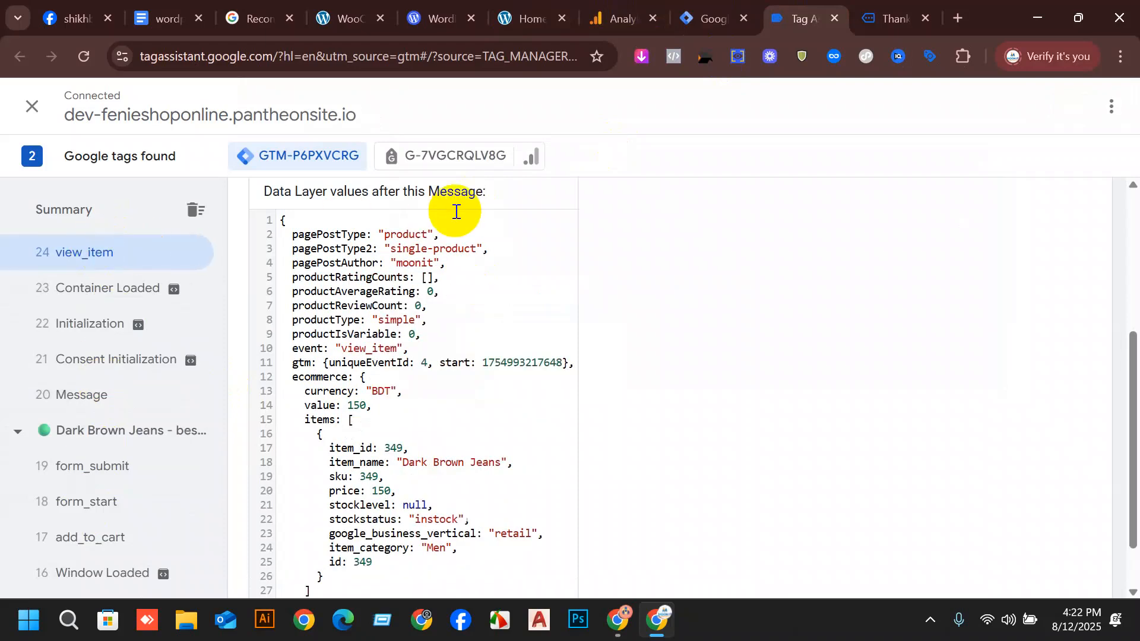
scroll(451, 214, "up", 2)
scroll(720, 343, "up", 2)
scroll(687, 338, "down", 3)
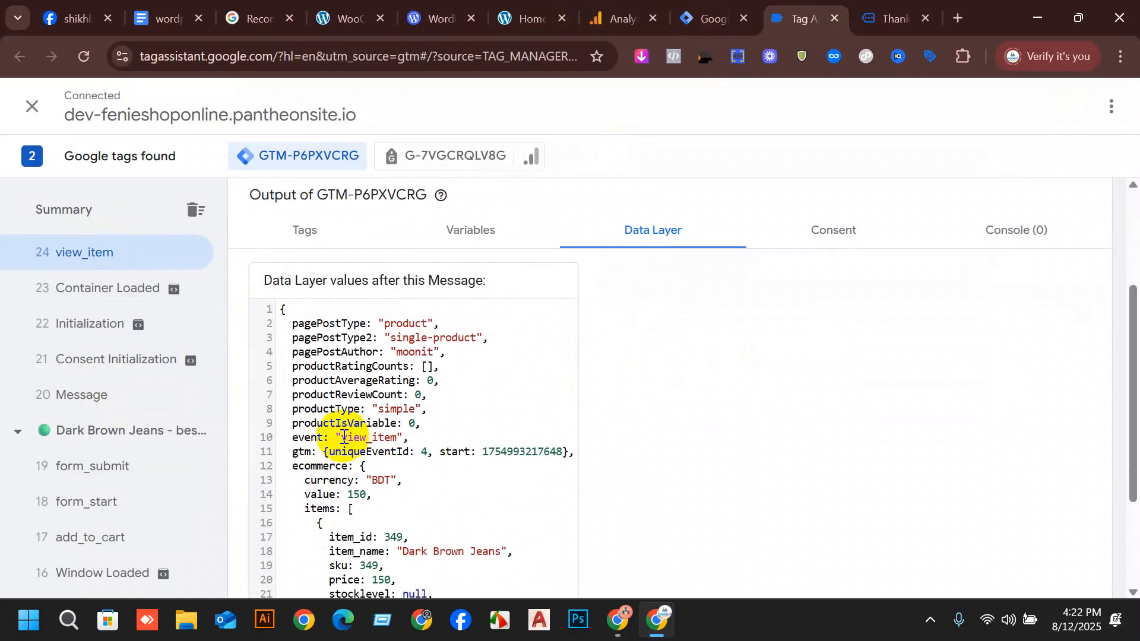
left_click_drag(349, 435, 396, 439)
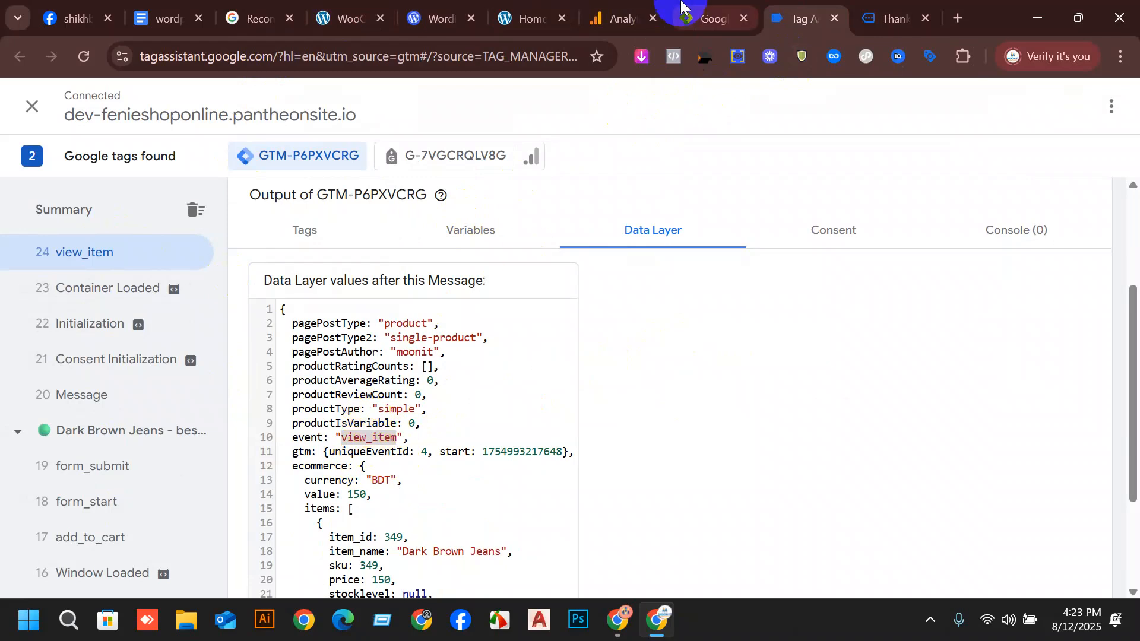
left_click(712, 7)
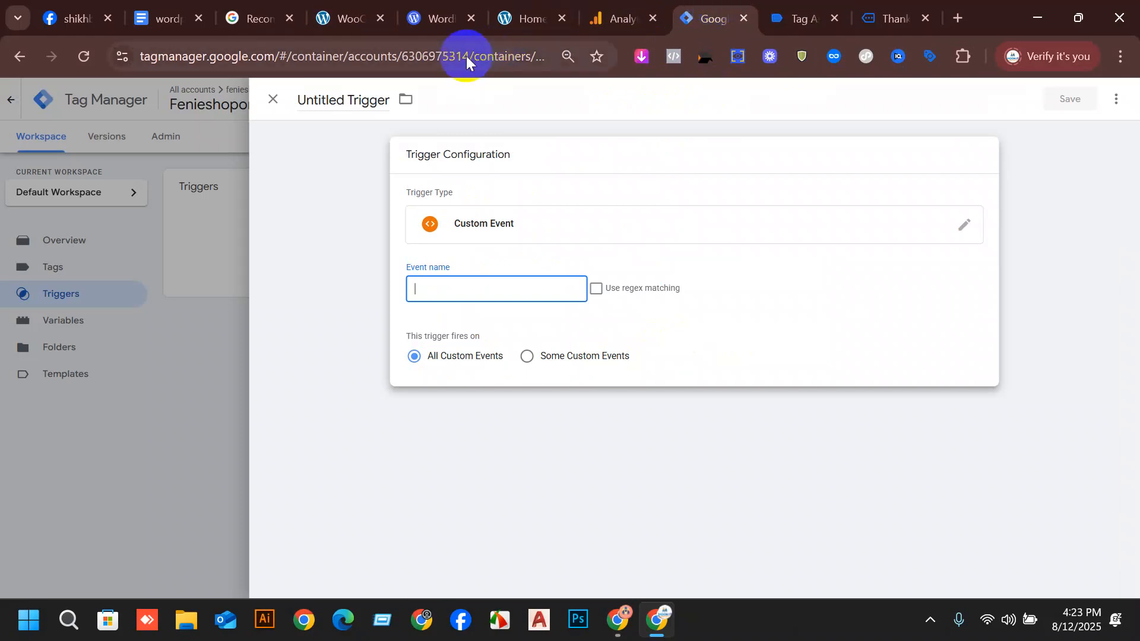
type("view_item")
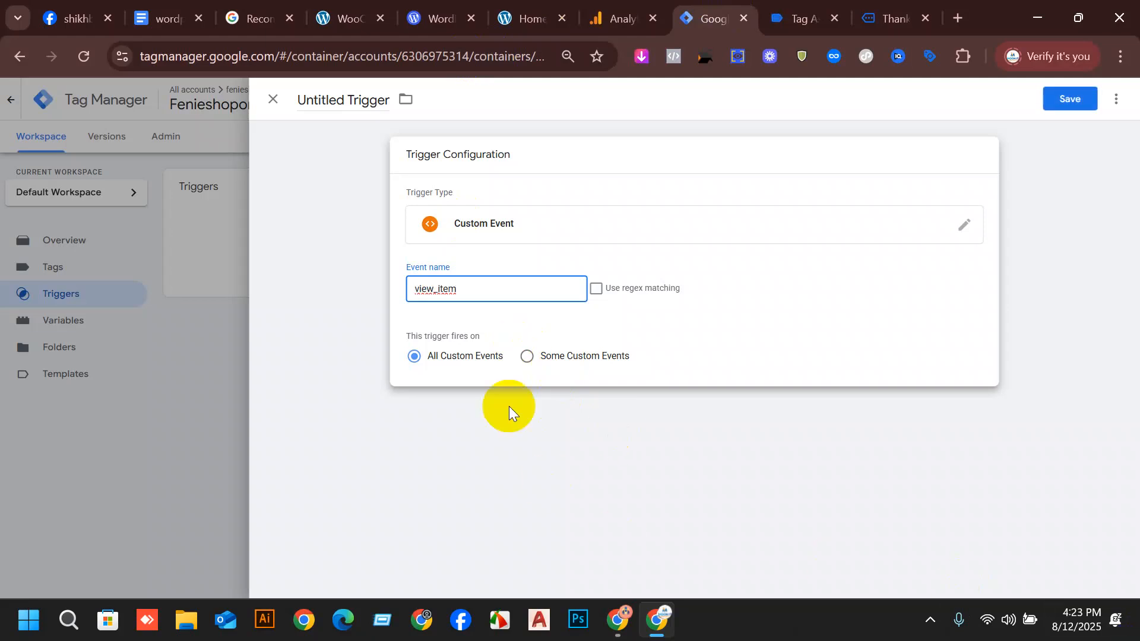
Name the trigger "view_item Trigger" and save it with firing on All Custom Events.
left_click(333, 100)
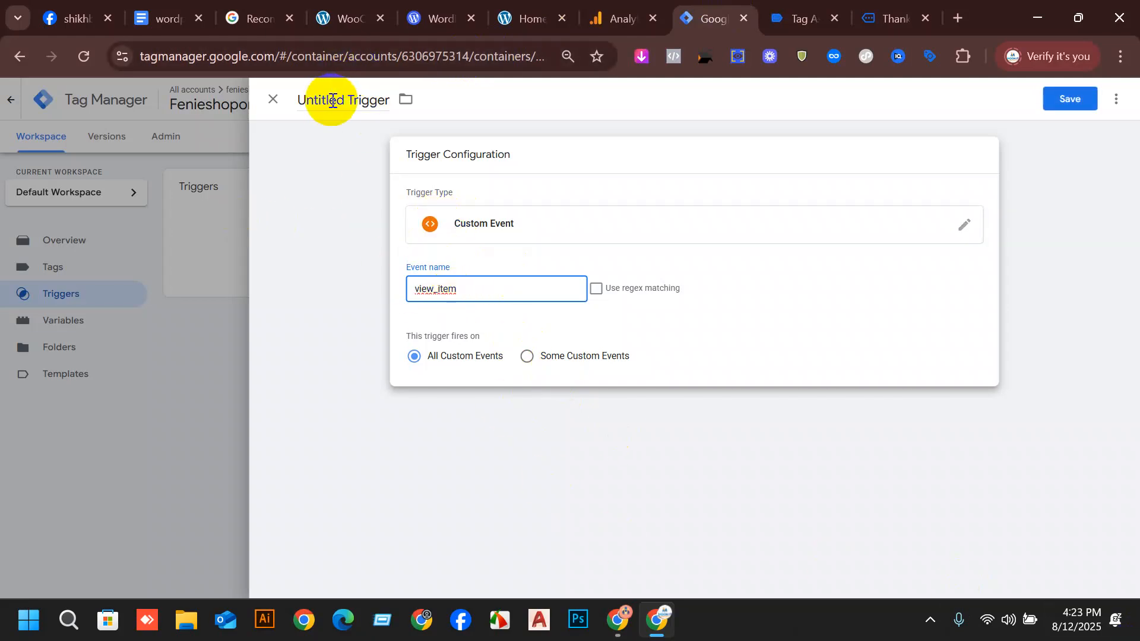
left_click_drag(346, 102, 286, 108)
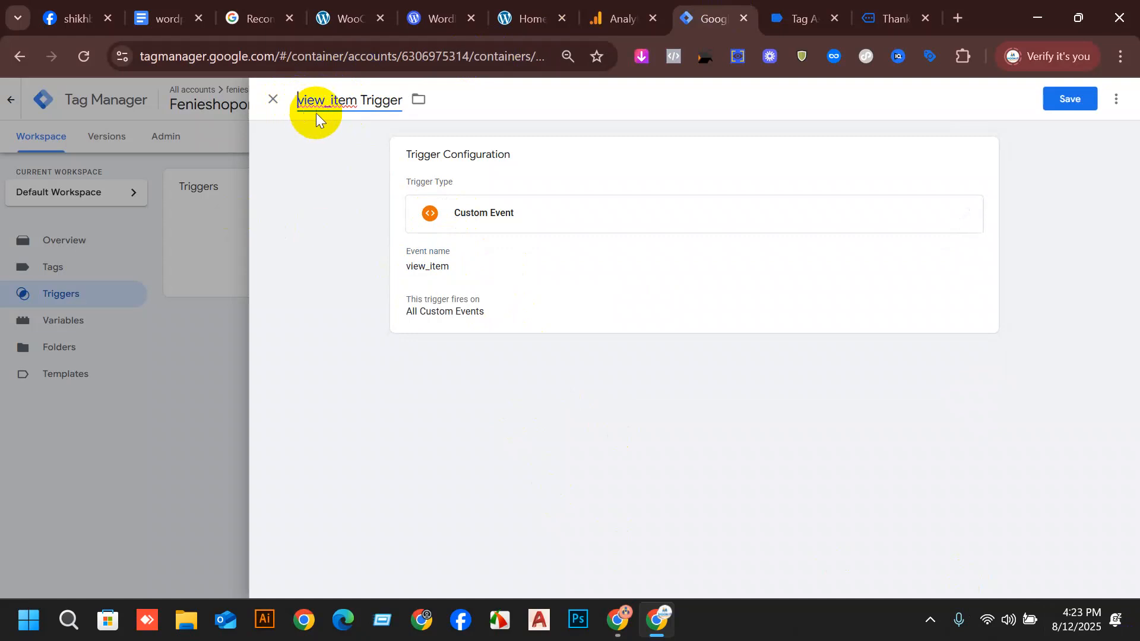
left_click(1077, 101)
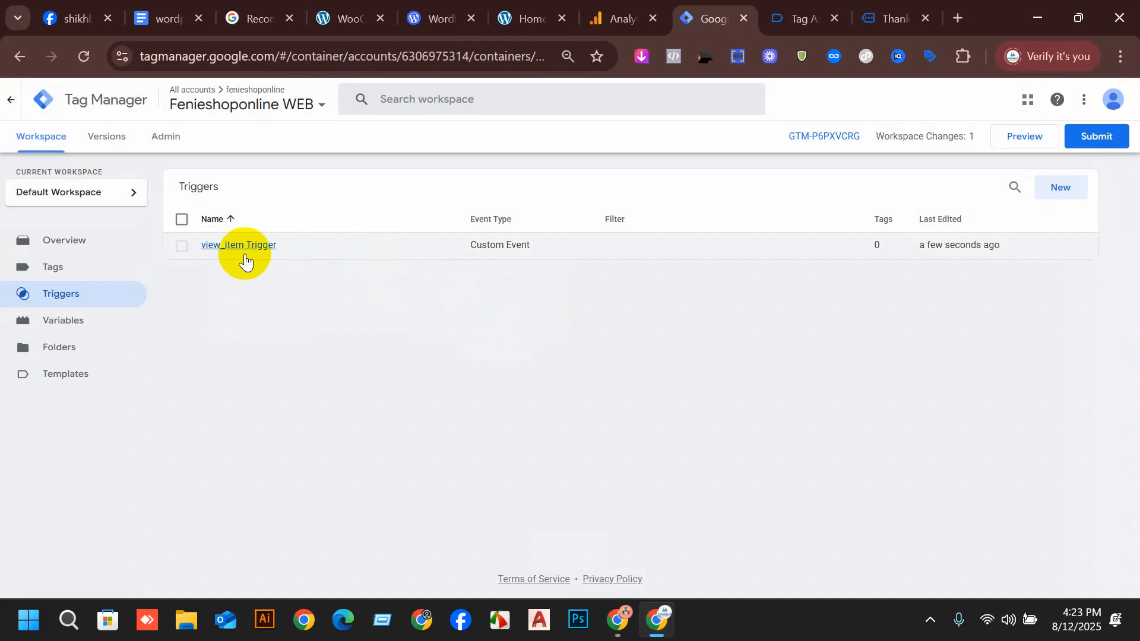
Reopen the view_item trigger, compare its All Custom Events and Some Custom Events firing options, and discard the changes.
left_click(240, 245)
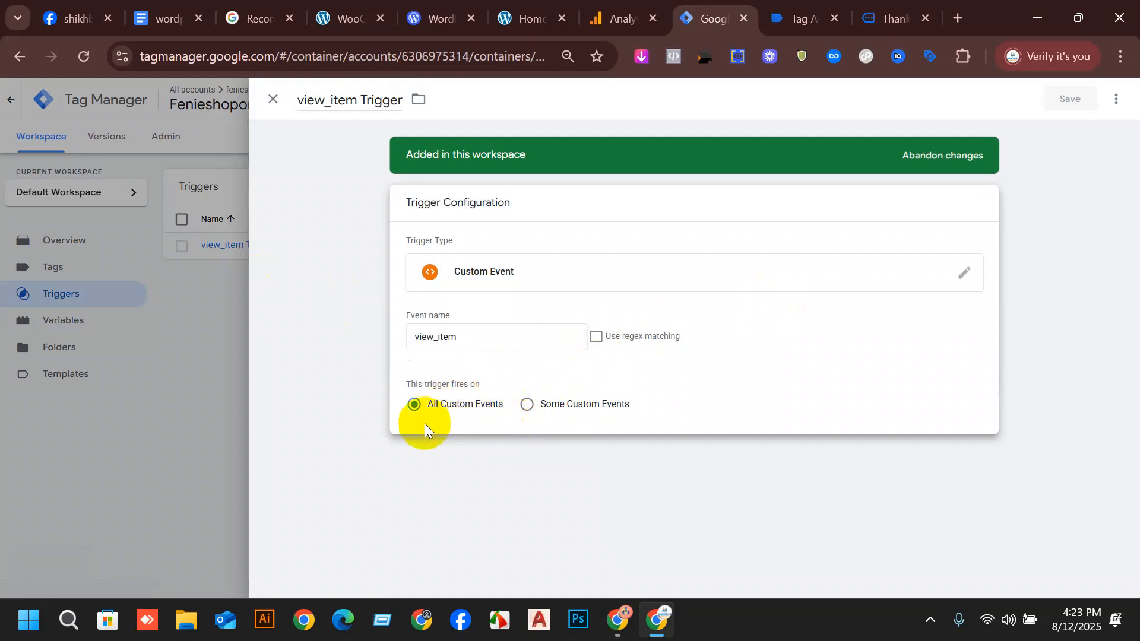
left_click(547, 407)
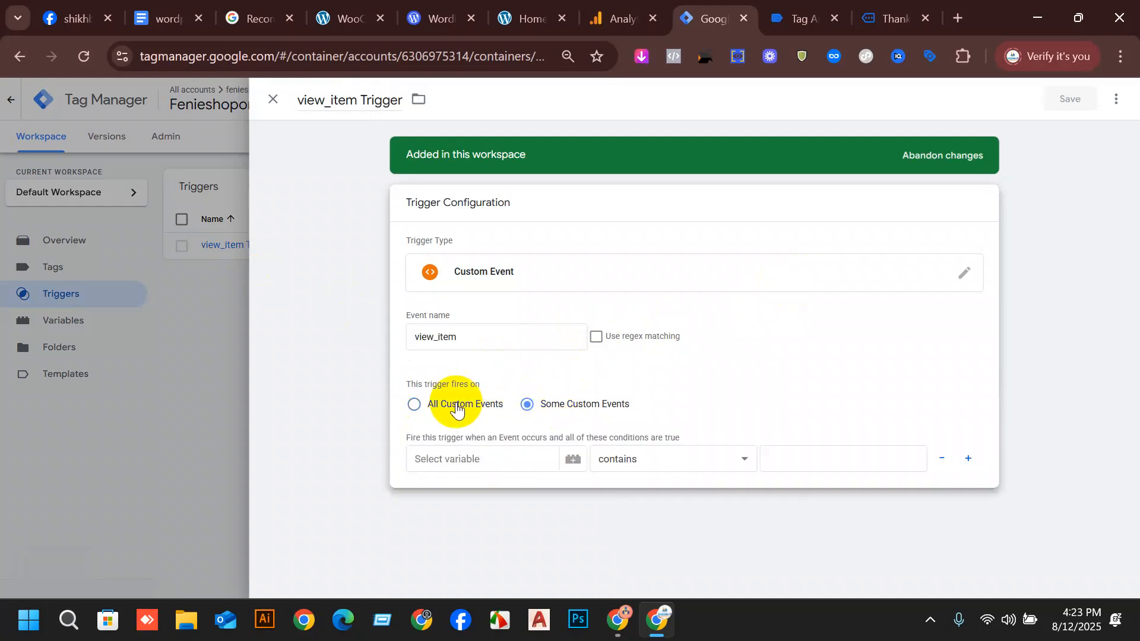
left_click(447, 406)
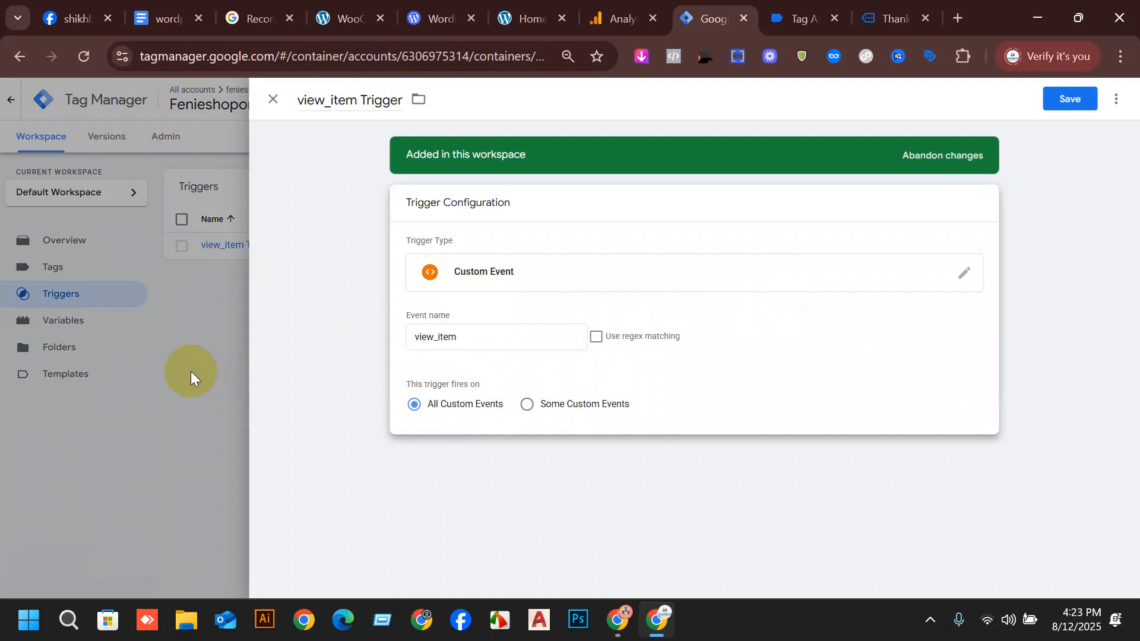
left_click(534, 406)
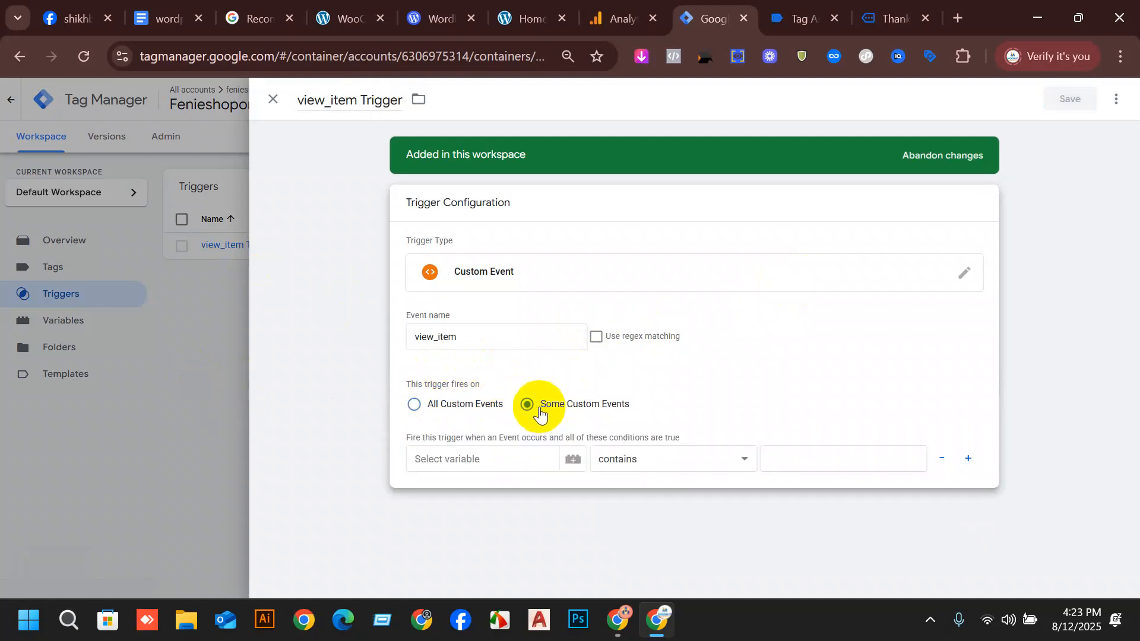
left_click(452, 409)
left_click(453, 413)
left_click(148, 400)
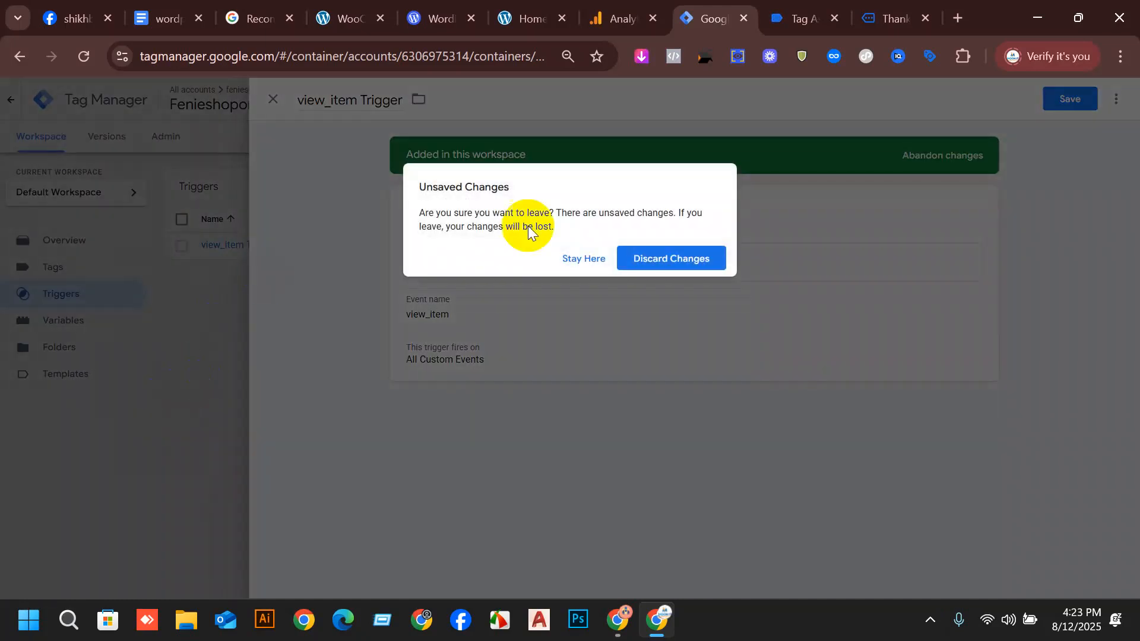
left_click(672, 257)
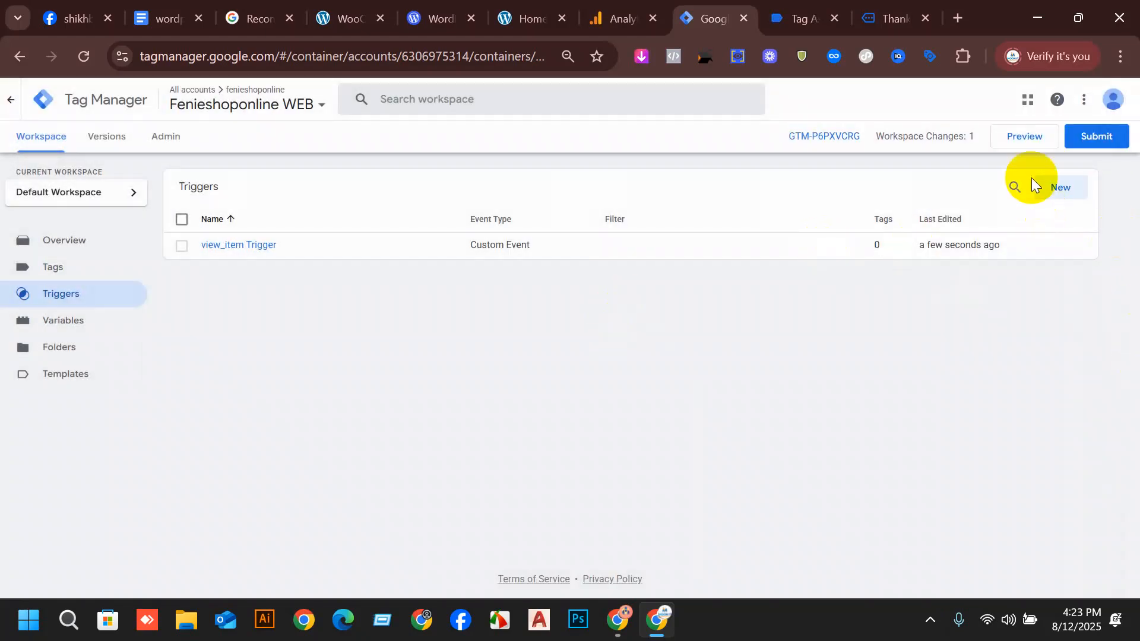
Start a new trigger and look up the trigger event name for ADD TO CART in the wordpress ga4 setup document.
left_click(1056, 189)
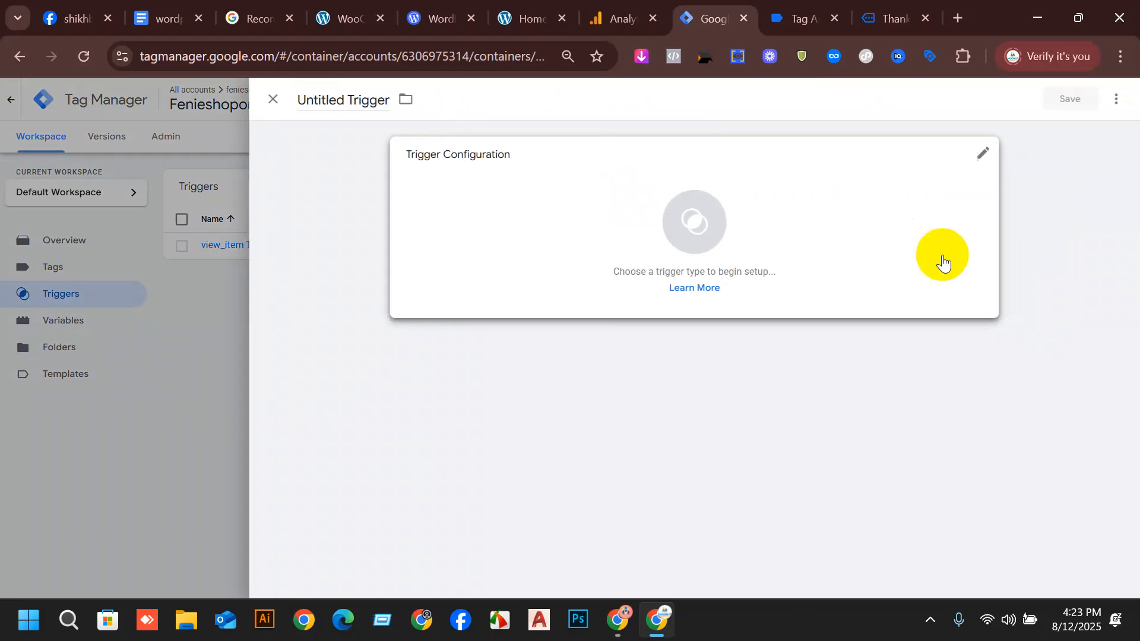
left_click(188, 6)
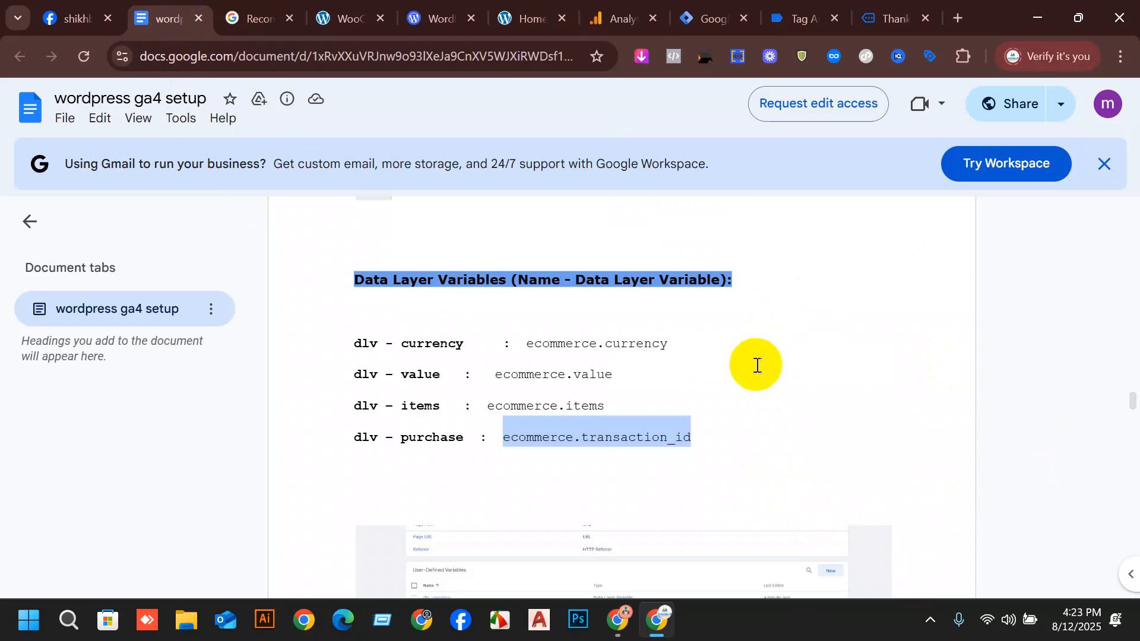
scroll(681, 397, "down", 2)
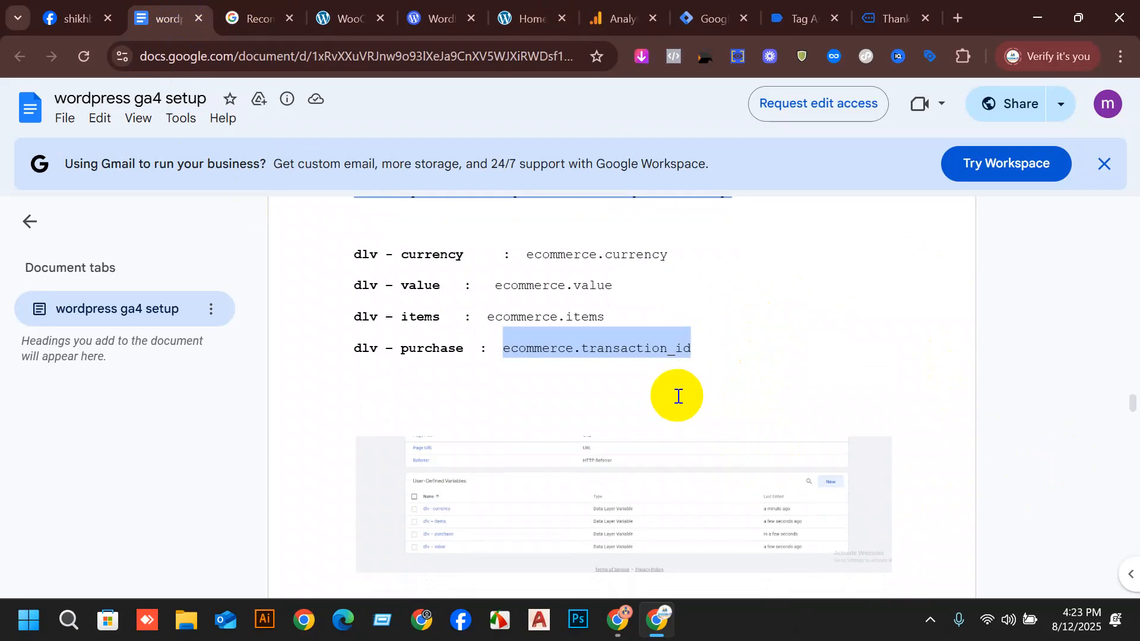
scroll(678, 396, "down", 10)
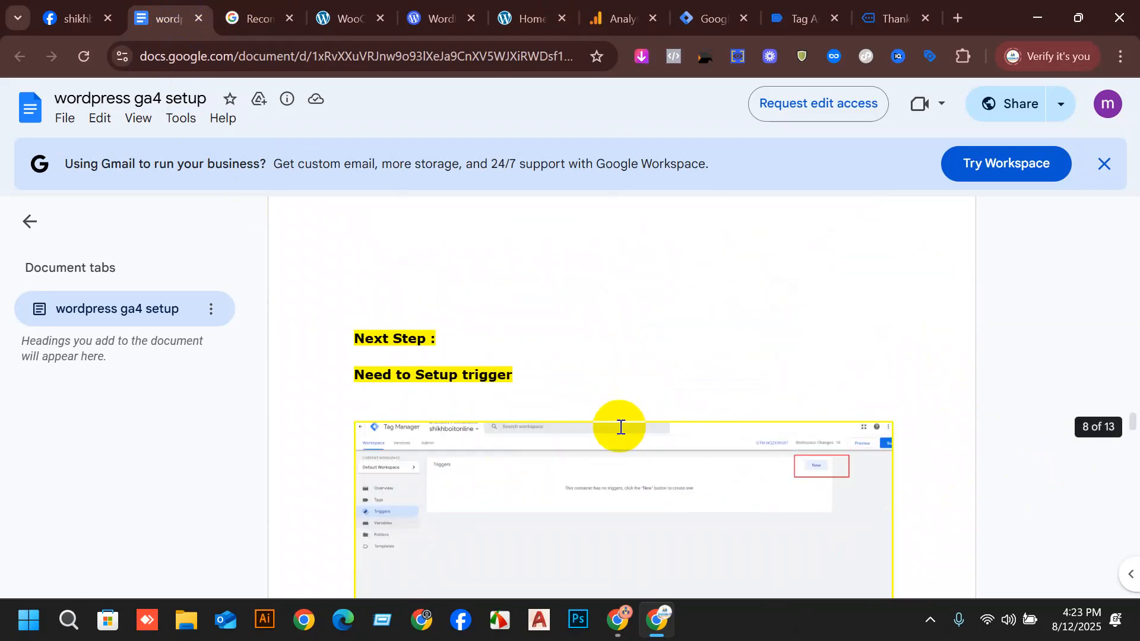
scroll(620, 427, "down", 10)
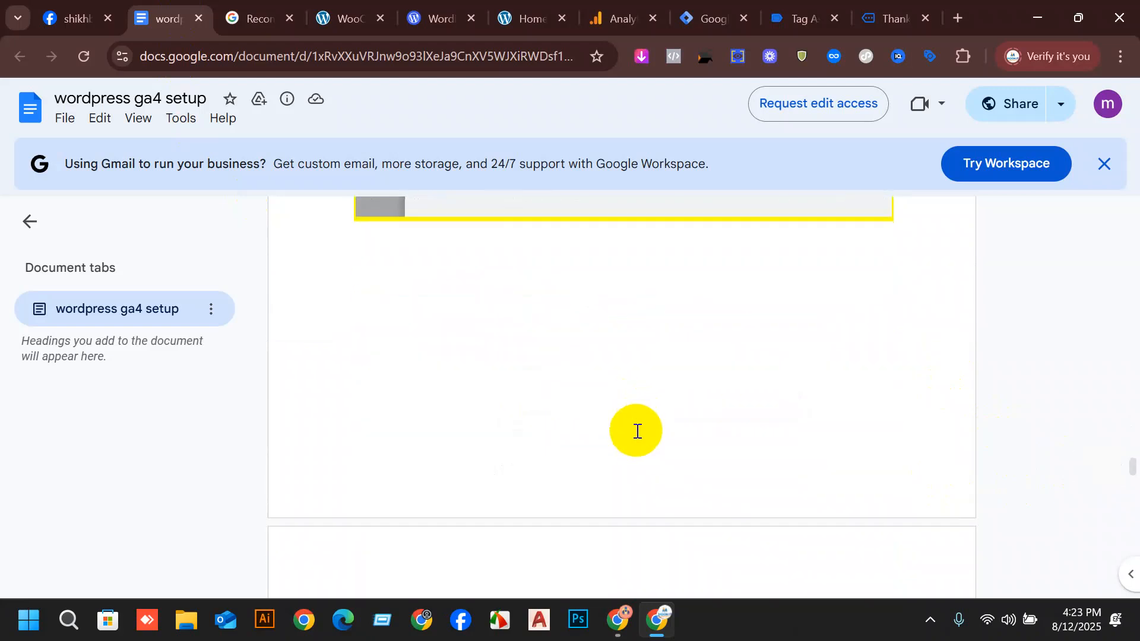
scroll(641, 488, "up", 5)
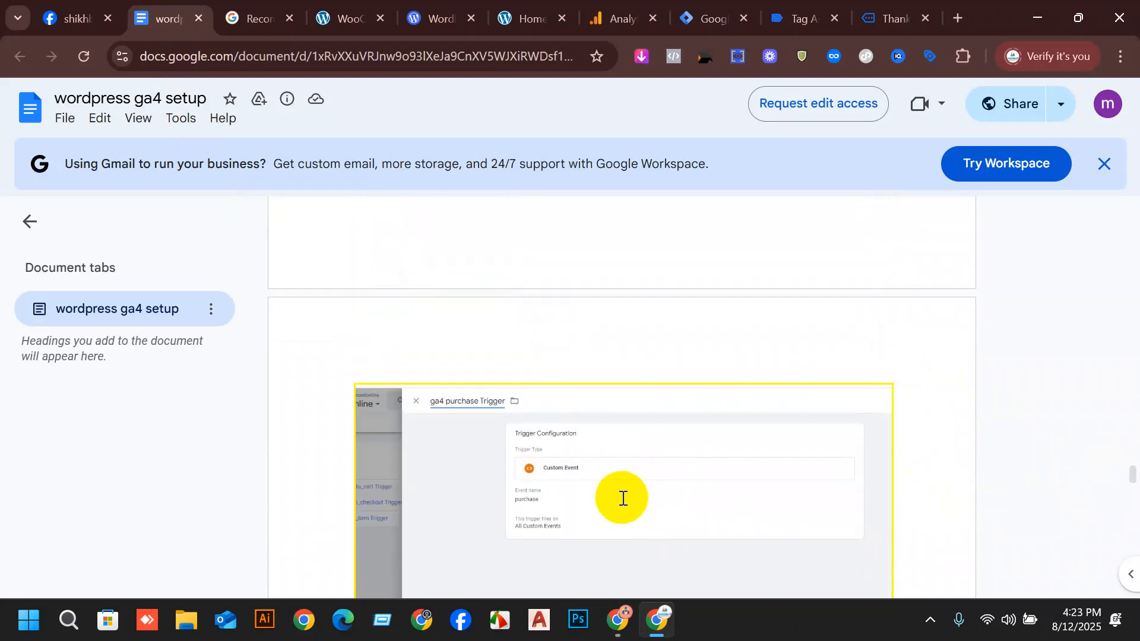
scroll(622, 484, "down", 5)
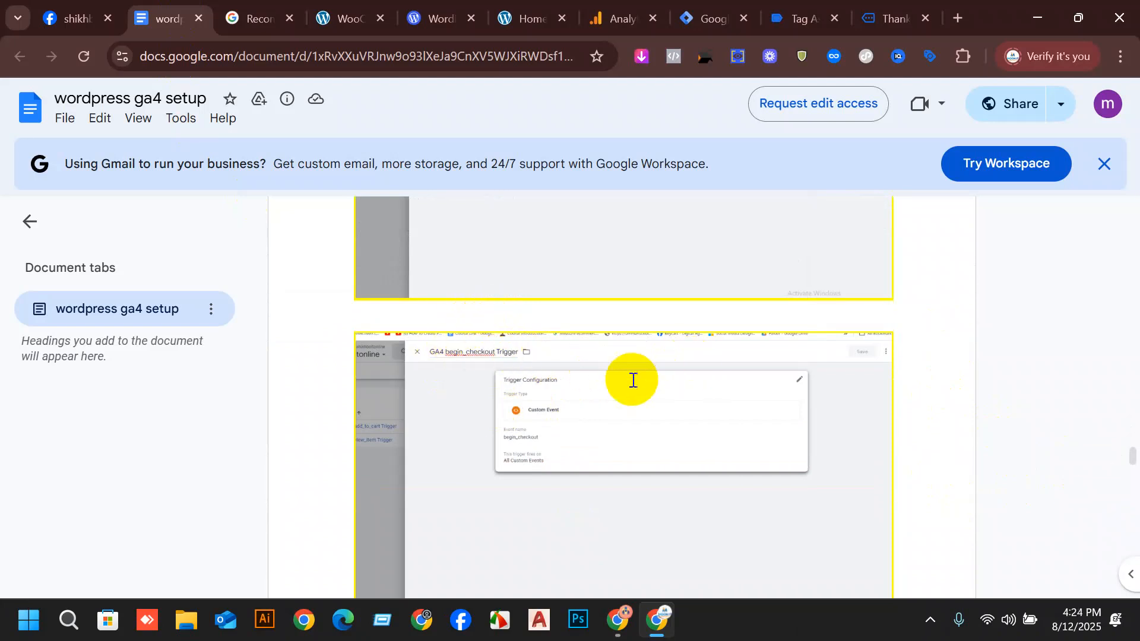
scroll(542, 439, "down", 1)
scroll(542, 442, "down", 10)
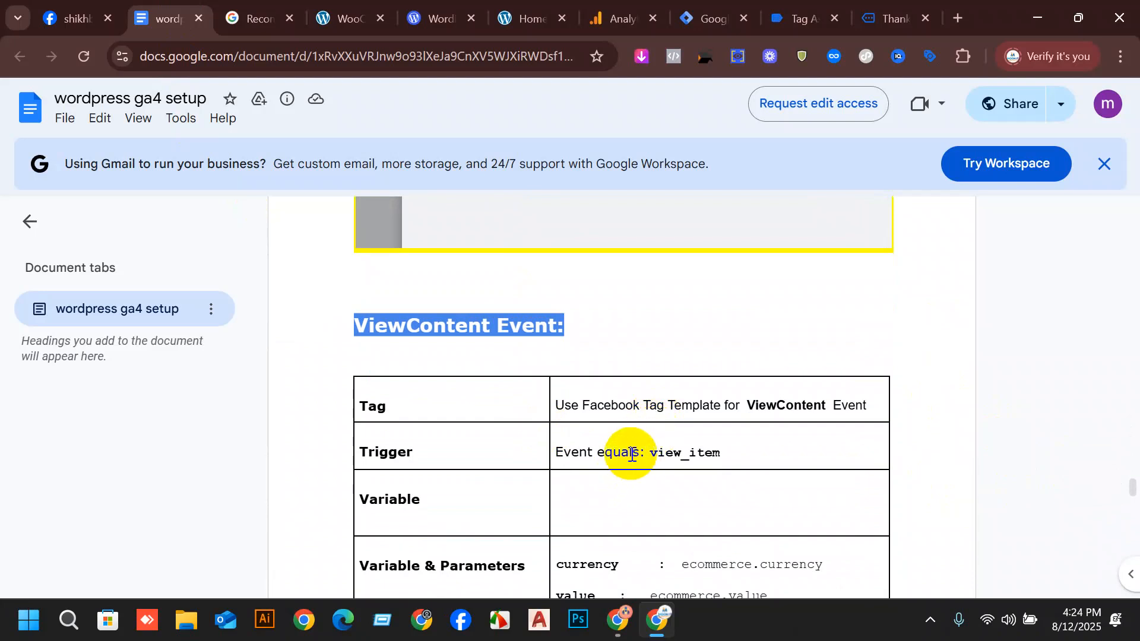
scroll(716, 416, "down", 3)
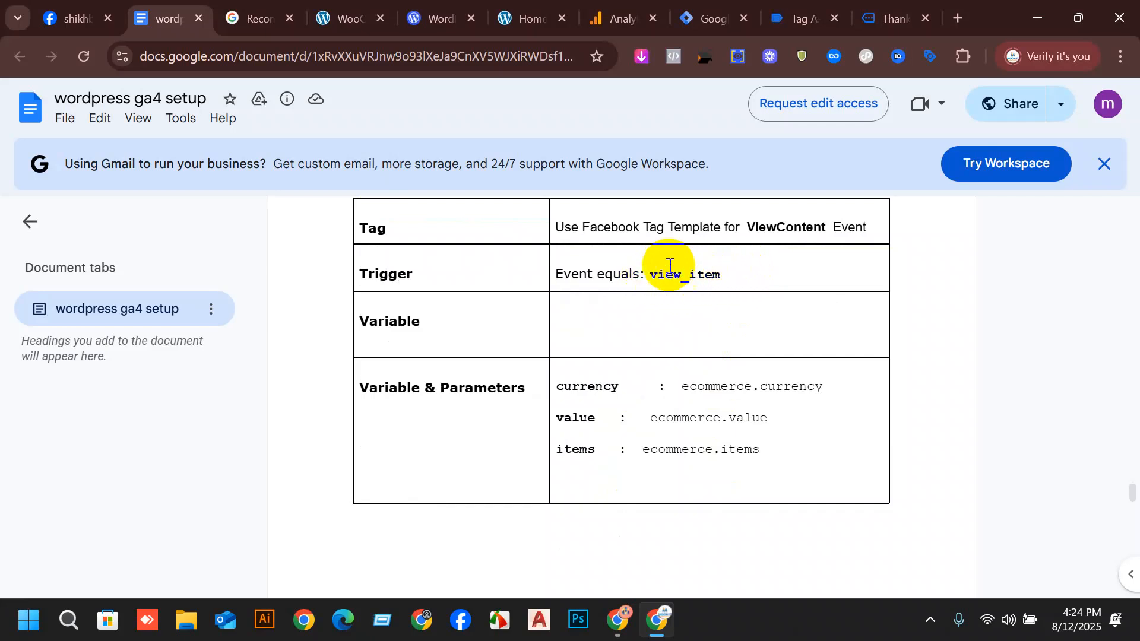
scroll(650, 277, "down", 10)
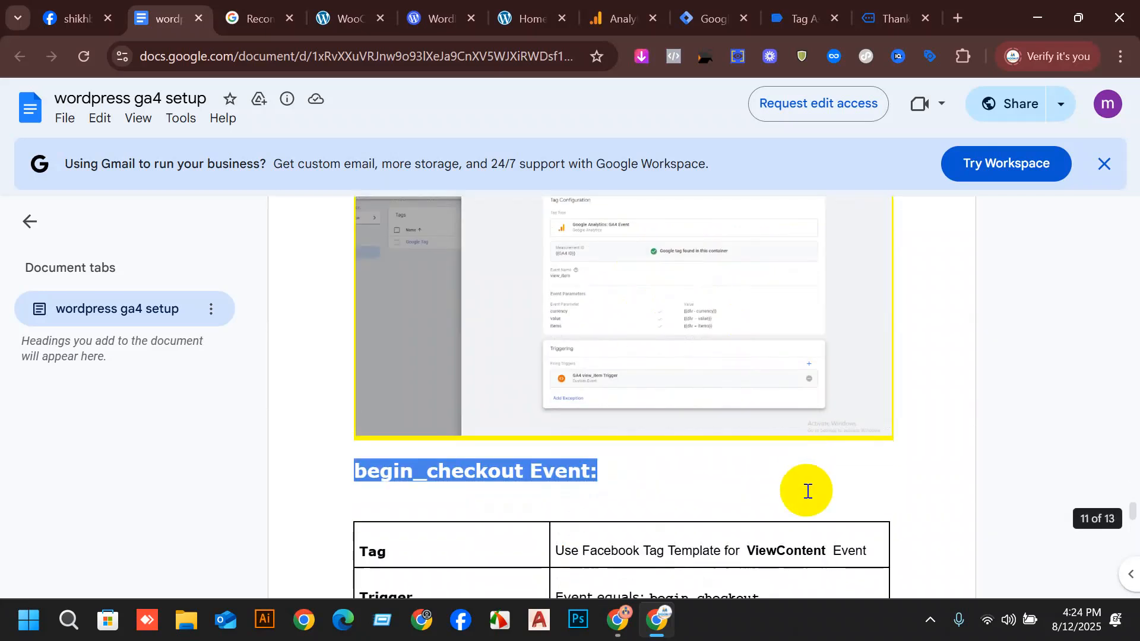
scroll(594, 368, "down", 10)
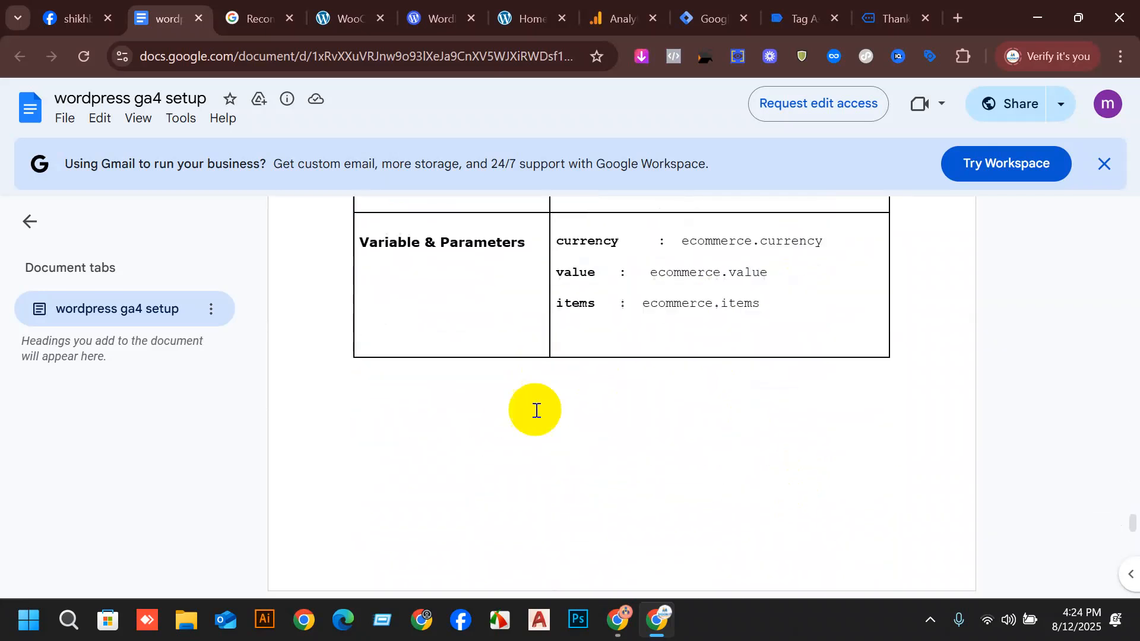
left_click_drag(738, 406, 651, 408)
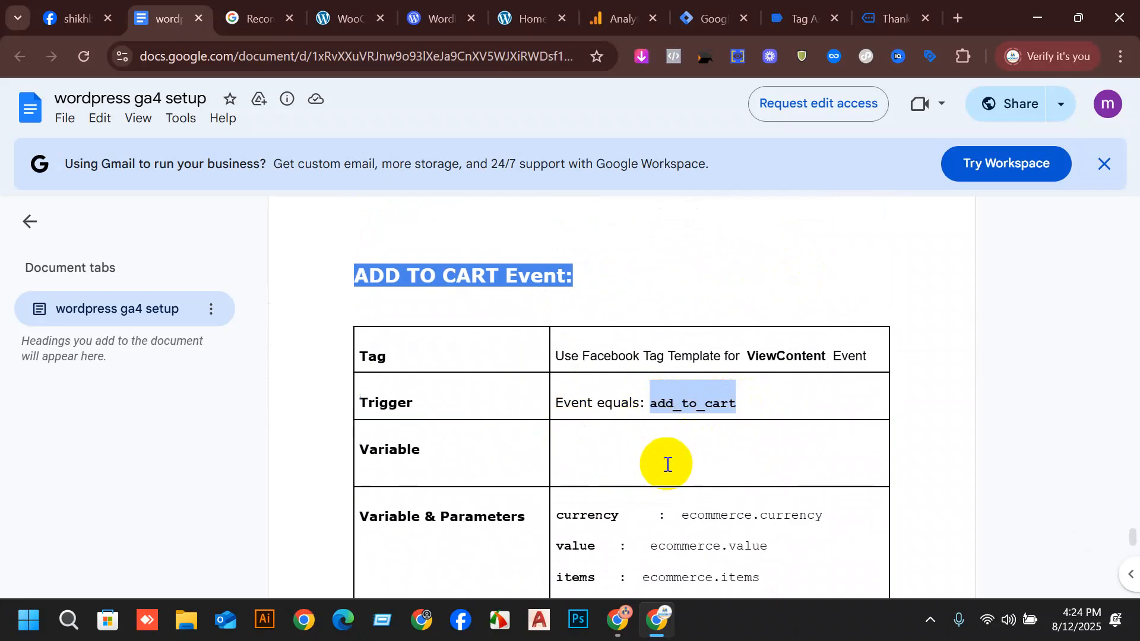
Switch to Tag Assistant and copy the event name add_to_cart from the add_to_cart event's data layer.
left_click(775, 14)
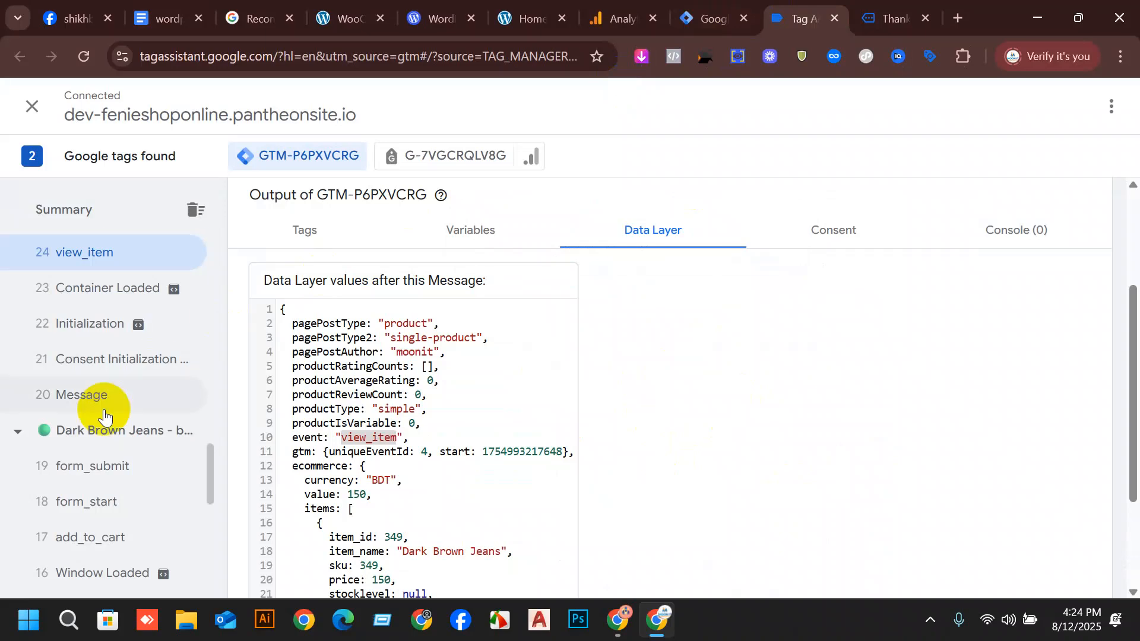
scroll(104, 414, "down", 1)
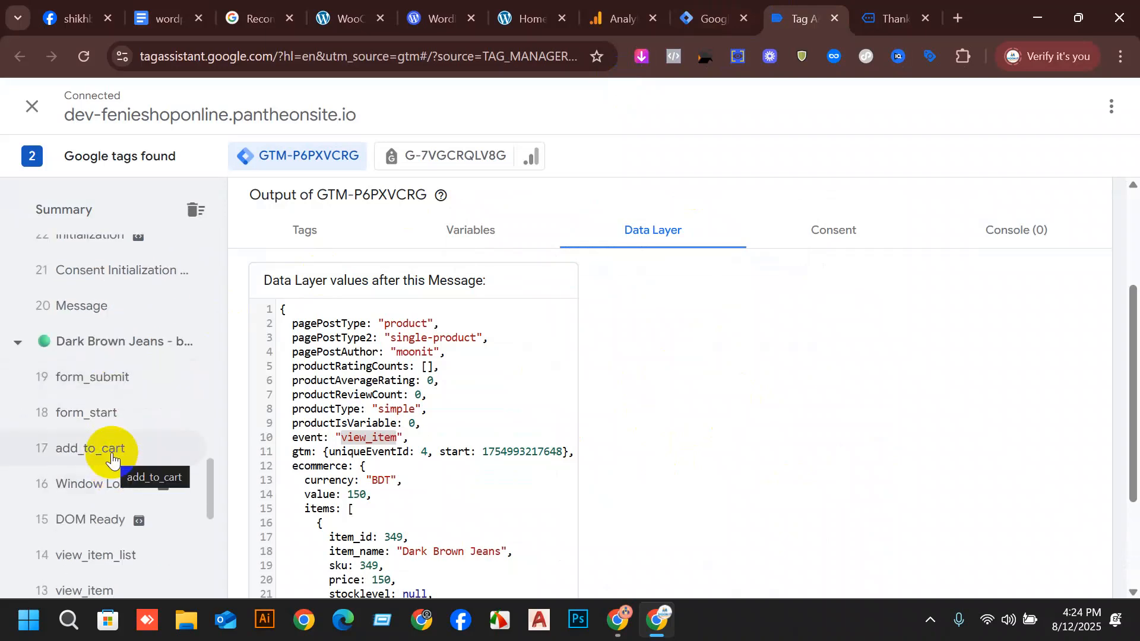
left_click(112, 460)
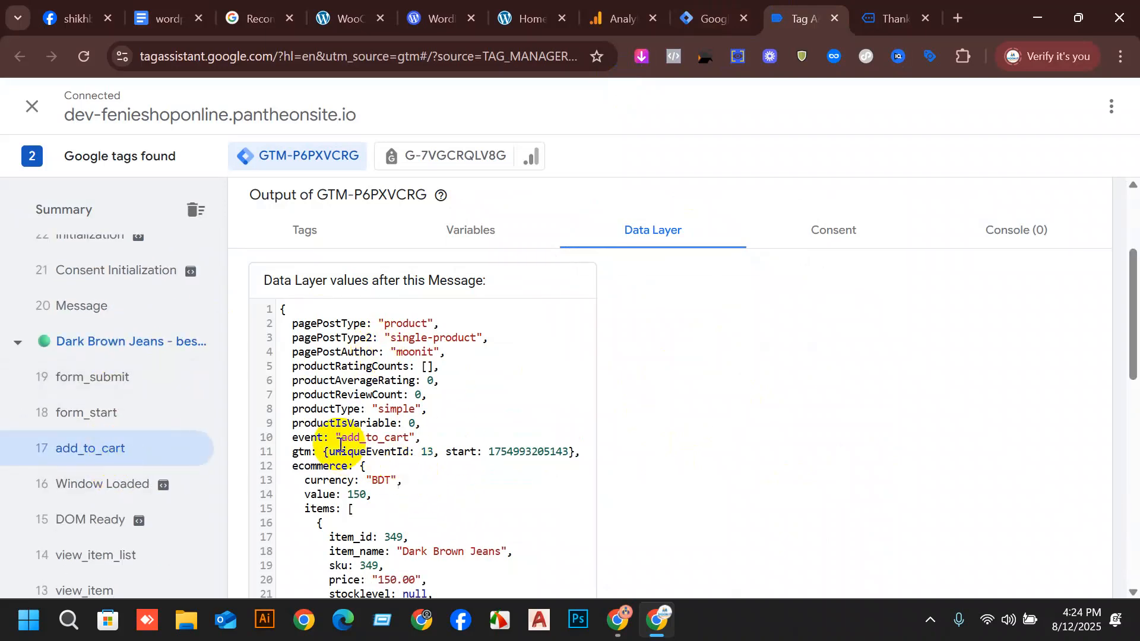
left_click_drag(342, 439, 407, 435)
key("ctrl+c")
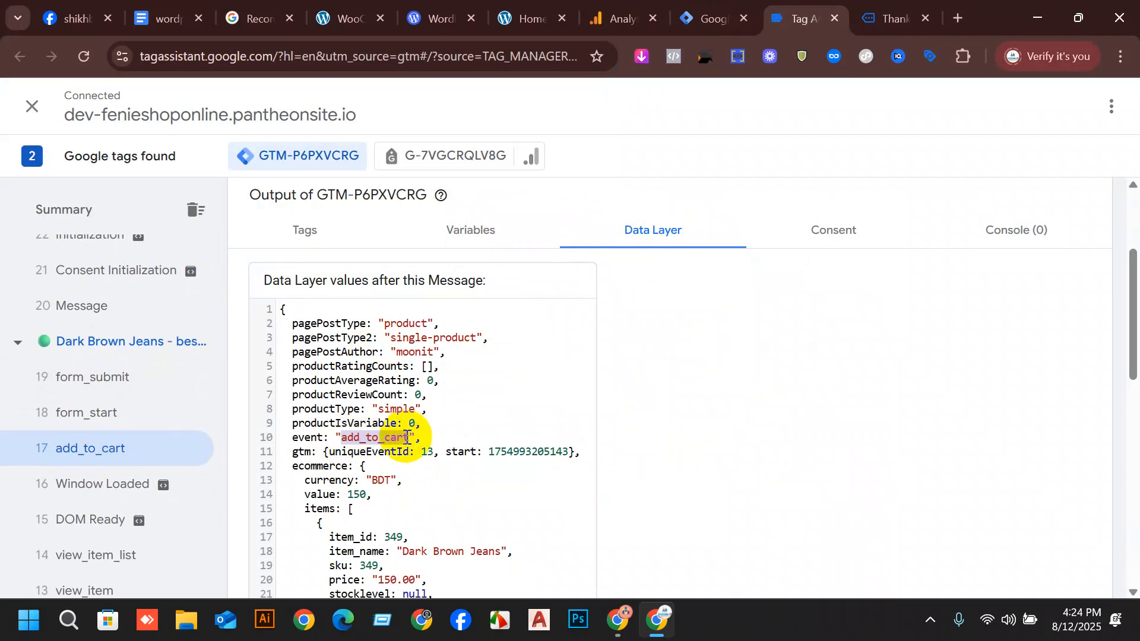
Return to Tag Manager and configure the new trigger as a Custom Event with the event name add_to_cart.
left_click(715, 16)
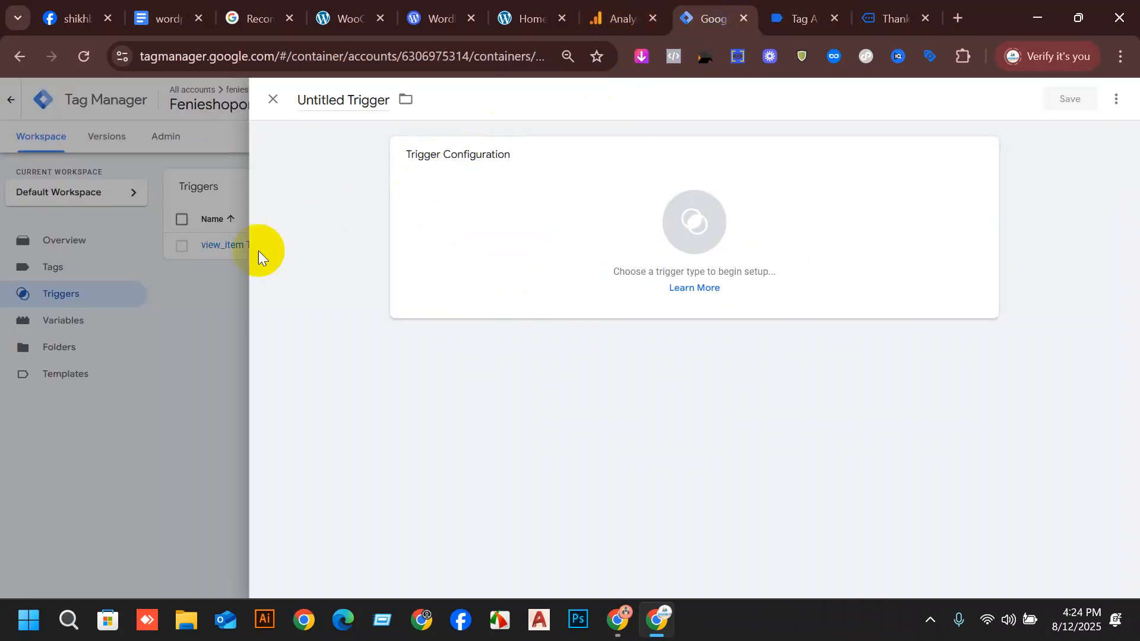
left_click(719, 173)
scroll(843, 386, "down", 3)
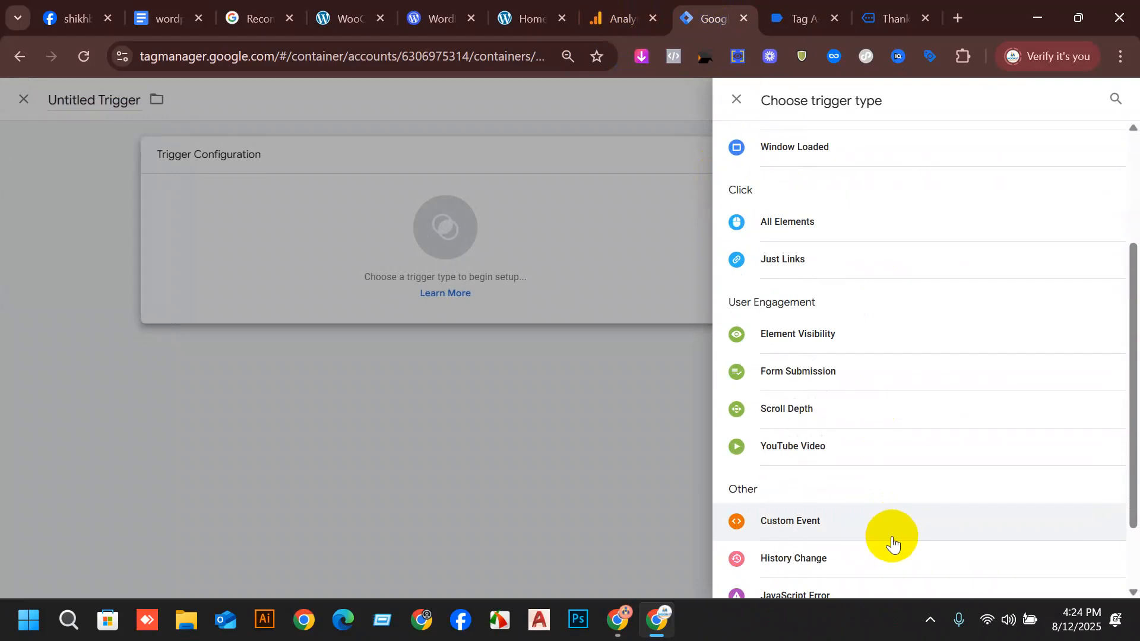
left_click(879, 527)
left_click(512, 293)
key("ctrl+v")
Name the trigger "add_to_cart Trigger" and save it with firing on All Custom Events.
left_click_drag(344, 102, 275, 101)
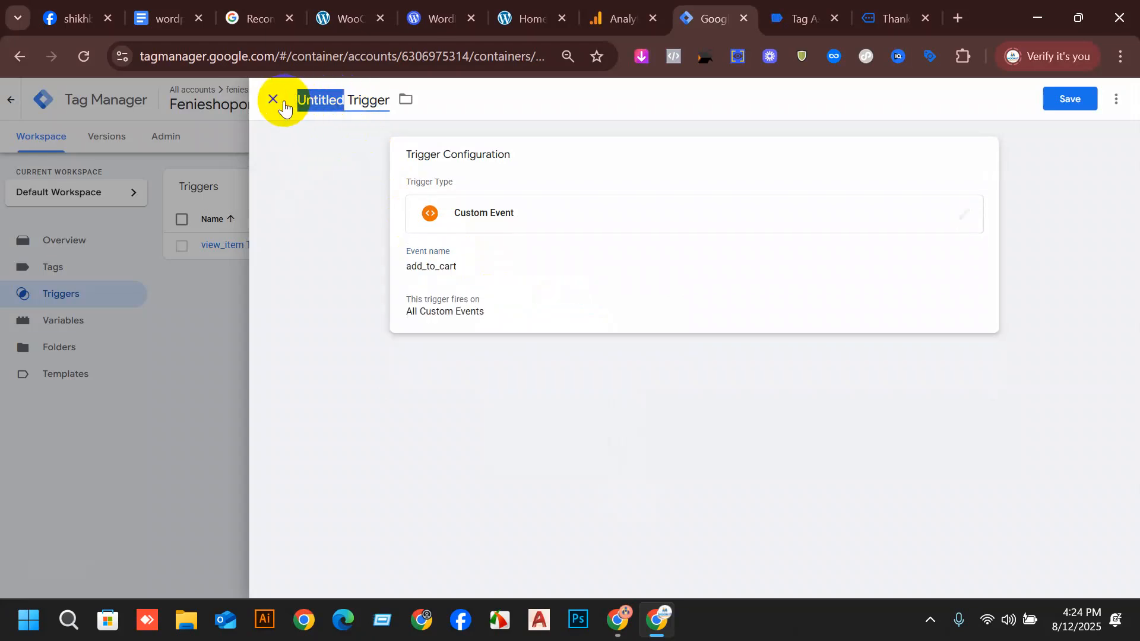
key("ctrl+v")
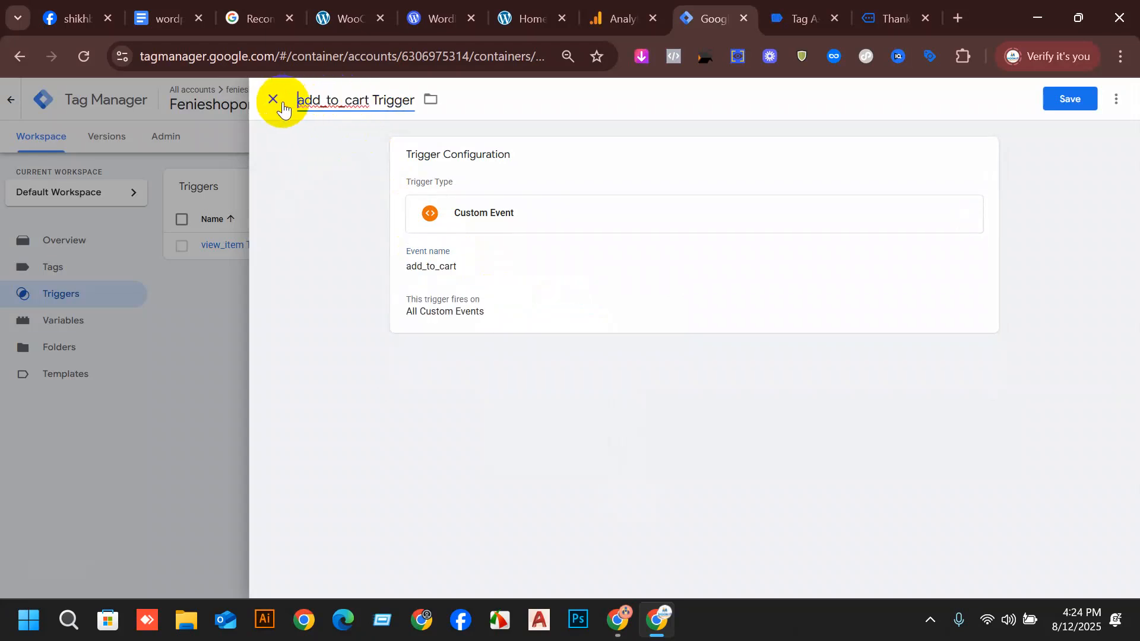
left_click(1070, 99)
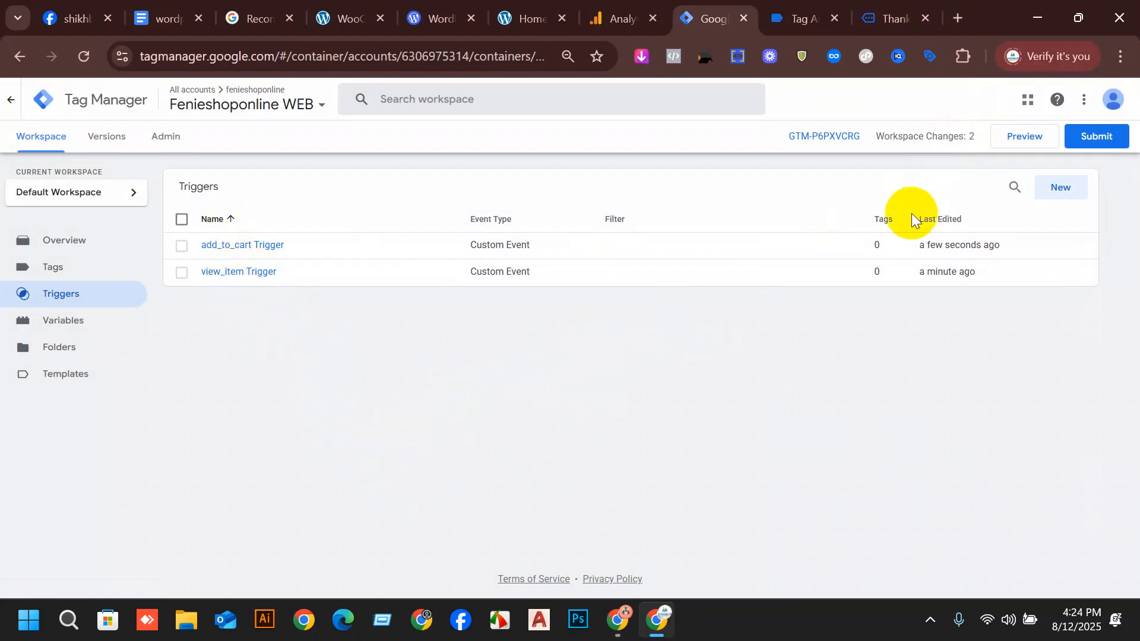
Start another trigger of type Custom Event and paste the copied add_to_cart as its event name.
left_click(1069, 190)
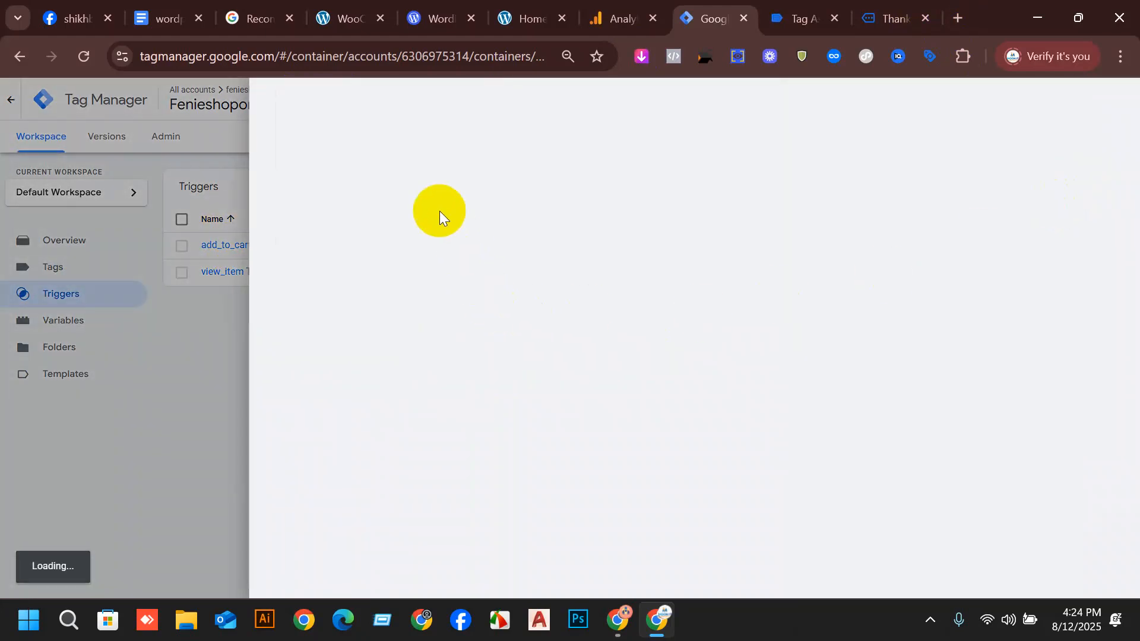
left_click(568, 249)
scroll(921, 500, "down", 2)
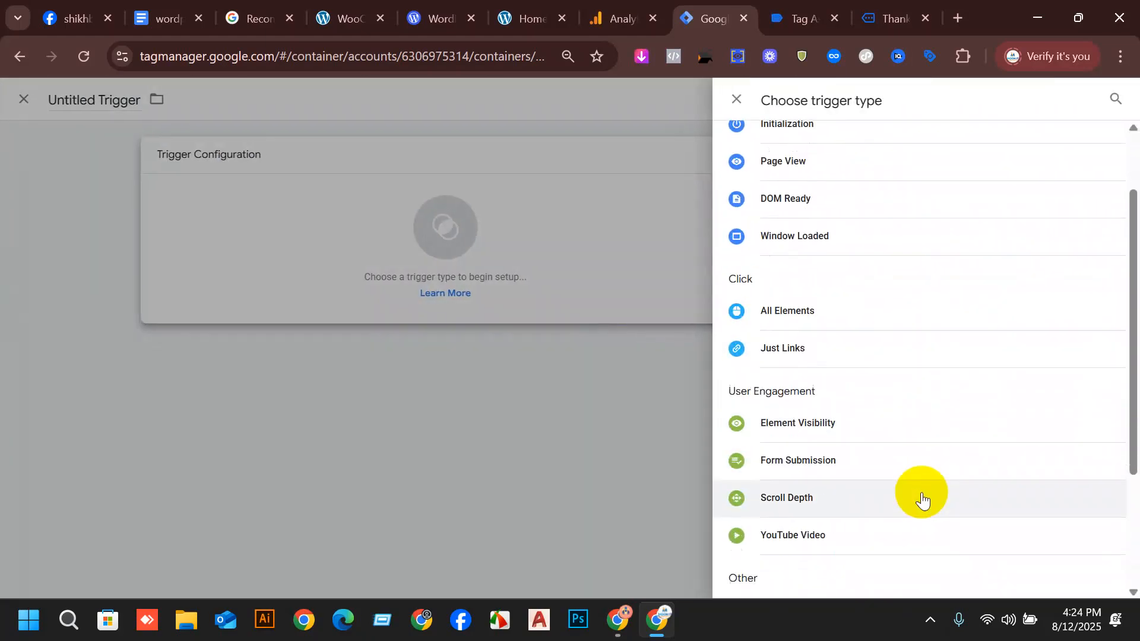
scroll(921, 501, "down", 3)
left_click(804, 432)
mouse_move(617, 620)
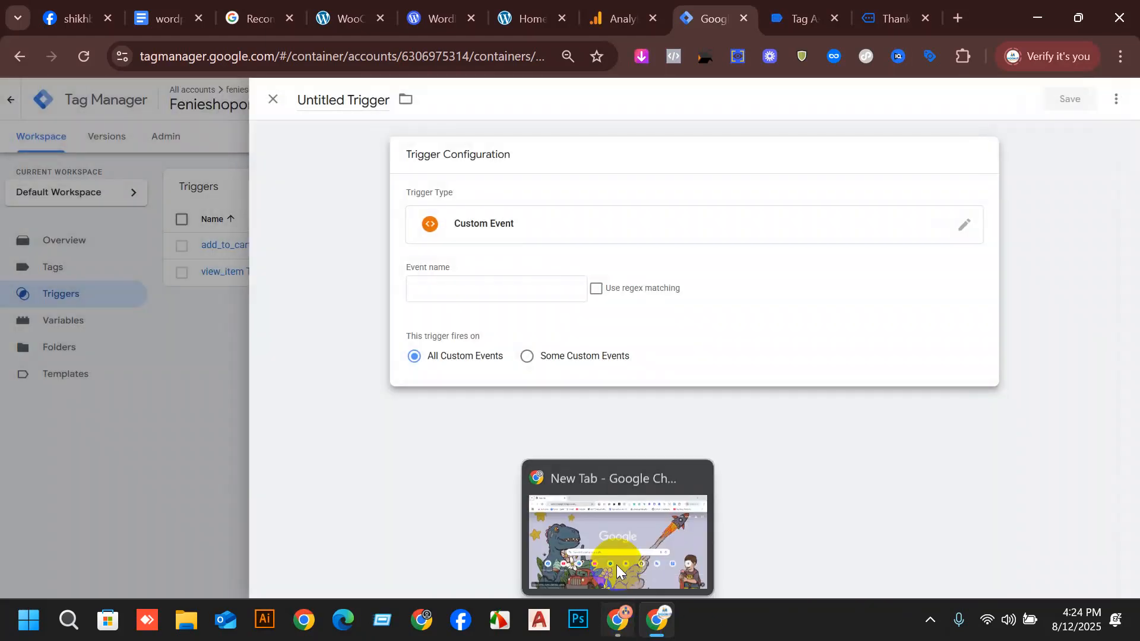
left_click(511, 298)
type("add_to_cart")
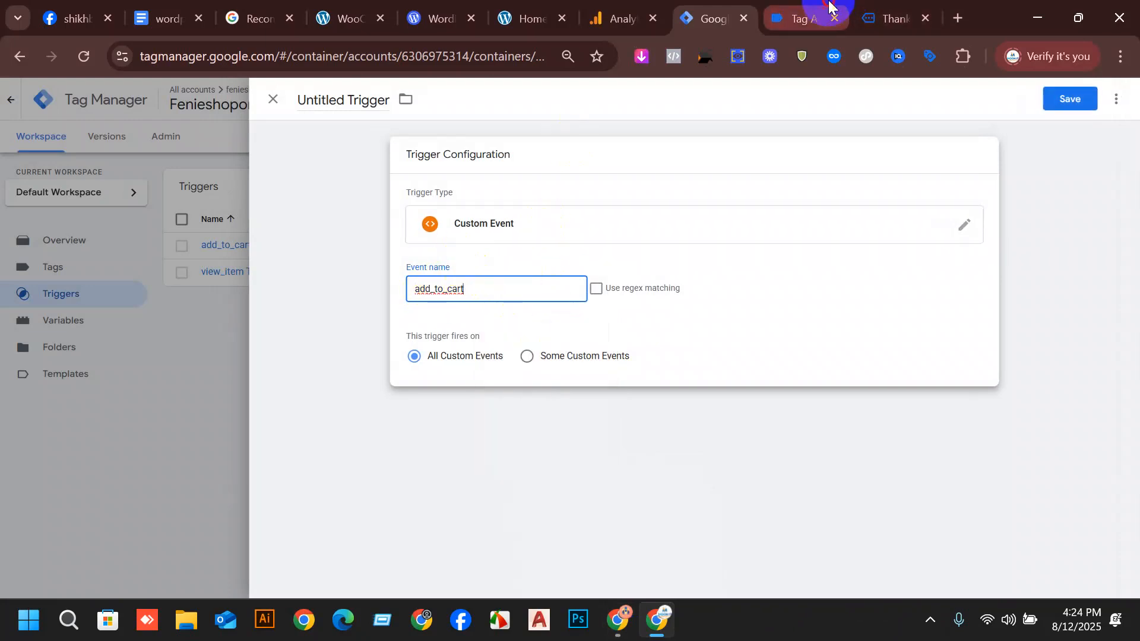
Copy the event name begin_checkout from the begin_checkout event's data layer in Tag Assistant and set it as the new trigger's event name.
left_click(820, 16)
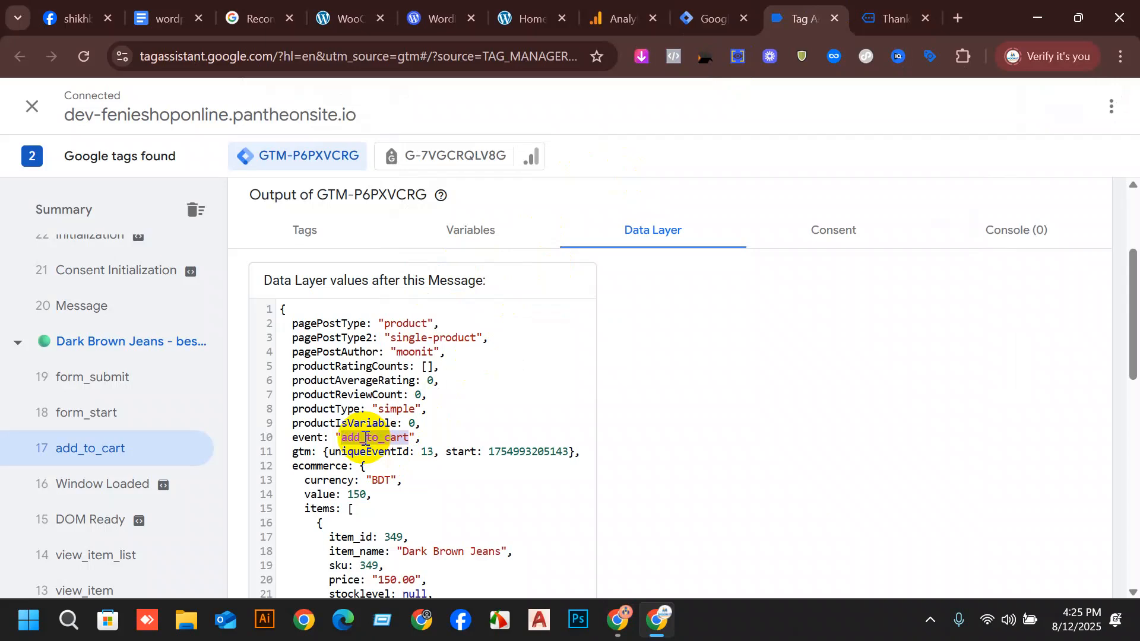
scroll(153, 486, "down", 2)
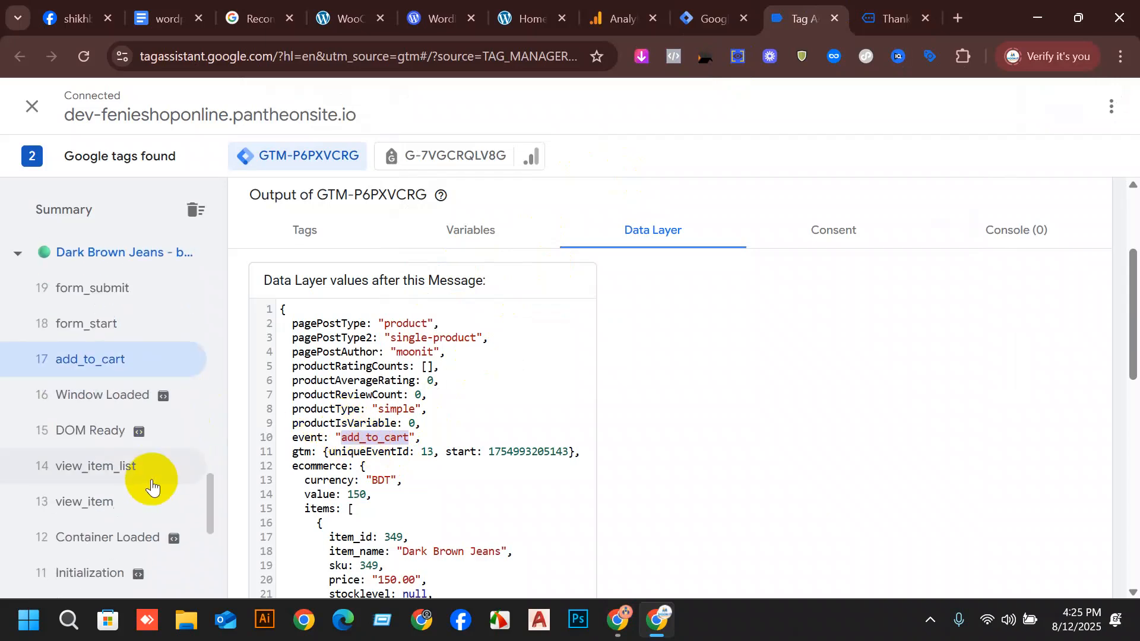
scroll(152, 482, "up", 4)
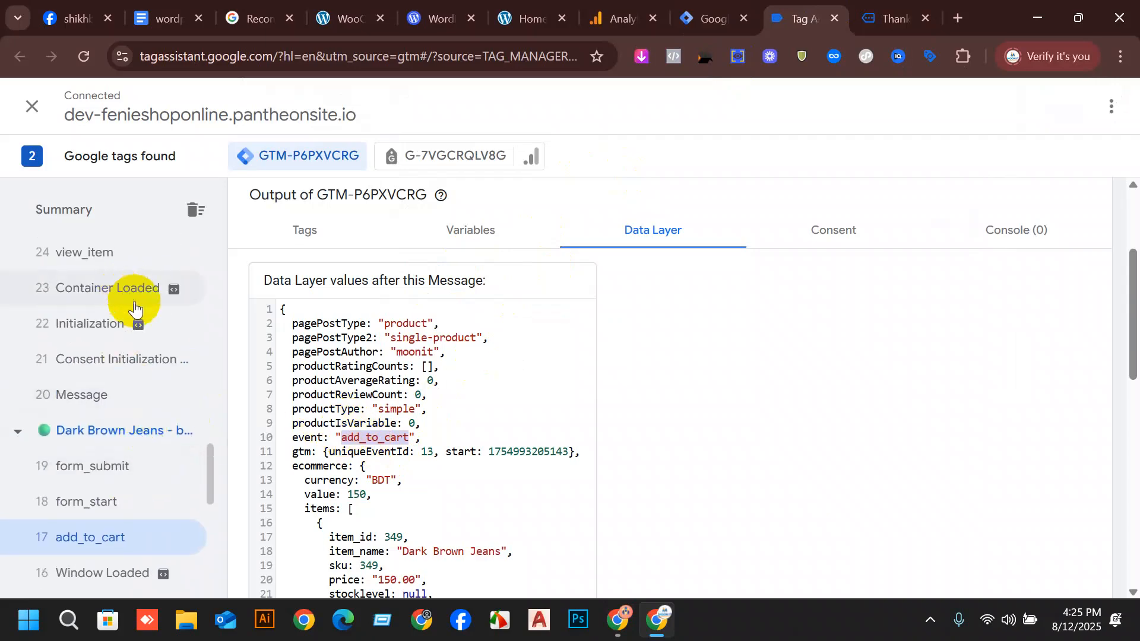
scroll(145, 356, "up", 6)
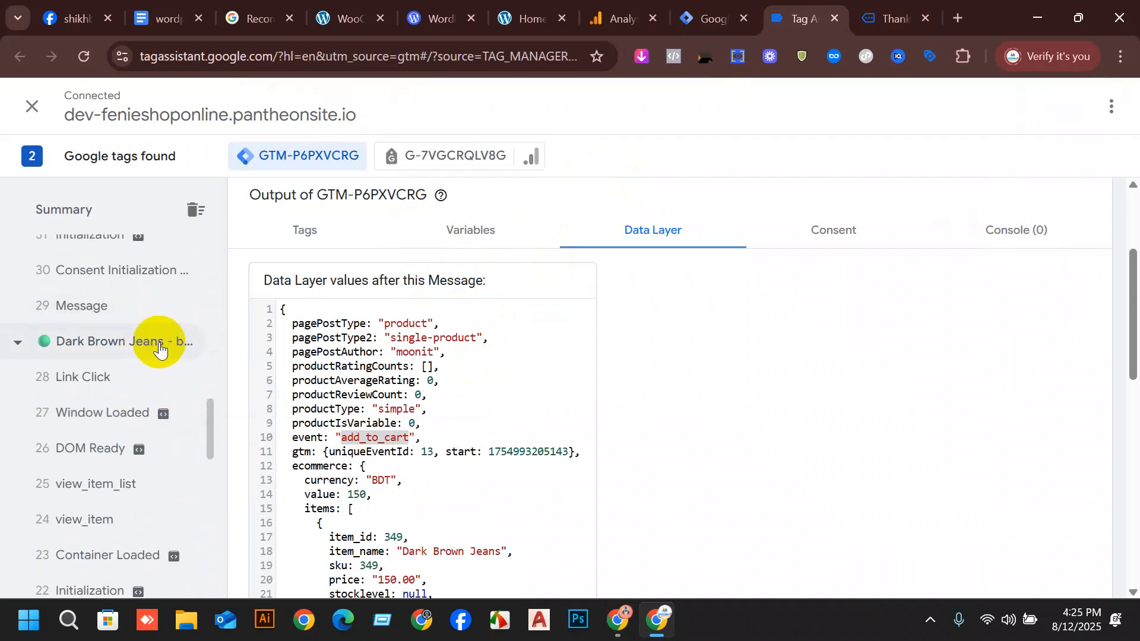
scroll(155, 356, "up", 6)
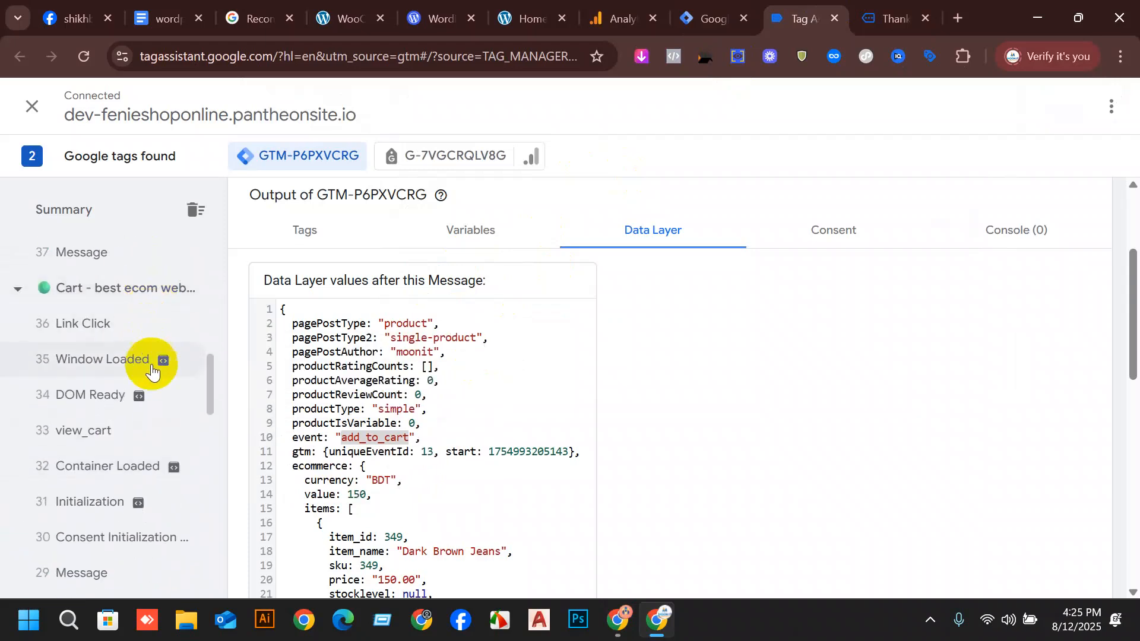
scroll(152, 370, "up", 4)
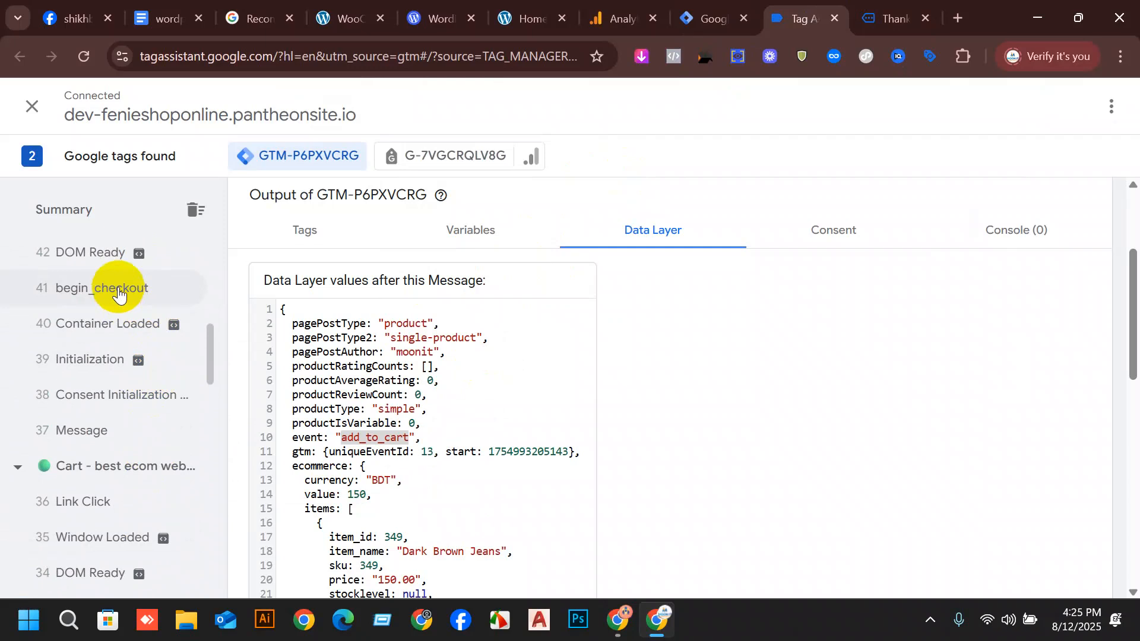
left_click(119, 292)
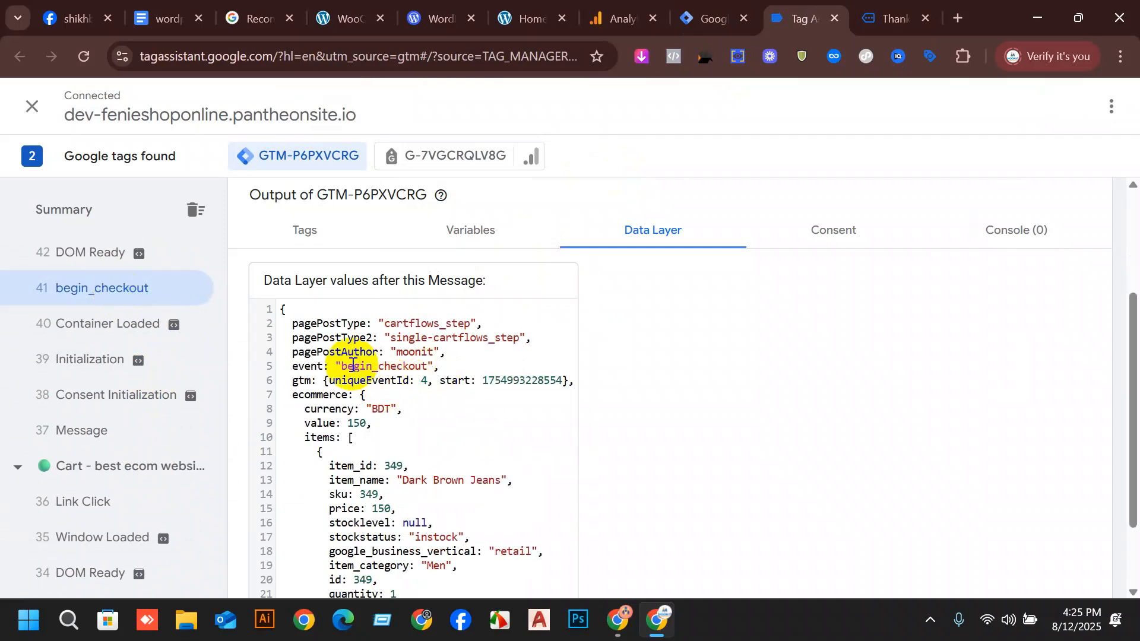
left_click_drag(343, 362, 430, 366)
key("ctrl+c")
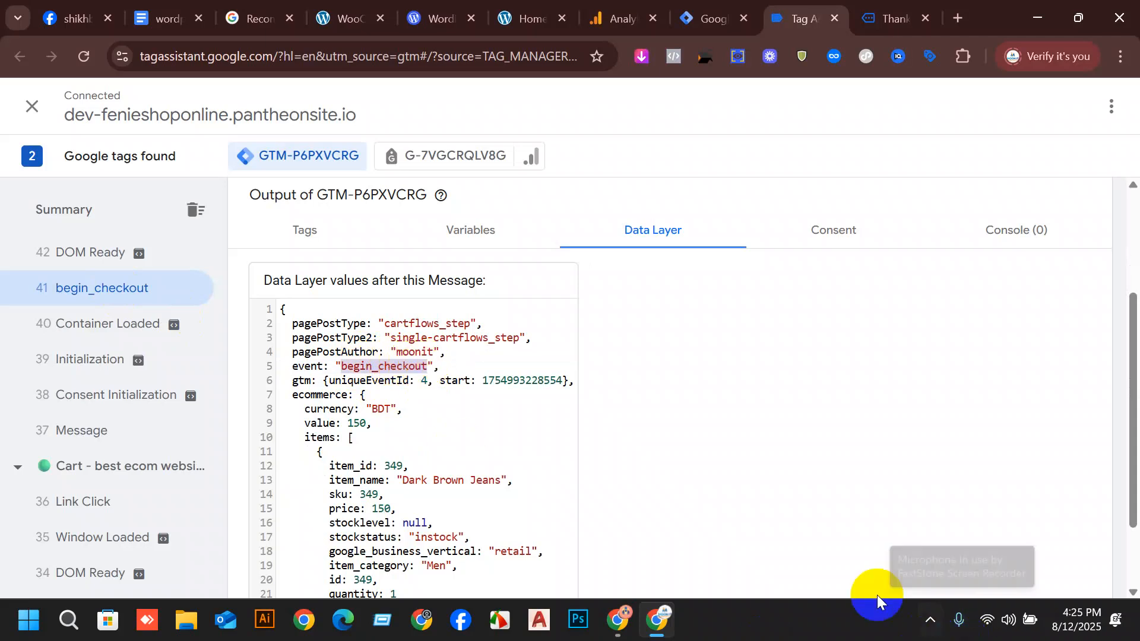
left_click(702, 8)
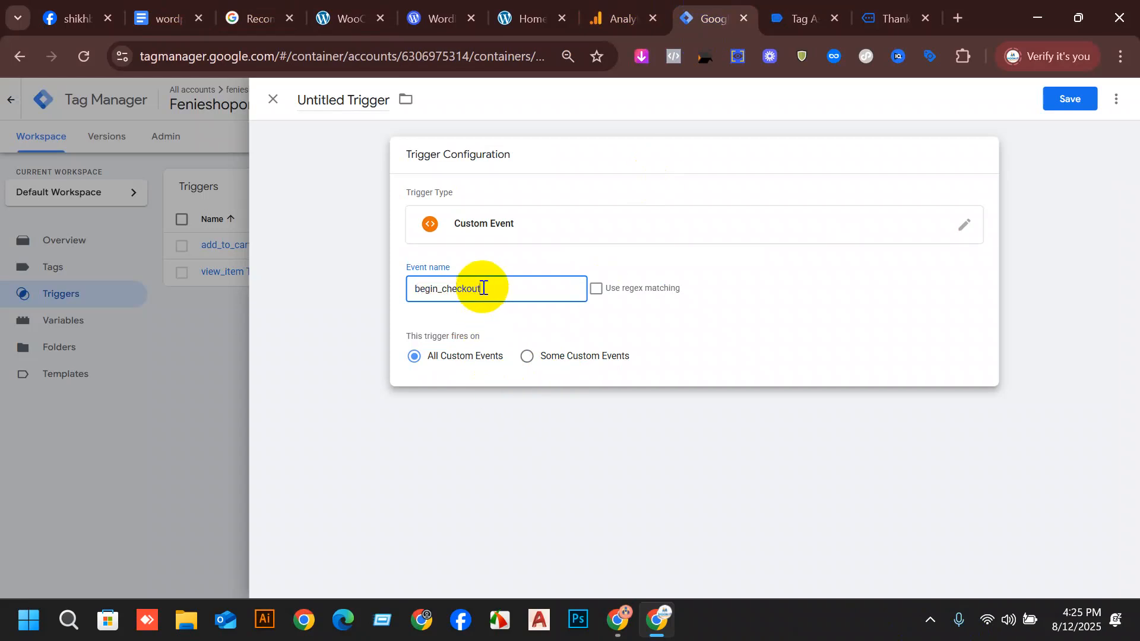
Name the trigger "begin_checkout Trigger", save it and start another new trigger.
left_click(352, 99)
left_click_drag(345, 100, 299, 101)
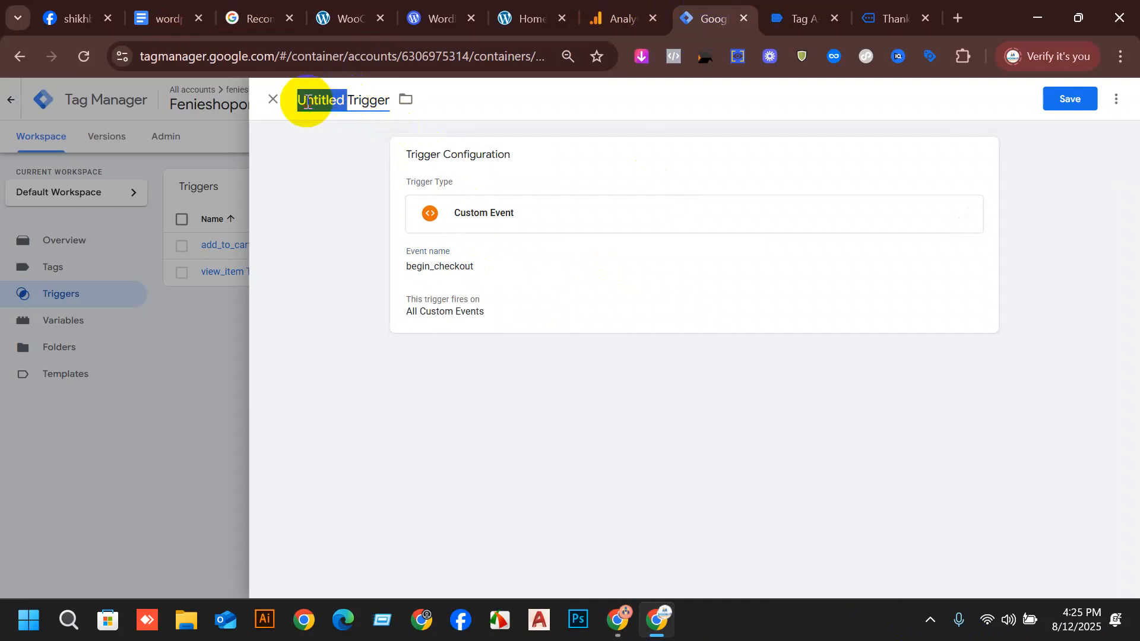
key("ctrl+v")
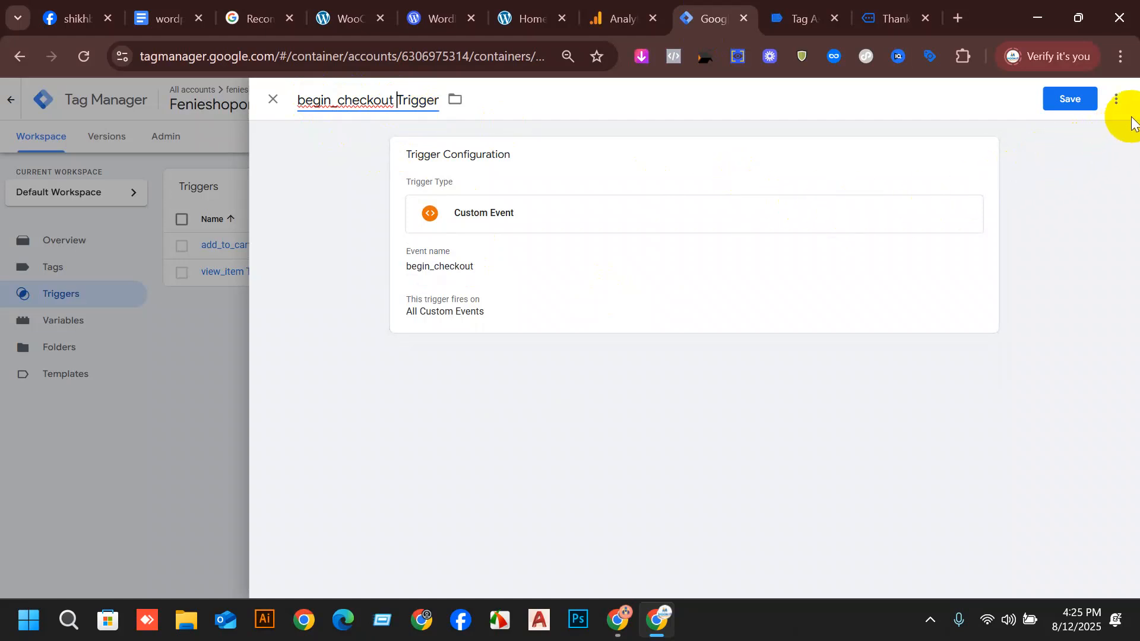
left_click(1075, 97)
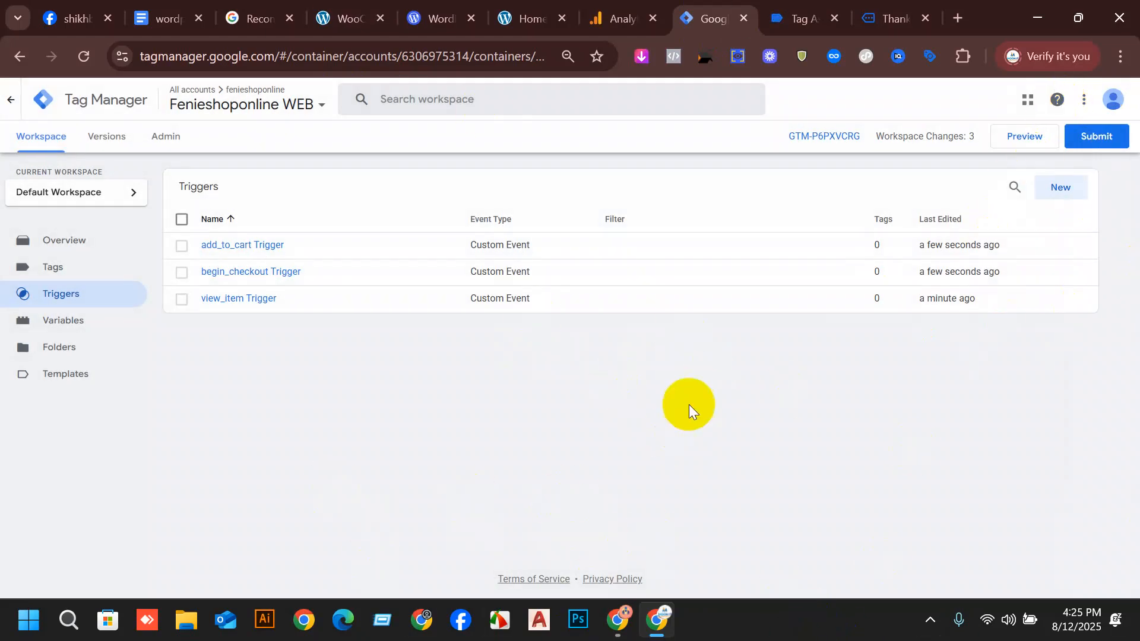
left_click(1077, 185)
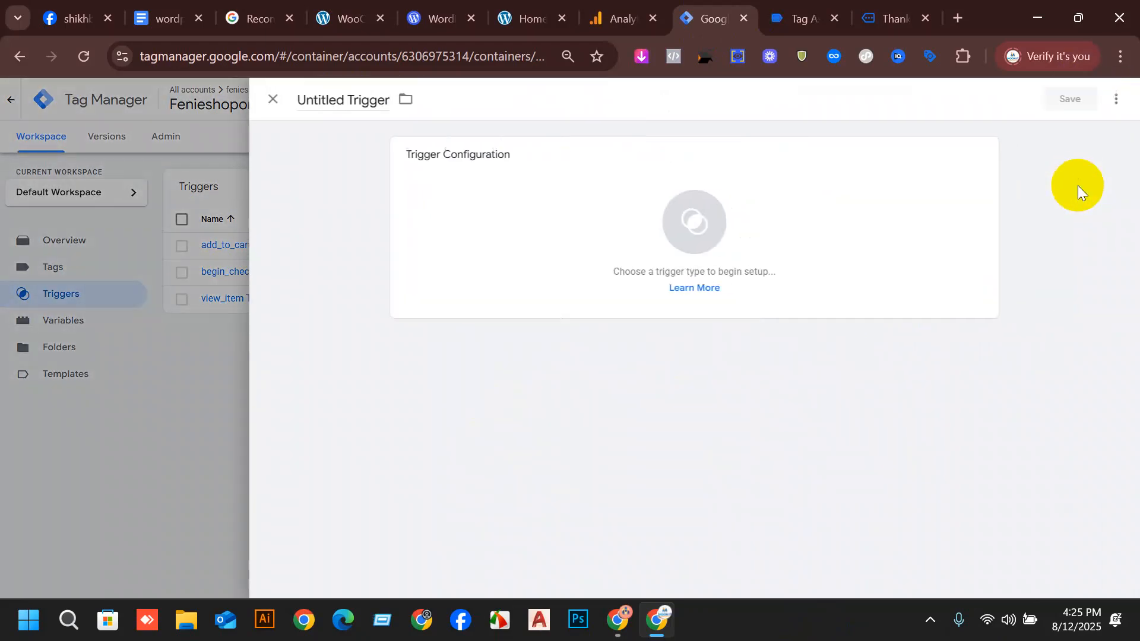
In Tag Assistant, check the data layer of the Thank You page's events for a purchase event.
left_click(888, 5)
left_click(814, 8)
scroll(59, 380, "up", 5)
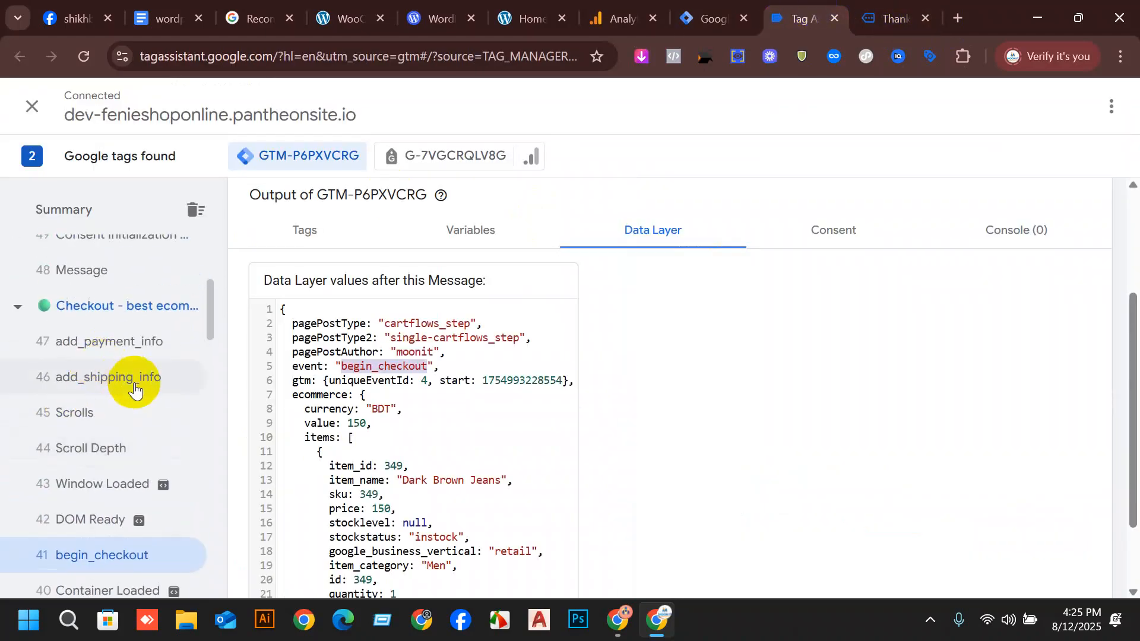
scroll(135, 385, "up", 3)
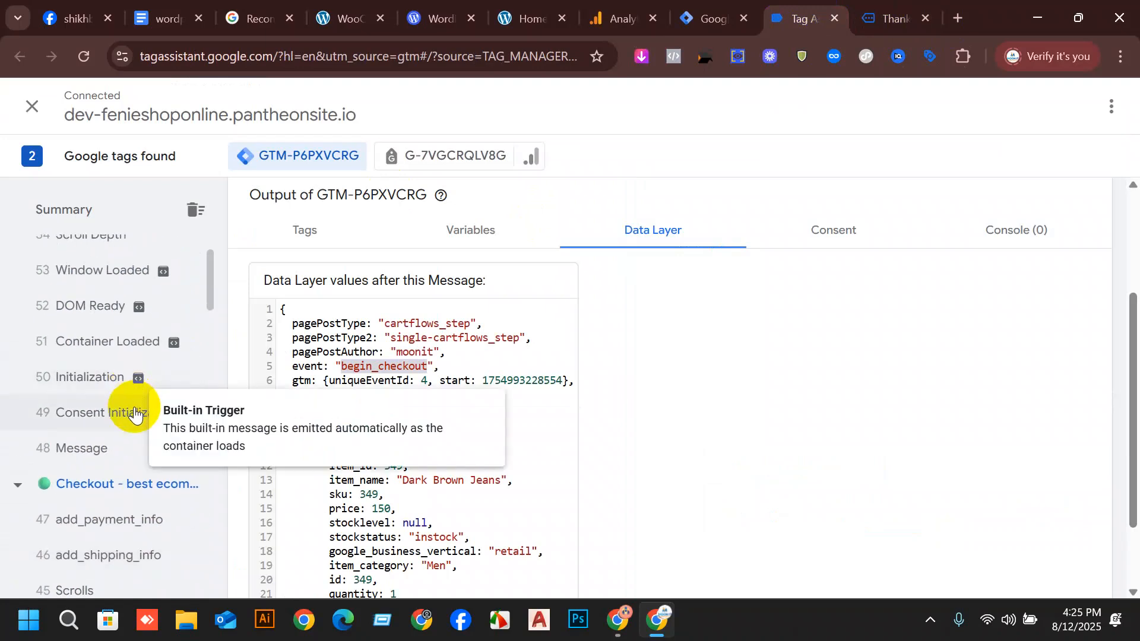
scroll(135, 412, "up", 2)
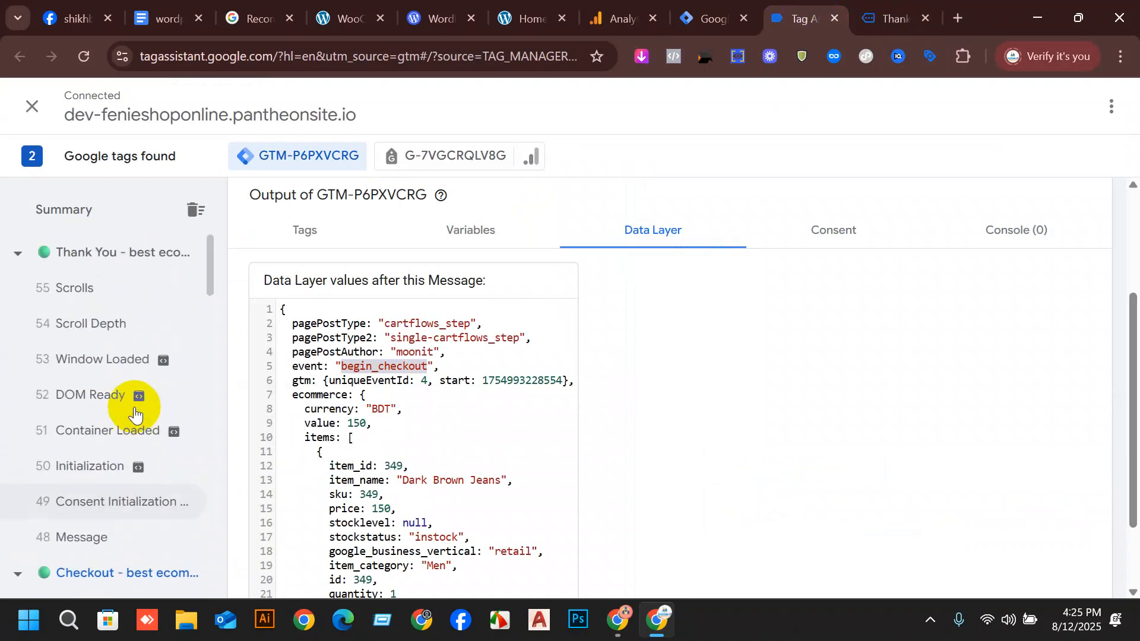
left_click(158, 262)
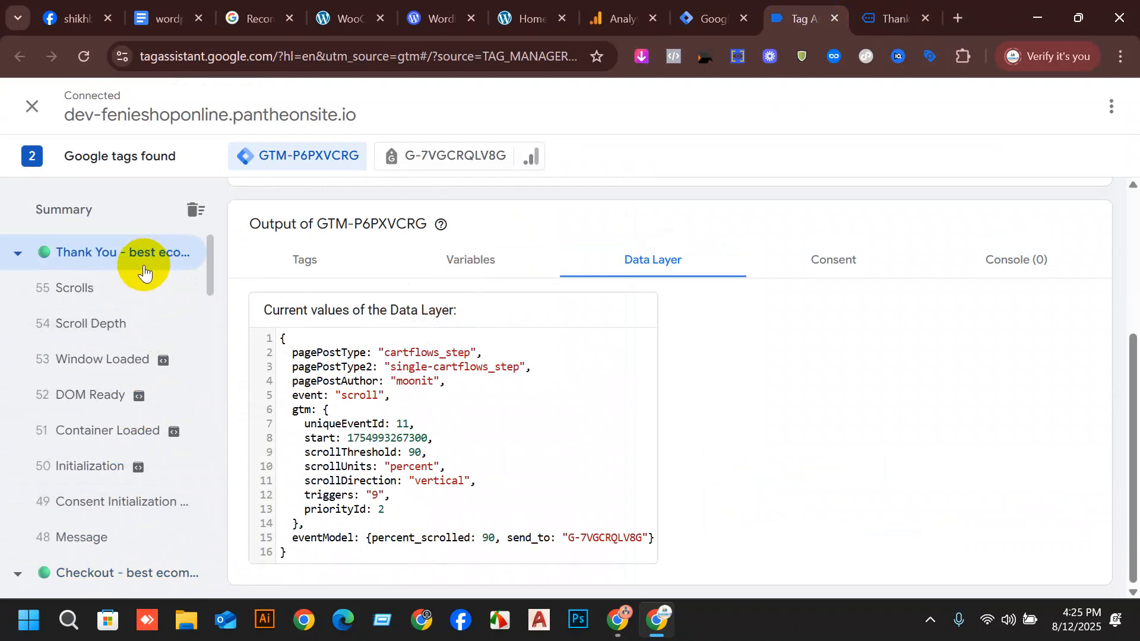
left_click(116, 295)
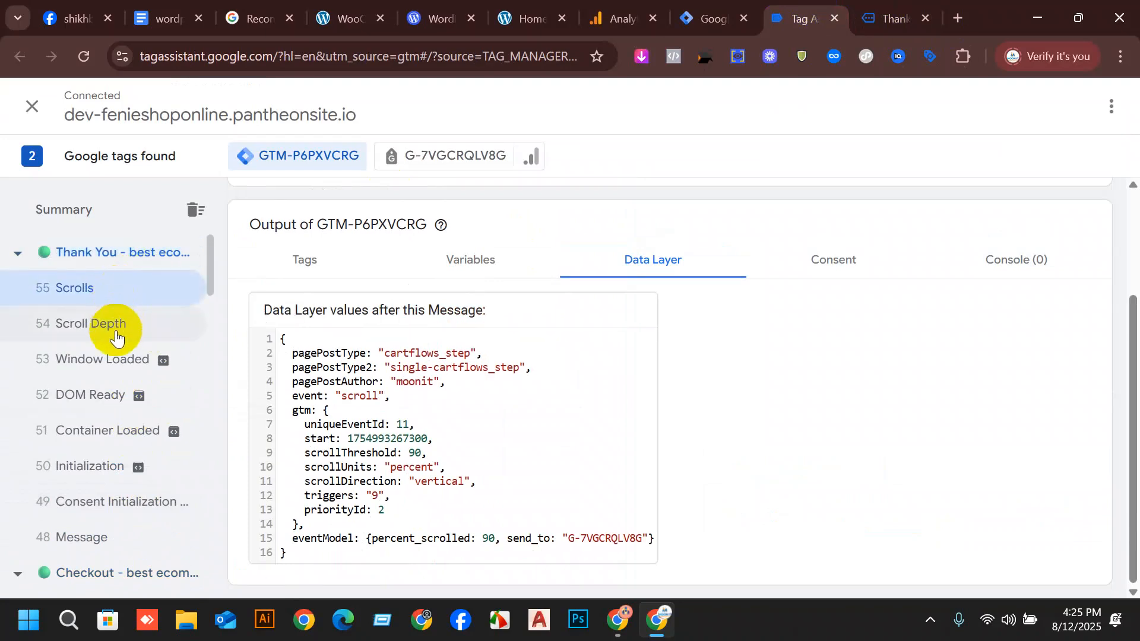
left_click(114, 343)
left_click(101, 373)
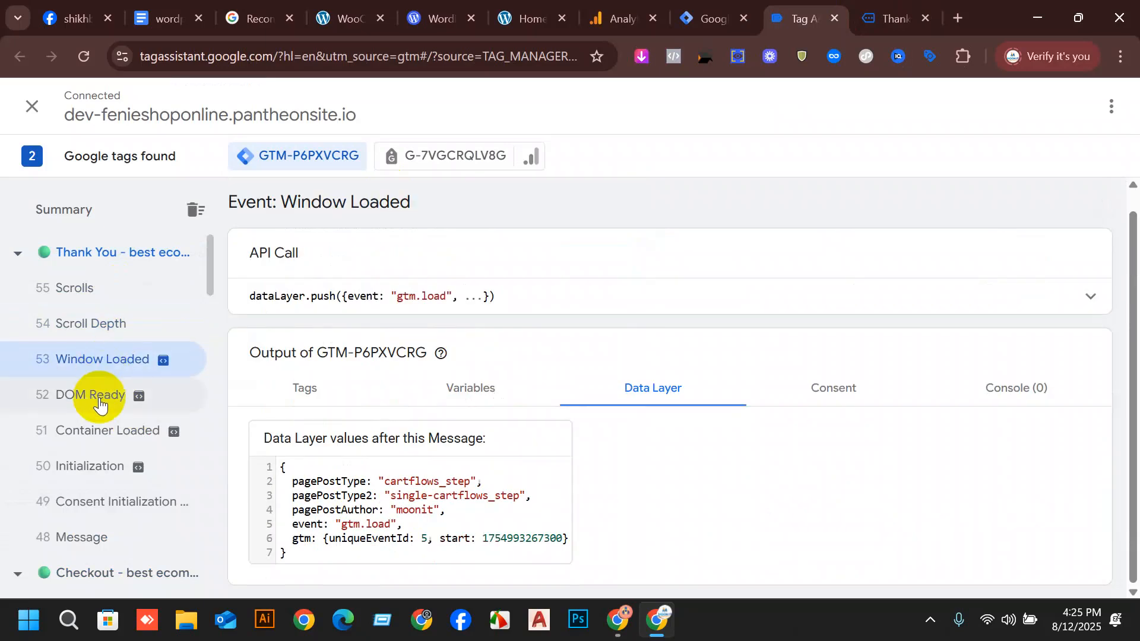
left_click(101, 400)
left_click(101, 436)
scroll(110, 429, "down", 1)
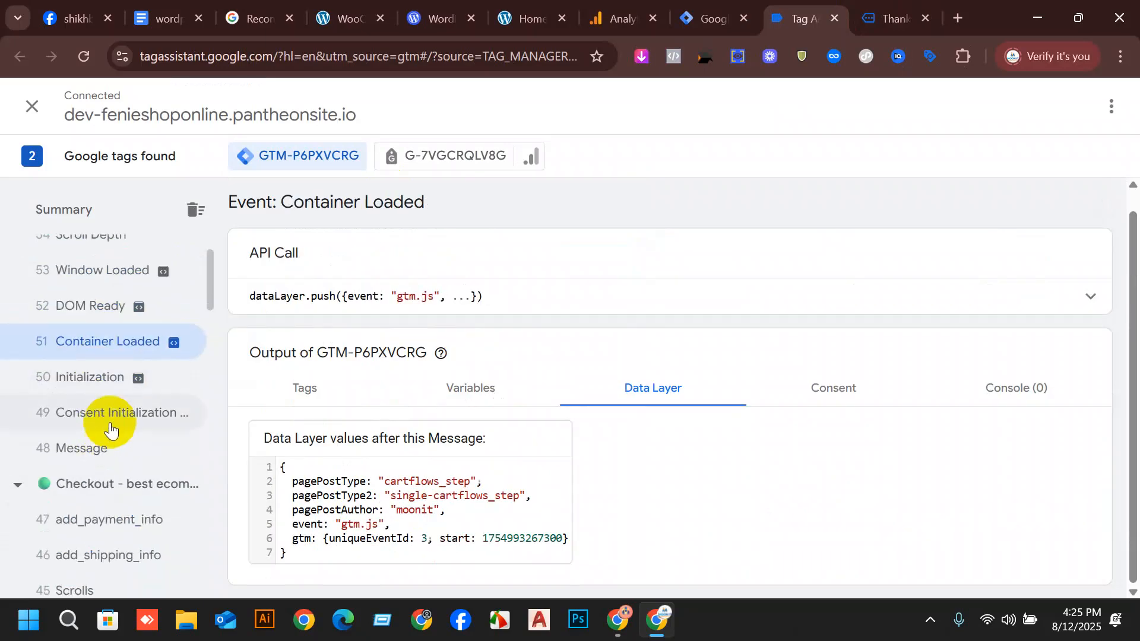
Inspect which tags fired for the Thank You page's Container Loaded, DOM Ready and Window Loaded events.
left_click(301, 389)
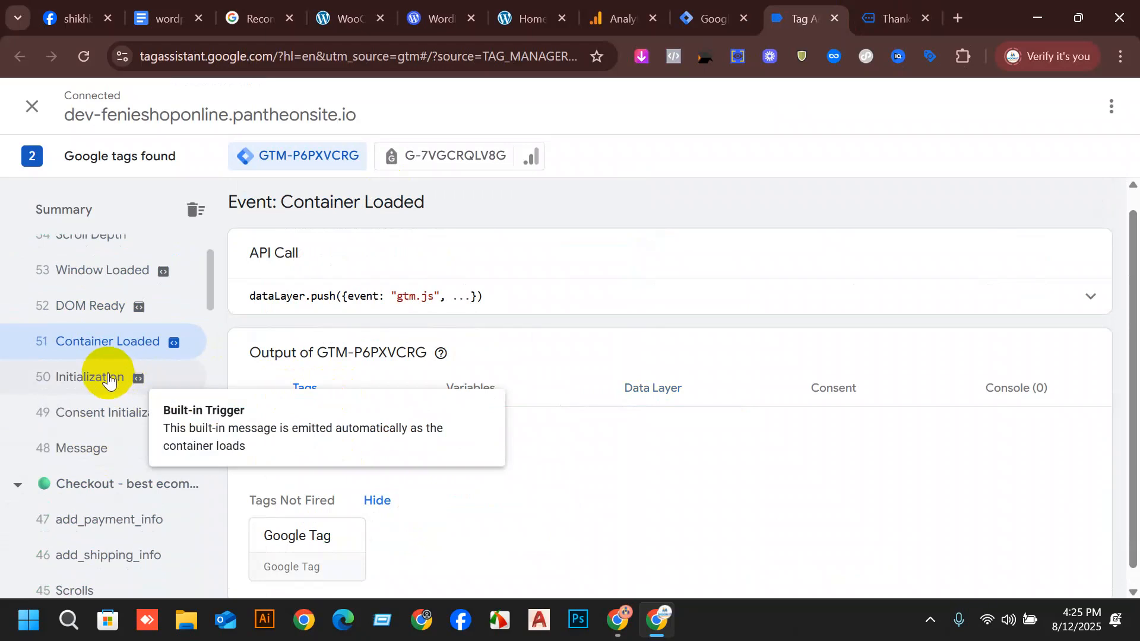
left_click(101, 304)
left_click(119, 273)
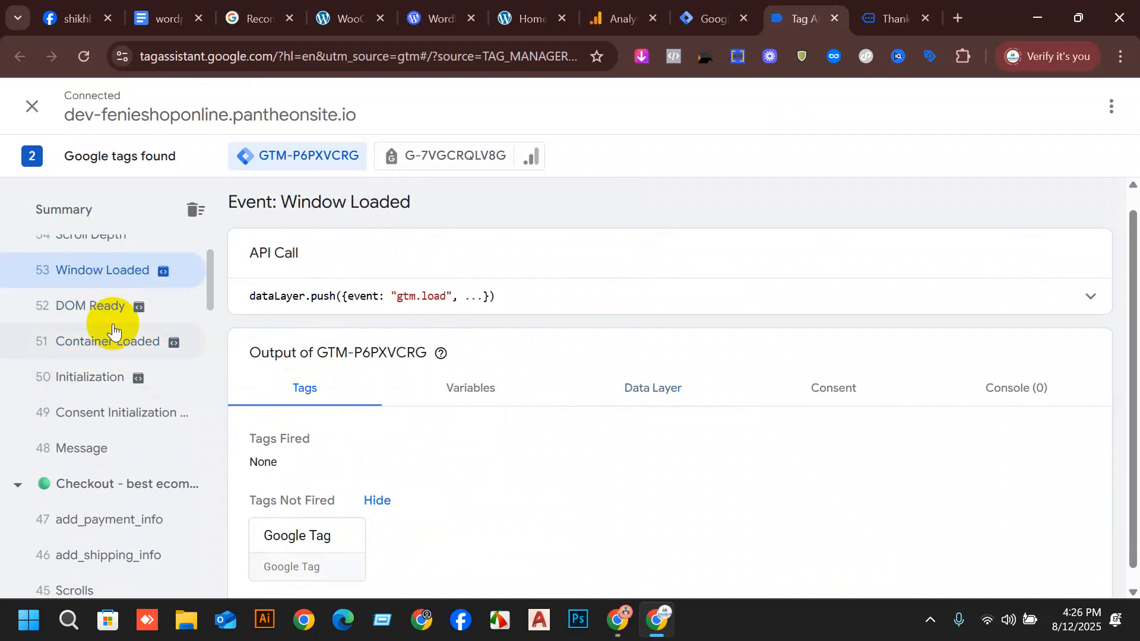
left_click(110, 350)
scroll(89, 350, "up", 2)
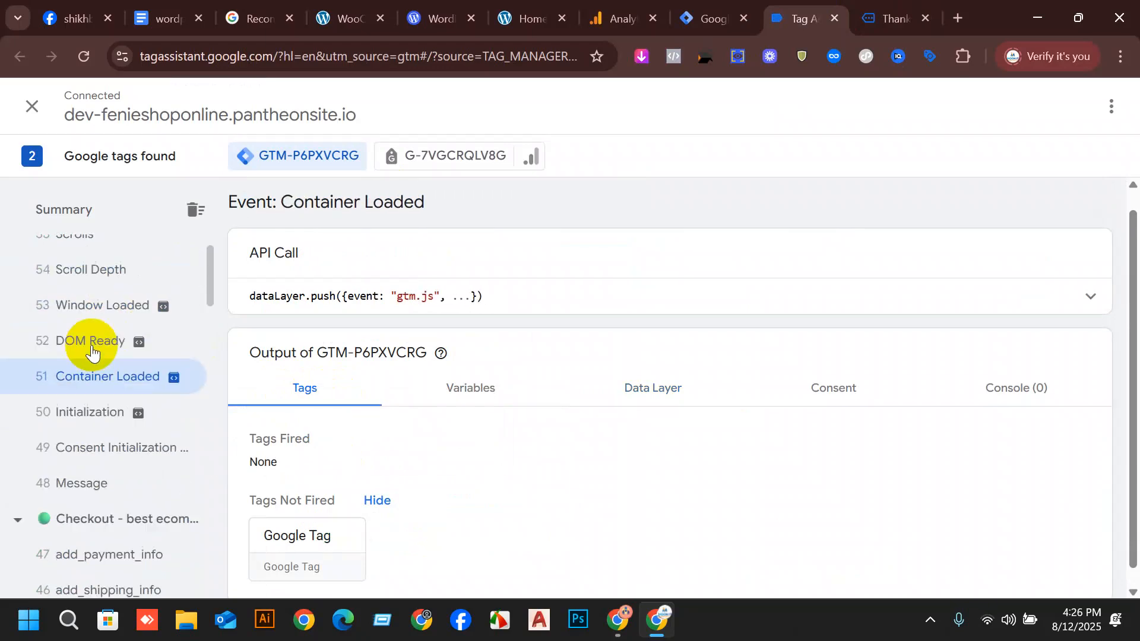
left_click(86, 294)
left_click(104, 363)
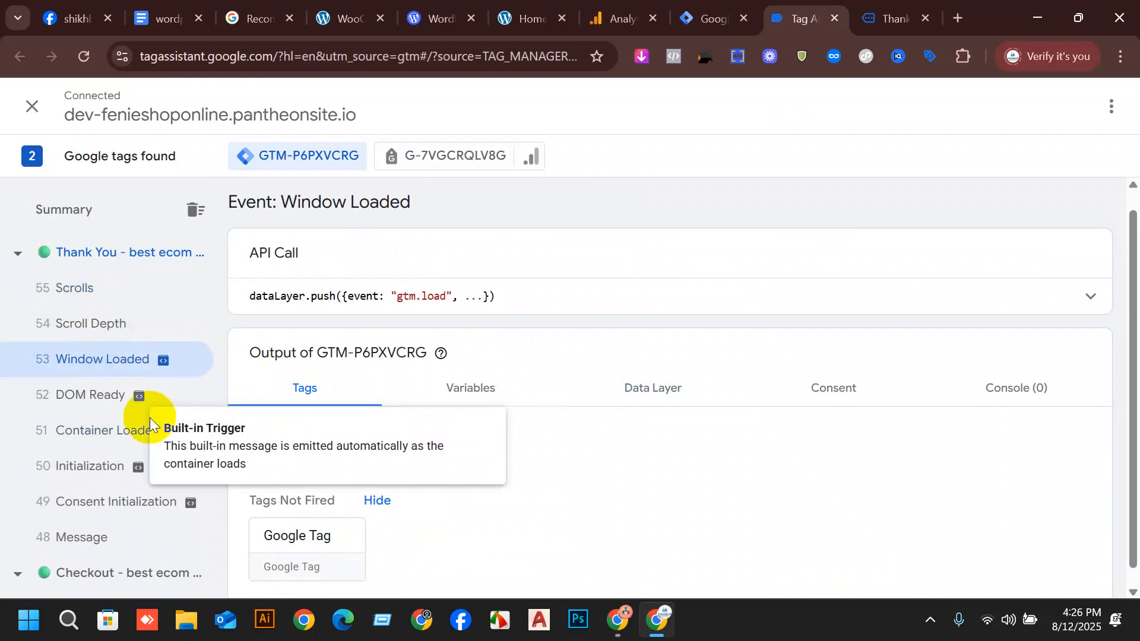
scroll(26, 458, "down", 2)
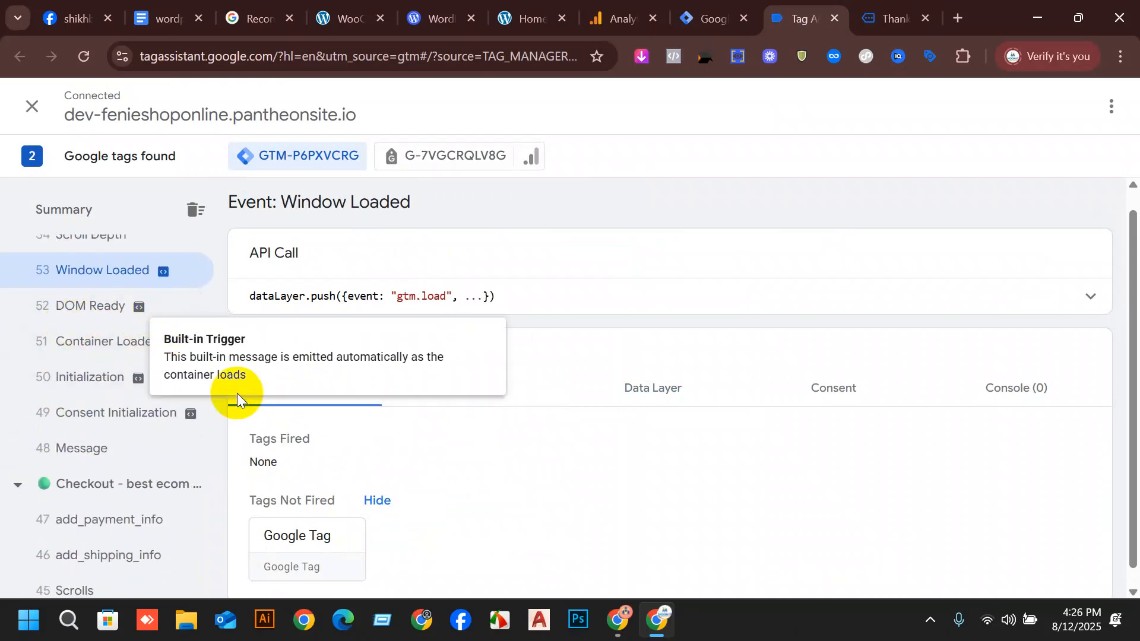
Look up the purchase event's trigger in the wordpress ga4 setup document and select the event name purchase.
left_click(712, 18)
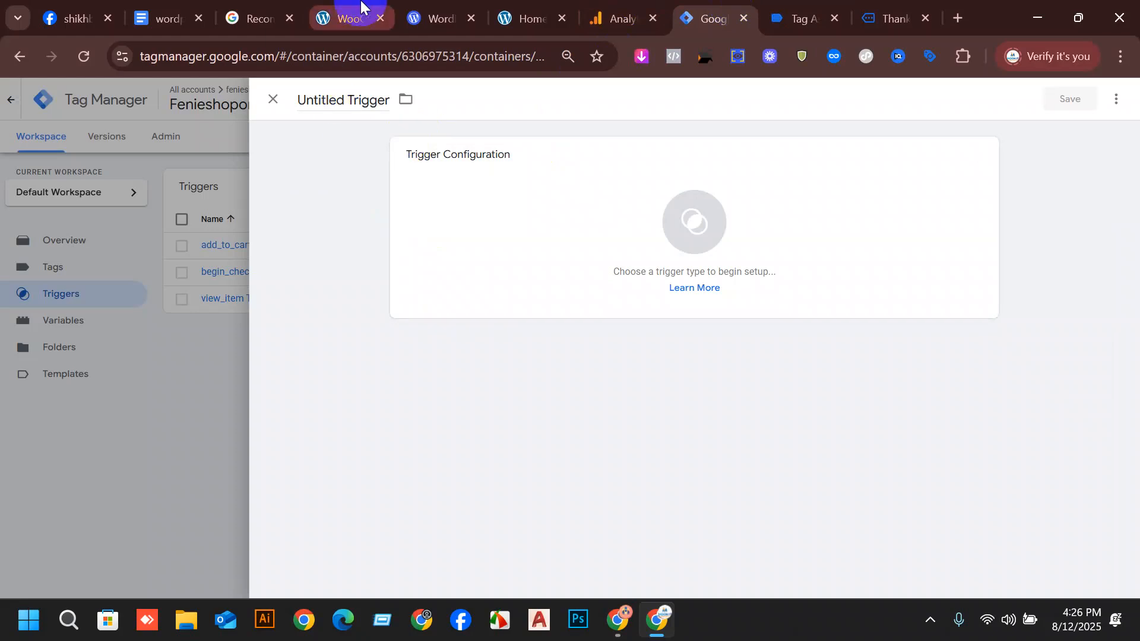
left_click(191, 12)
scroll(650, 312, "down", 15)
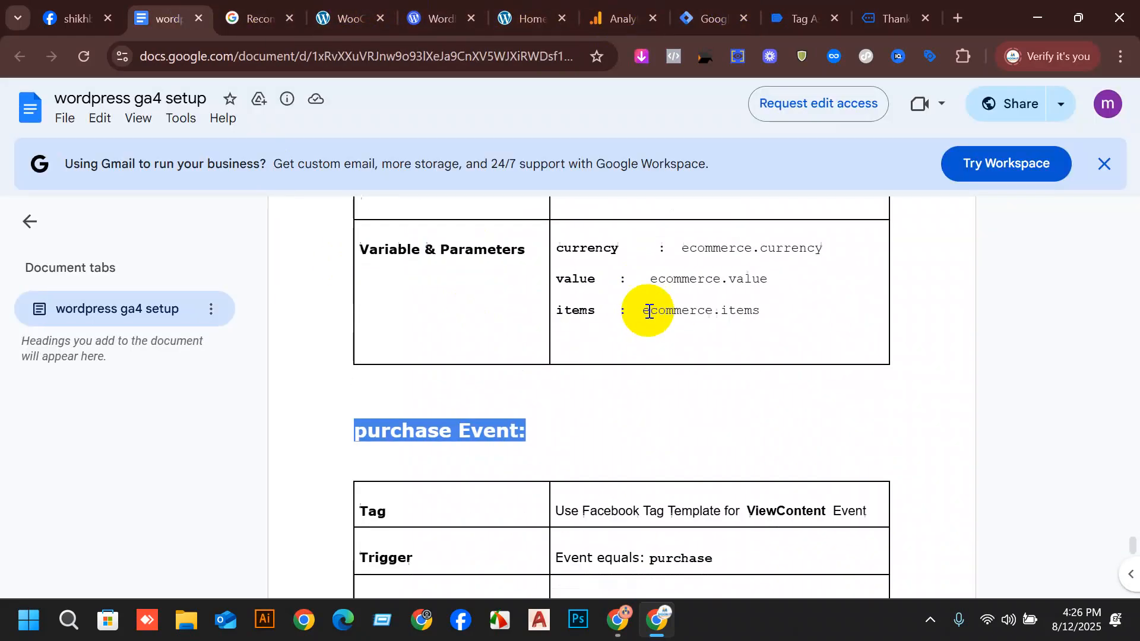
scroll(652, 316, "down", 5)
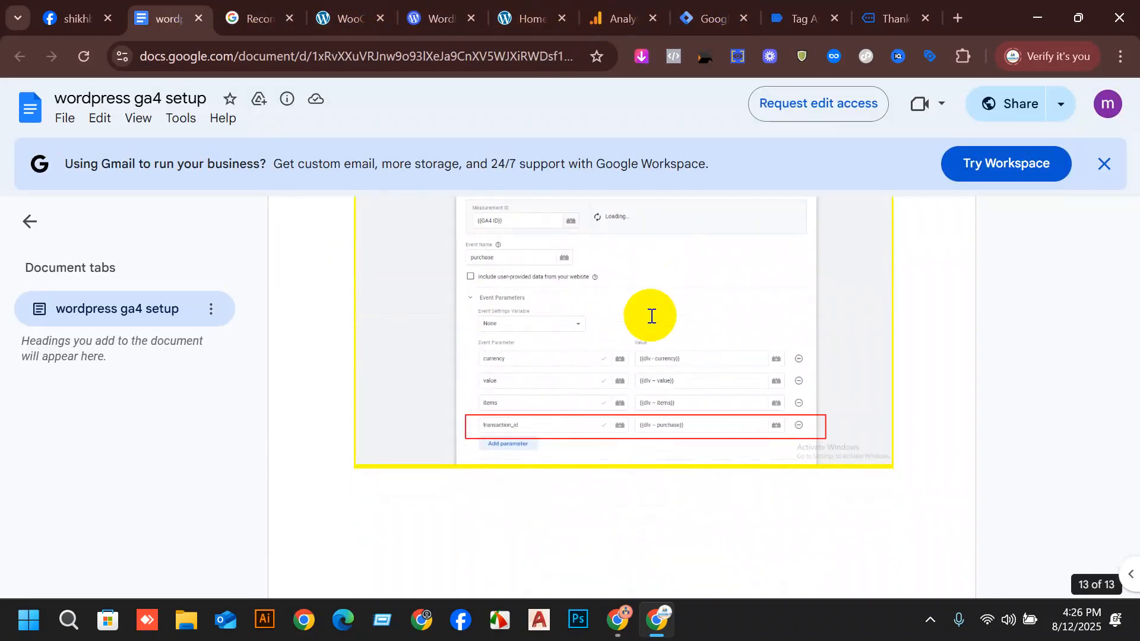
scroll(659, 341, "up", 10)
scroll(679, 389, "up", 2)
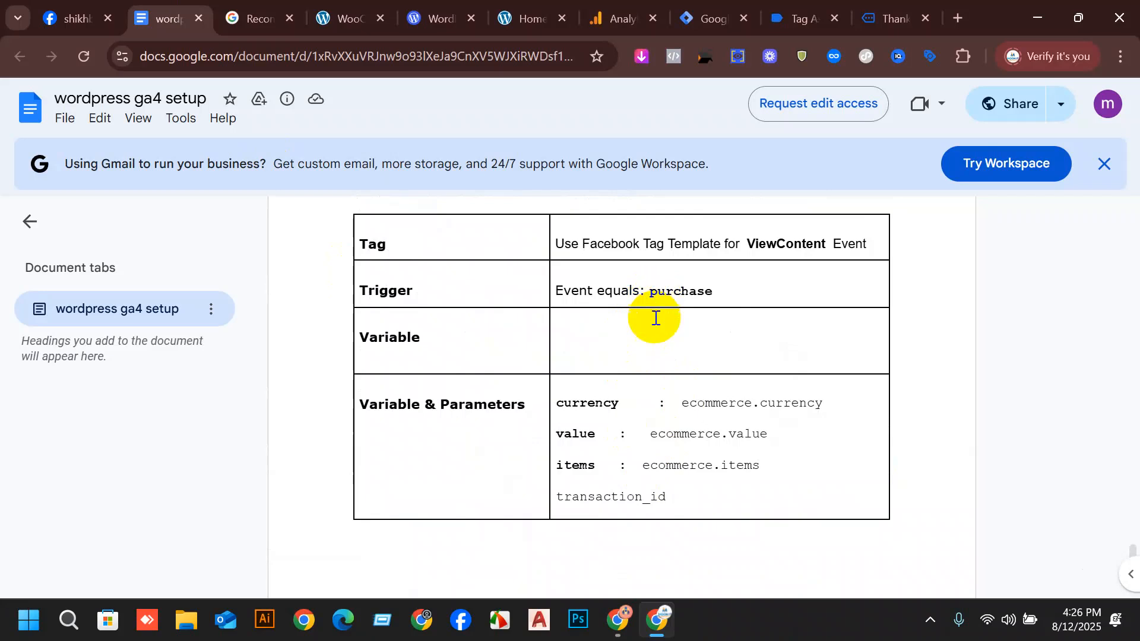
scroll(654, 318, "down", 1)
scroll(659, 359, "up", 7)
scroll(669, 385, "up", 1)
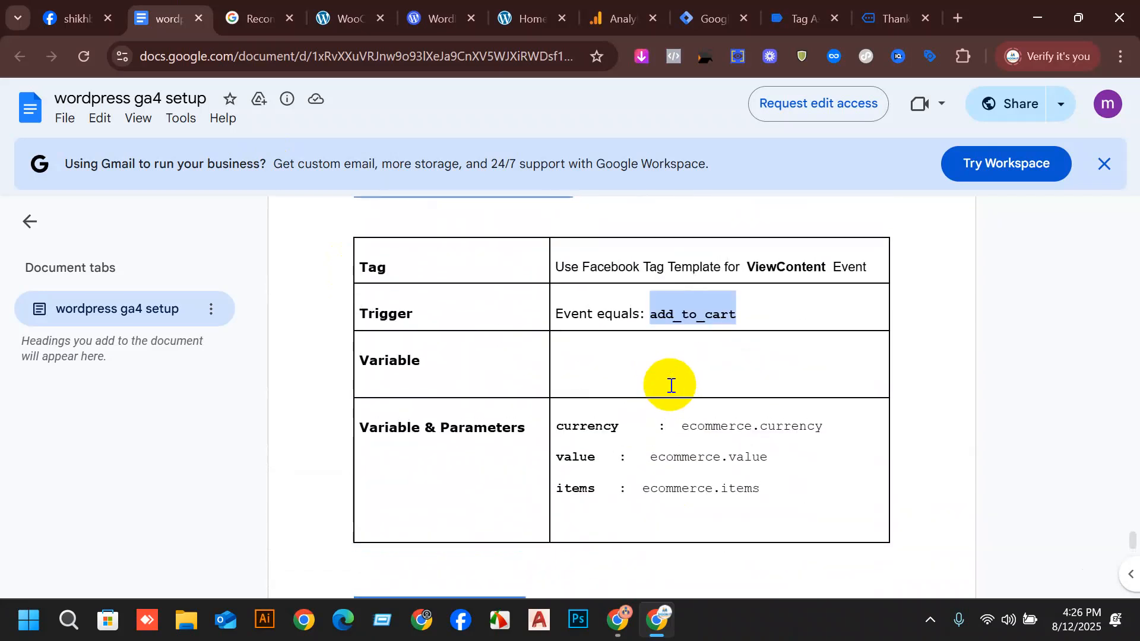
scroll(720, 366, "down", 5)
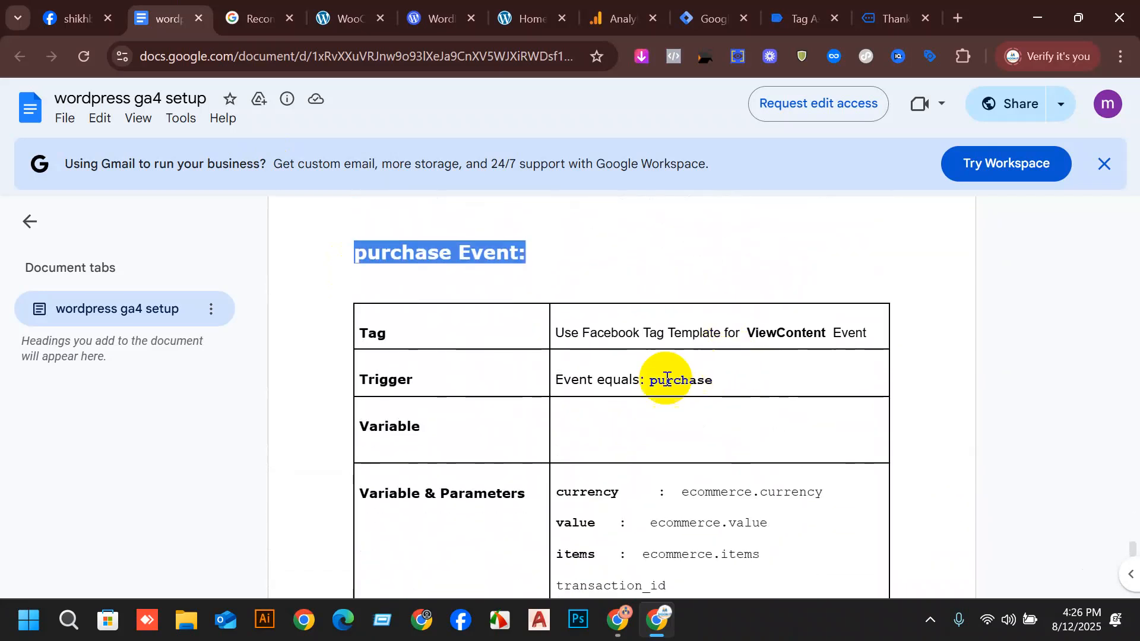
left_click_drag(713, 378, 661, 394)
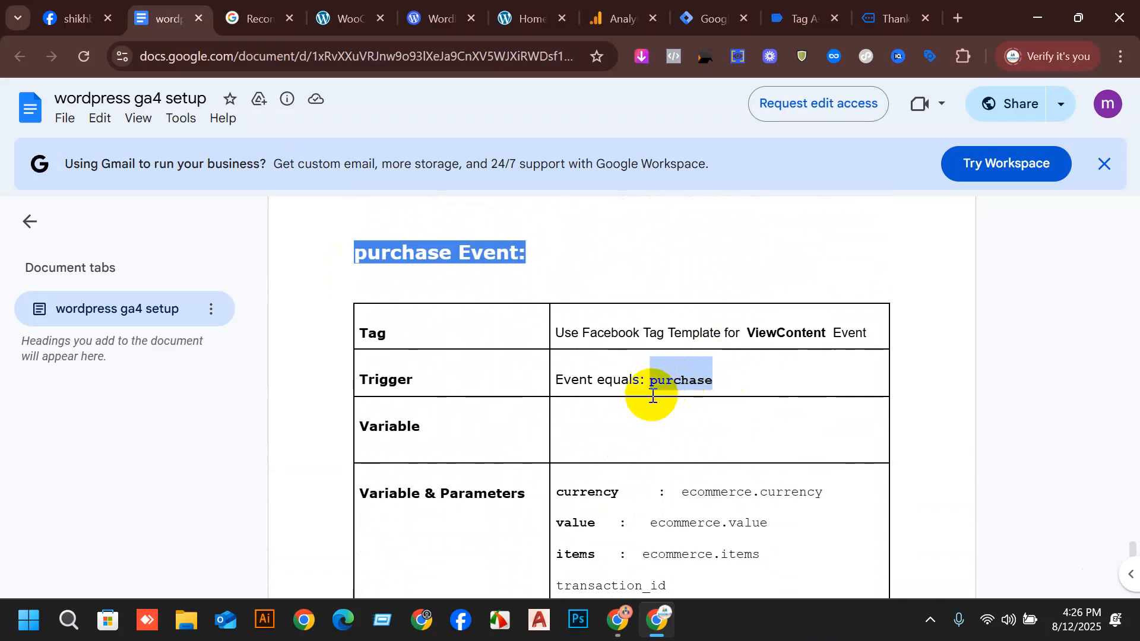
Return to Tag Manager, set the new trigger's type to Custom Event and name it "purchase Trigger".
left_click(805, 17)
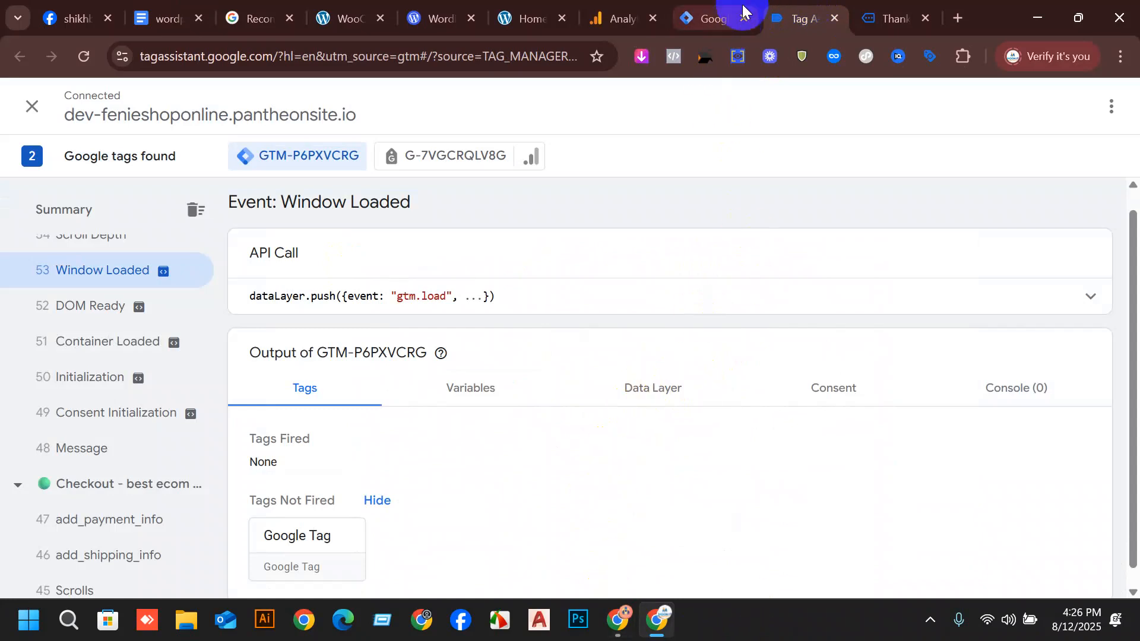
left_click(715, 13)
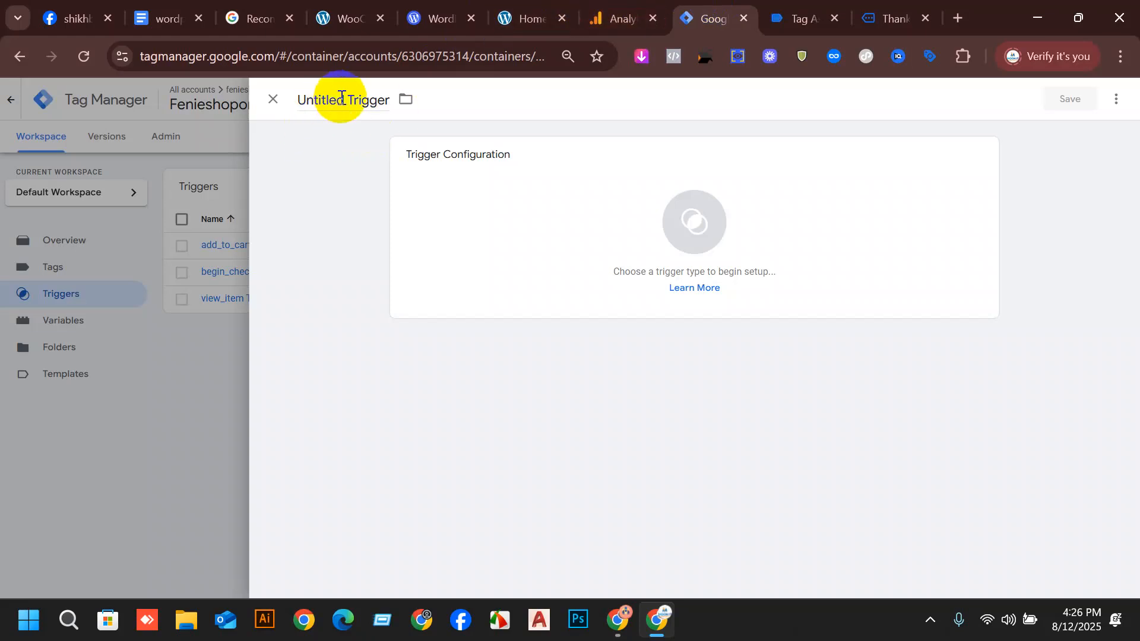
left_click(547, 224)
scroll(825, 475, "down", 3)
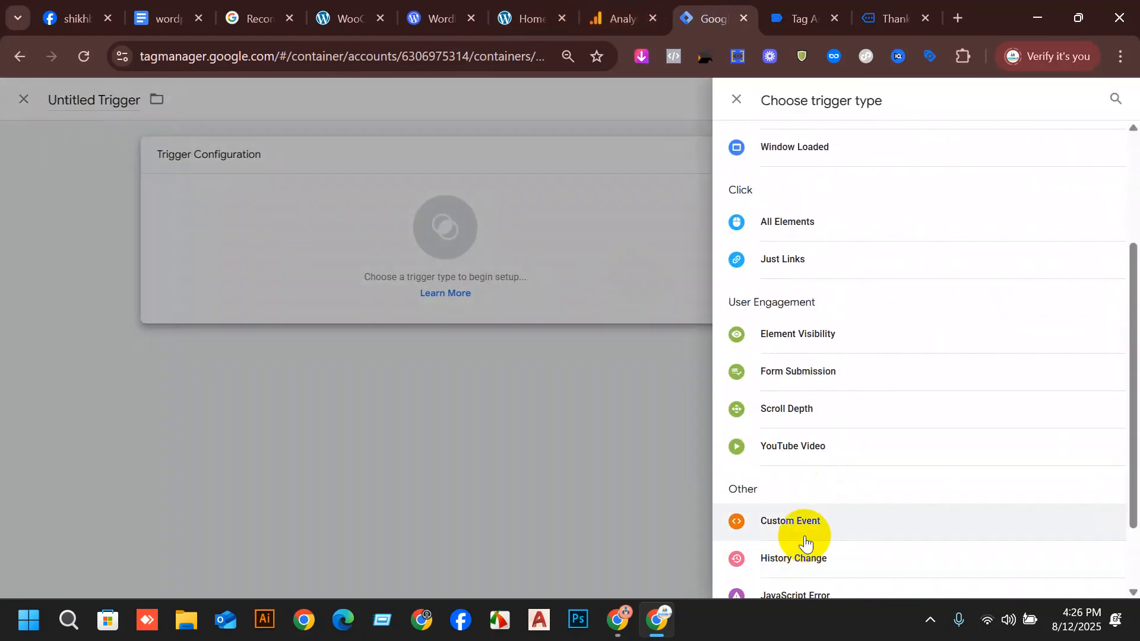
left_click(795, 535)
left_click(329, 100)
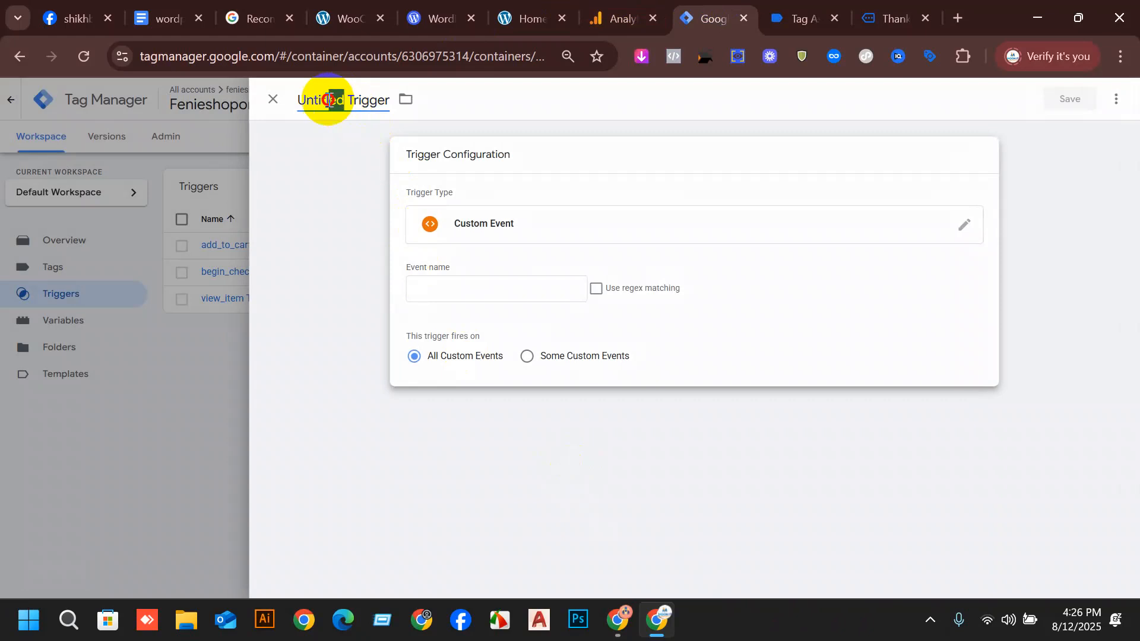
double_click(329, 100)
type("purchase")
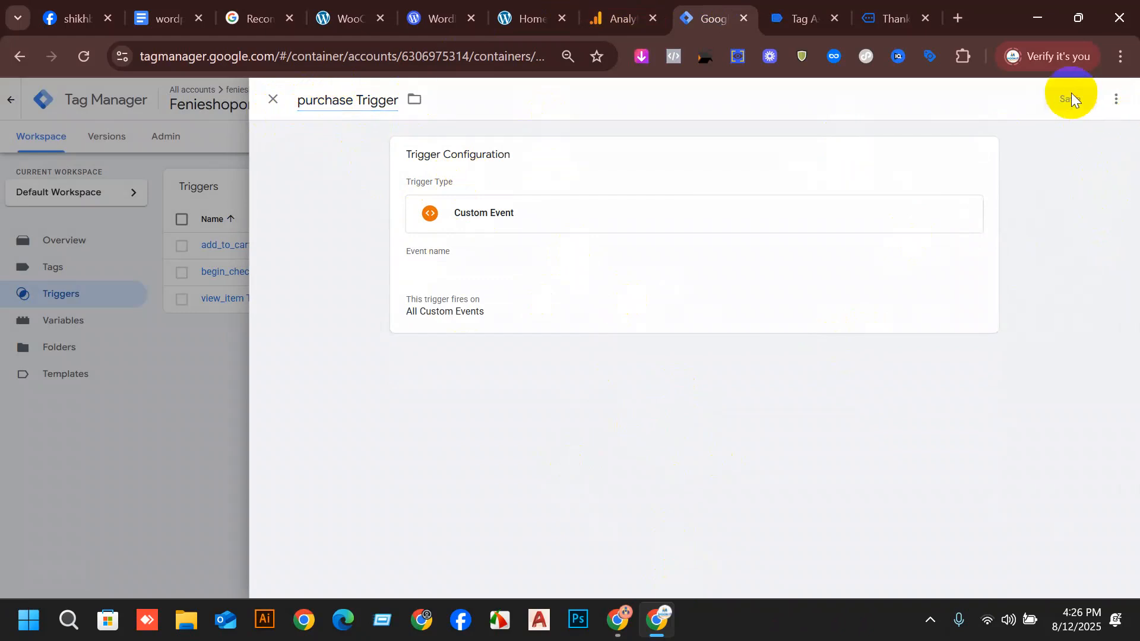
Set the trigger's event name to purchase and save it with firing on All Custom Events.
left_click(671, 217)
left_click(494, 294)
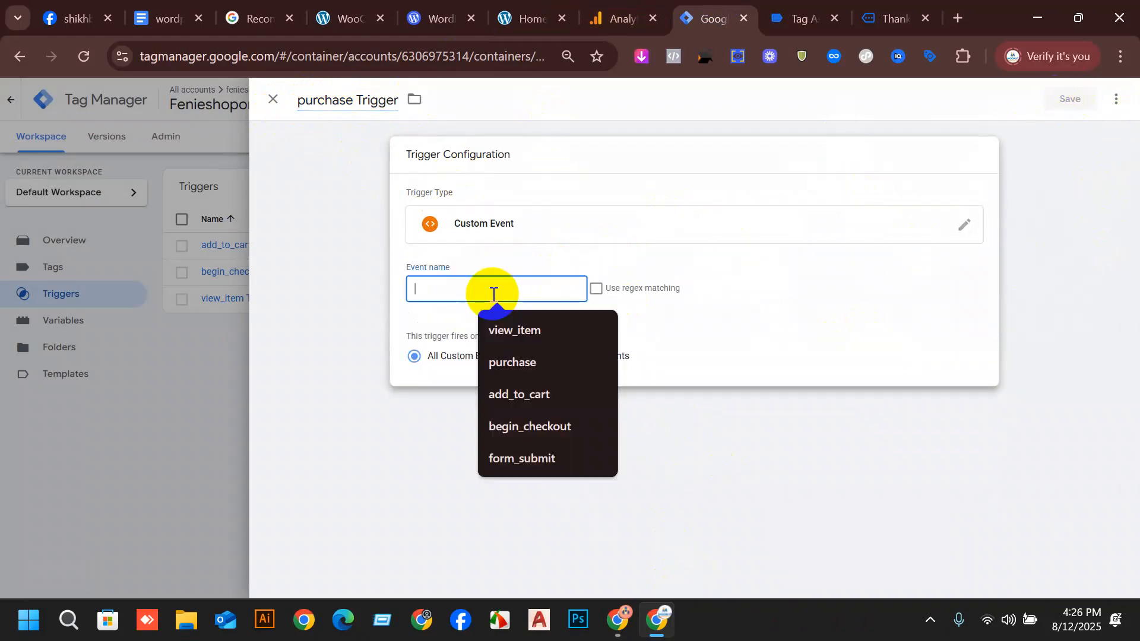
left_click(511, 362)
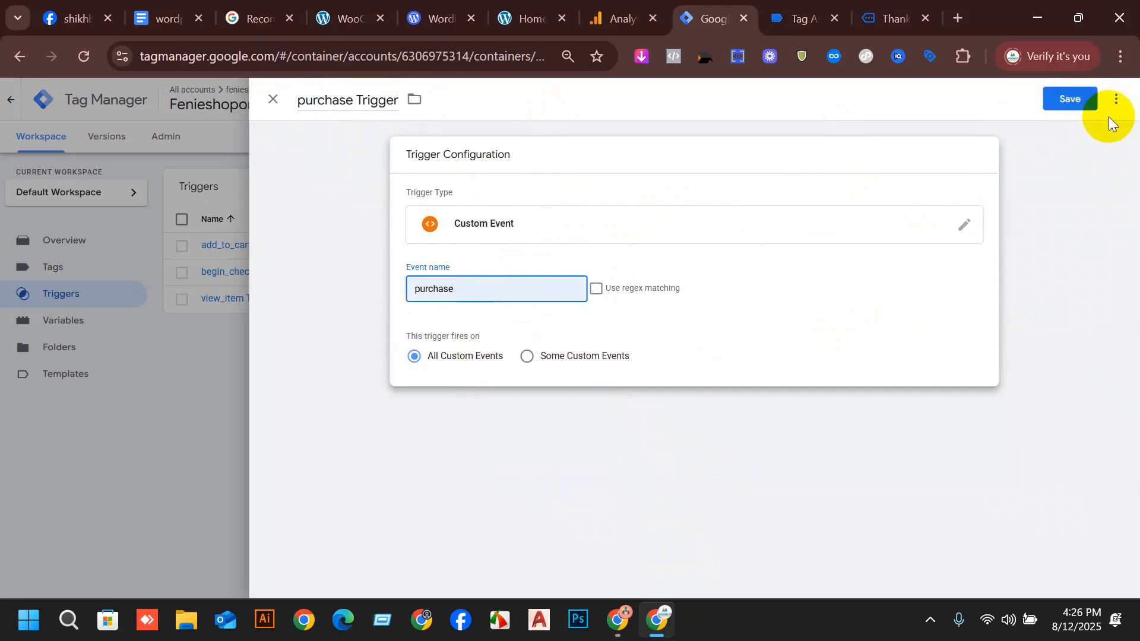
left_click(1070, 98)
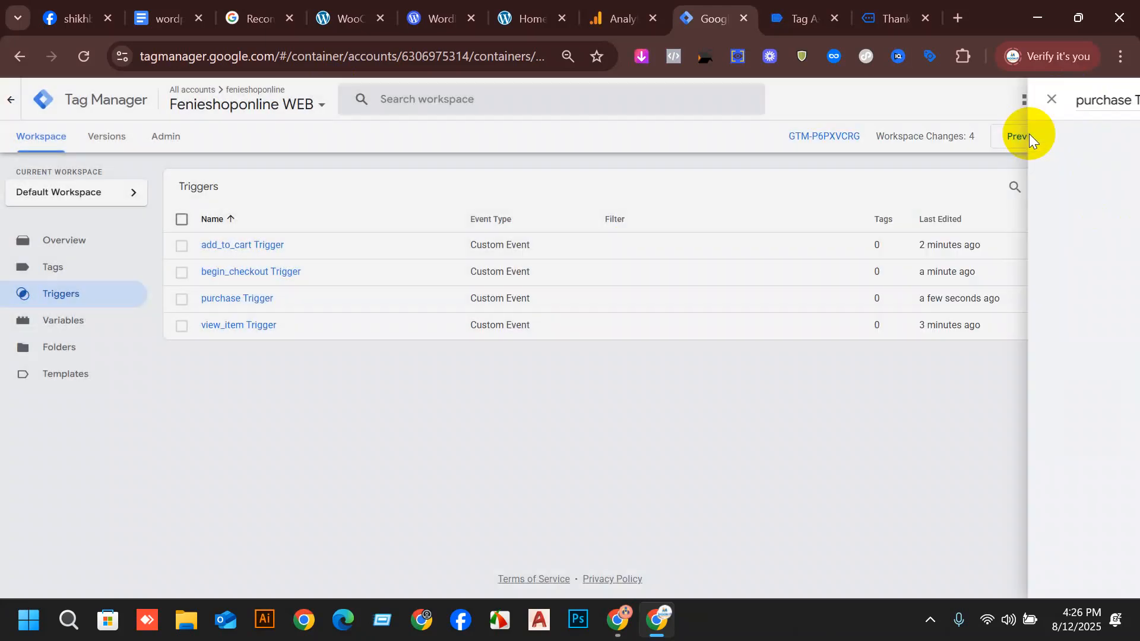
Publish the workspace changes to the Live environment without a version name or description, and return to the workspace overview.
left_click(1097, 137)
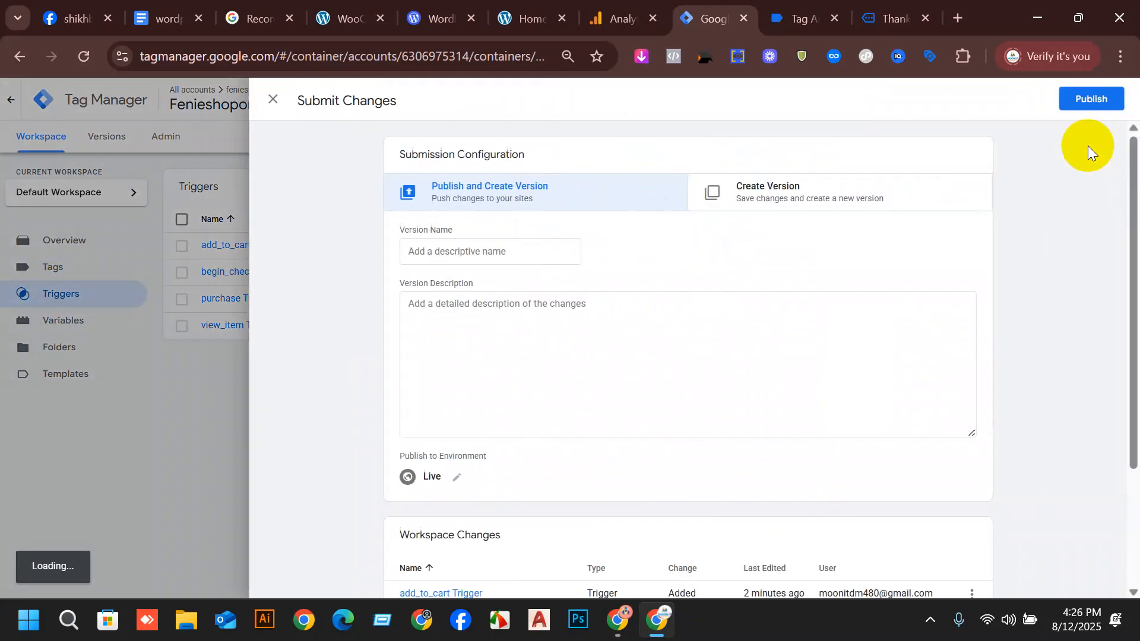
left_click(1084, 98)
left_click(743, 496)
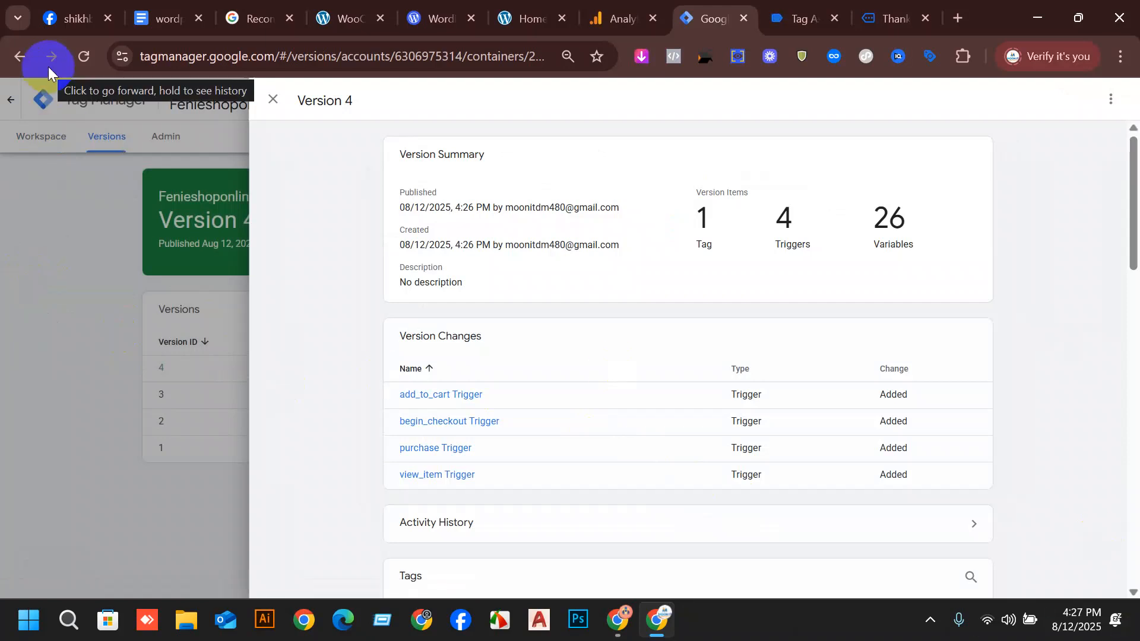
left_click(272, 99)
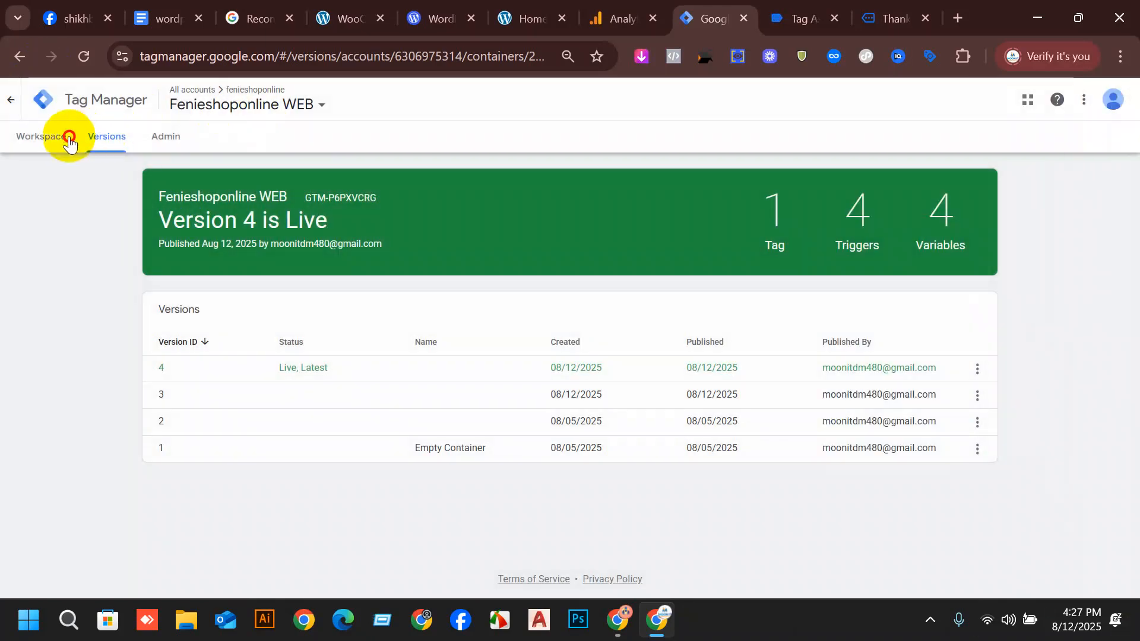
left_click(59, 138)
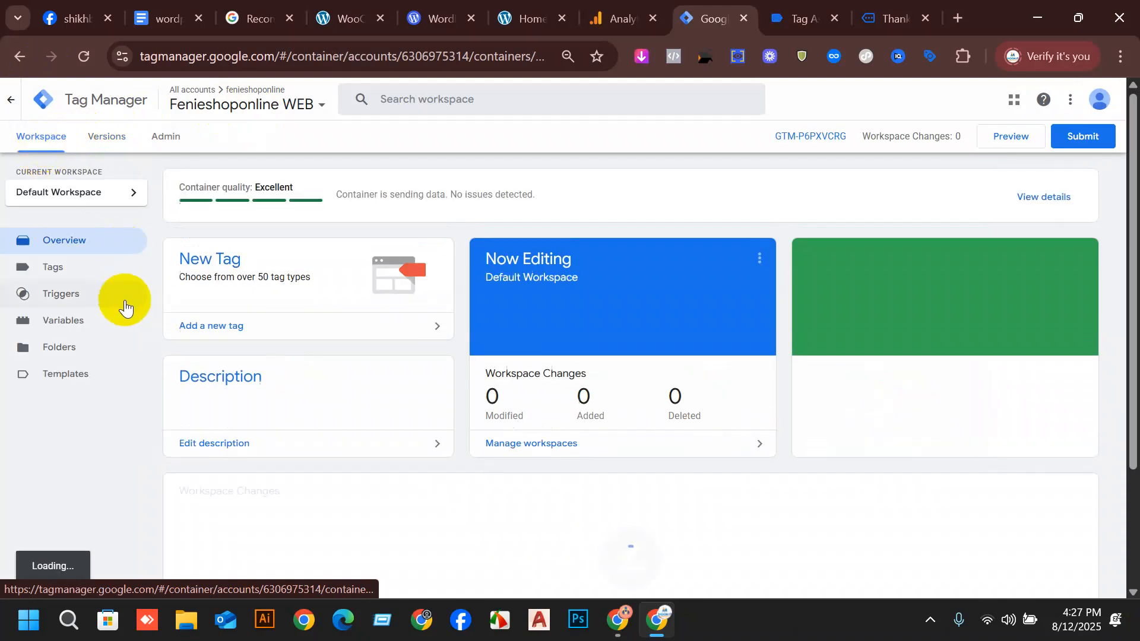
left_click(77, 274)
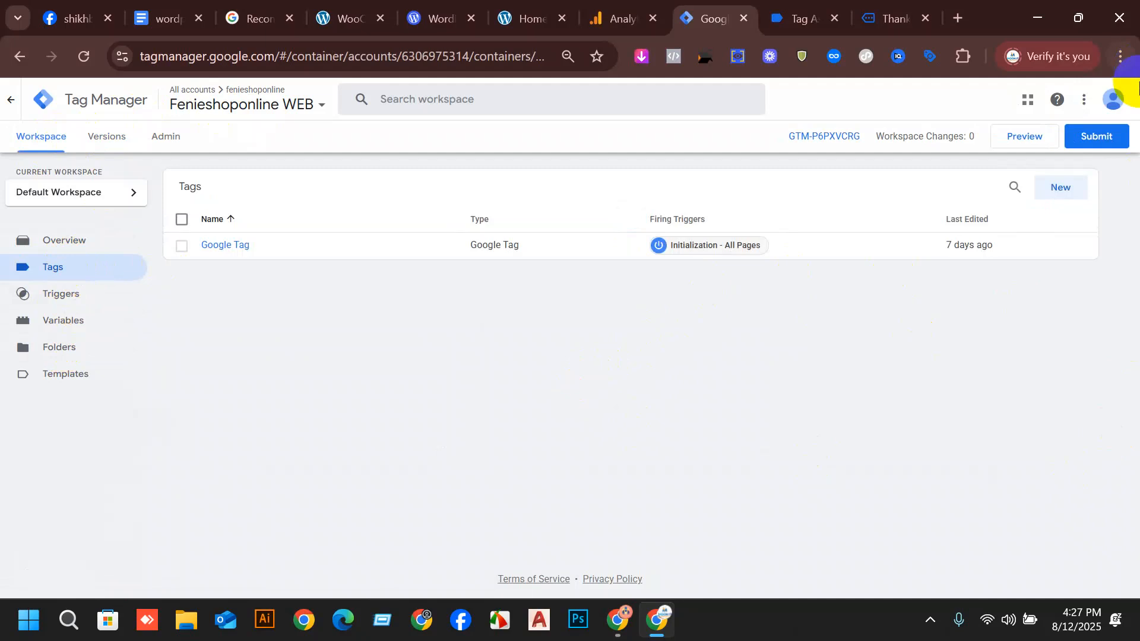
left_click(1060, 188)
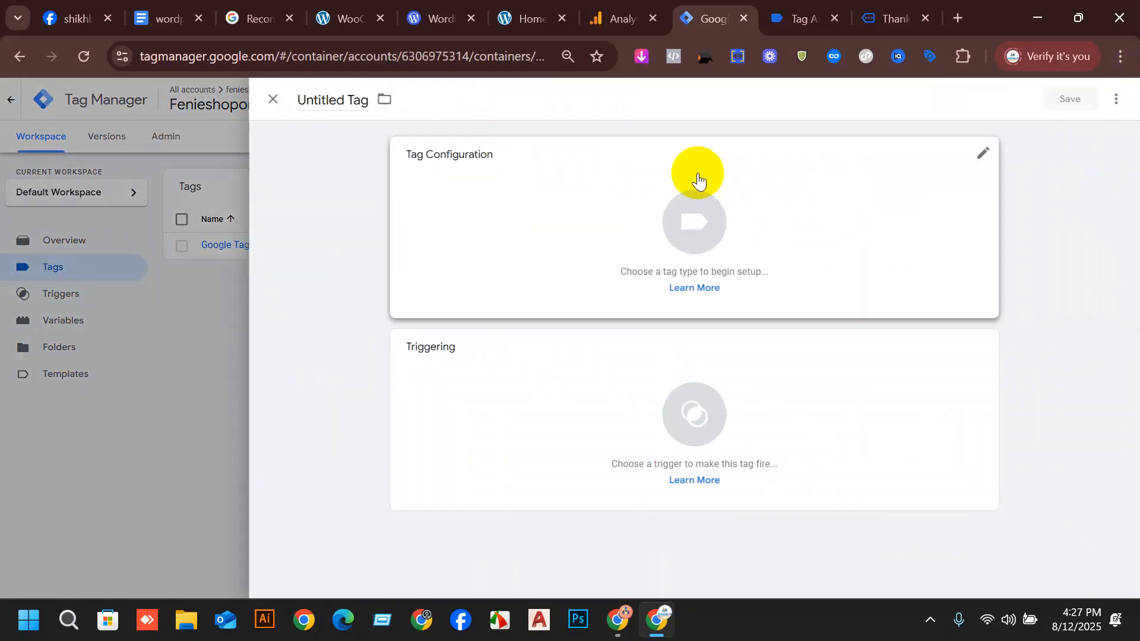
left_click(643, 226)
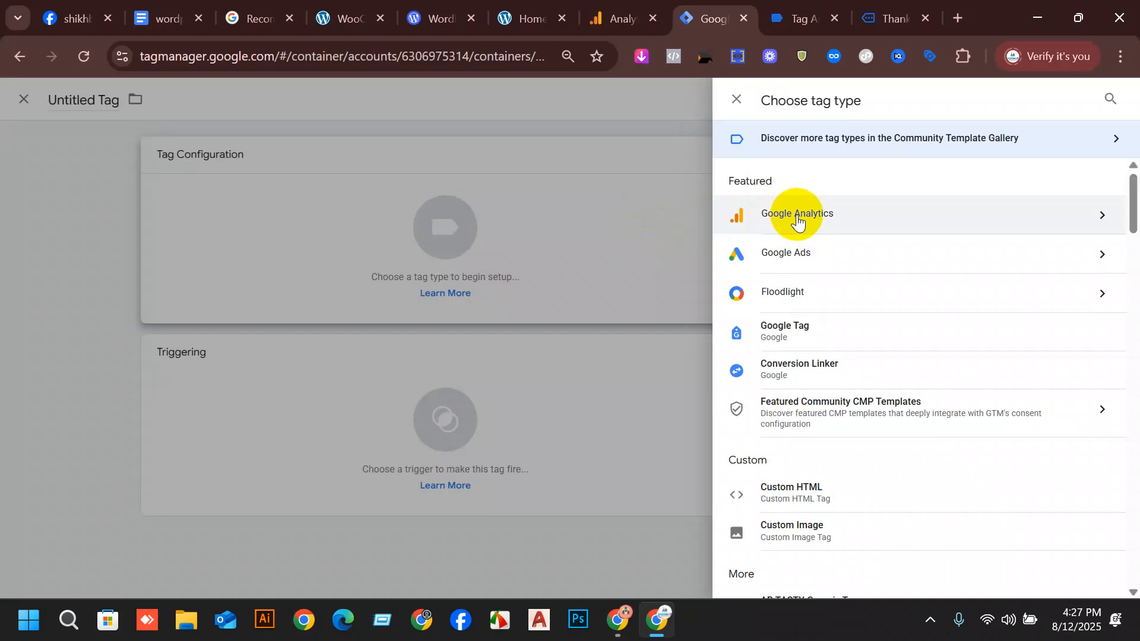
left_click(798, 221)
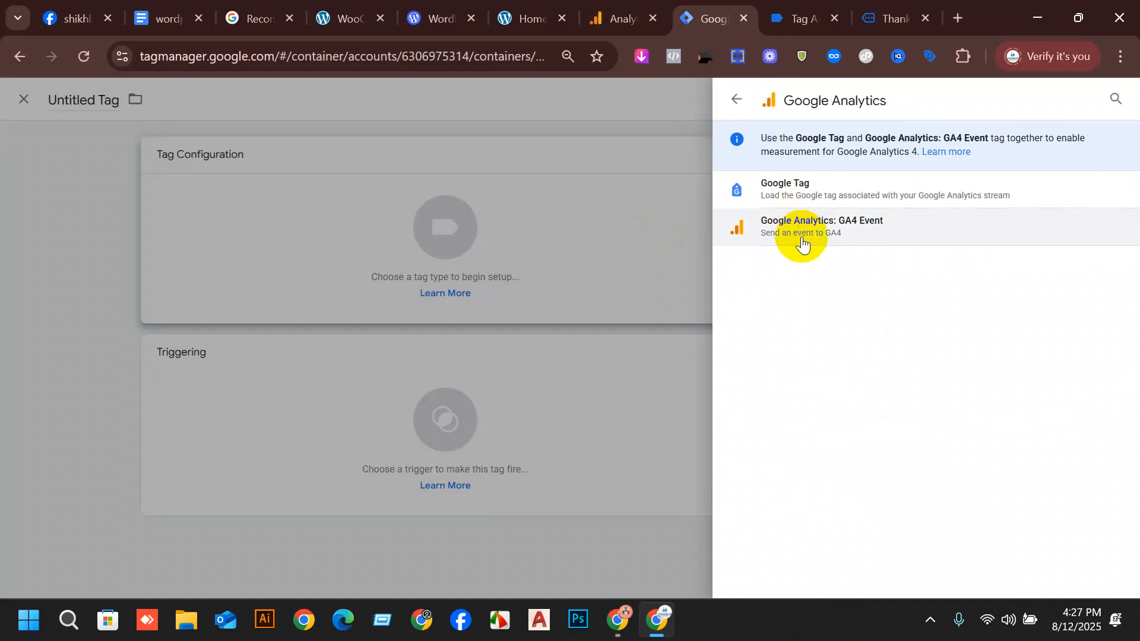
left_click(805, 232)
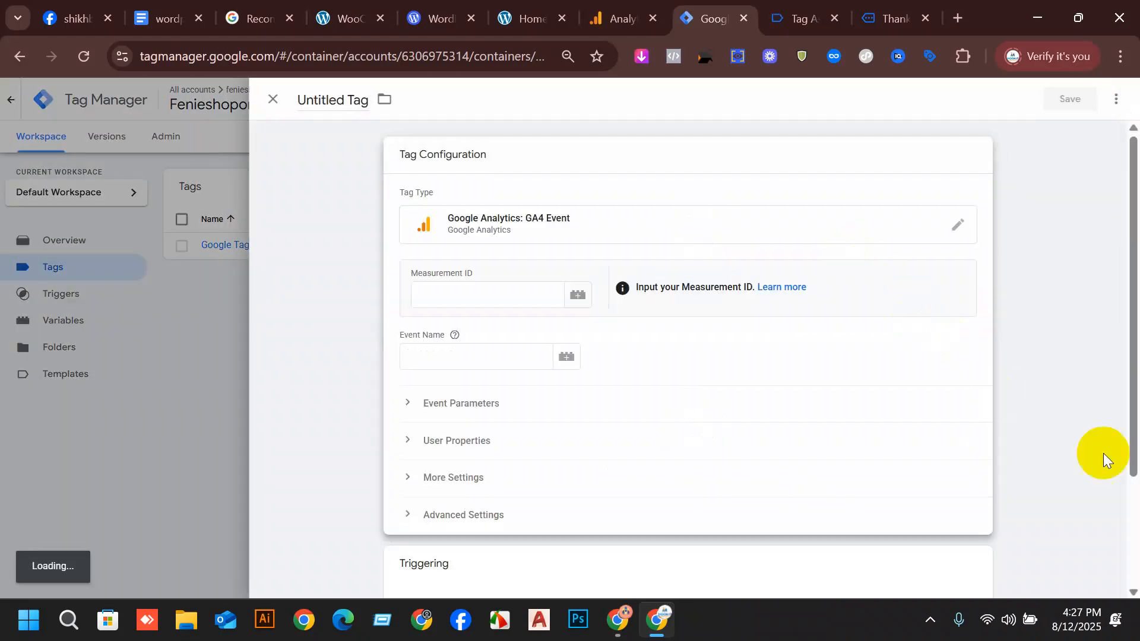
left_click(575, 295)
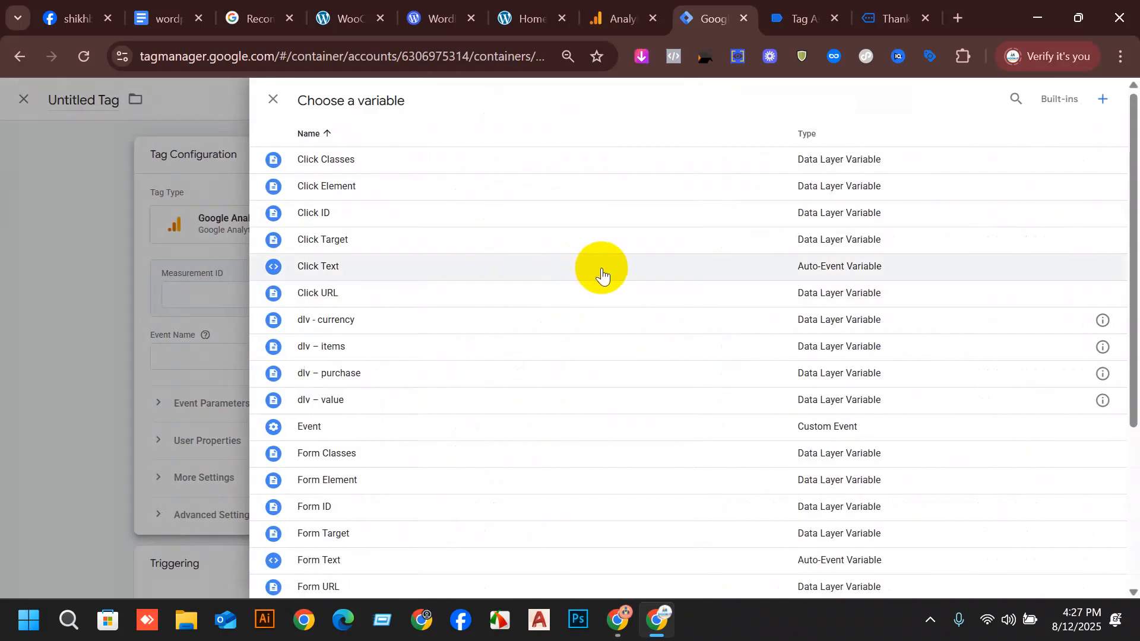
scroll(601, 269, "down", 1)
scroll(612, 278, "down", 1)
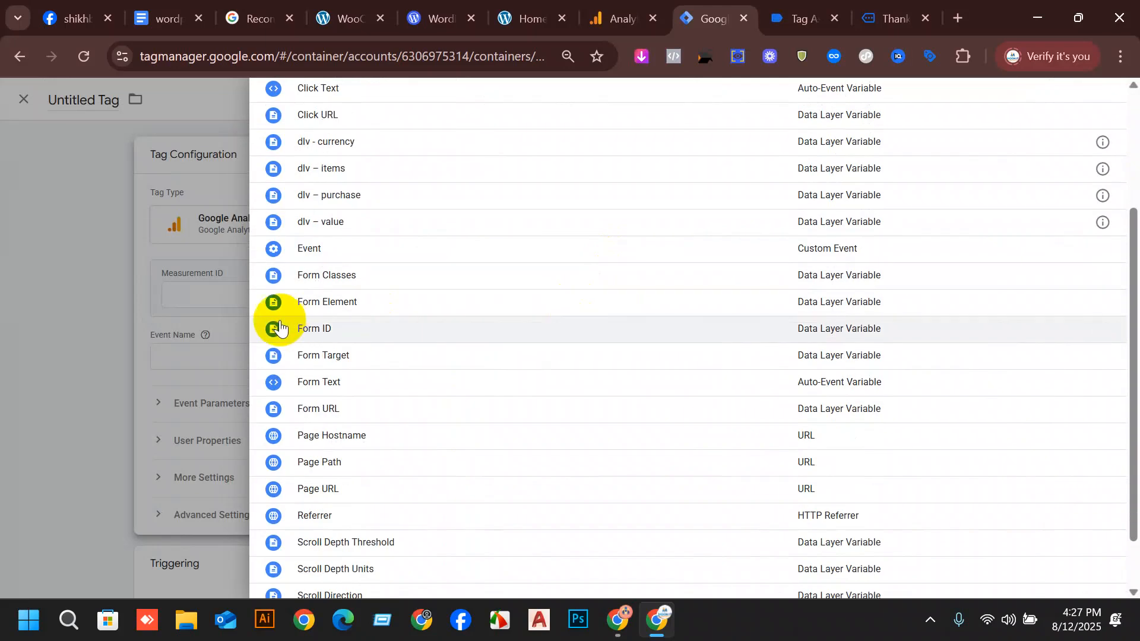
scroll(639, 285, "down", 1)
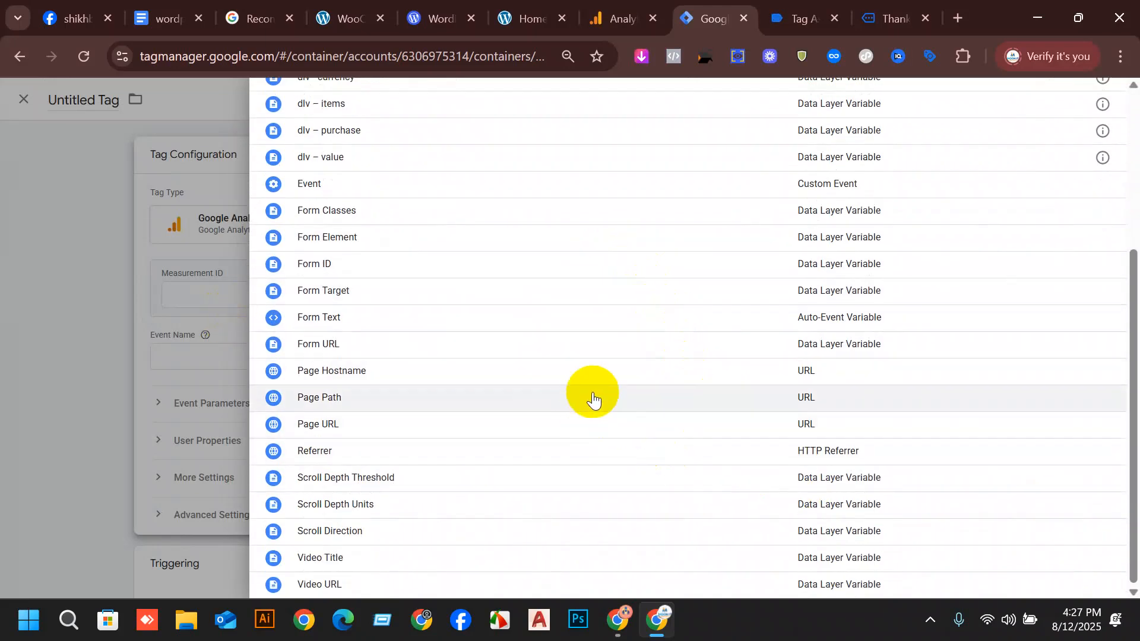
scroll(592, 399, "up", 3)
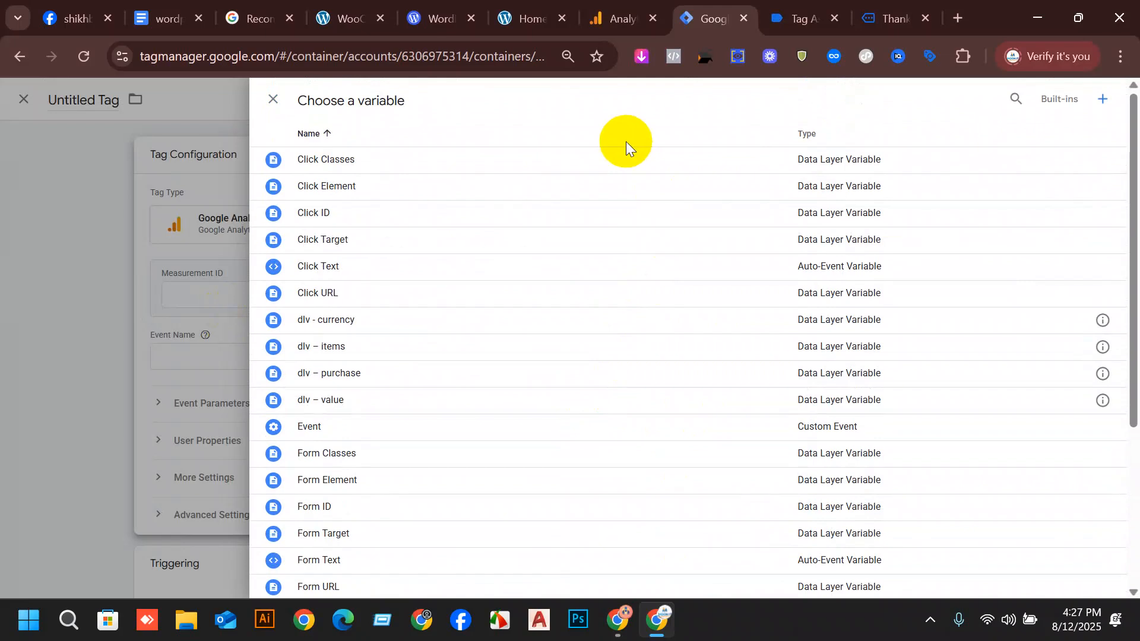
scroll(618, 231, "down", 3)
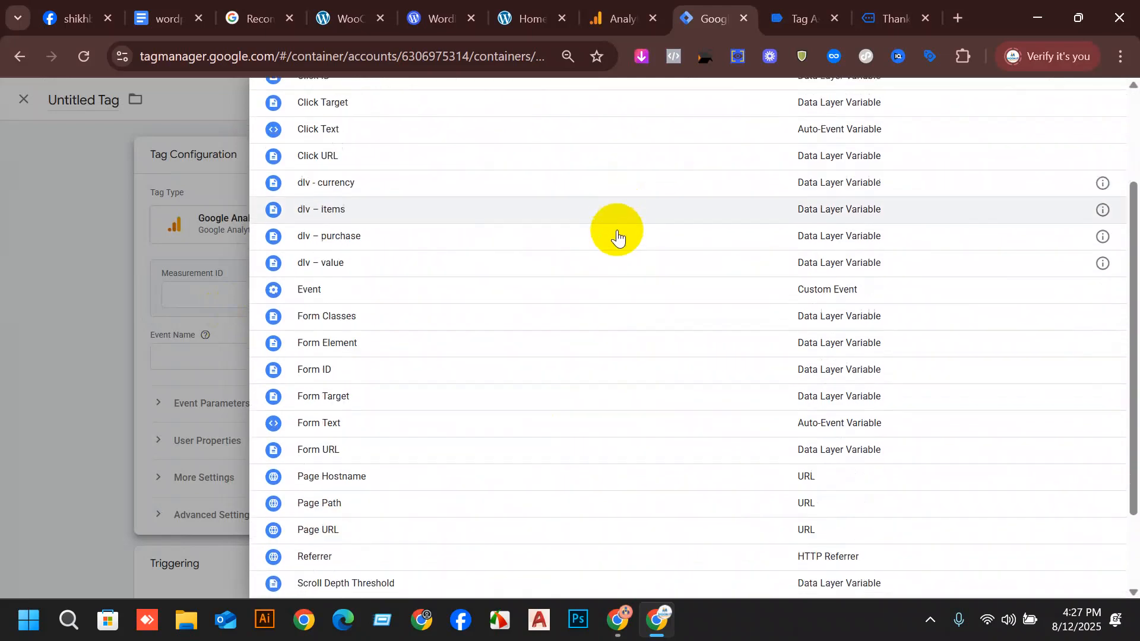
scroll(617, 234, "down", 1)
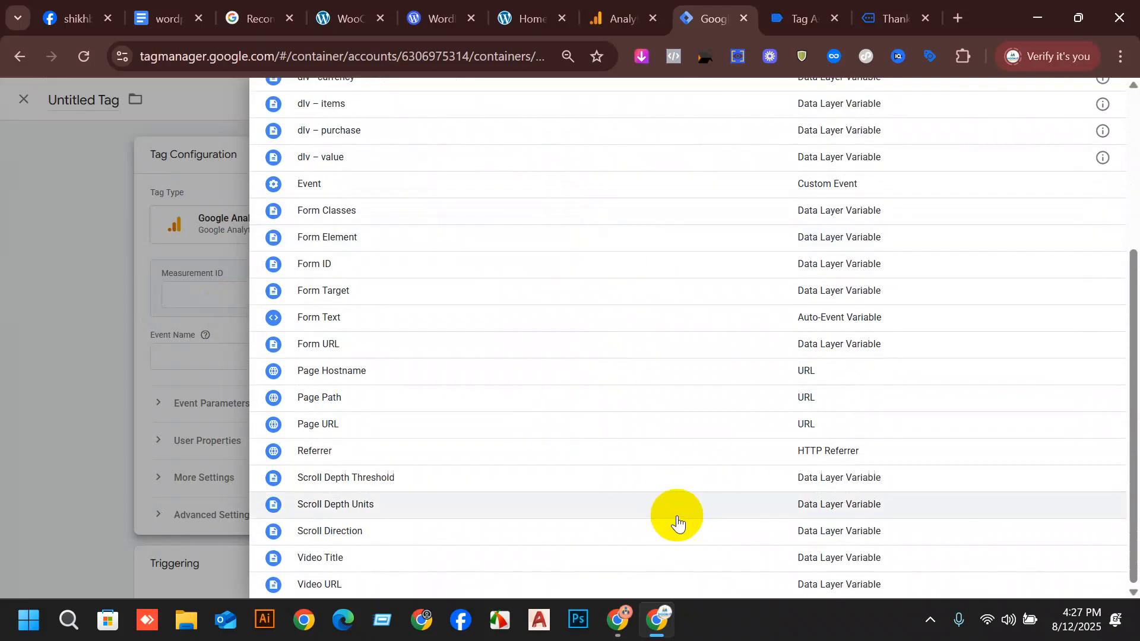
scroll(638, 373, "up", 5)
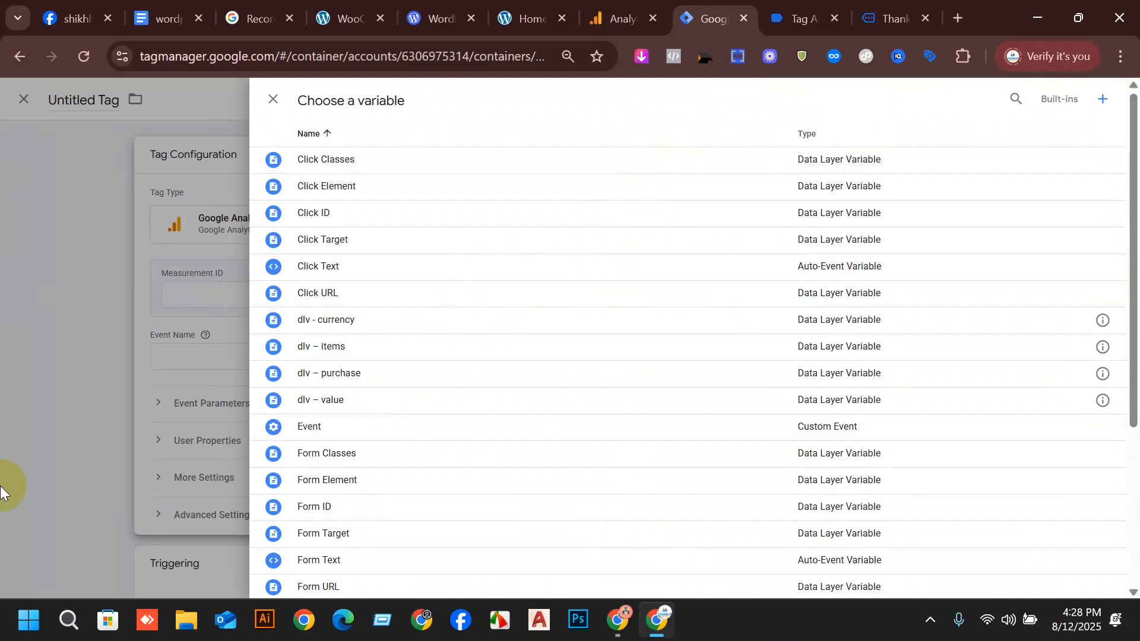
left_click(327, 426)
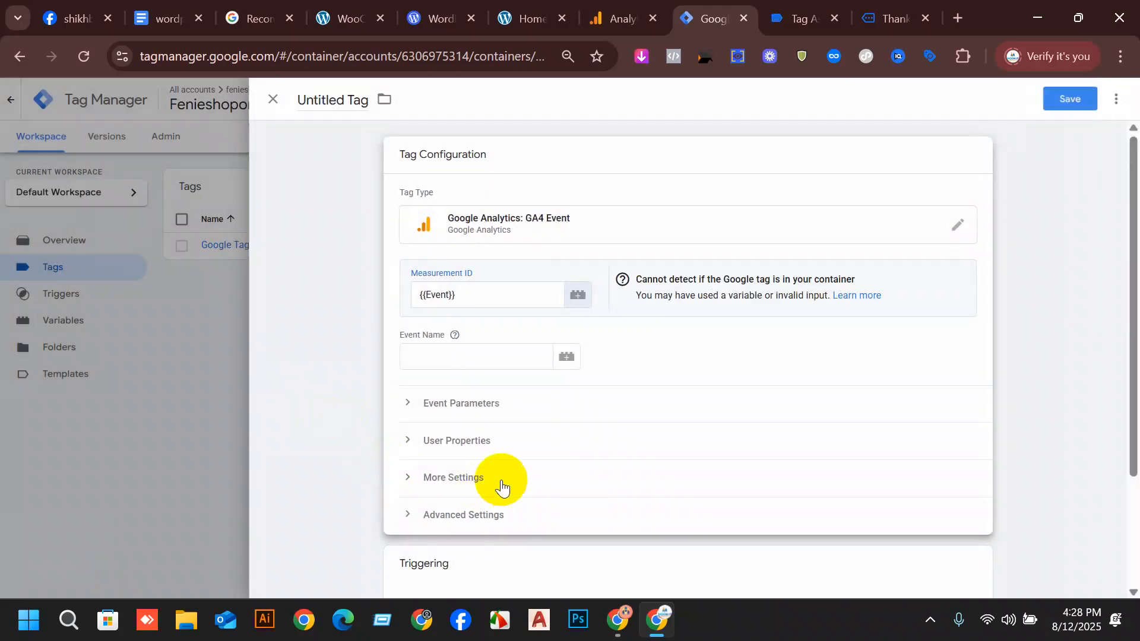
left_click(584, 303)
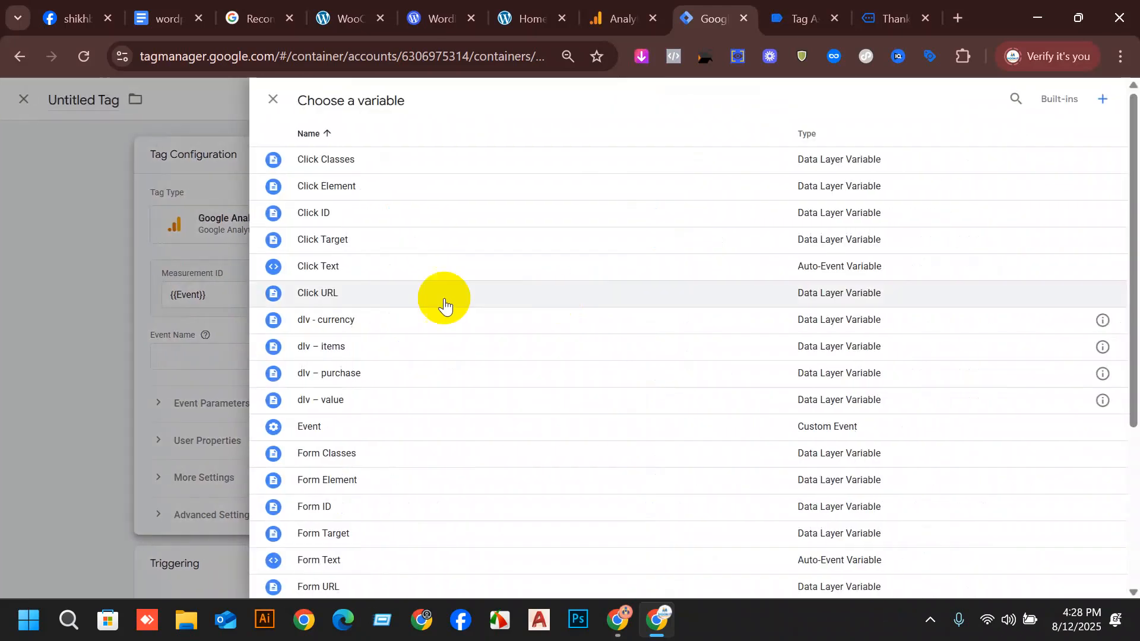
left_click(77, 290)
left_click(221, 308)
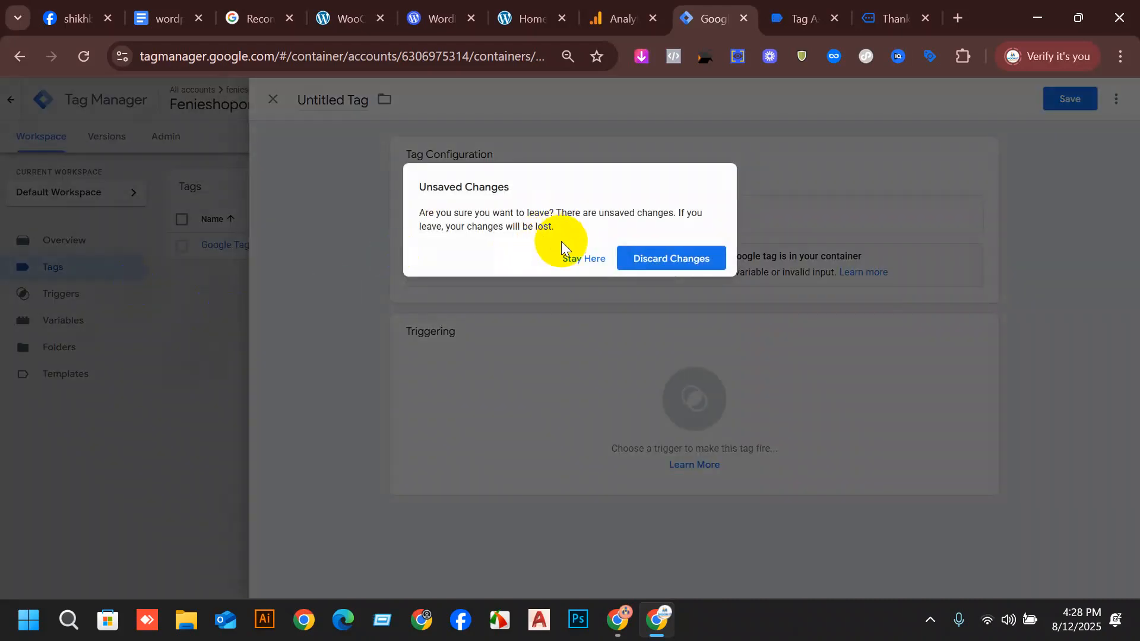
left_click(570, 258)
left_click(272, 100)
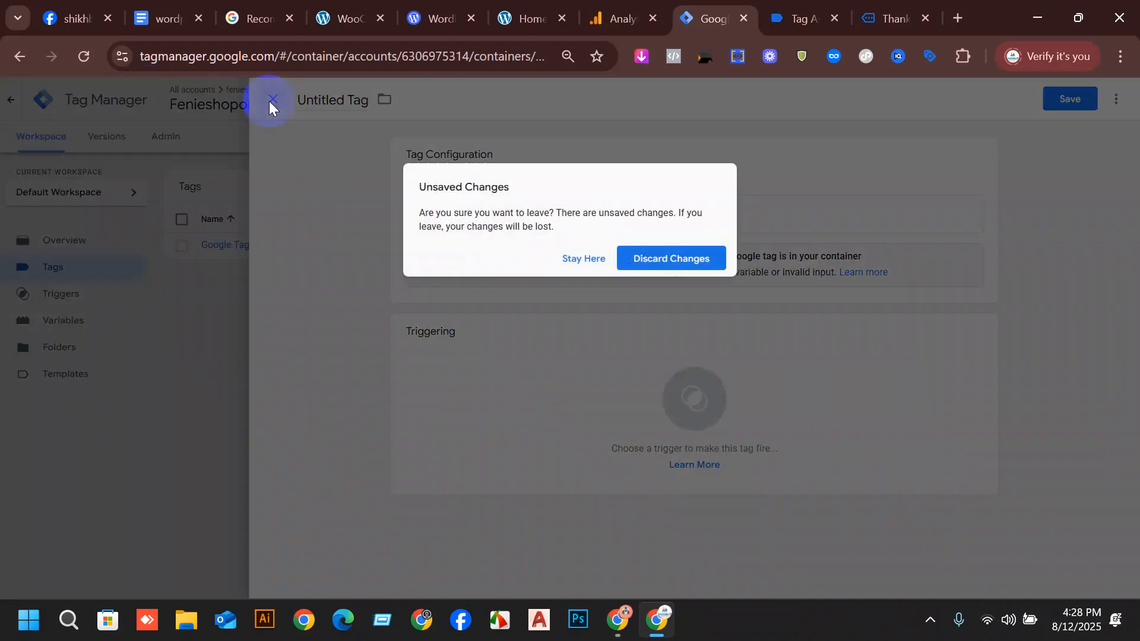
left_click(678, 265)
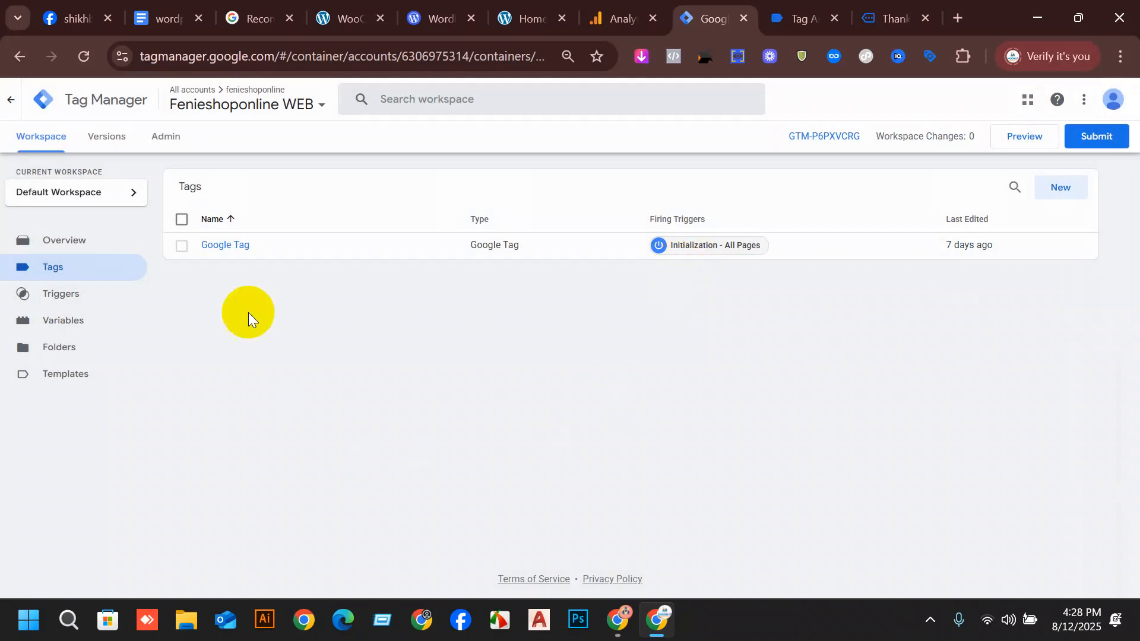
Start a new user-defined variable in the Tag Manager workspace and choose Constant as its type.
left_click(70, 324)
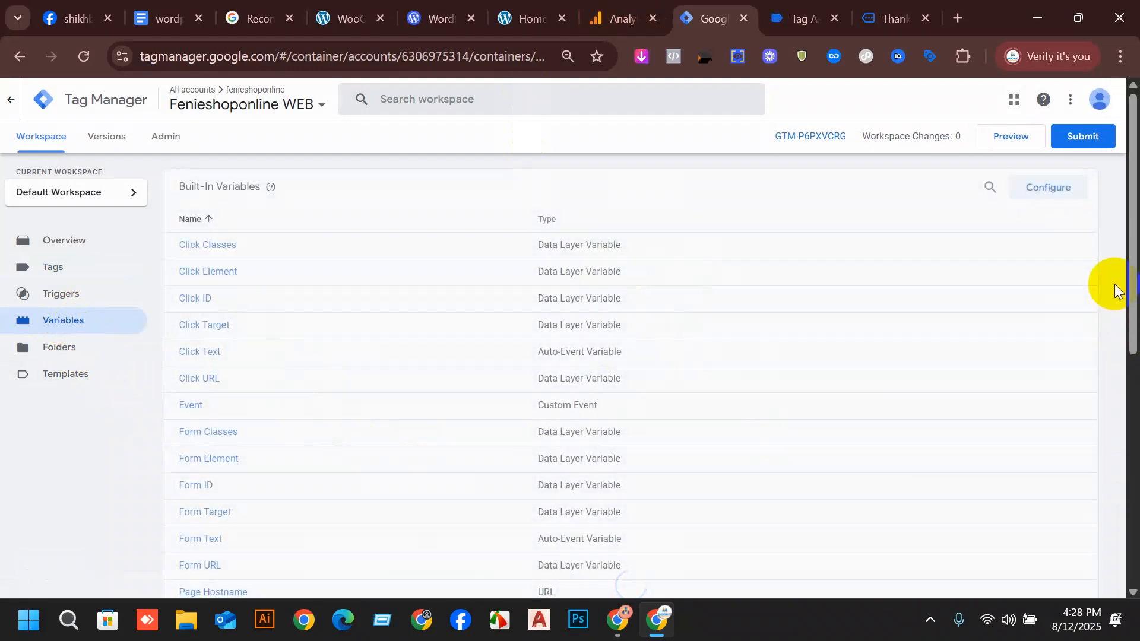
scroll(786, 299, "down", 8)
left_click(1060, 392)
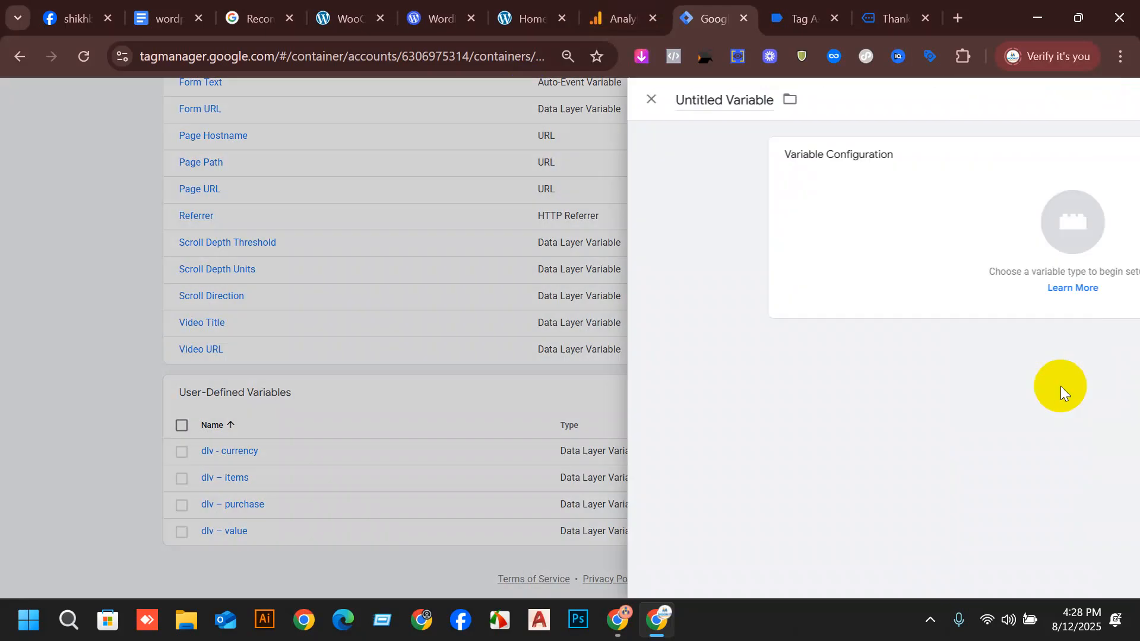
left_click(663, 213)
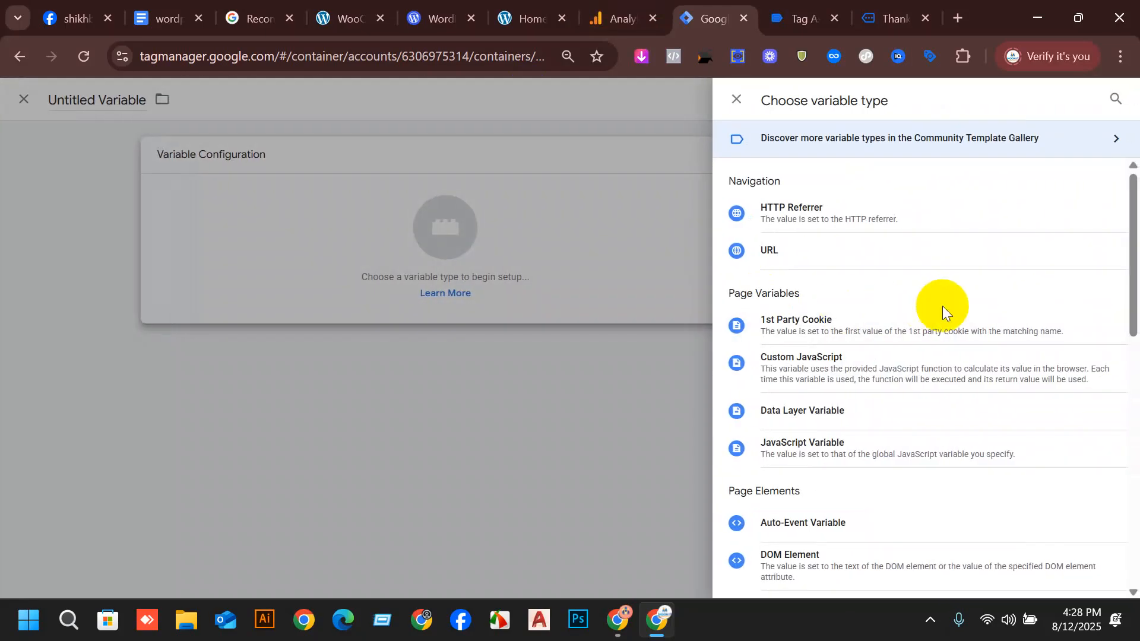
scroll(941, 330, "down", 3)
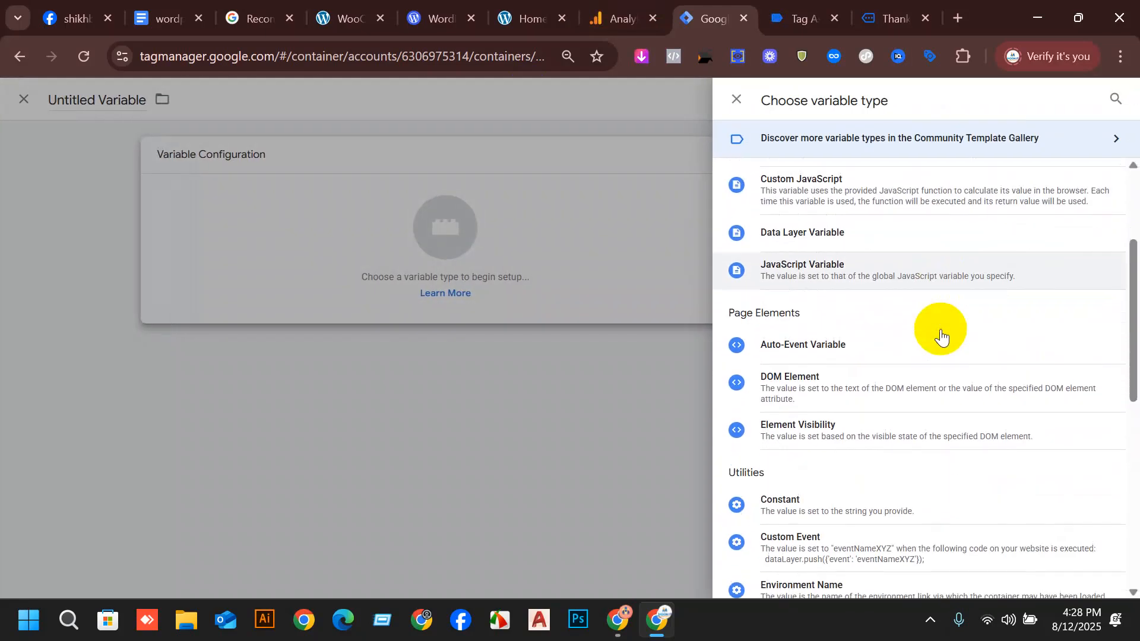
left_click(780, 515)
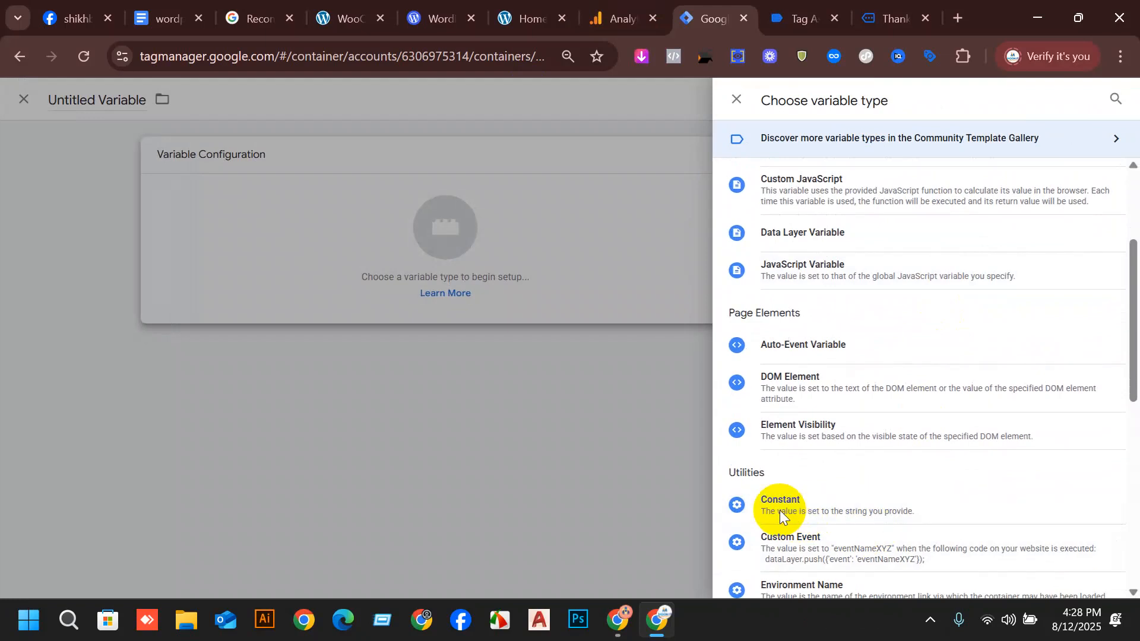
left_click(416, 288)
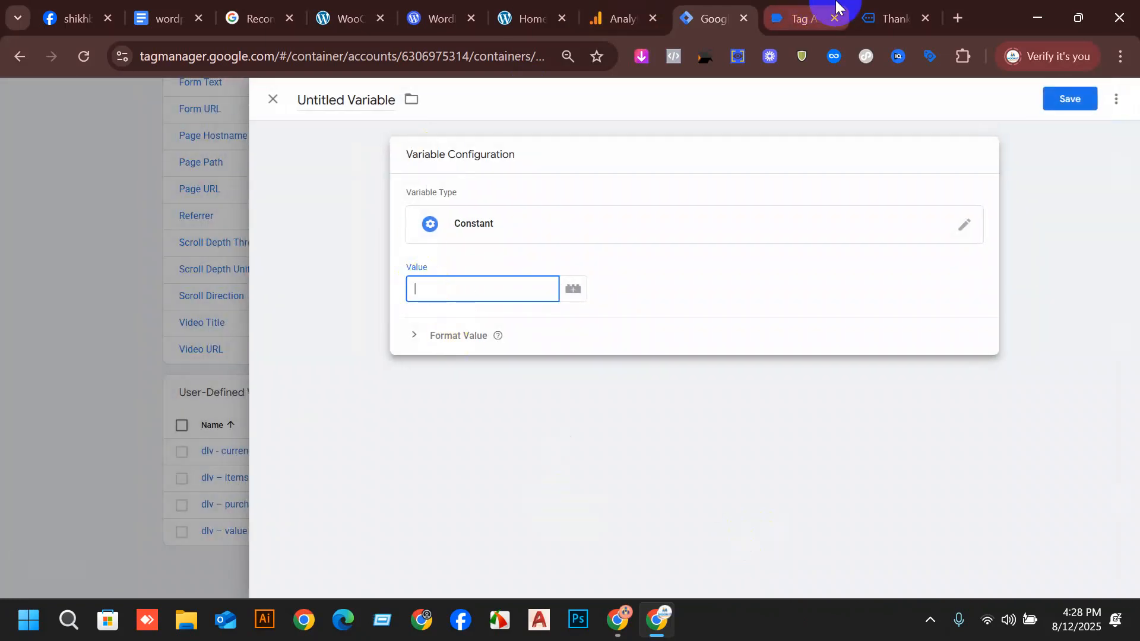
Switch to Google Analytics, open the fenieshoponline web data stream and copy its measurement ID.
left_click(617, 19)
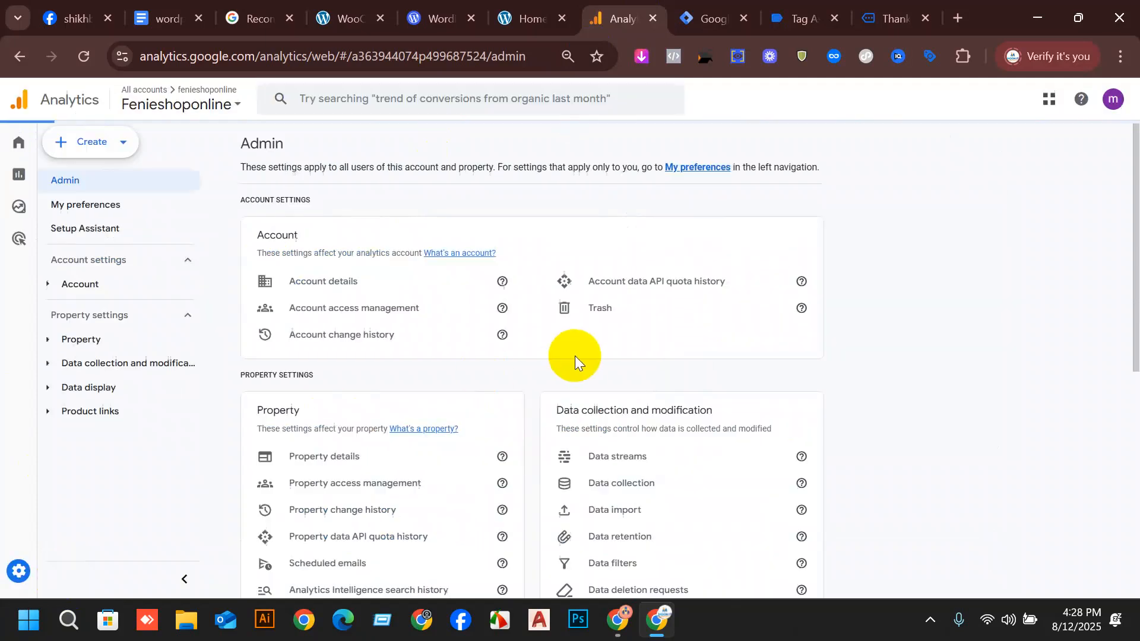
scroll(533, 358, "down", 2)
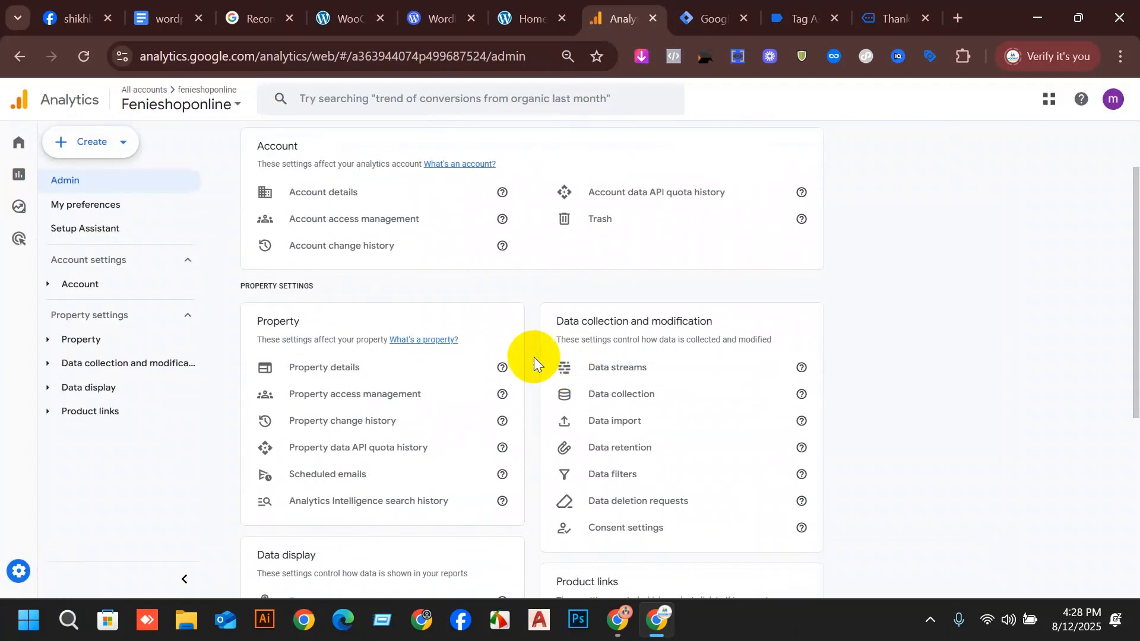
left_click(624, 370)
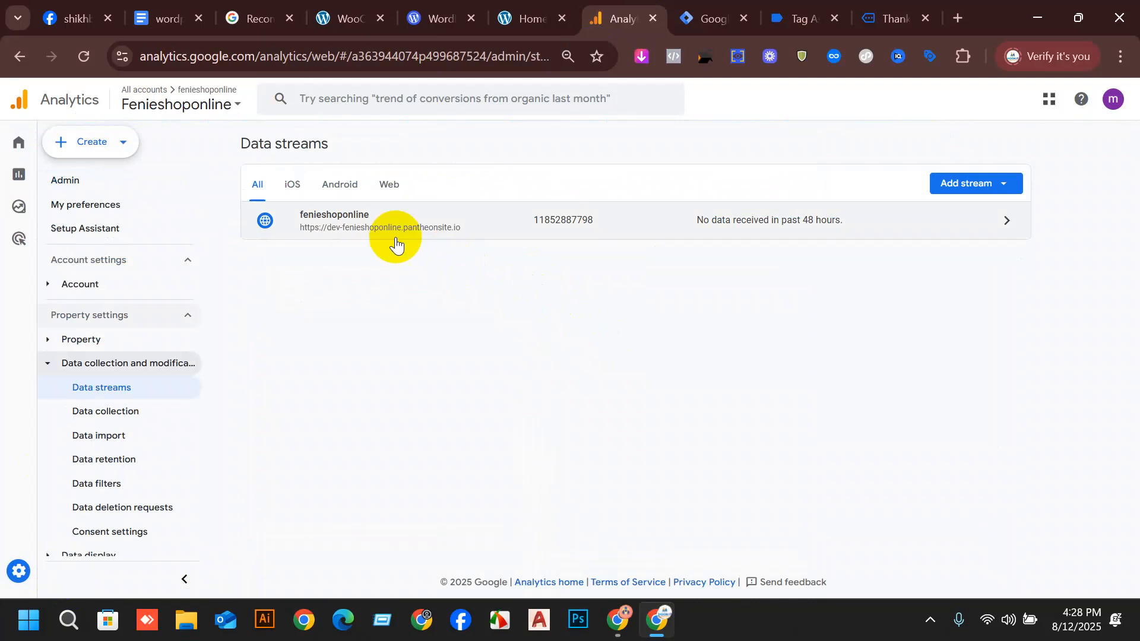
left_click(378, 223)
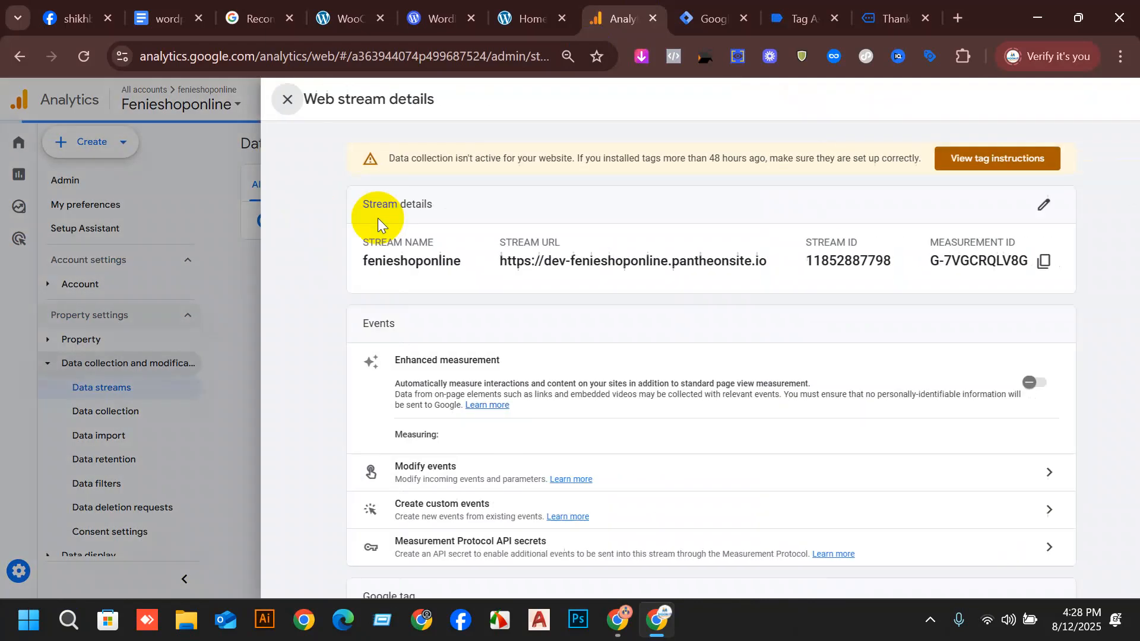
left_click(1003, 263)
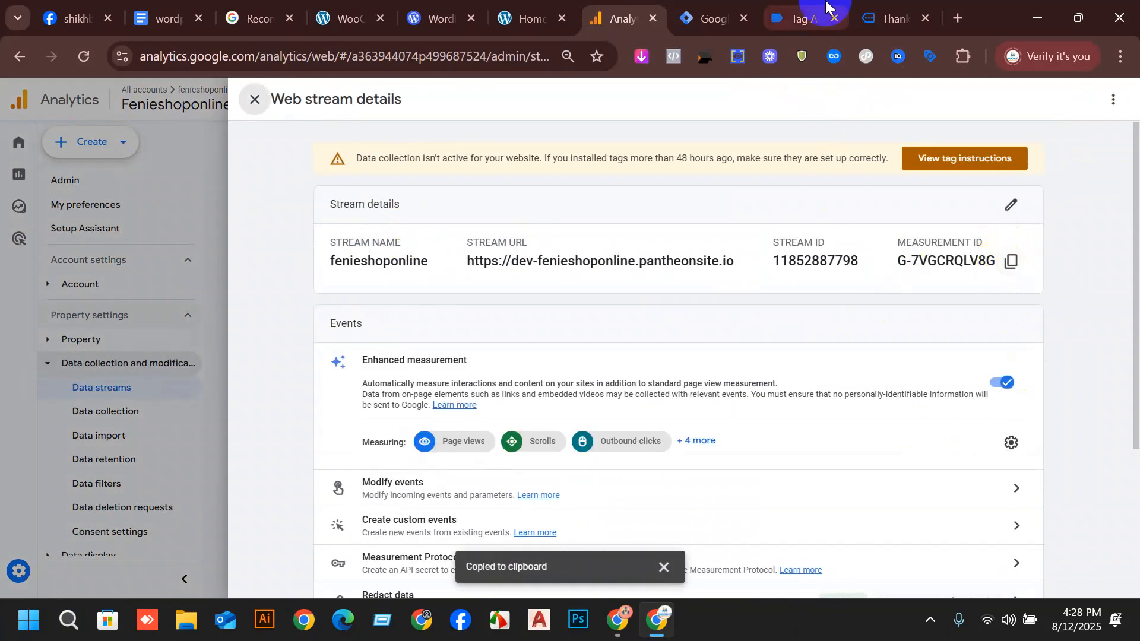
Return to Tag Manager, paste the measurement ID as the constant's value, name the variable "ga4 id" and save it.
left_click(702, 18)
key("ctrl+v")
double_click(362, 95)
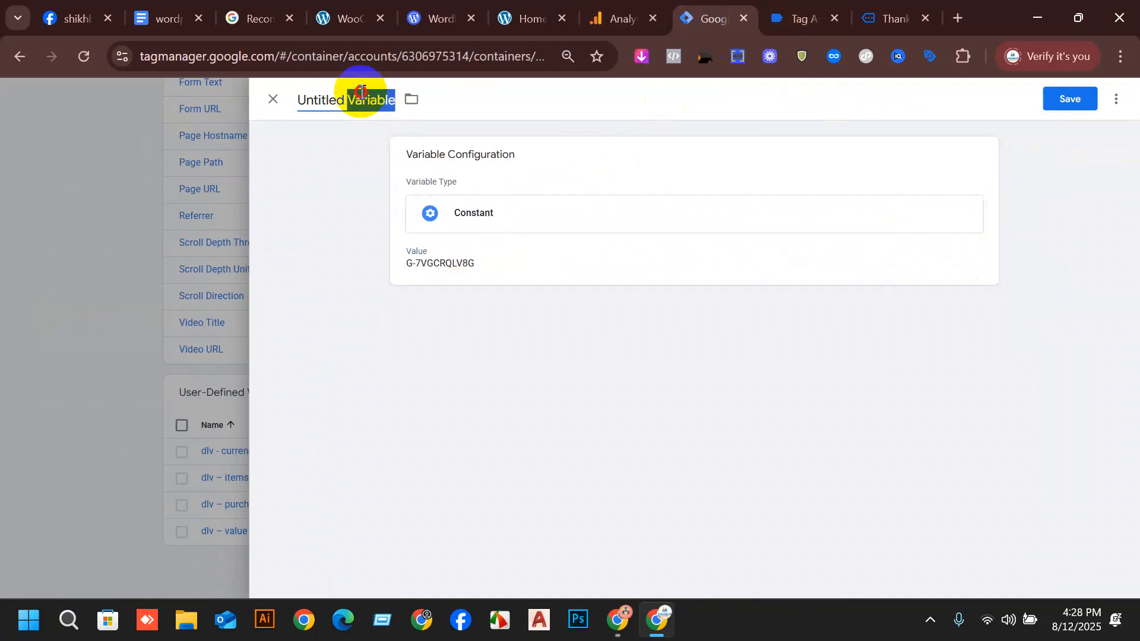
type("ga4")
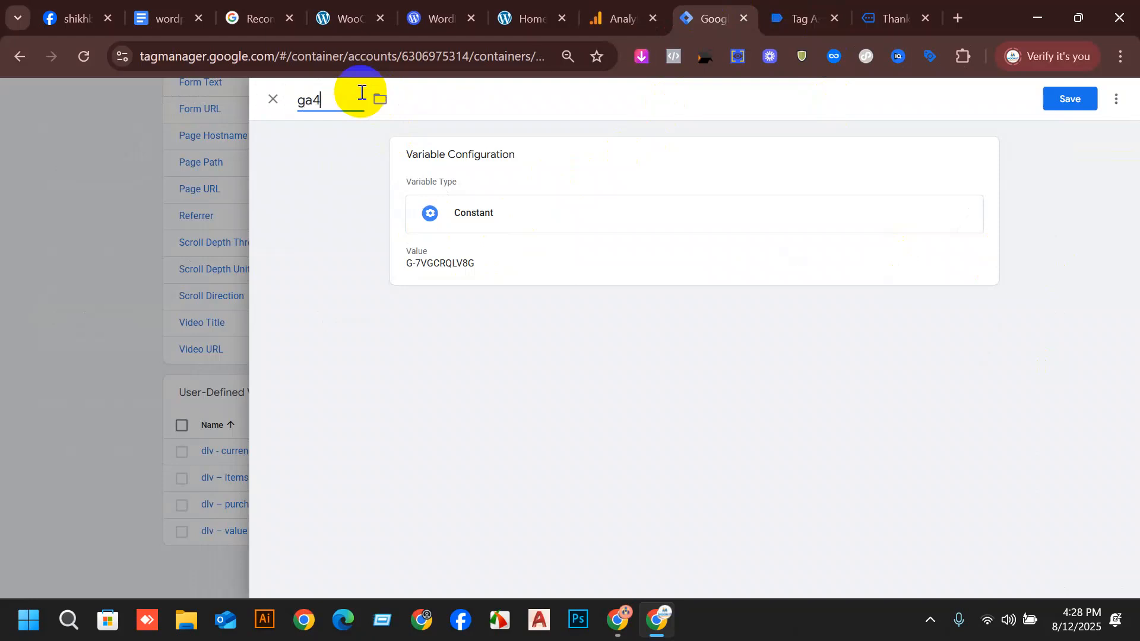
type(" id")
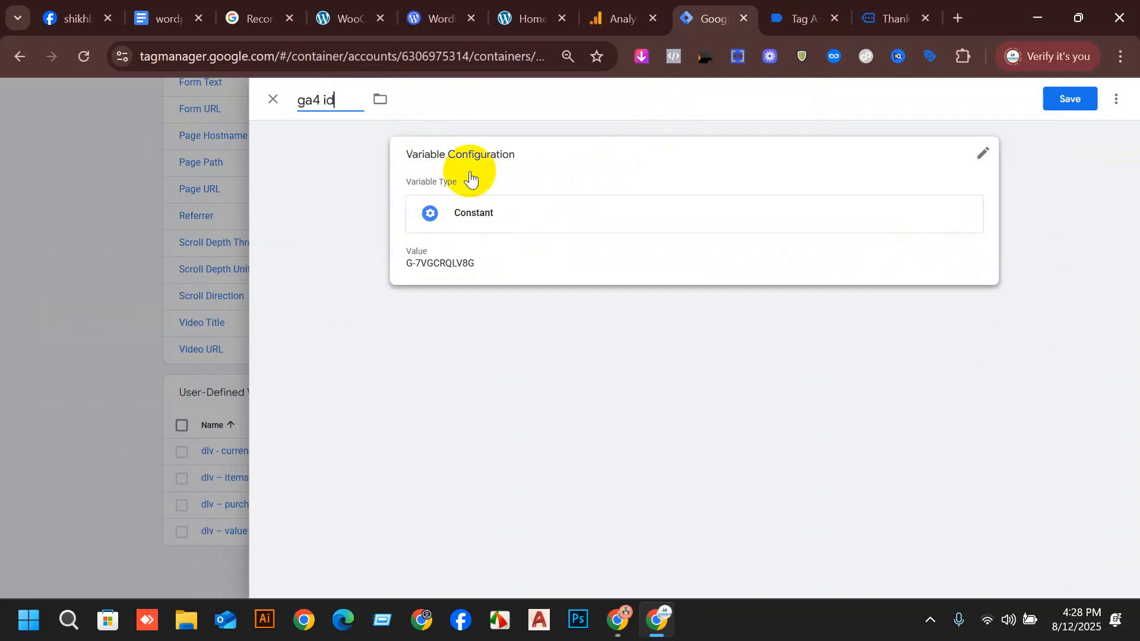
left_click(1075, 102)
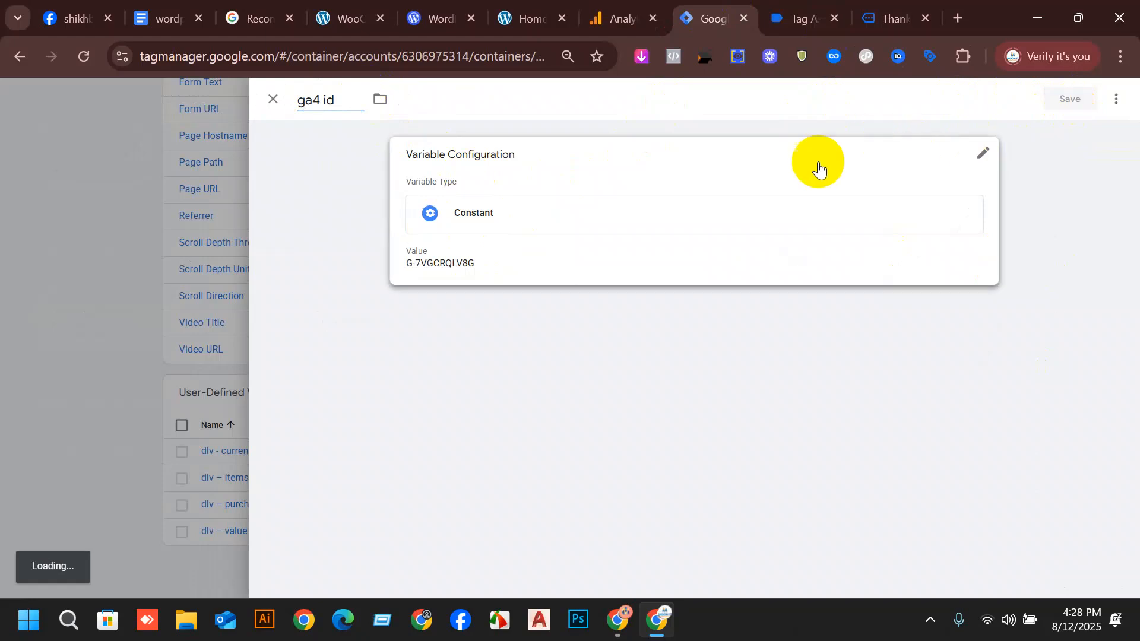
Submit and publish the workspace changes containing the ga4 id variable without a version name or description.
scroll(1072, 291, "up", 8)
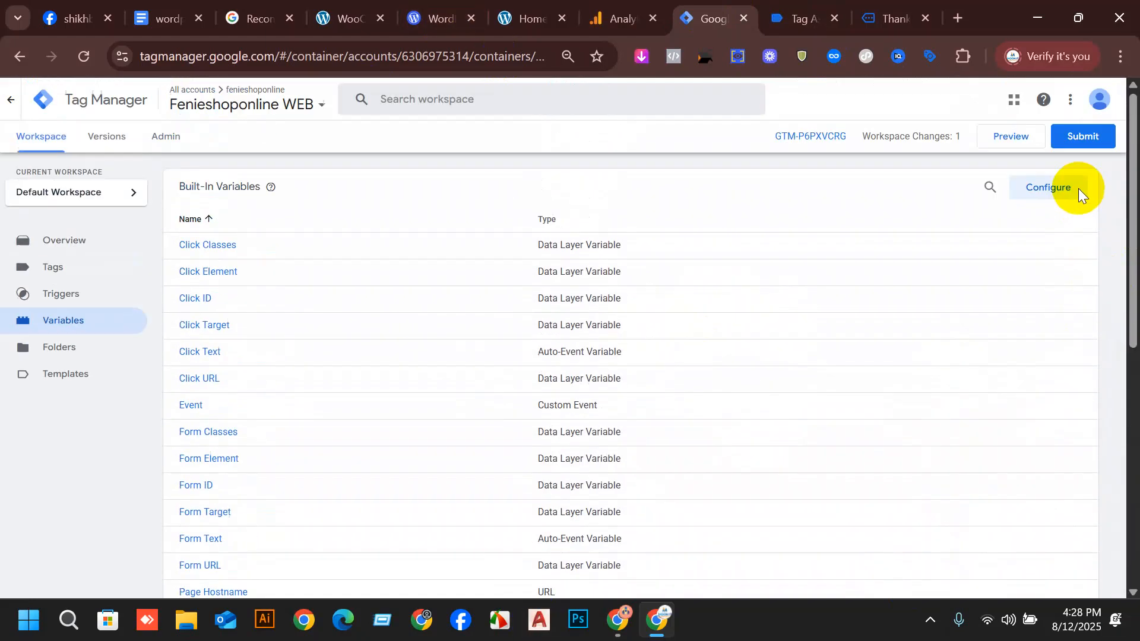
left_click(1093, 143)
left_click(1064, 109)
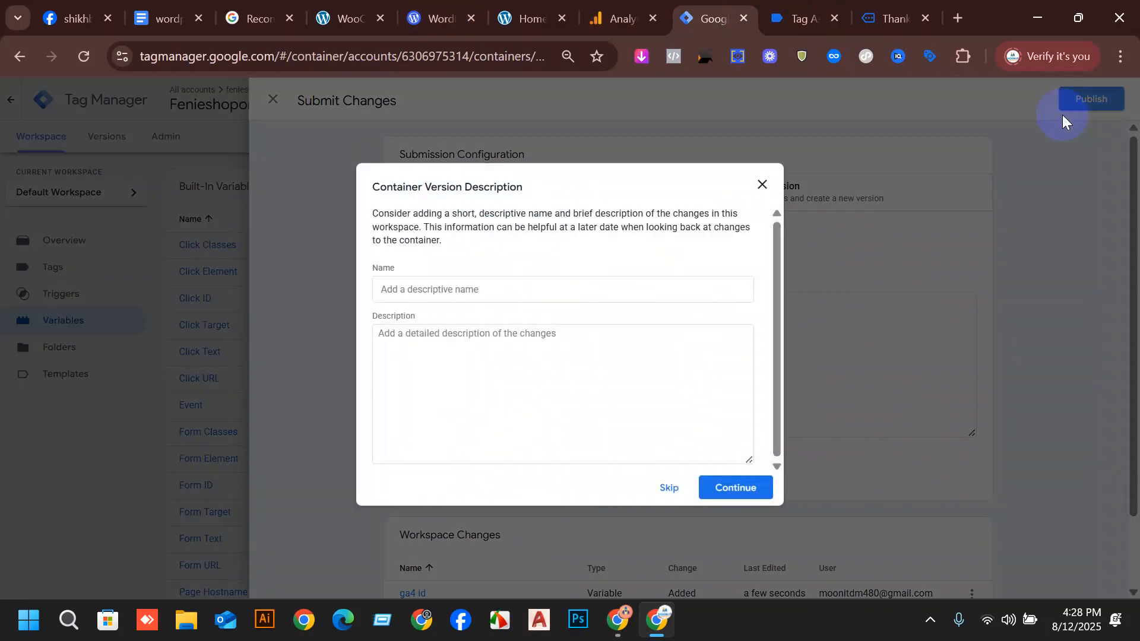
left_click(742, 493)
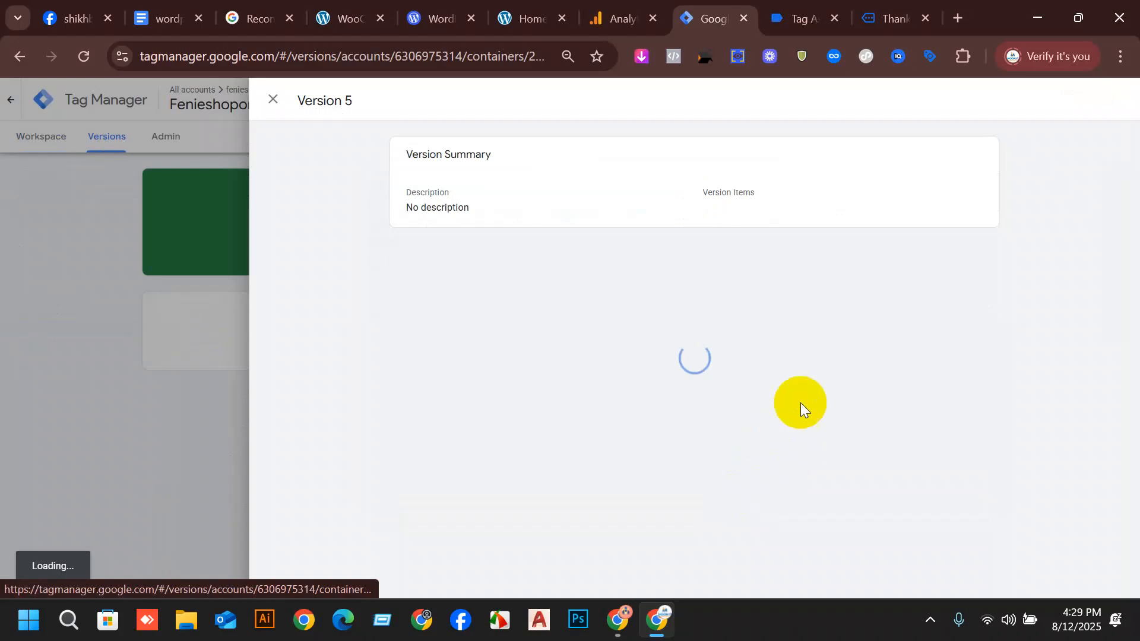
Leave the published version, return to the workspace's tags and start a new tag of type Google Analytics: GA4 Event.
left_click(270, 98)
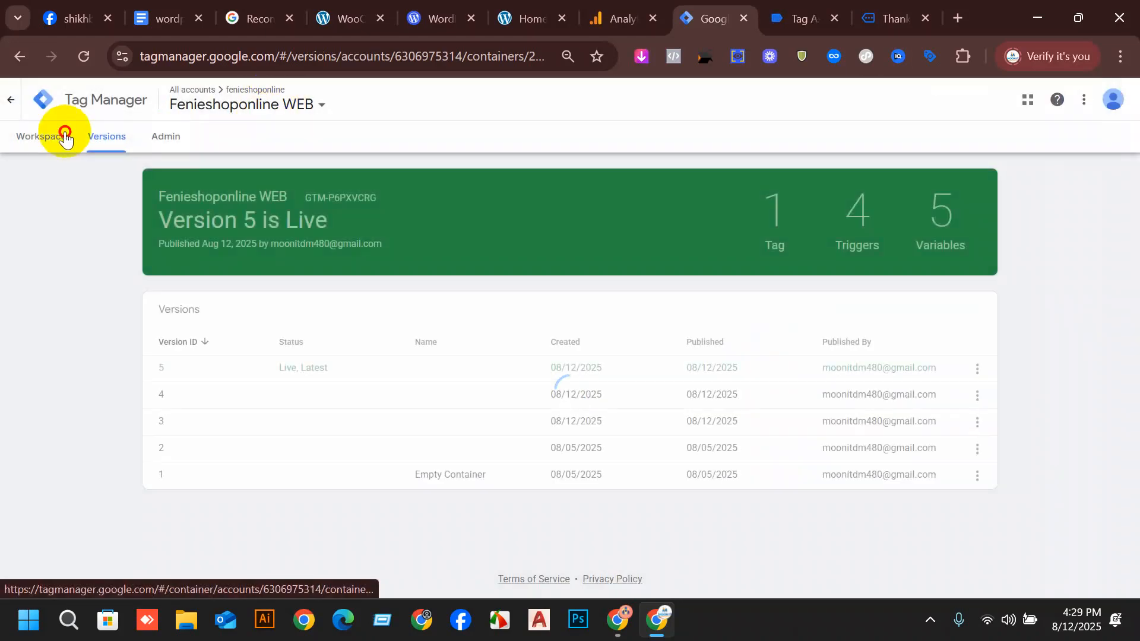
left_click(65, 136)
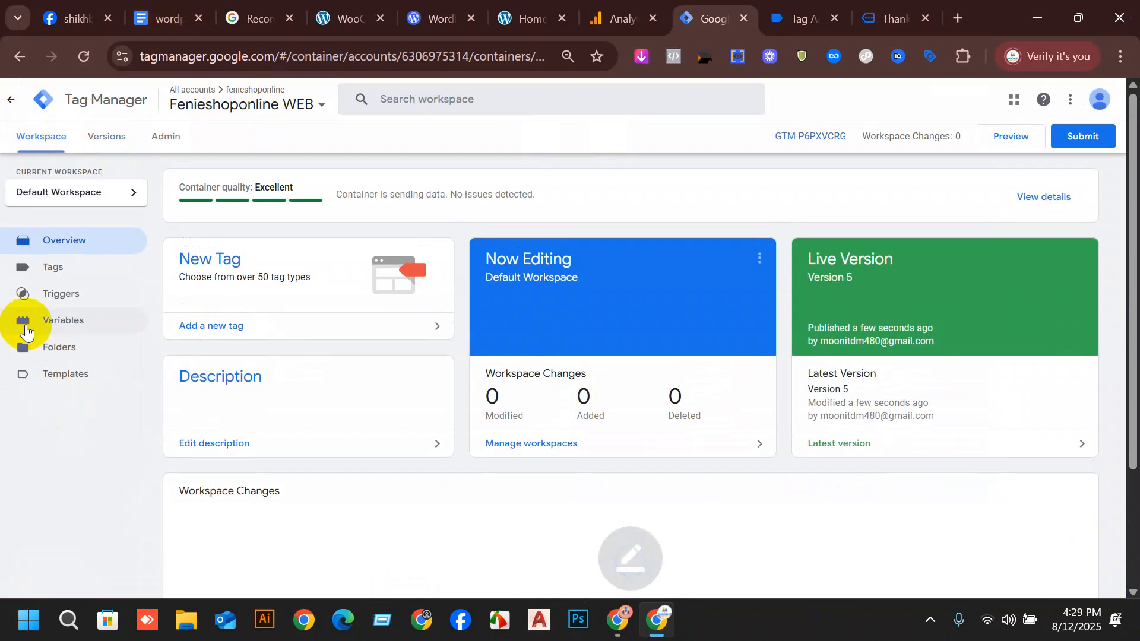
left_click(56, 283)
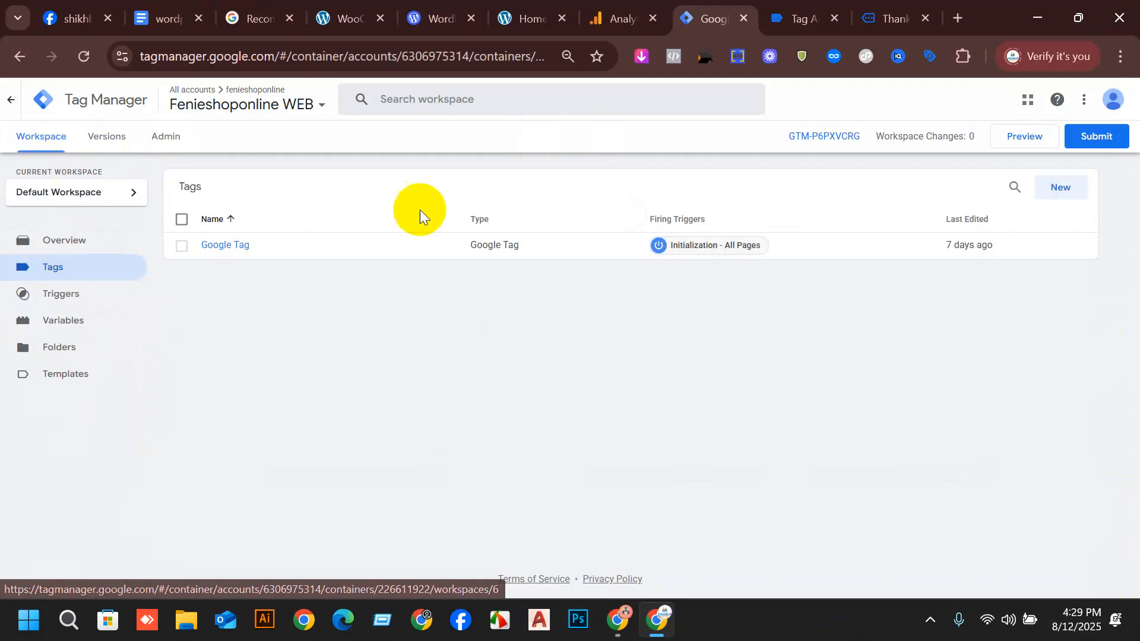
left_click(1059, 188)
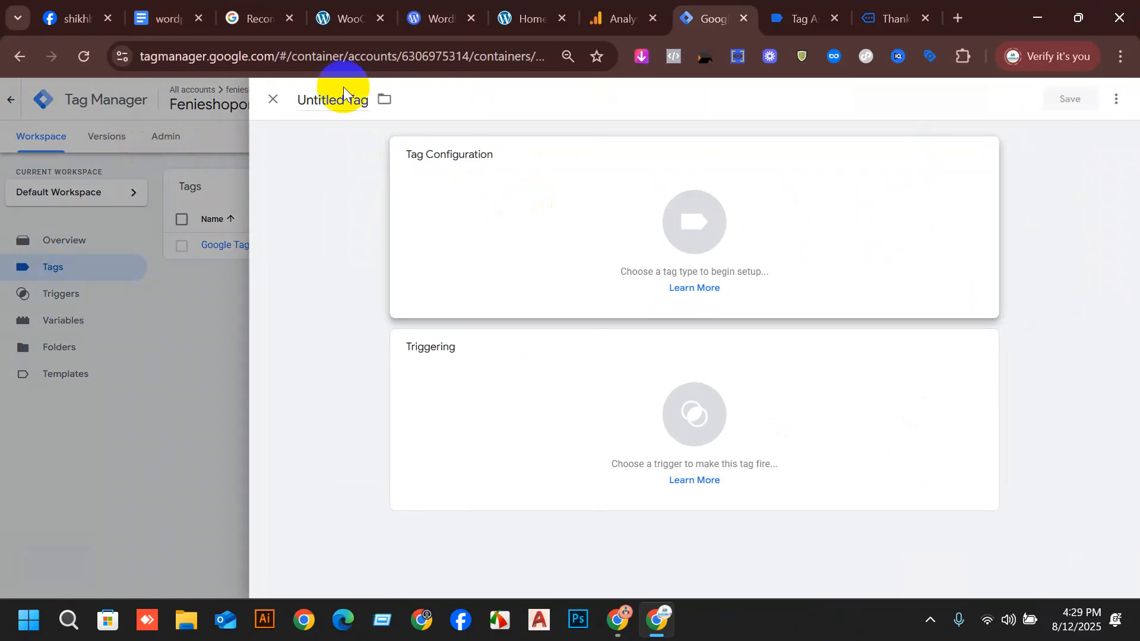
left_click(505, 173)
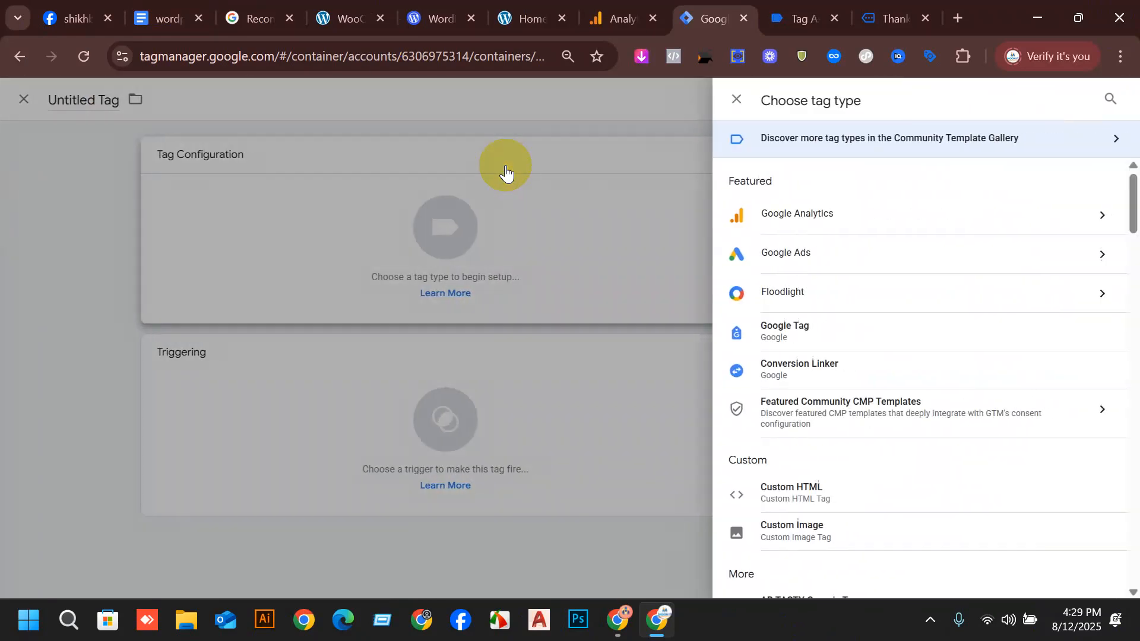
left_click(789, 212)
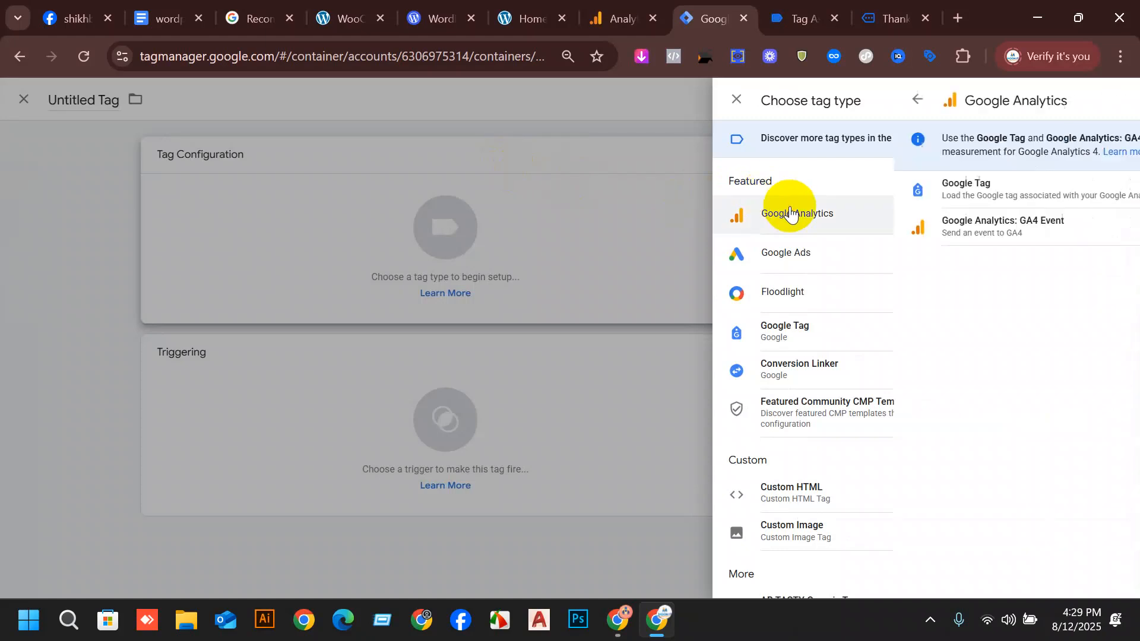
left_click(825, 237)
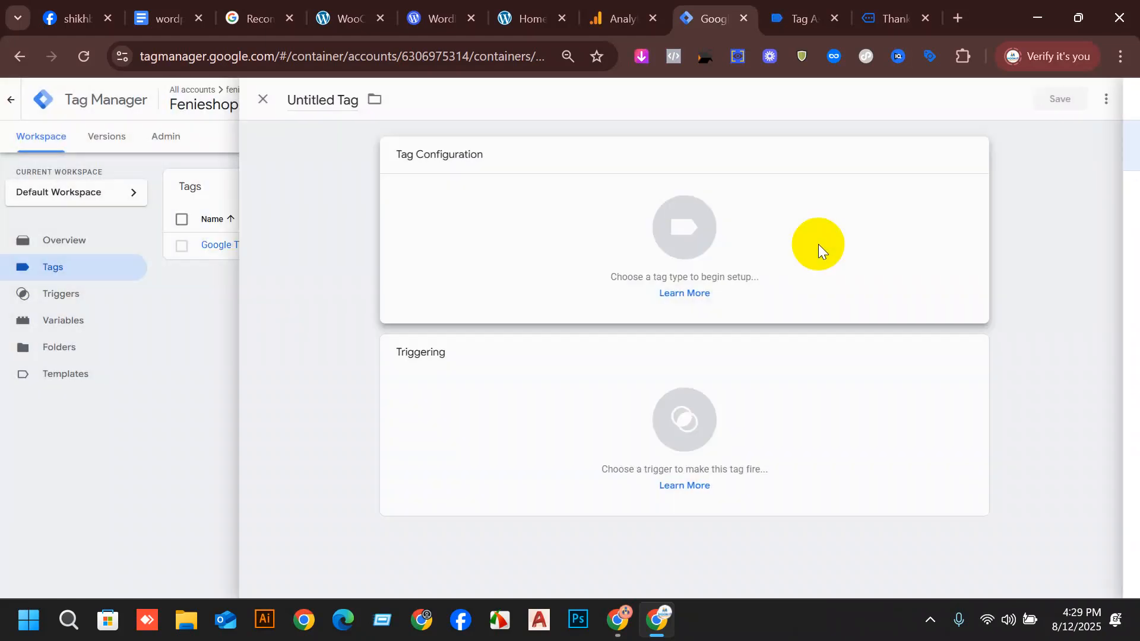
Set the new tag's Measurement ID to the ga4 id constant variable.
left_click(573, 291)
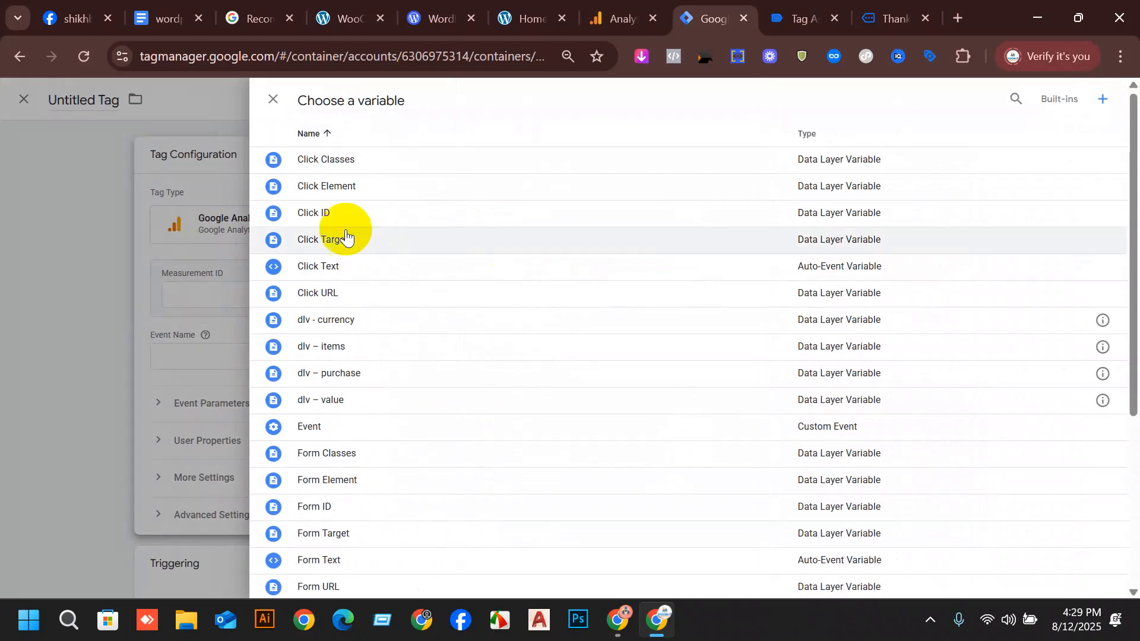
scroll(399, 209, "down", 3)
scroll(505, 416, "down", 2)
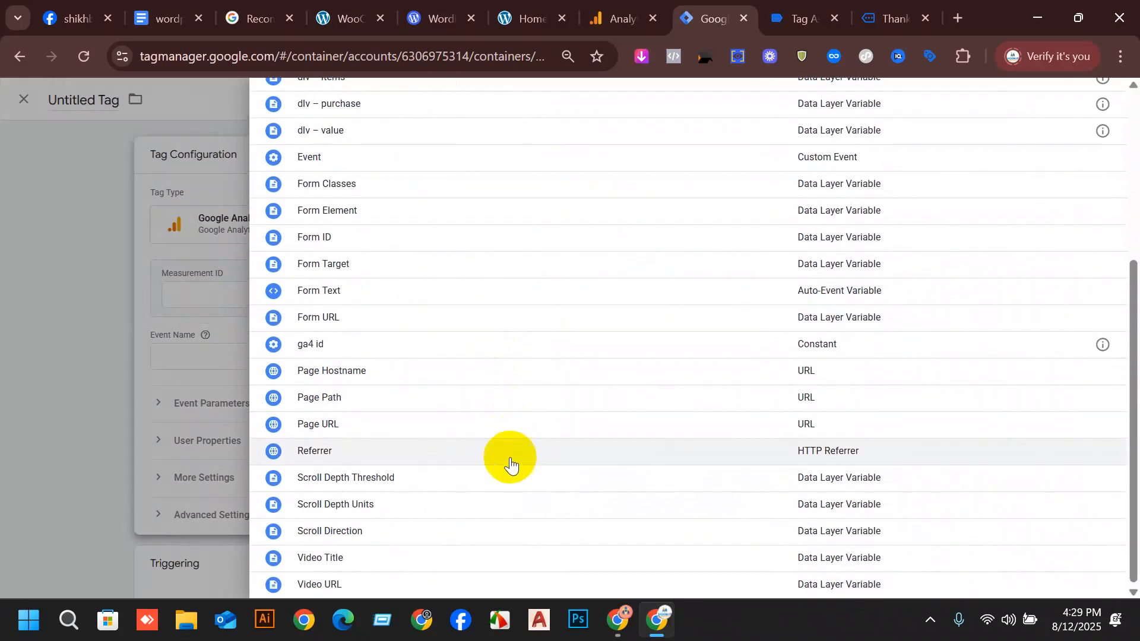
scroll(392, 356, "up", 5)
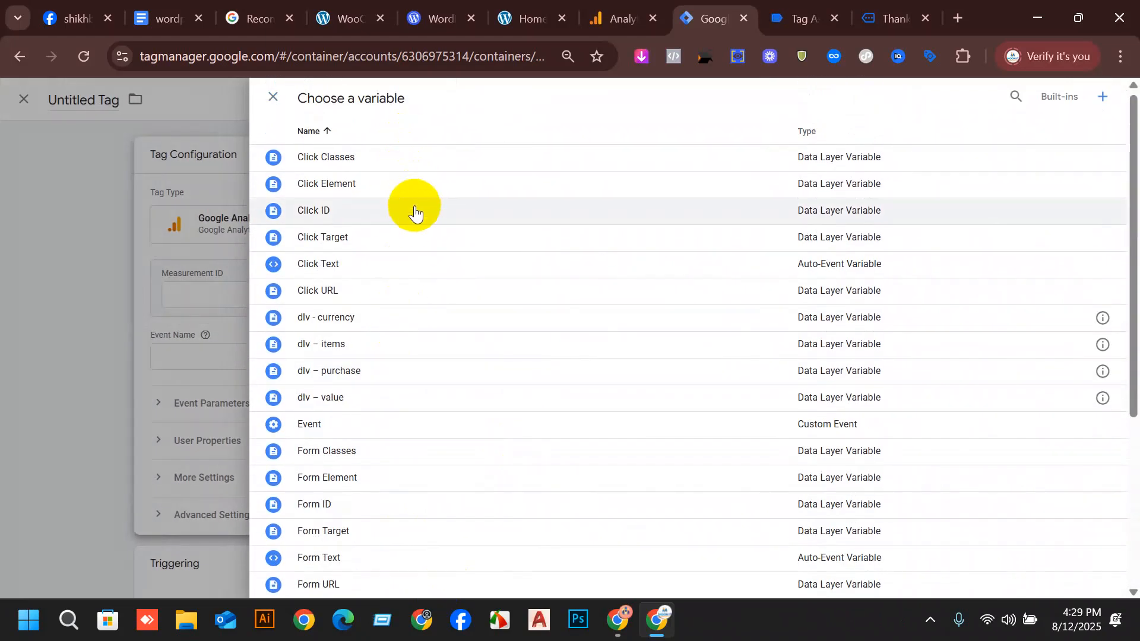
scroll(469, 279, "down", 5)
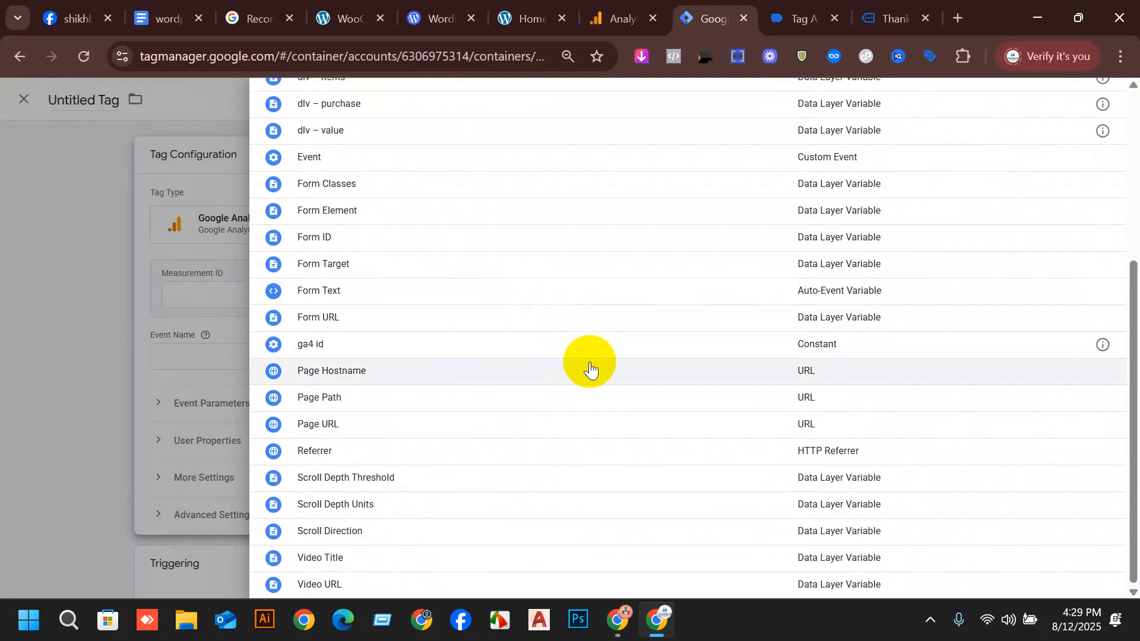
left_click(331, 355)
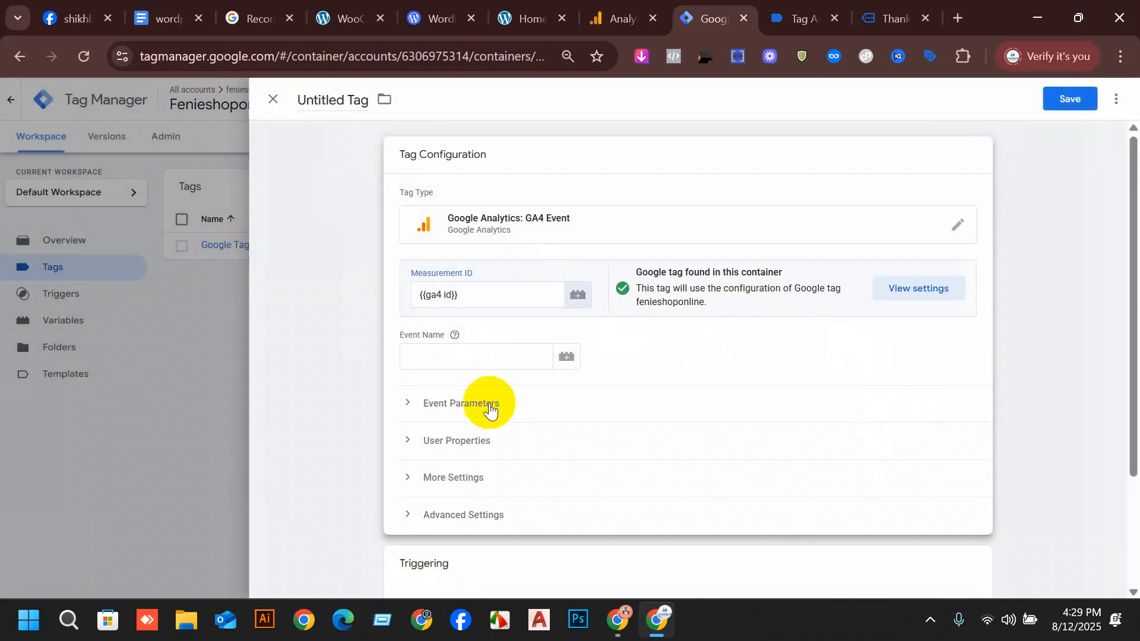
Switch to the wordpress ga4 setup document and copy the view_item trigger name from the ViewContent Event table.
left_click(485, 348)
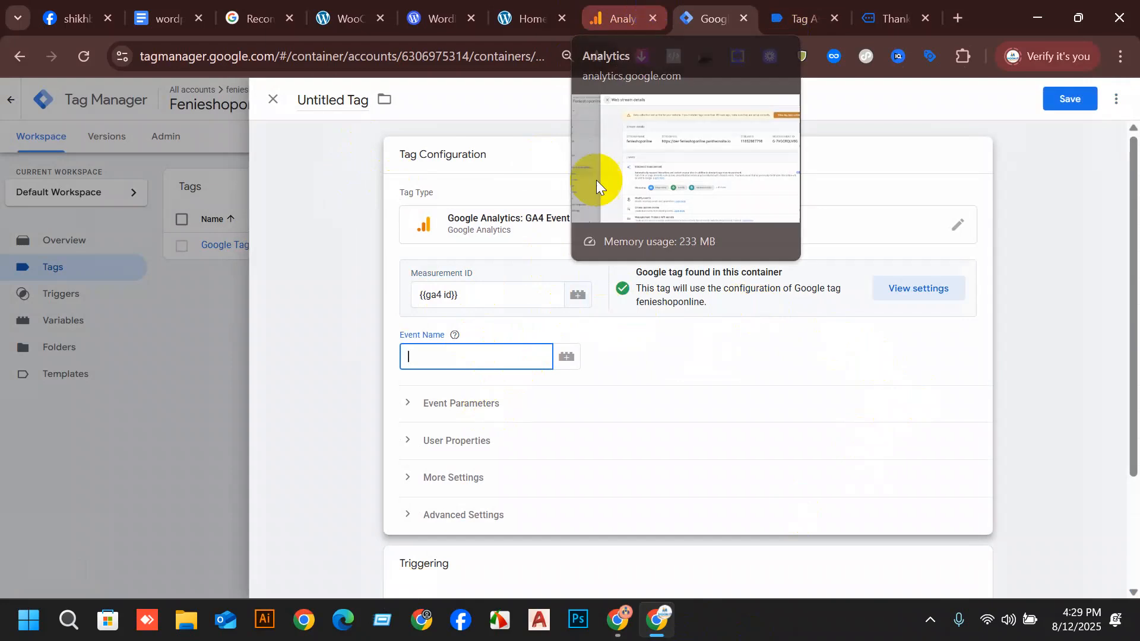
left_click(656, 7)
left_click(163, 8)
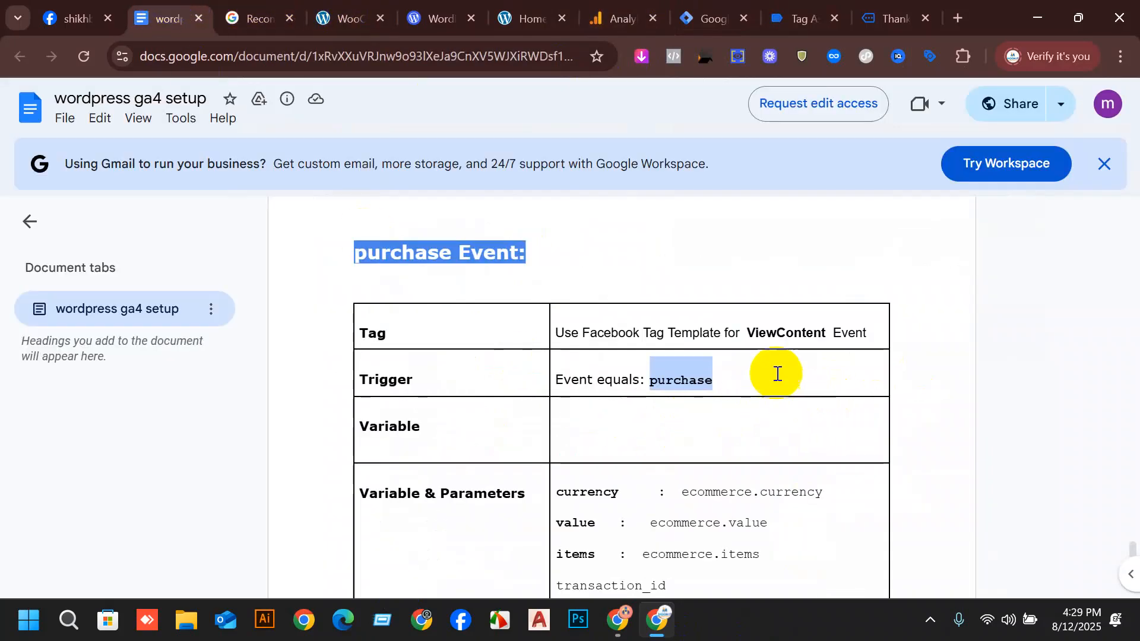
scroll(748, 313, "up", 1)
scroll(745, 317, "up", 1)
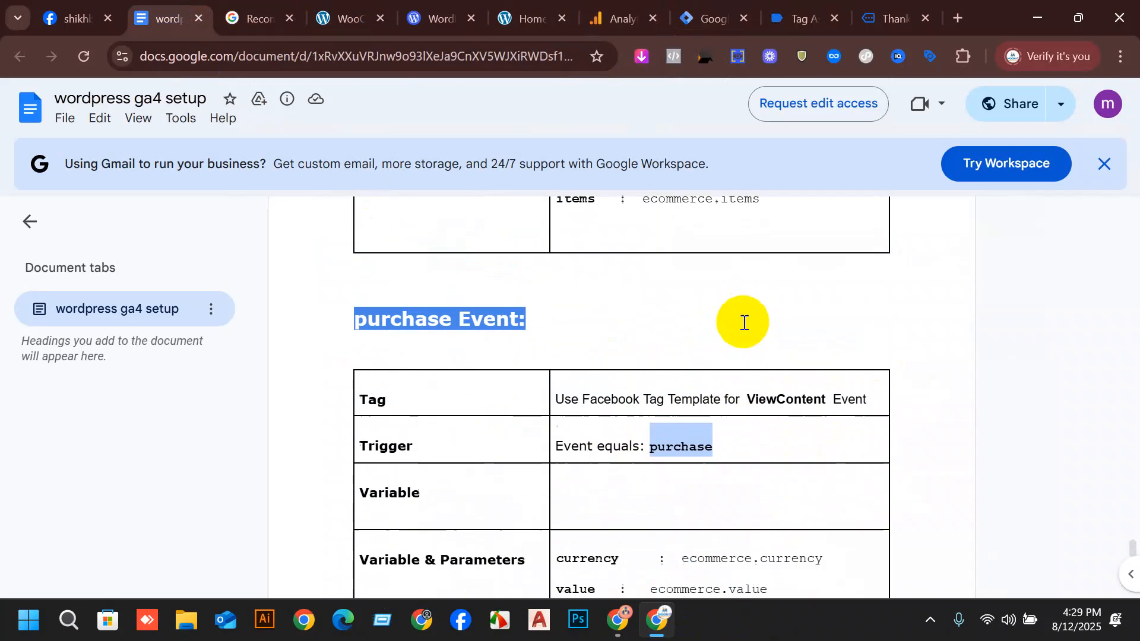
scroll(772, 344, "down", 1)
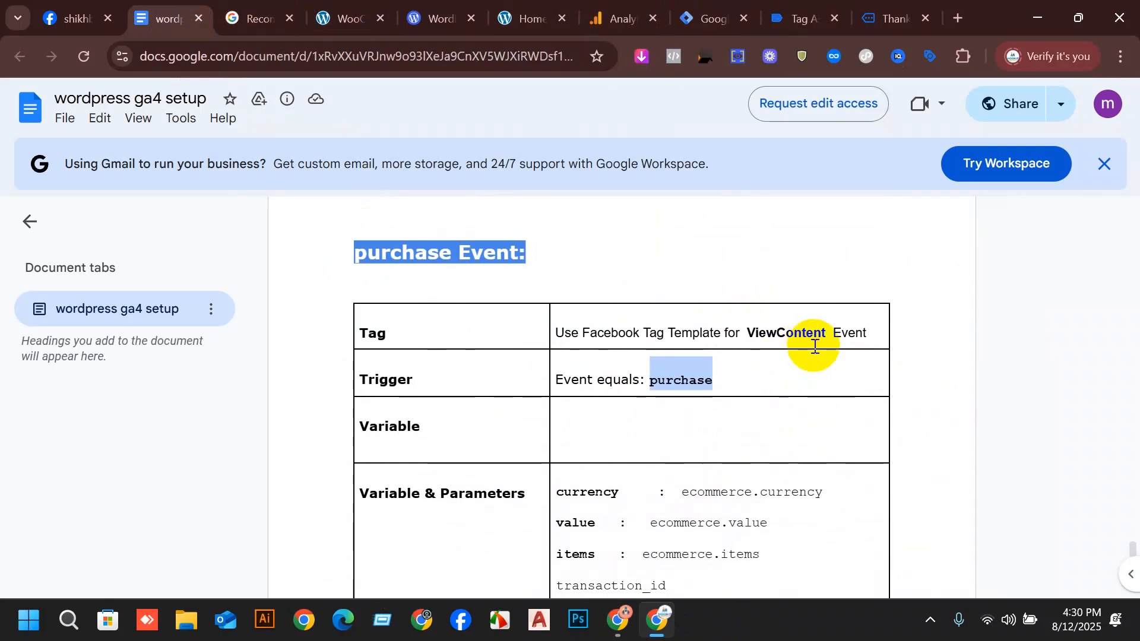
scroll(818, 346, "up", 10)
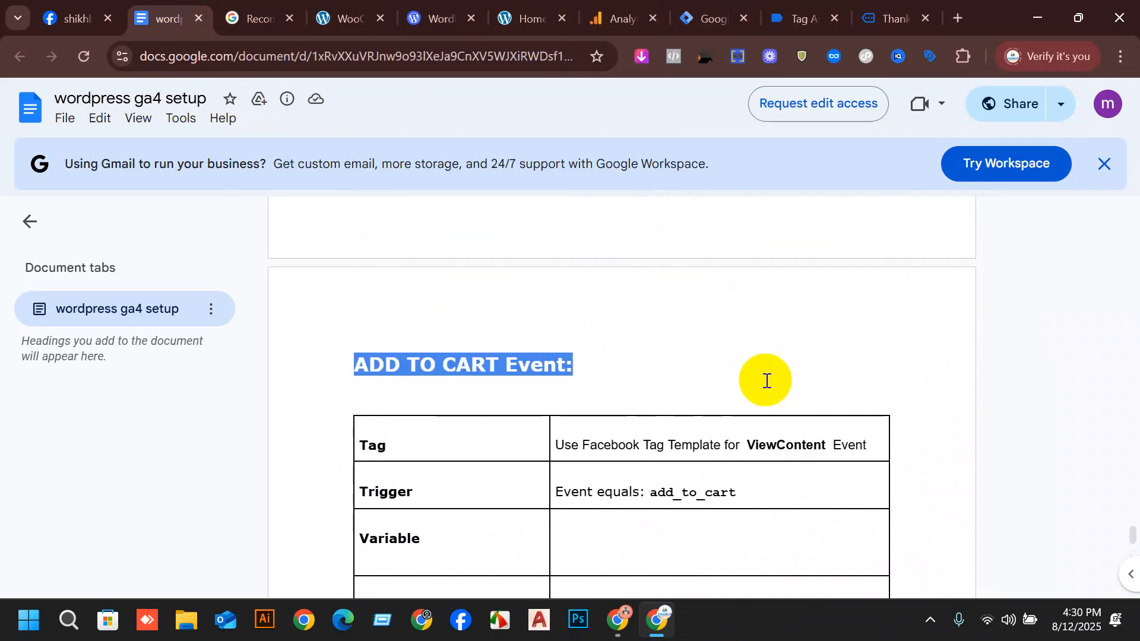
scroll(813, 470, "down", 15)
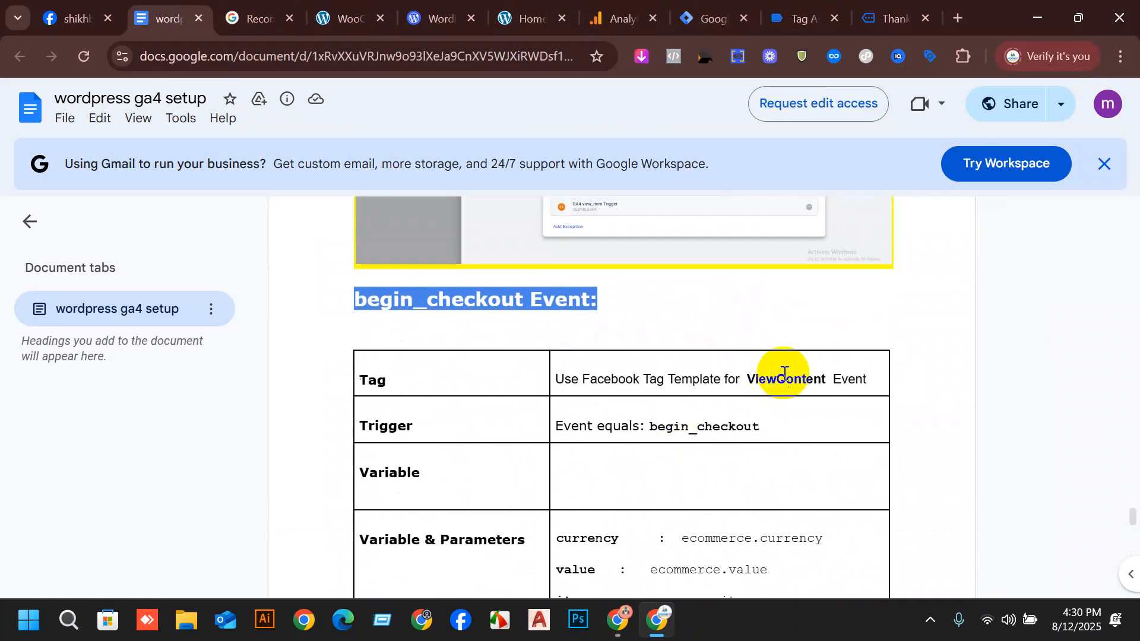
scroll(781, 377, "down", 6)
scroll(784, 373, "down", 8)
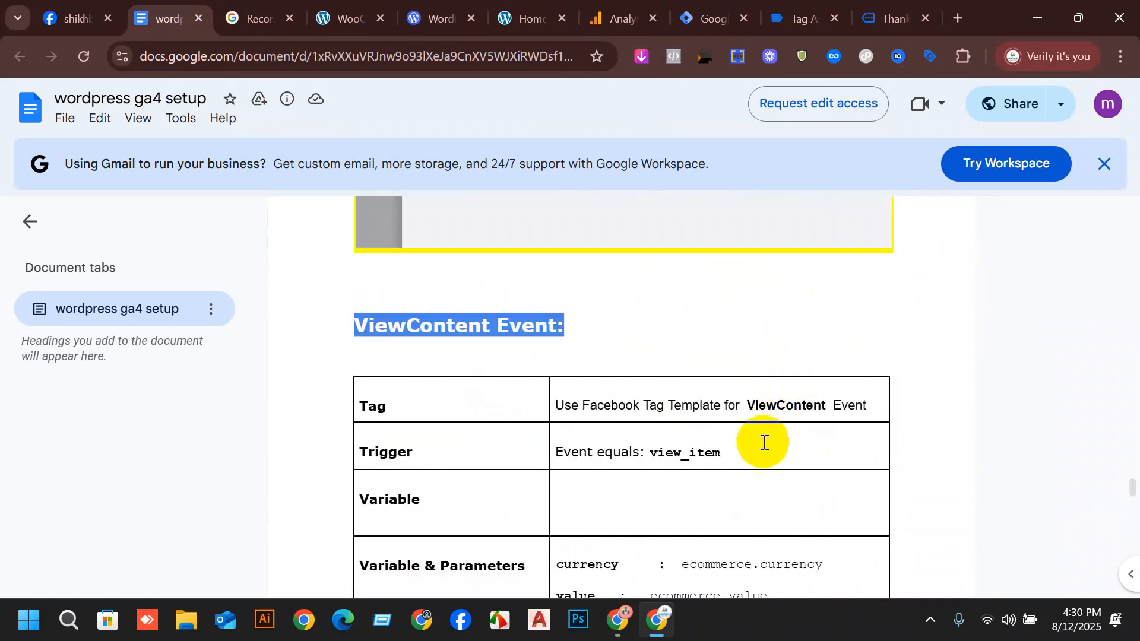
left_click_drag(730, 456, 643, 454)
key("ctrl+c")
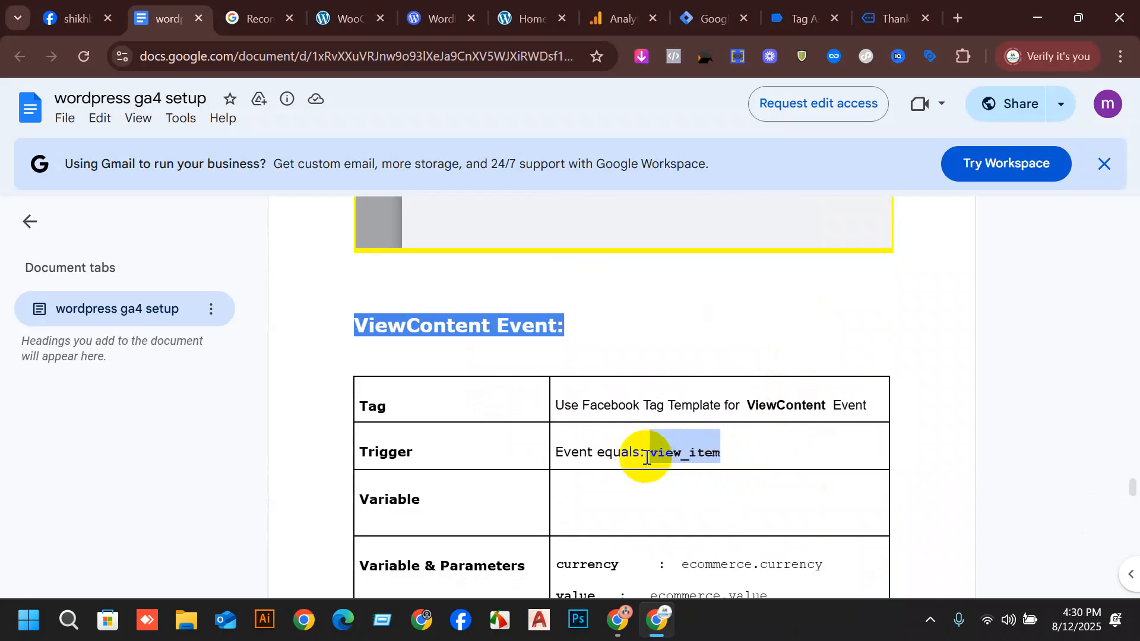
Return to Tag Manager, enter view_item as the event name and name the tag "view_item Tag".
left_click(715, 9)
left_click(781, 8)
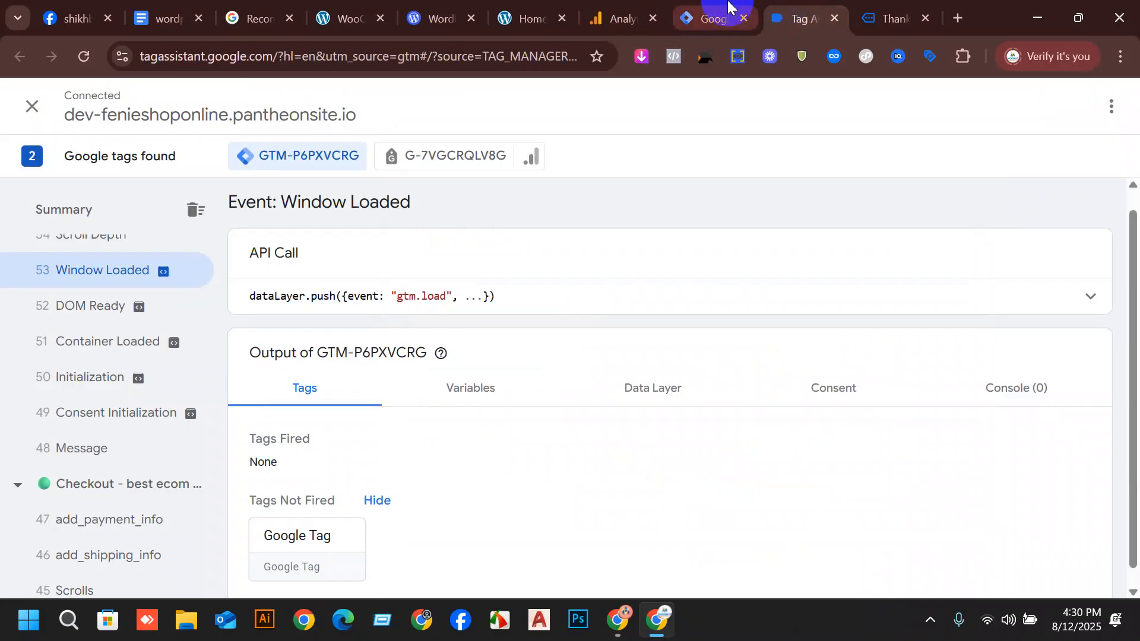
left_click(729, 7)
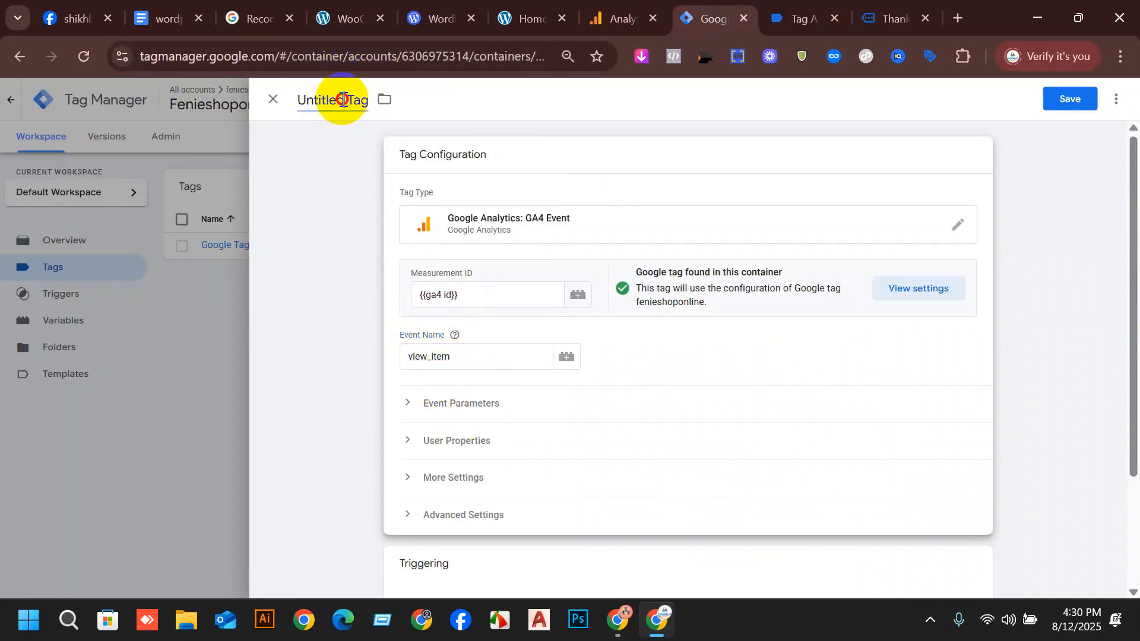
left_click_drag(343, 99, 275, 115)
key("ctrl+v")
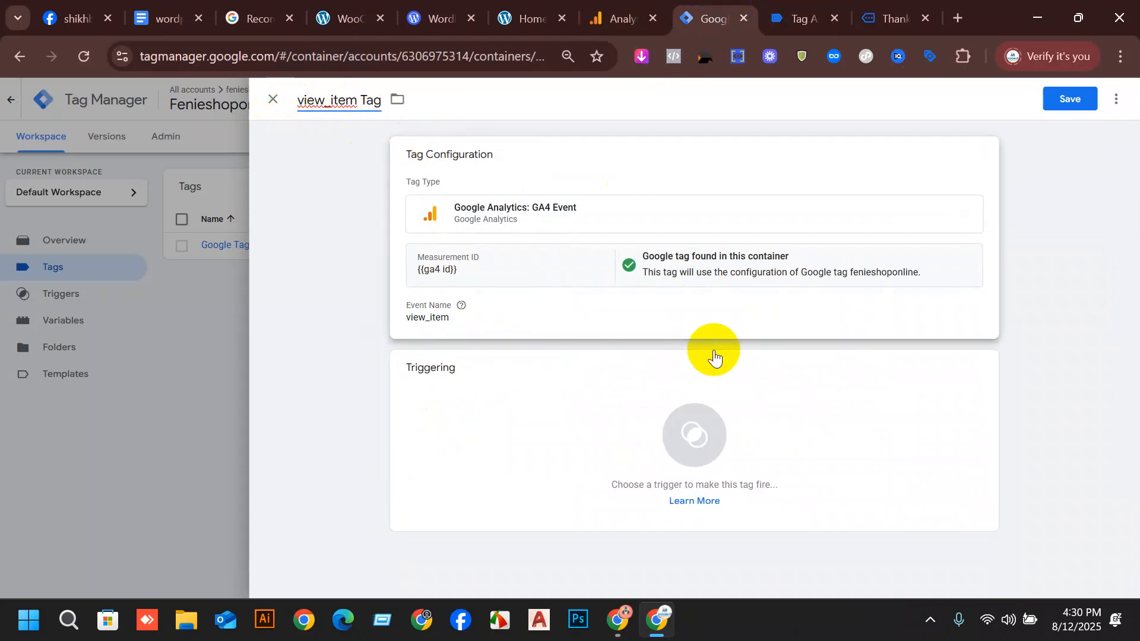
Add three empty event parameter rows to the view_item tag's configuration.
left_click(585, 331)
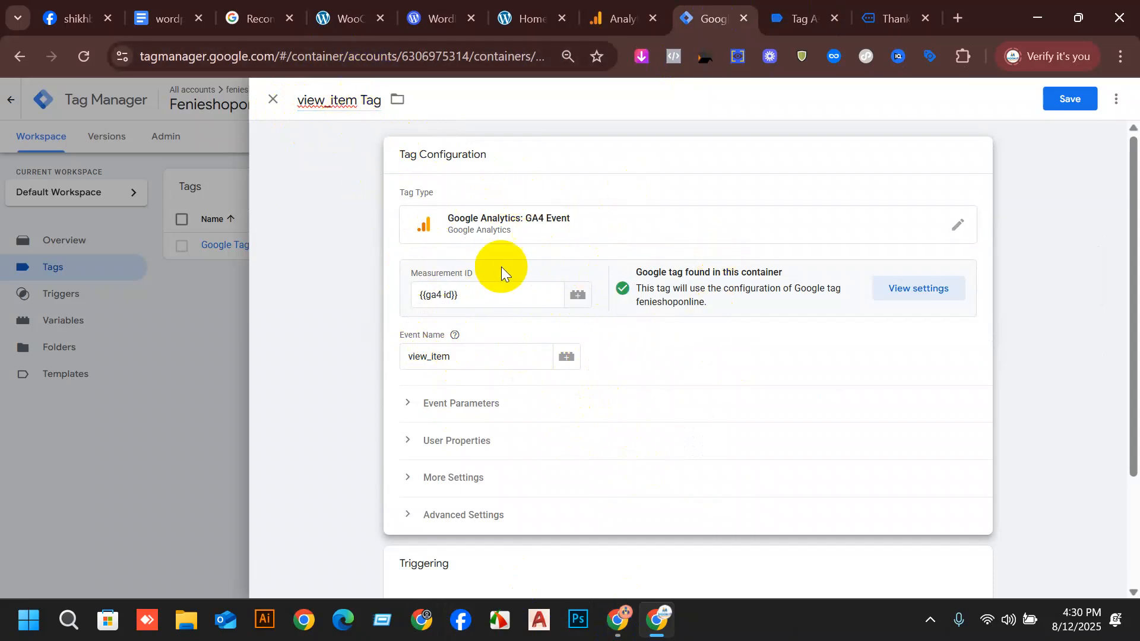
scroll(561, 363, "down", 1)
scroll(561, 363, "down", 1)
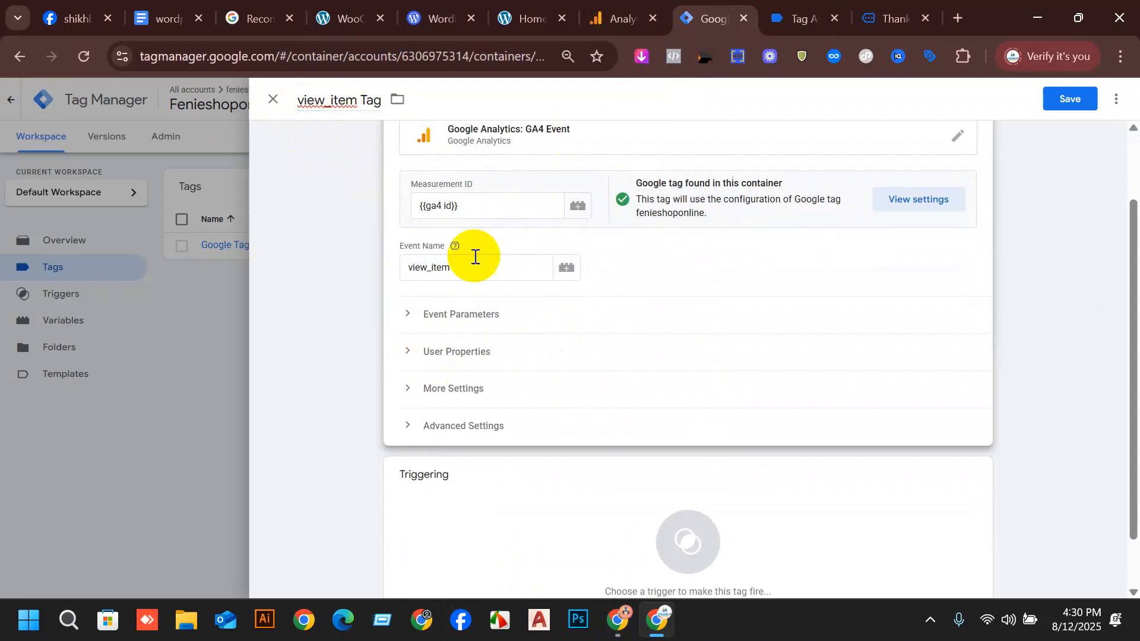
left_click(413, 316)
left_click(491, 415)
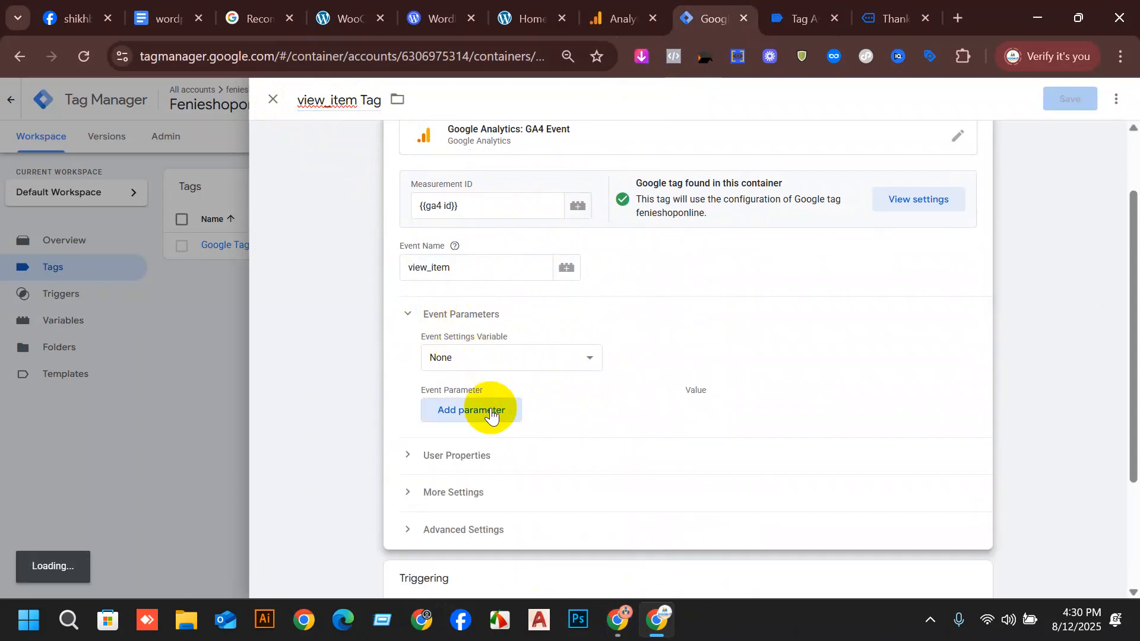
left_click(463, 446)
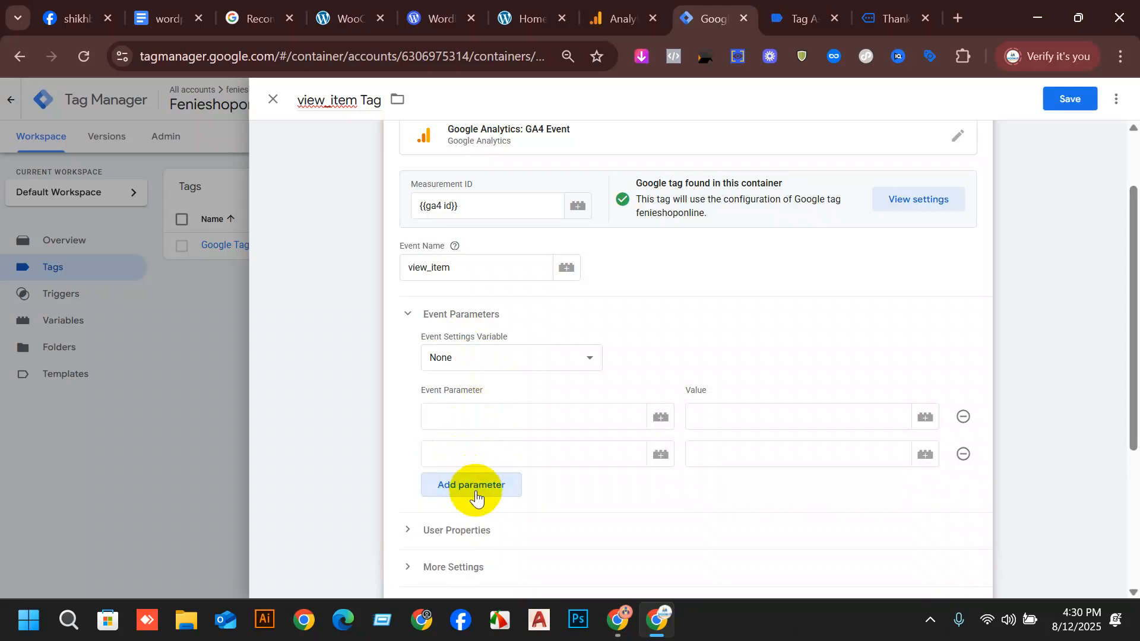
left_click(474, 485)
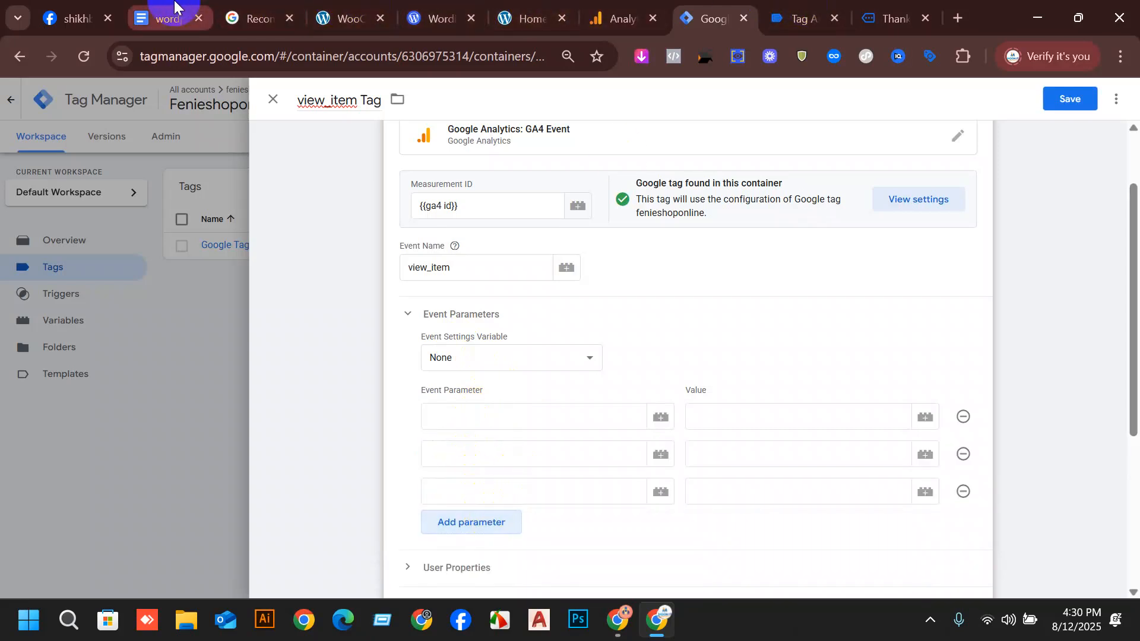
Copy currency from the ViewContent Event table in the setup document and paste it as the tag's first event parameter.
left_click(160, 17)
scroll(665, 473, "down", 3)
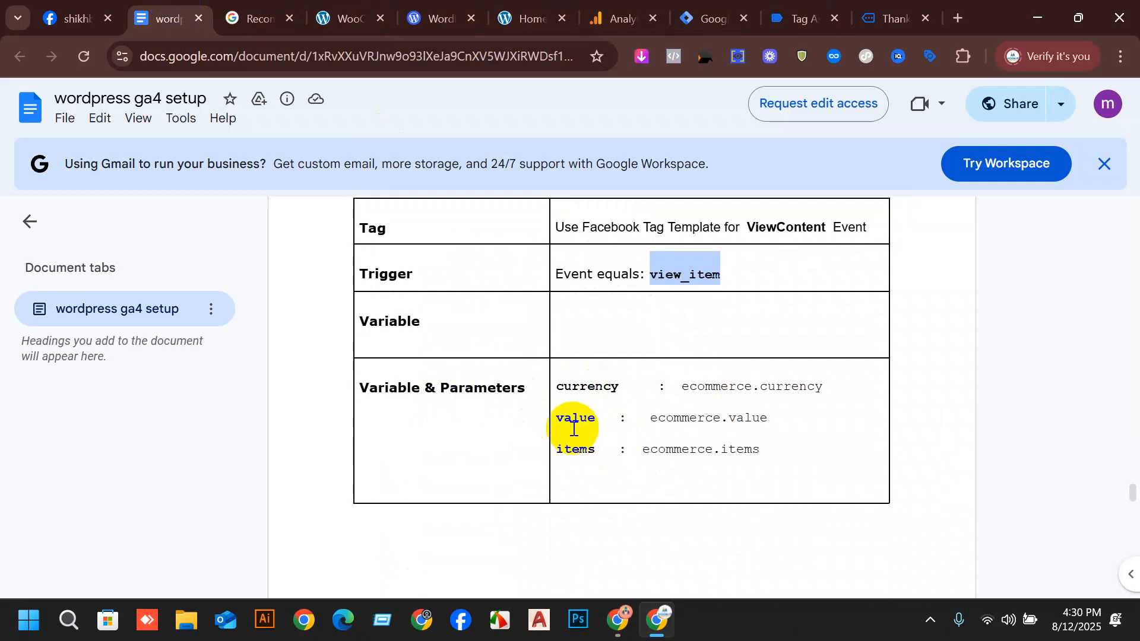
left_click_drag(619, 386, 571, 396)
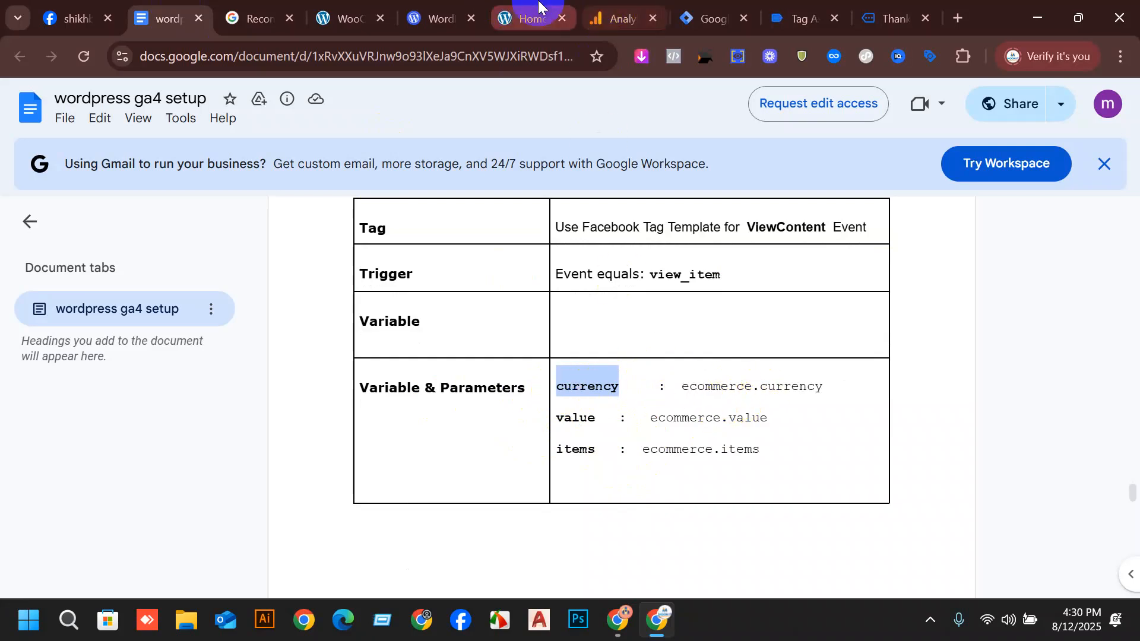
left_click(706, 19)
left_click(453, 422)
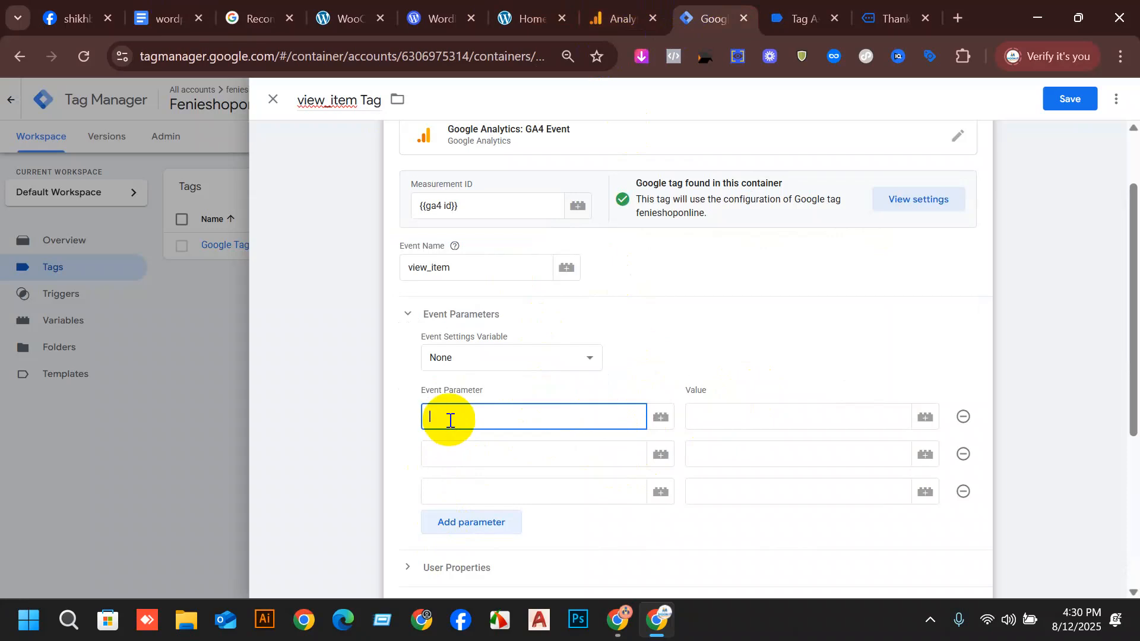
type("currency")
left_click(754, 311)
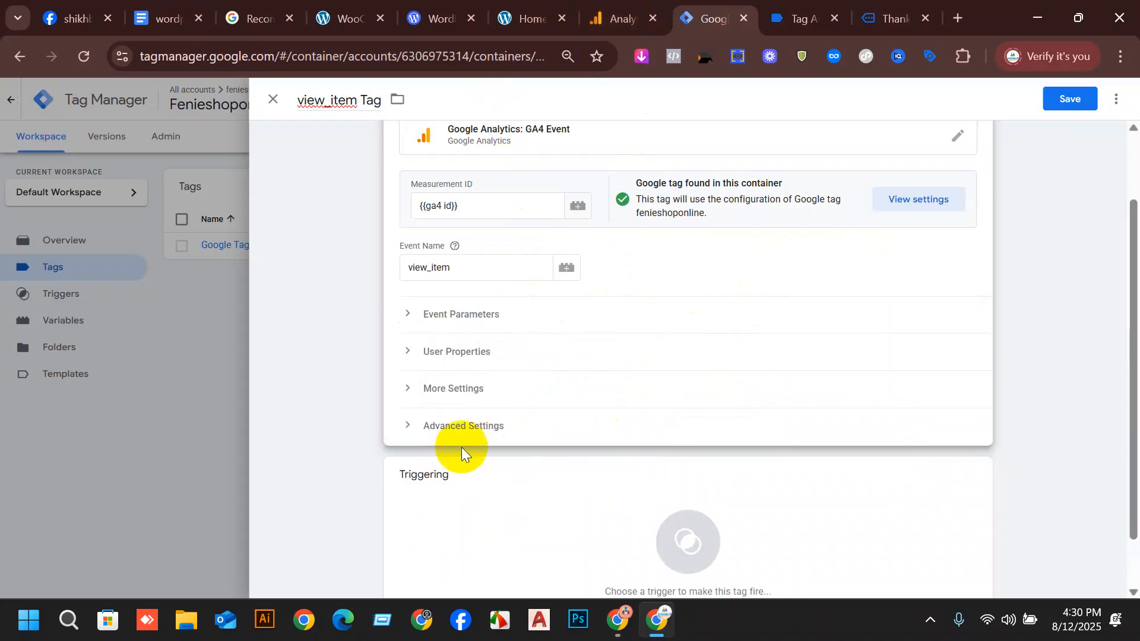
Copy value from the setup document's ViewContent Event table and paste it as the view_item tag's second event parameter in Tag Manager.
left_click(407, 353)
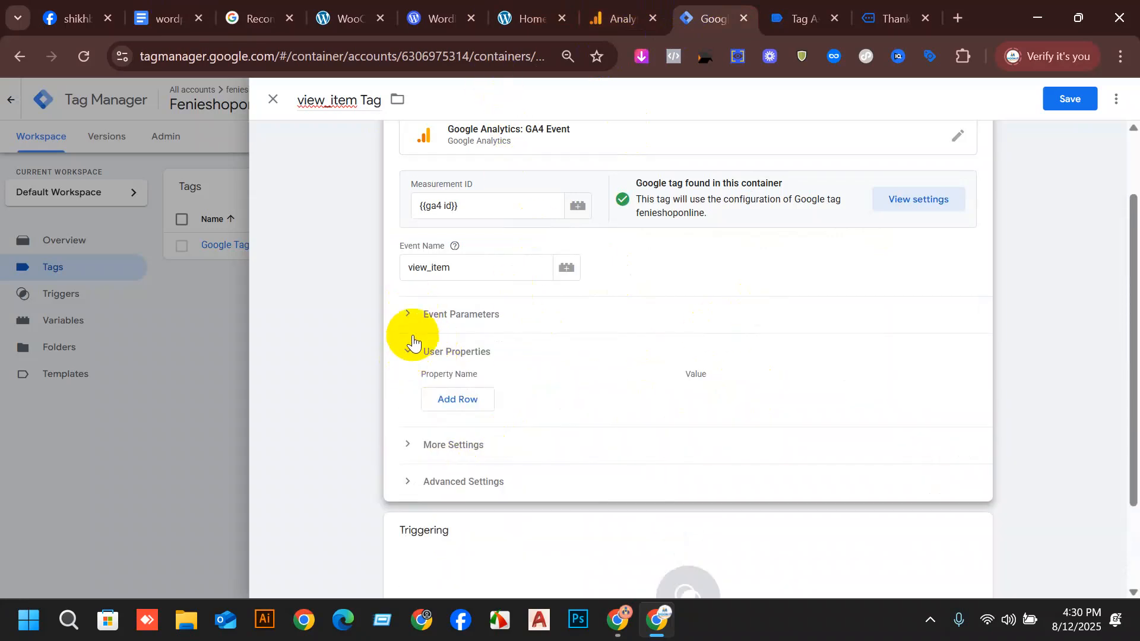
left_click(407, 313)
left_click(432, 454)
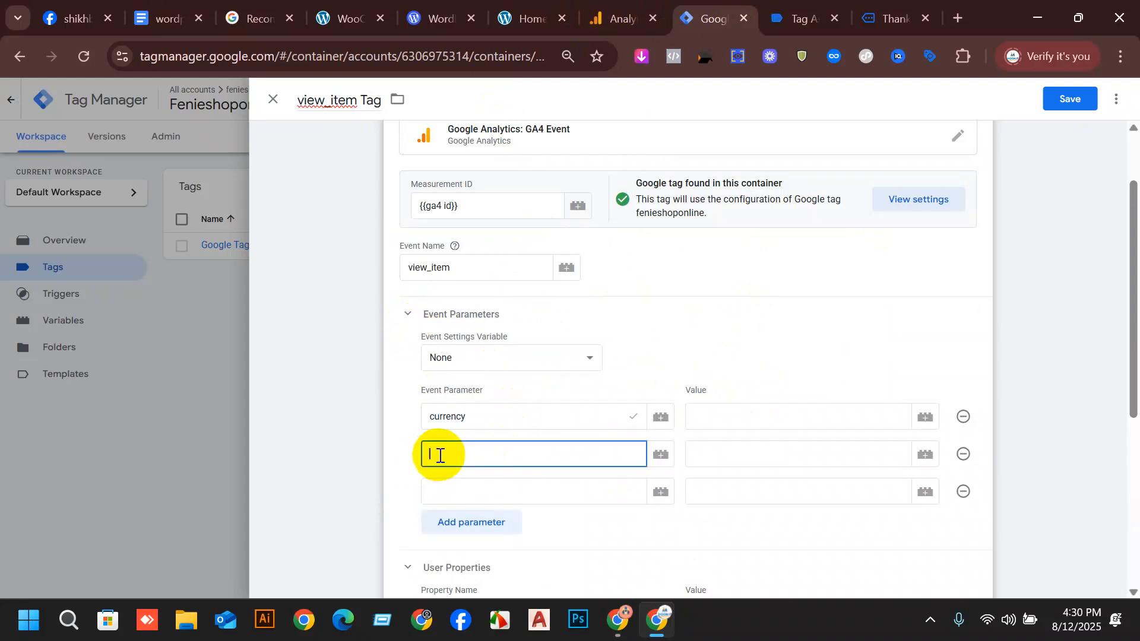
left_click(89, 17)
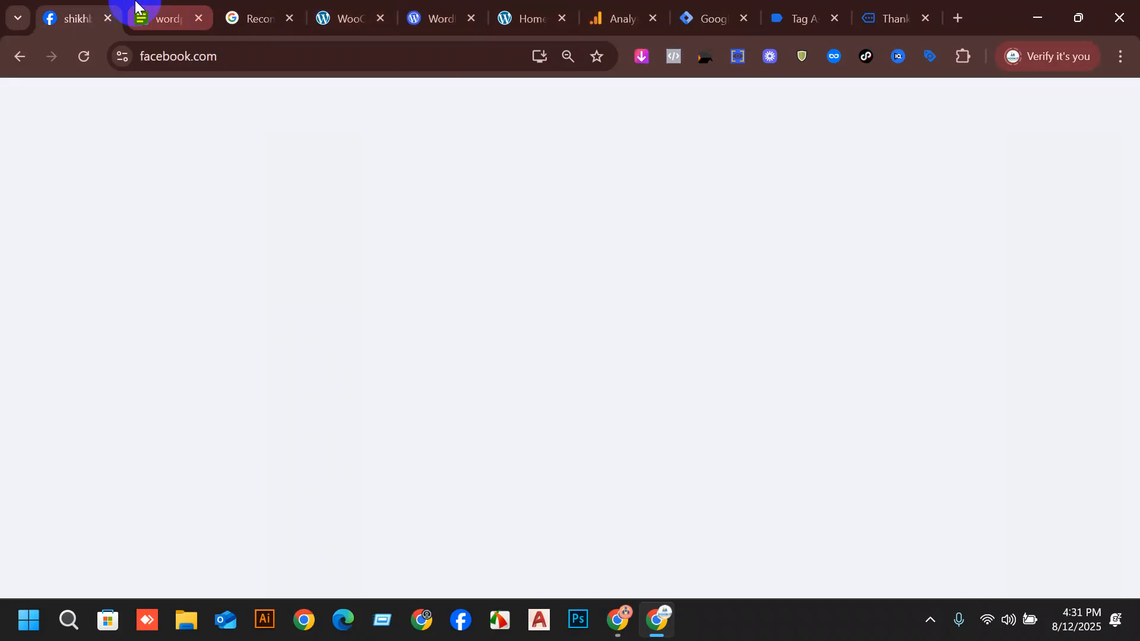
left_click(160, 18)
left_click(576, 414)
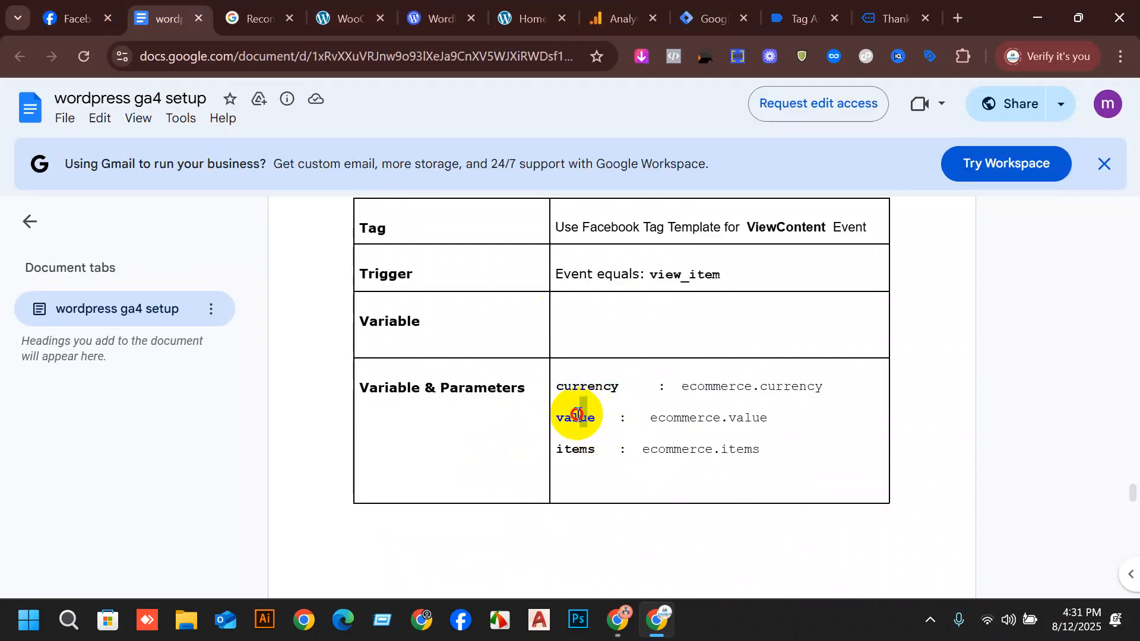
left_click_drag(593, 423, 557, 426)
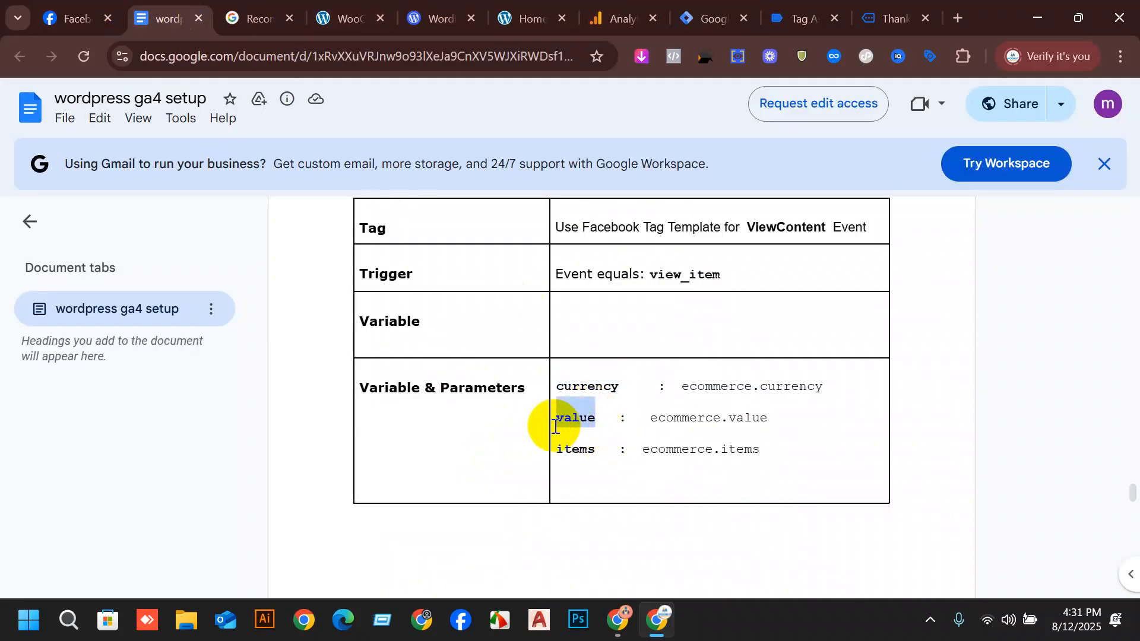
left_click(695, 17)
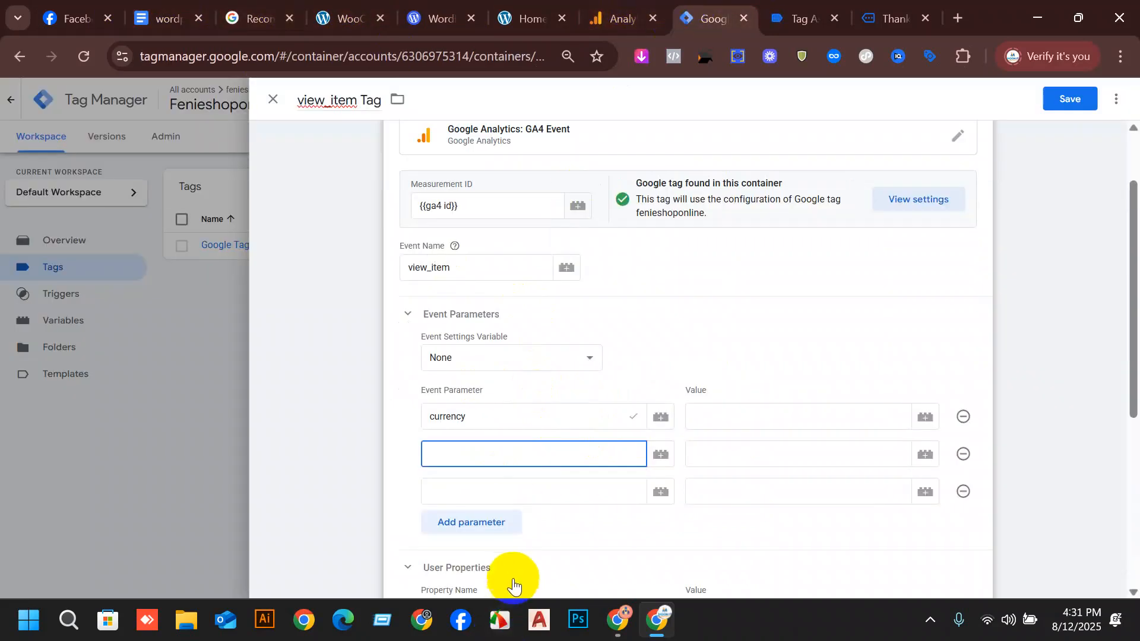
Copy items from the same document table and paste it as the tag's third event parameter in Tag Manager.
left_click(467, 484)
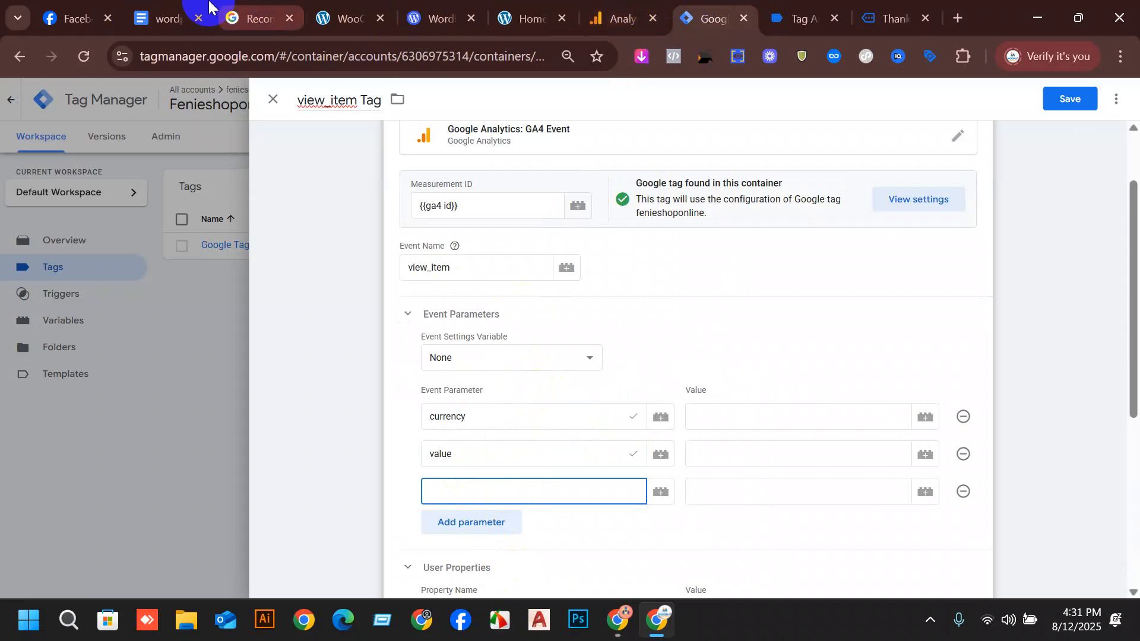
left_click(193, 8)
left_click_drag(596, 443, 556, 456)
key("ctrl+c")
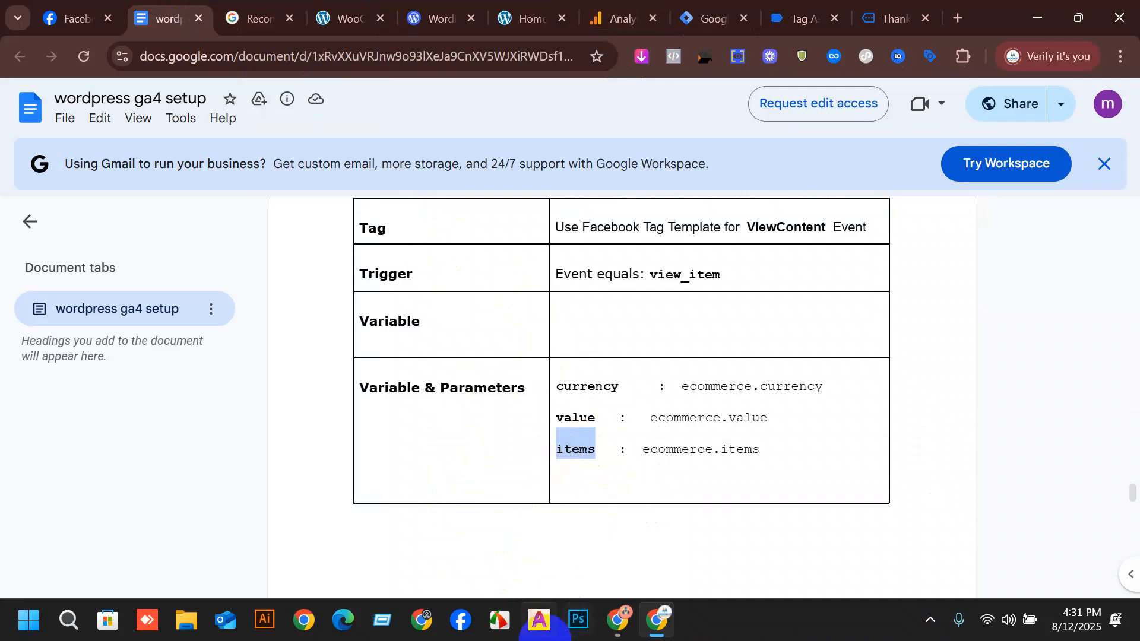
left_click(684, 17)
key("ctrl+v")
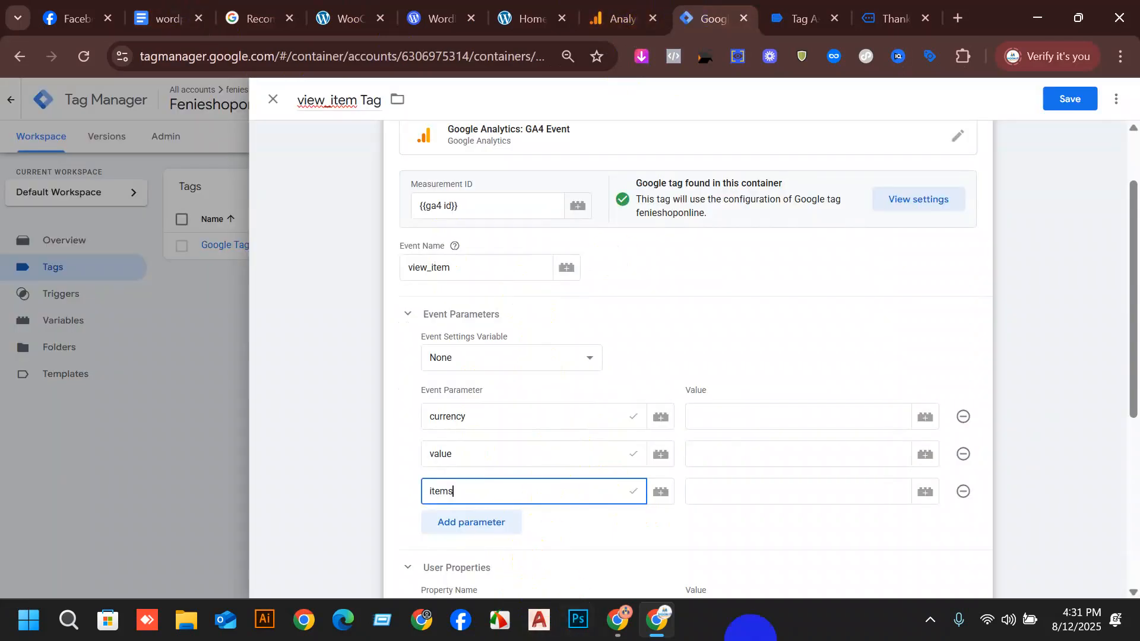
Switch to Tag Assistant and examine the Window Loaded event's tag output.
left_click(790, 21)
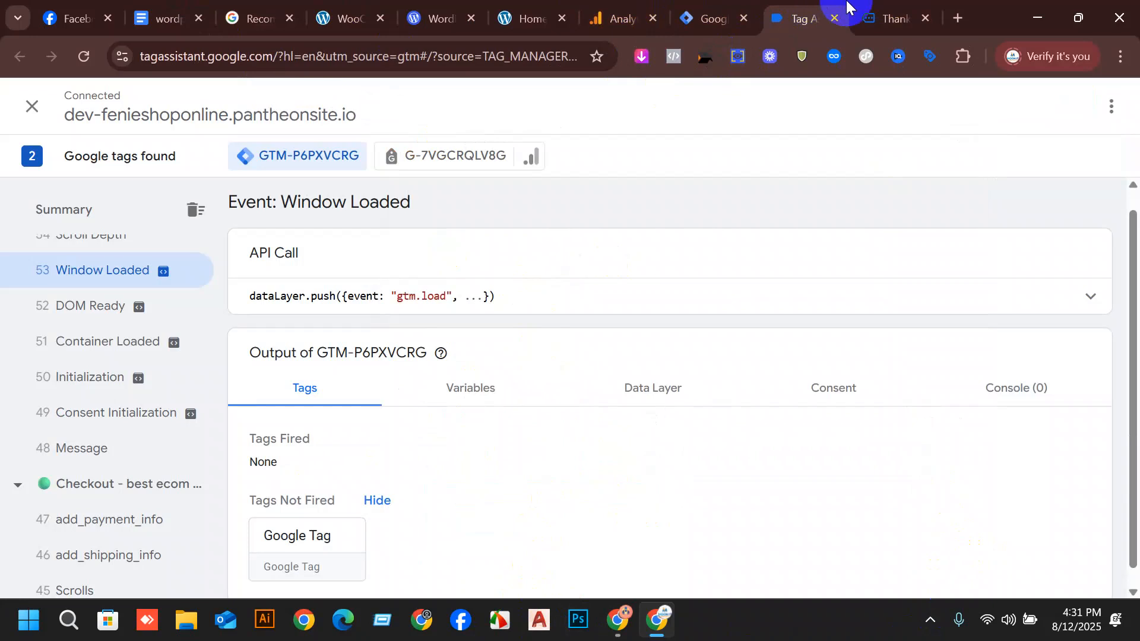
scroll(279, 504, "down", 1)
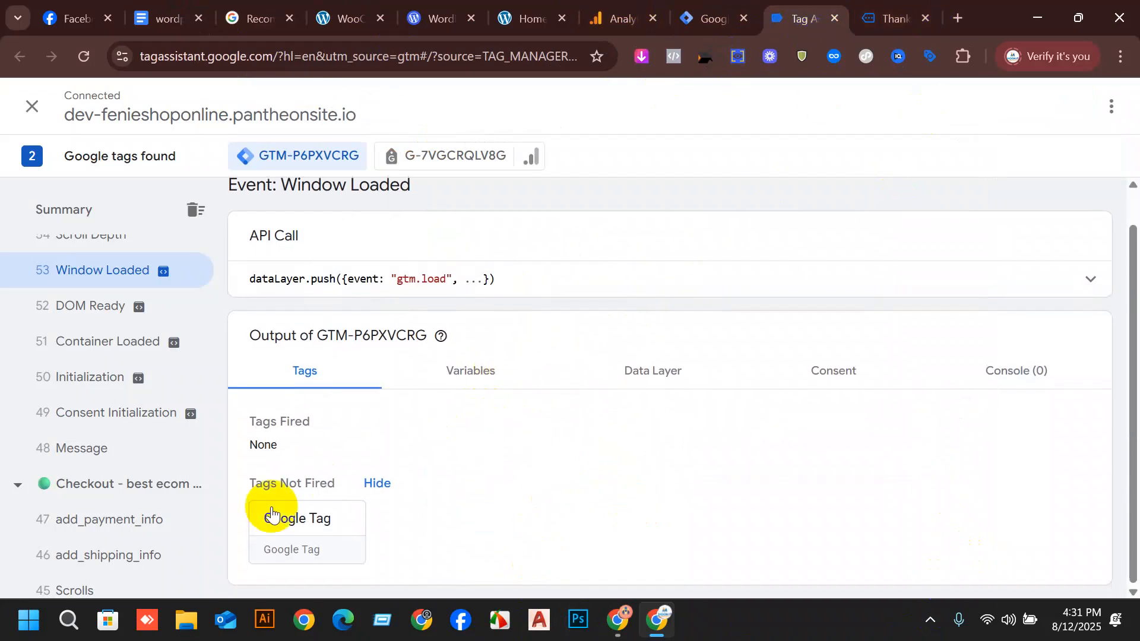
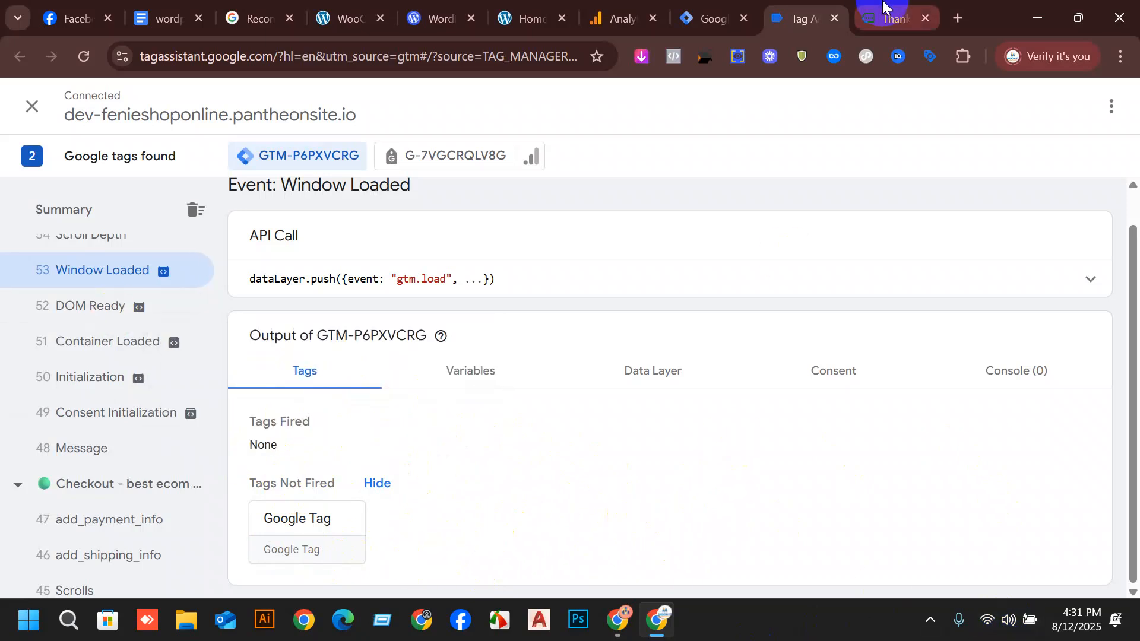
Return to Tag Manager and assign the dlv - currency variable as the value of the view_item tag's currency parameter.
left_click(737, 6)
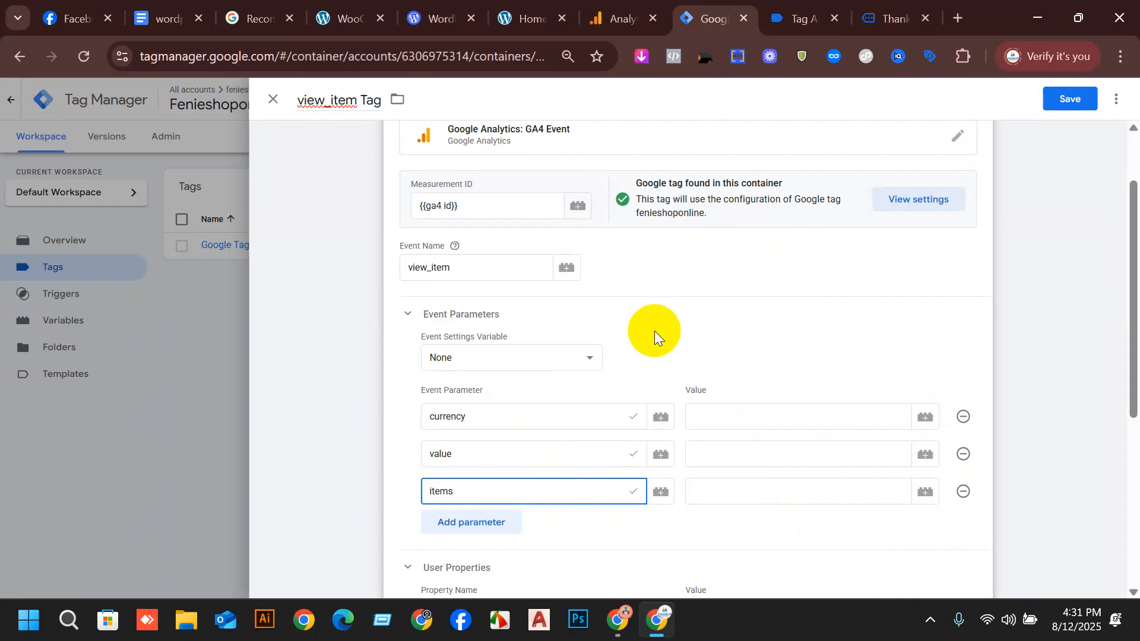
left_click(974, 640)
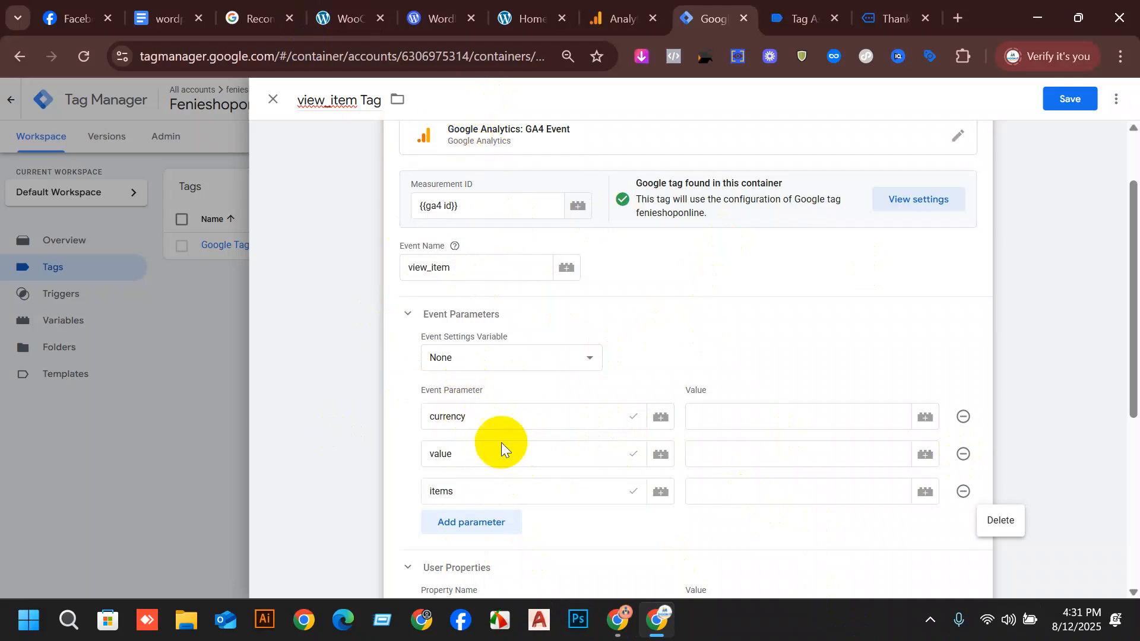
left_click(926, 418)
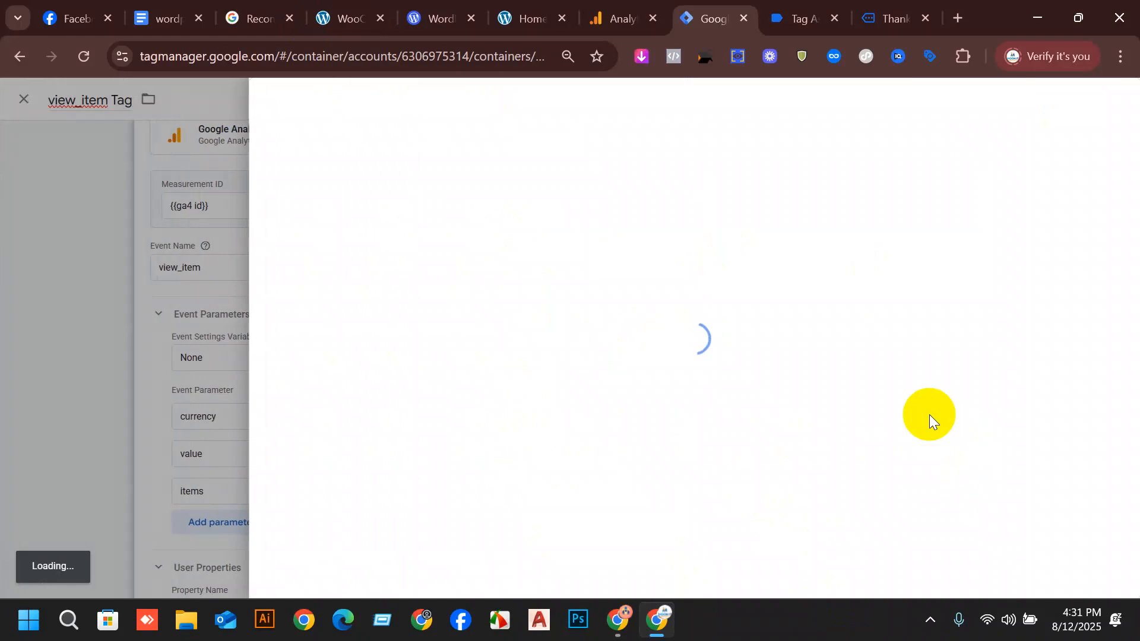
scroll(445, 261, "down", 2)
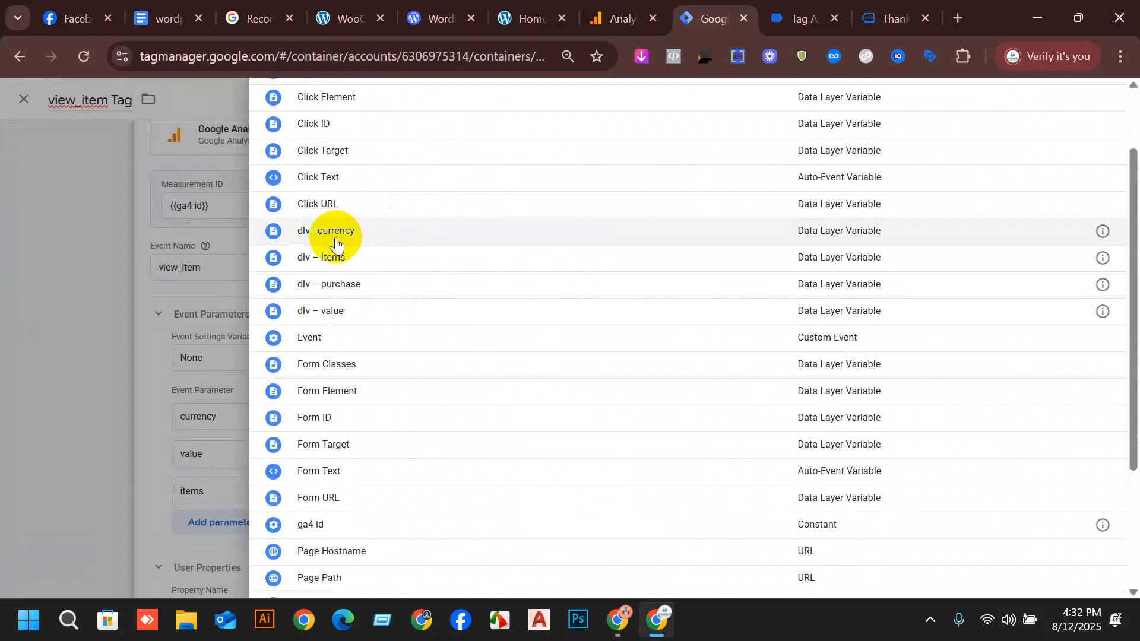
left_click(336, 240)
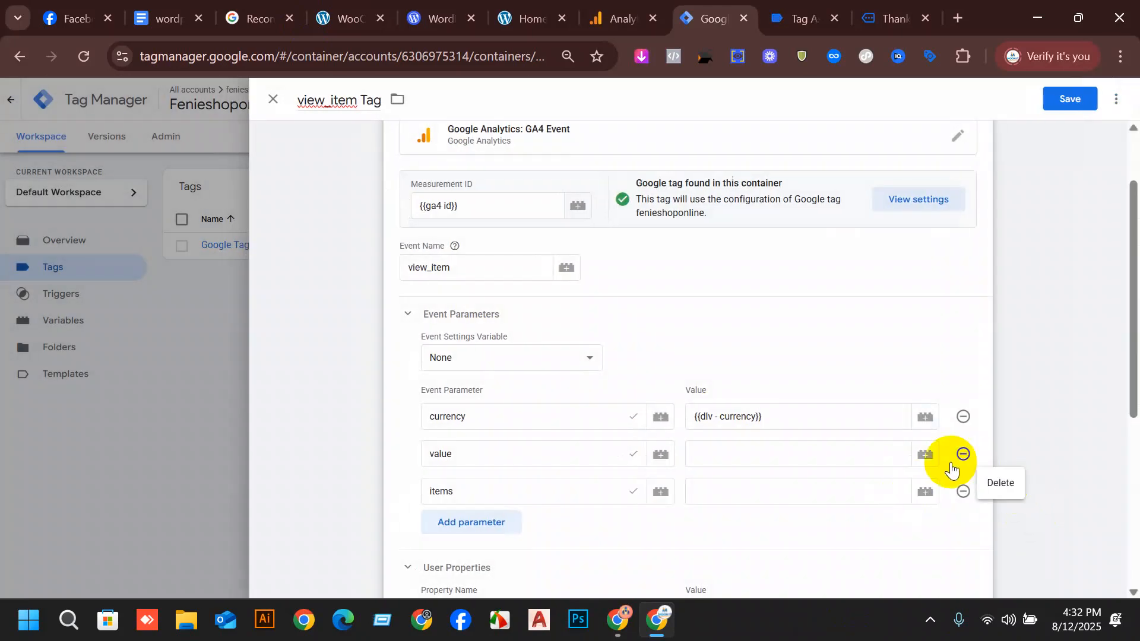
Assign the dlv – value variable to the value parameter and dlv – items to the items parameter.
left_click(926, 456)
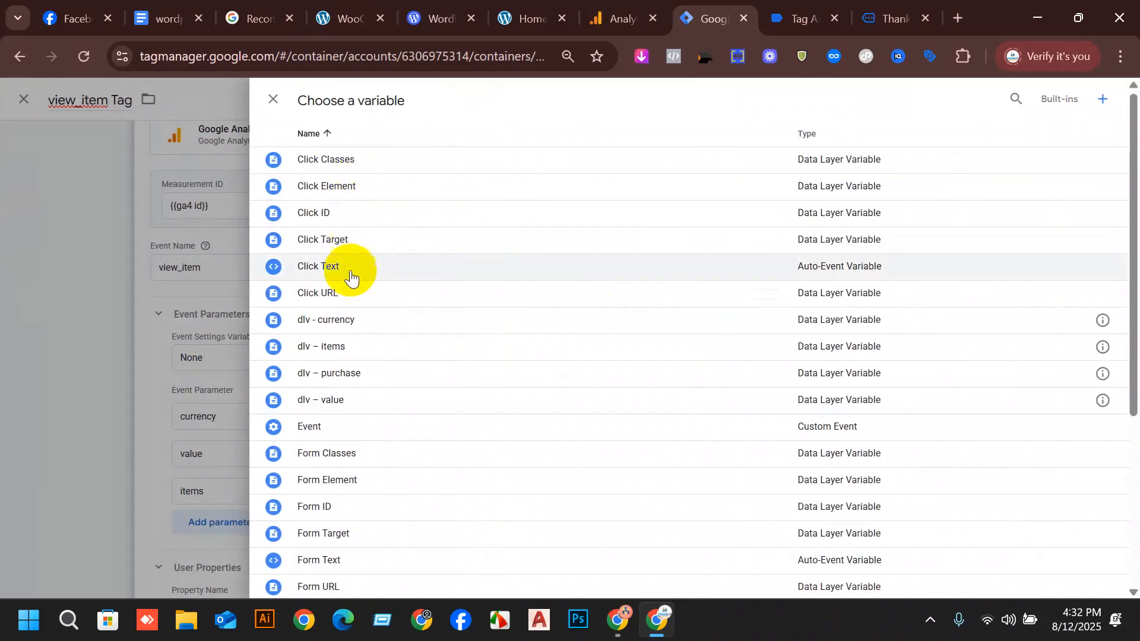
left_click(367, 400)
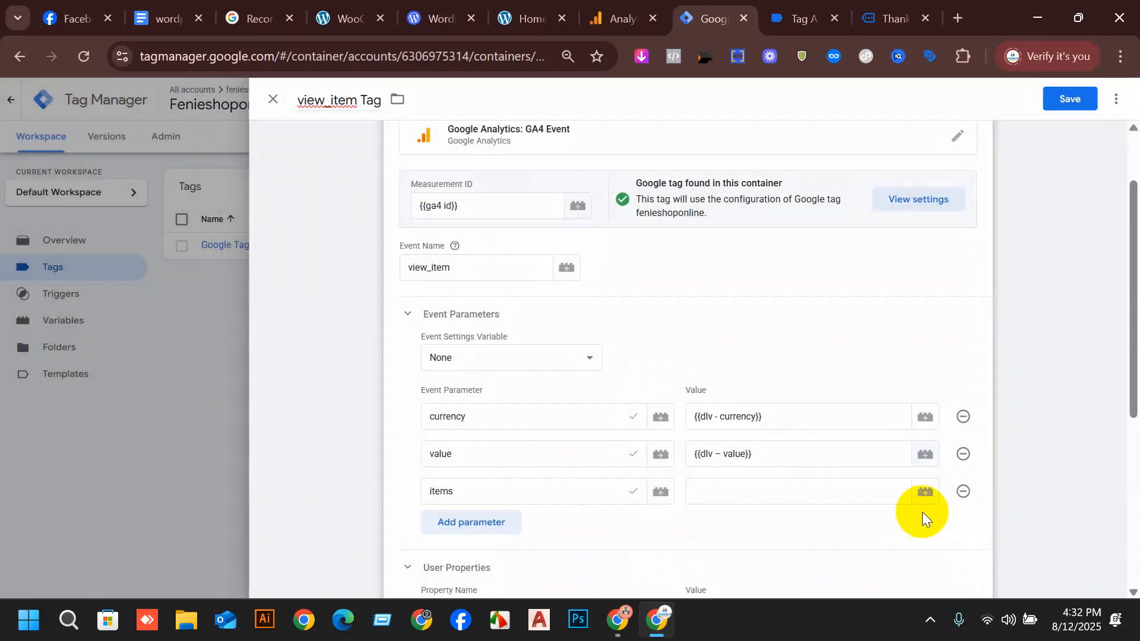
left_click(924, 493)
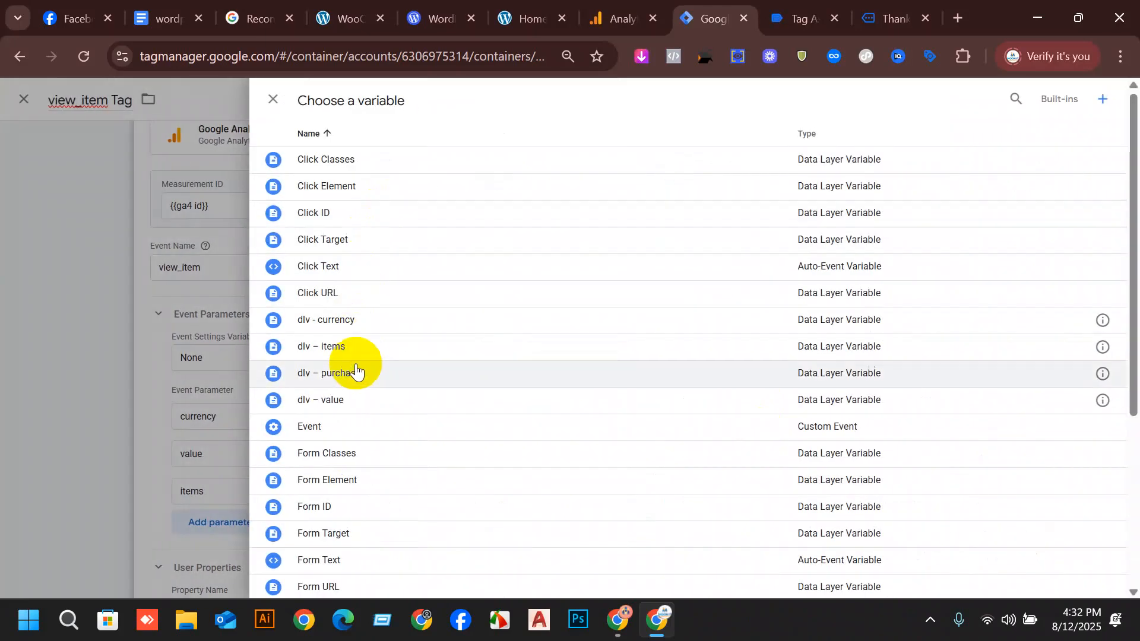
left_click(353, 356)
Attach view_item Trigger as the firing trigger of the view_item tag and save the tag.
scroll(885, 363, "down", 3)
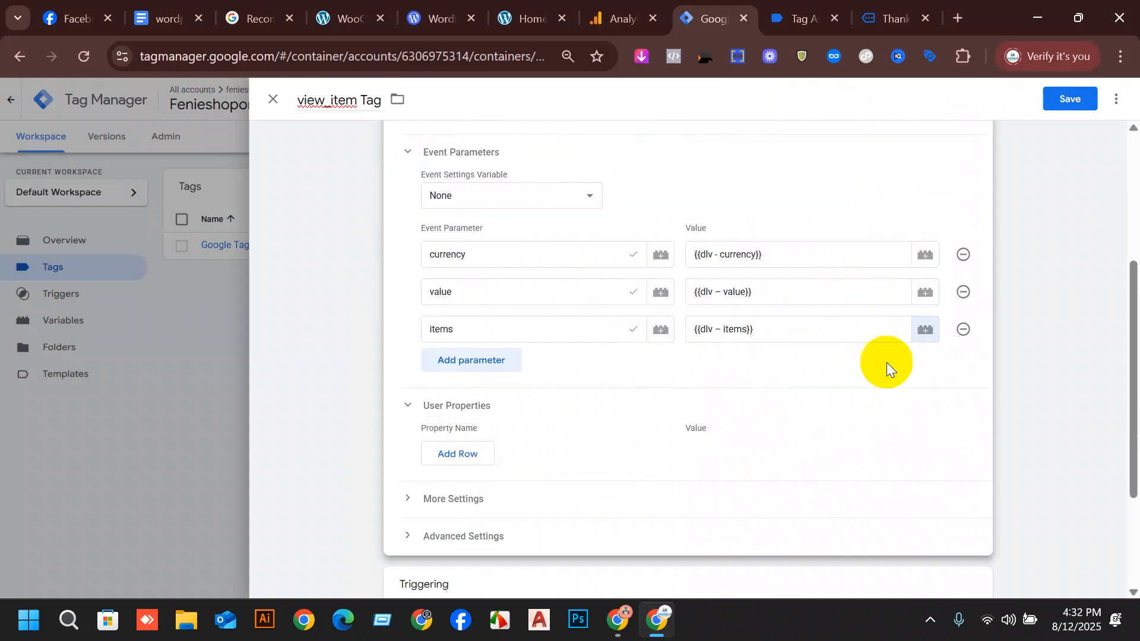
left_click(466, 509)
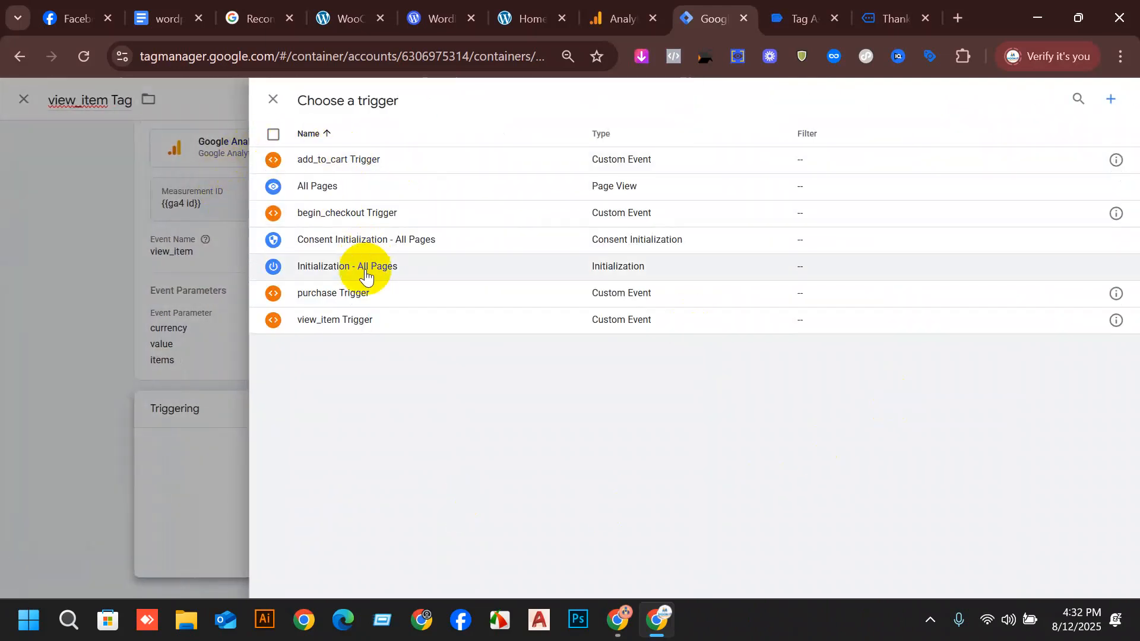
left_click(343, 336)
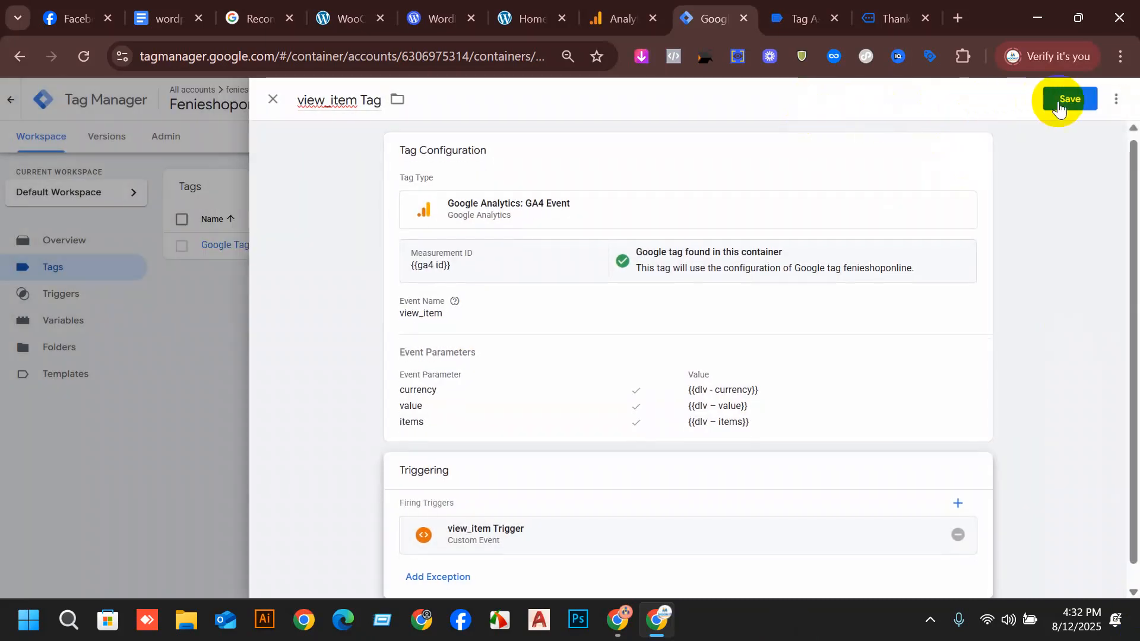
left_click(1067, 98)
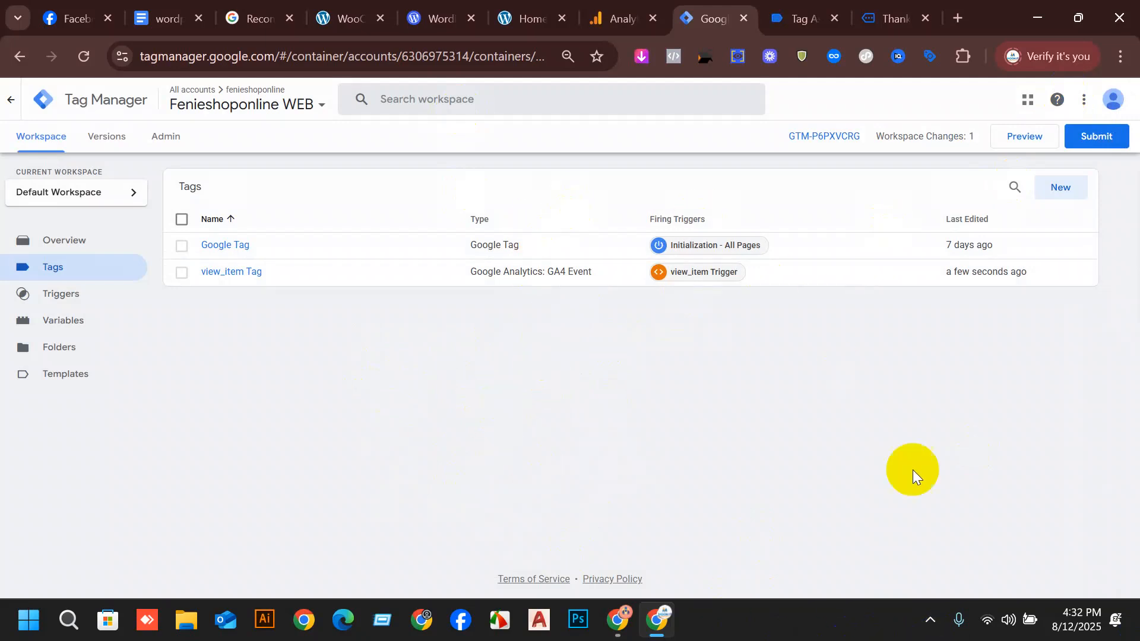
Open the saved view_item Tag and make a copy of it.
left_click(216, 276)
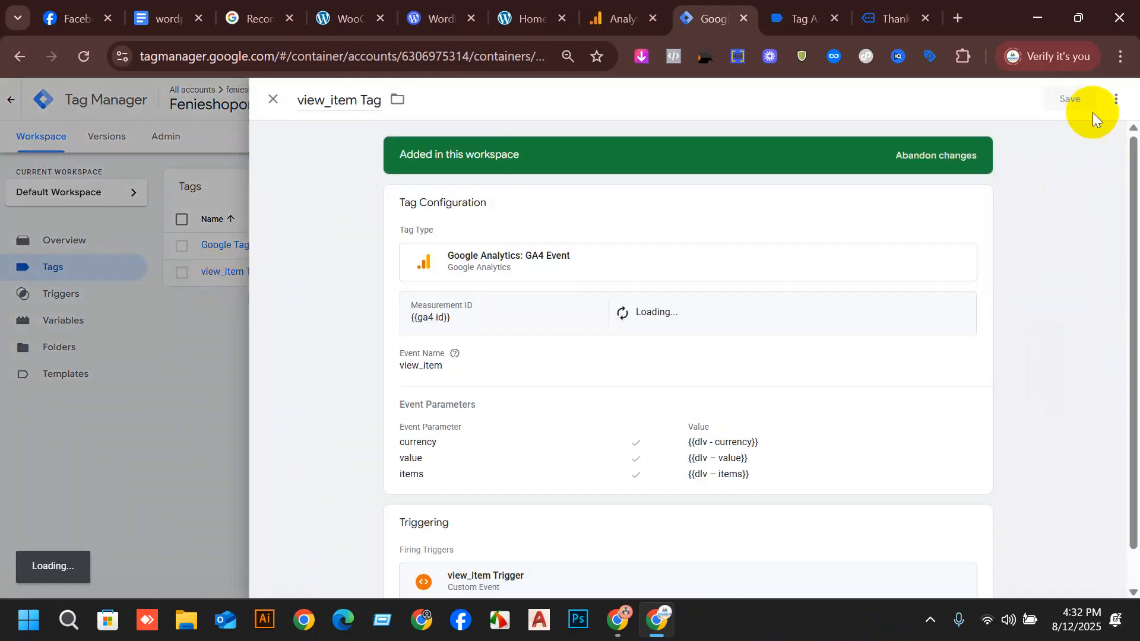
left_click(1116, 100)
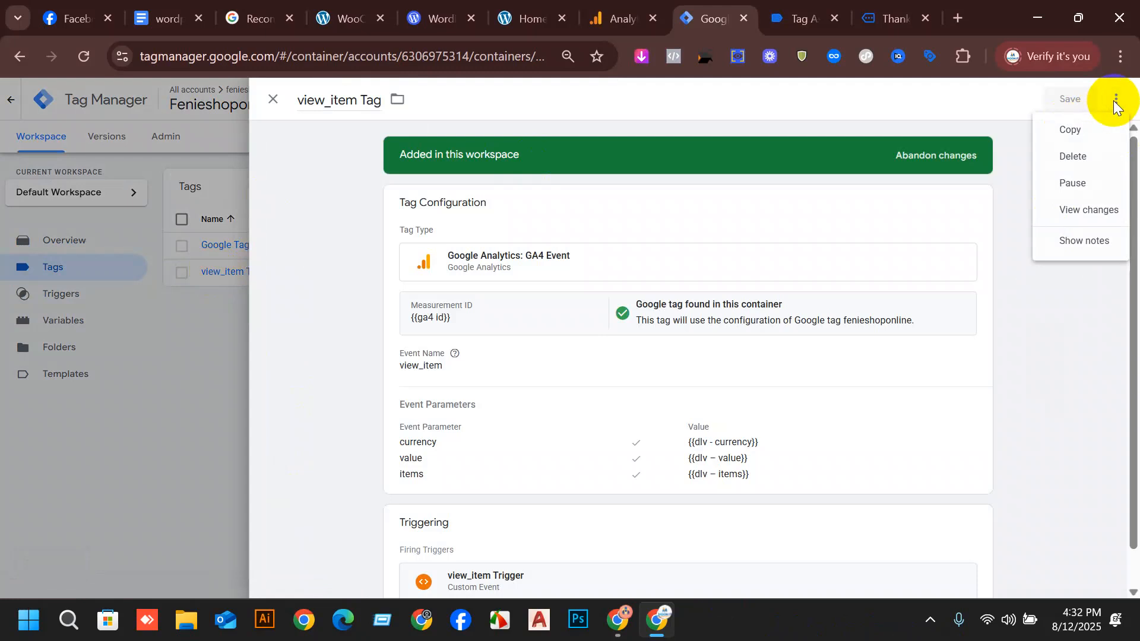
left_click(1076, 129)
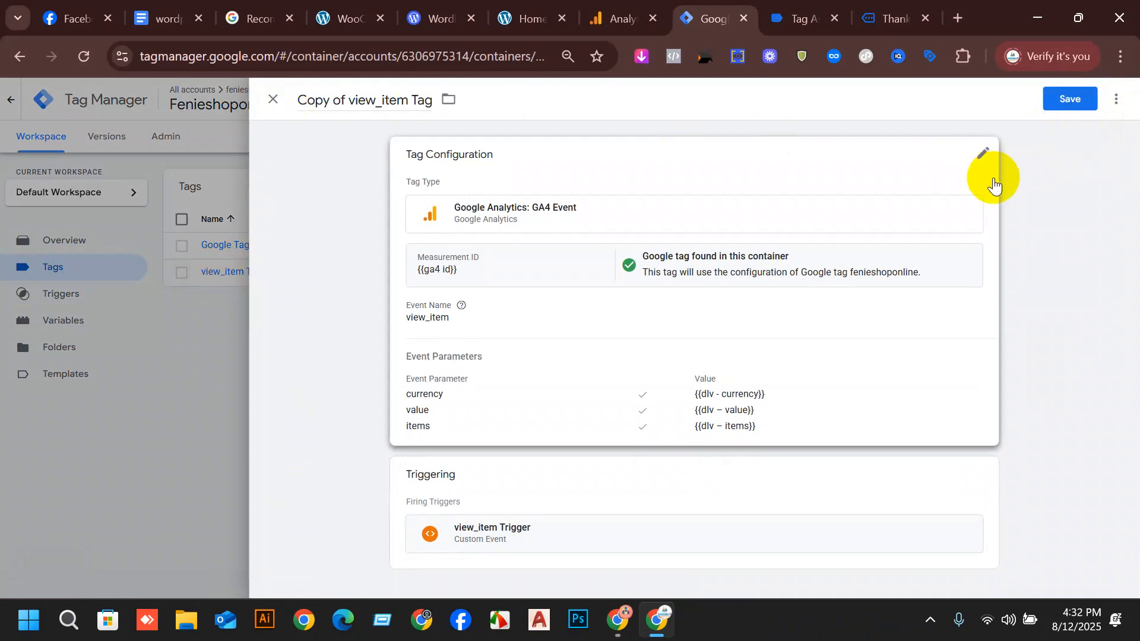
Switch to the setup document and copy the event name add_to_cart from the ADD TO CART Event table.
left_click(192, 15)
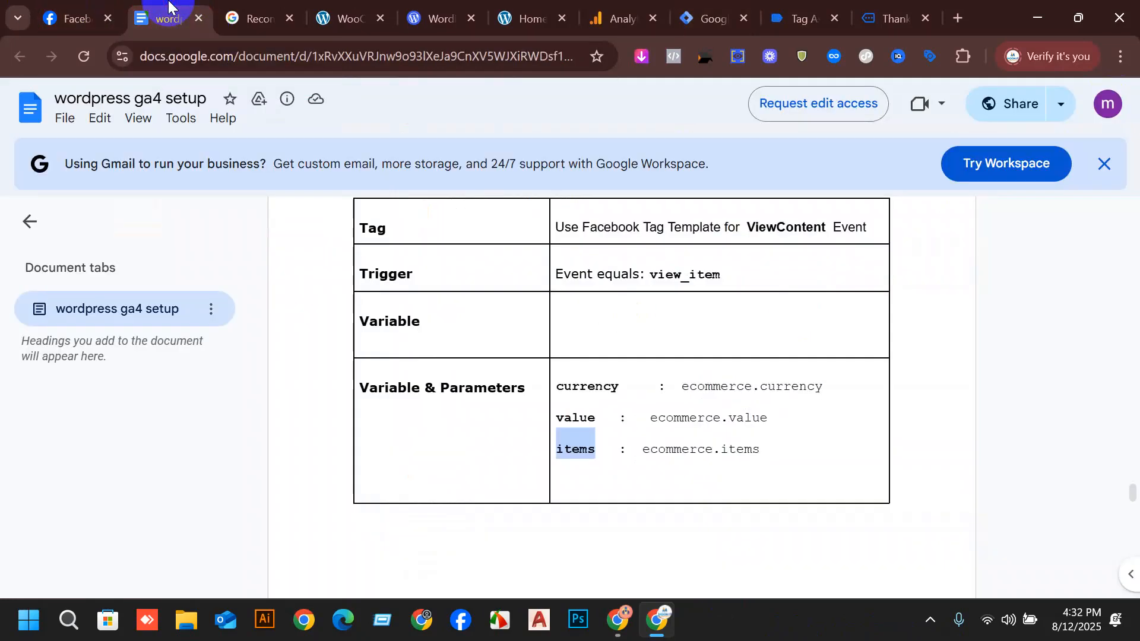
scroll(768, 382, "down", 7)
scroll(736, 390, "down", 7)
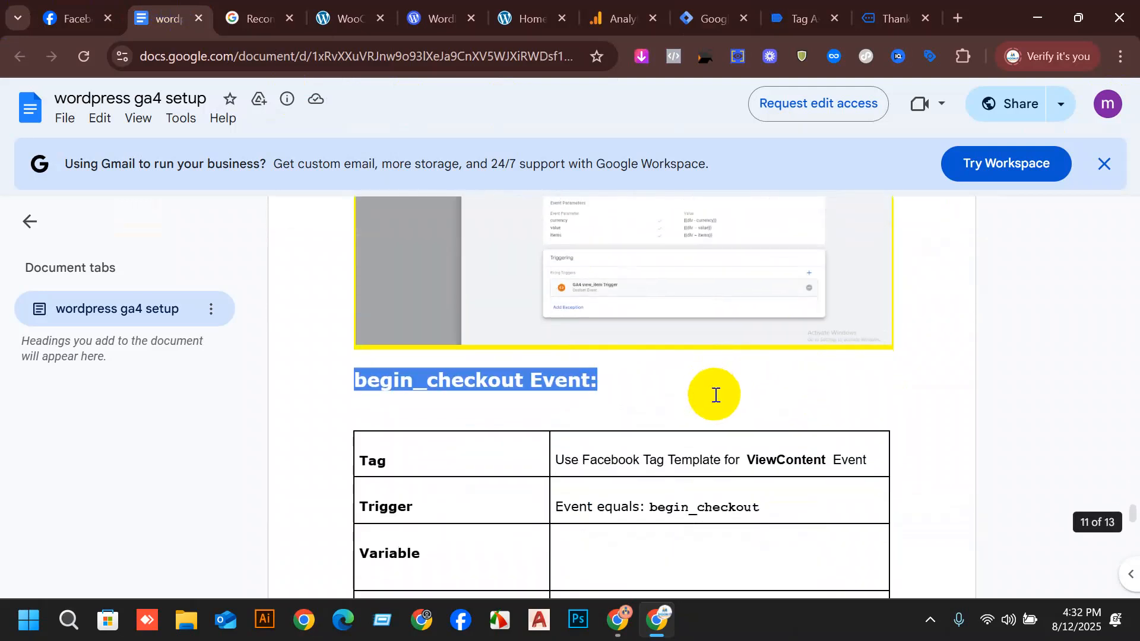
scroll(796, 283, "down", 2)
scroll(790, 332, "down", 8)
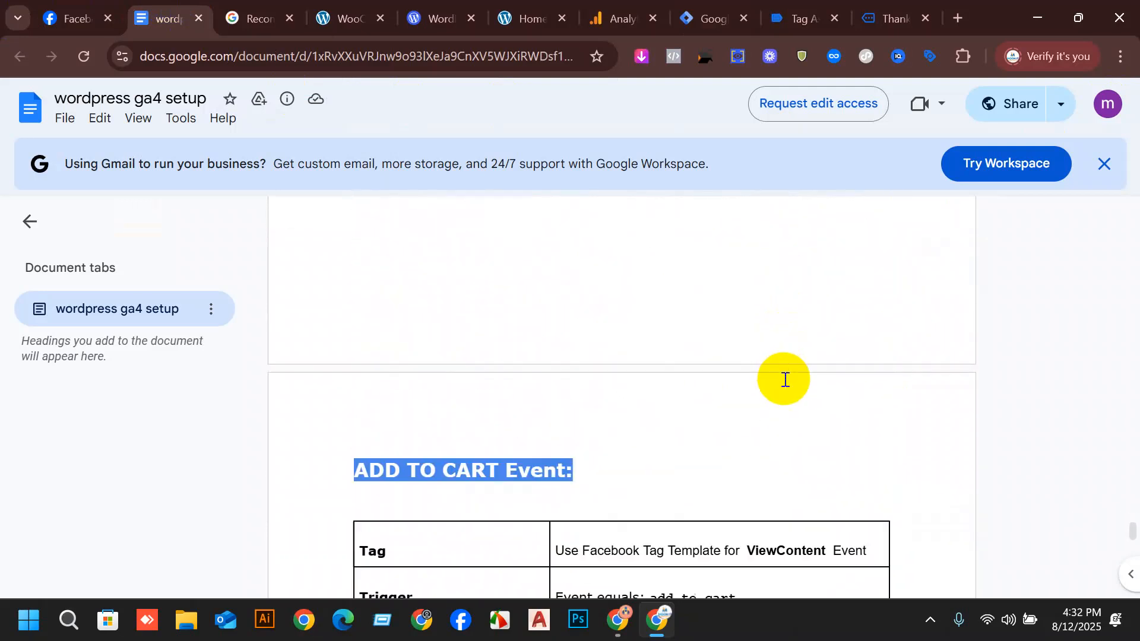
left_click_drag(735, 404, 645, 414)
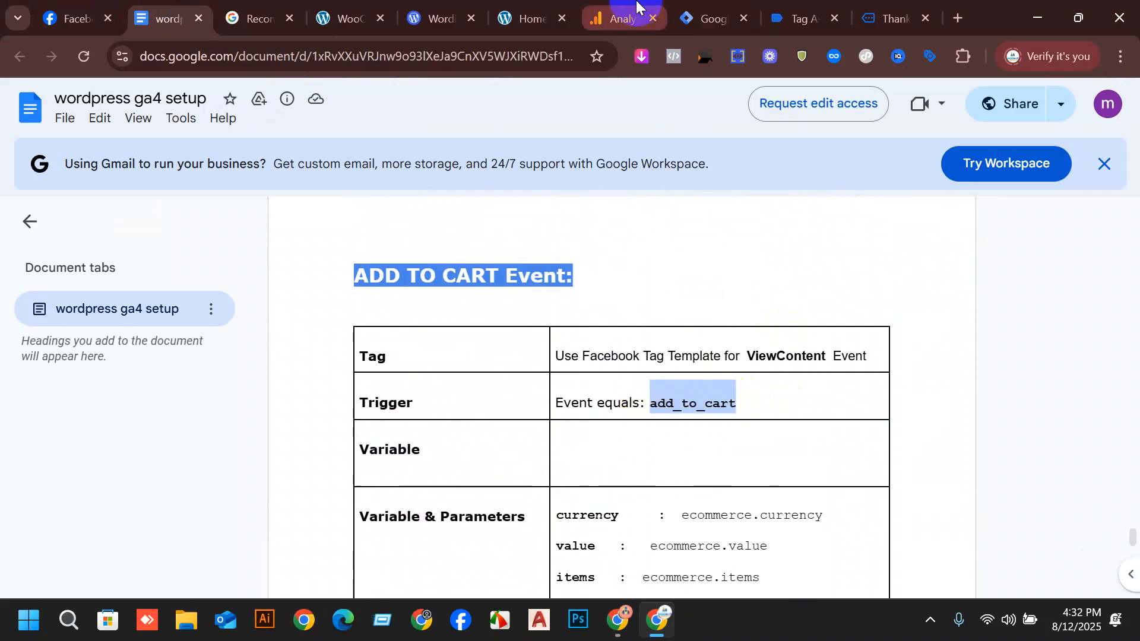
Back in Tag Manager, rename the copied tag add_to_cart Tag and set its event name to add_to_cart.
left_click(709, 19)
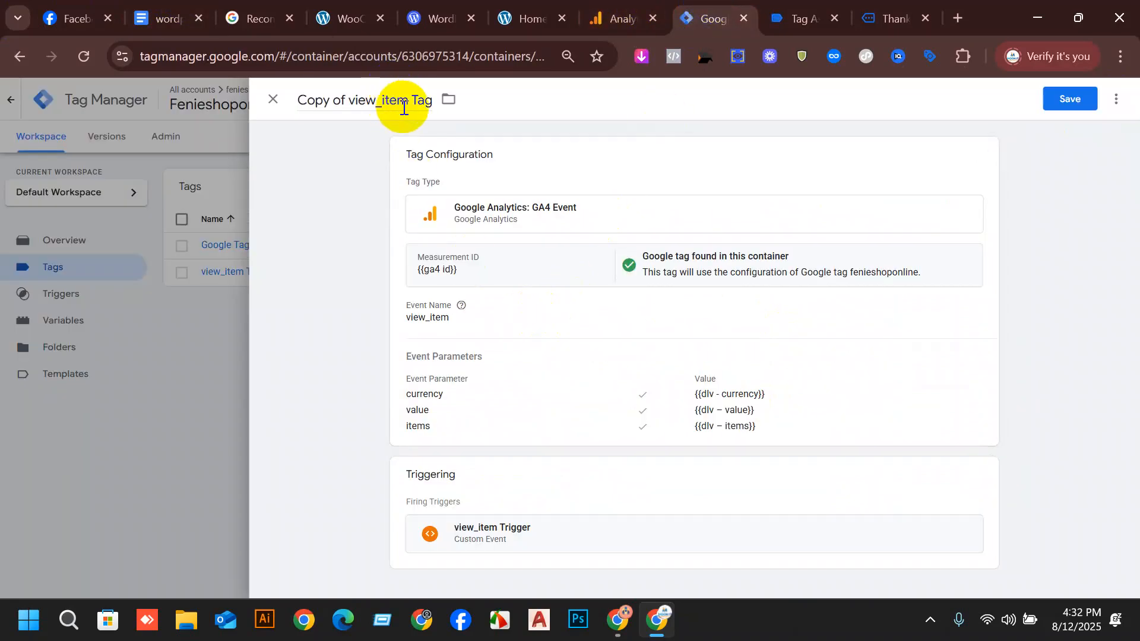
left_click_drag(401, 100, 301, 99)
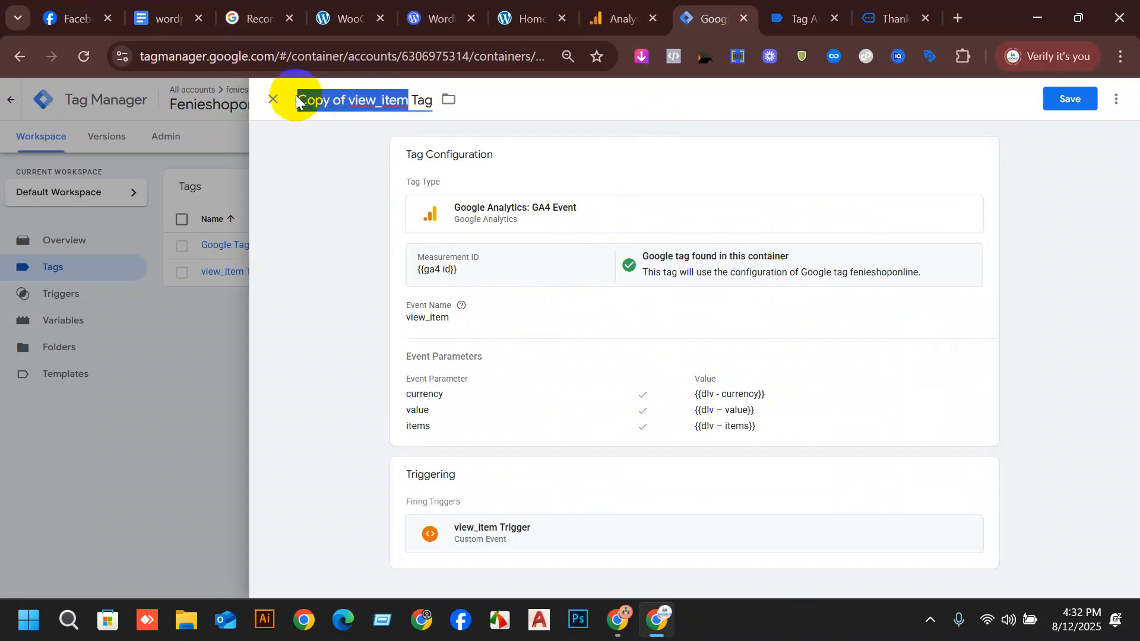
type("add_to_cart")
left_click(634, 289)
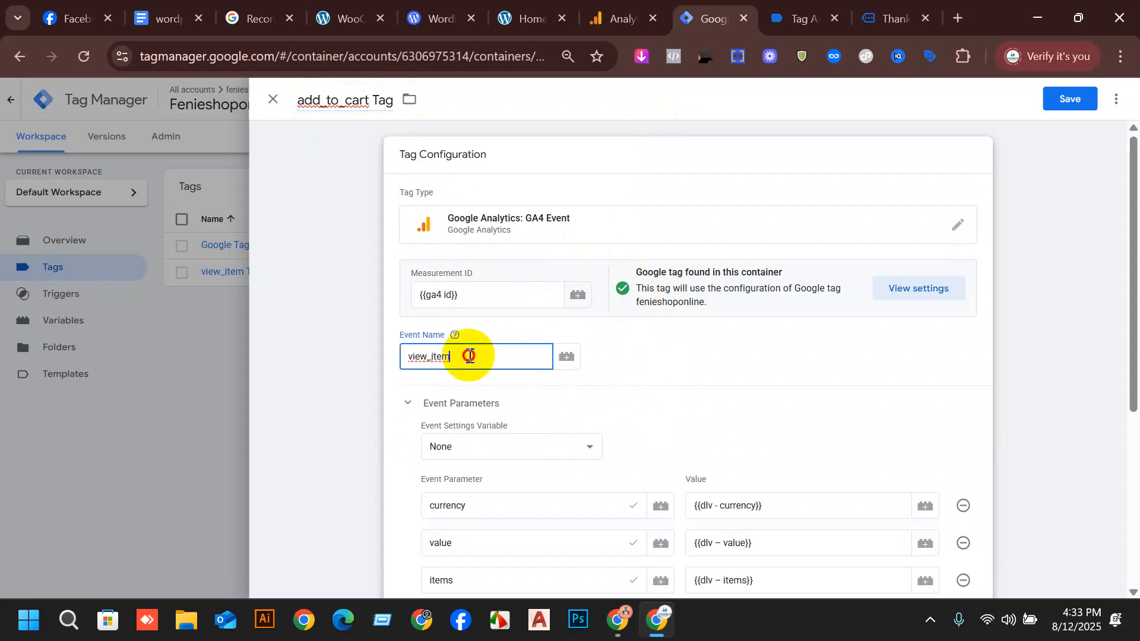
left_click_drag(469, 356, 409, 354)
type("add_to_cart")
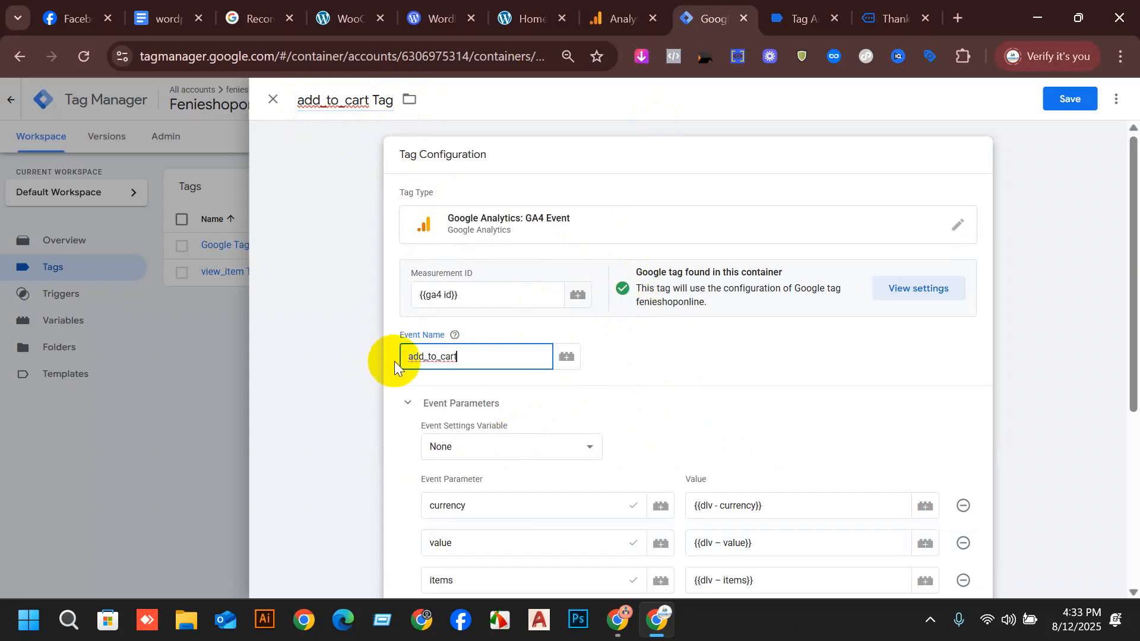
Replace the copied tag's view_item Trigger with add_to_cart Trigger and save the tag.
scroll(703, 337, "down", 2)
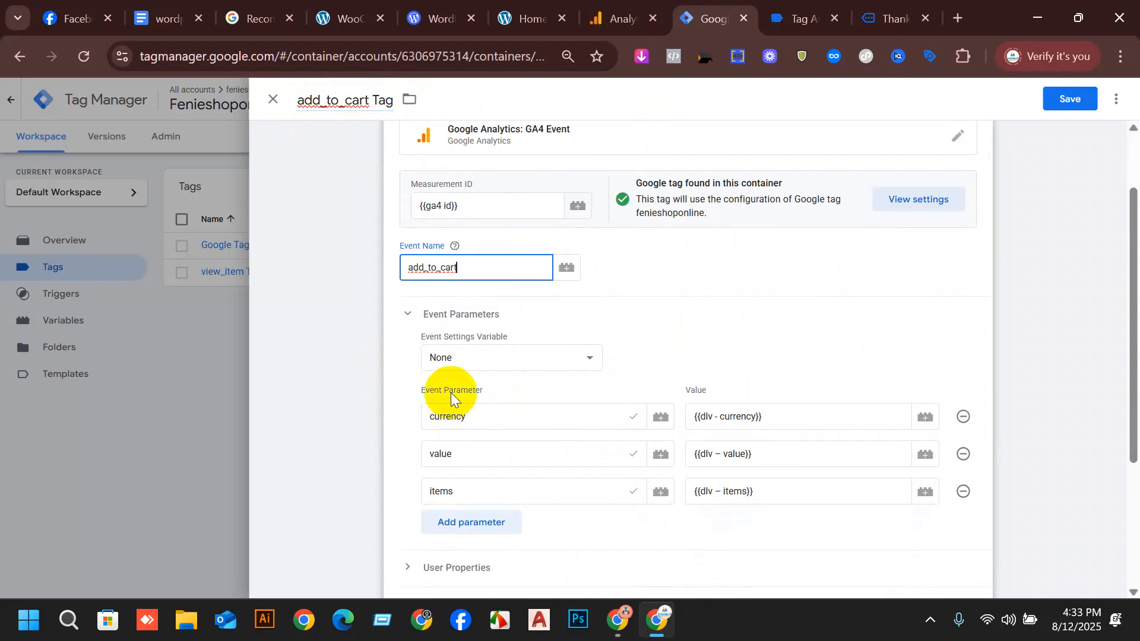
scroll(451, 393, "down", 2)
scroll(487, 326, "down", 2)
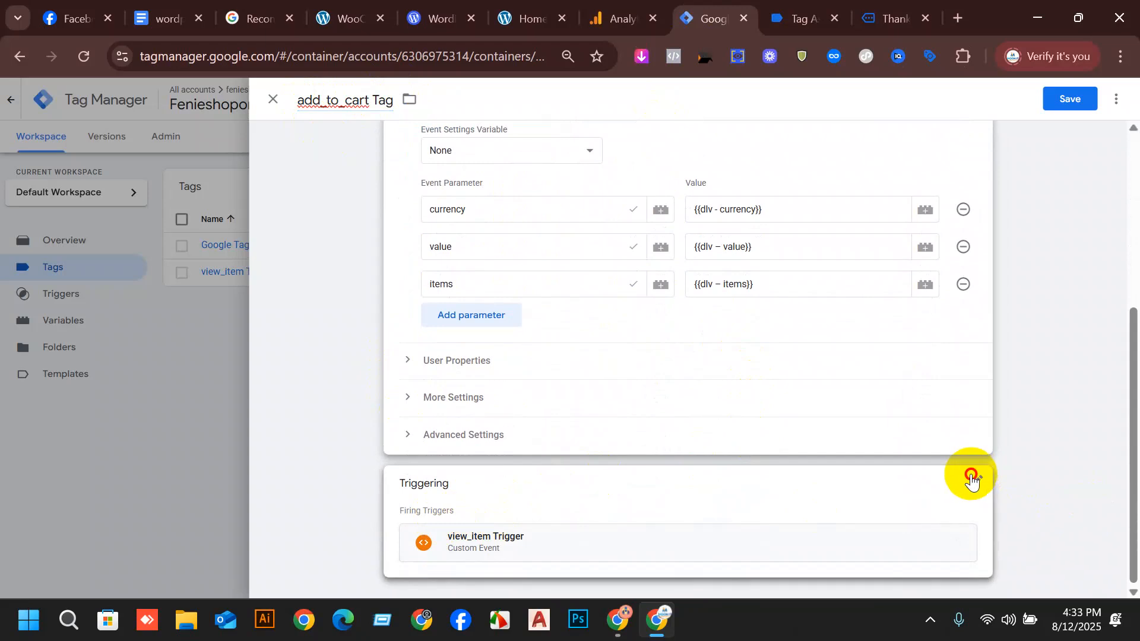
left_click(967, 475)
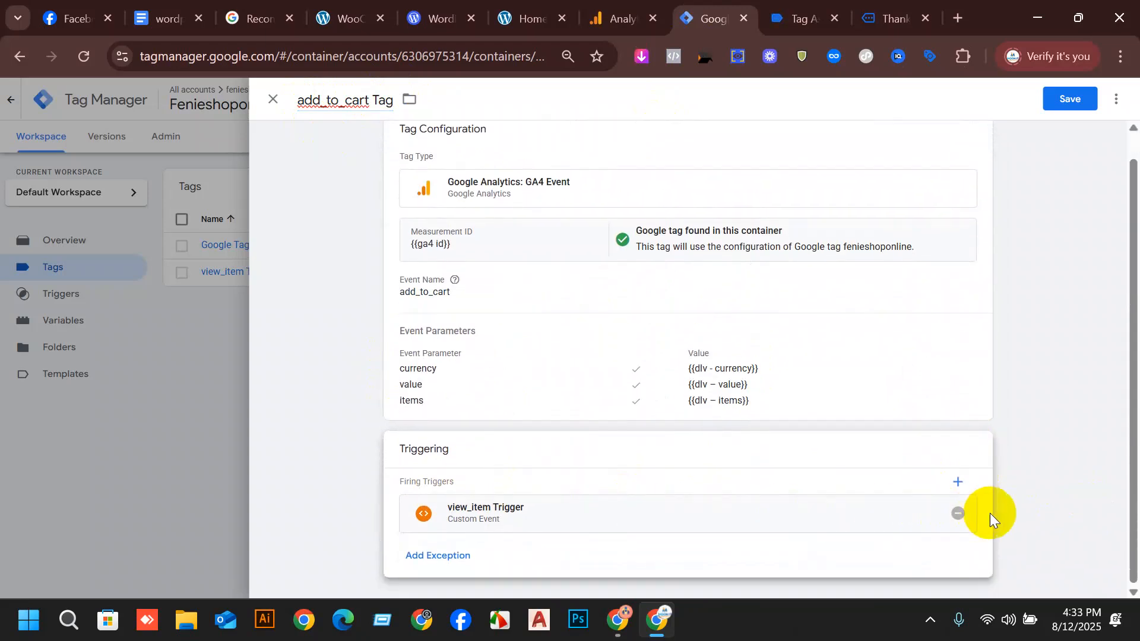
left_click(957, 513)
left_click(676, 515)
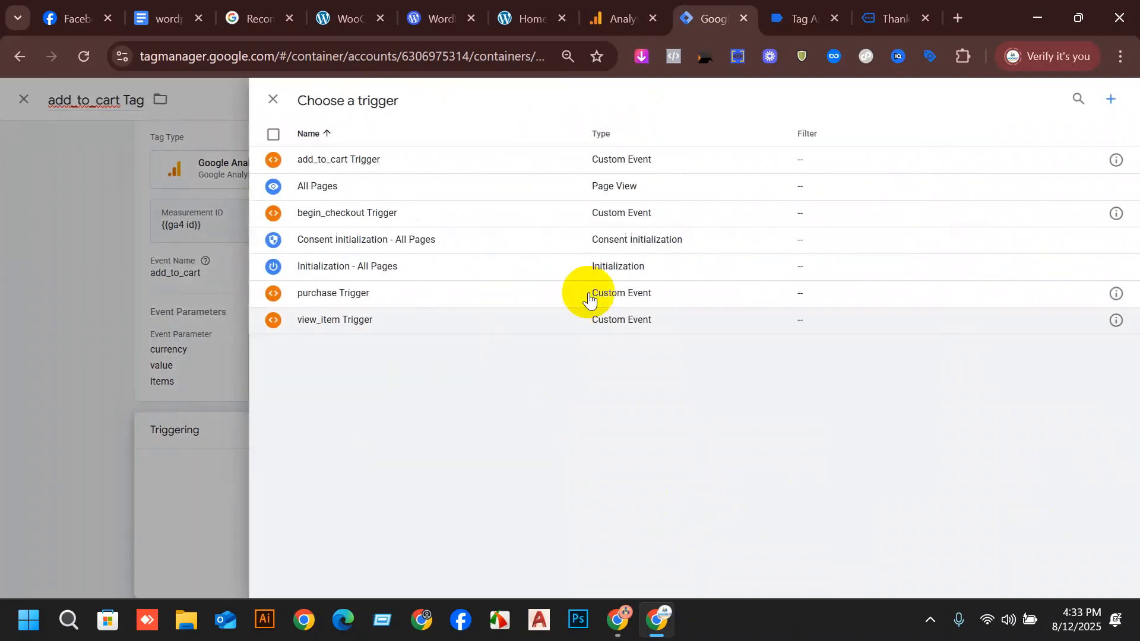
left_click(388, 158)
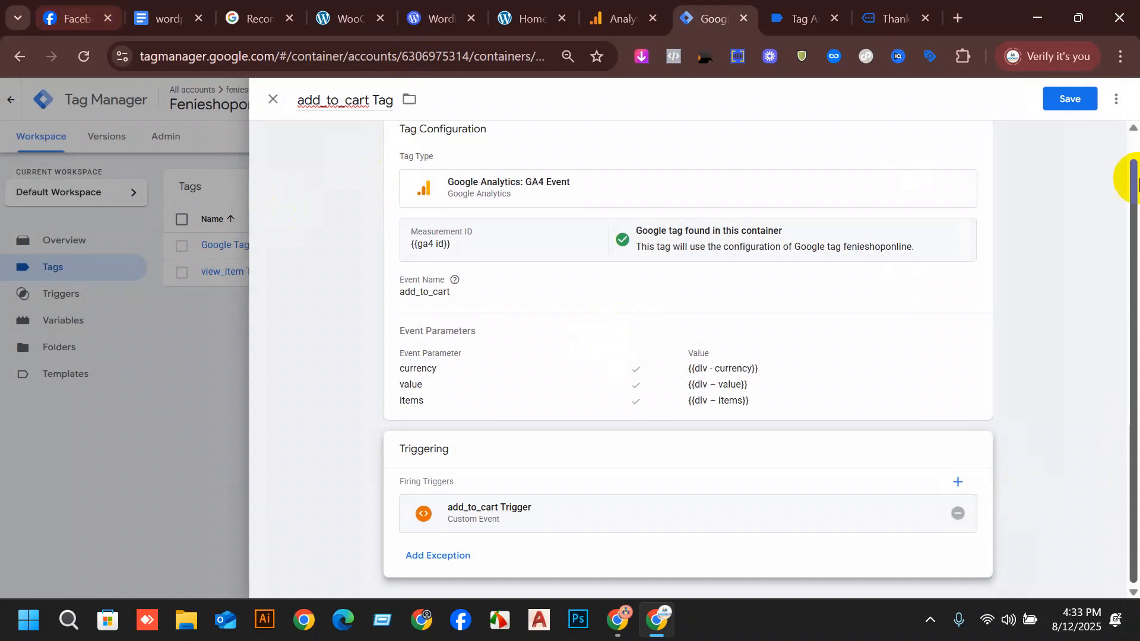
left_click(1066, 94)
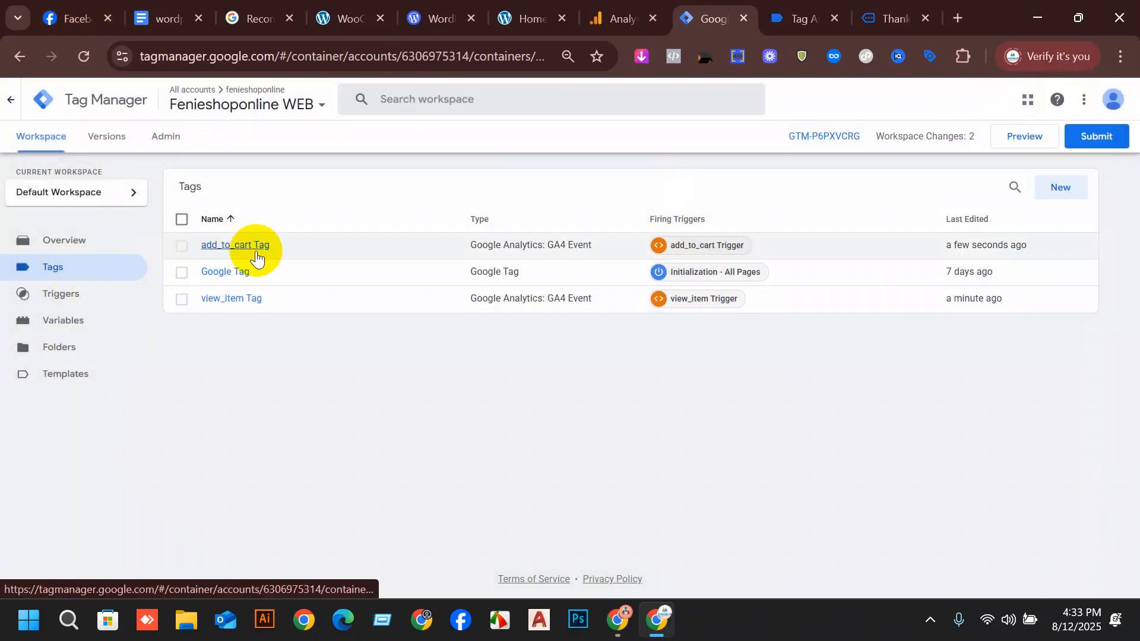
Open the saved add_to_cart Tag and make a copy of it.
left_click(251, 257)
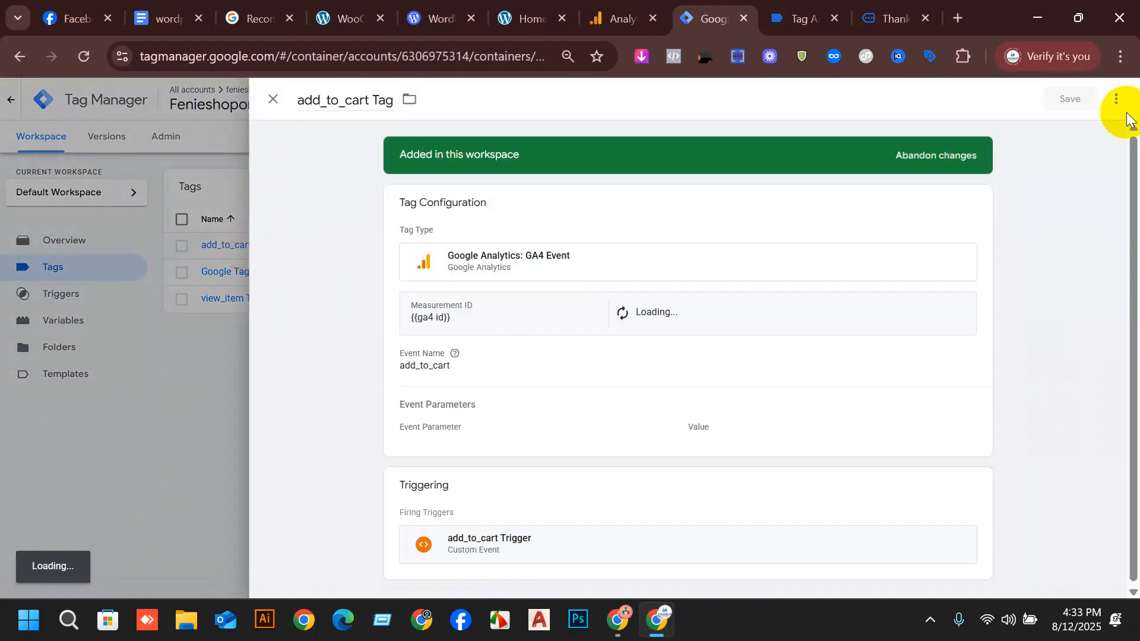
left_click(1116, 99)
left_click(1096, 131)
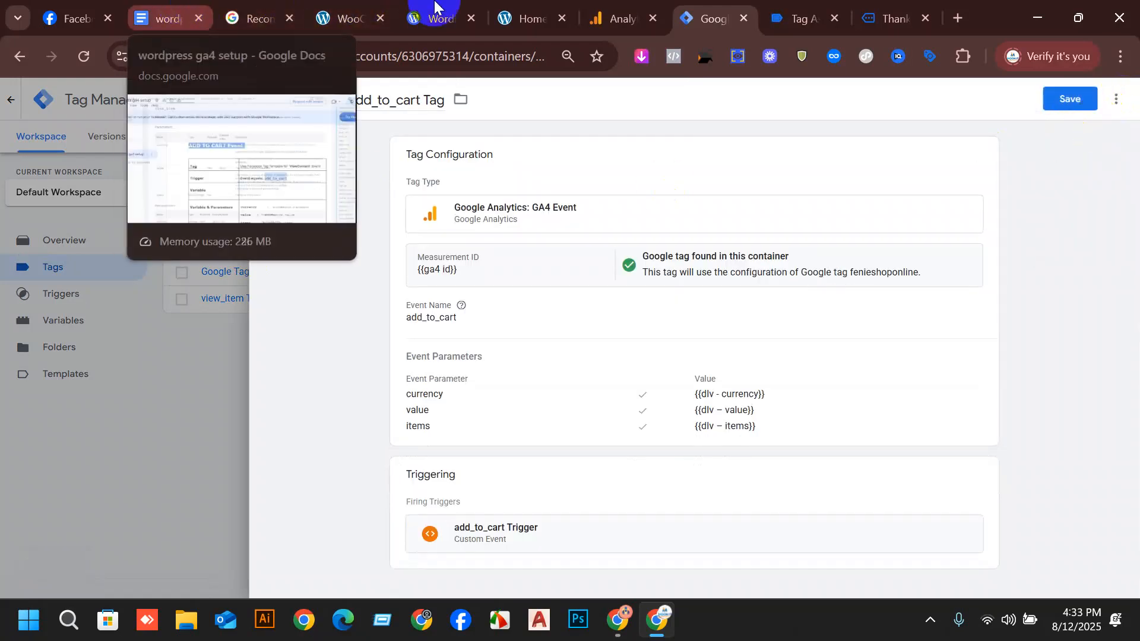
Switch to the setup document and copy the event name begin_checkout from the begin_checkout Event table.
left_click(178, 9)
scroll(657, 422, "down", 6)
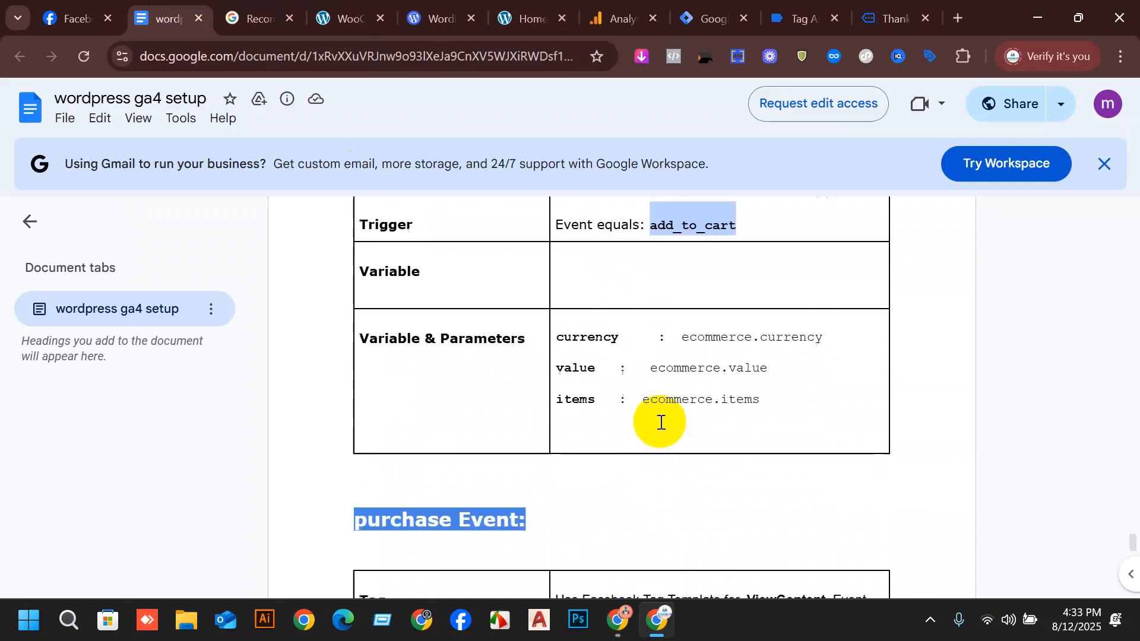
scroll(798, 445, "down", 5)
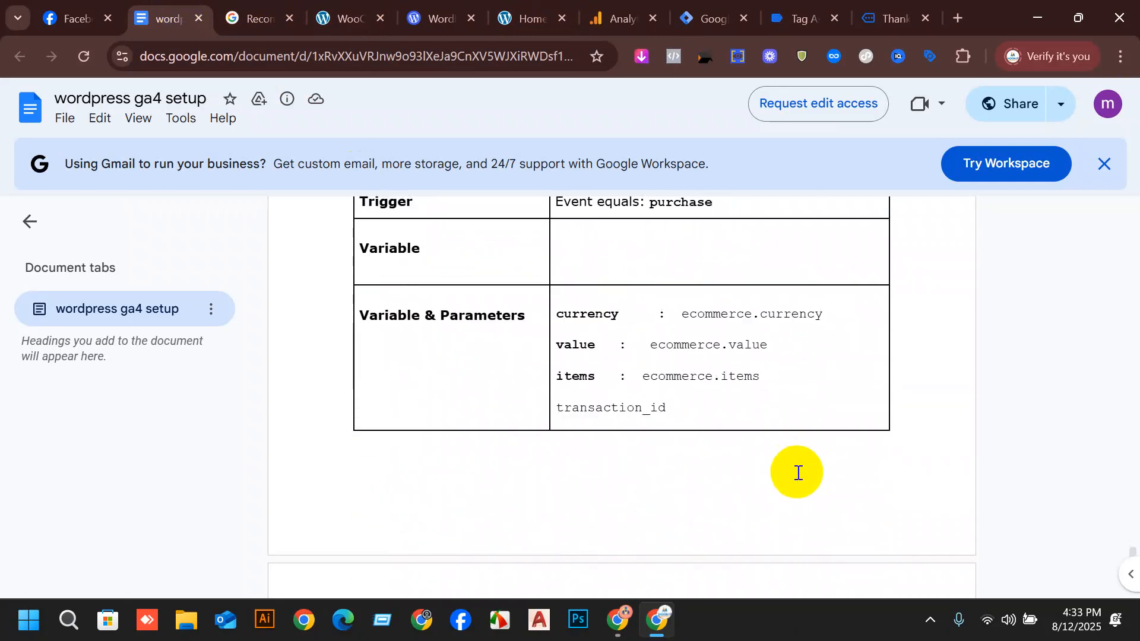
scroll(715, 479, "up", 10)
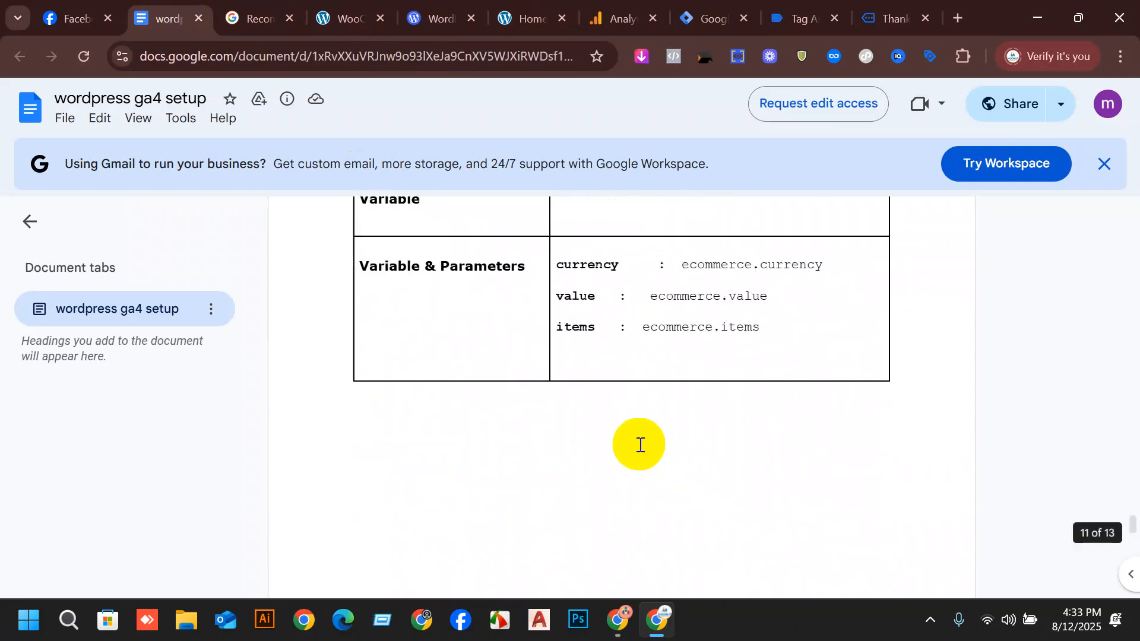
left_click_drag(770, 334, 654, 342)
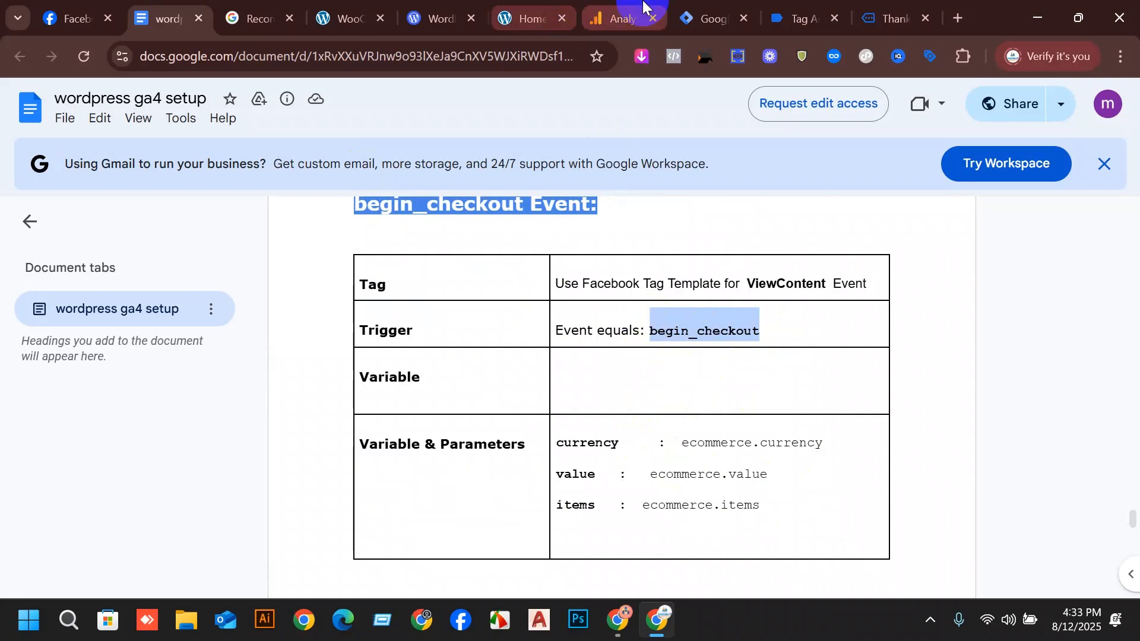
Back in Tag Manager, rename the copied tag begin_checkout Tag and set its event name to begin_checkout.
left_click(668, 11)
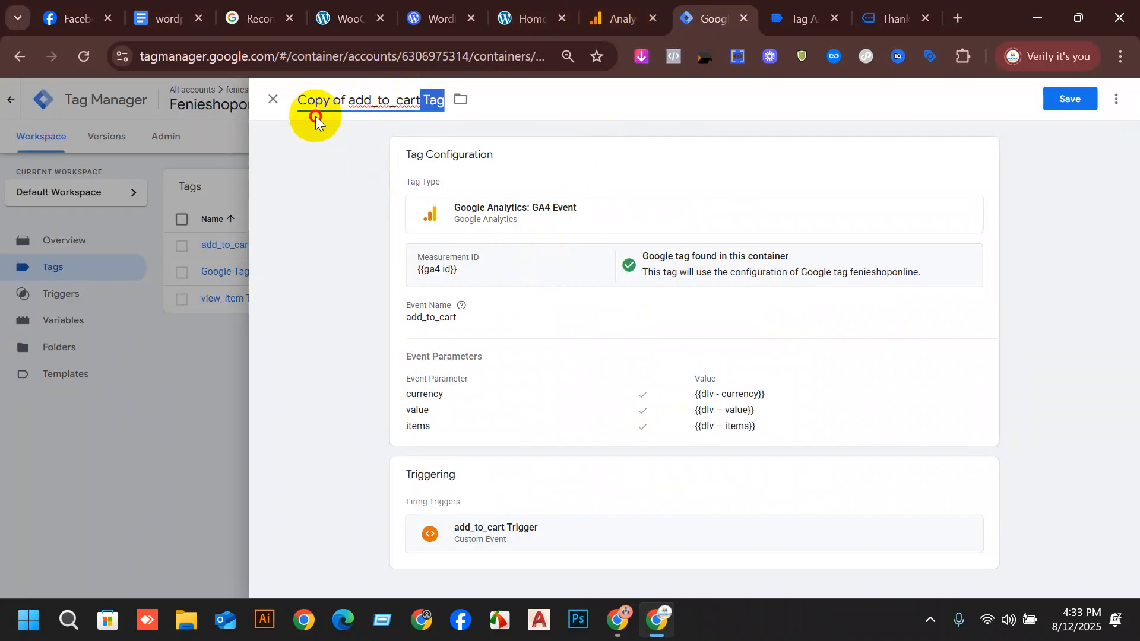
left_click_drag(315, 116, 293, 97)
type("begin_checkout")
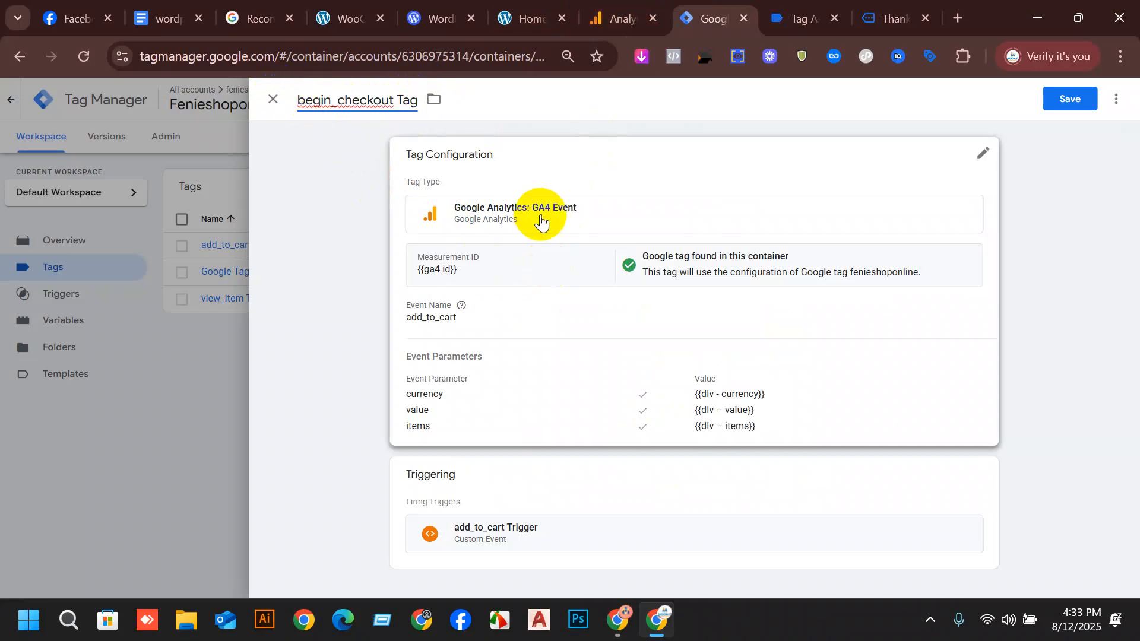
left_click(666, 415)
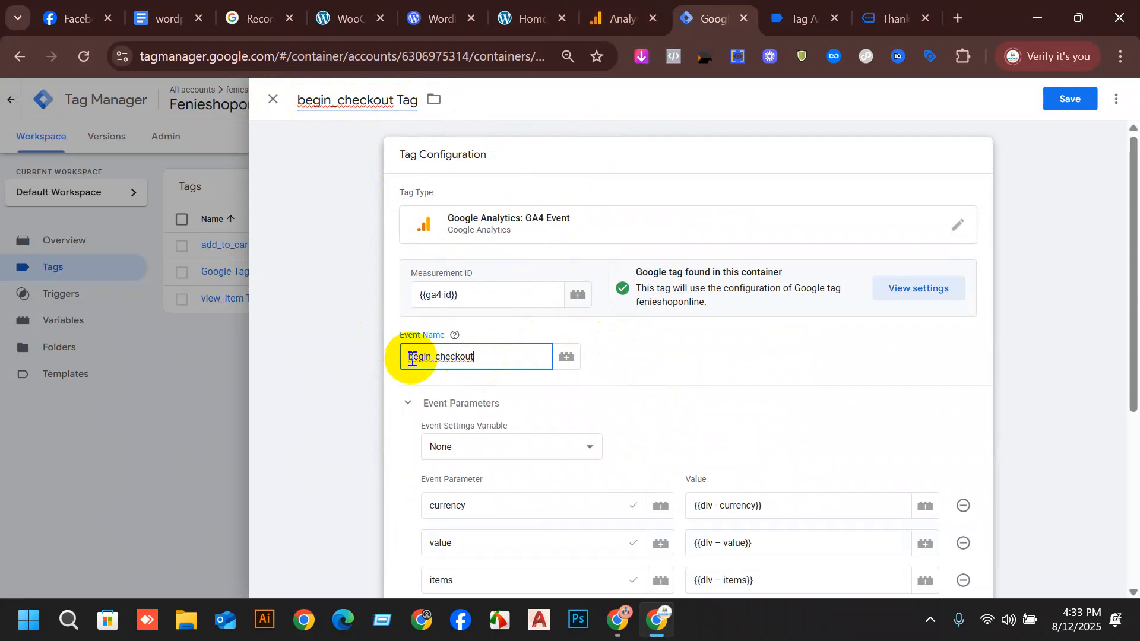
Replace the copied tag's add_to_cart Trigger with begin_checkout Trigger and save the tag.
scroll(564, 389, "down", 1)
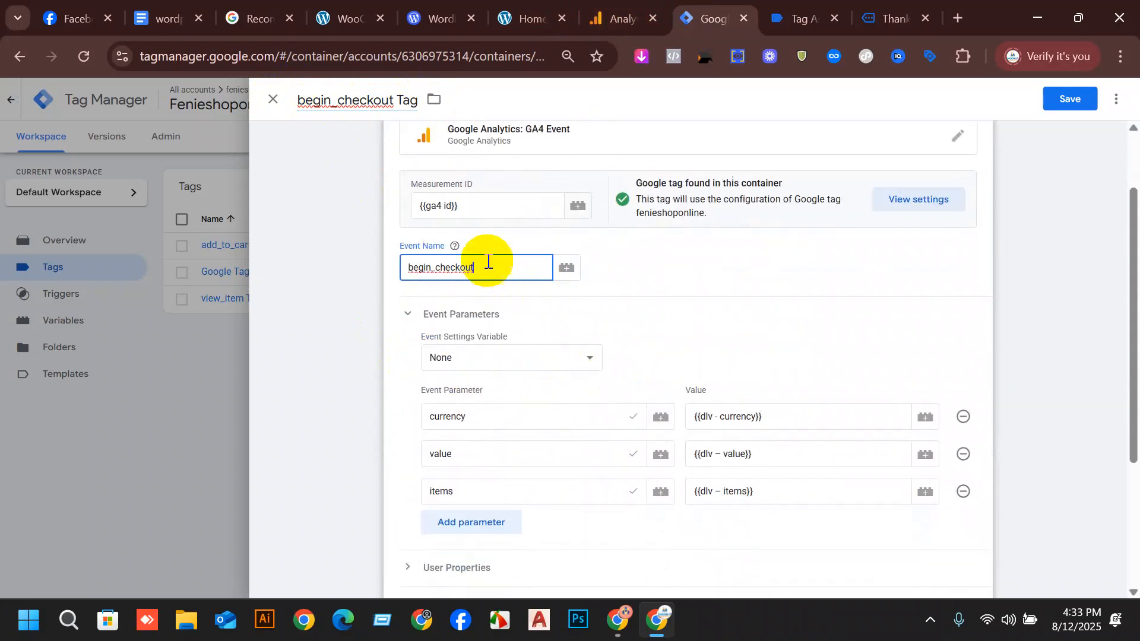
scroll(611, 348, "down", 3)
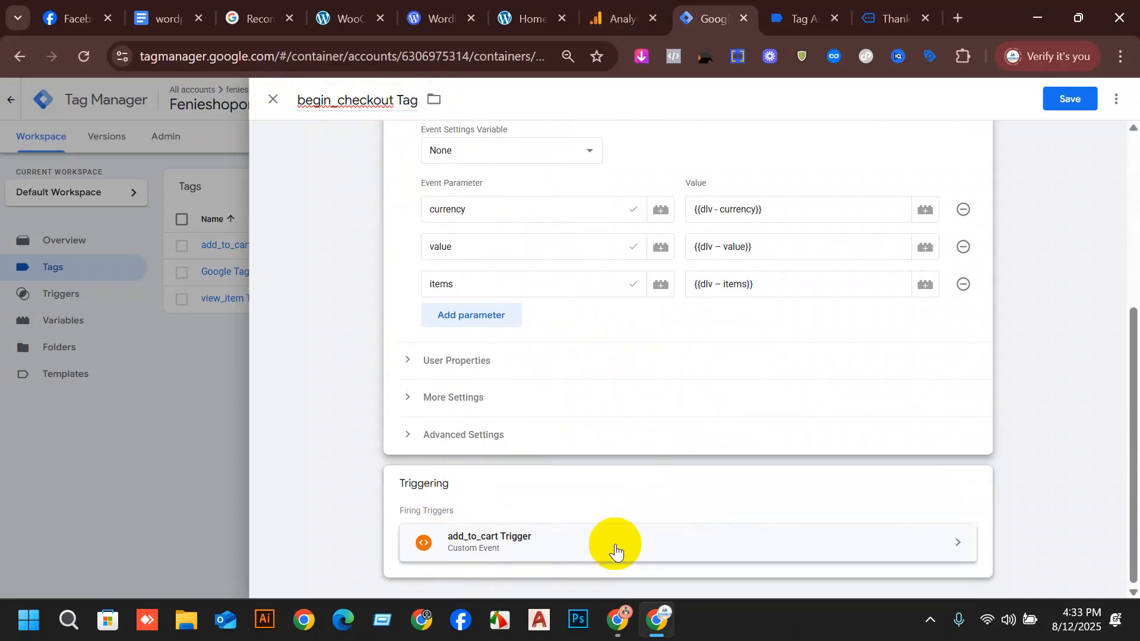
left_click(979, 485)
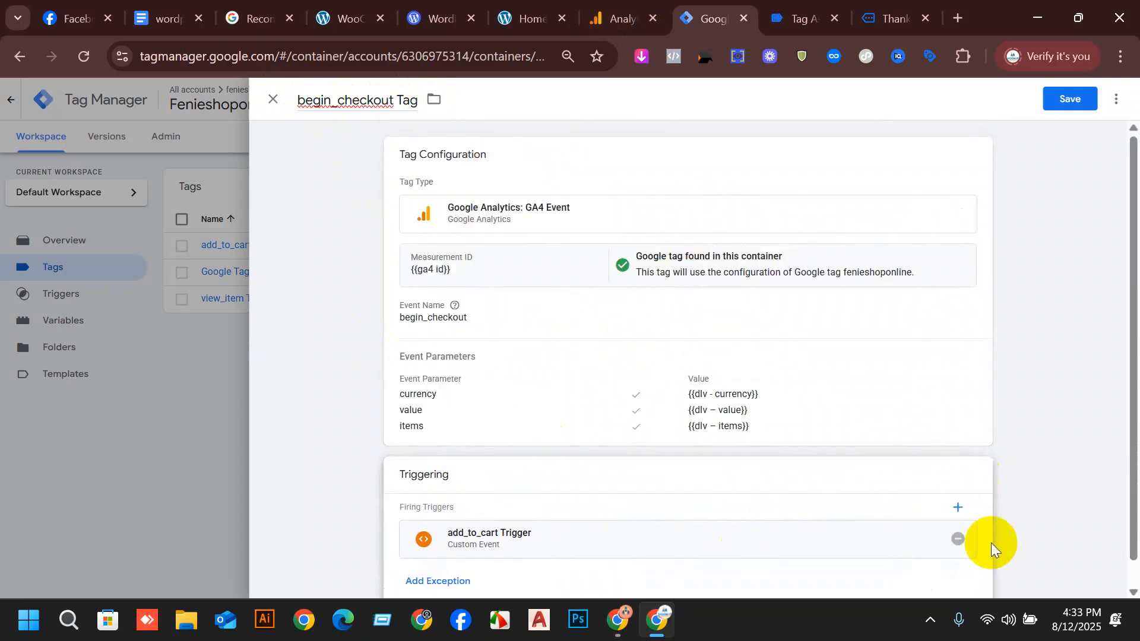
left_click(957, 536)
left_click(511, 520)
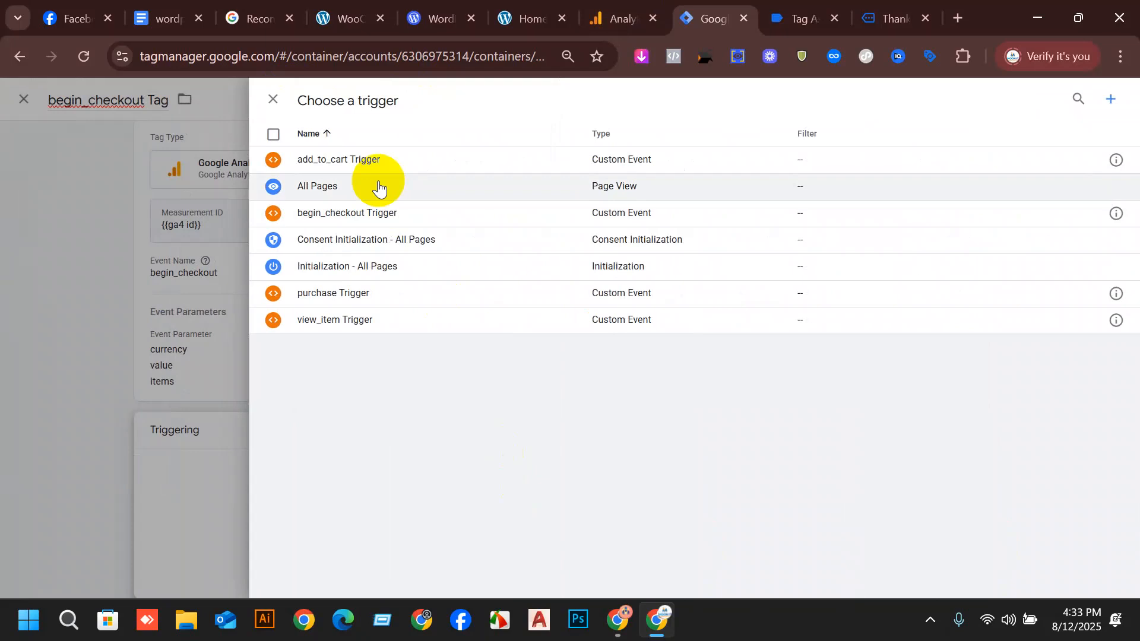
left_click(377, 213)
left_click(1069, 102)
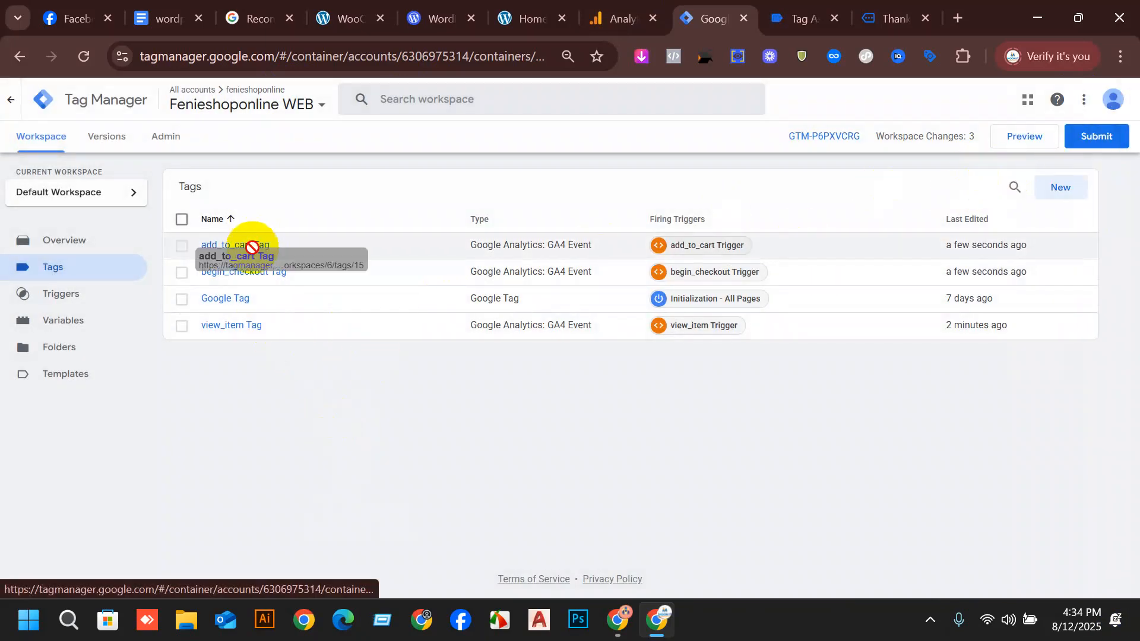
Open the saved begin_checkout Tag and make a copy of it.
left_click(223, 277)
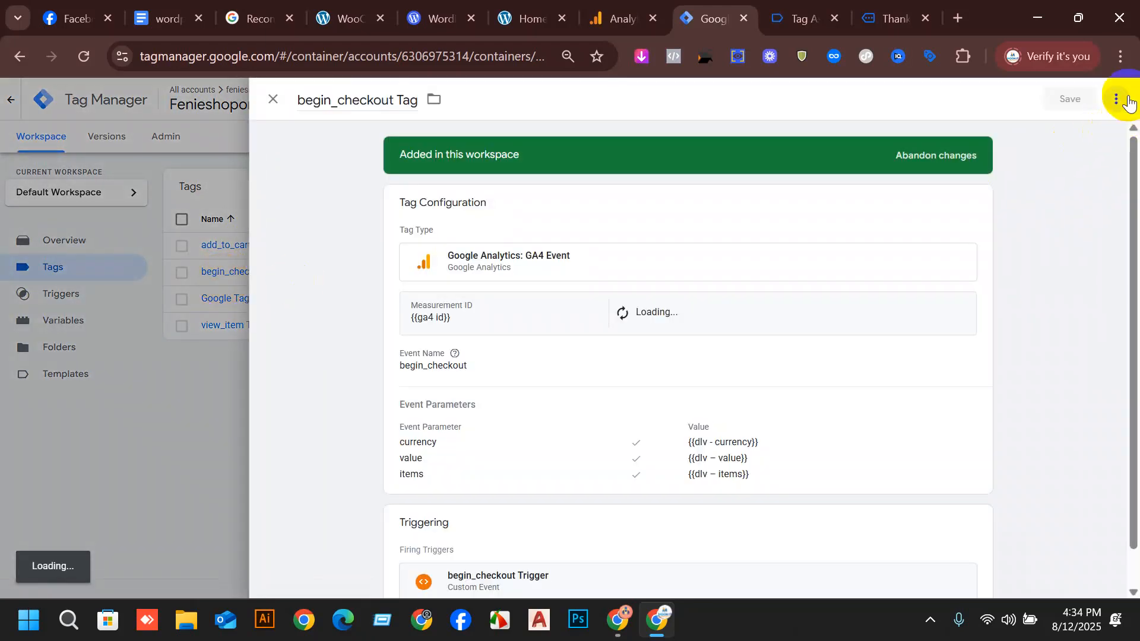
left_click(1116, 99)
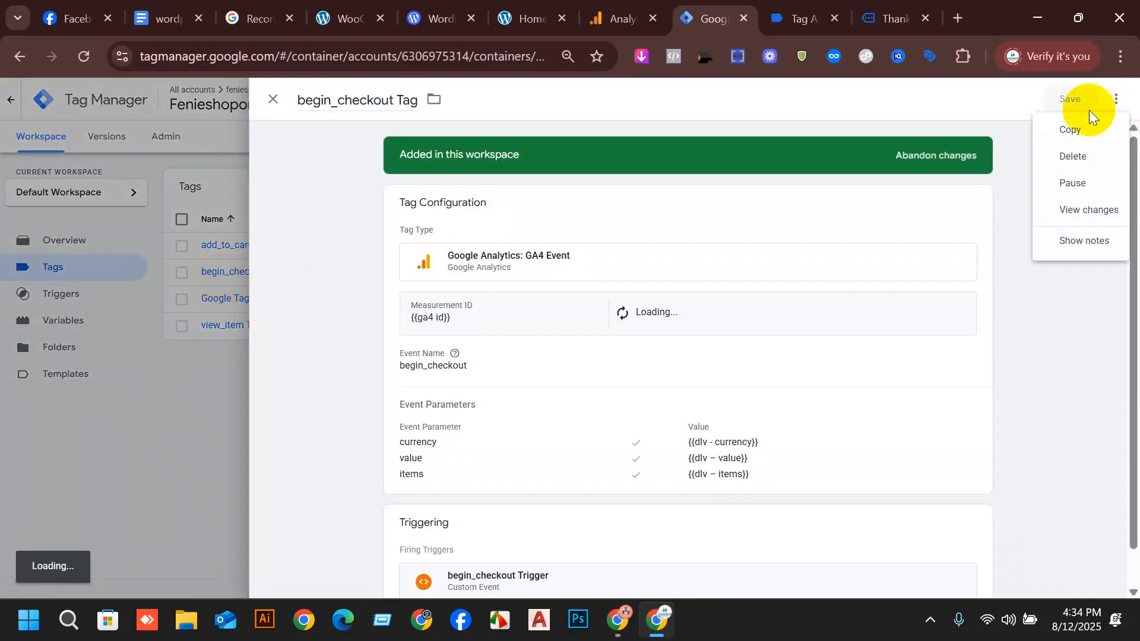
left_click(1073, 131)
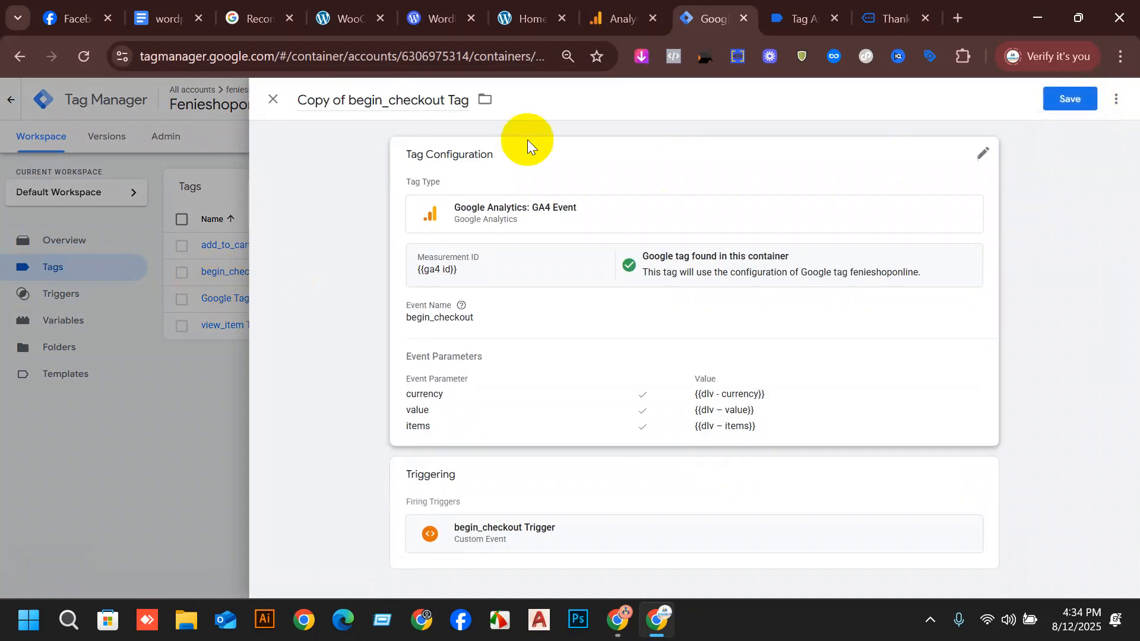
Switch to the setup document and copy the event name purchase from the purchase Event table.
left_click(169, 18)
scroll(748, 450, "down", 9)
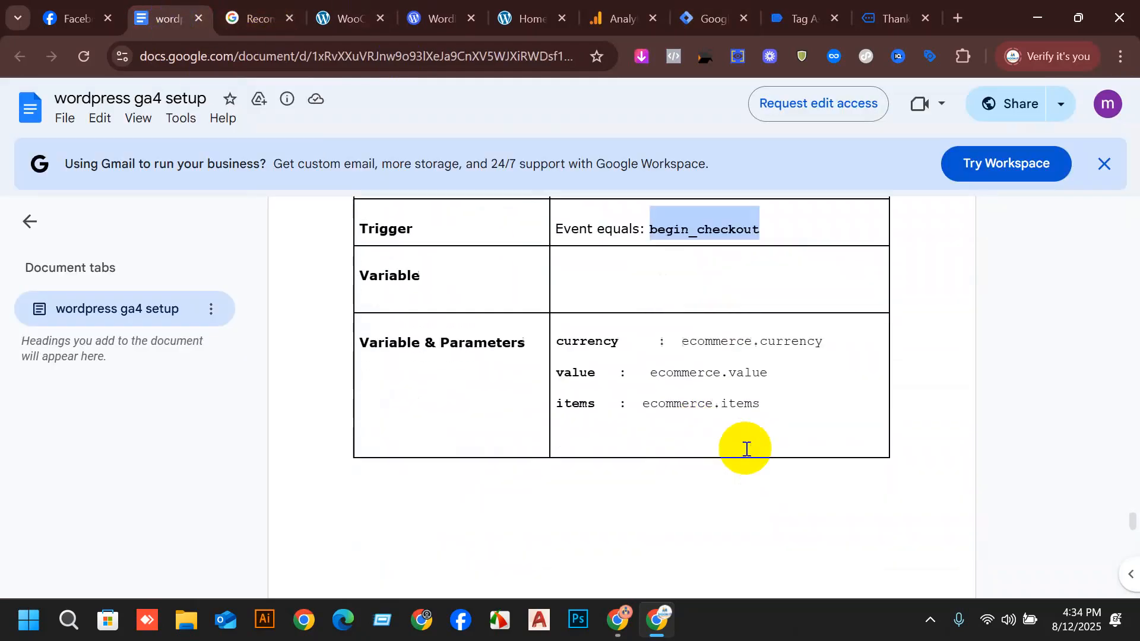
scroll(670, 449, "down", 10)
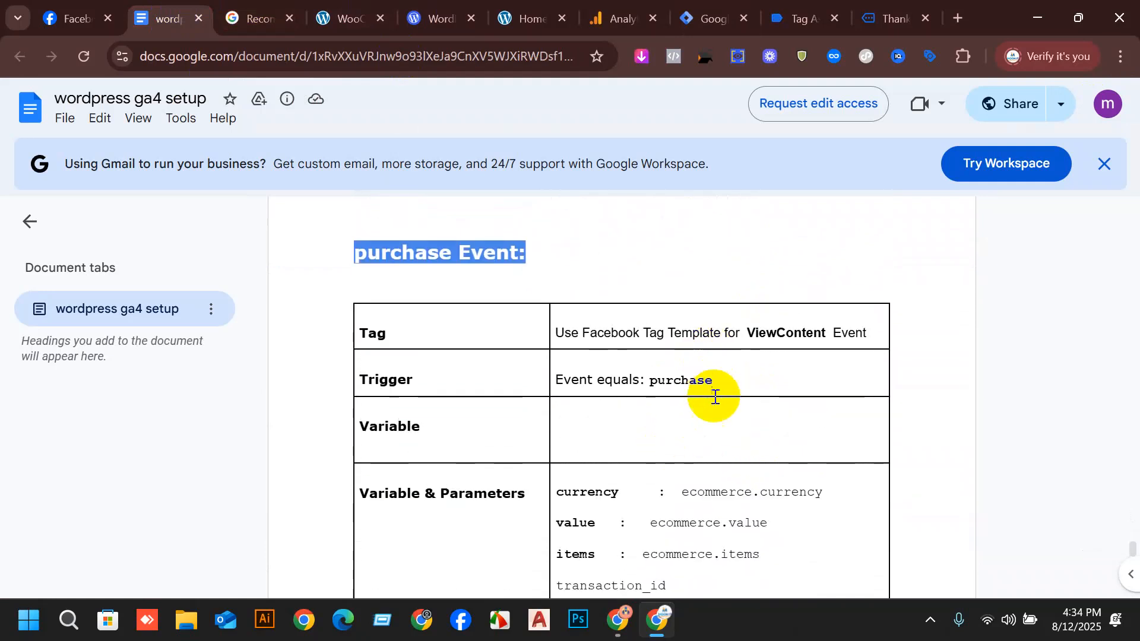
left_click_drag(715, 397, 658, 392)
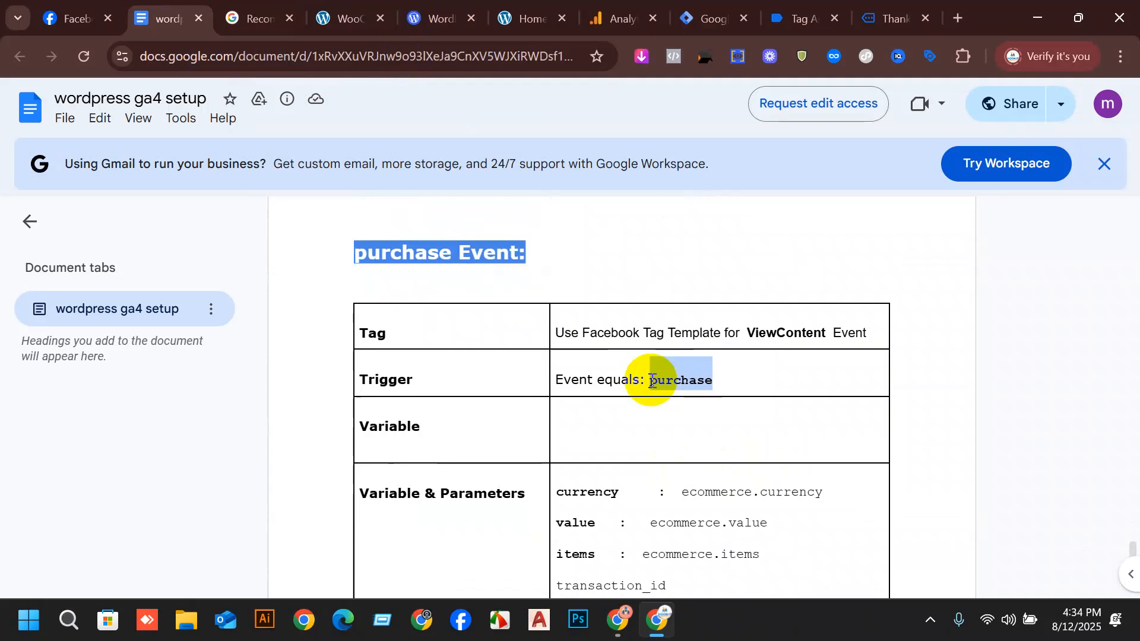
Return to Tag Manager, rename the copied tag purchase Tag and set its event name to purchase.
left_click(696, 7)
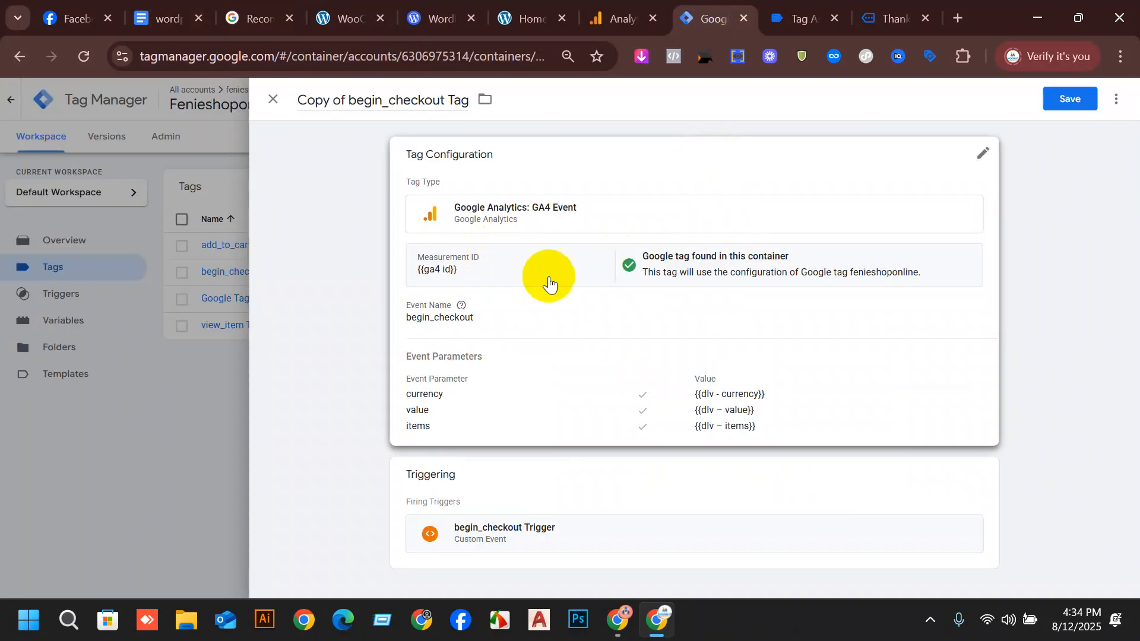
left_click(429, 95)
left_click_drag(447, 102, 298, 101)
type("purchase")
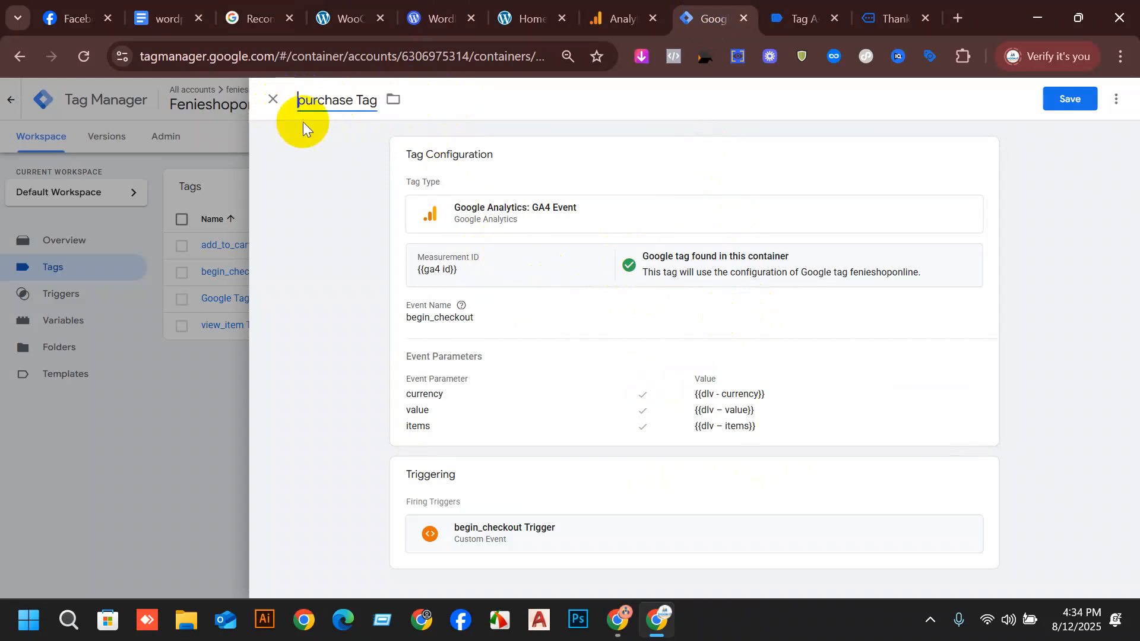
left_click(694, 394)
scroll(659, 472, "down", 3)
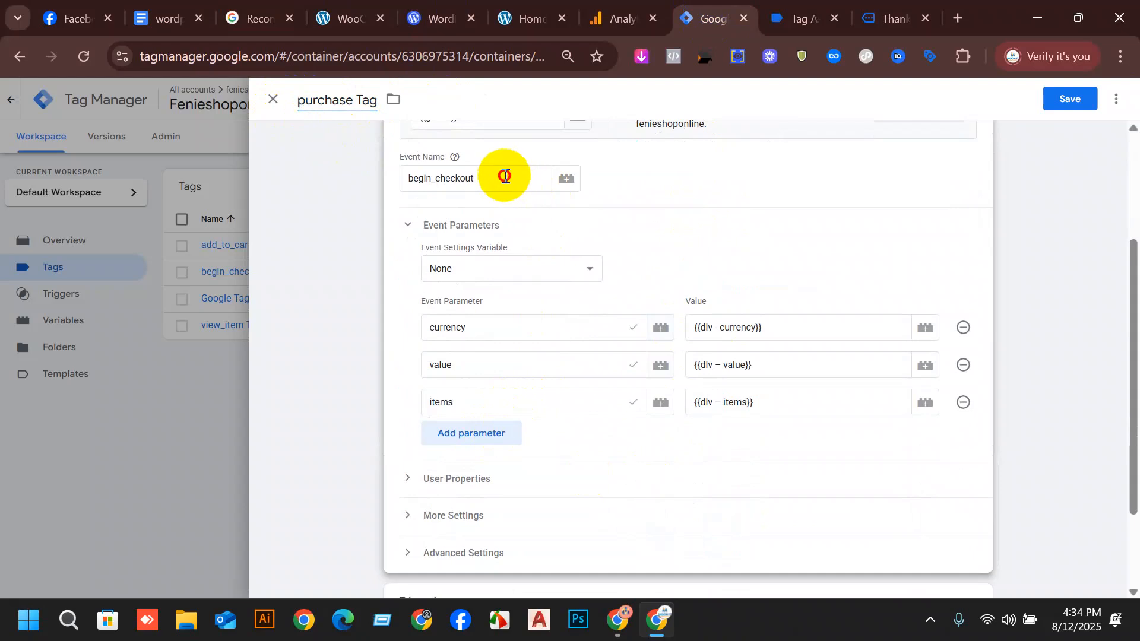
left_click_drag(505, 176, 411, 188)
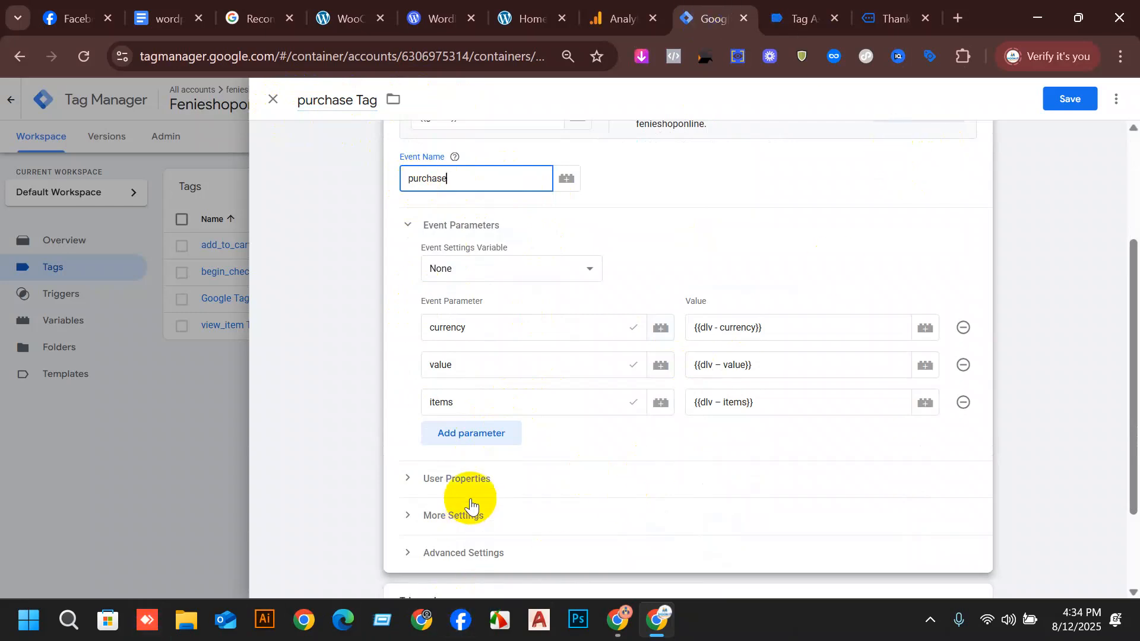
Add an event parameter transaction_id, copying its name from the setup document's purchase Event table, and assign it the dlv – purchase variable.
left_click(472, 437)
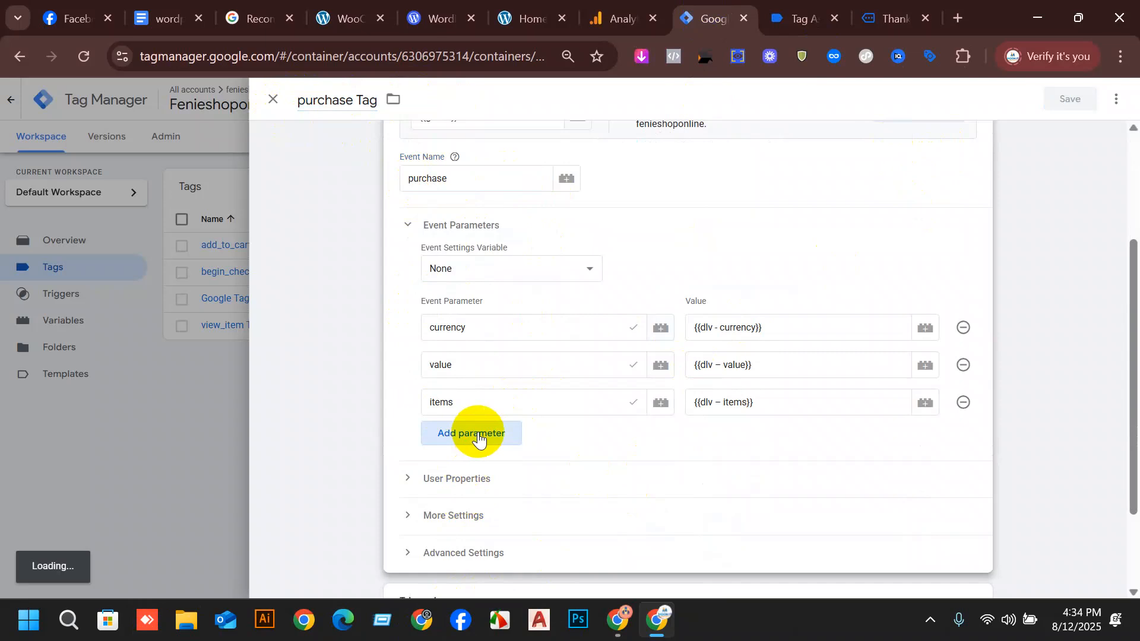
left_click(663, 240)
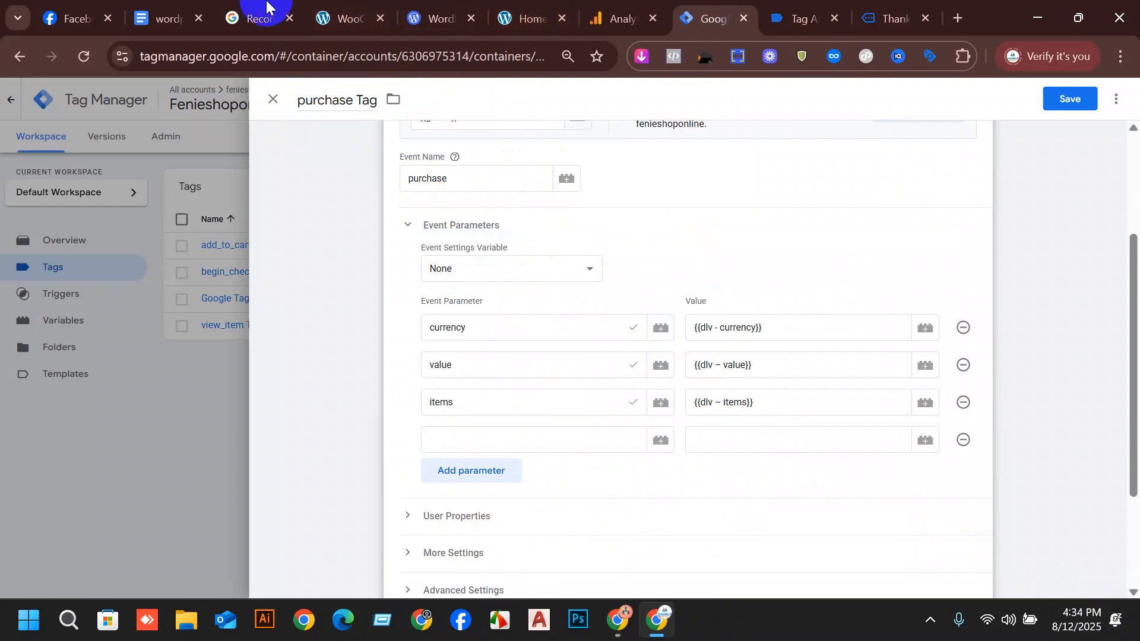
left_click(172, 10)
scroll(476, 412, "down", 3)
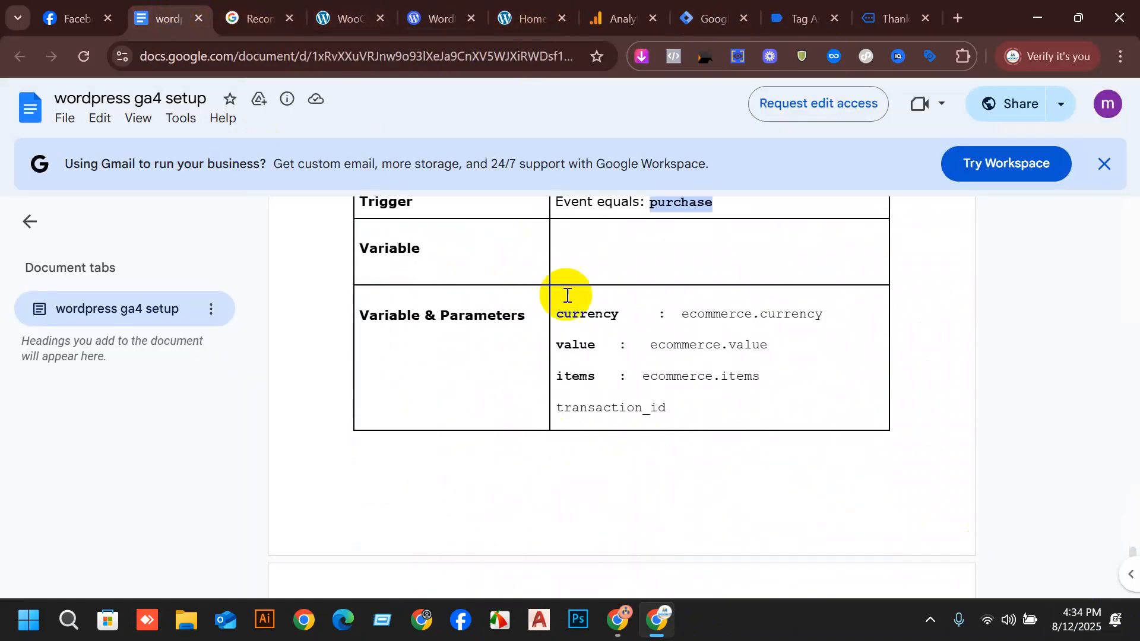
left_click_drag(676, 412, 554, 414)
key("ctrl+c")
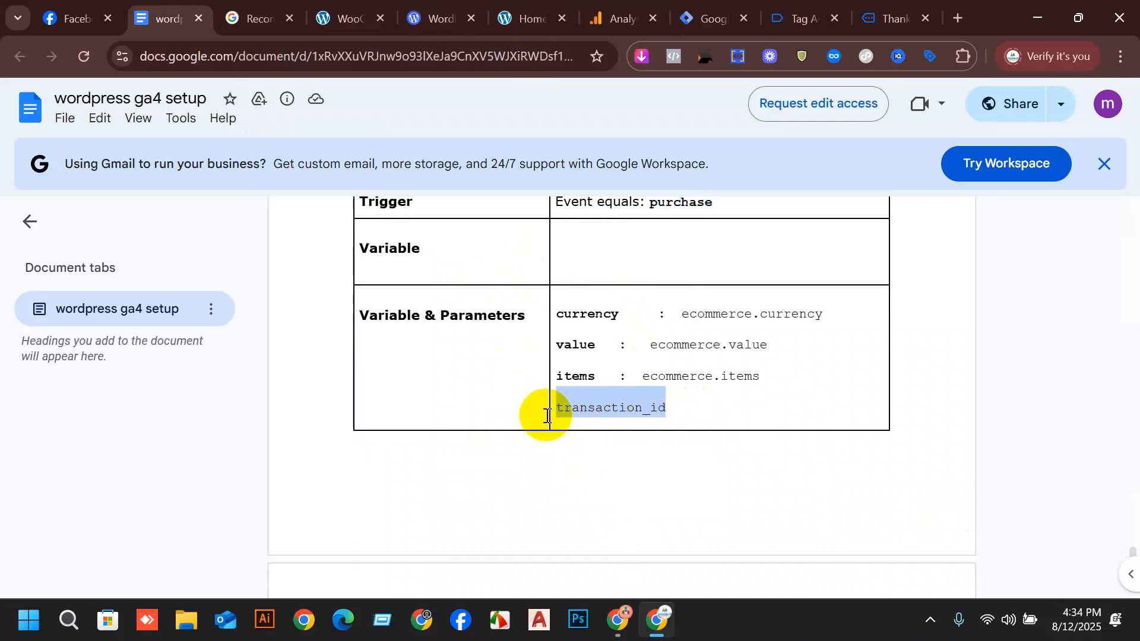
left_click(703, 15)
key("ctrl+v")
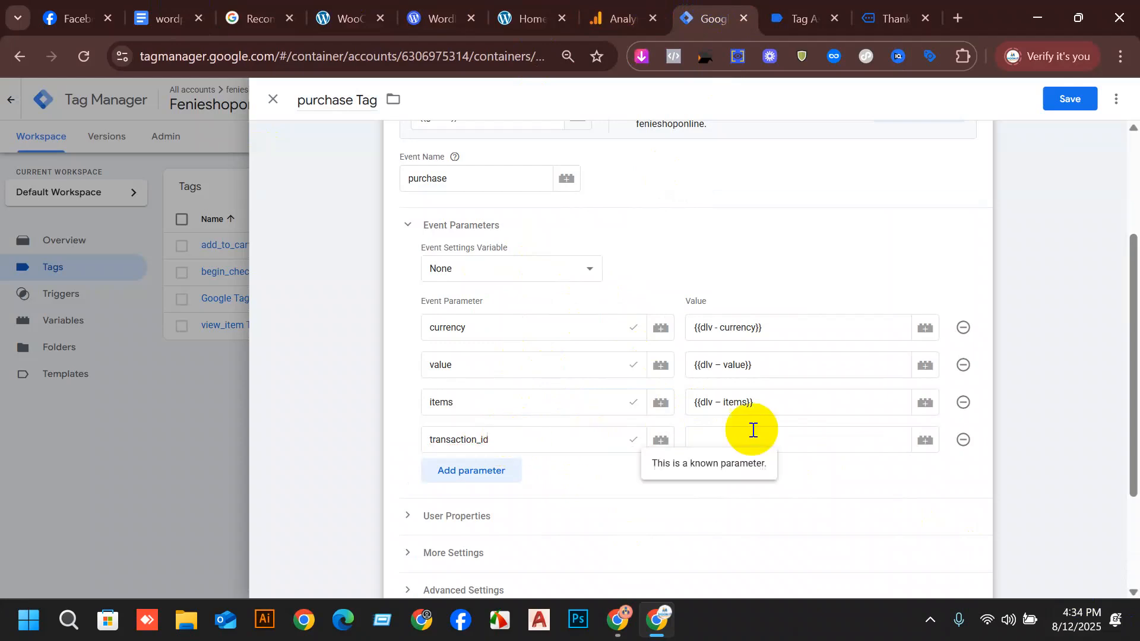
left_click(924, 440)
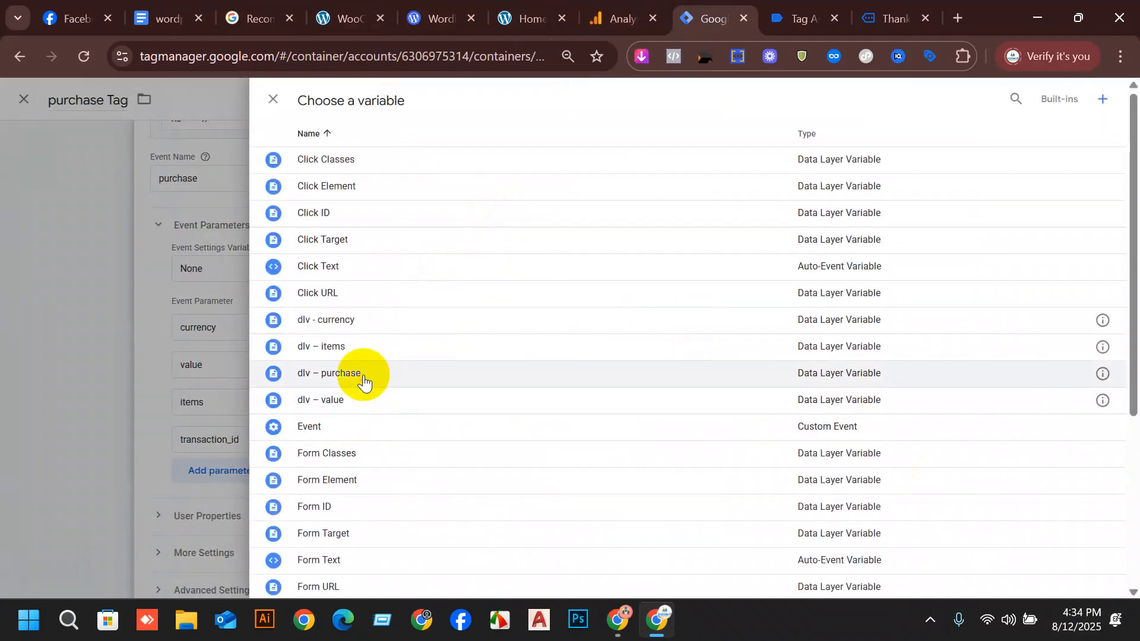
left_click(340, 374)
Replace the purchase Tag's begin_checkout Trigger with purchase Trigger and save the tag.
scroll(782, 460, "down", 3)
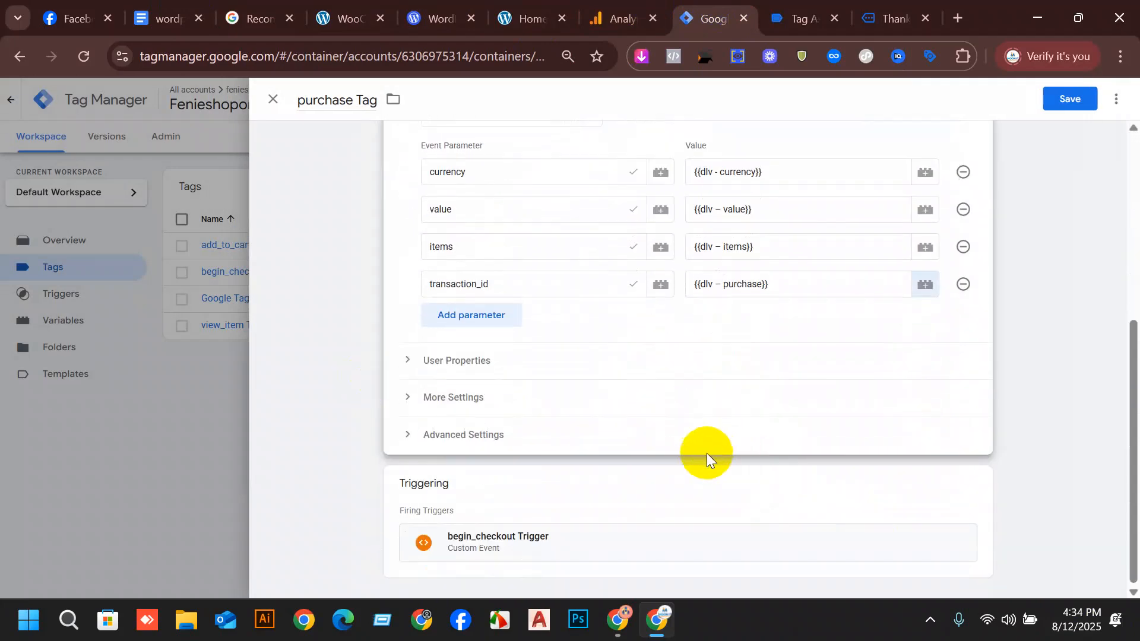
left_click(976, 488)
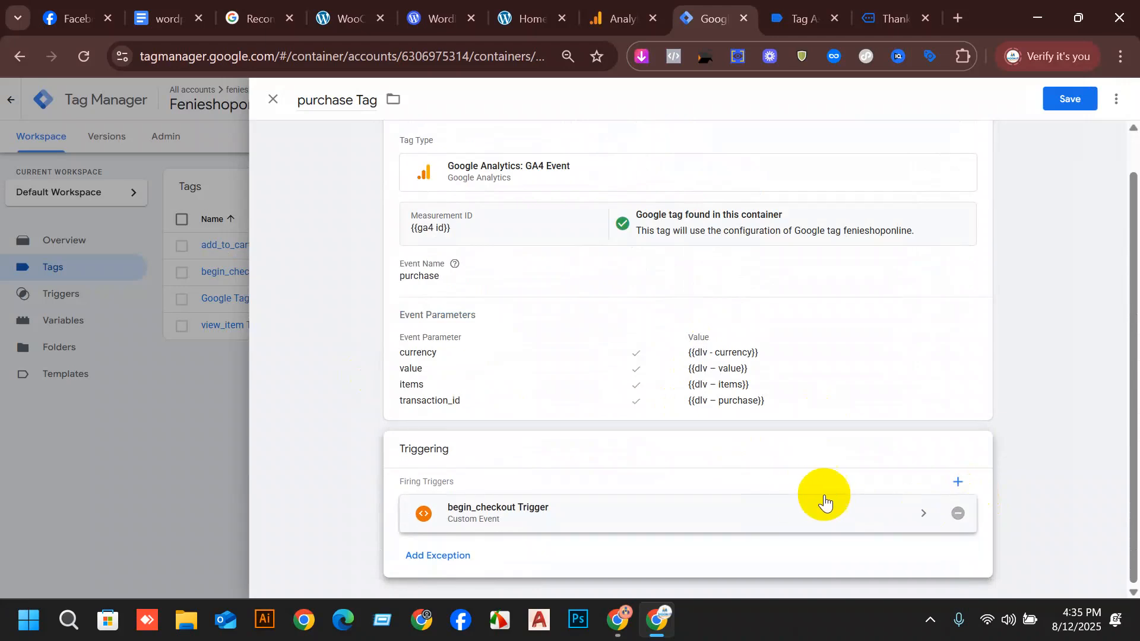
left_click(956, 509)
left_click(677, 495)
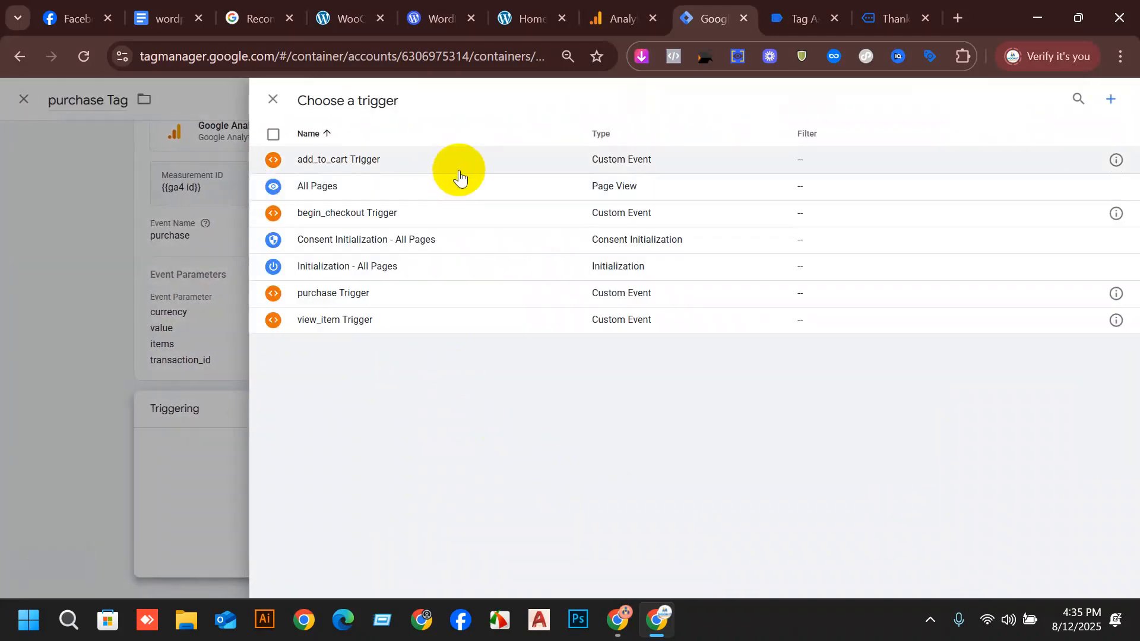
left_click(410, 295)
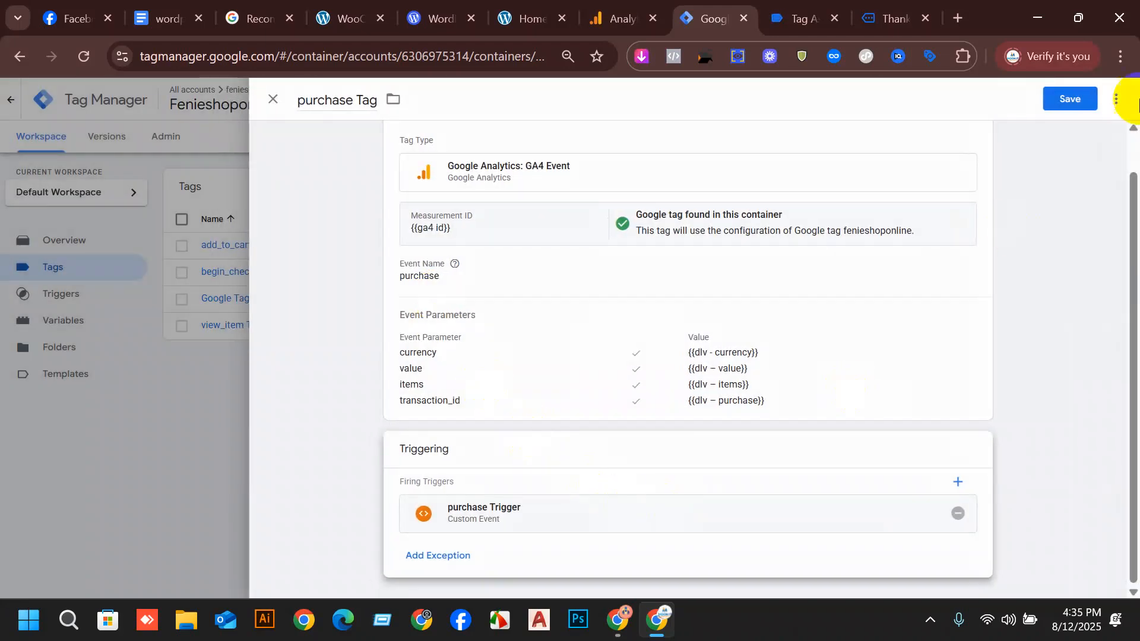
left_click(1063, 106)
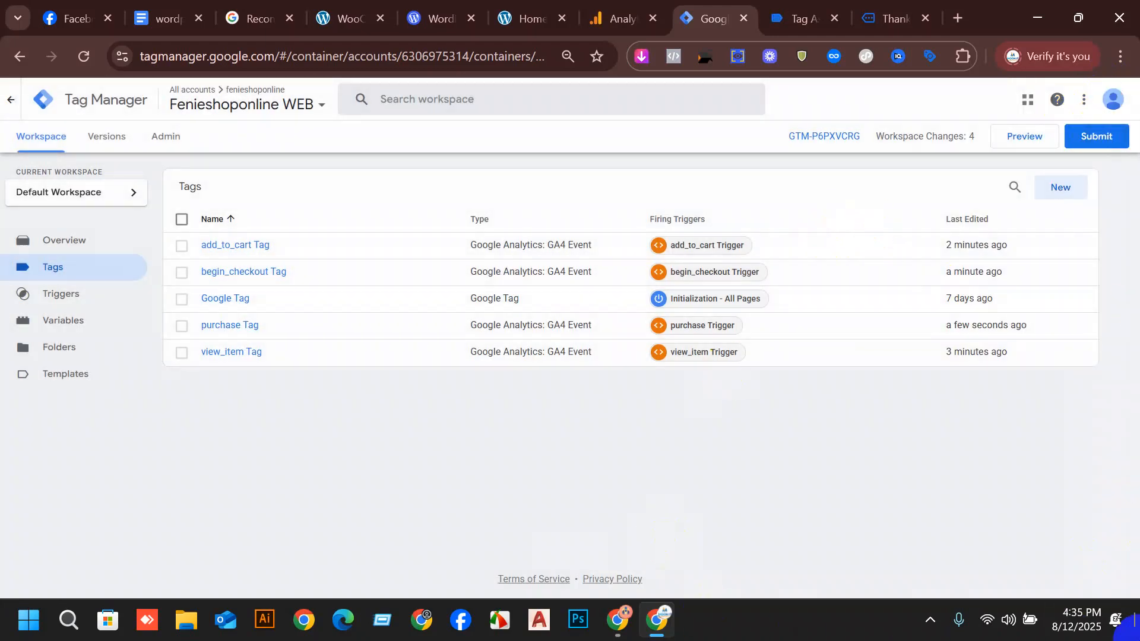
Submit and publish the workspace changes to the Live environment without a version name or description, and close the version summary.
left_click(1088, 136)
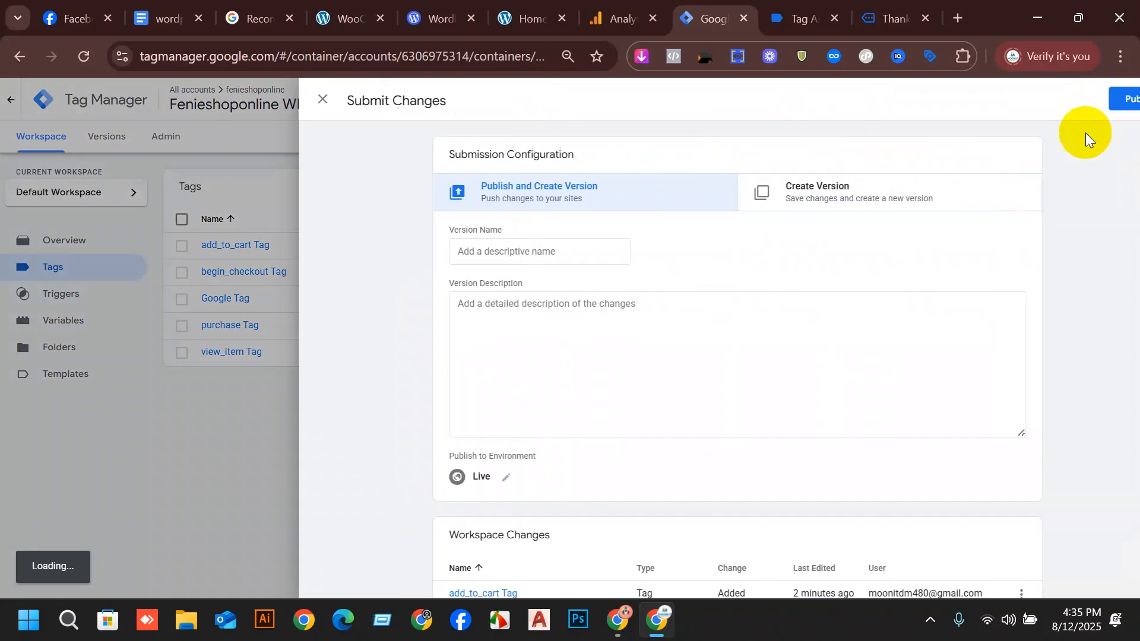
left_click(1090, 100)
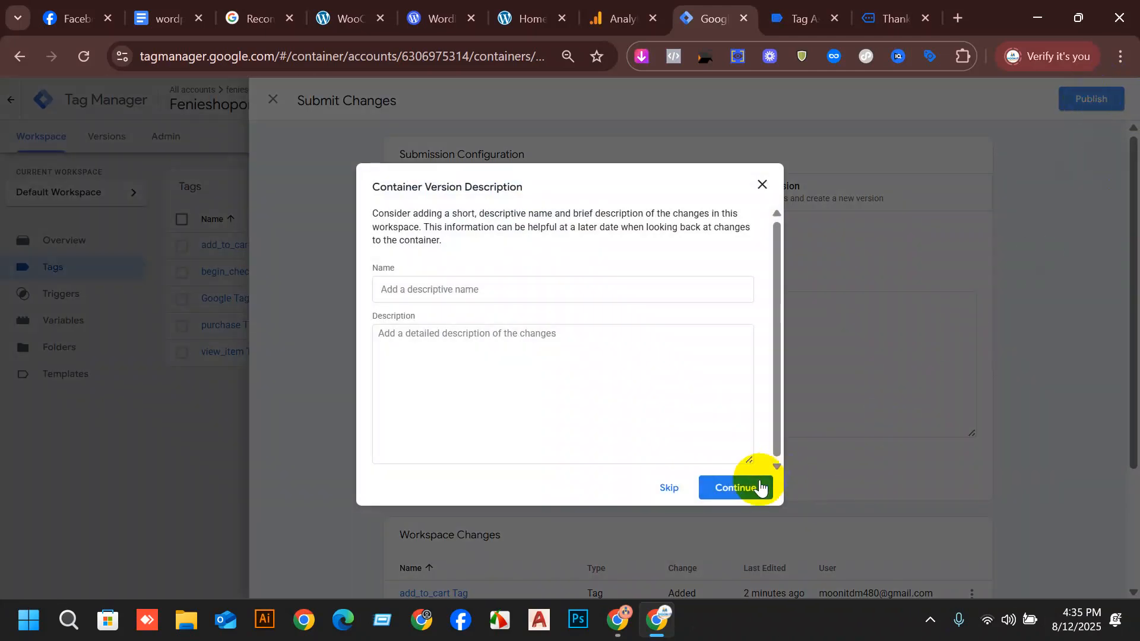
left_click(760, 487)
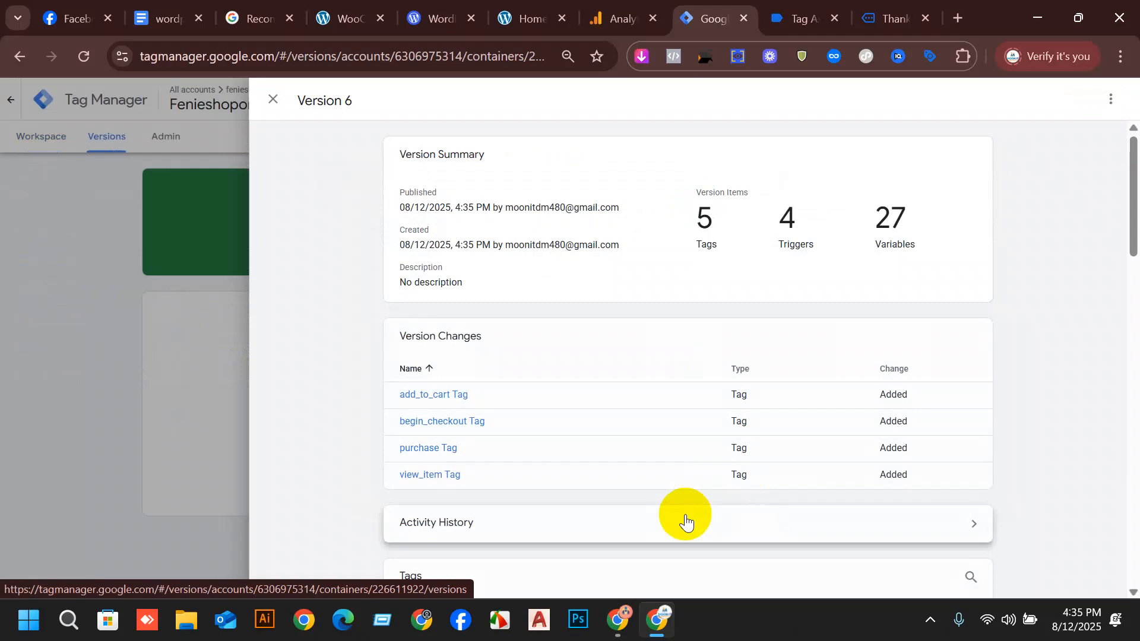
left_click(272, 102)
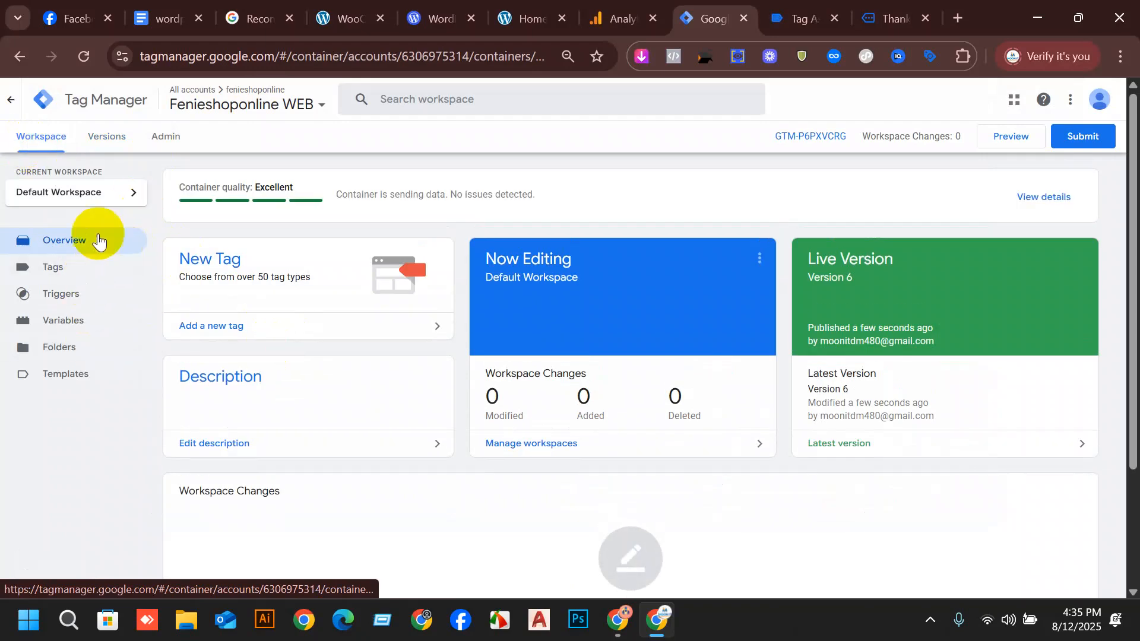
Return to the container's tag list and launch preview mode for the store website.
left_click(93, 268)
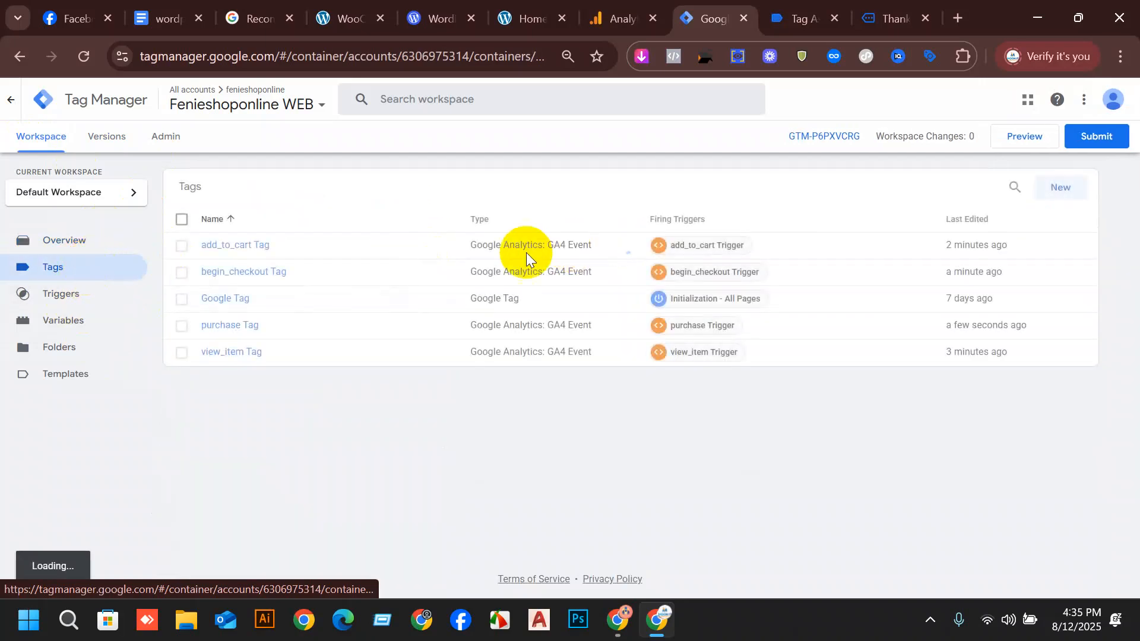
left_click(1018, 133)
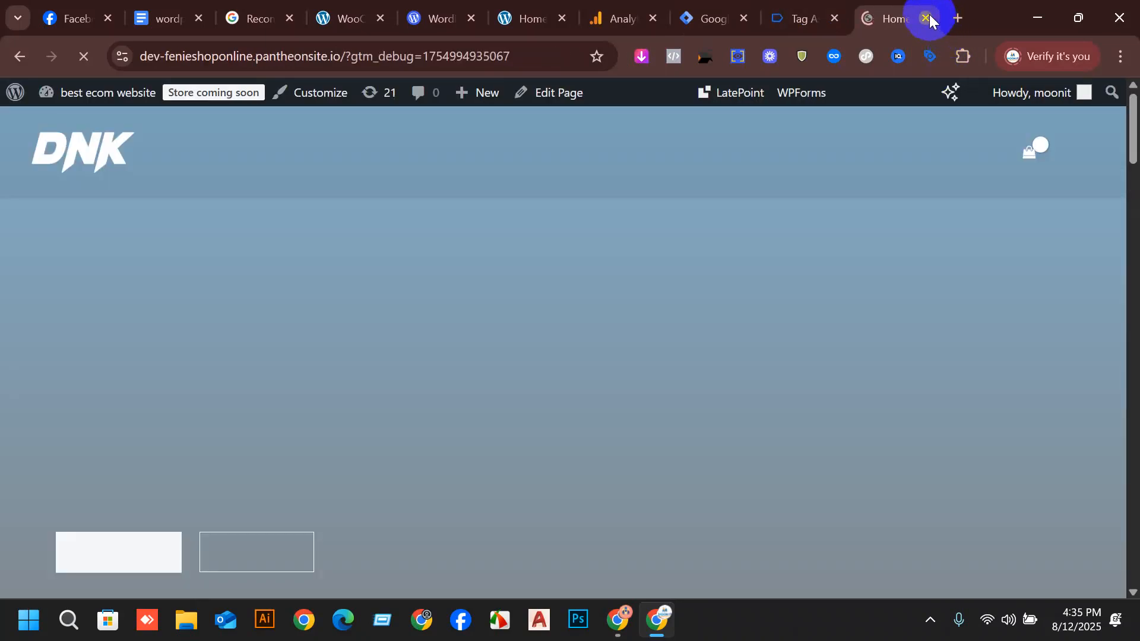
Try to restart the preview by closing and reopening the store's debug window, and close the Tag Assistant session.
left_click(926, 16)
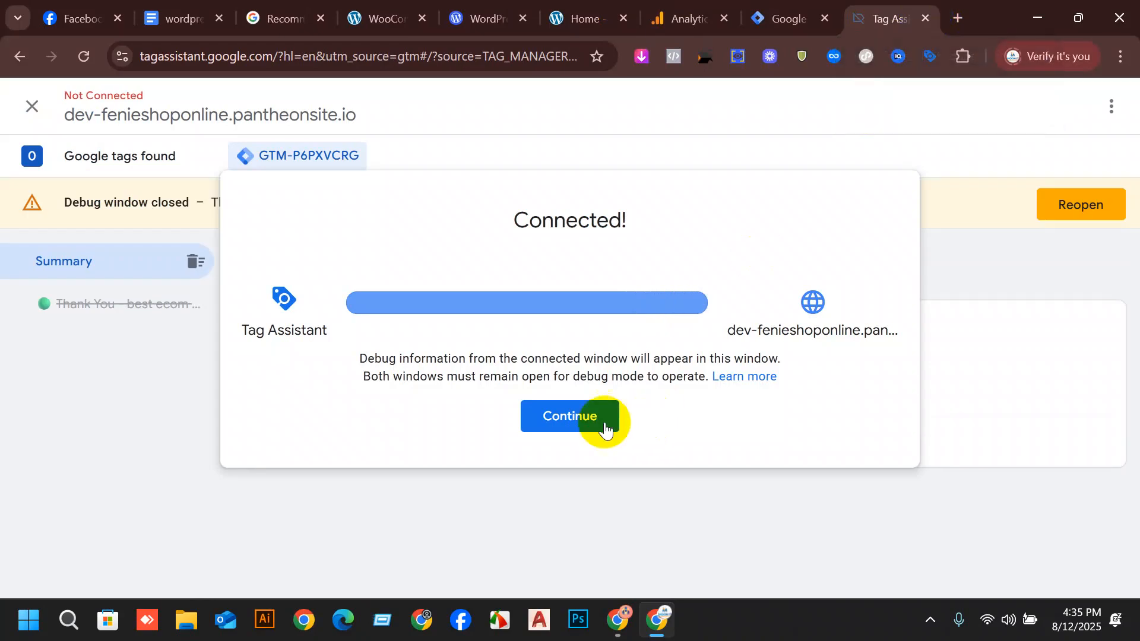
left_click(573, 412)
left_click(1066, 197)
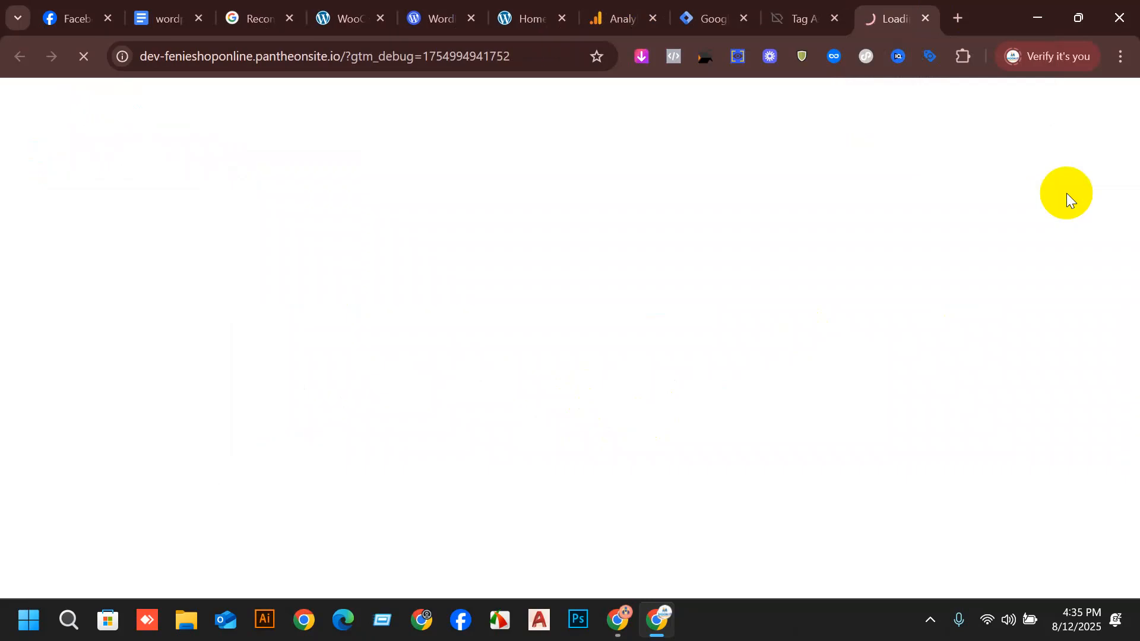
left_click(835, 27)
left_click(729, 169)
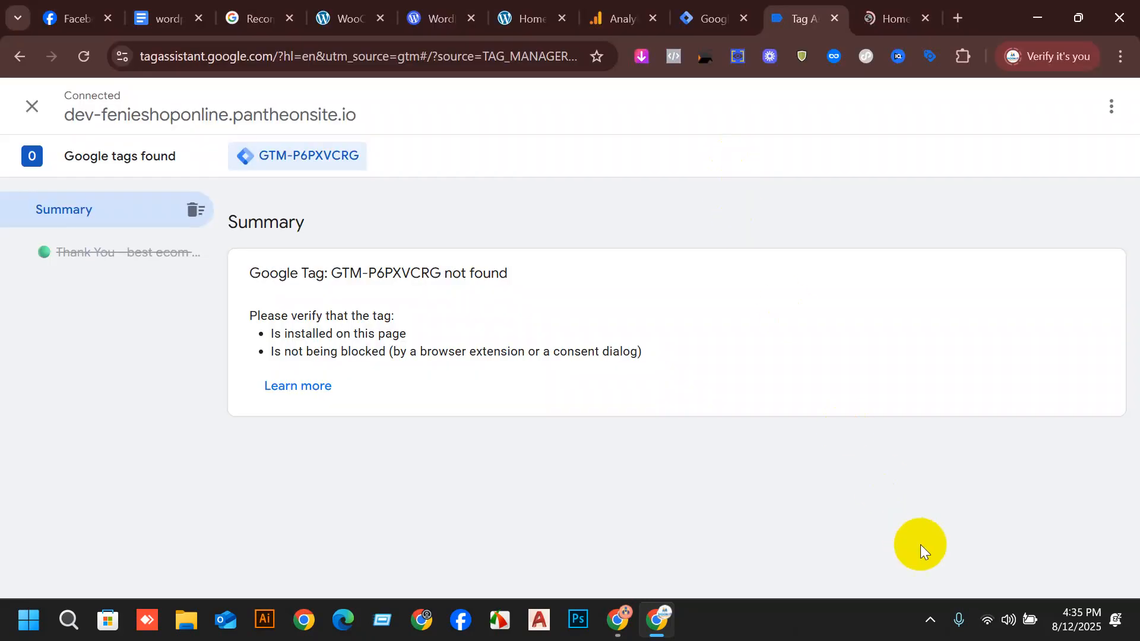
left_click(837, 18)
left_click(644, 195)
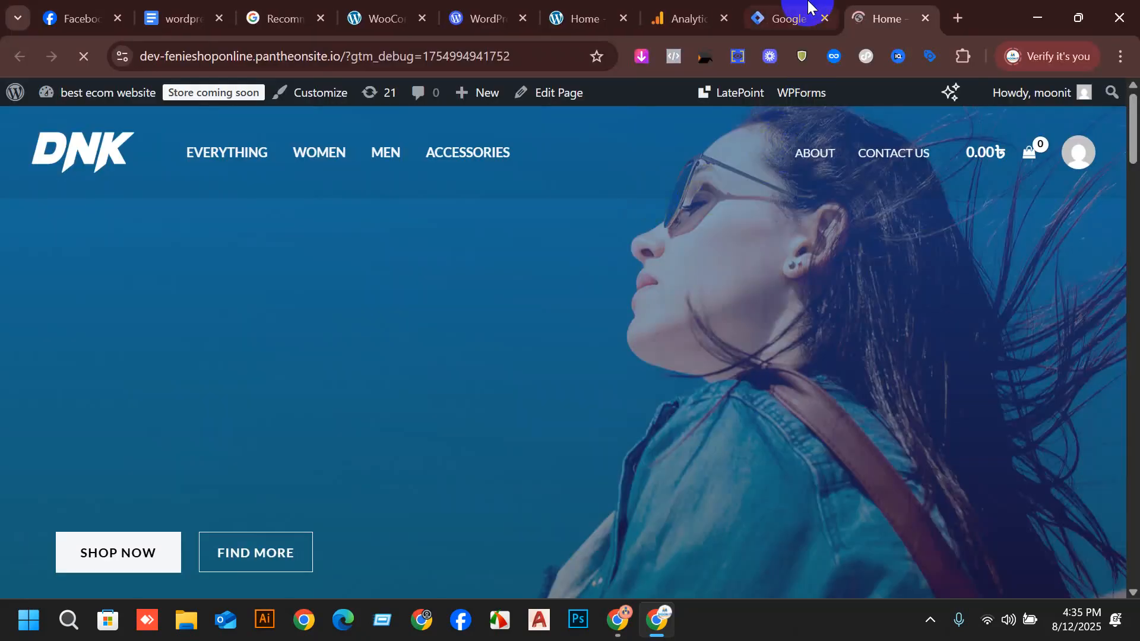
left_click(796, 11)
left_click(1028, 149)
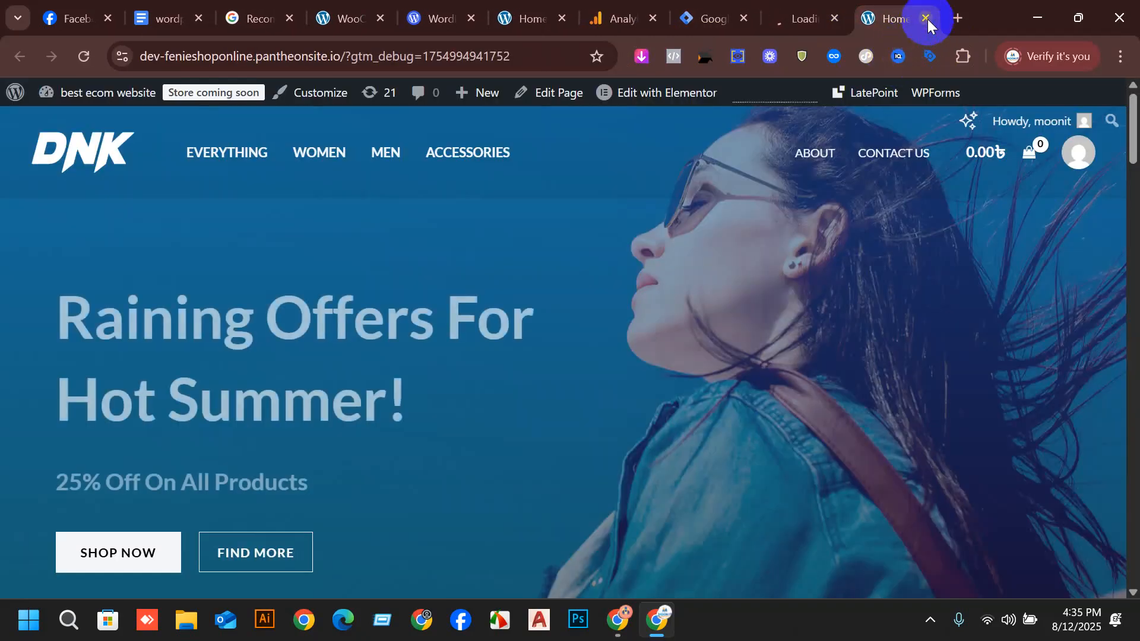
left_click(927, 19)
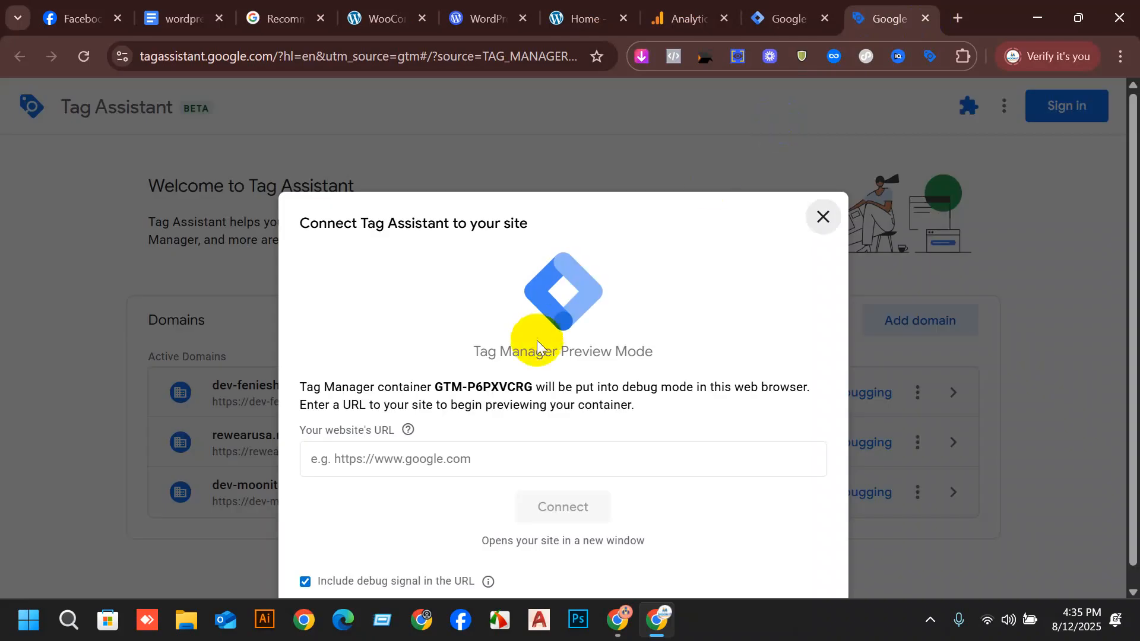
left_click(469, 460)
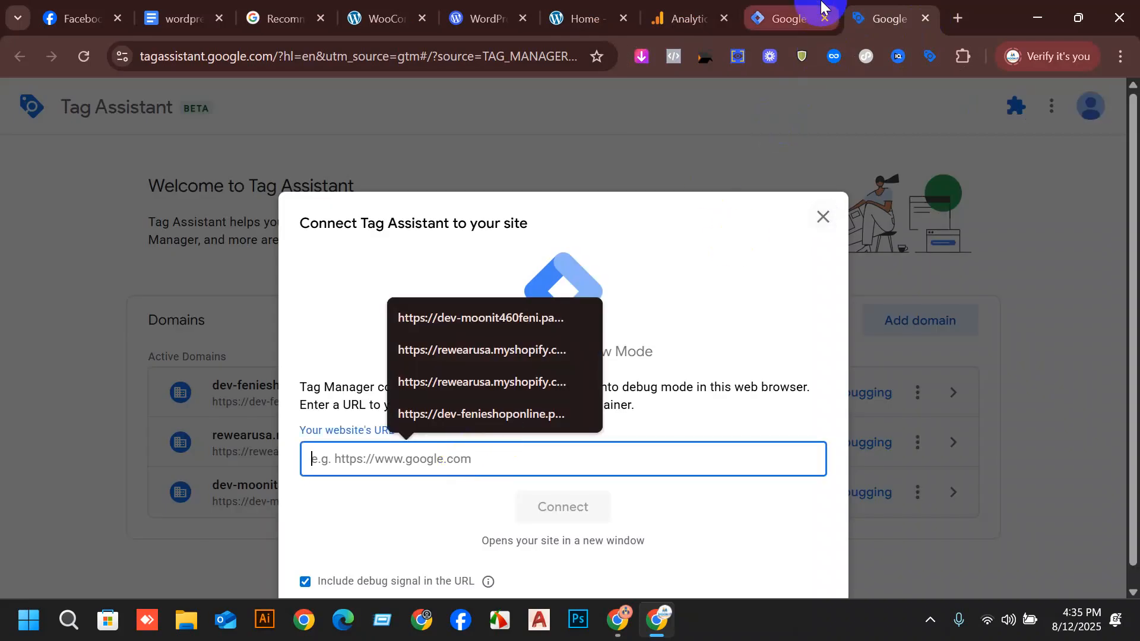
left_click(609, 17)
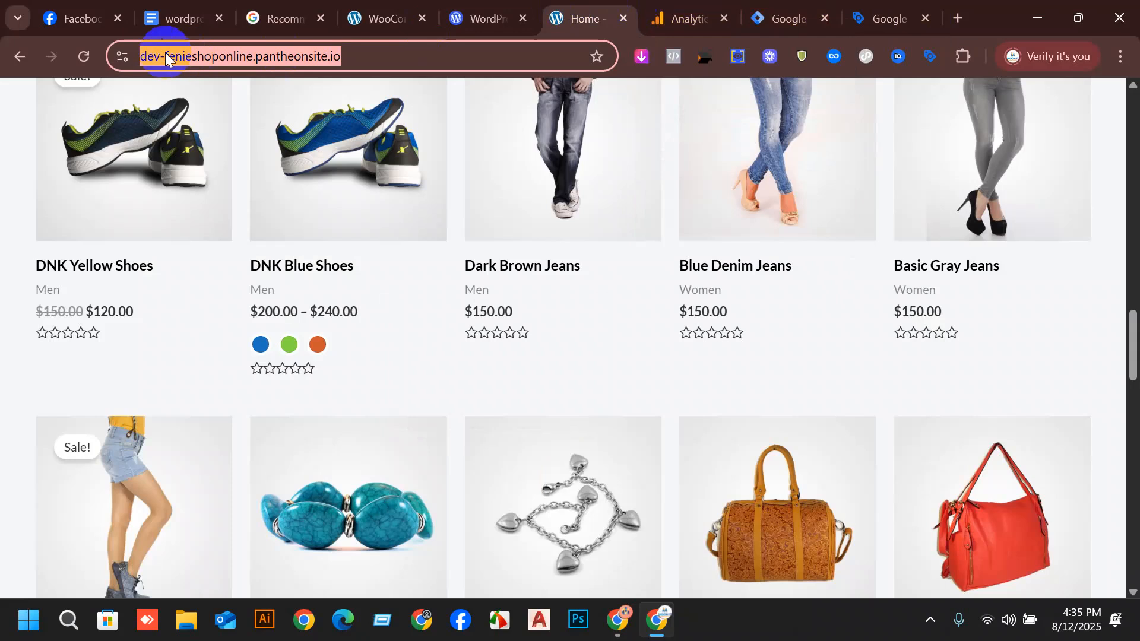
left_click(861, 18)
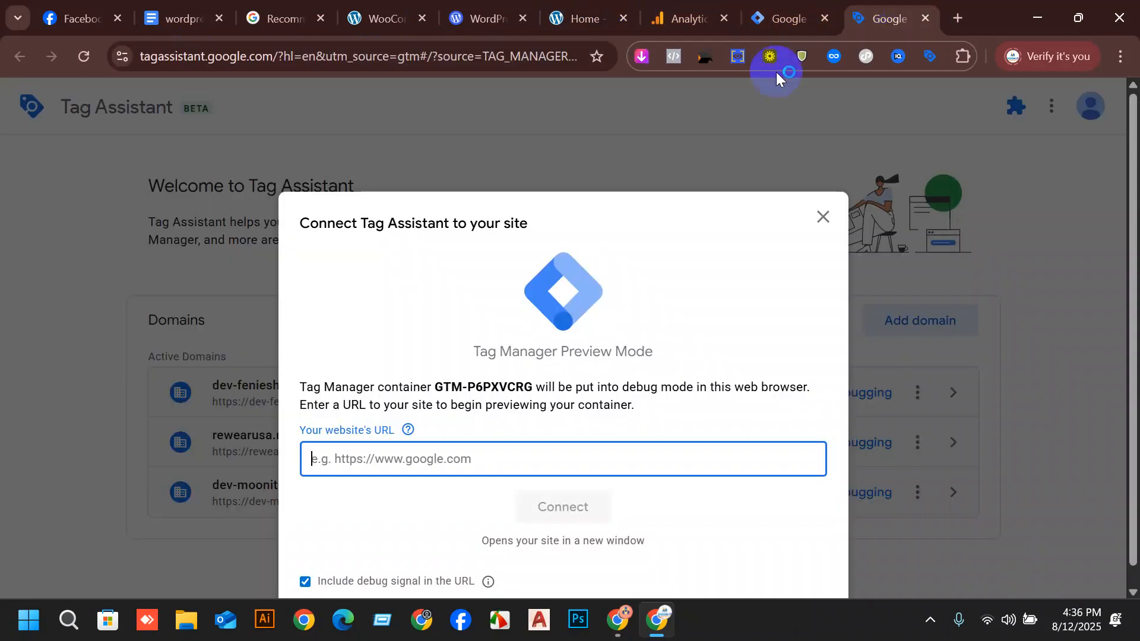
type("https://dev-fenieshoponline.pantheonsite.io/")
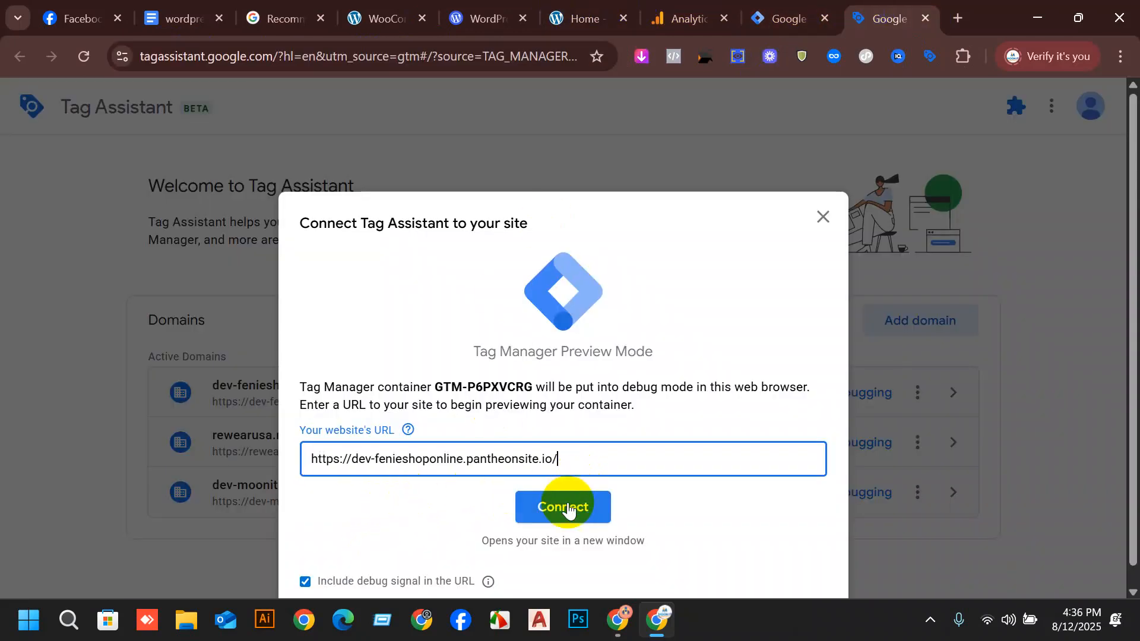
left_click(564, 509)
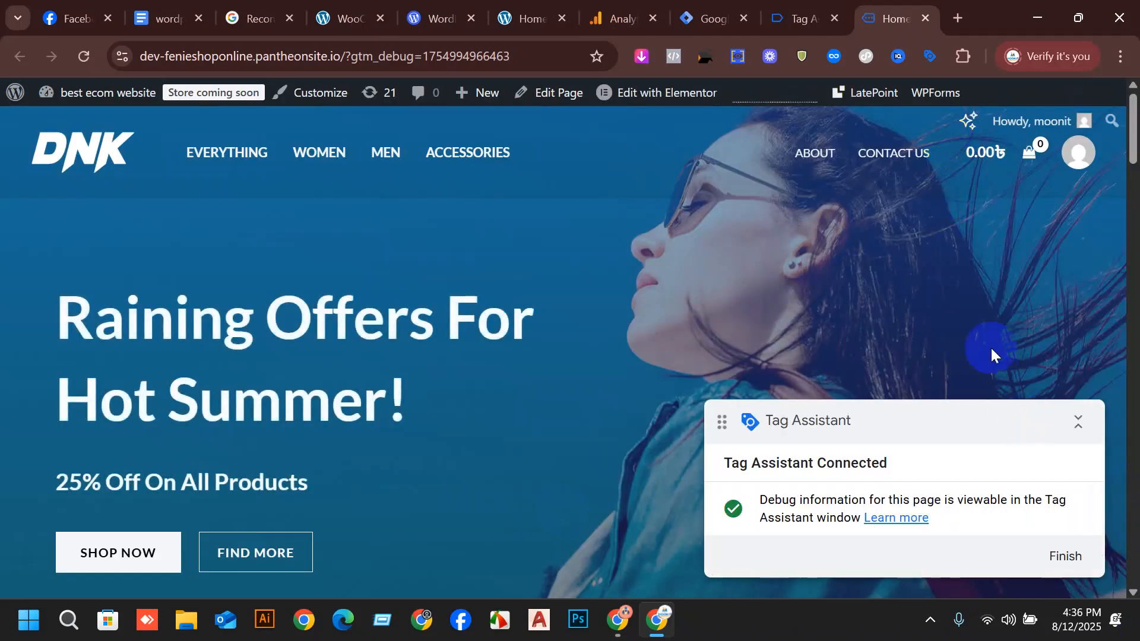
Continue past the Tag Assistant connection message and review which container tags fired on the store's home page.
left_click(791, 13)
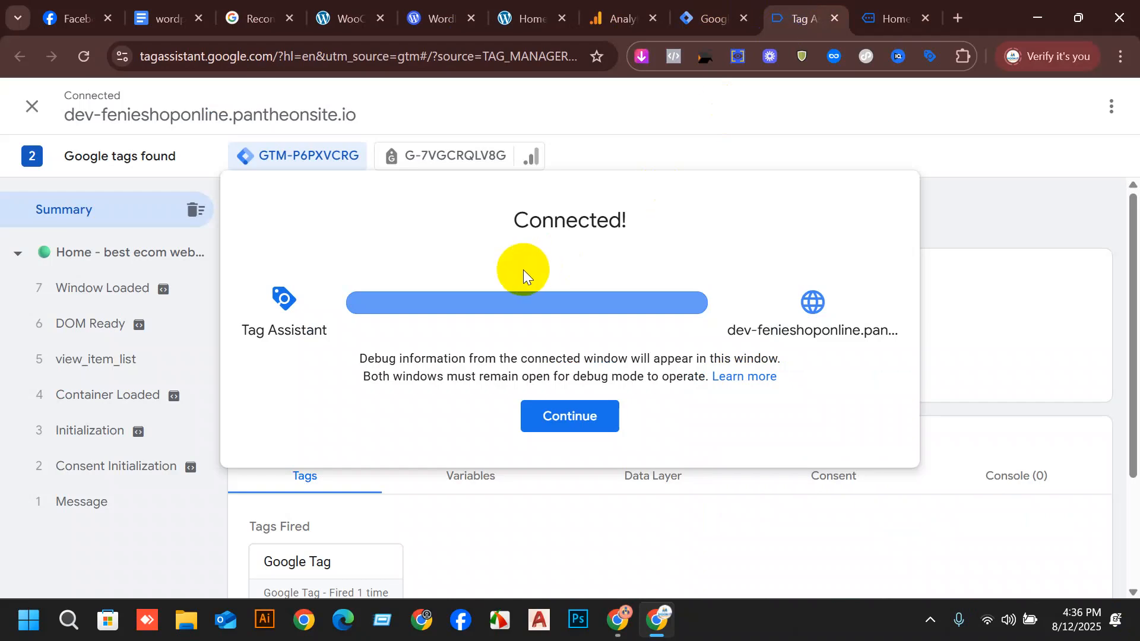
left_click(555, 428)
scroll(471, 253, "down", 3)
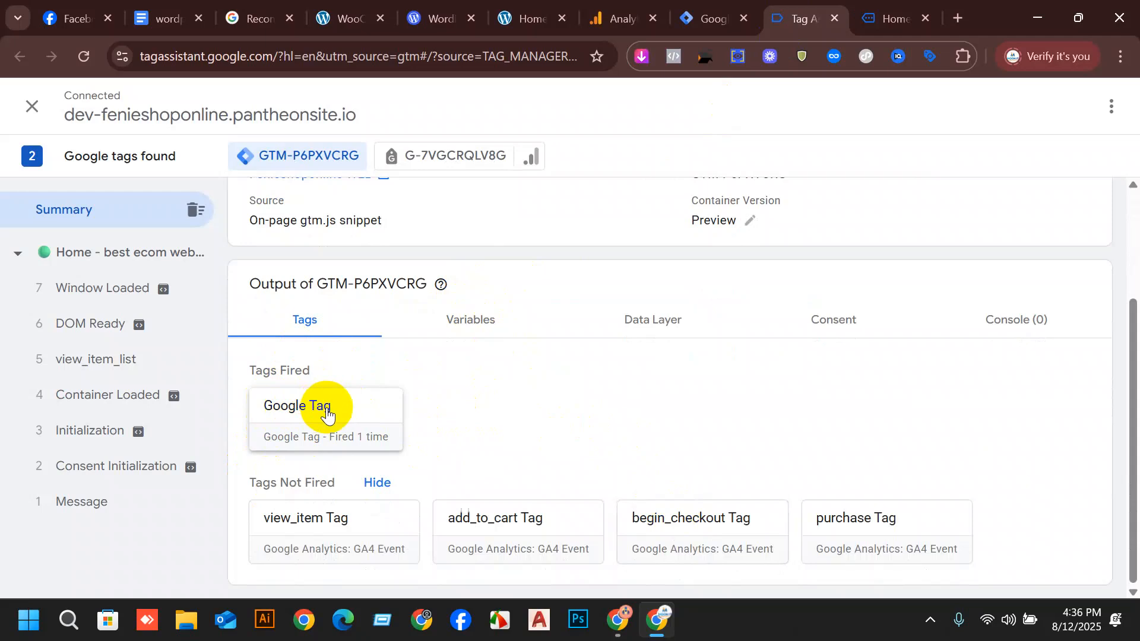
Open the Blue Denim Jeans product page in the connected store and check in Tag Assistant whether view_item Tag fired.
left_click(908, 6)
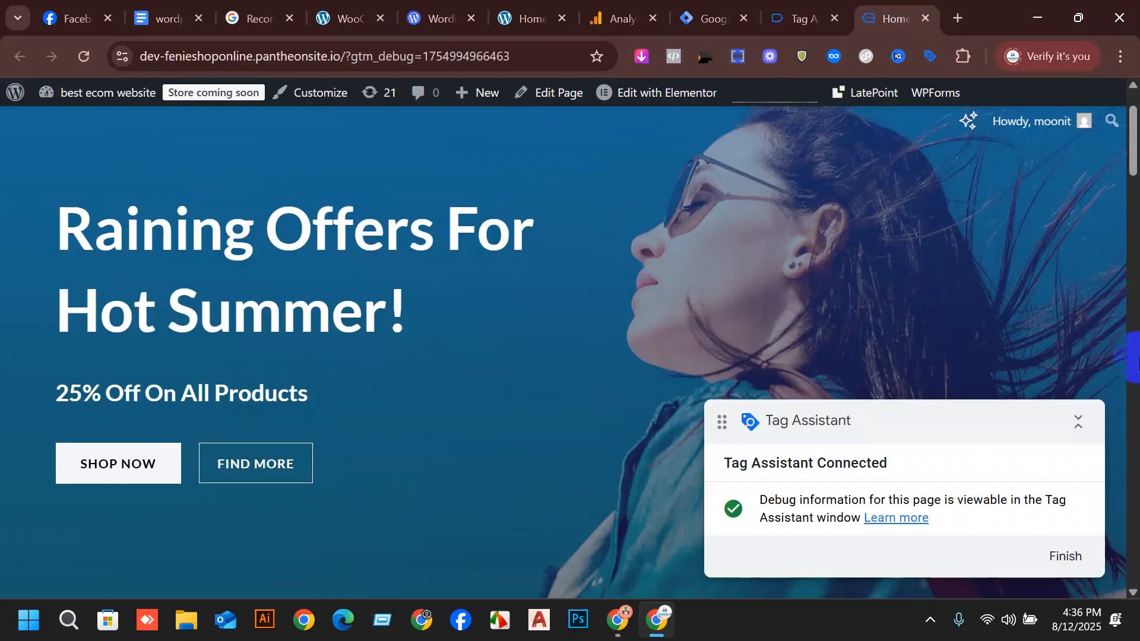
scroll(82, 260, "down", 15)
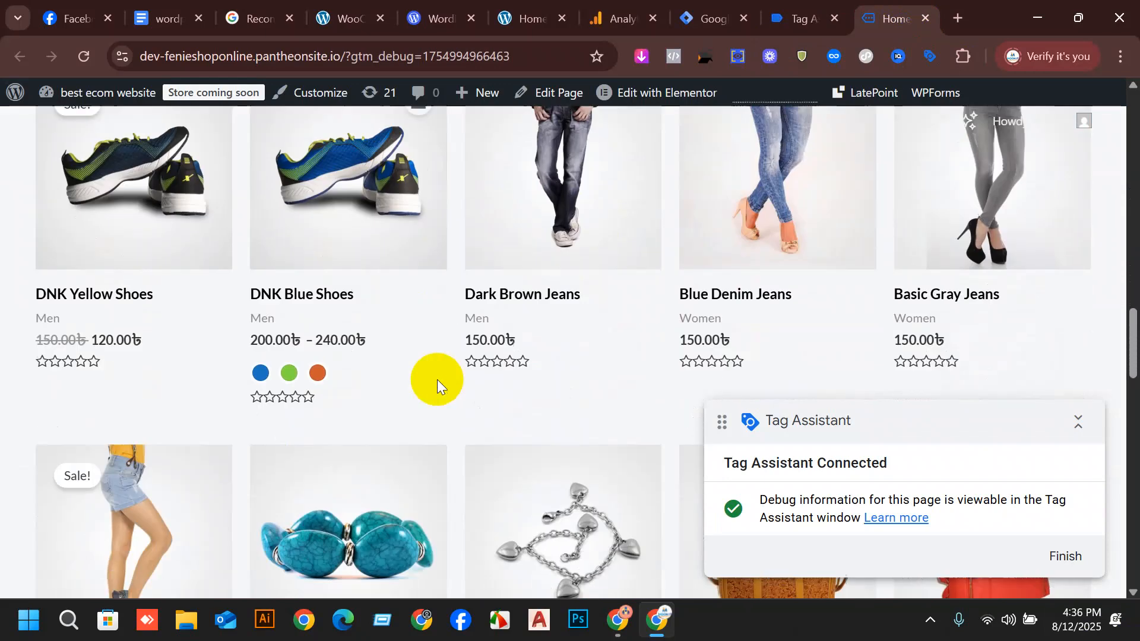
left_click(798, 186)
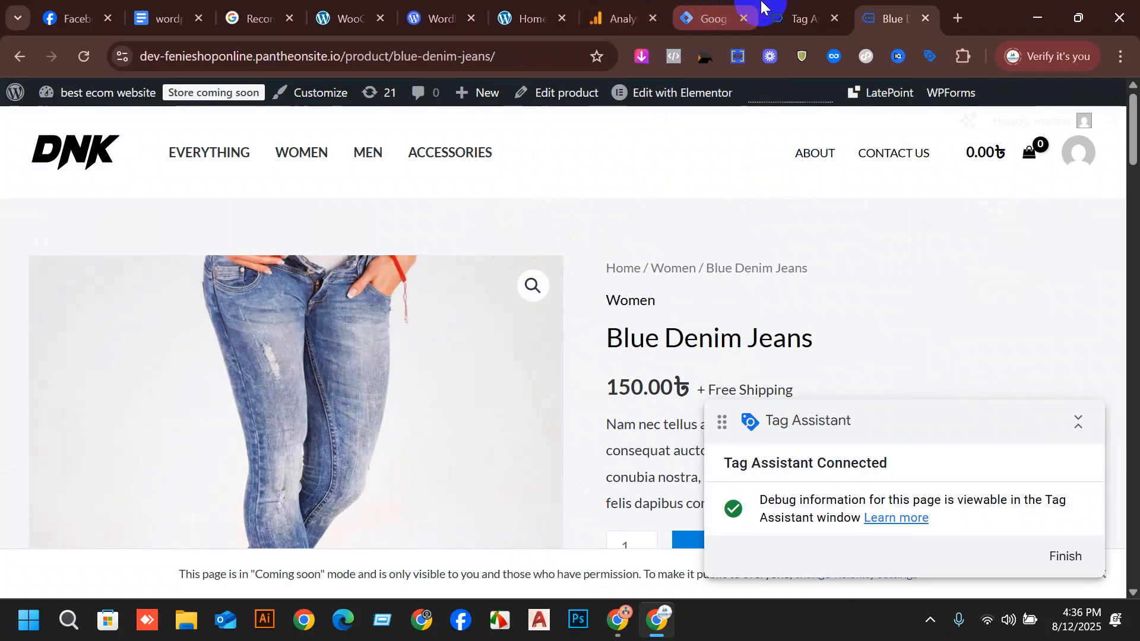
left_click(796, 7)
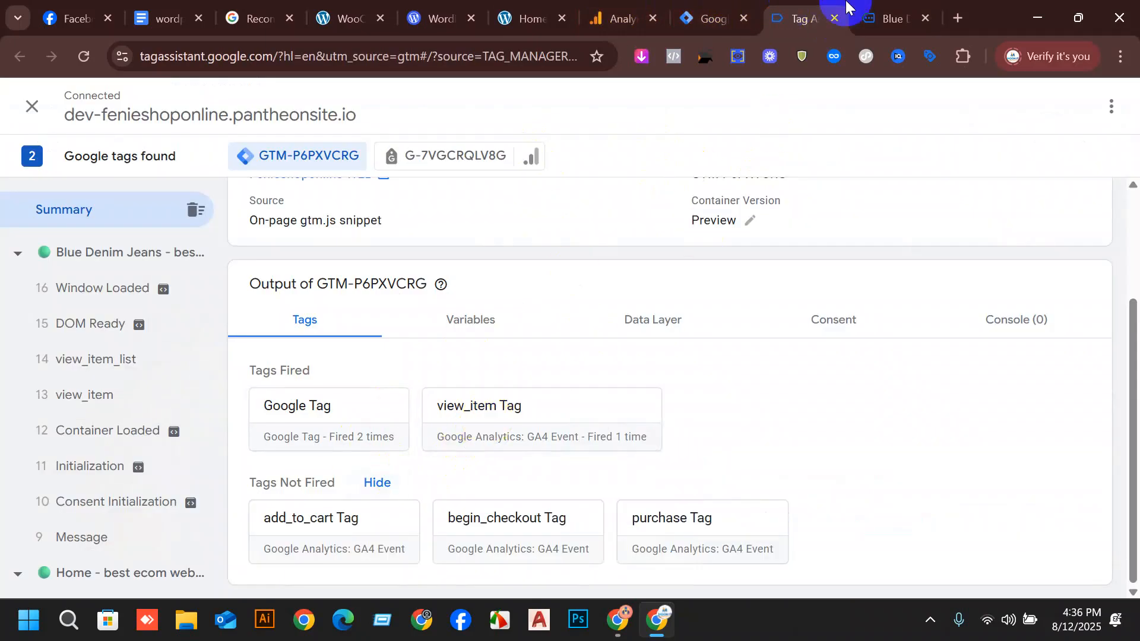
Add the Blue Denim Jeans to the cart and check in Tag Assistant whether add_to_cart Tag fired.
left_click(866, 7)
scroll(814, 266, "down", 5)
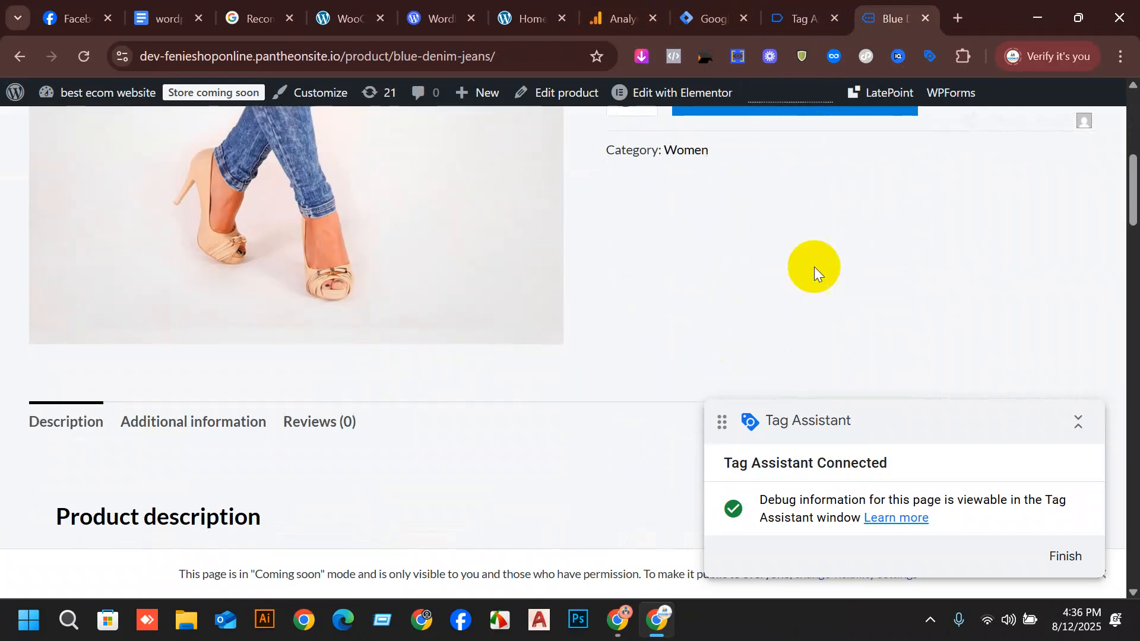
left_click(856, 111)
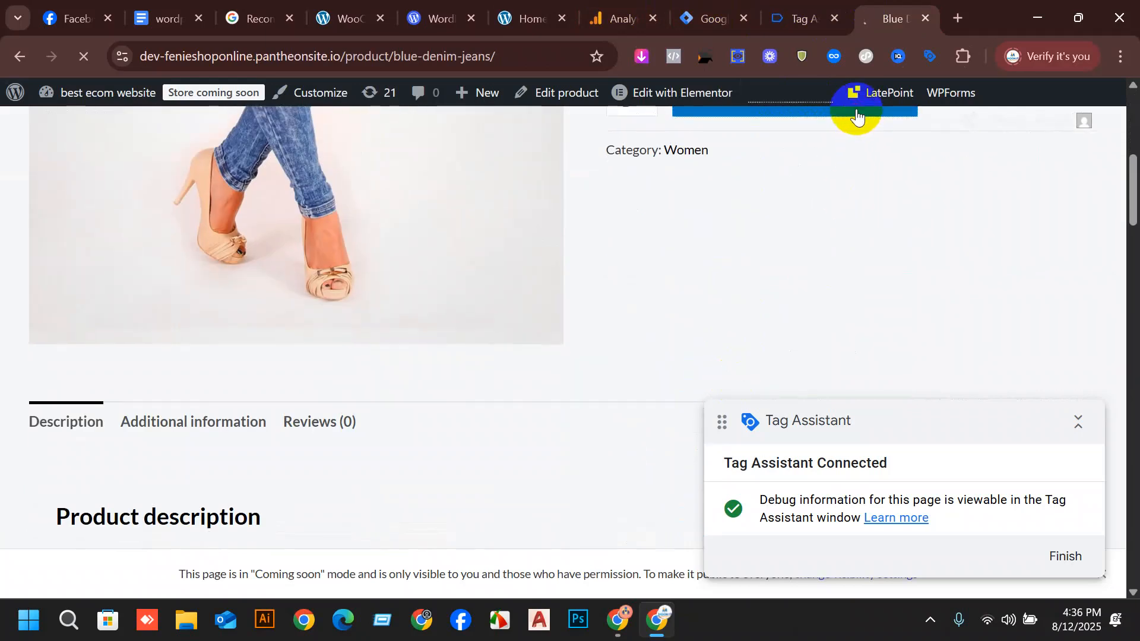
left_click(798, 17)
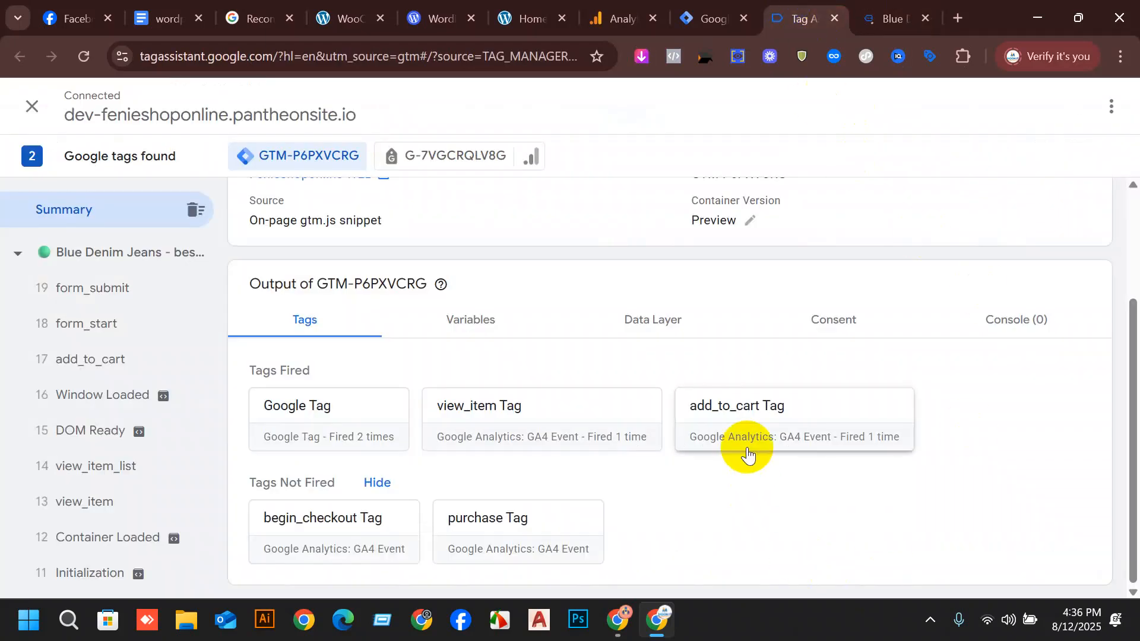
Open the store's cart with the Blue Denim Jeans and proceed to checkout.
left_click(894, 15)
scroll(736, 387, "down", 5)
scroll(950, 190, "up", 3)
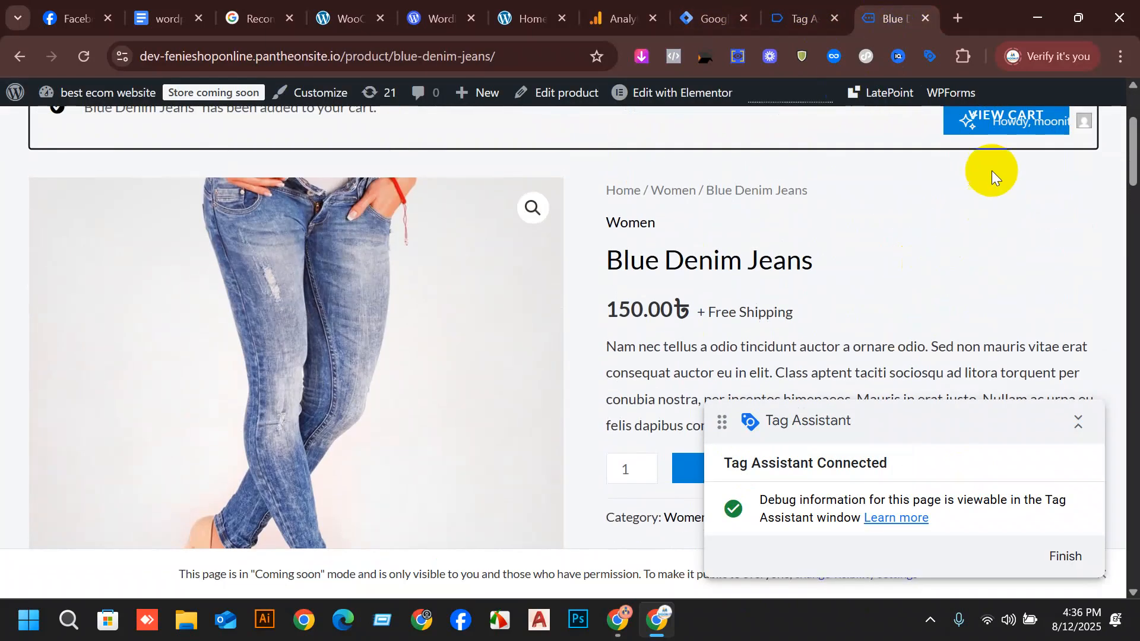
scroll(994, 196, "up", 3)
left_click(981, 303)
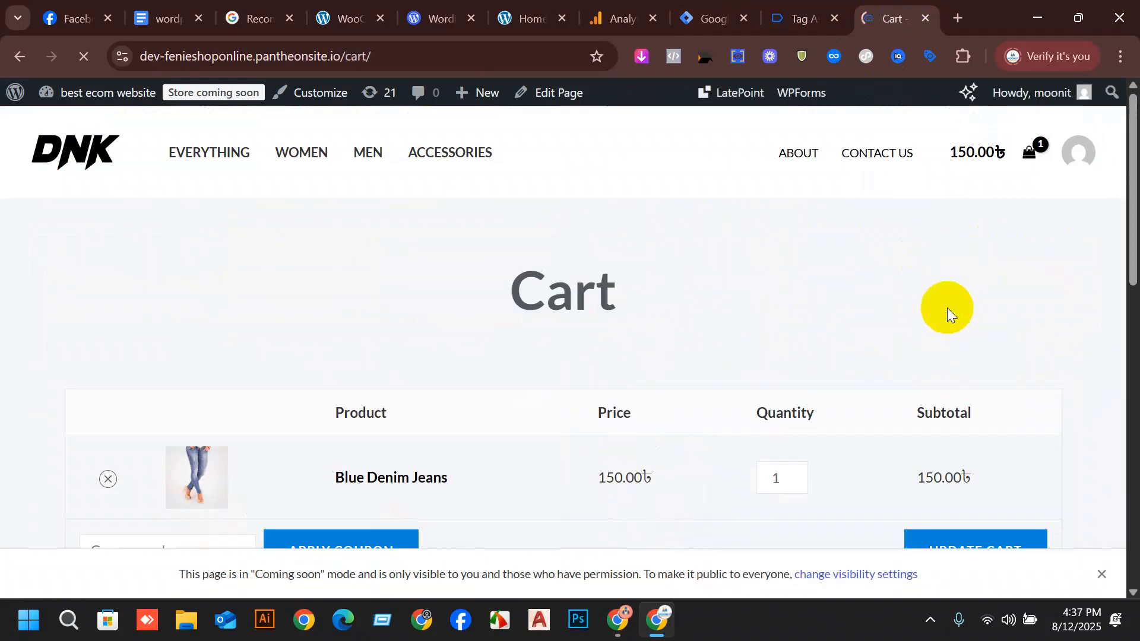
scroll(829, 419, "down", 4)
scroll(829, 419, "down", 3)
left_click(735, 374)
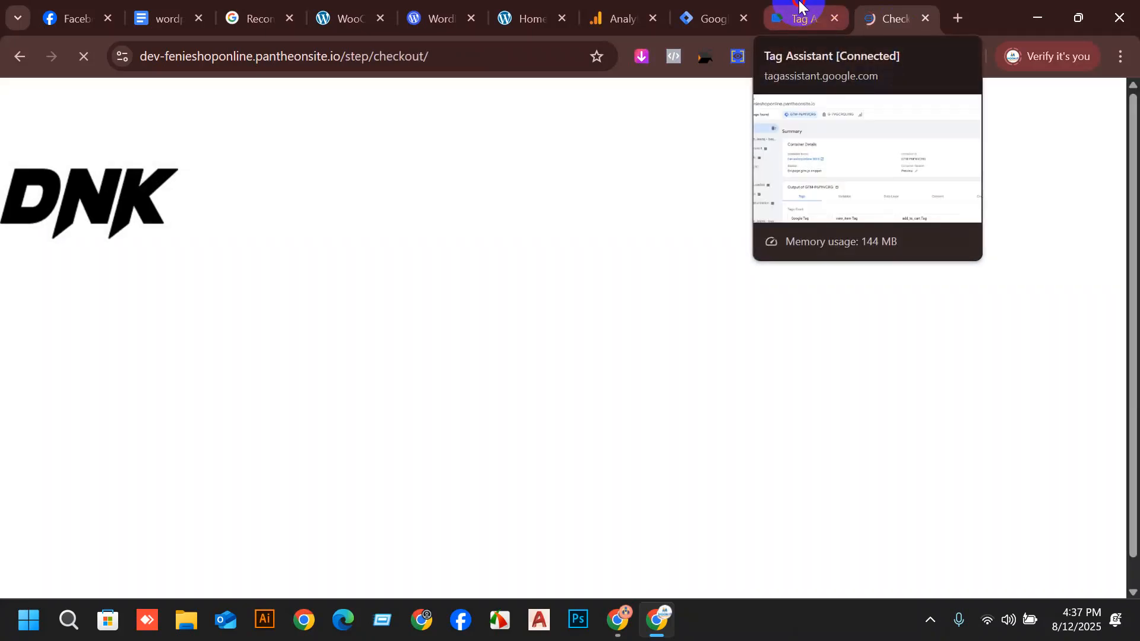
Check in the Tag Assistant summary whether begin_checkout Tag fired for the checkout page.
left_click(800, 9)
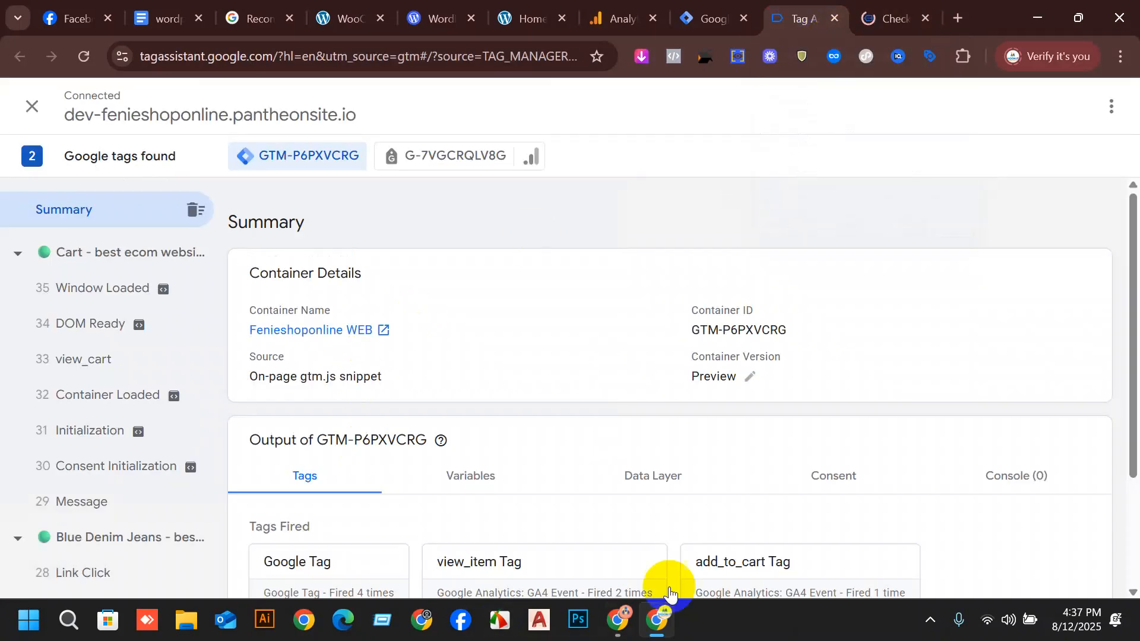
scroll(864, 381, "down", 3)
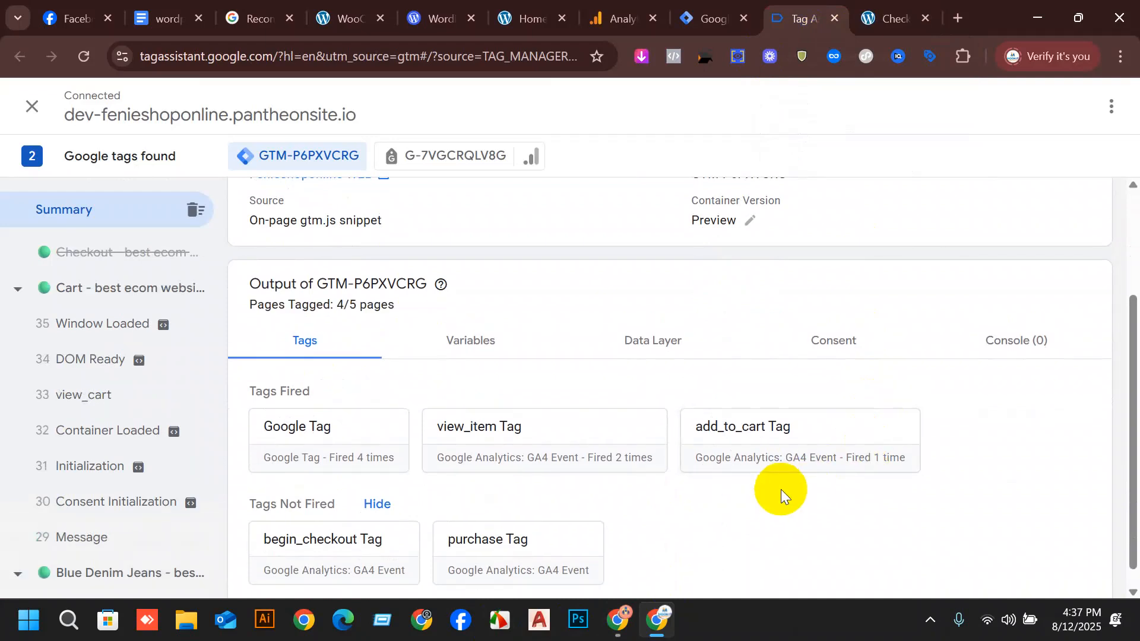
scroll(772, 475, "down", 3)
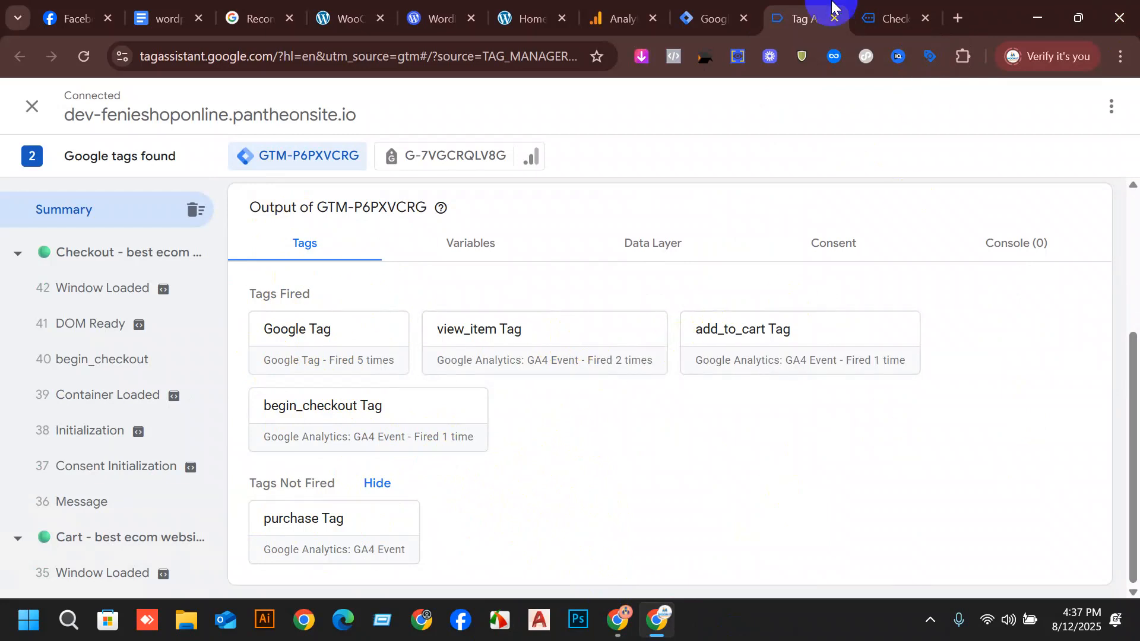
Place the Blue Denim Jeans order with cash on delivery, keeping the prefilled billing details, and follow it to the thank-you page.
left_click(885, 7)
scroll(203, 183, "down", 5)
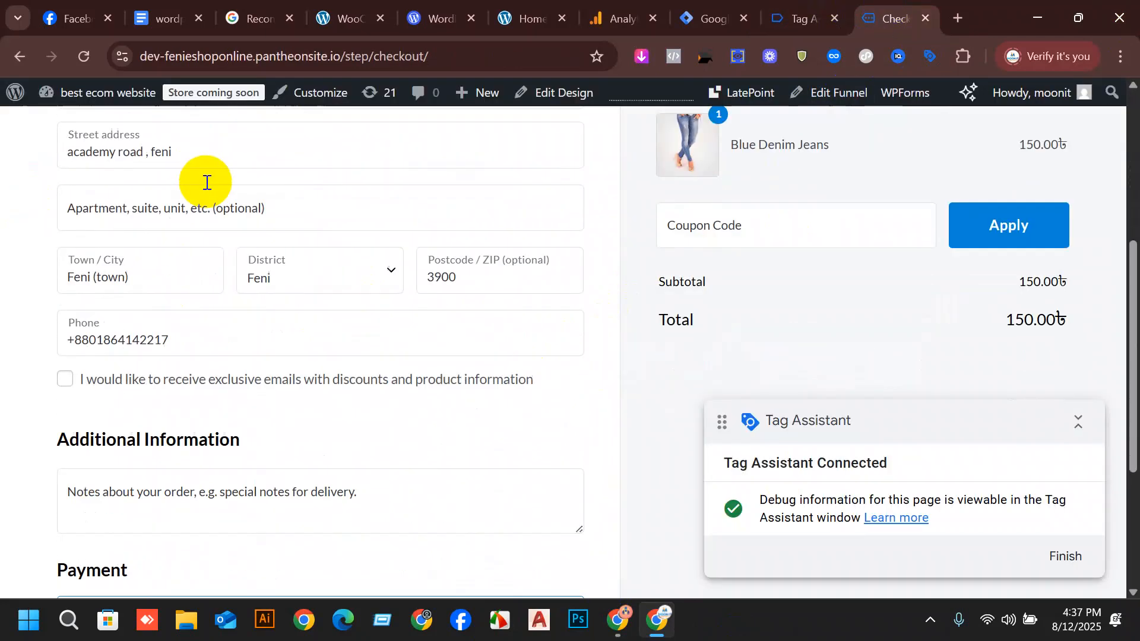
scroll(222, 219, "down", 2)
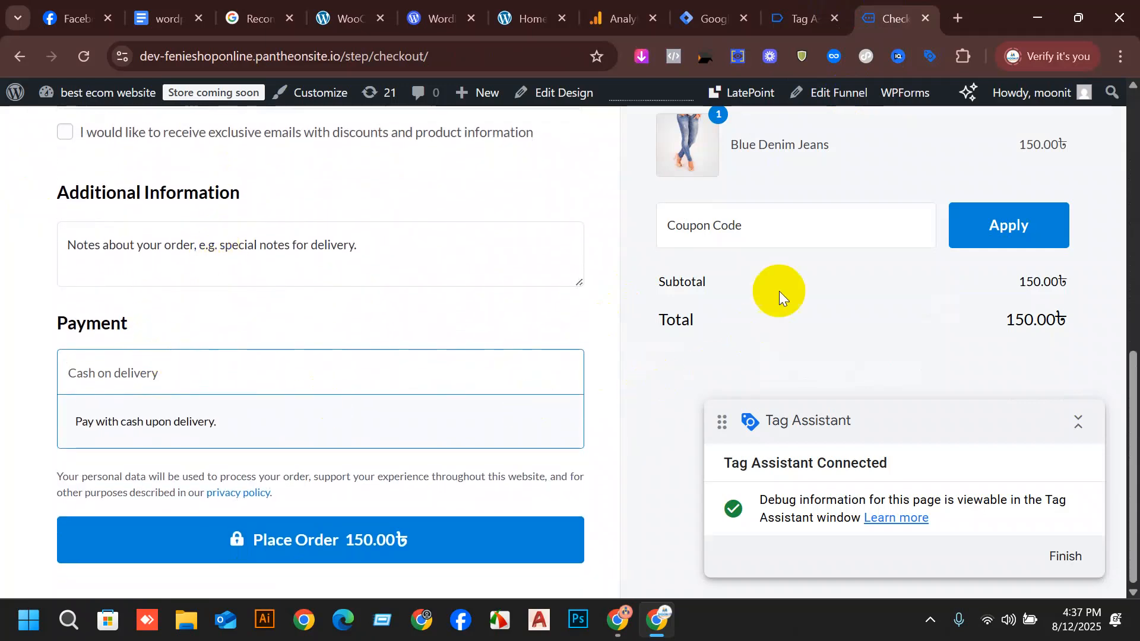
scroll(793, 313, "up", 9)
scroll(491, 241, "down", 4)
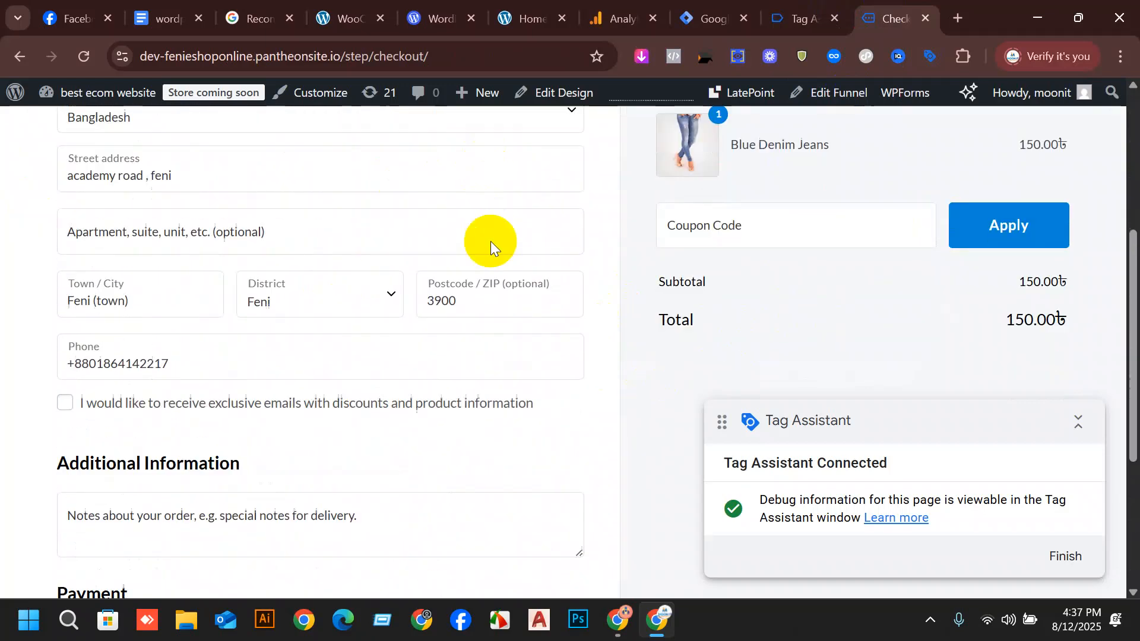
scroll(490, 241, "down", 4)
left_click(345, 537)
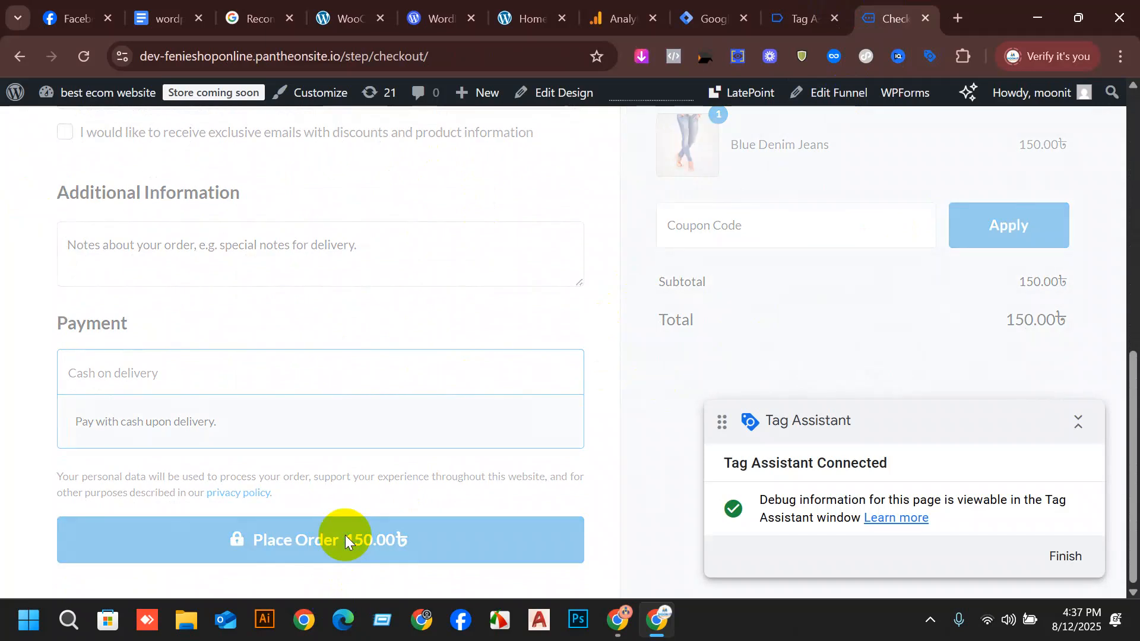
left_click(799, 19)
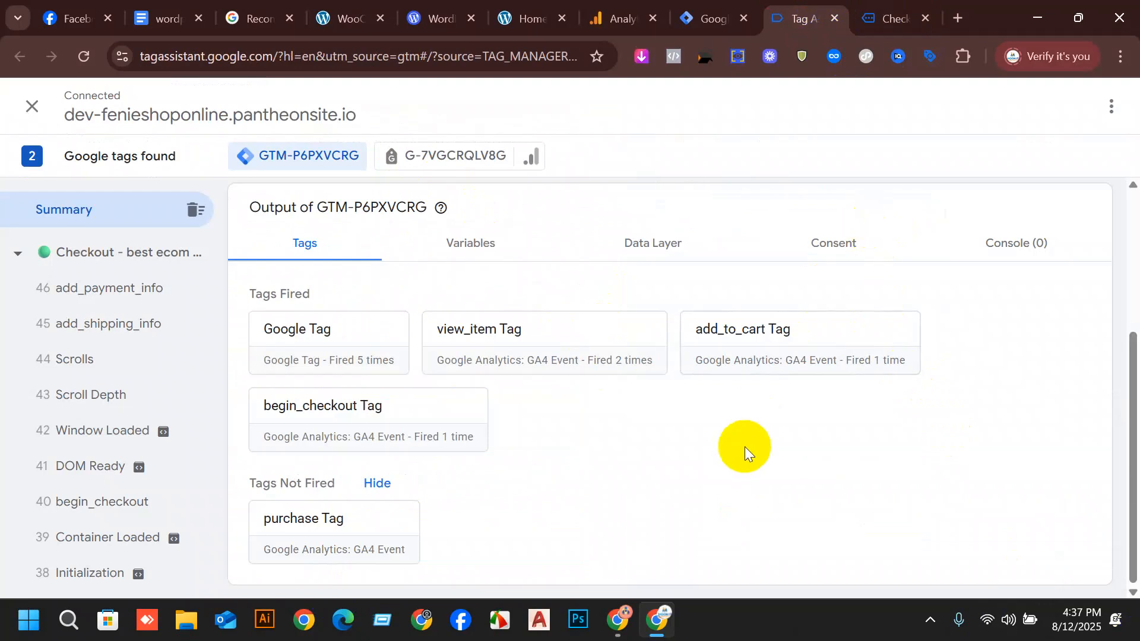
left_click(895, 7)
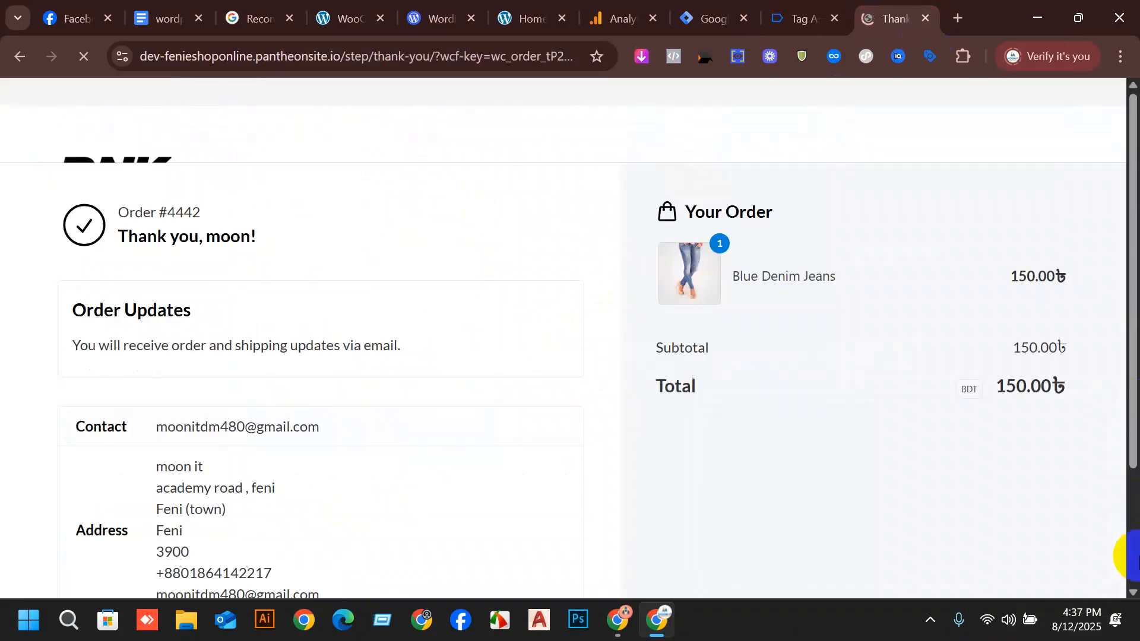
Check in the Tag Assistant summary whether purchase Tag fired for the thank-you page.
left_click(794, 19)
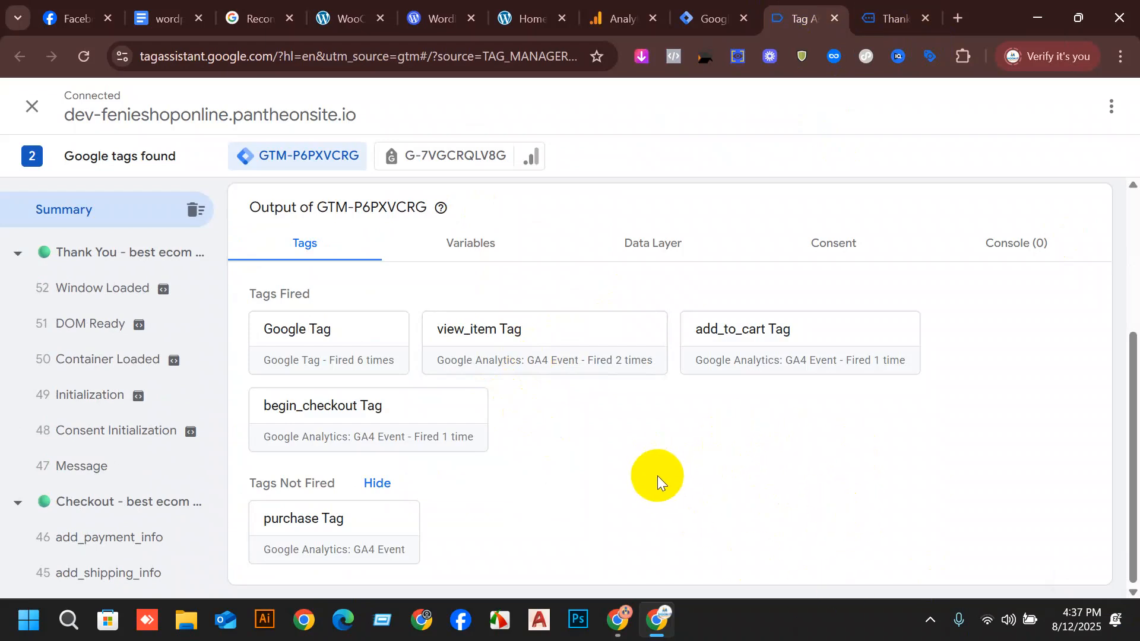
scroll(739, 472, "up", 3)
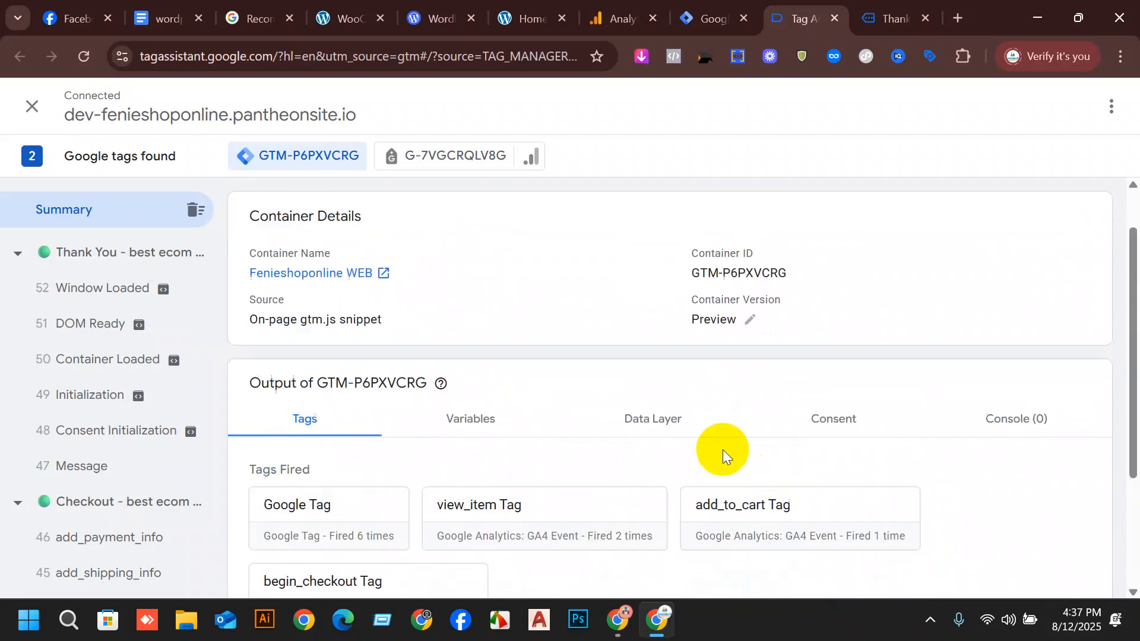
scroll(713, 448, "down", 3)
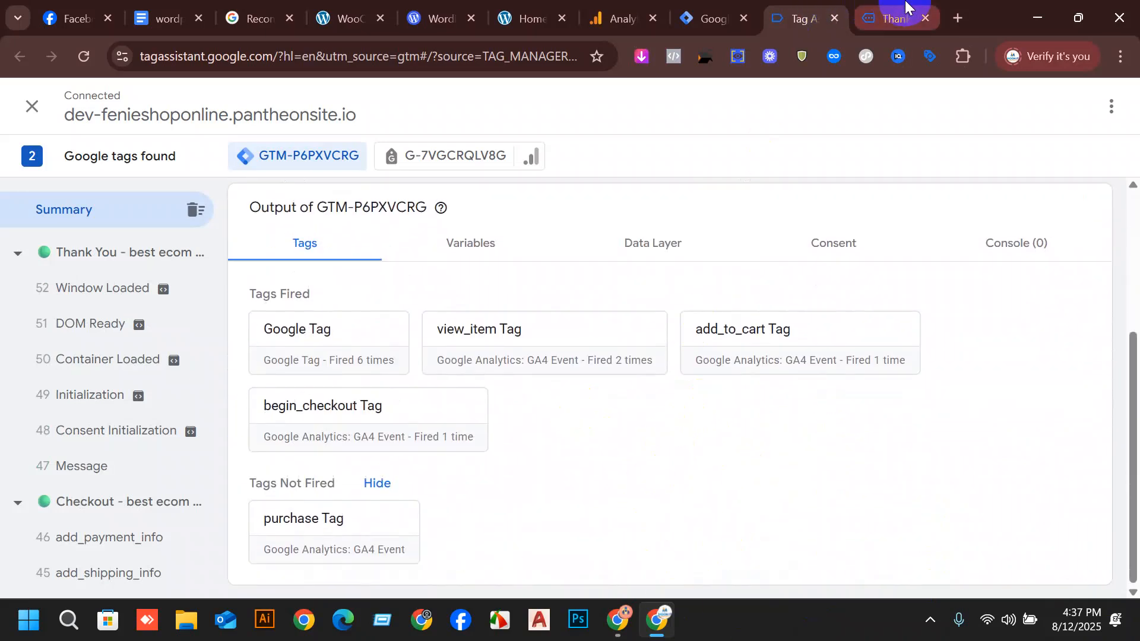
Review the order details on the store's thank-you page and examine its events in Tag Assistant against the fired and unfired tags.
left_click(905, 15)
scroll(273, 282, "down", 3)
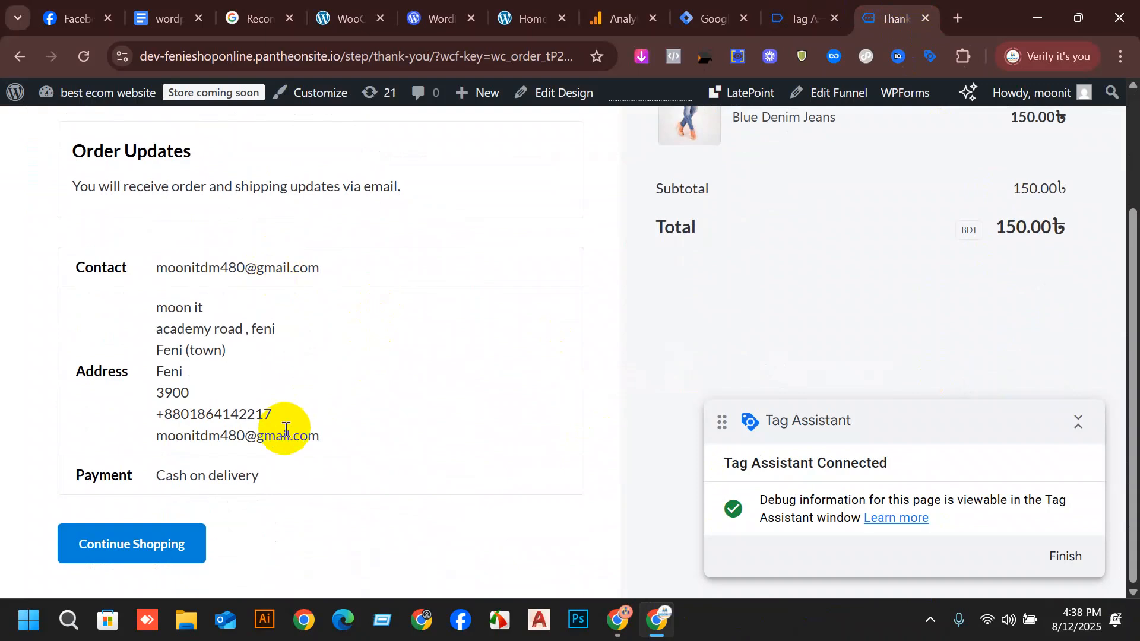
left_click(796, 18)
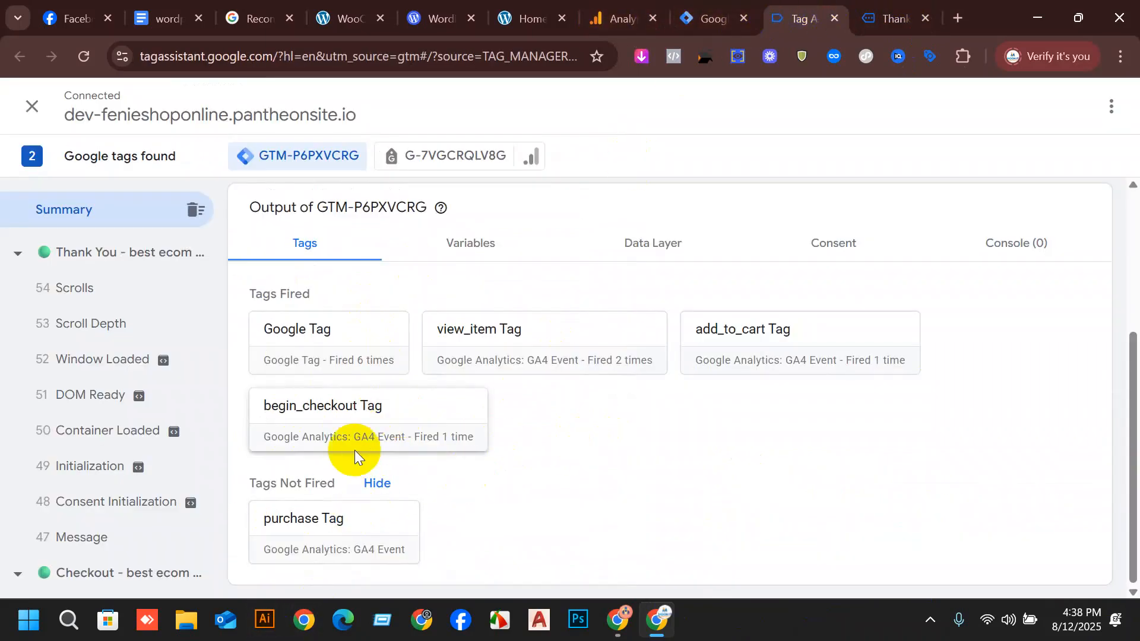
scroll(102, 438, "down", 2)
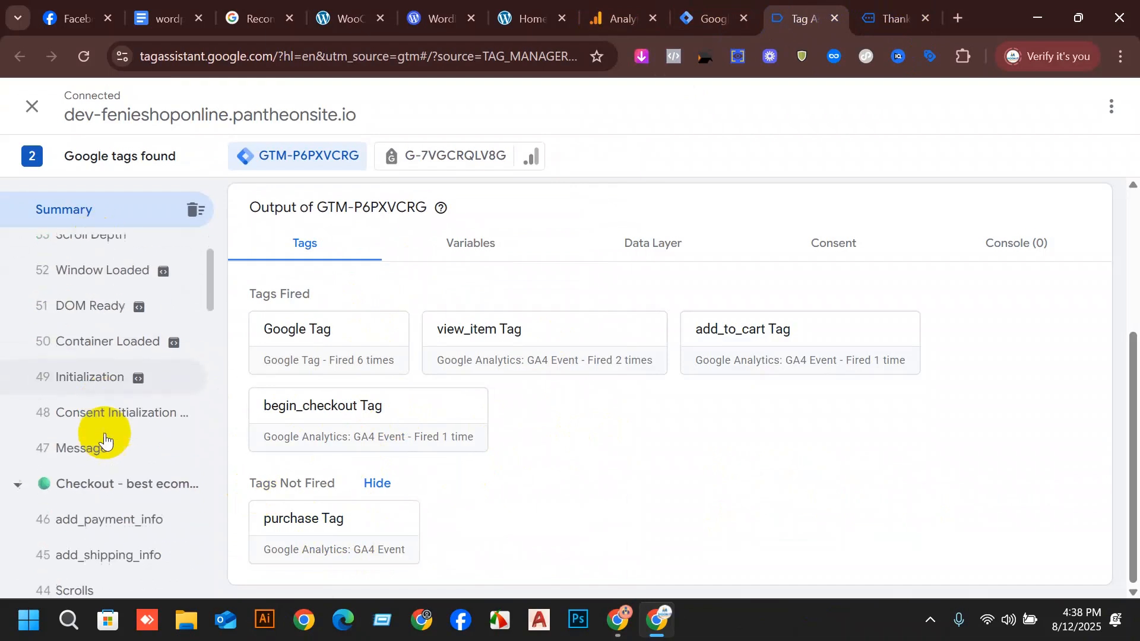
scroll(89, 350, "up", 2)
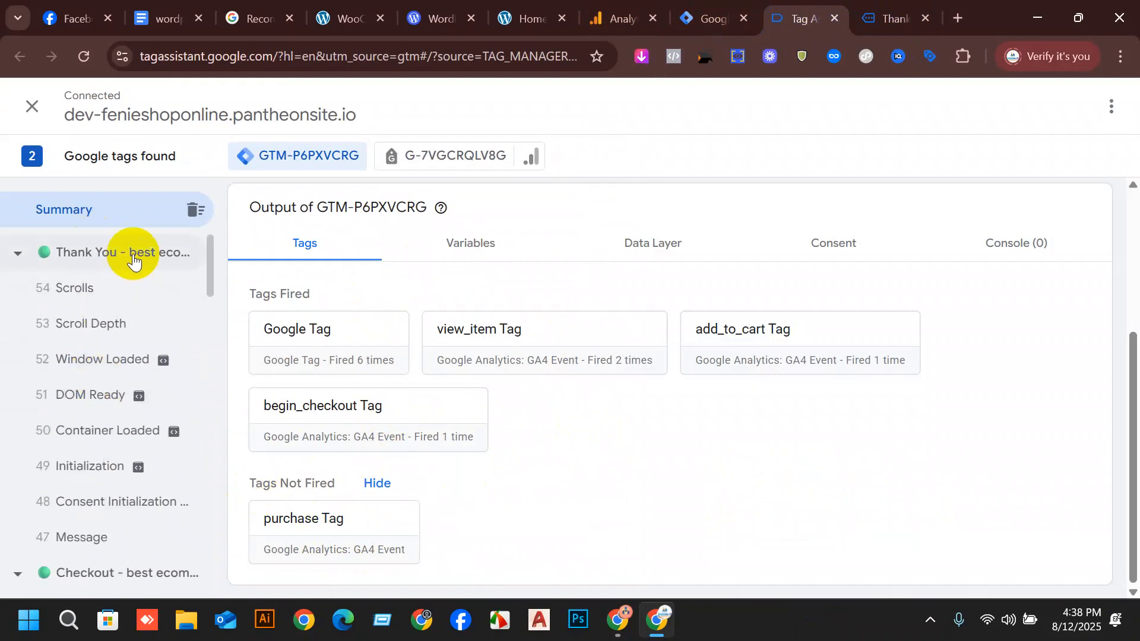
scroll(128, 386, "down", 2)
scroll(102, 293, "up", 2)
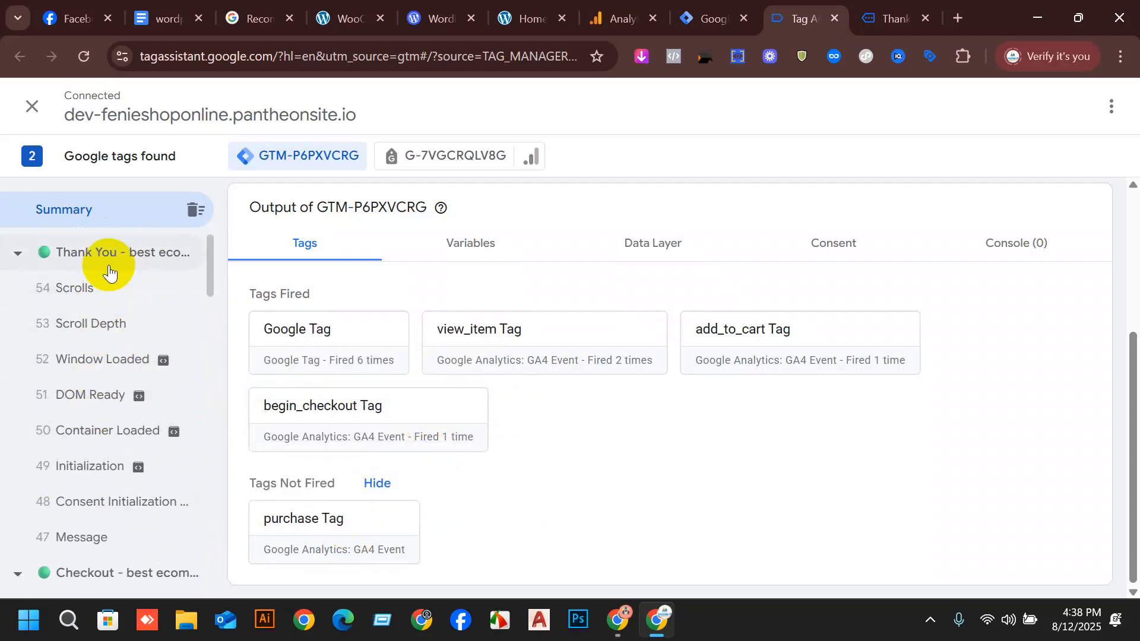
scroll(92, 394, "down", 2)
scroll(94, 356, "up", 2)
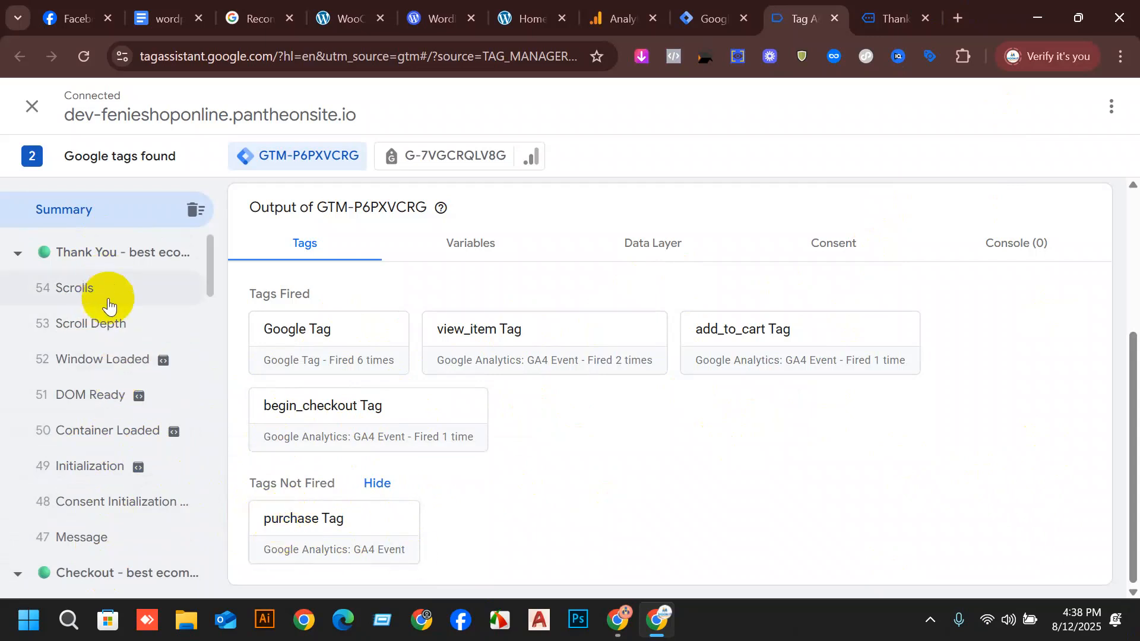
scroll(118, 344, "down", 2)
scroll(126, 375, "up", 2)
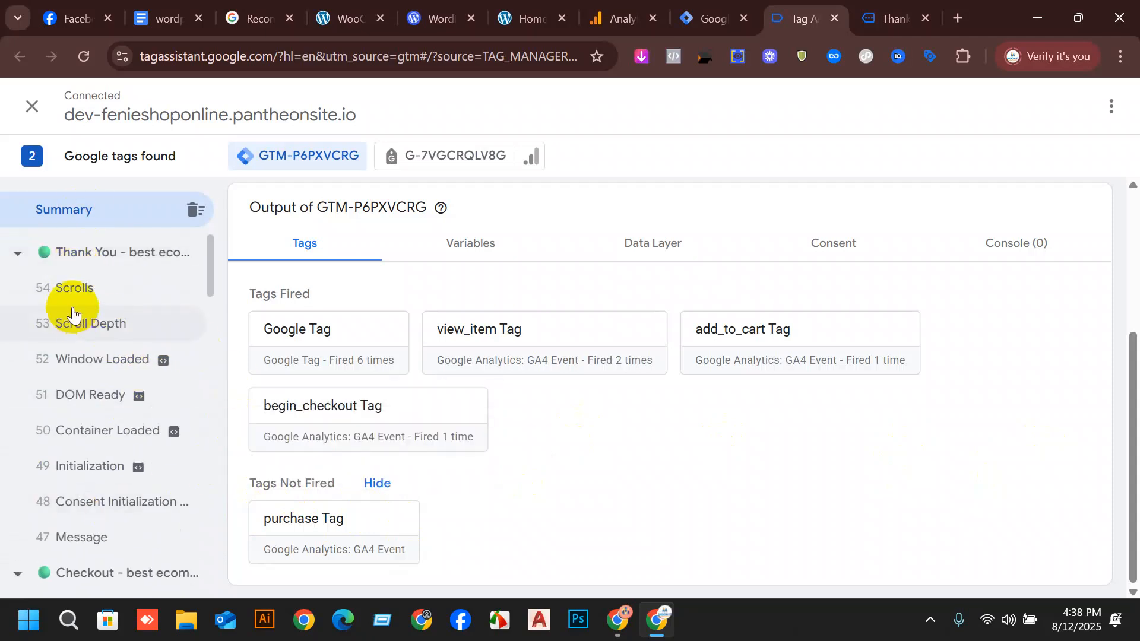
scroll(99, 470, "down", 1)
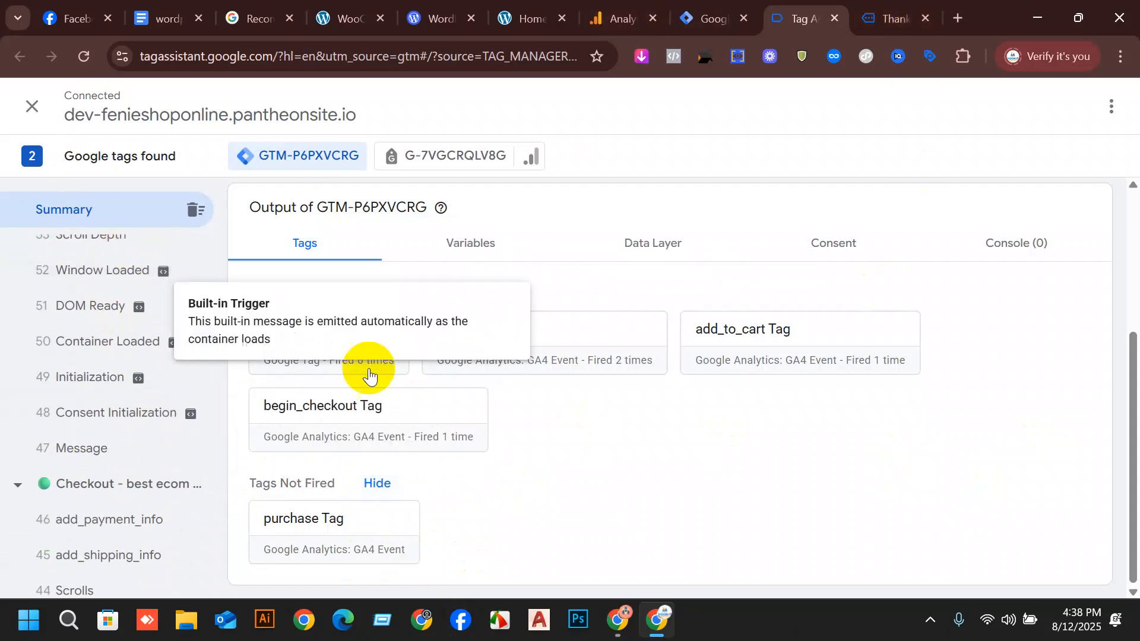
scroll(696, 305, "up", 3)
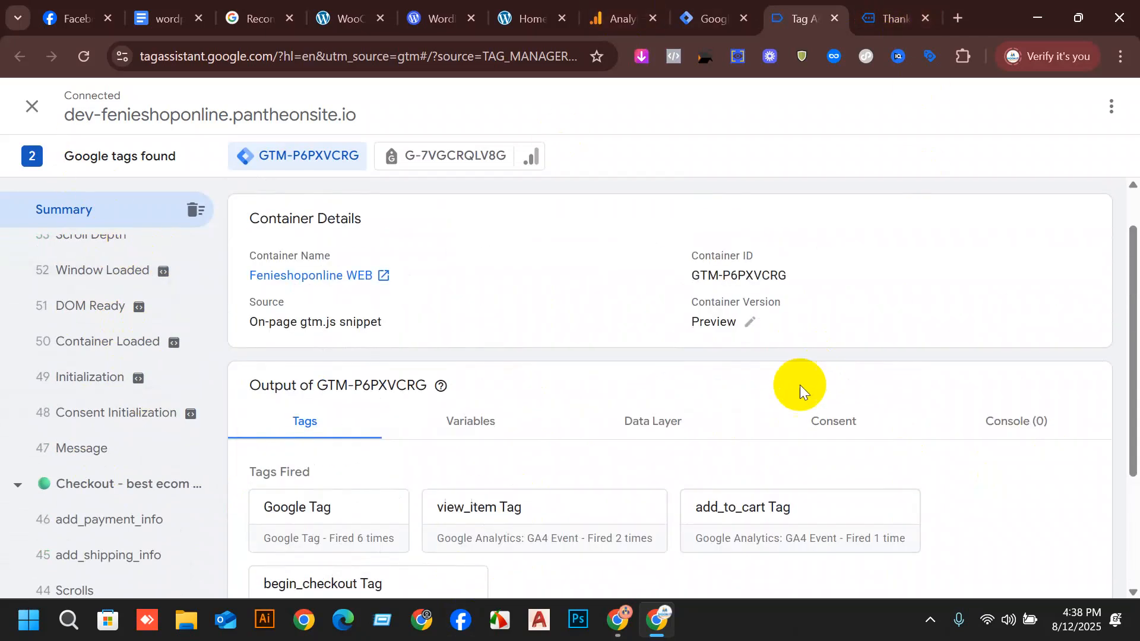
scroll(637, 242, "down", 3)
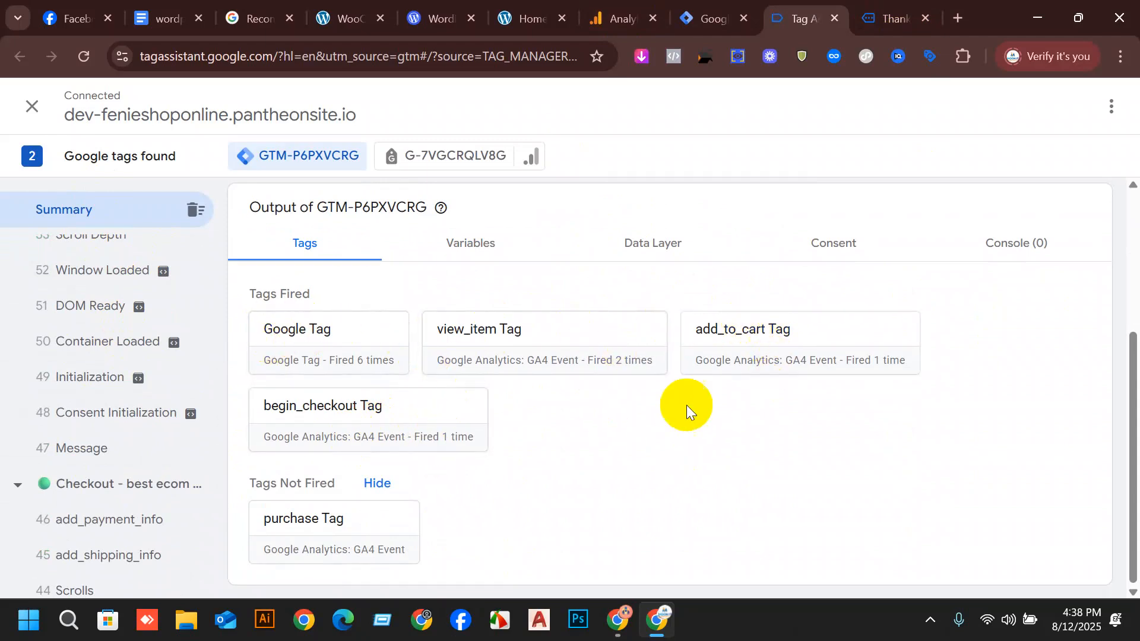
Switch to Google Analytics and open the Home overview of the Fenieshoponline property.
left_click(713, 15)
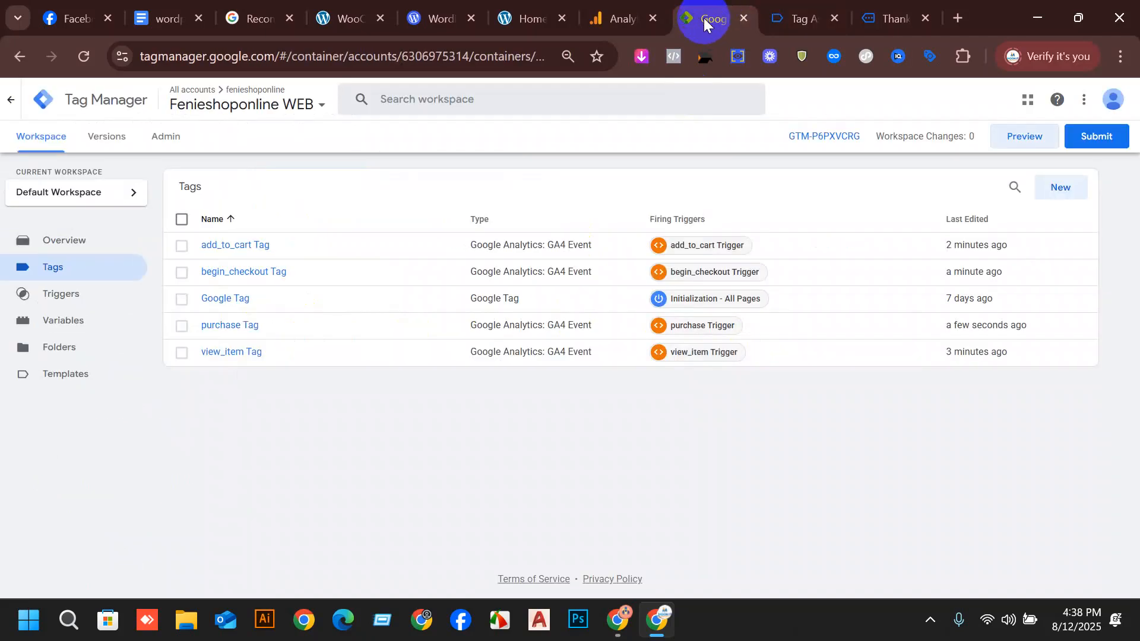
left_click(653, 6)
left_click(251, 101)
left_click(18, 142)
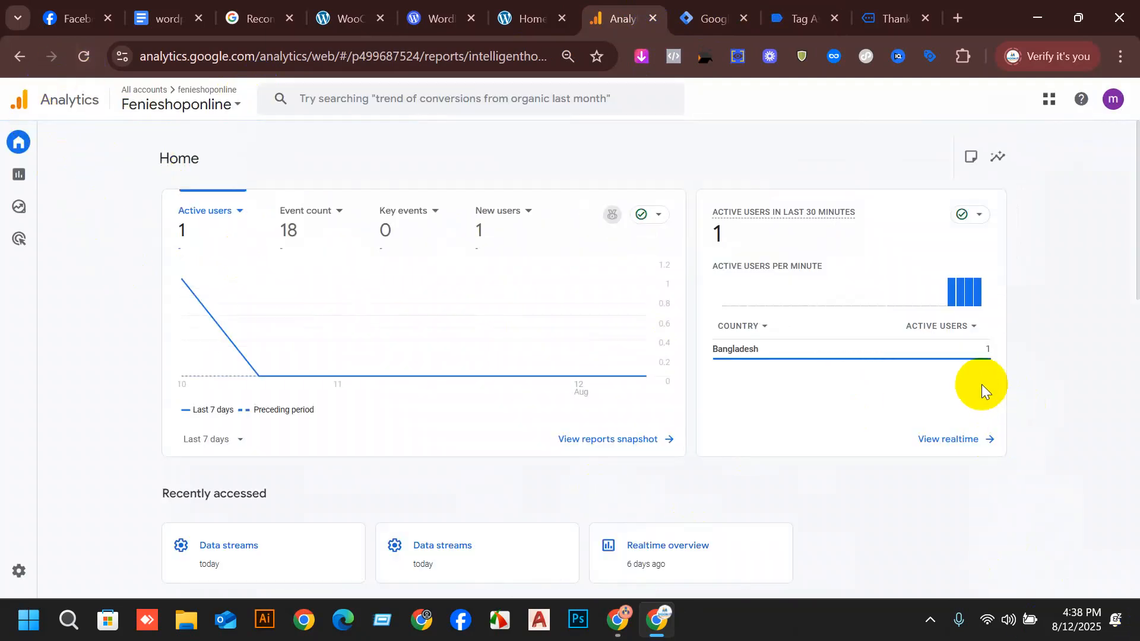
Examine the suggested Analytics cards for active users by country, views by page title and sessions by primary channel group.
scroll(648, 261, "down", 2)
scroll(648, 261, "down", 4)
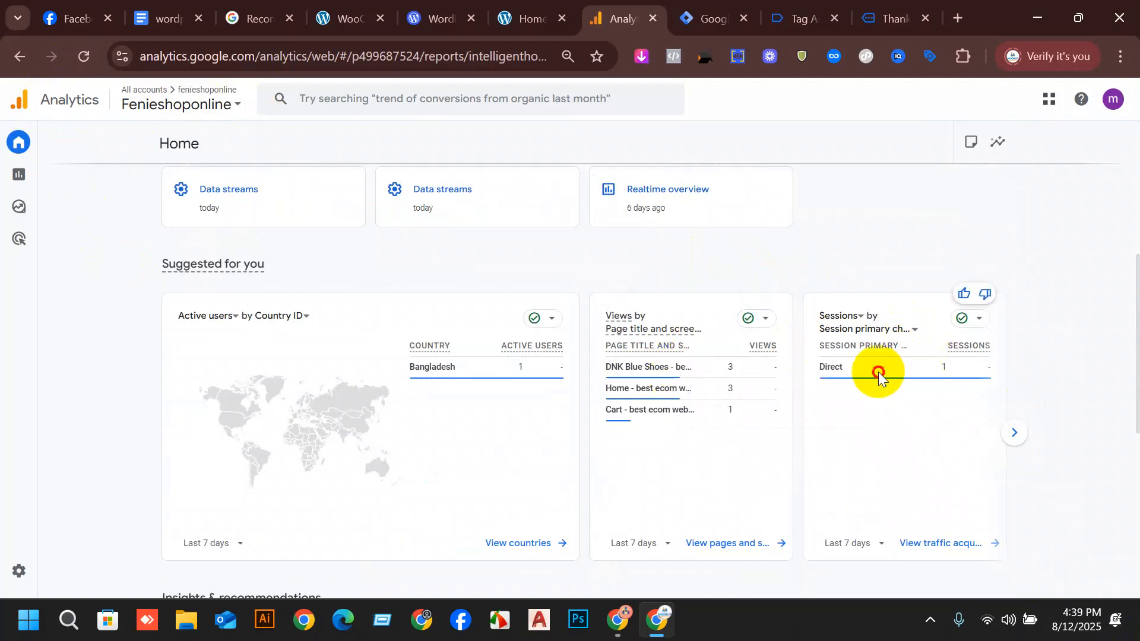
left_click_drag(838, 365, 834, 363)
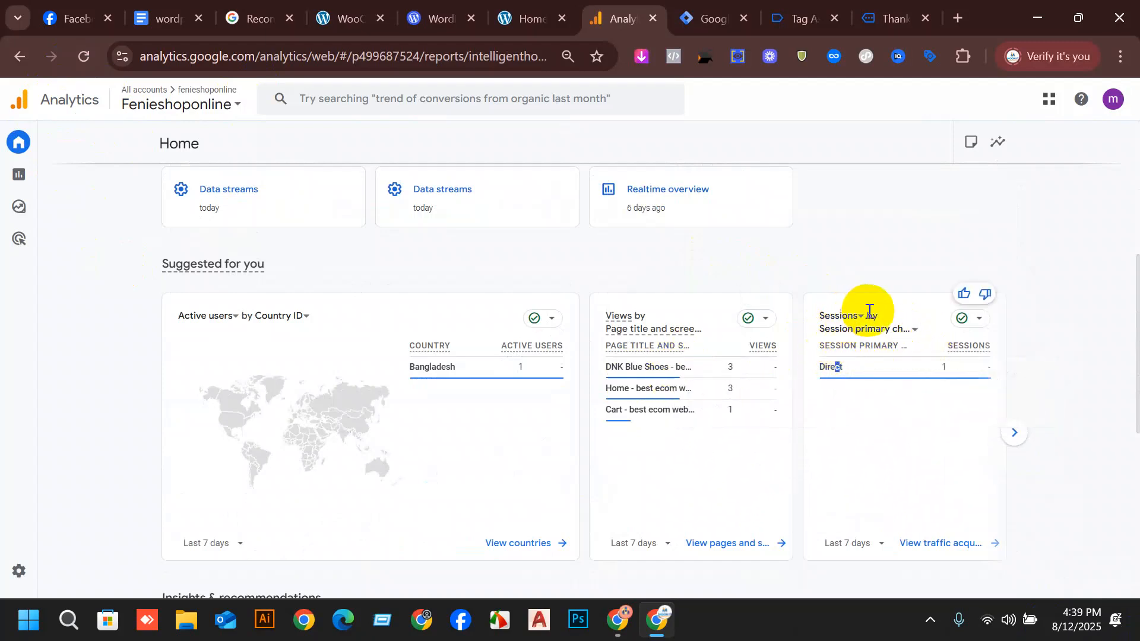
left_click(877, 330)
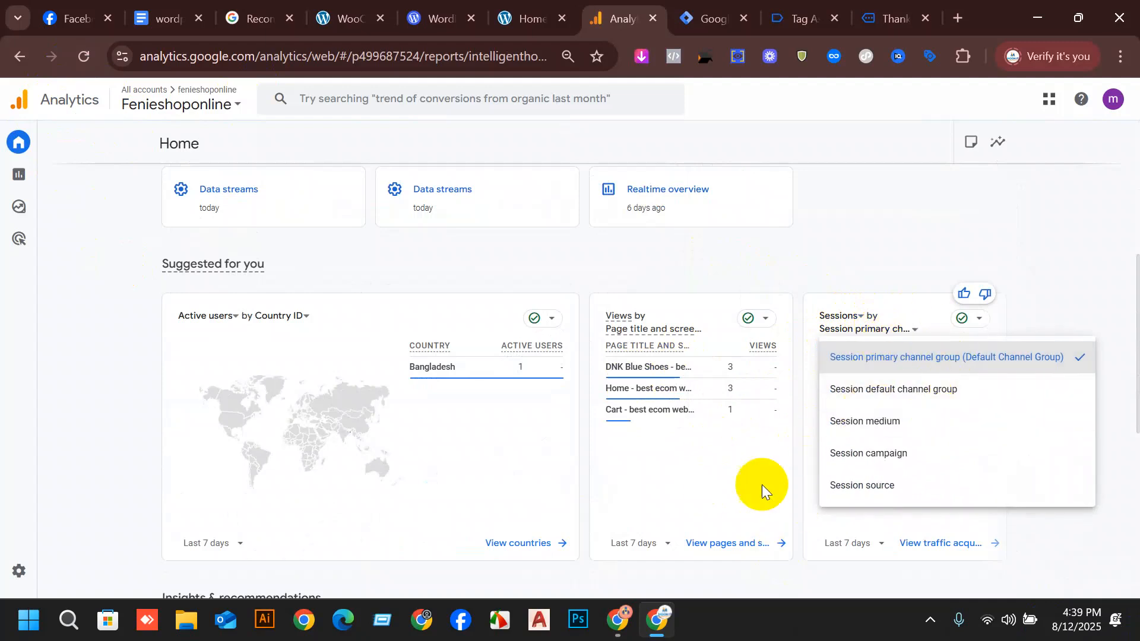
left_click(663, 439)
scroll(443, 399, "down", 7)
scroll(473, 334, "up", 7)
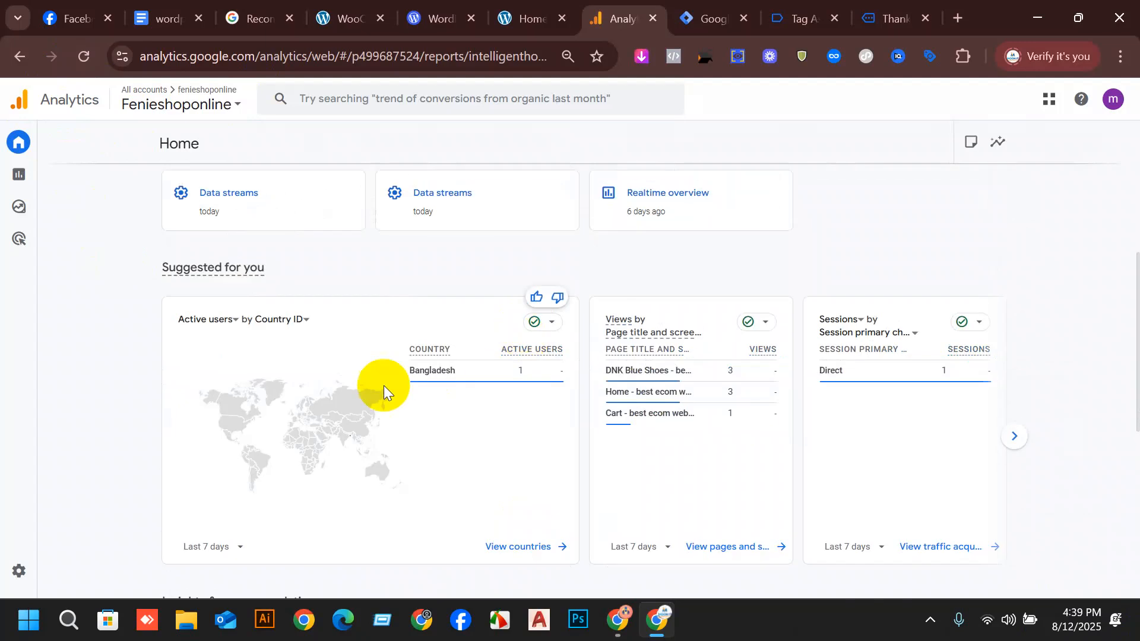
scroll(384, 386, "up", 3)
scroll(579, 533, "down", 3)
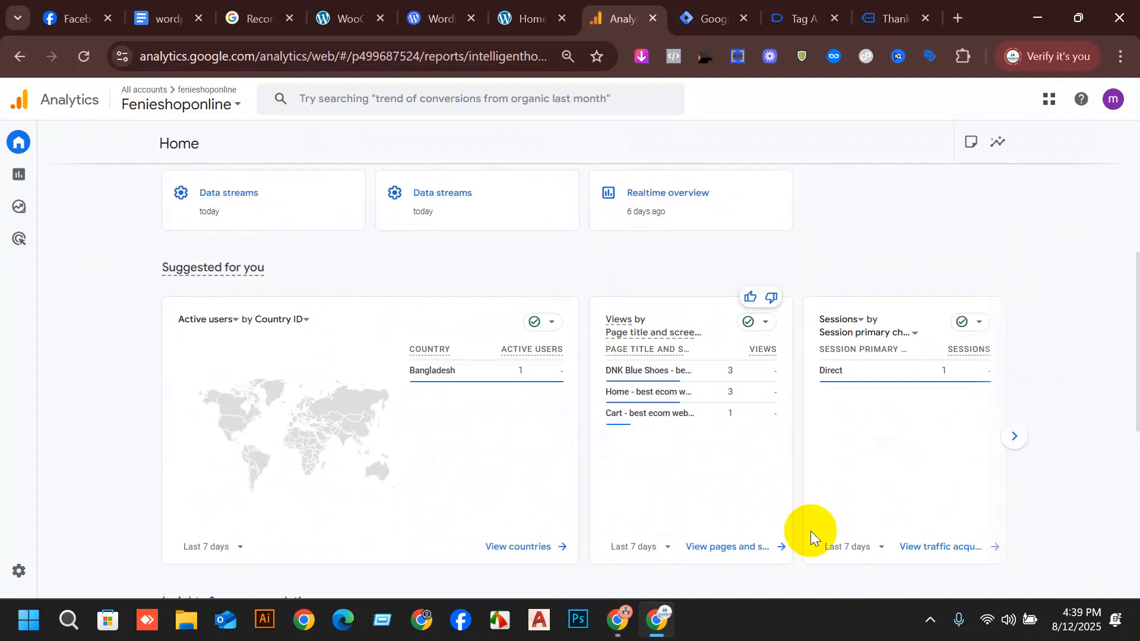
Examine the card for active users in the last 30 minutes, then the suggested reports on the Analytics home page.
scroll(480, 324, "up", 6)
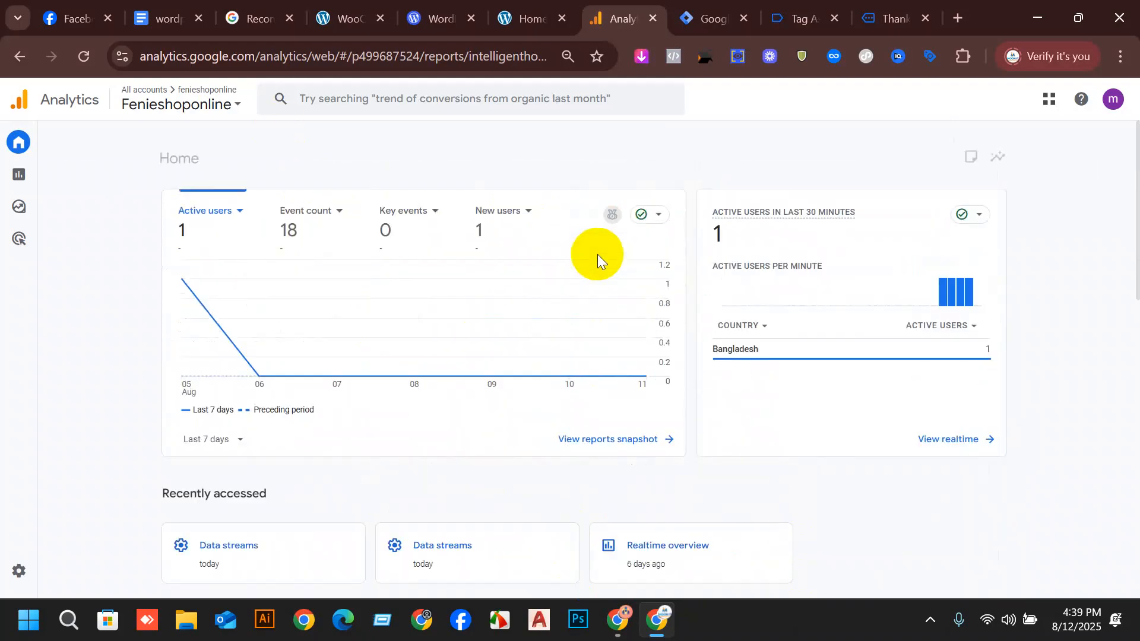
left_click_drag(757, 231, 684, 232)
left_click(840, 389)
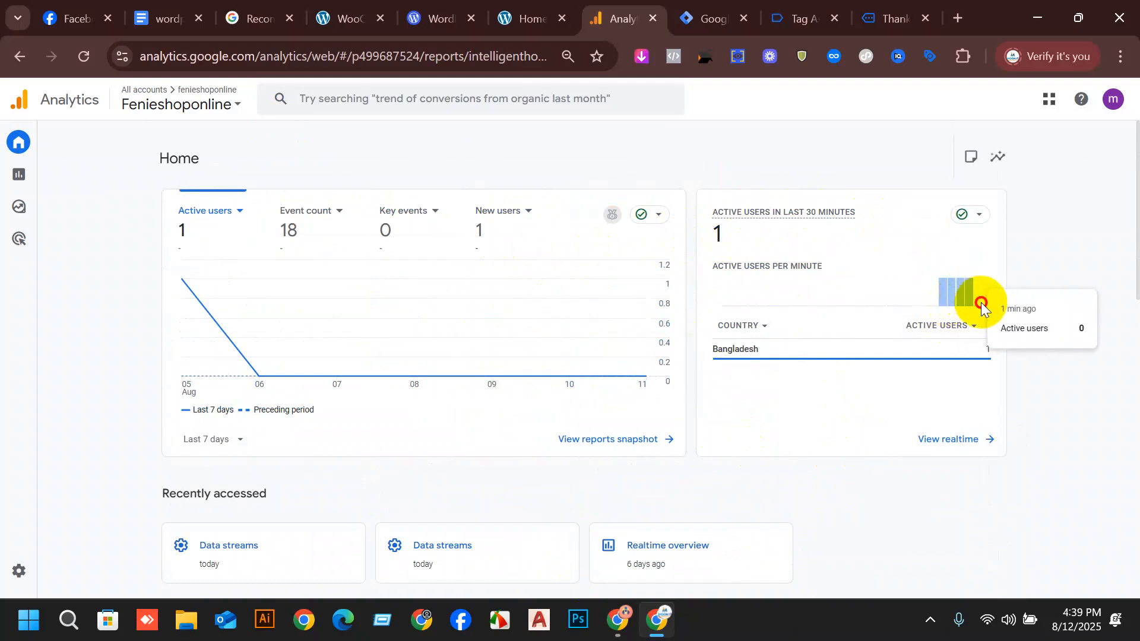
left_click_drag(981, 302, 823, 252)
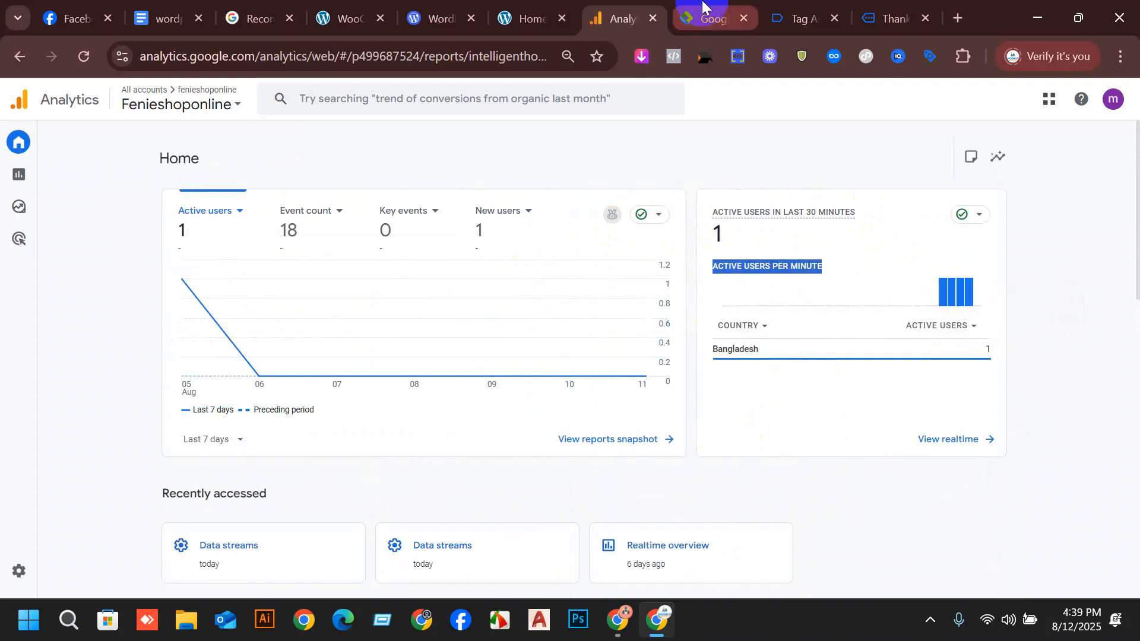
scroll(291, 547, "down", 3)
scroll(291, 547, "down", 3)
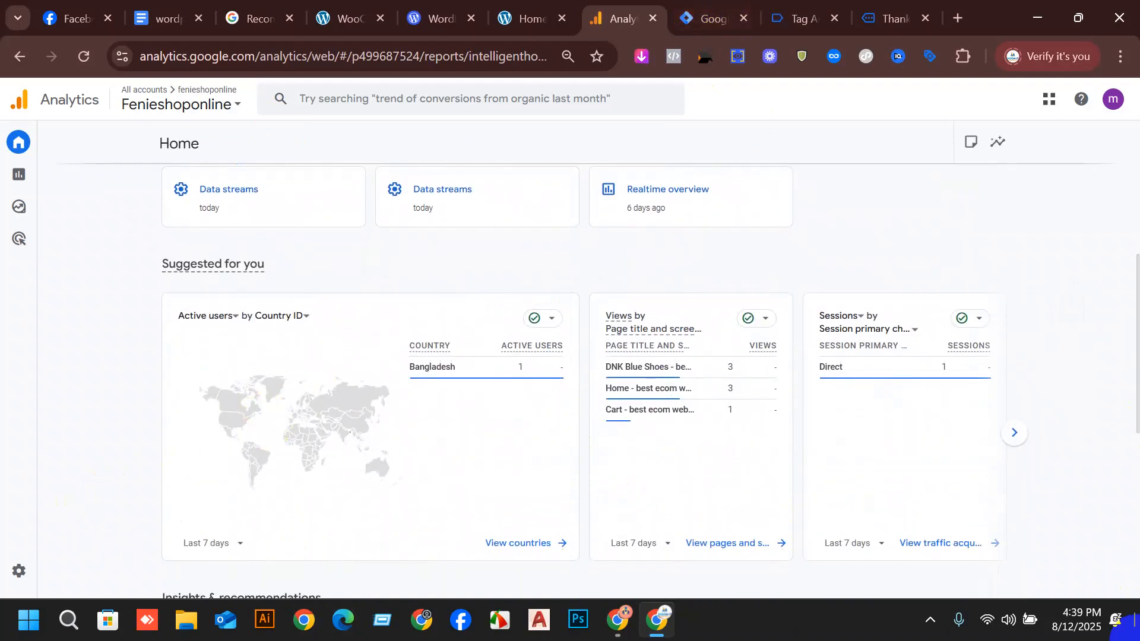